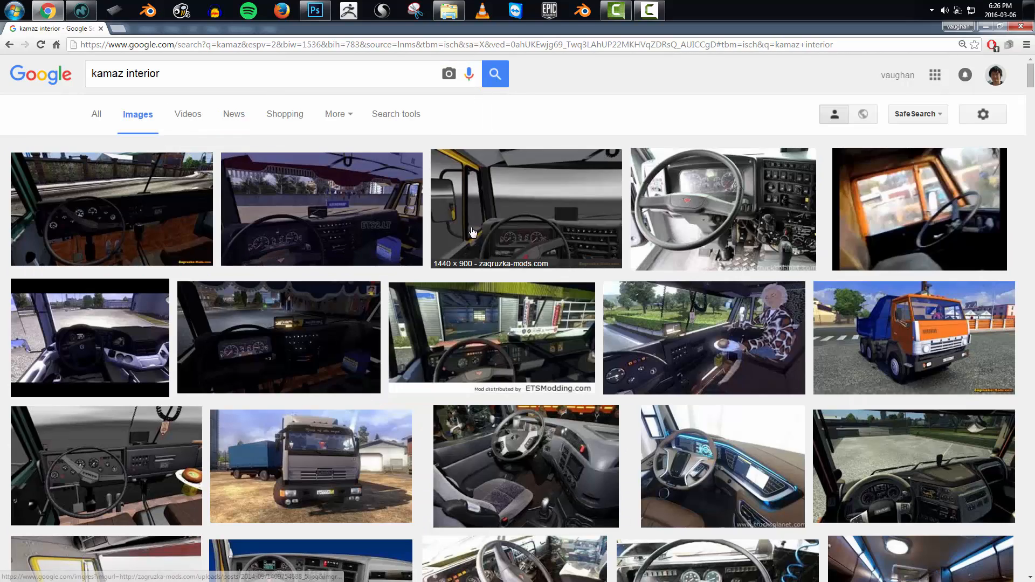
Review the Kamaz interior reference images in the search results and switch to MODO
scroll(529, 227, "down", 6)
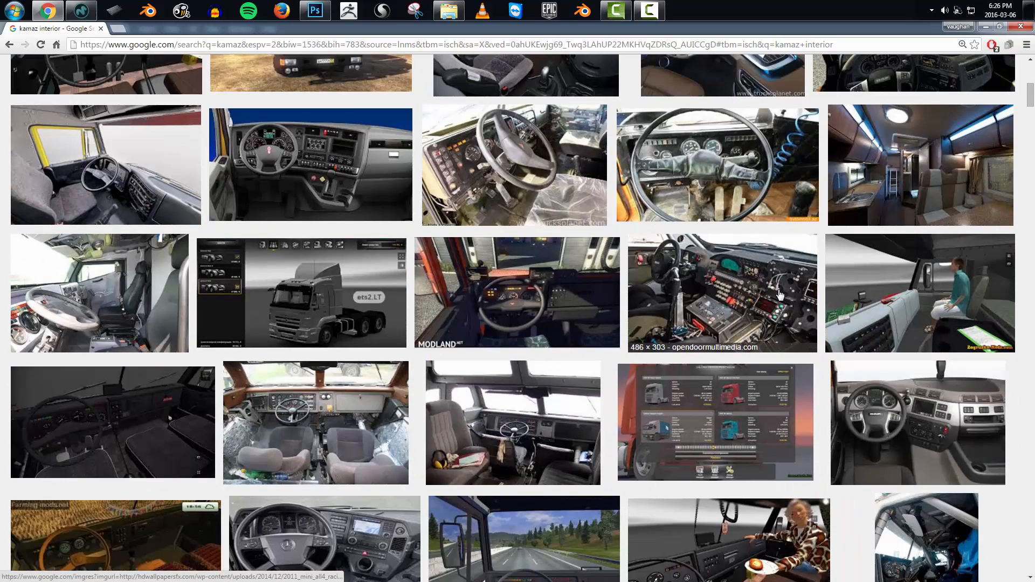
scroll(518, 350, "down", 2)
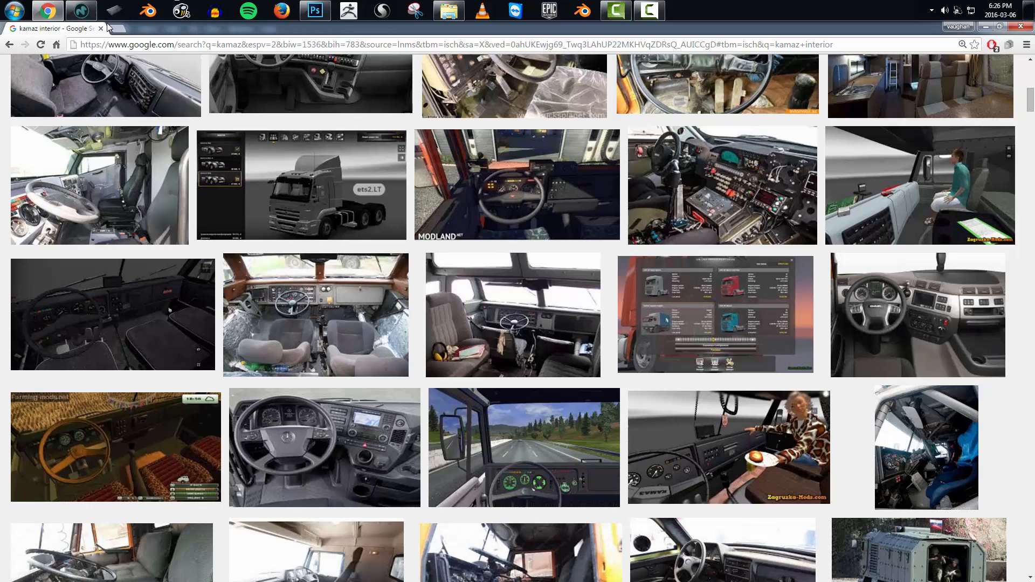
left_click(92, 7)
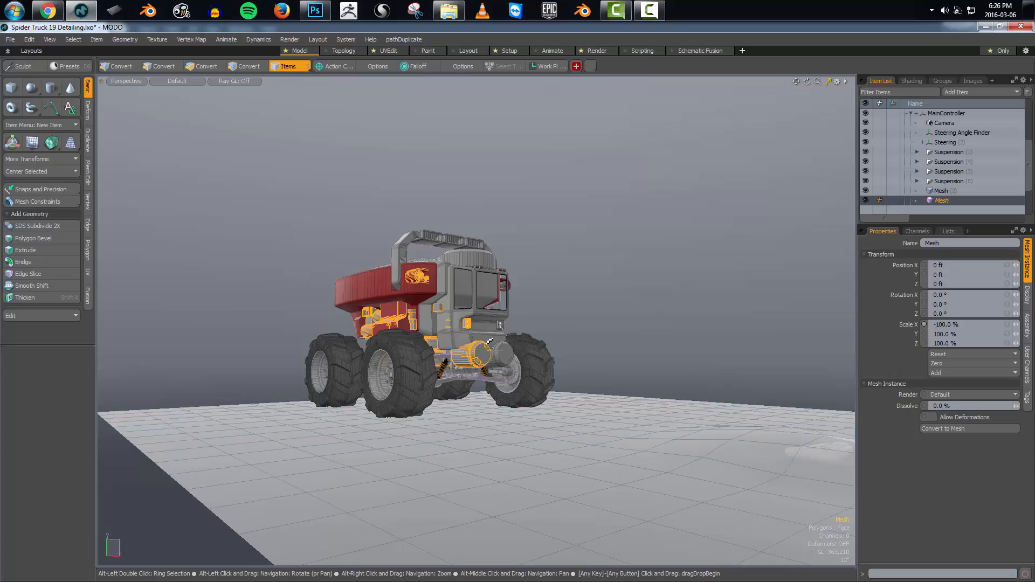
Select the truck's Body mesh at the front of the cab
left_click_drag(502, 281, 626, 298, "alt")
scroll(625, 297, "up", 5)
scroll(626, 297, "up", 1)
scroll(435, 299, "up", 1)
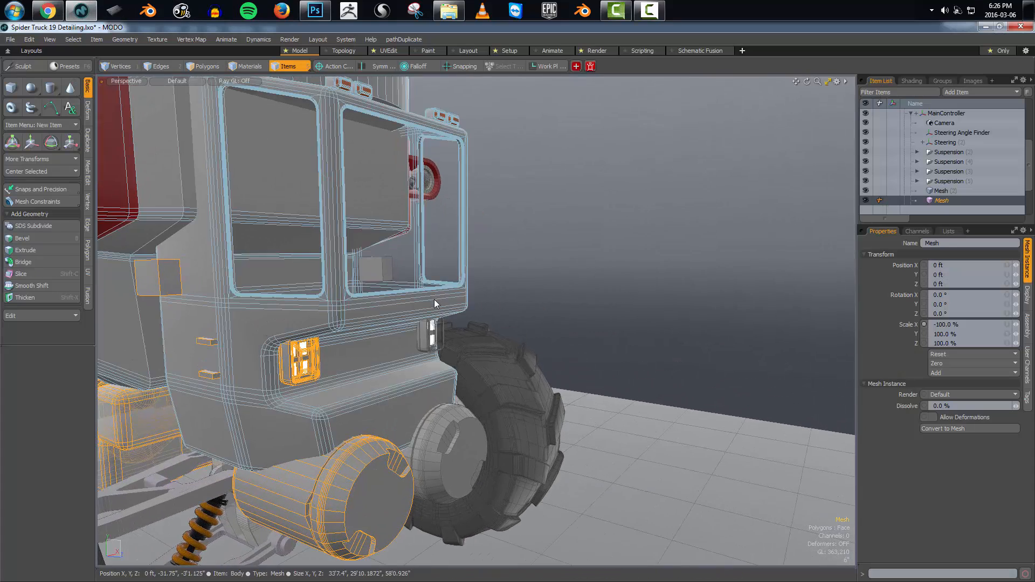
left_click(434, 299)
Examine the truck's cab, windows and front end from several sides
left_click_drag(385, 298, 561, 313, "alt")
scroll(434, 316, "down", 5)
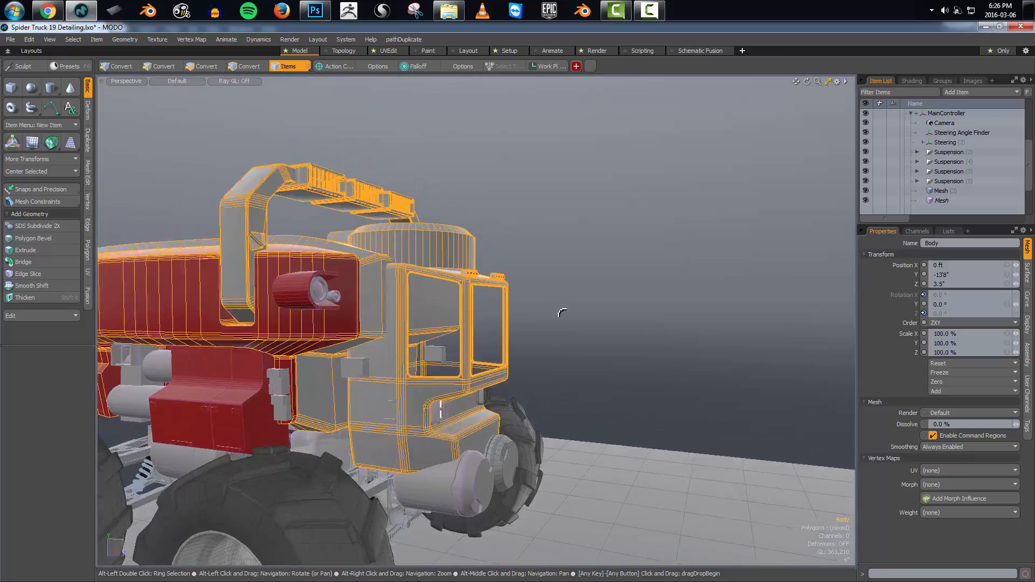
scroll(570, 339, "up", 4)
key("3")
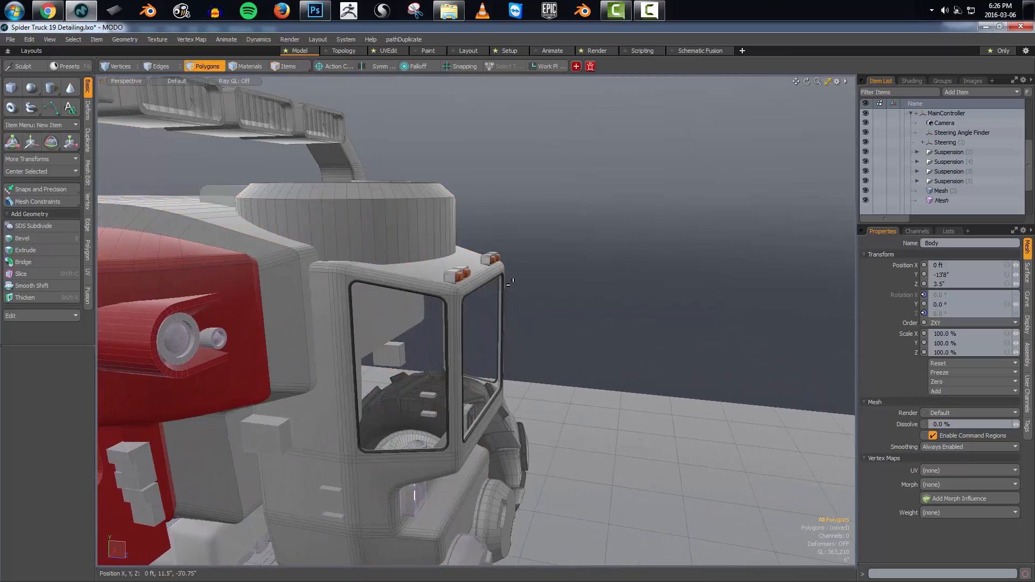
left_click_drag(509, 282, 431, 380, "alt")
key("5")
left_click_drag(499, 398, 600, 404, "alt")
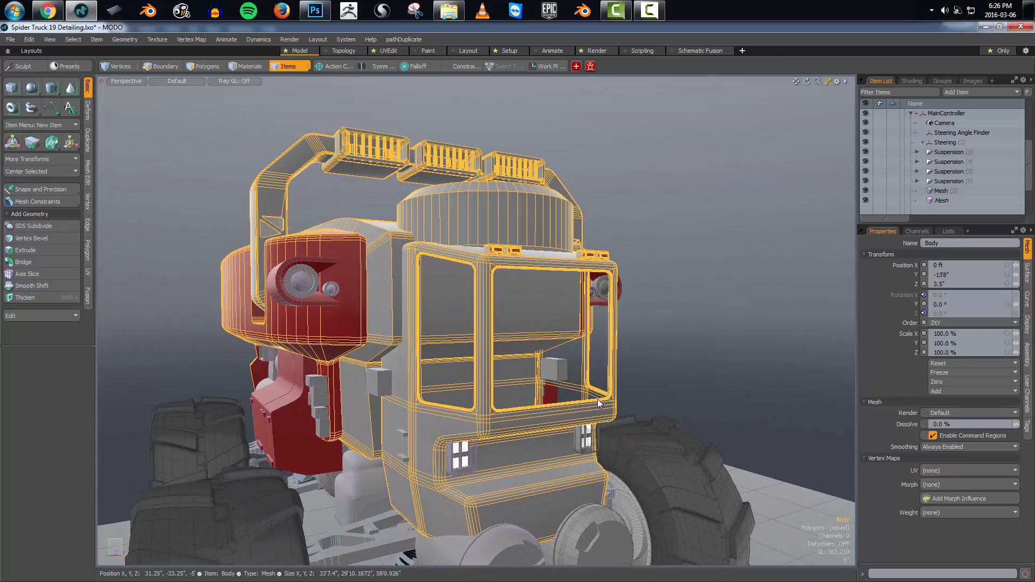
left_click_drag(587, 358, 487, 304, "alt")
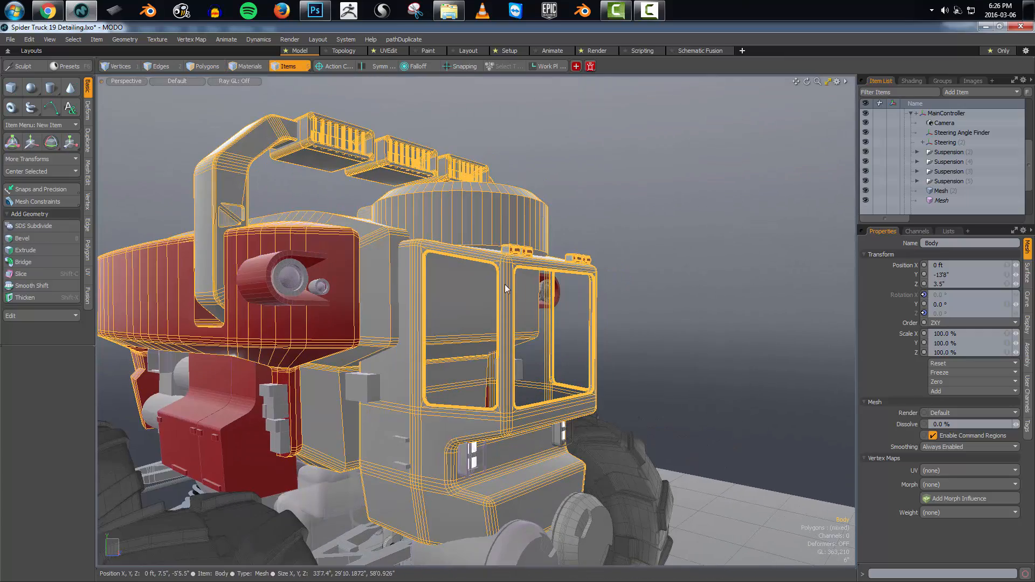
Isolate the Body mesh so the wheels and other items are hidden, working in polygon selection mode
key("3")
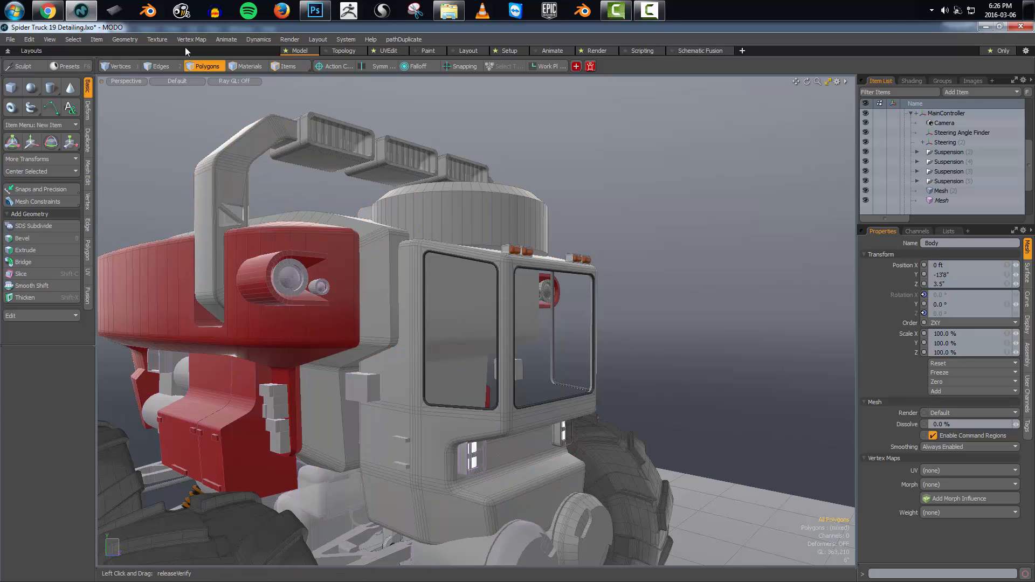
mouse_move(582, 377)
left_mouse_down("alt")
mouse_move(636, 393)
mouse_move(565, 384)
mouse_move(600, 355)
left_mouse_up("alt")
left_click(529, 359)
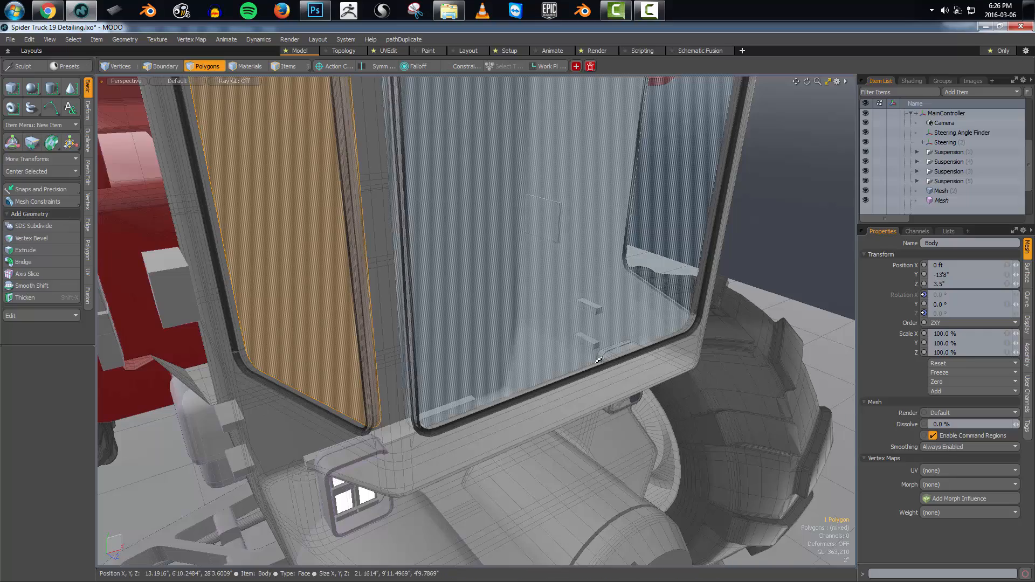
key("ctrl+3")
left_click(601, 310)
left_click_drag(522, 363, 589, 363, "alt")
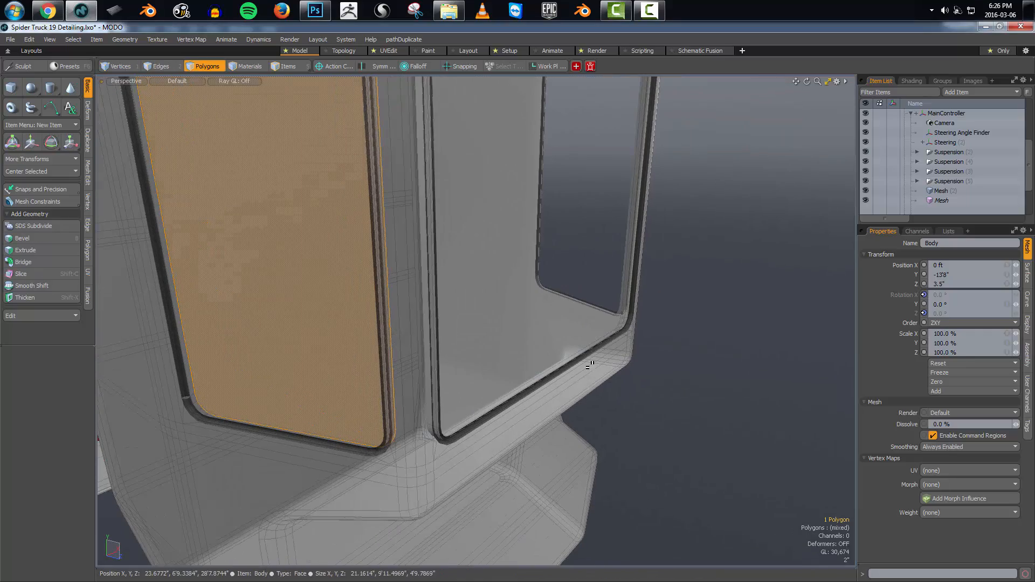
Duplicate the angled polygon below the windshield and move the copy up inside the cab
left_click(572, 388)
mouse_move(582, 404)
left_mouse_down("alt")
mouse_move(619, 377)
mouse_move(582, 424)
left_mouse_up("alt")
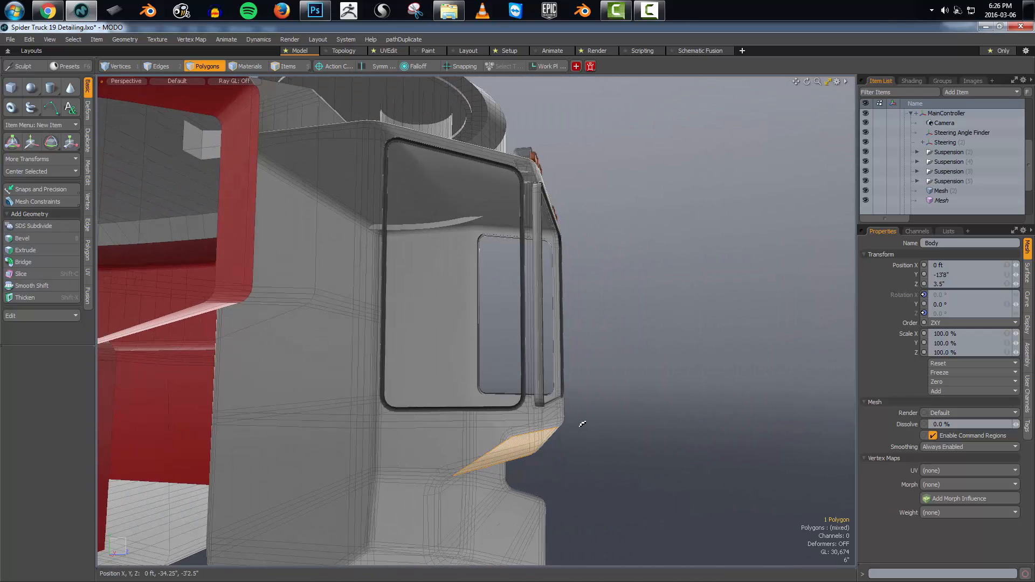
key("w")
left_click_drag(517, 415, 603, 407)
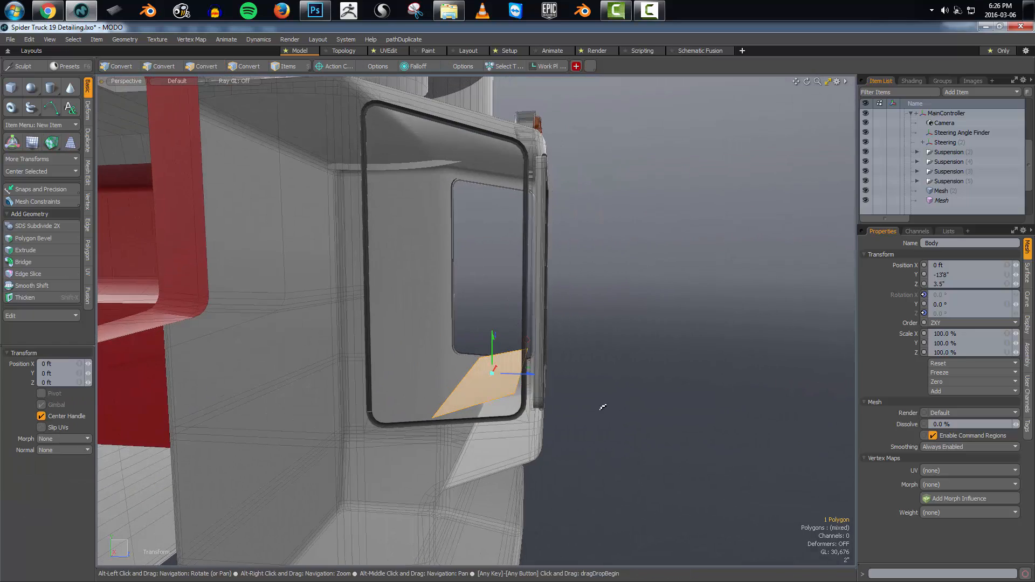
Thicken the copied polygon by about -15.25 in to form a solid dashboard block
key("shift+x")
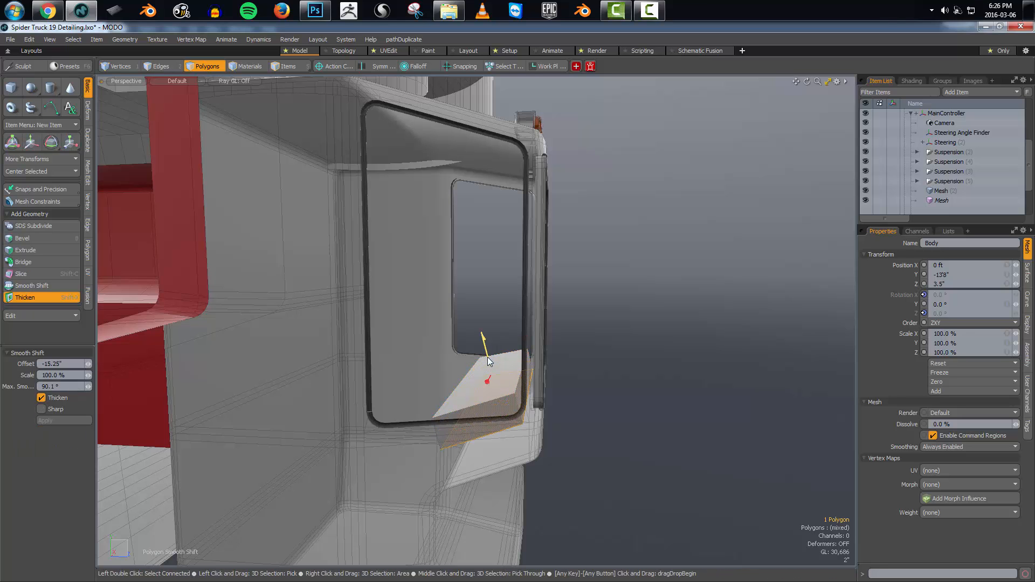
key("space")
left_click_drag(517, 470, 571, 469, "alt")
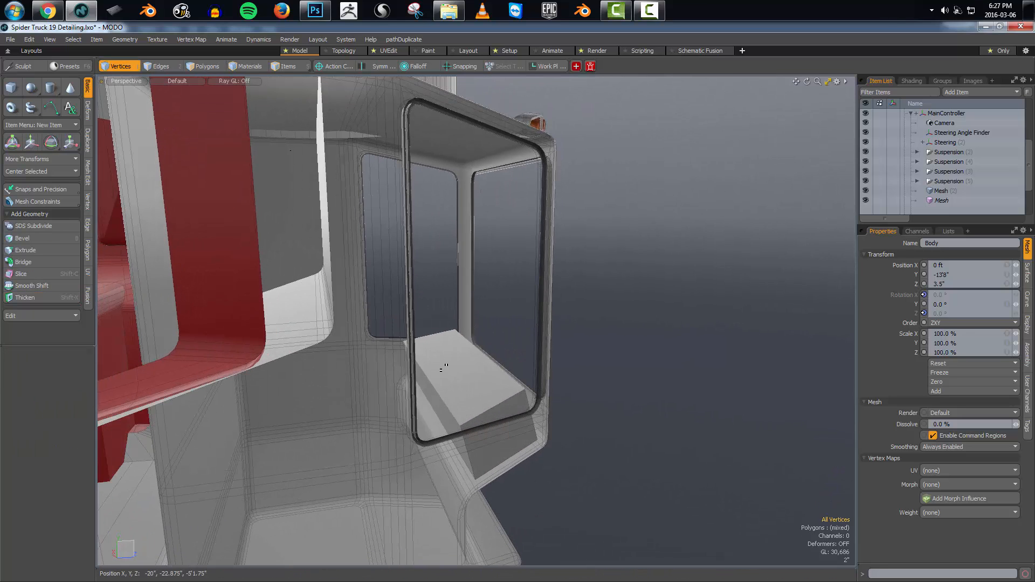
Delete the glass polygons of both side windows and the windshield
double_click(510, 345)
left_click_drag(590, 369, 489, 364, "alt")
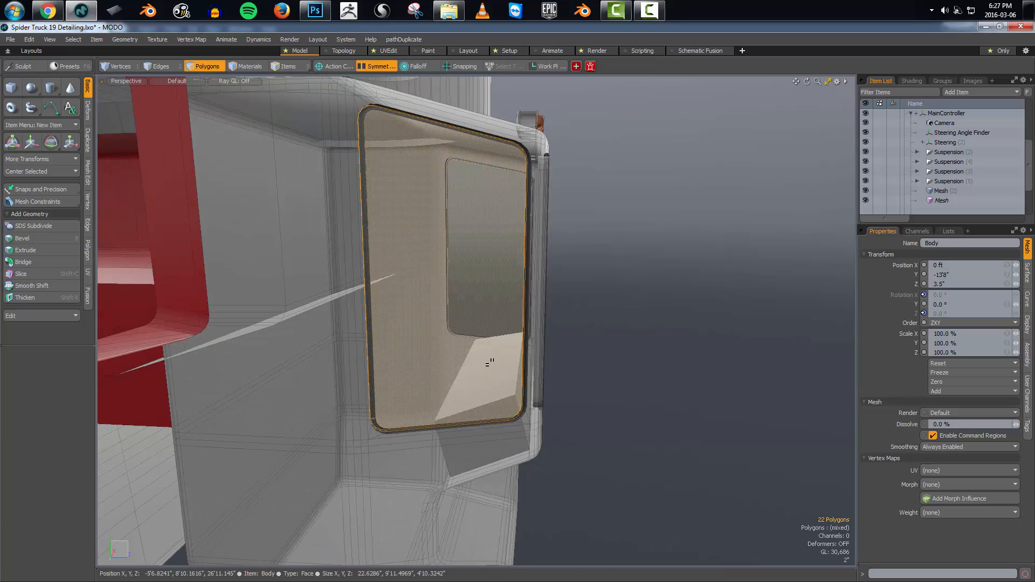
left_click_drag(318, 377, 624, 373, "alt")
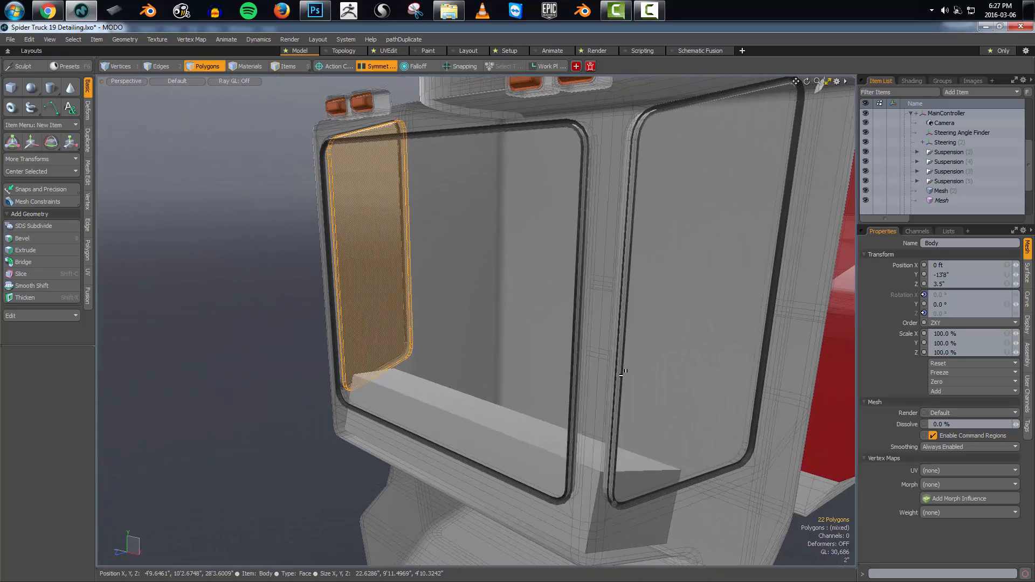
double_click(701, 373, "shift")
key("Delete")
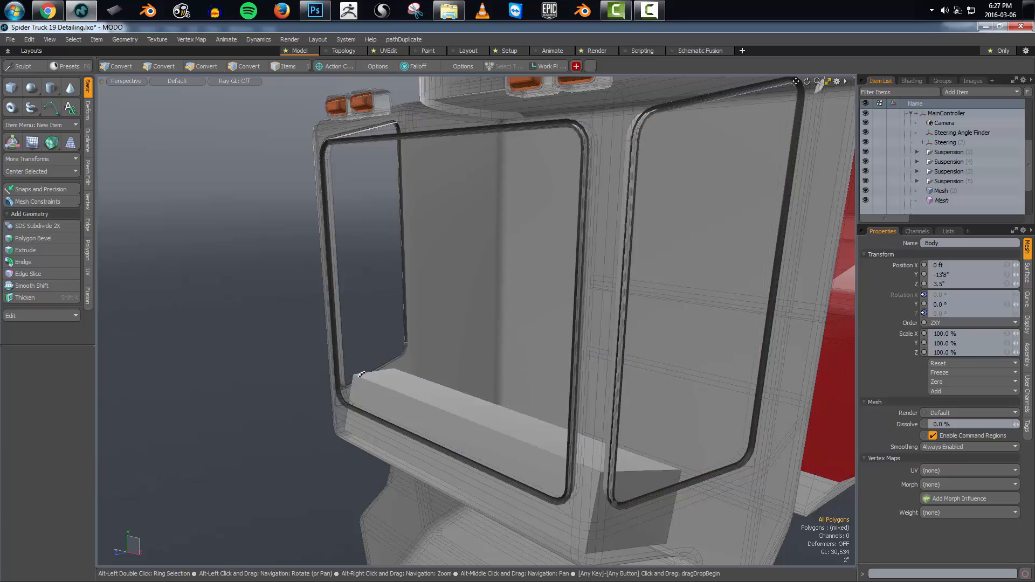
left_click_drag(691, 374, 474, 370, "alt")
double_click(559, 368)
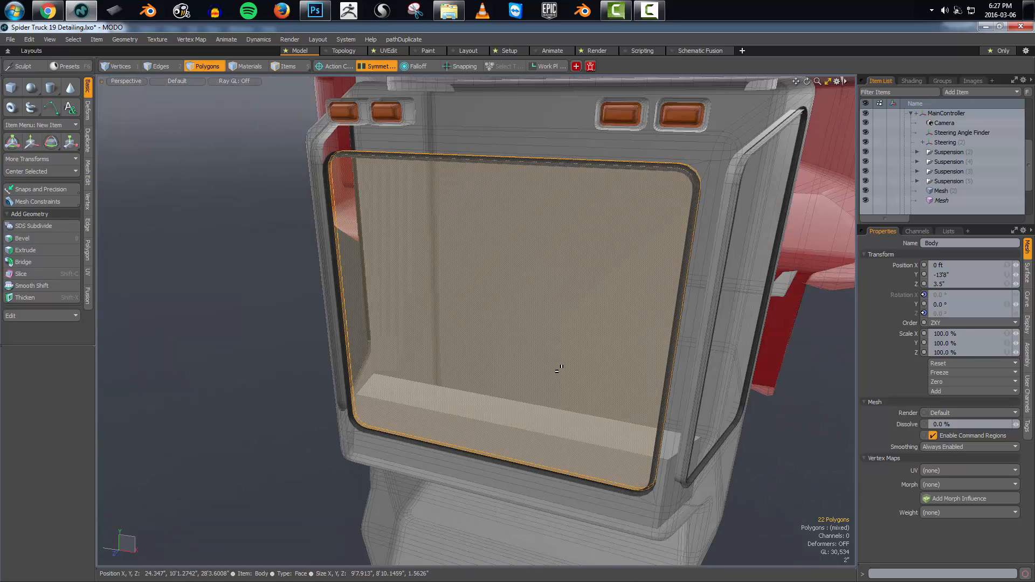
key("Delete")
Adjust the dashboard block's shape inside the cab by moving its edges
left_click_drag(559, 369, 644, 423, "alt")
key("2")
left_click(470, 388)
key("w")
key("q")
key("w")
key("q")
key("1")
key("2")
key("3")
Flatten the dashboard block's end polygon by scaling it to 0% on Z with the Local action center
left_click(562, 423)
mouse_move(563, 425)
left_mouse_down("alt")
mouse_move(582, 457)
mouse_move(551, 432)
left_mouse_up("alt")
key("r")
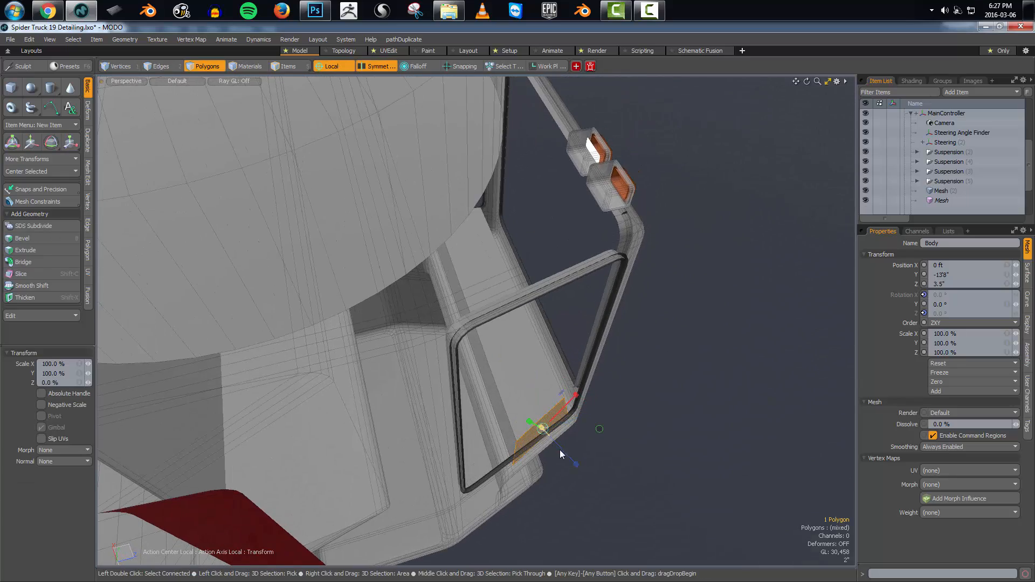
left_click_drag(600, 496, 564, 464, "alt")
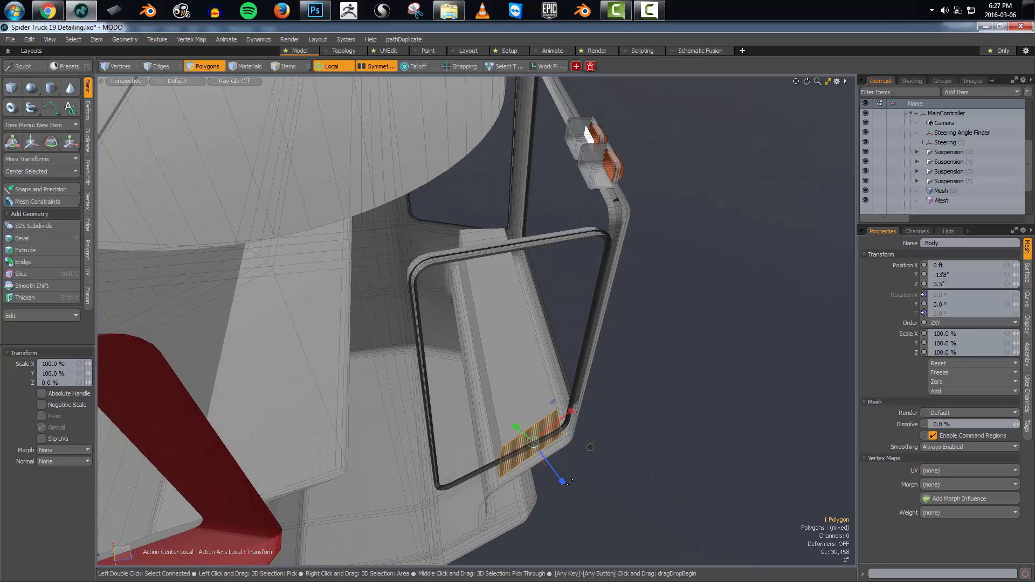
key("space")
Center the whole dashboard block along X and adjust its two end polygons together with Transform
double_click(511, 247)
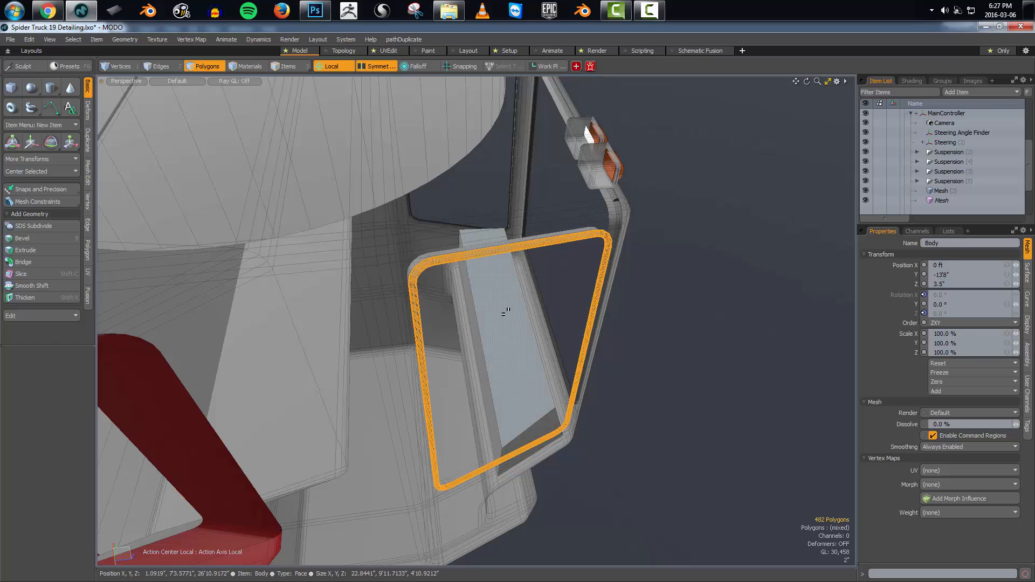
double_click(506, 309)
key("shift+F2")
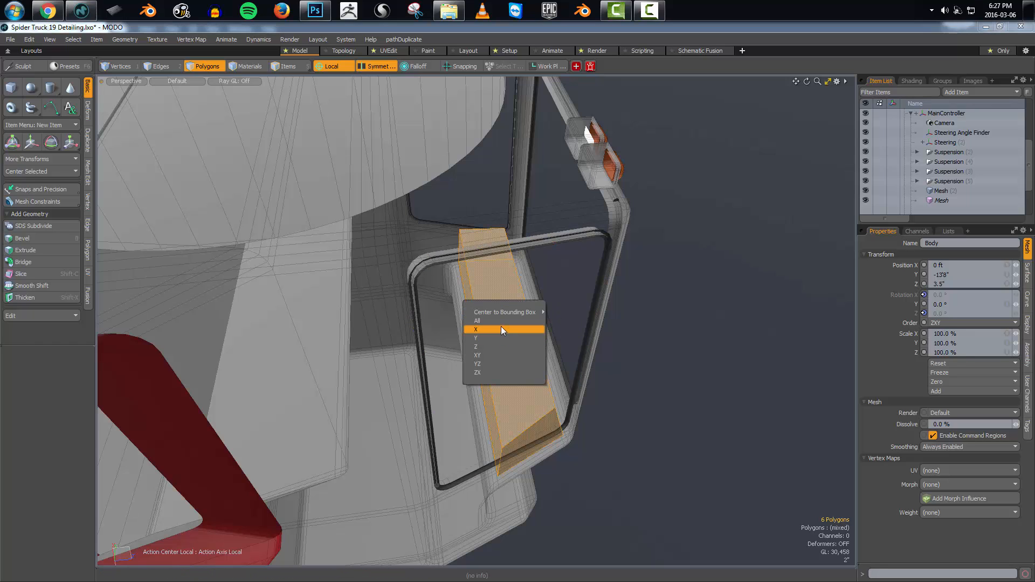
left_click(501, 330)
left_click(544, 430)
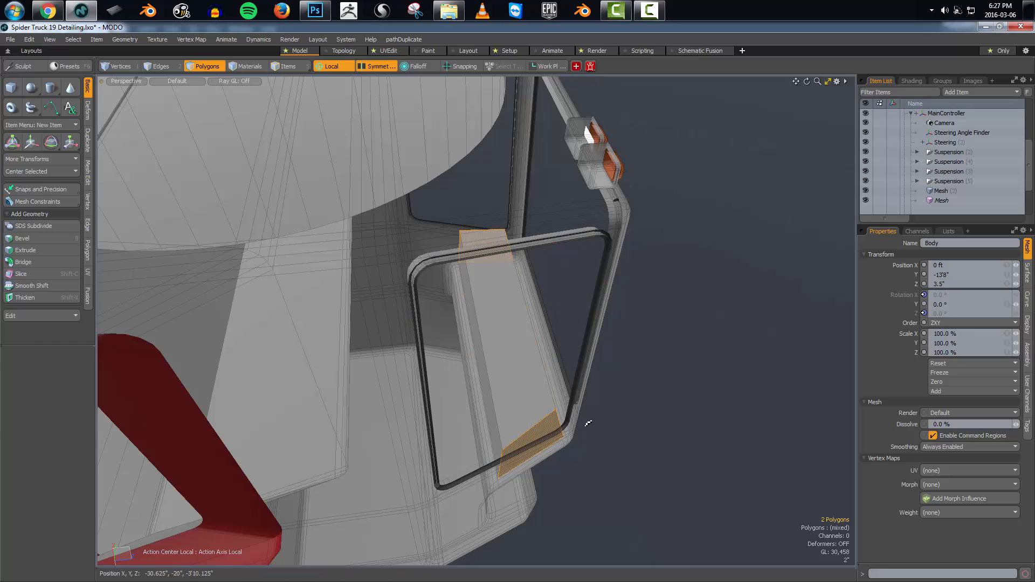
key("y")
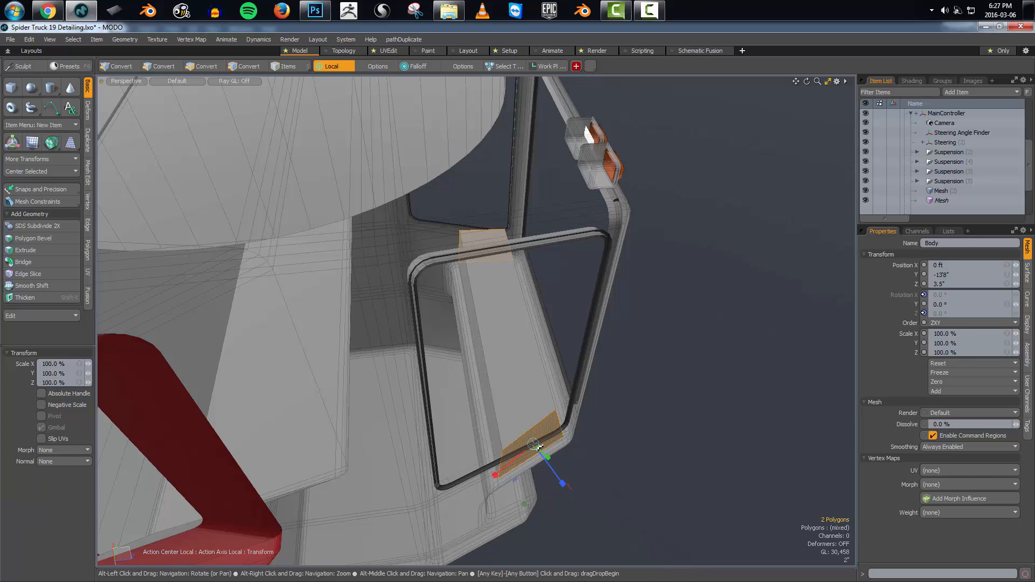
left_click_drag(550, 452, 528, 415, "alt")
Add a loop slice around the dashboard block at its middle
key("2")
left_click(538, 357)
left_click_drag(548, 368, 535, 388, "alt")
key("alt+c")
left_click(541, 399)
scroll(535, 439, "down", 1)
key("q")
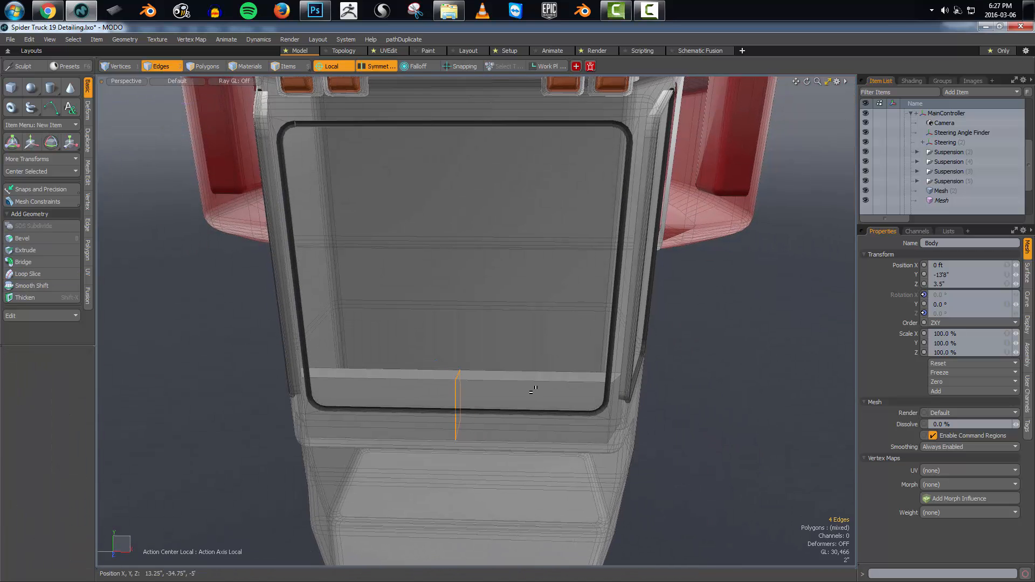
Add mirrored loop slices around both halves of the dashboard block
left_click(535, 381)
key("alt+c")
left_click(534, 382)
key("q")
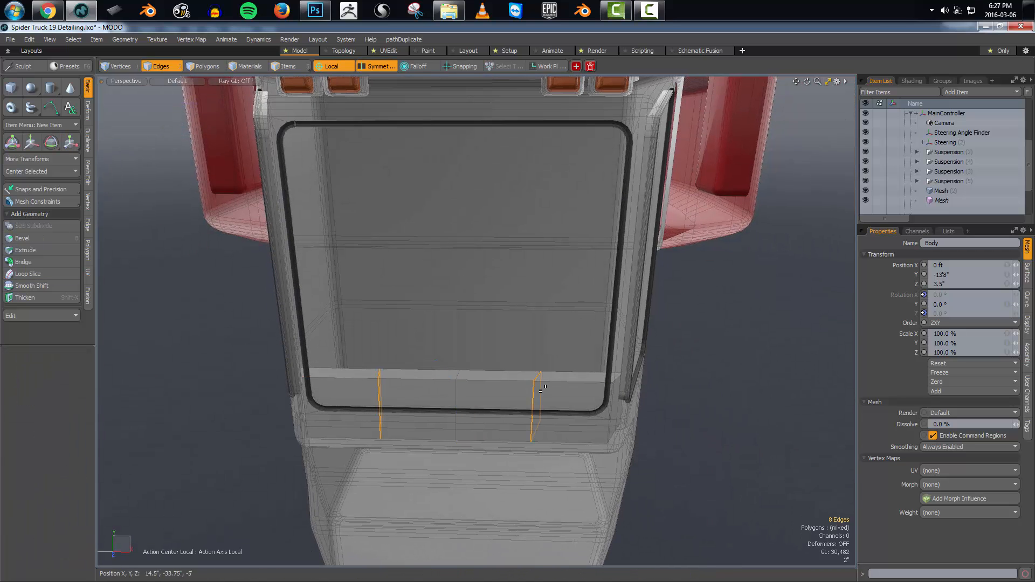
Bevel the mirrored loops into two wide sections and move their inner front edges outward by about 1.6 in
key("b")
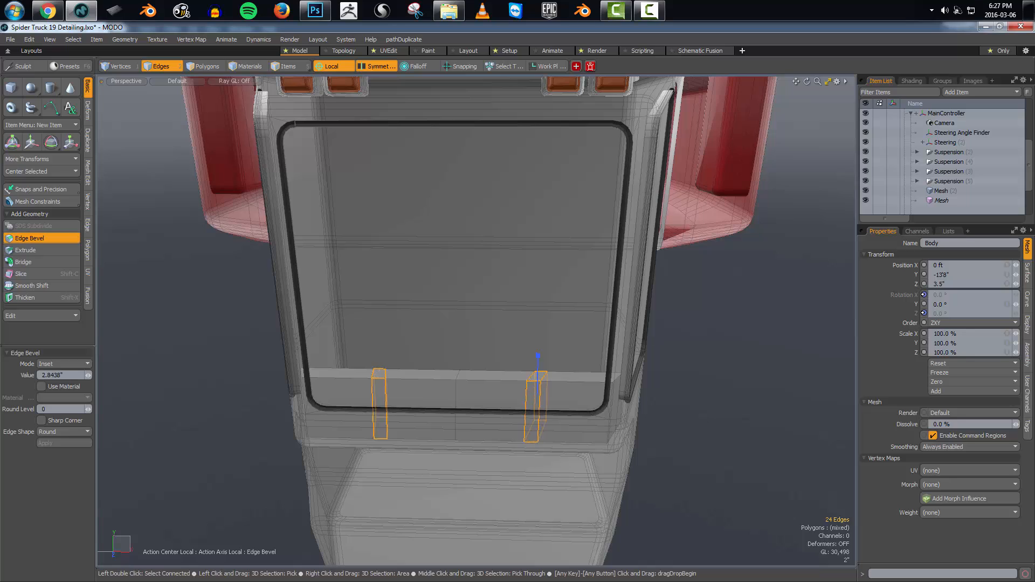
key("q")
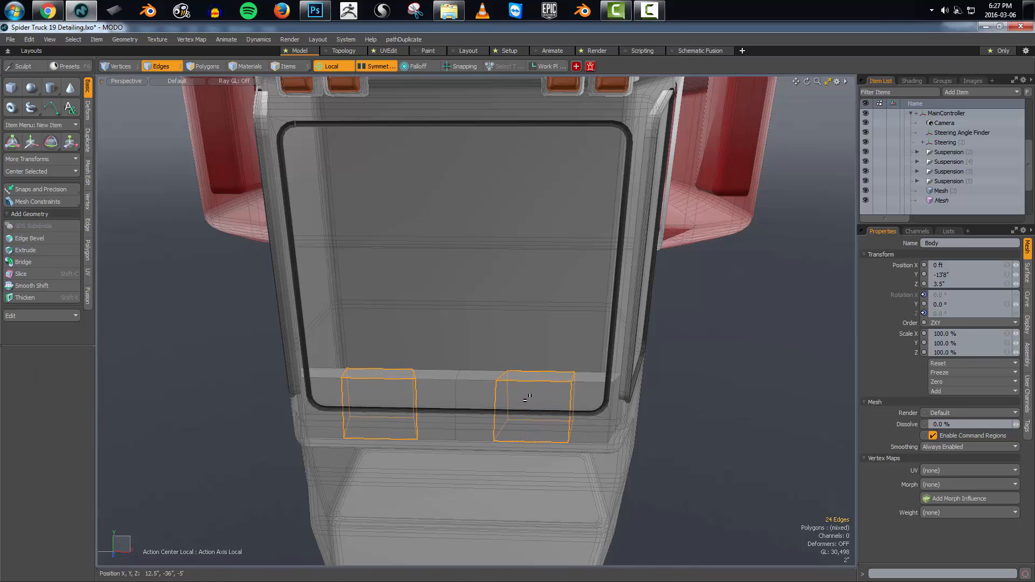
key("w")
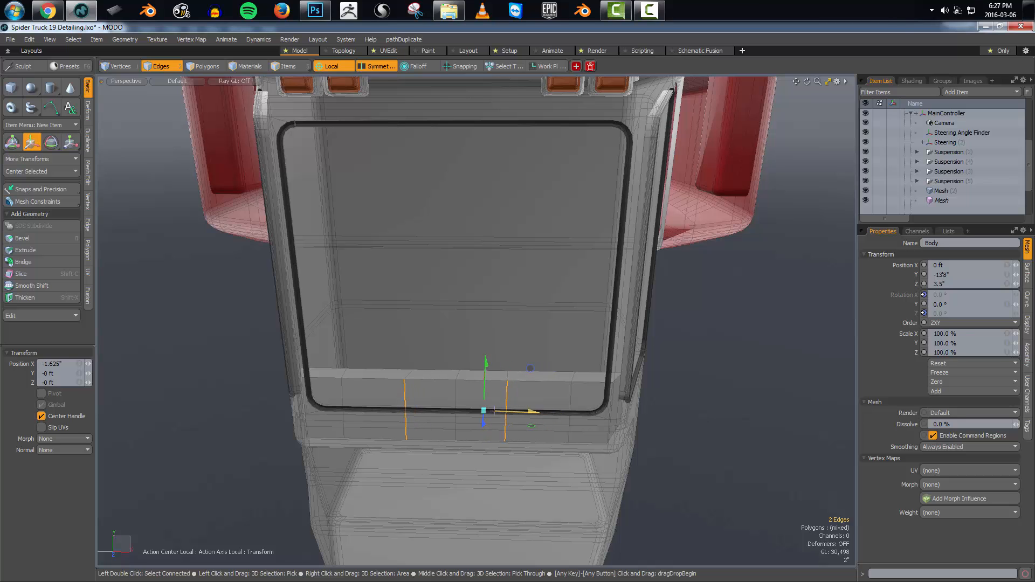
key("q")
Add a lengthwise loop slice to divide the top of the dashboard block
key("3")
left_click(550, 377)
left_click_drag(554, 393, 442, 350, "alt")
left_click(406, 377)
left_click(399, 373)
left_click(426, 389)
key("2")
left_click(503, 426)
key("alt+c")
Bevel one polygon on top of the dashboard and pull it up into a raised block
key("3")
left_click(470, 404)
key("b")
key("w")
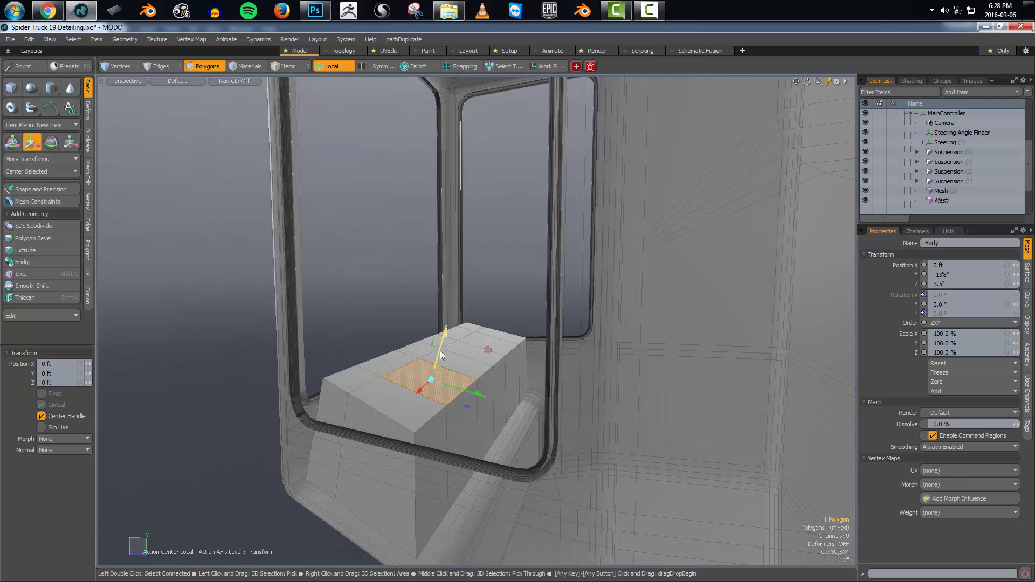
key("q")
key("w")
mouse_move(440, 354)
left_mouse_down()
mouse_move(458, 294)
mouse_move(540, 345)
mouse_move(458, 331)
mouse_move(469, 352)
mouse_move(495, 354)
mouse_move(458, 319)
mouse_move(454, 339)
left_mouse_up()
Lower the raised block's upper windshield-side edge along its slanted side by about 4.69 in, using the Element action center
key("2")
key("w")
key("alt+e")
left_click(437, 348)
key("q")
key("w")
key("alt+a")
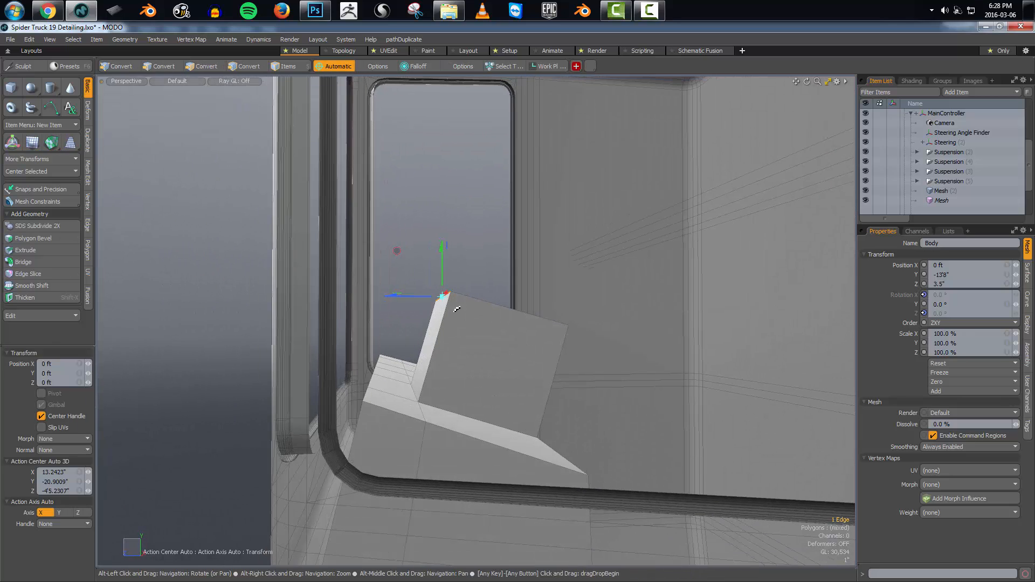
key("alt+e")
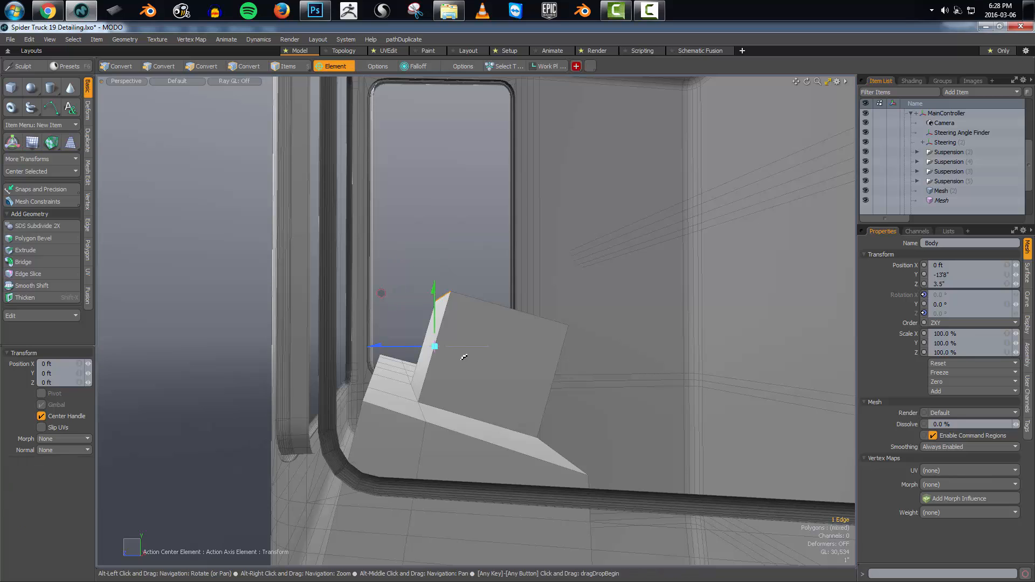
left_click(447, 313)
left_click_drag(444, 341, 453, 338, "alt")
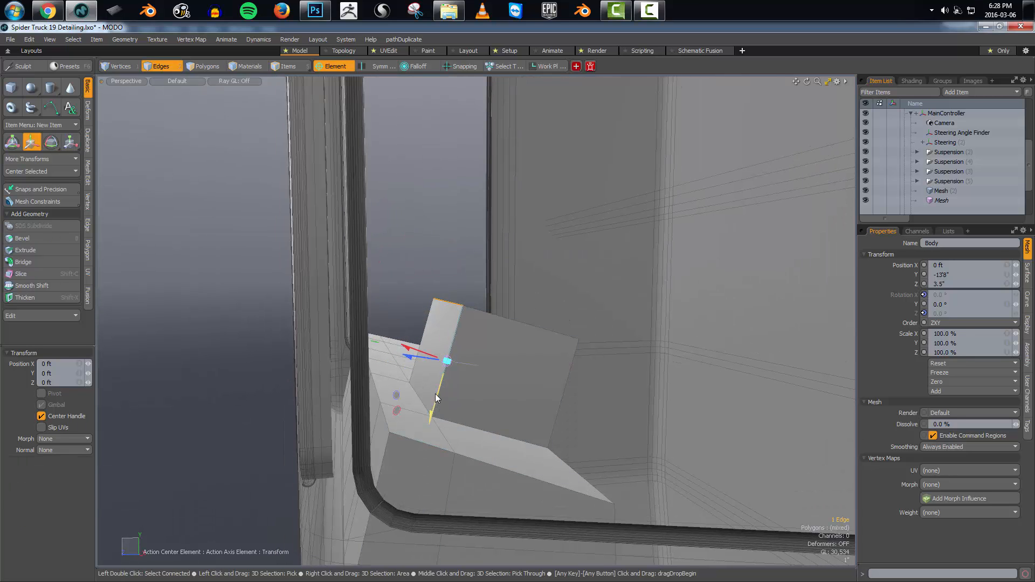
left_click_drag(440, 397, 412, 497)
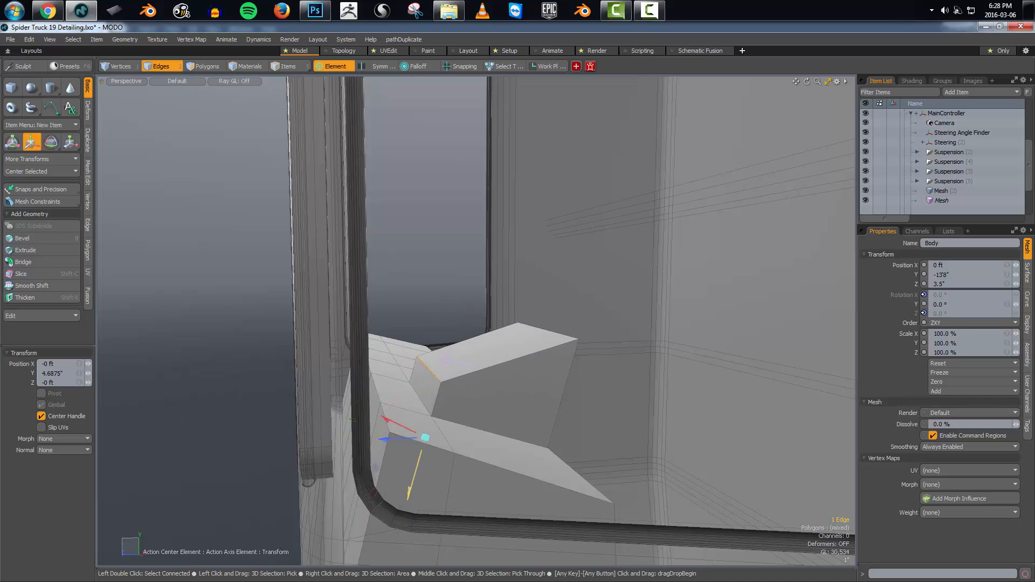
Undo the edge's last move and slide the raised block's upper windshield-side edge down linearly by about 79.3%
left_click_drag(471, 355, 474, 389, "alt")
key("ctrl+z")
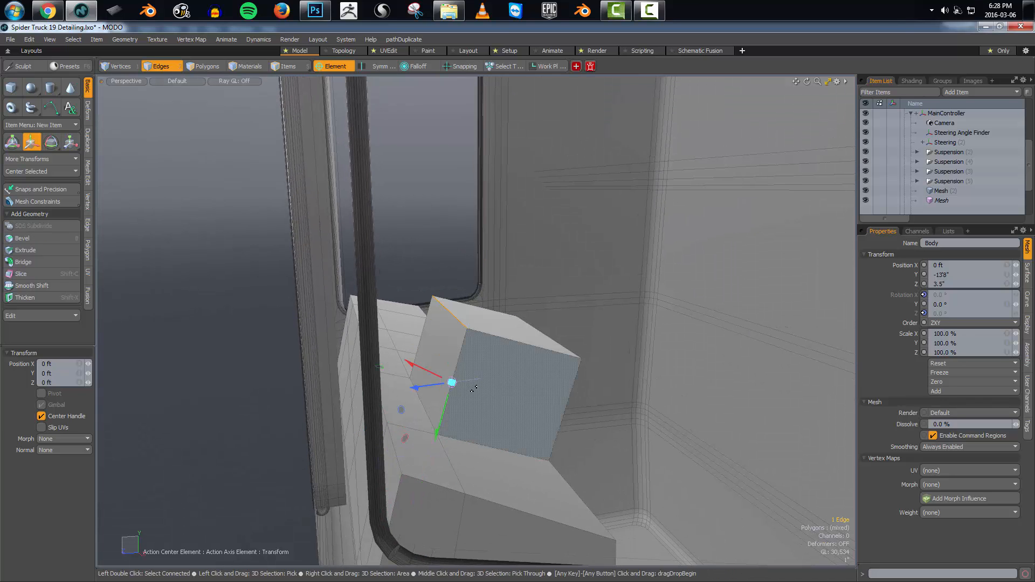
key("q")
key("shift+s")
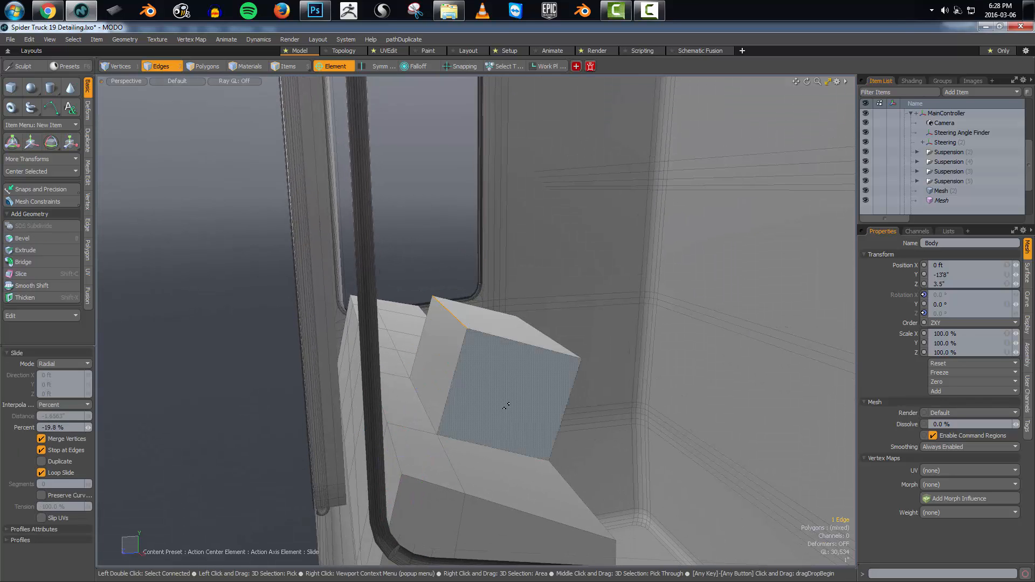
left_click(49, 364)
left_click(50, 356)
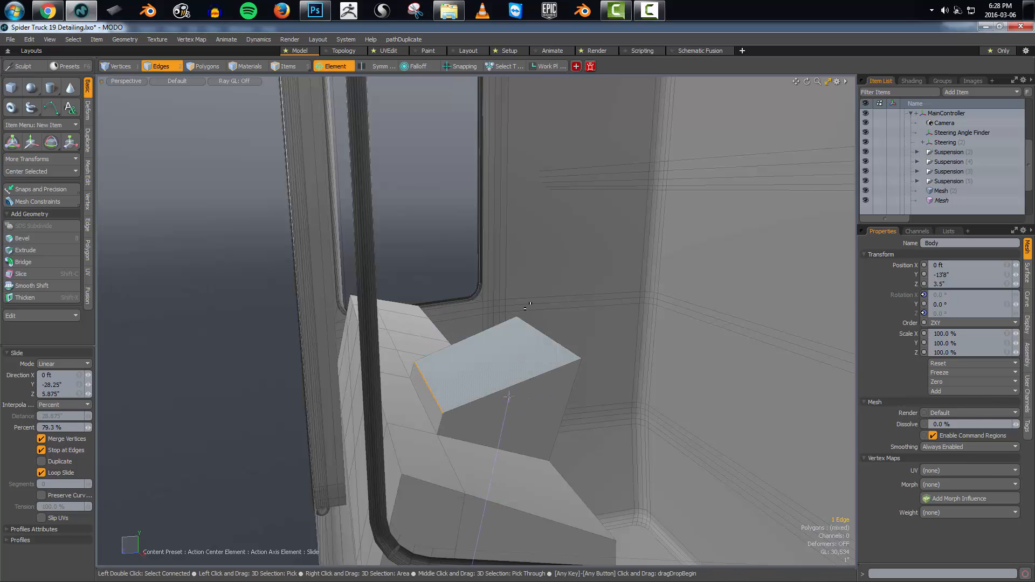
key("space")
Round the raised block's top, side and base edges with an edge bevel of 1.27 in and round level 3
left_click_drag(527, 306, 501, 324, "alt")
key("space")
key("space")
key("space")
left_click_drag(517, 377, 427, 410, "alt")
left_click(490, 381)
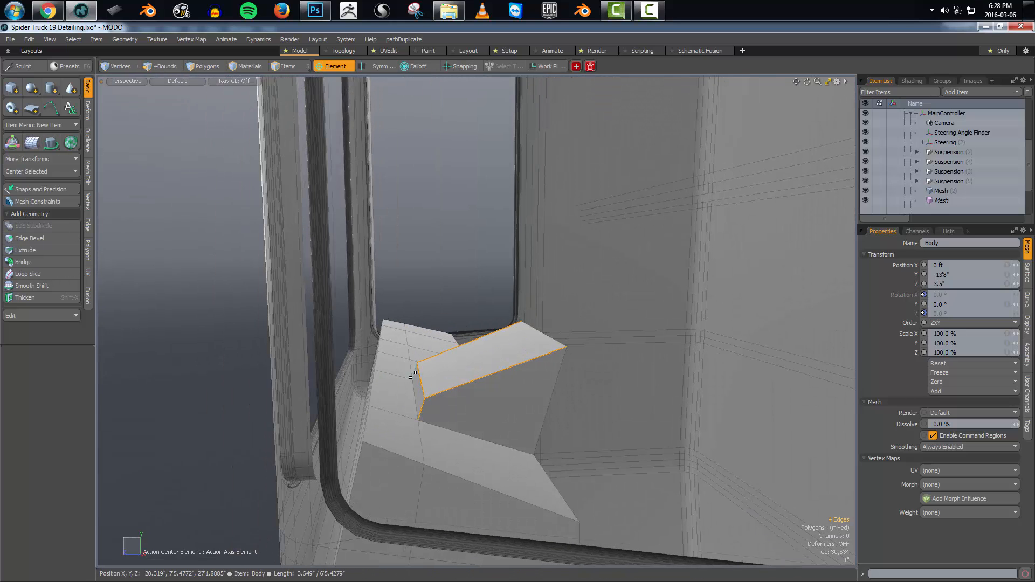
left_click(454, 432, "shift")
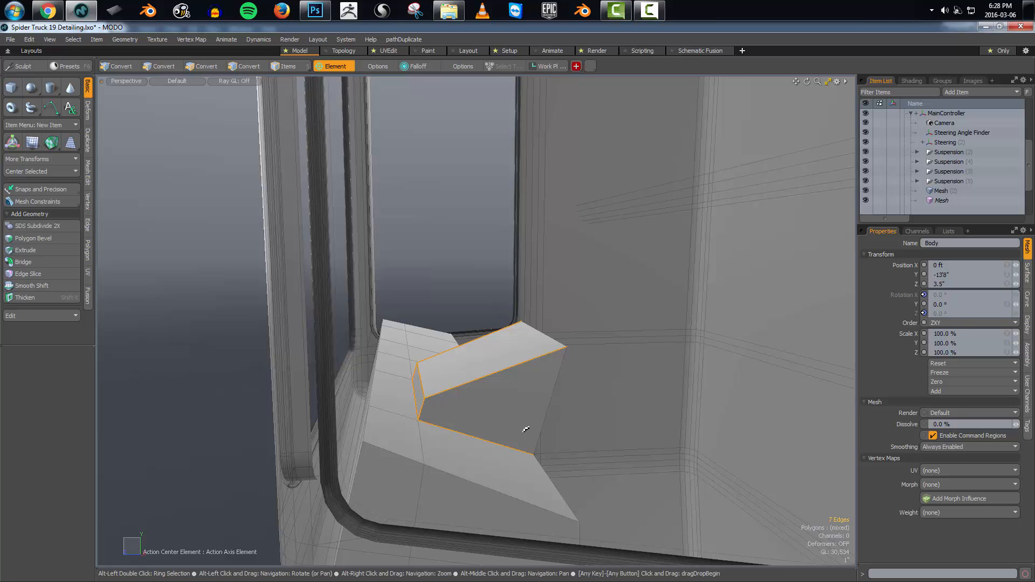
left_click_drag(525, 430, 432, 399, "alt")
key("b")
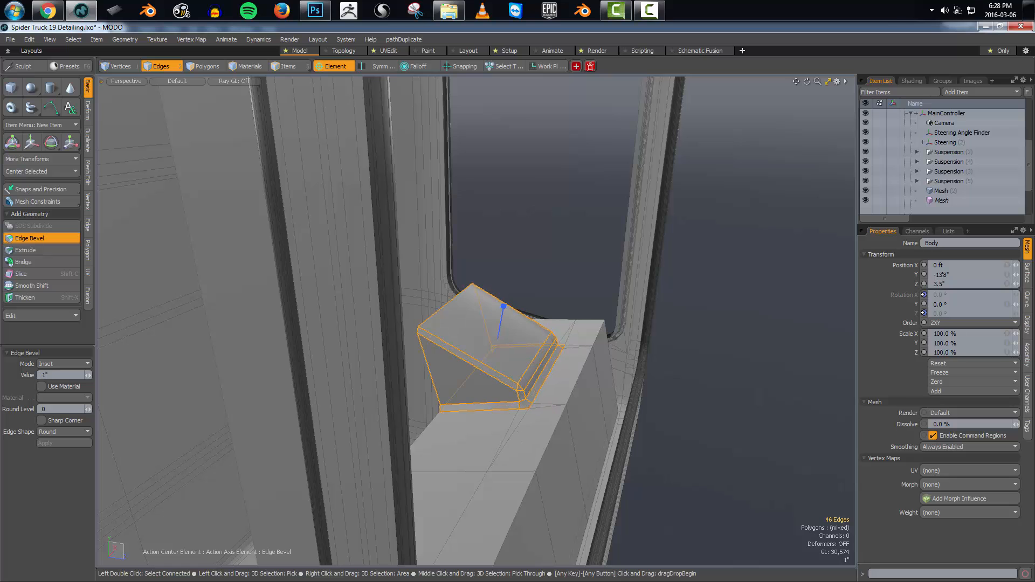
scroll(554, 380, "up", 1)
left_click_drag(554, 380, 584, 382, "alt")
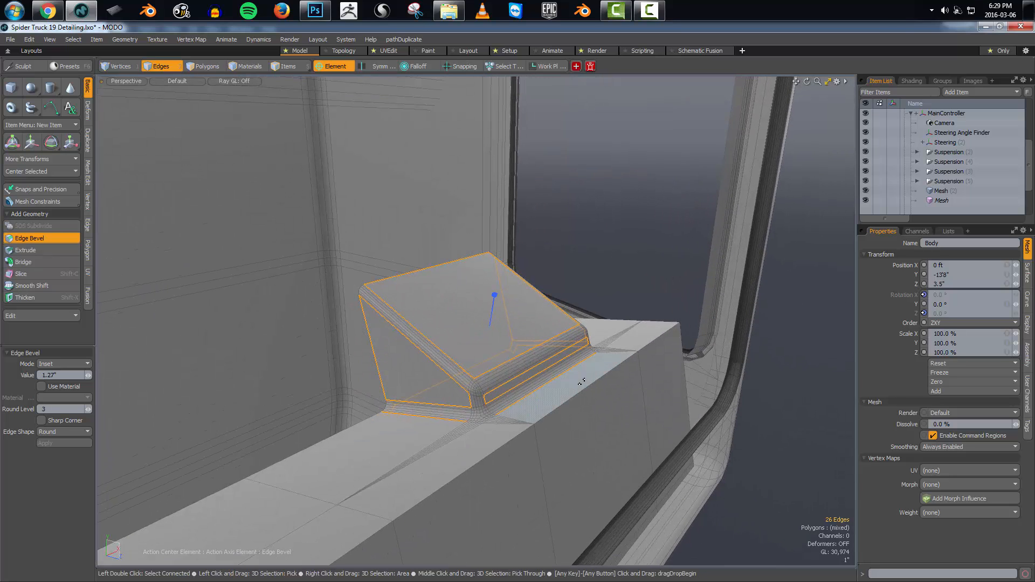
Inset all cab-facing polygons of the dashboard and raised block as one group by 0.875 in with a polygon bevel
key("1")
left_click_drag(576, 381, 428, 400, "alt")
key("3")
left_click(432, 403)
left_click(440, 431, "shift")
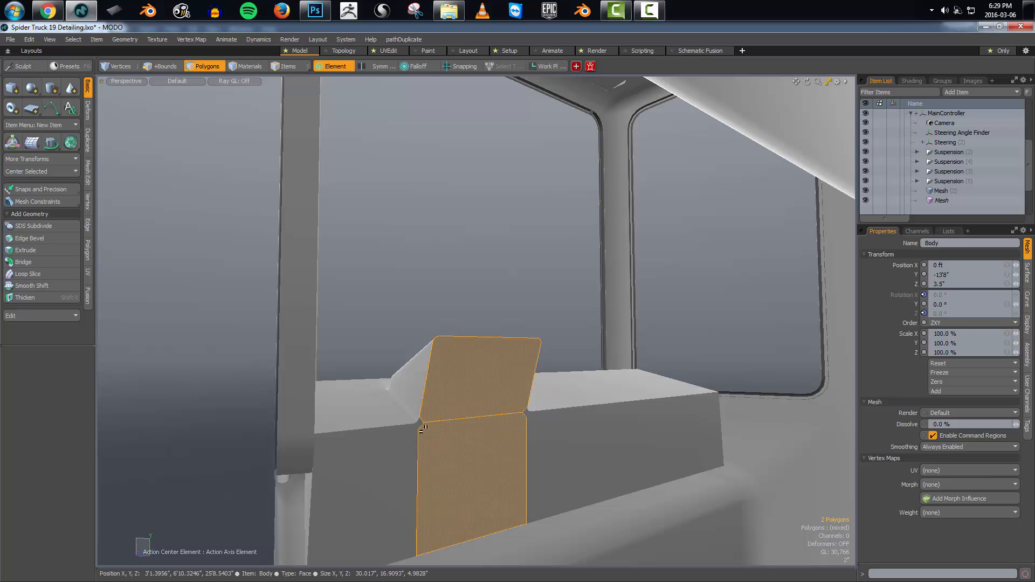
left_click(409, 436, "shift")
left_click(558, 432, "shift")
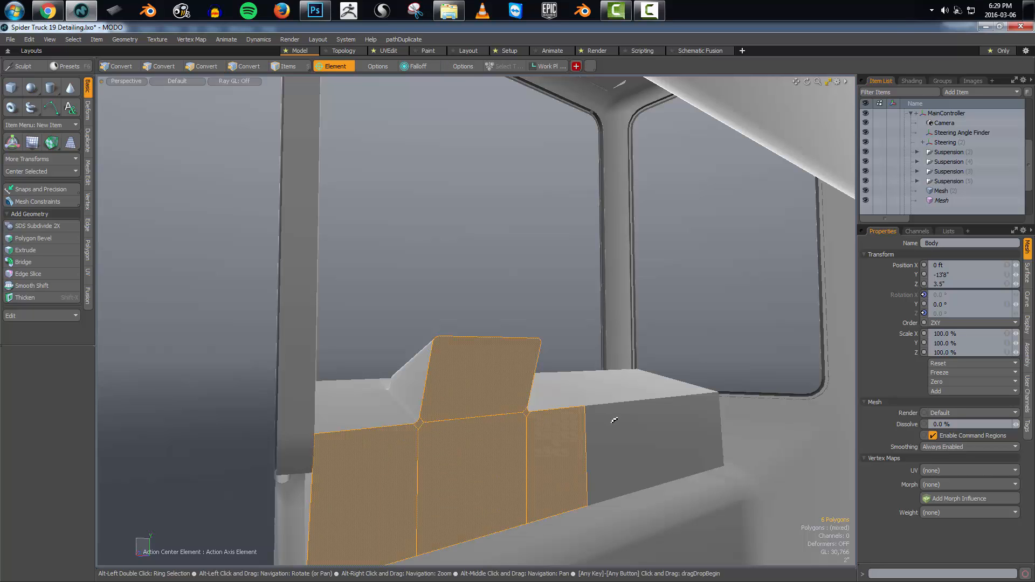
left_click(663, 431, "shift")
left_click(711, 423, "shift")
left_click_drag(566, 453, 439, 416, "alt")
key("b")
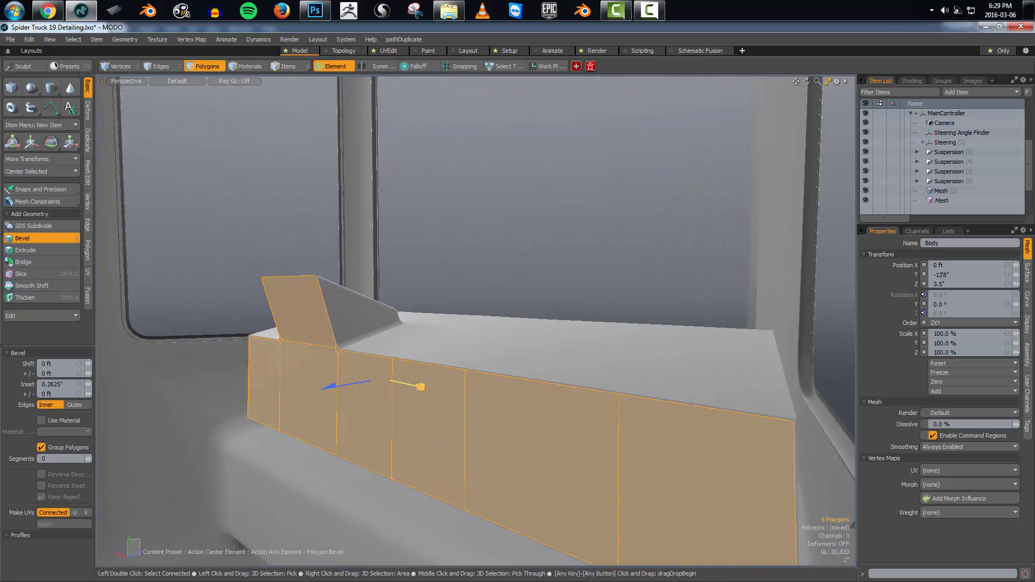
left_click_drag(420, 387, 433, 398, "alt")
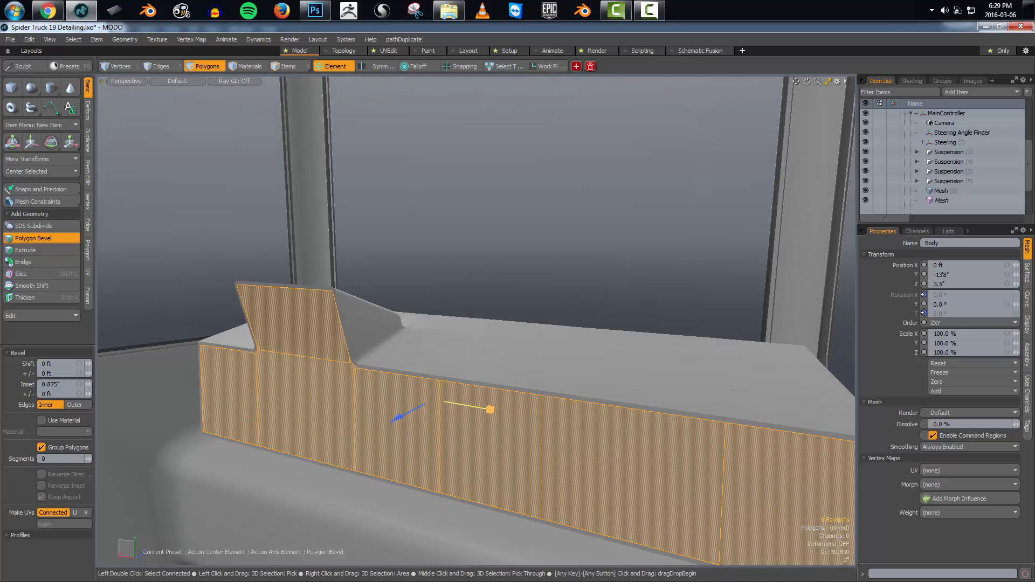
Bevel the inset faces again and push them into the dashboard to form a deep recess, using the Automatic action center
left_click(457, 439, "shift")
key("w")
left_click_drag(457, 439, 513, 420, "alt")
key("q")
key("w")
key("alt+a")
key("r")
key("w")
left_click_drag(513, 420, 646, 405)
left_click_drag(646, 406, 648, 406)
left_click_drag(652, 445, 438, 426, "alt")
key("space")
With symmetry on, select the dashboard's outer end edges and the recess's corner edges and round them with an edge bevel
left_click(345, 352)
left_click_drag(345, 353, 473, 411, "alt")
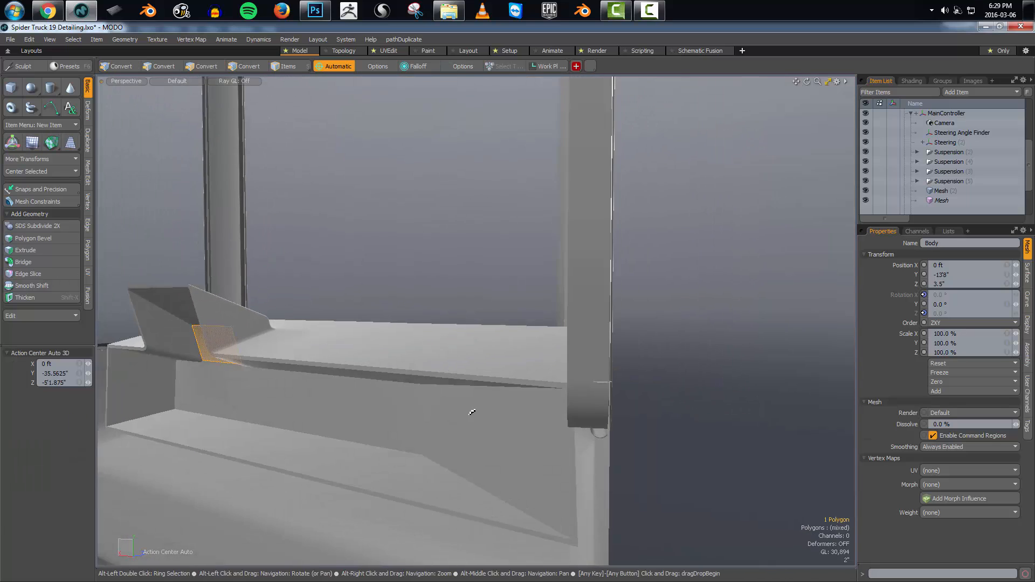
key("2")
left_click_drag(563, 378, 616, 371, "alt")
double_click(592, 370)
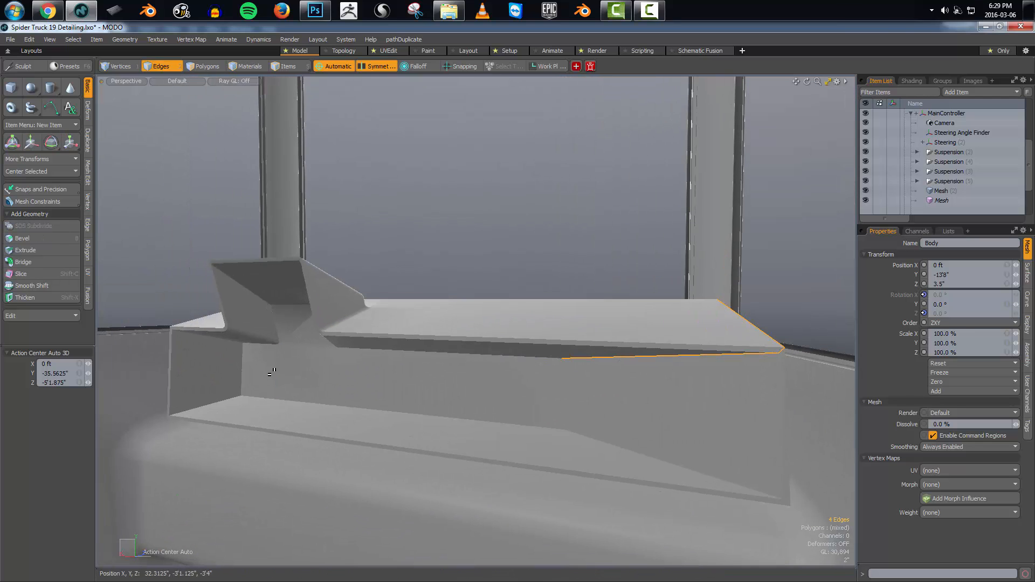
double_click(232, 341, "shift")
left_click_drag(256, 352, 346, 370, "alt")
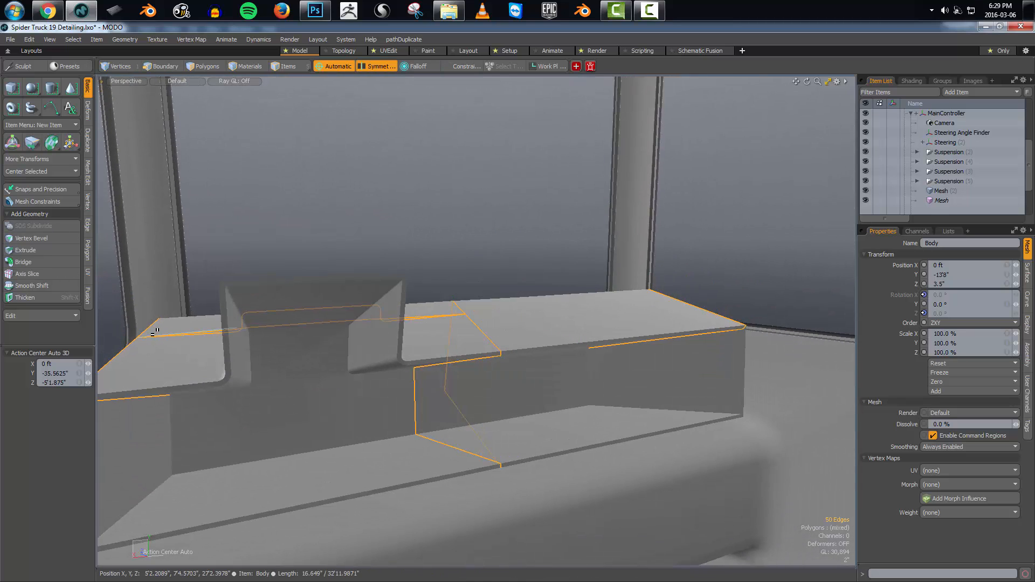
left_click_drag(154, 332, 389, 407, "alt")
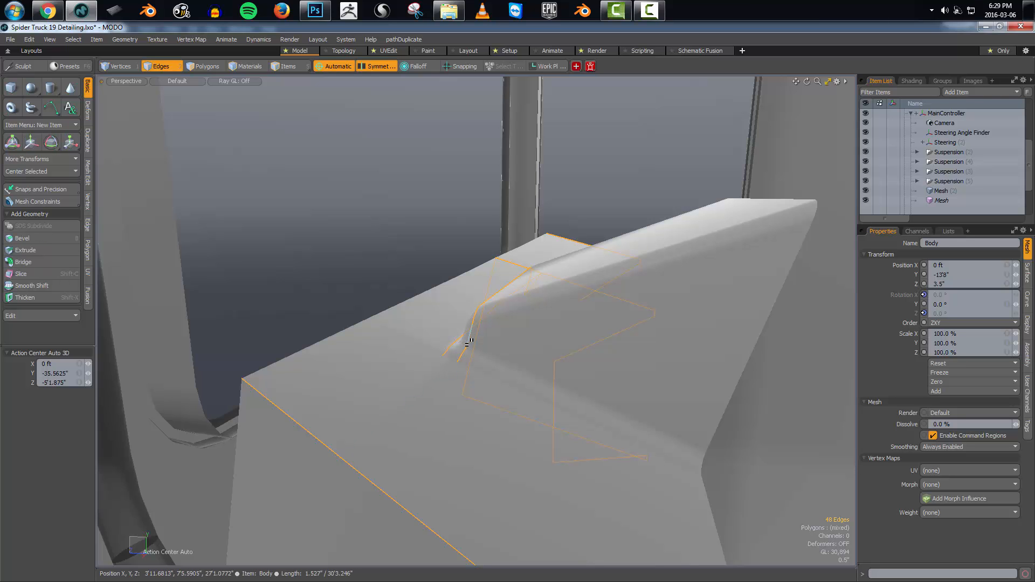
left_click_drag(467, 343, 476, 444, "alt")
key("b")
key("Escape")
Select all the hidden polygons on the underside of the dashboard and delete them
left_click_drag(406, 455, 555, 451, "alt")
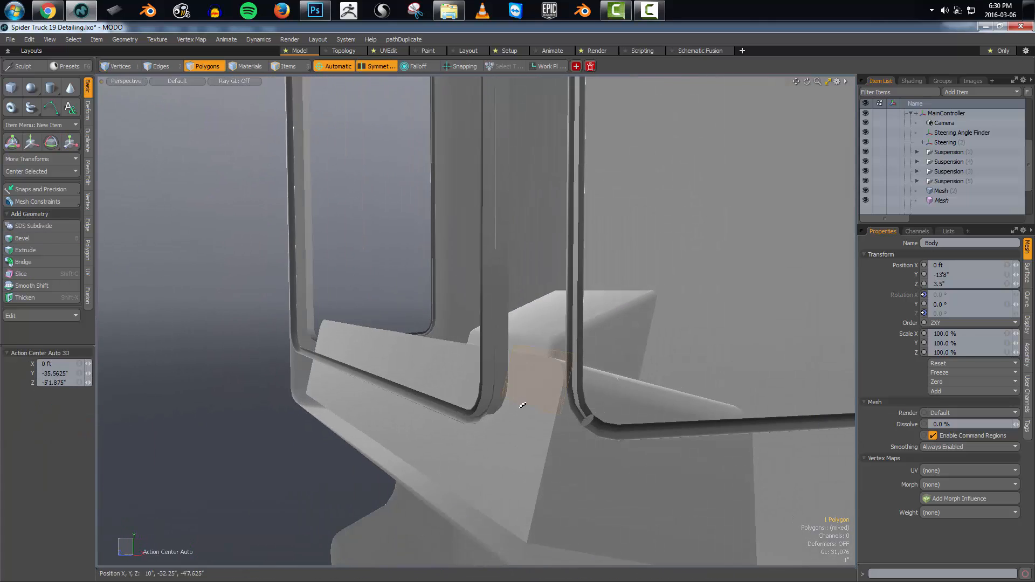
left_click(523, 410)
left_click_drag(531, 418, 400, 384, "alt")
left_click_drag(400, 384, 436, 382, "alt")
left_click(517, 277)
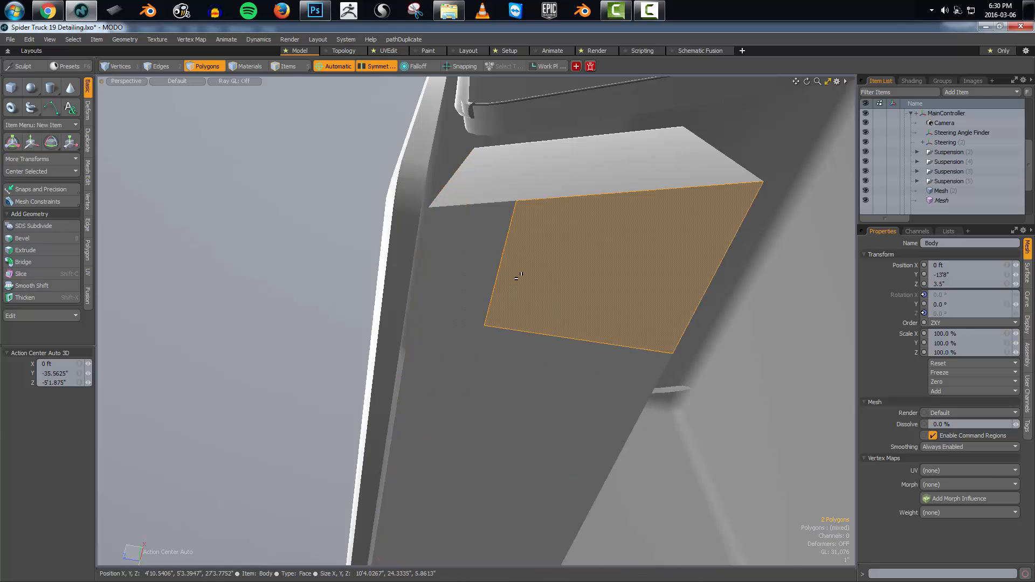
left_click_drag(512, 319, 474, 331, "alt")
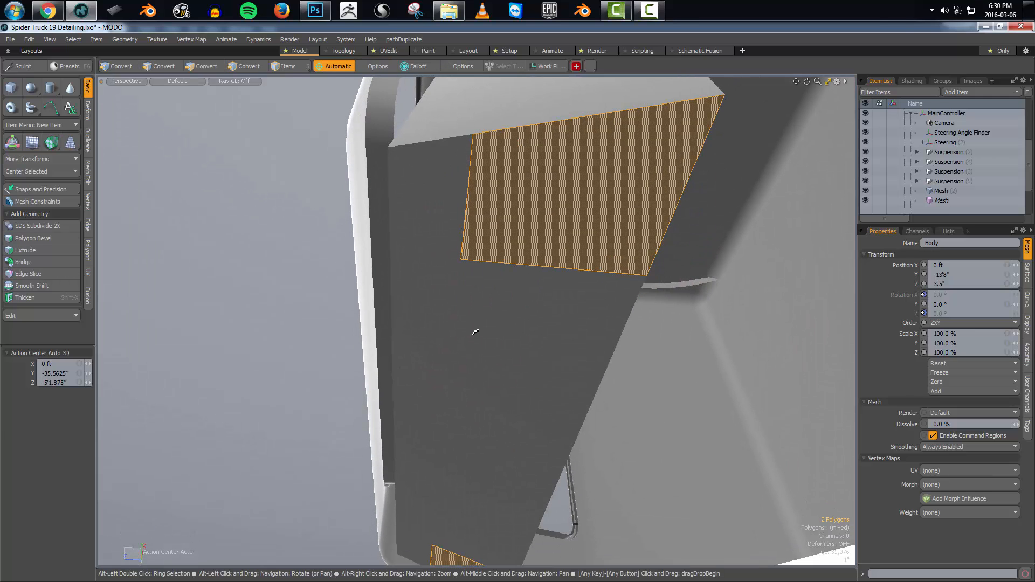
left_click(429, 401, "shift")
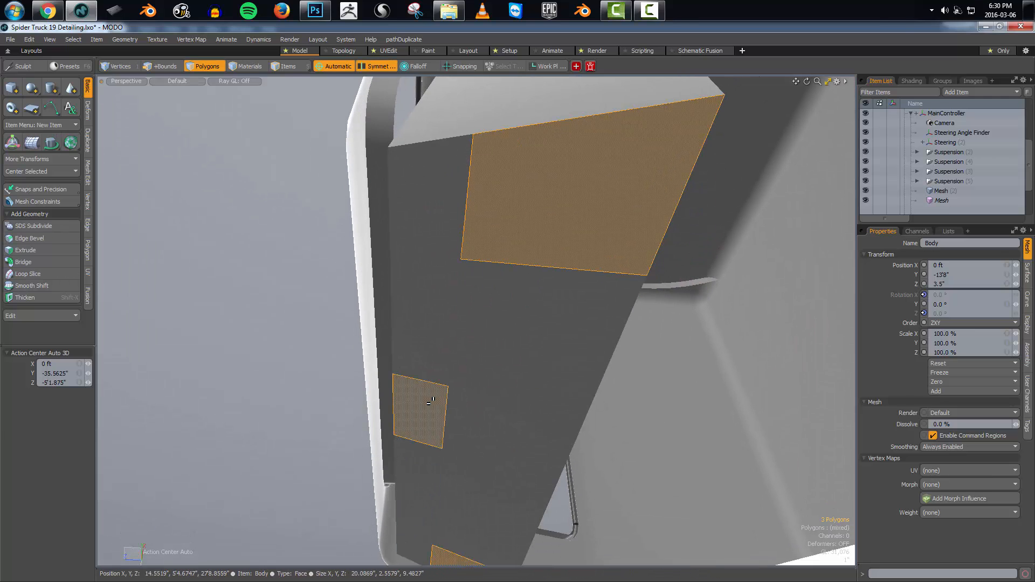
key("shift+g")
left_click(439, 547, "shift")
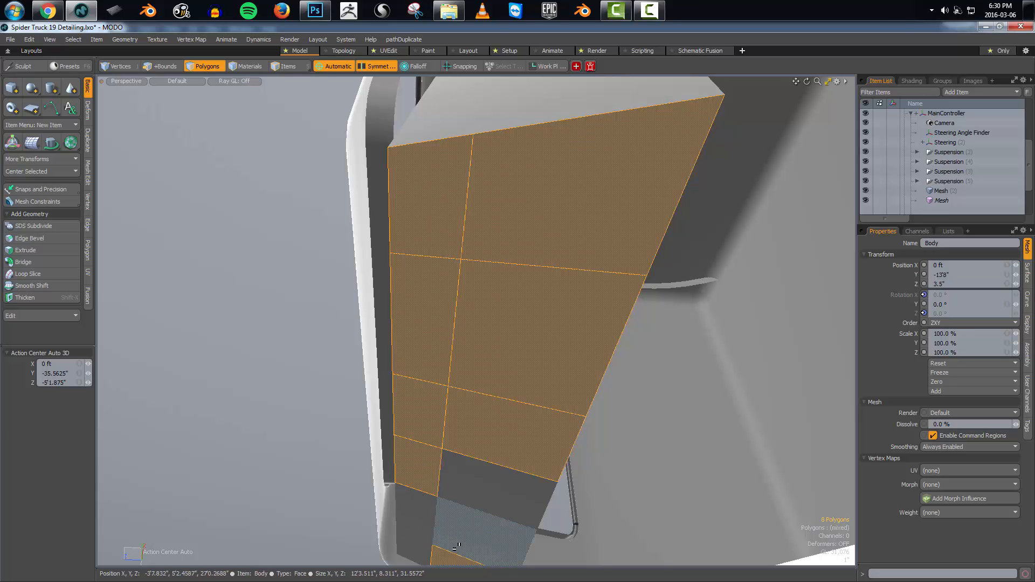
left_click(415, 538, "shift")
left_click_drag(501, 448, 437, 480, "alt")
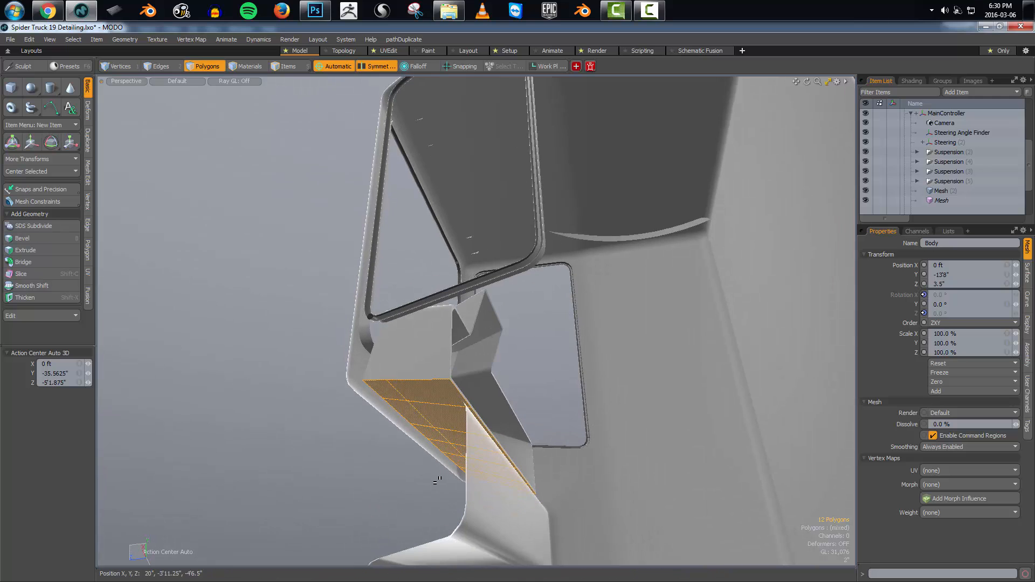
key("Delete")
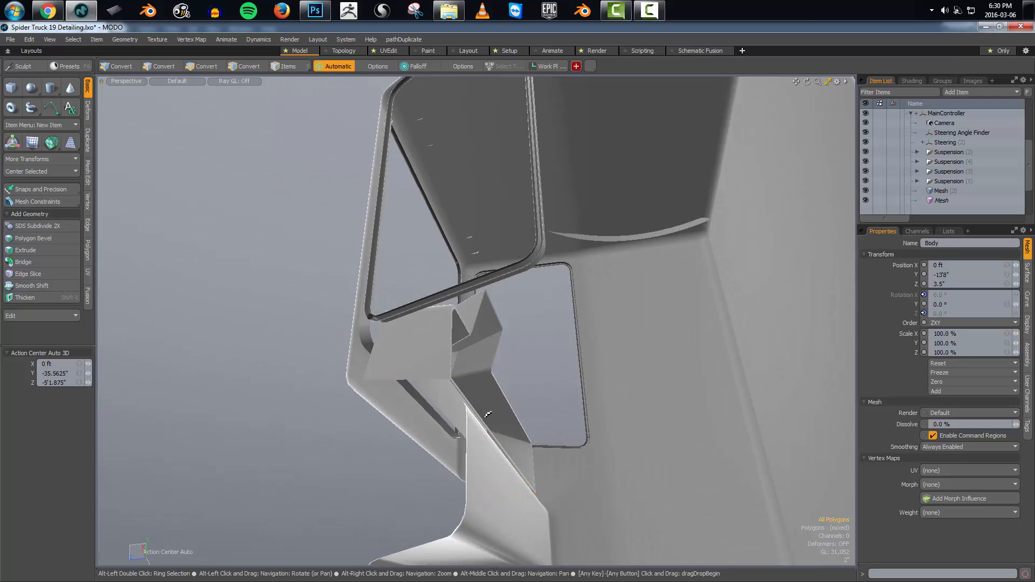
Select the back faces of the recess and instrument hood, scale them flat in depth and adjust their position
left_click_drag(488, 413, 406, 453, "alt")
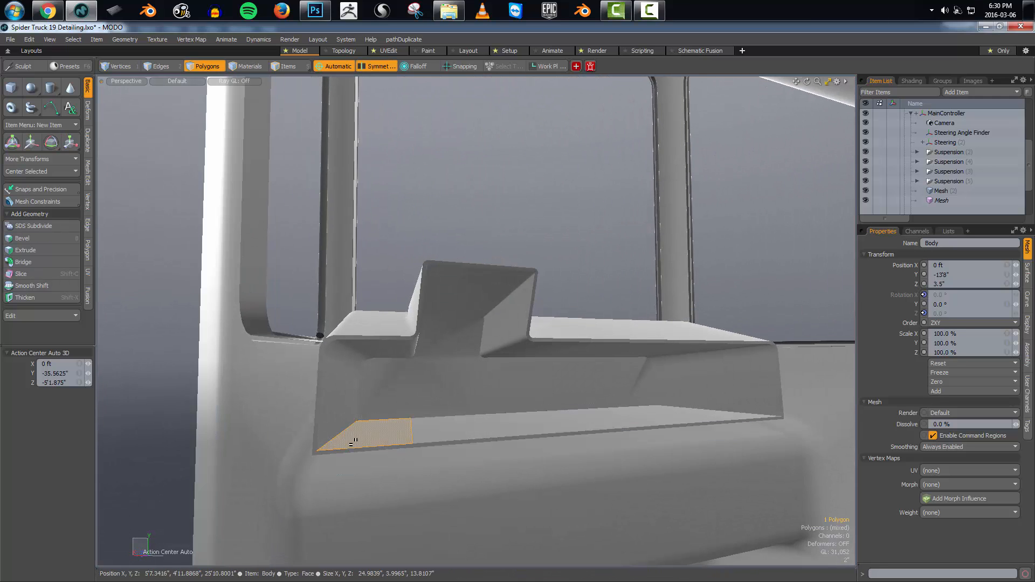
mouse_move(686, 418)
left_mouse_down("alt")
mouse_move(569, 428)
mouse_move(567, 416)
left_mouse_up("alt")
mouse_move(641, 402)
left_mouse_down()
mouse_move(385, 395)
mouse_move(373, 388)
mouse_move(395, 358)
left_mouse_up()
left_click(398, 342, "shift")
right_click_drag(395, 358, 524, 365, "alt")
left_click_drag(524, 366, 514, 344, "alt")
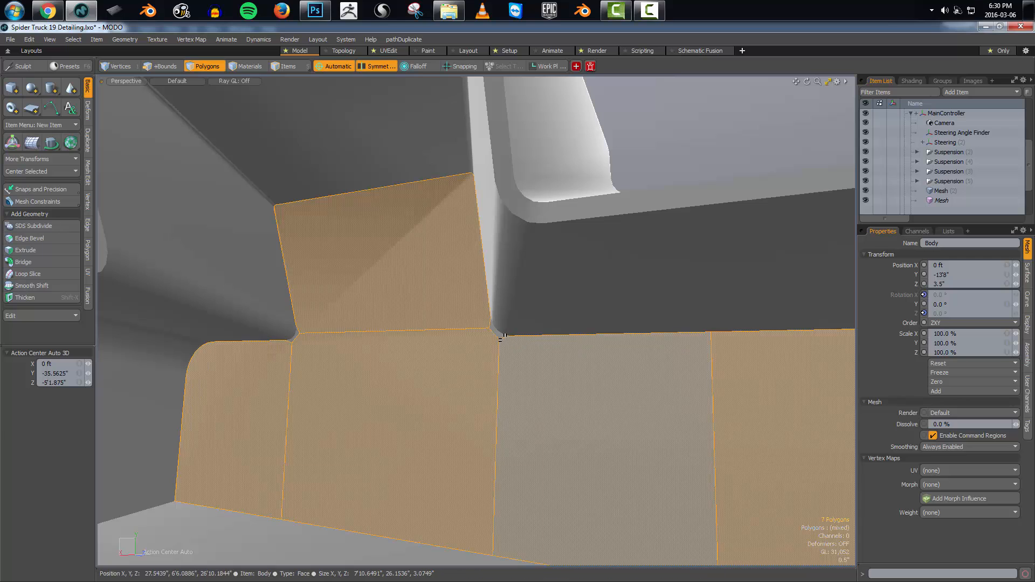
left_click(296, 338, "shift")
right_click_drag(370, 349, 302, 356, "alt")
key("r")
left_click_drag(497, 406, 696, 423, "alt")
key("w")
left_click_drag(591, 425, 580, 383, "alt")
key("q")
Copy the instrument hood's back polygon, move the copy out in front as a panel and tilt it 15° about X
left_click(451, 333)
right_click_drag(451, 332, 488, 340, "alt")
left_click_drag(487, 340, 651, 426, "alt")
key("w")
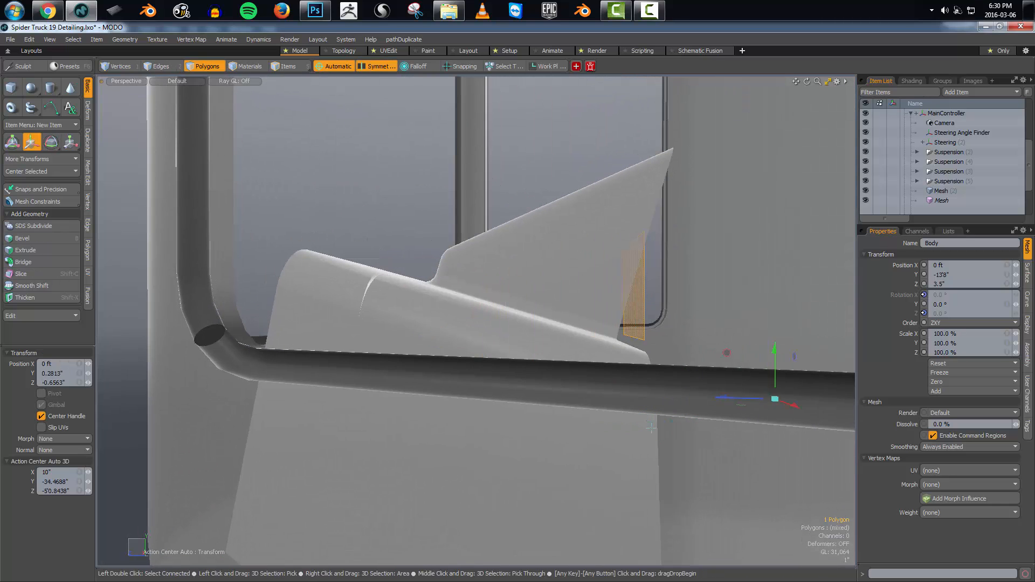
left_click_drag(775, 399, 471, 351)
key("e")
left_click_drag(470, 352, 422, 361, "alt")
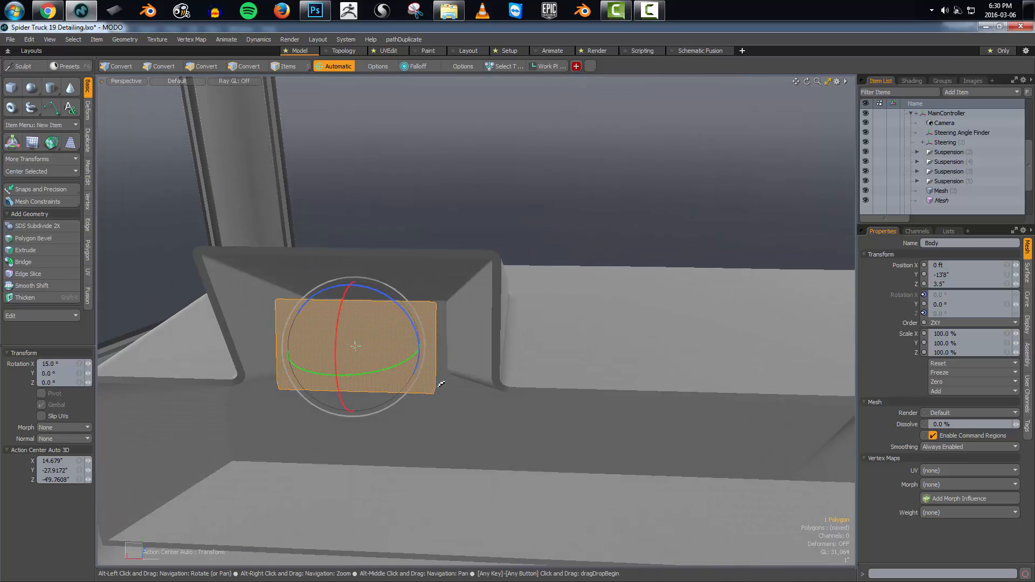
Switch to vertex selection and show vertices in the viewport with the wireframe overlay turned off
key("1")
right_click_drag(446, 390, 507, 386, "alt")
key("ctrl+3")
left_click_drag(506, 386, 469, 381, "alt")
key("ctrl+3")
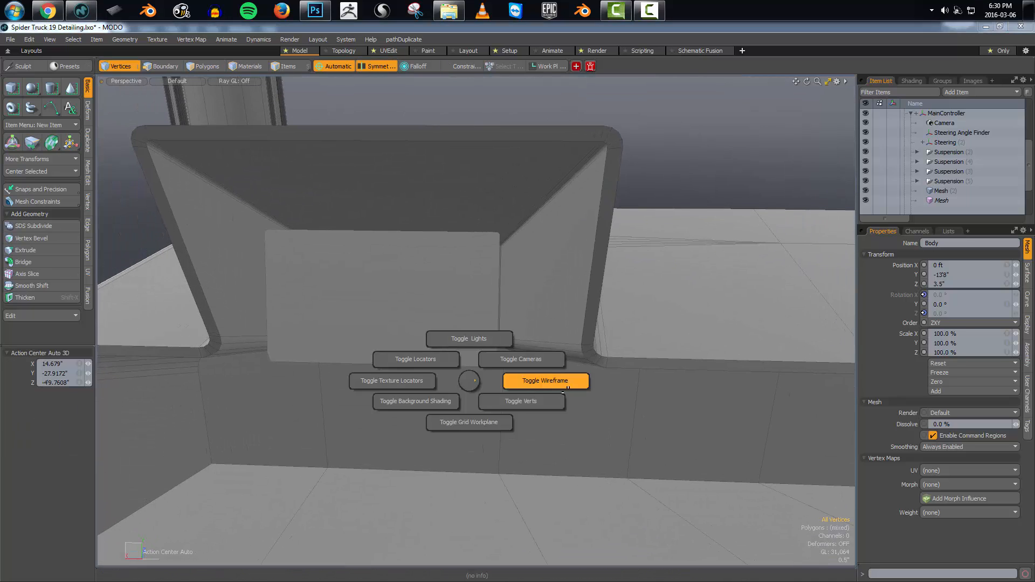
left_click(568, 386)
key("ctrl+3")
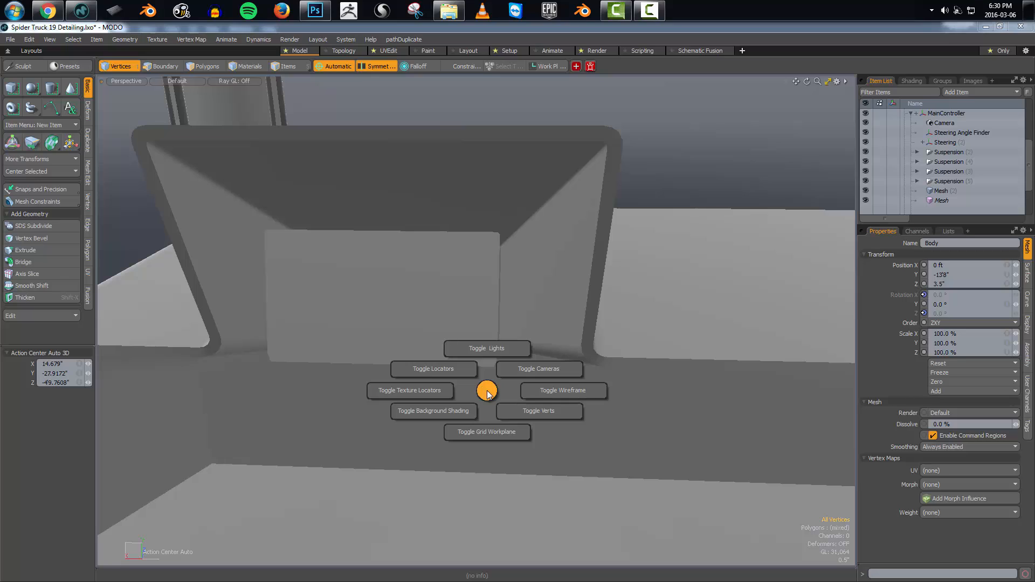
left_click(509, 413)
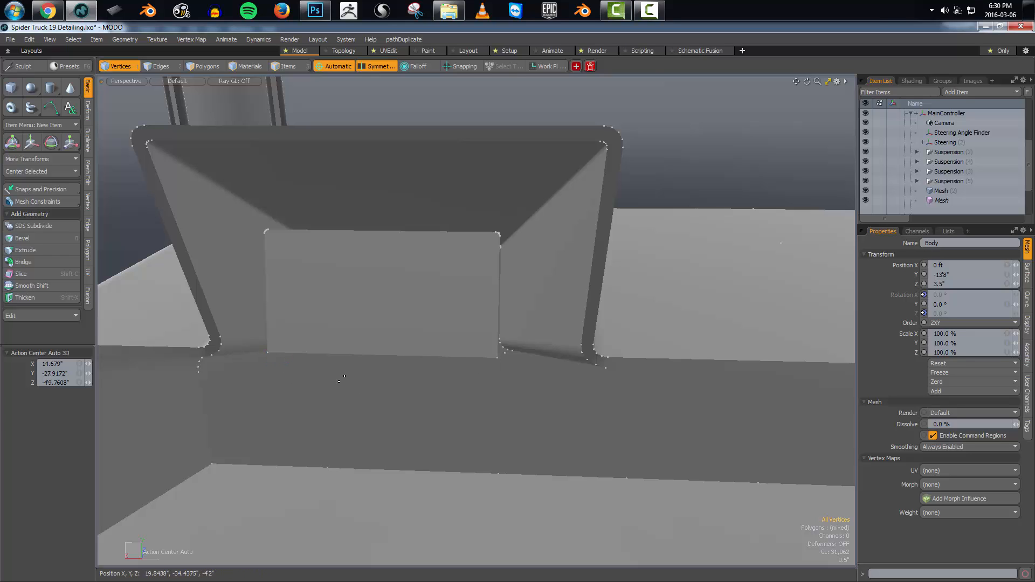
Round the instrument panel's two lower corners with a vertex bevel of 0.38 in and round level 2
scroll(519, 357, "up", 3)
left_click_drag(304, 393, 346, 430, "alt")
left_click(255, 418, "shift")
key("b")
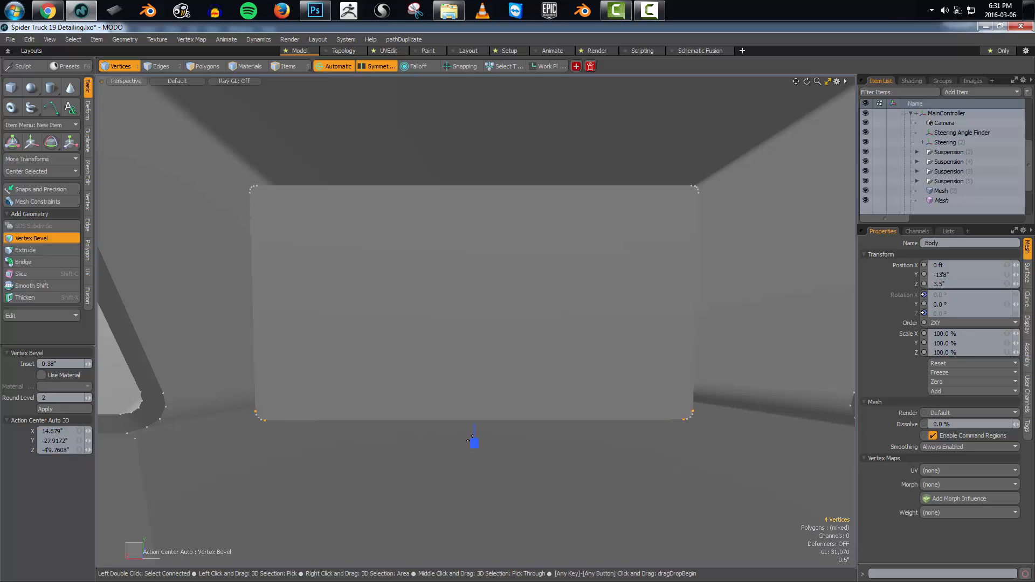
key("q")
Scale the floating instrument panel polygon and extrude it to give the panel thickness
left_click_drag(578, 435, 543, 455, "alt")
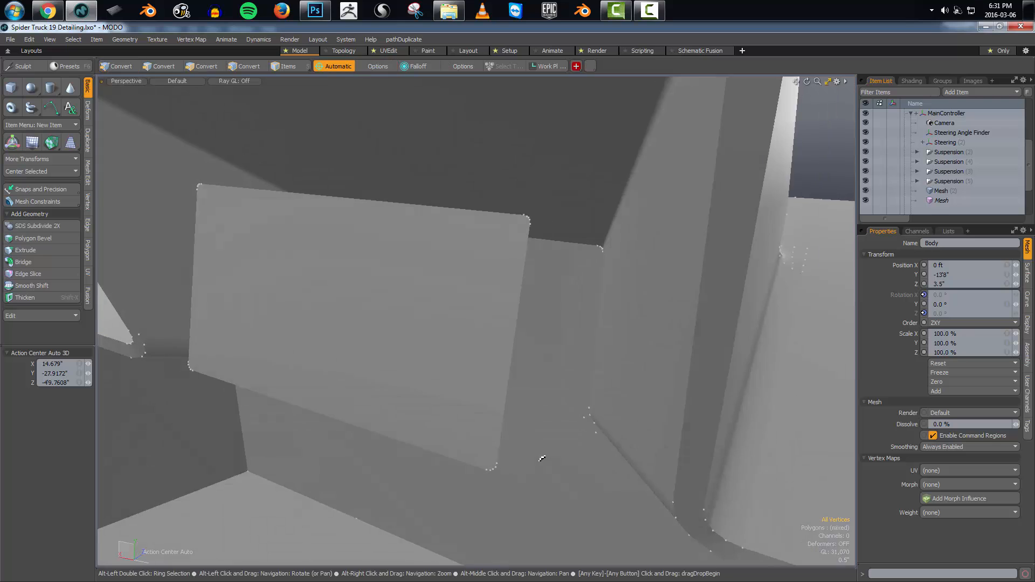
scroll(518, 439, "down", 5)
key("3")
left_click(495, 425)
left_click_drag(495, 426, 443, 329, "alt")
scroll(506, 411, "up", 3)
key("r")
key("shift+x")
key("q")
key("Escape")
double_click(523, 361)
key("1")
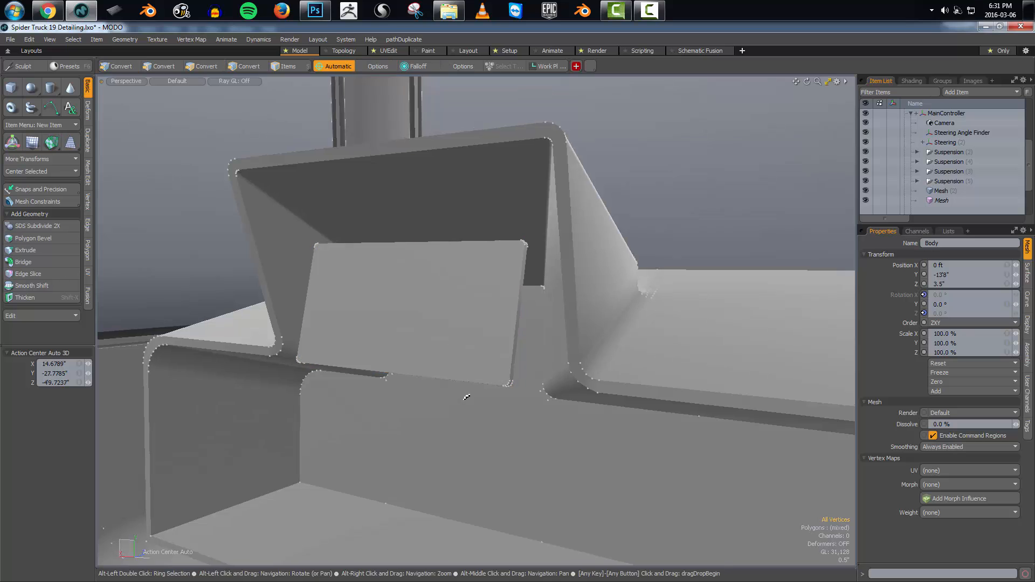
Draw a 64-sided cylinder along the Z axis in front of the dashboard, below the instrument panel
left_click_drag(467, 393, 459, 356, "alt")
left_click_drag(316, 272, 353, 317, "alt")
scroll(339, 282, "down", 3, "alt")
key("3")
left_click(382, 356)
mouse_move(382, 356)
left_mouse_down("alt")
mouse_move(362, 351)
mouse_move(367, 378)
left_mouse_up("alt")
key("1")
scroll(358, 370, "down", 4, "alt")
left_click(50, 88)
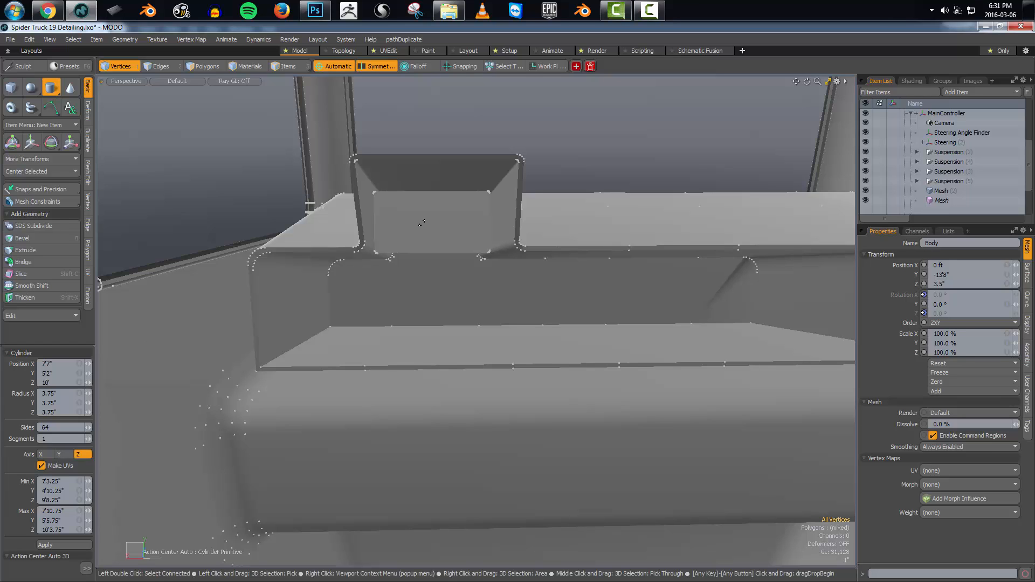
left_click_drag(494, 327, 500, 327, "alt")
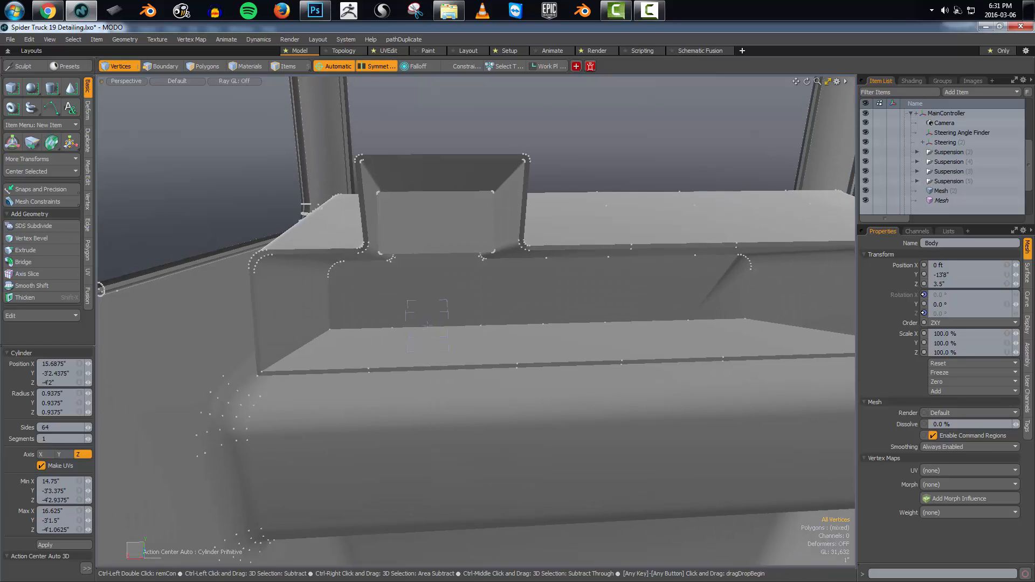
Delete the mirrored copy of the cylinder on the opposite side of the dashboard
key("3")
left_click(444, 324)
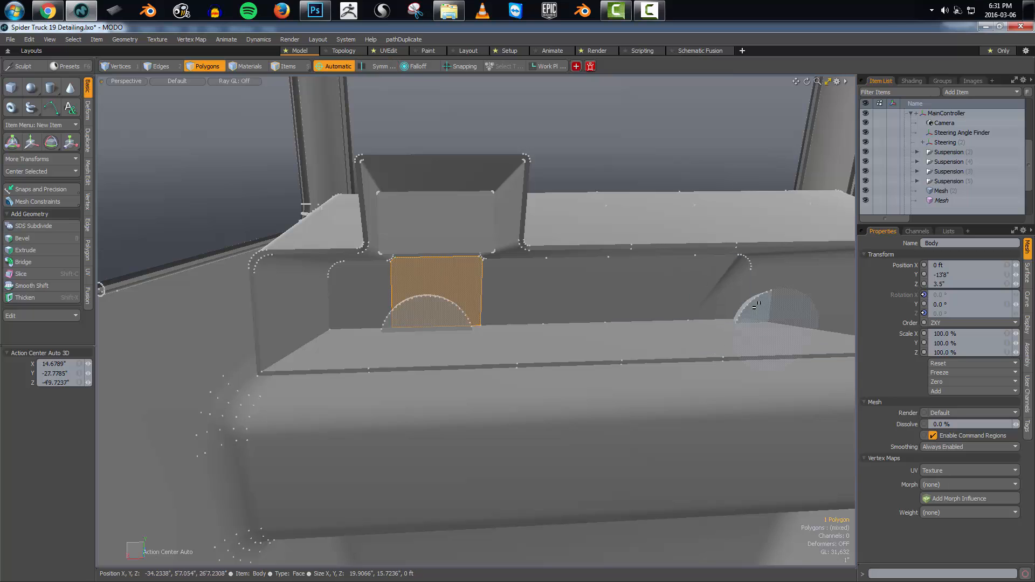
double_click(755, 311)
key("Delete")
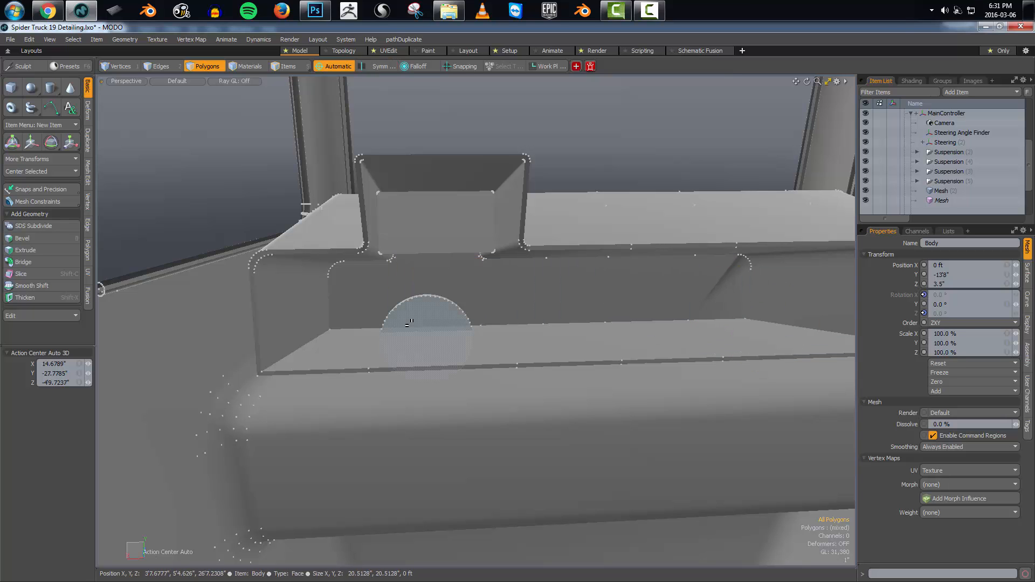
Flatten the remaining cylinder along Z into a thin disc and scale it up to steering wheel size
left_click_drag(424, 363, 585, 328, "alt")
double_click(429, 306)
key("w")
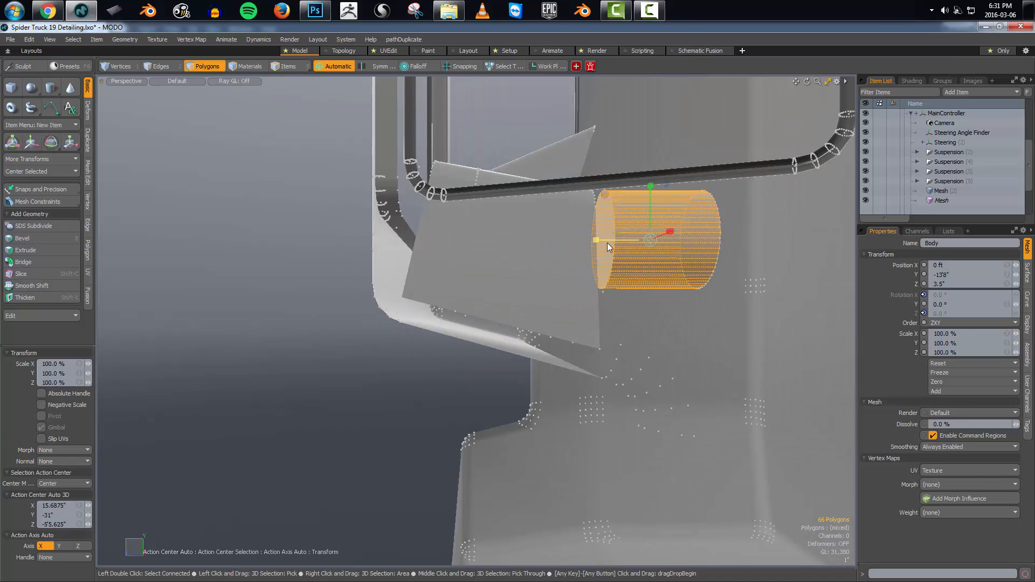
left_click_drag(607, 243, 486, 308)
key("shift+a")
scroll(535, 283, "down", 3)
left_click_drag(494, 315, 543, 334)
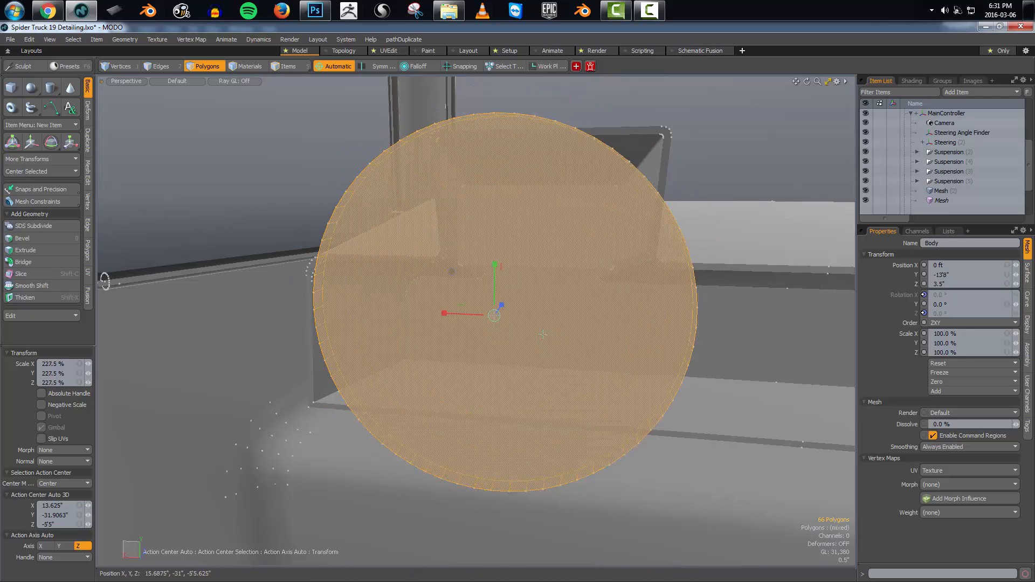
Inset the disc's front and back faces with a polygon bevel and bridge them through to form an open ring
left_click_drag(661, 336, 561, 331, "alt")
key("space")
left_click(534, 361)
left_click(451, 354, "shift")
key("b")
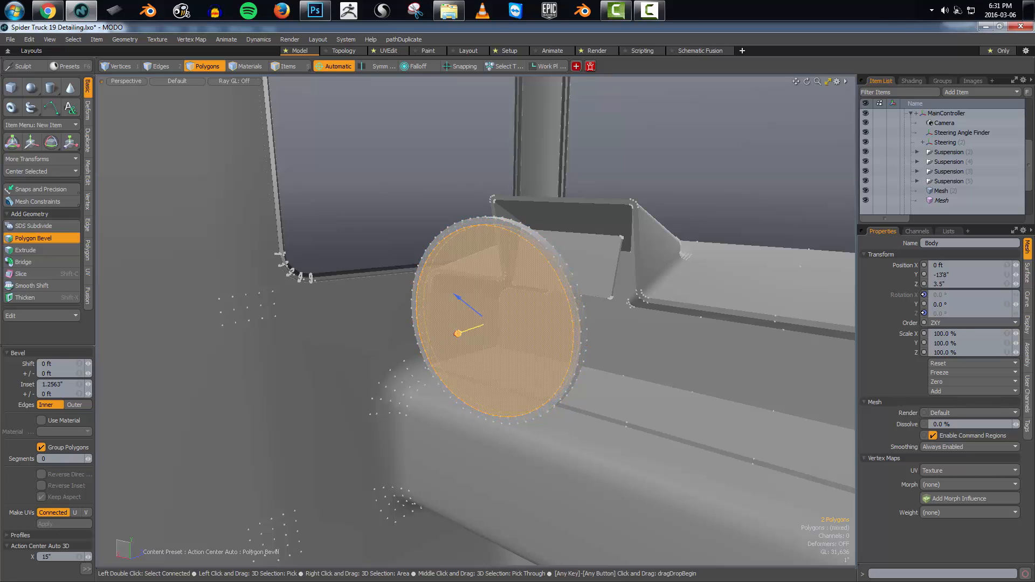
left_click_drag(458, 333, 450, 334)
mouse_move(534, 318)
left_mouse_down("alt")
mouse_move(536, 335)
mouse_move(509, 314)
mouse_move(524, 319)
mouse_move(545, 302)
left_mouse_up("alt")
key("shift+b")
left_click(506, 334)
key("space")
Select the whole steering wheel ring and turn off the vertex display in the viewport
double_click(562, 265)
left_click_drag(562, 265, 547, 308, "alt")
key("ctrl+2")
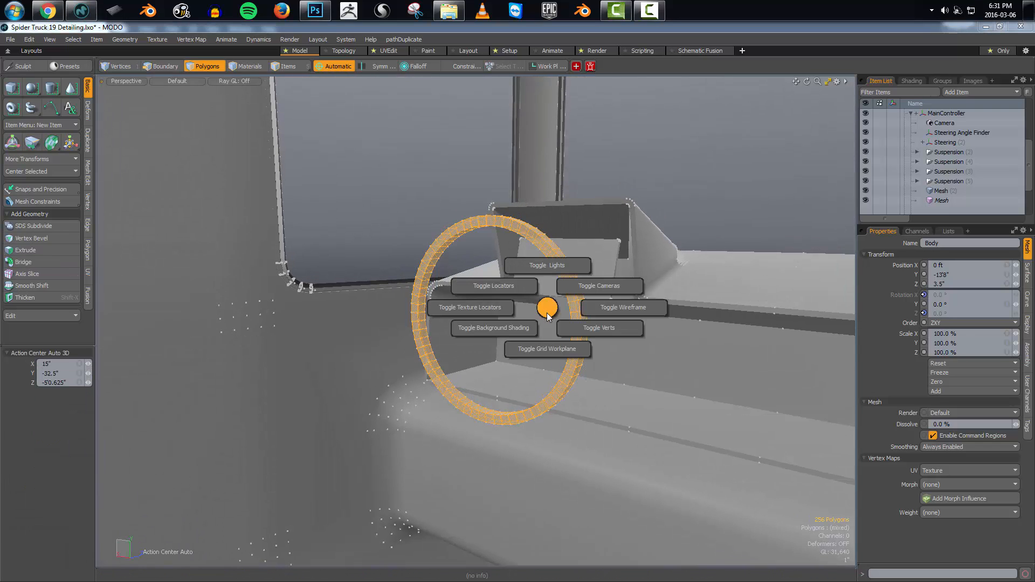
left_click(570, 322)
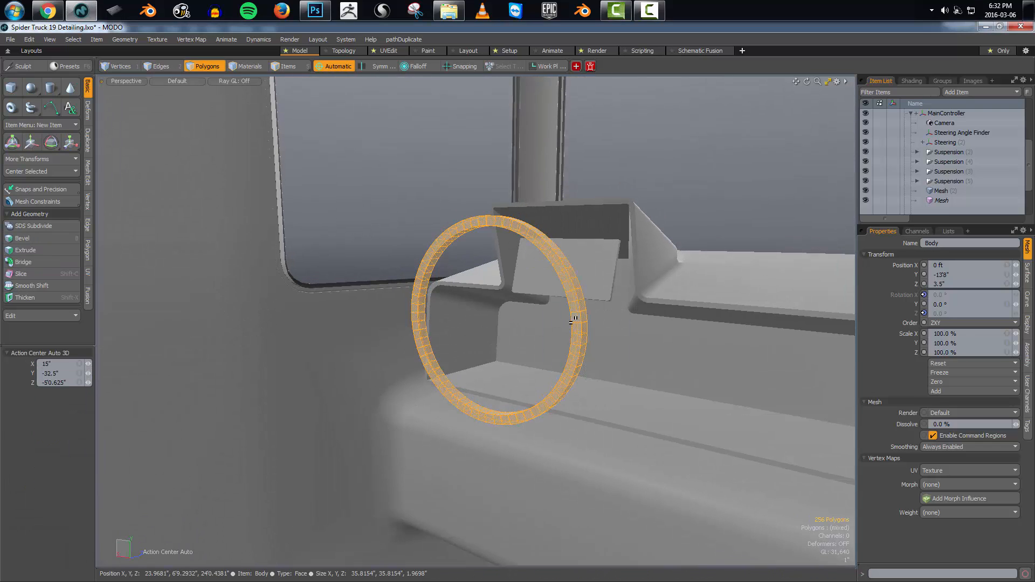
Tilt the steering wheel ring and position it in front of the instrument panel
key("e")
left_click_drag(577, 317, 479, 271, "alt")
key("w")
mouse_move(517, 329)
left_mouse_down()
mouse_move(540, 289)
mouse_move(601, 330)
mouse_move(600, 268)
left_mouse_up()
scroll(525, 325, "up", 2)
Copy and paste the polygon loop on the wheel's front face, then scale the copy down into a small hub ring
key("space")
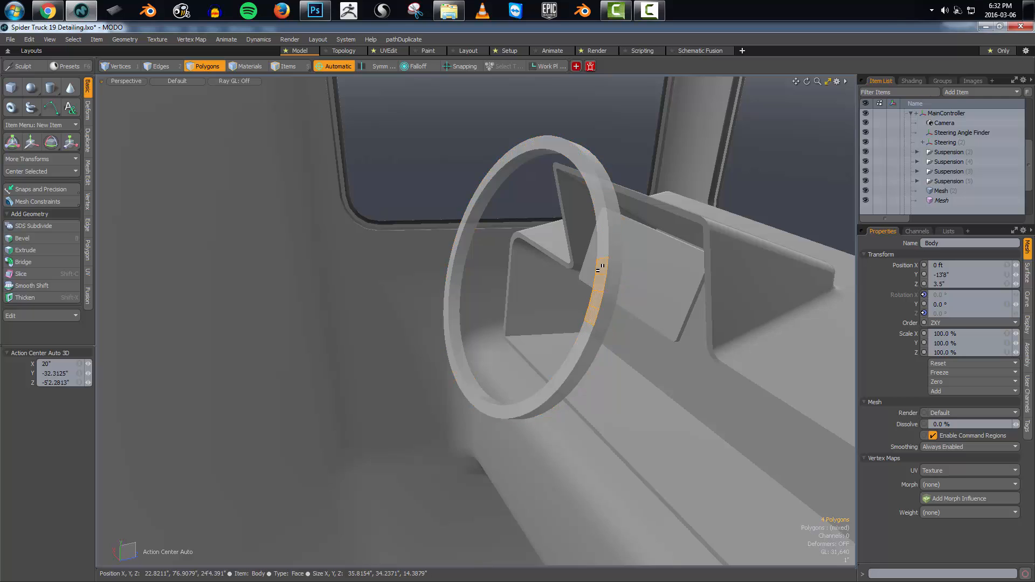
key("ctrl+c")
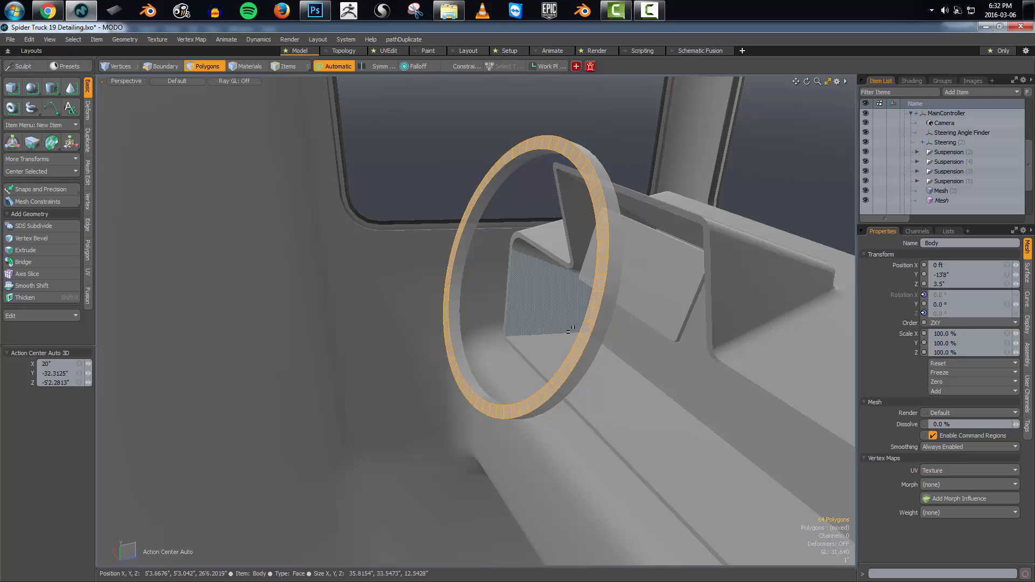
key("ctrl+v")
key("r")
mouse_move(574, 296)
left_mouse_down()
mouse_move(539, 294)
mouse_move(575, 277)
left_mouse_up()
scroll(568, 277, "up", 3)
key("space")
Fill the hub ring's inner edge loop with a polygon and move it out about 0.25 in along its local Z
key("2")
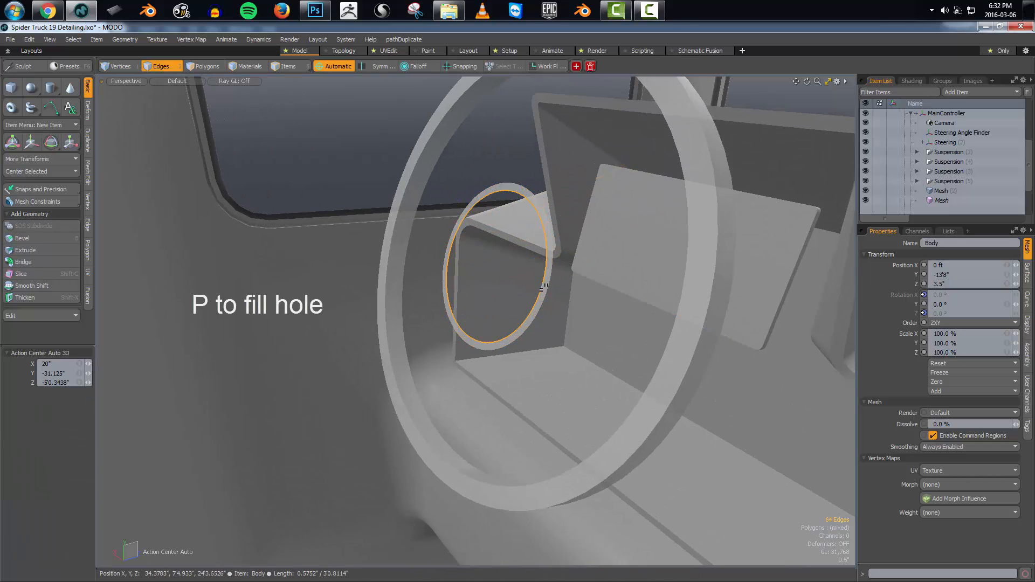
key("p")
key("3")
left_click_drag(507, 282, 472, 279, "alt")
scroll(511, 280, "up", 1)
key("w")
left_click_drag(391, 268, 379, 266)
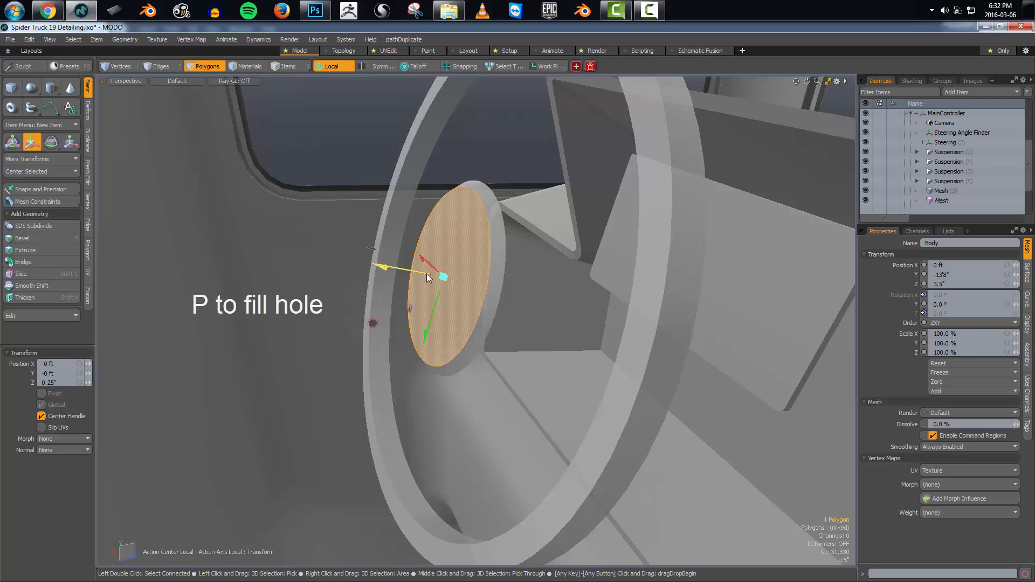
Extend the hub's outer edge loop backward about 0.75 in along local Z to give the hub depth
key("space")
key("2")
key("z")
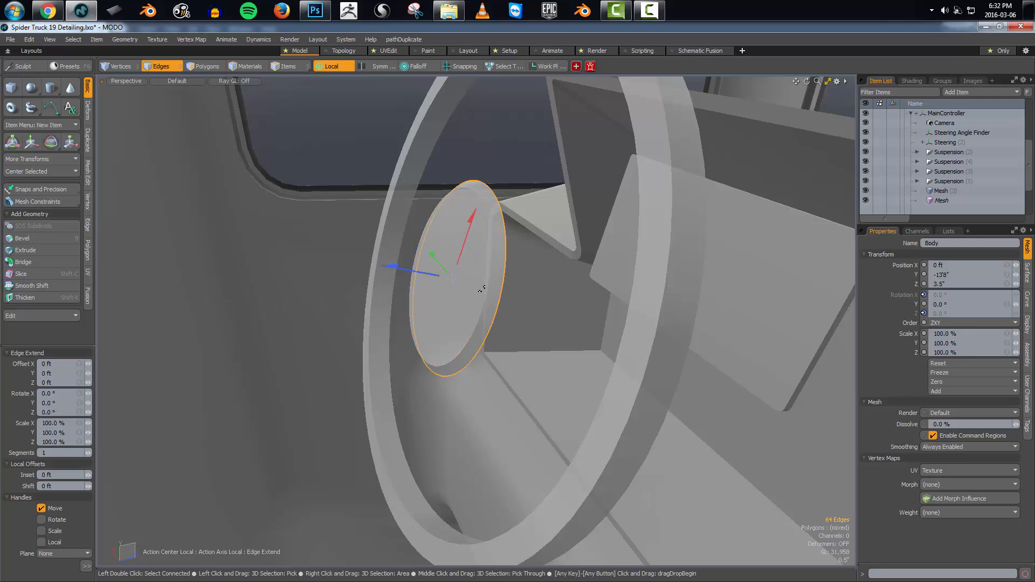
left_click_drag(393, 268, 431, 276)
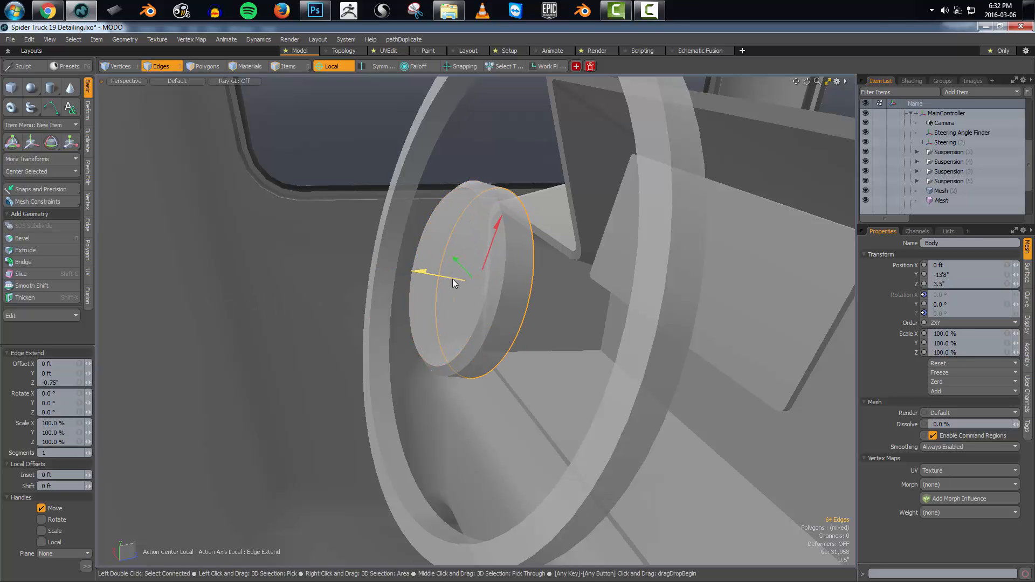
Fill the hub's open back, inset that polygon about 1.56 in and bevel it outward into a short collar
left_click_drag(522, 326, 410, 222, "alt")
key("p")
key("b")
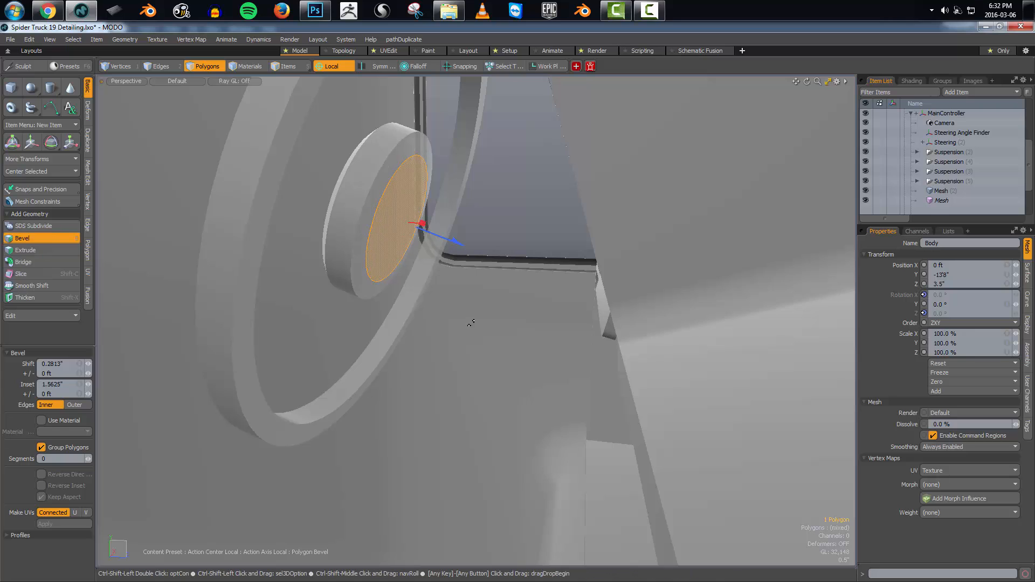
left_click_drag(471, 322, 522, 263)
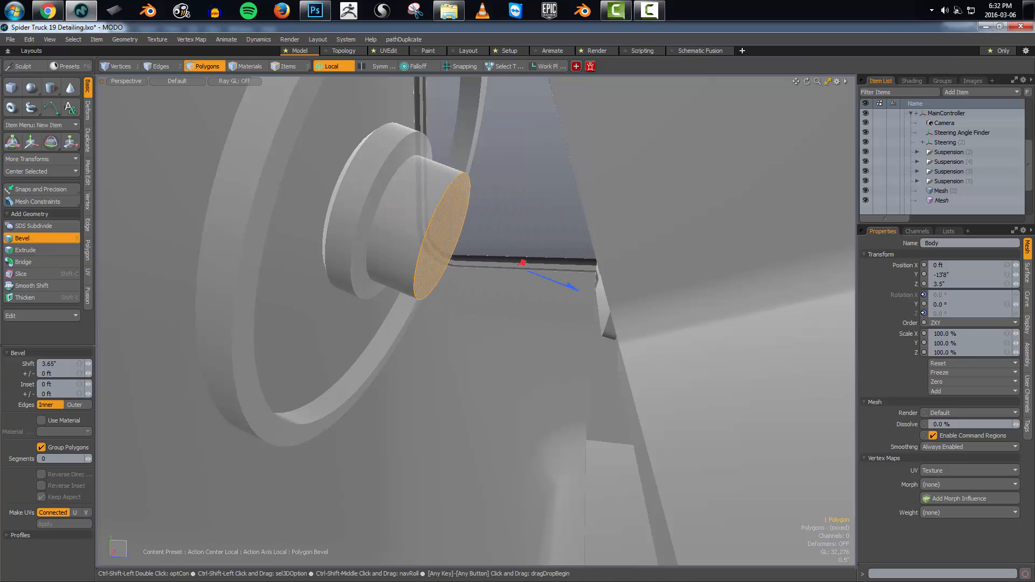
Form the steering column by insetting the collar's end about 2.41 in, extruding it about 15.6 in and moving its end out about 7.97 in
left_click_drag(458, 230, 405, 229)
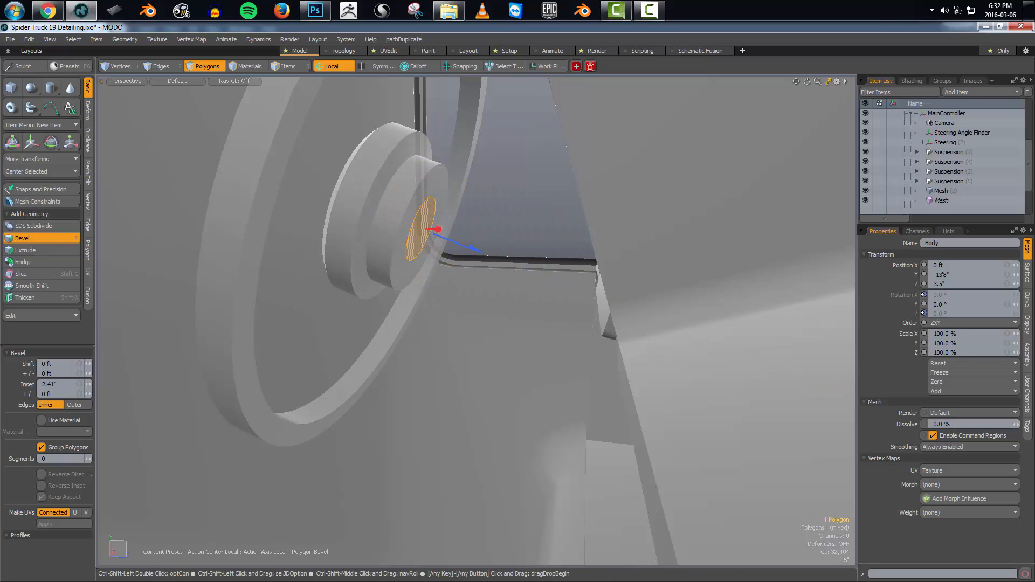
left_click_drag(491, 255, 965, 440)
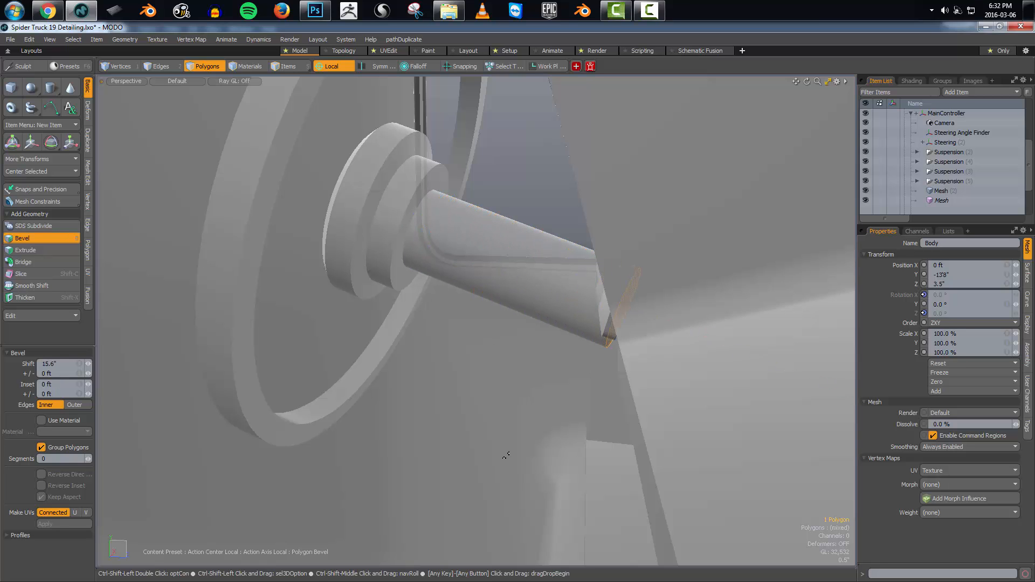
left_click_drag(491, 485, 539, 345, "alt")
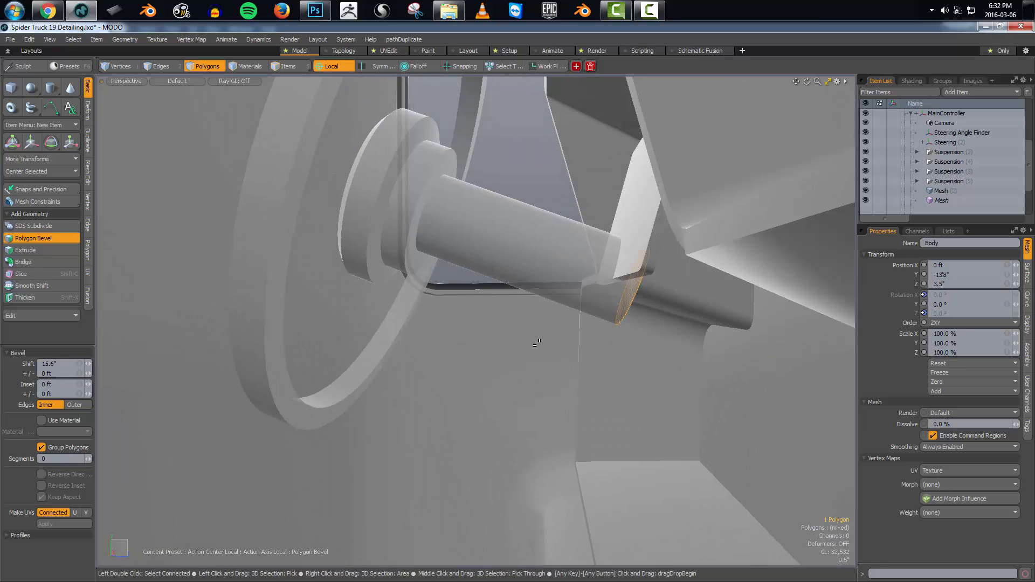
key("w")
left_click_drag(690, 306, 841, 365)
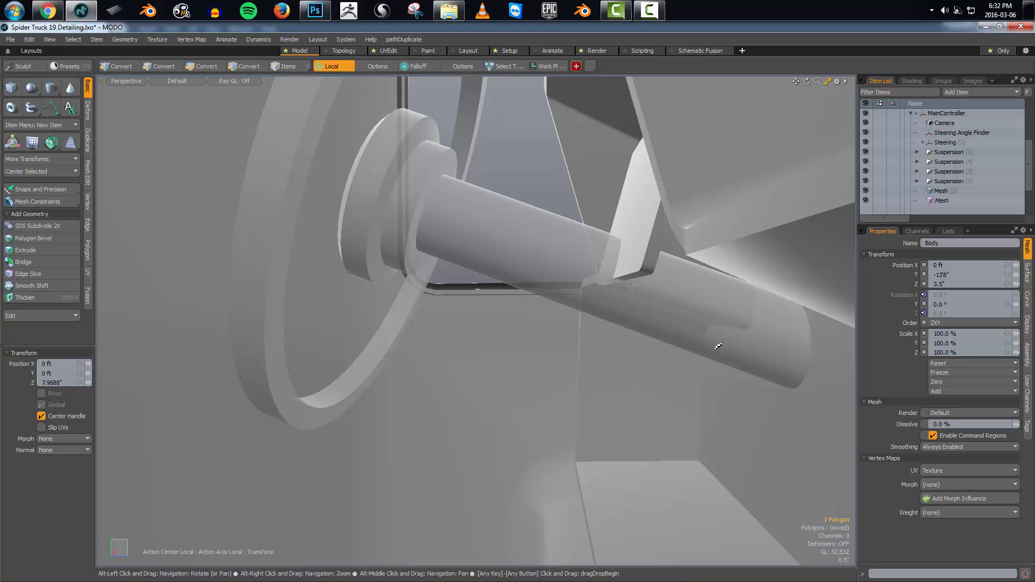
Select the entire steering column and thin it by scaling local Y and Z to 57.5%
left_click_drag(631, 360, 693, 358, "alt")
right_click_drag(693, 358, 677, 357, "alt")
key("q")
key("bracketright")
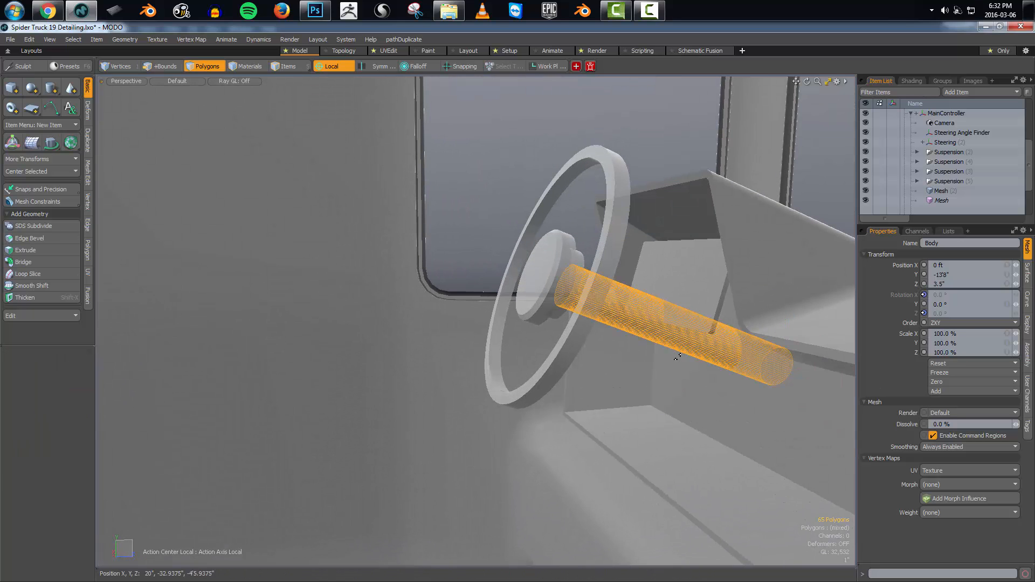
key("r")
left_click_drag(676, 352, 776, 388, "alt")
key("alt+l")
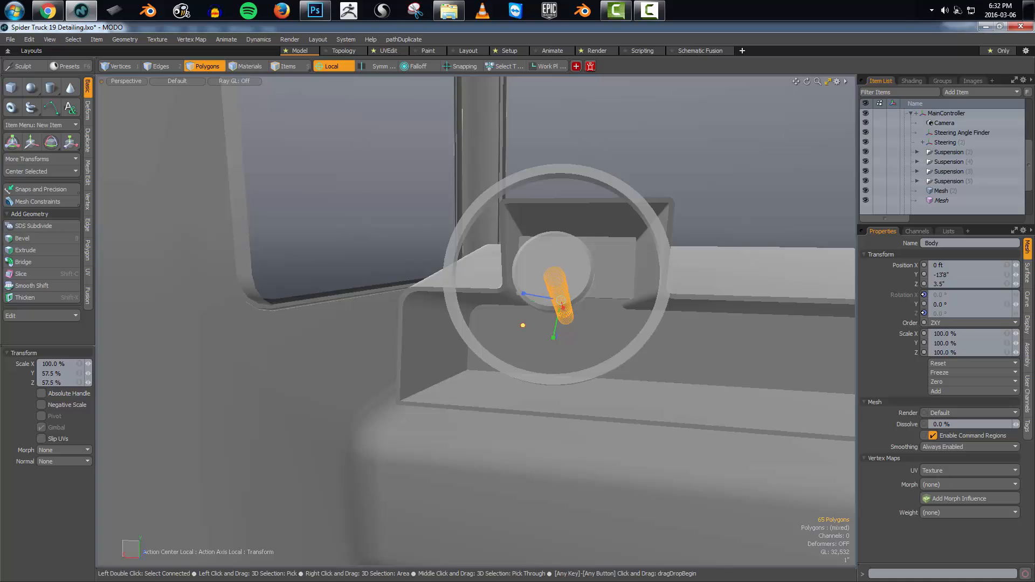
key("space")
With the wireframe overlay turned on, bevel the hub's front polygon with about 2.51 in inset and 0.66 in shift
left_click(523, 325)
left_click_drag(523, 325, 566, 355, "alt")
left_click(559, 281)
scroll(560, 282, "up", 5)
key("b")
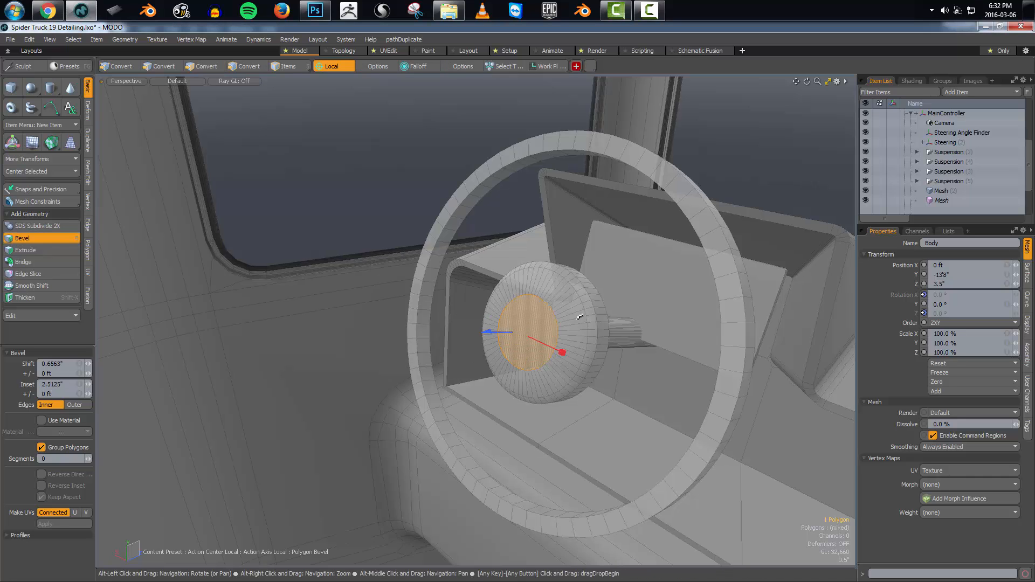
scroll(582, 318, "up", 4)
left_click_drag(583, 318, 553, 339, "alt")
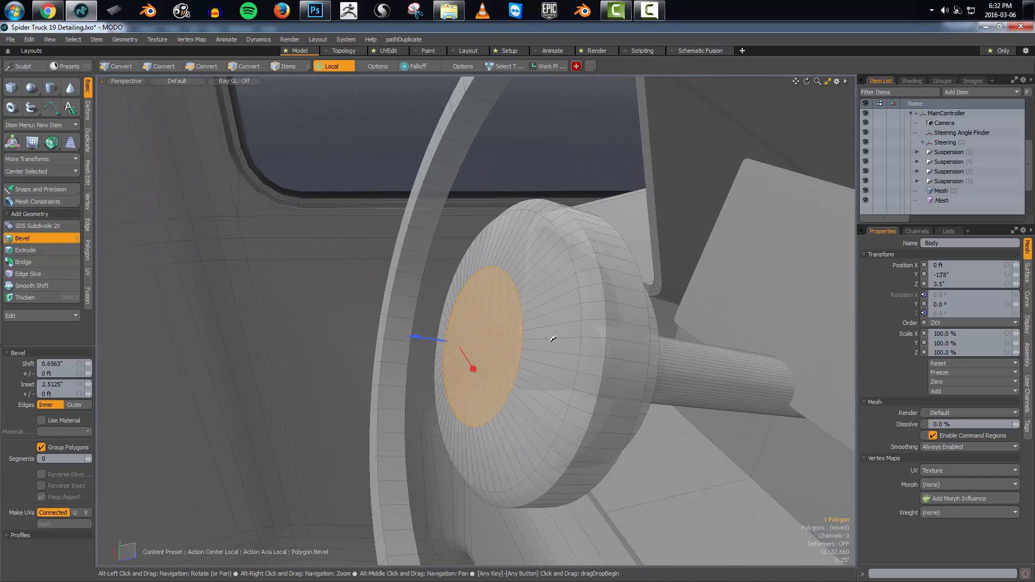
Select the edge loop around the central polygon on the hub's front
key("2")
double_click(525, 345)
left_click_drag(525, 345, 582, 340, "alt")
key("b")
left_click_drag(583, 340, 459, 345)
key("ctrl+z")
key("ctrl+z")
Move the central edge loop out about 0.26 in along local Z and edge-bevel it to round the hub's front into a dome
key("w")
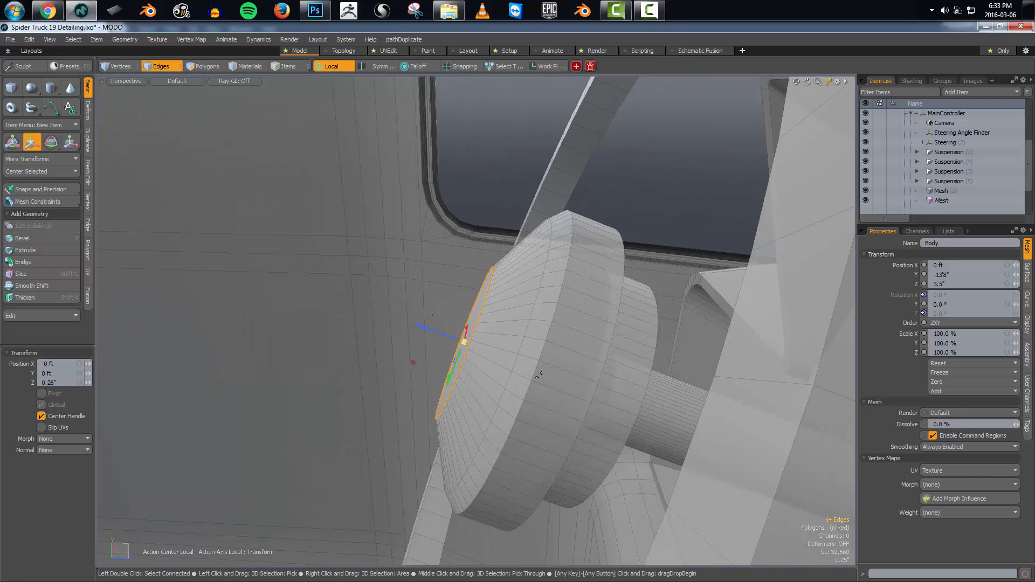
key("b")
mouse_move(581, 362)
left_mouse_down()
mouse_move(548, 374)
mouse_move(582, 378)
left_mouse_up()
key("1")
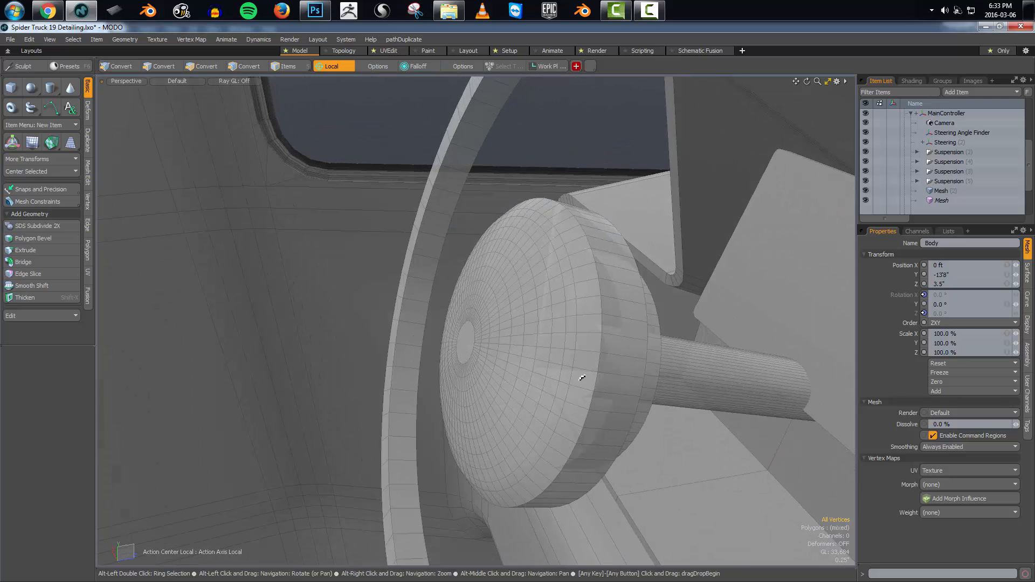
Round the outer edge loop of the hub's domed front with an edge bevel of about 0.31 in and round level 2
key("2")
left_click(627, 322)
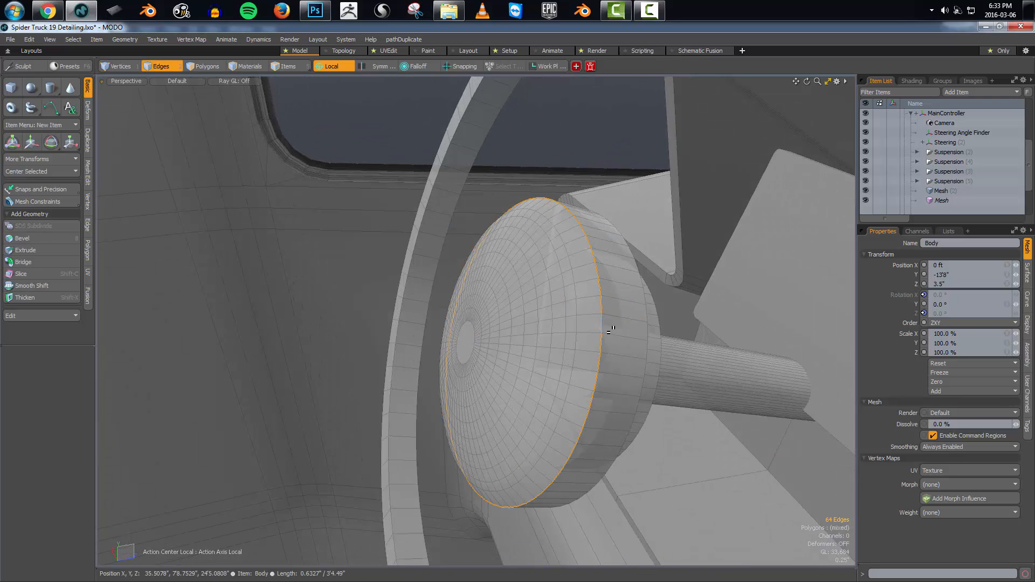
key("b")
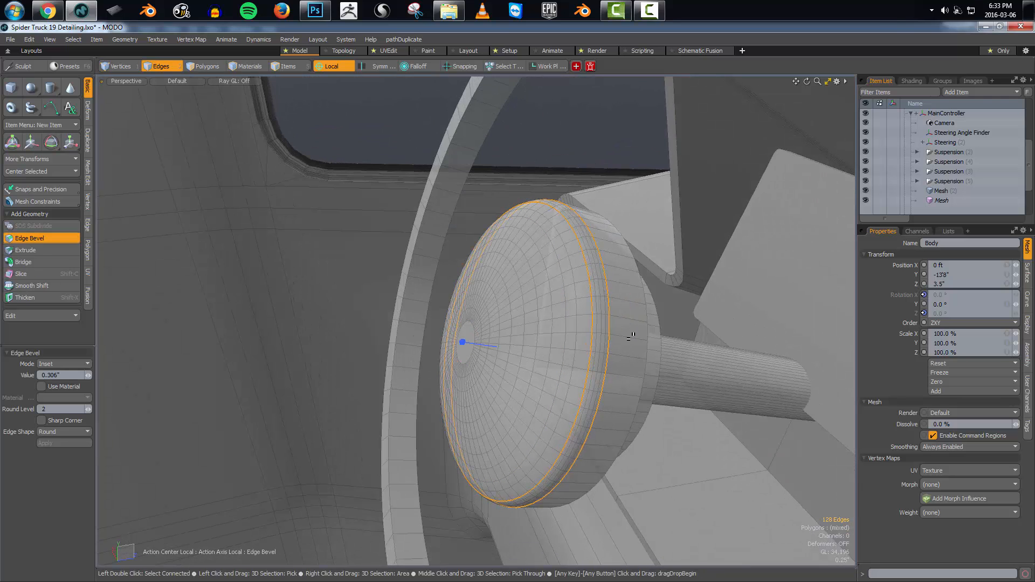
key("2")
Add closely spaced loop slices around the hub's domed front near its rim to make a narrow band
left_click(631, 324)
left_click_drag(629, 369, 613, 353, "alt")
key("alt+c")
left_click(626, 351)
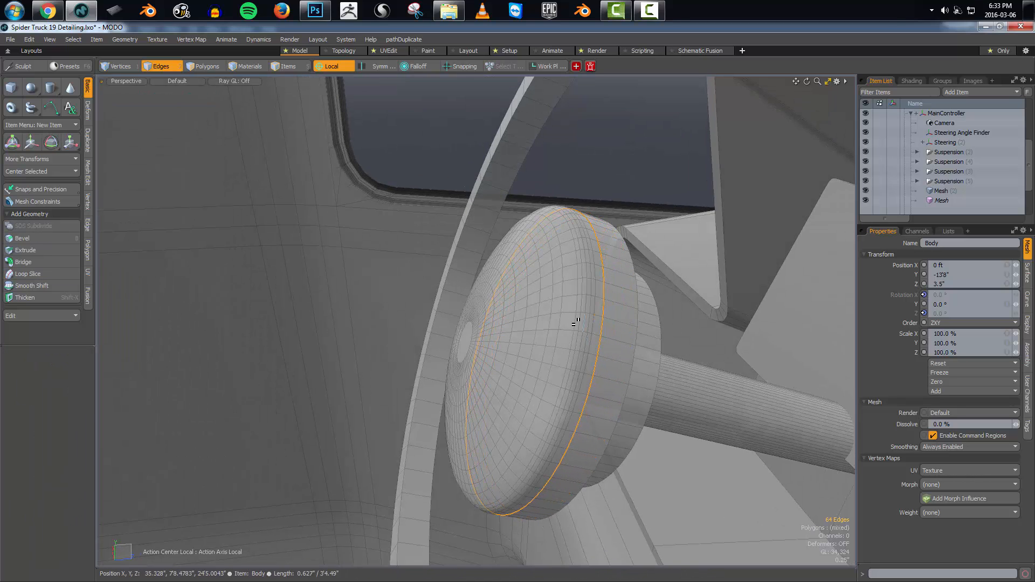
left_click_drag(561, 303, 691, 300, "alt")
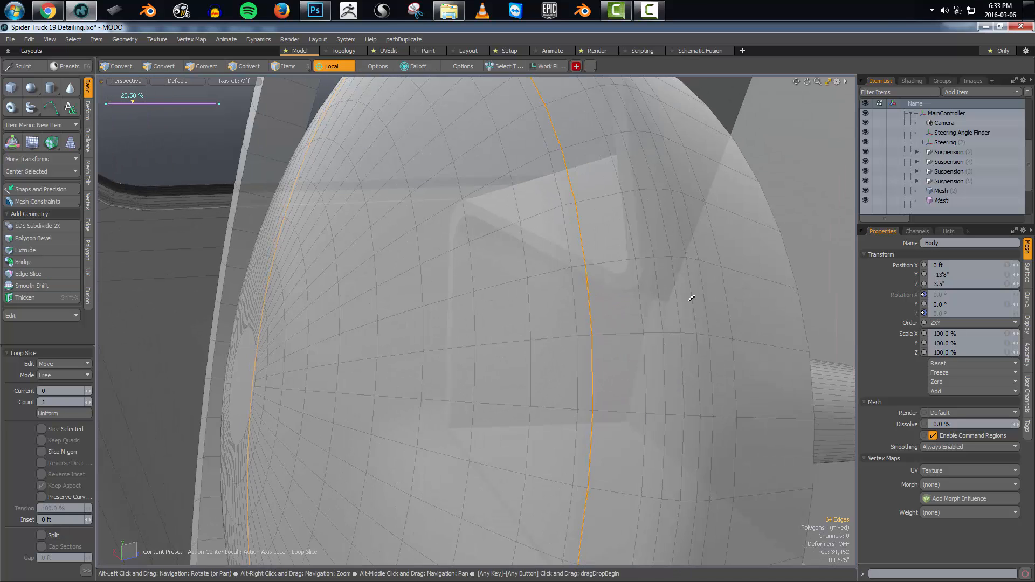
Select the narrow polygon band between the slices and bevel it inward to form a groove around the hub
key("3")
left_click_drag(582, 299, 575, 245)
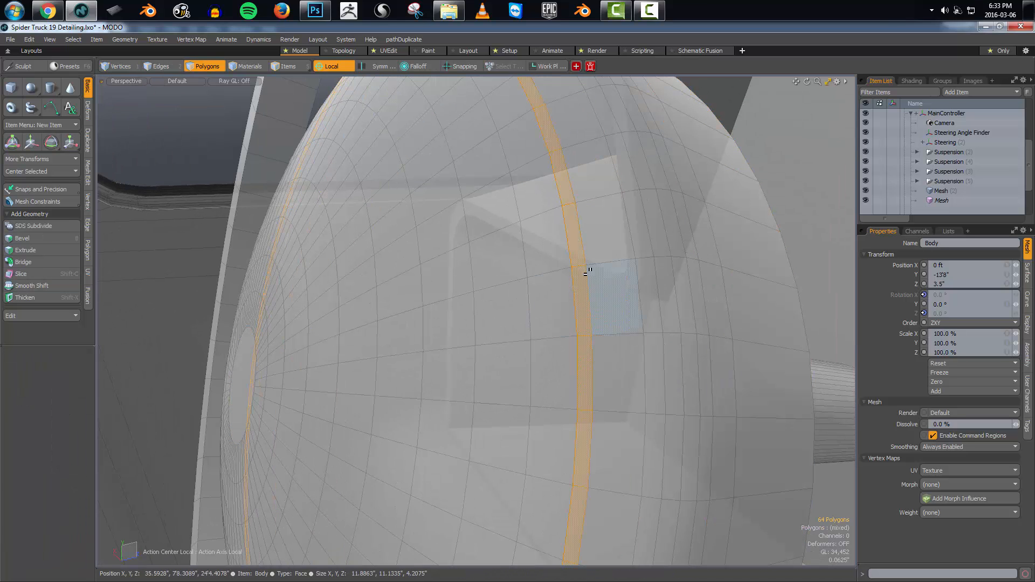
key("shift+a")
key("b")
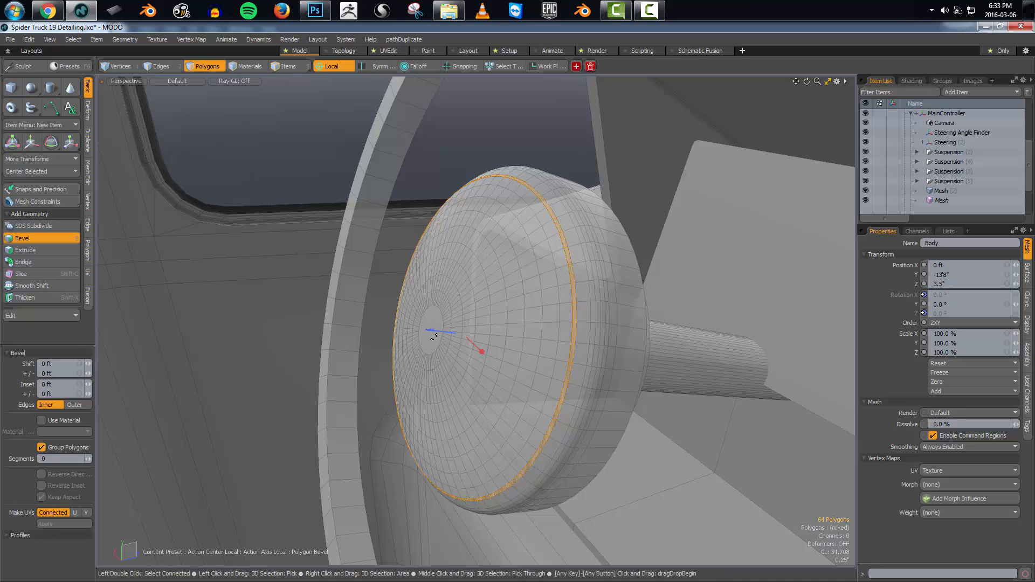
mouse_move(441, 332)
left_mouse_down()
mouse_move(430, 334)
mouse_move(460, 357)
left_mouse_up()
key("1")
Select the circular polygon area at the centre of the hub's face and bevel it to form an inner ring
left_click_drag(437, 354, 491, 344)
key("3")
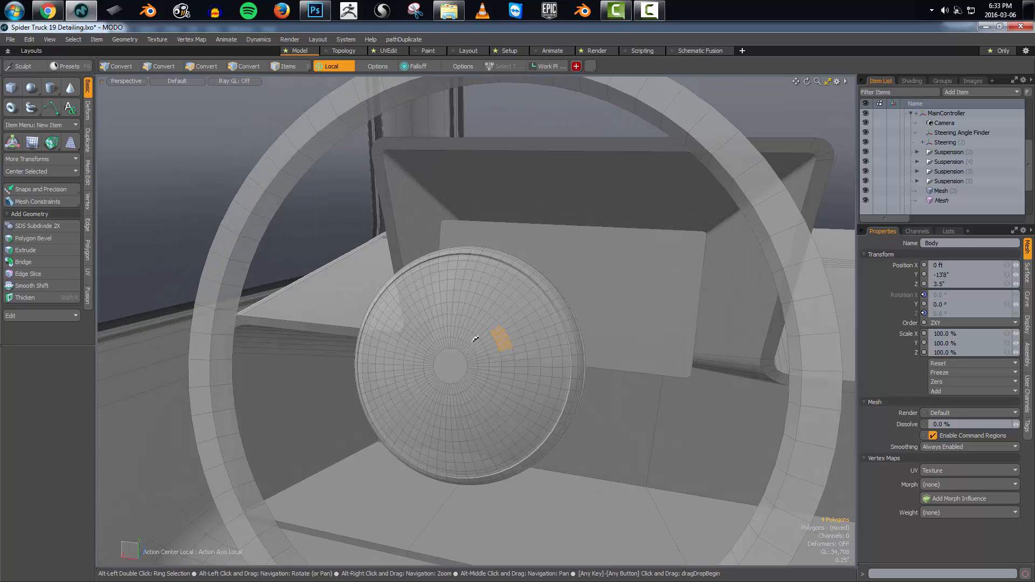
left_click(488, 342)
key("l")
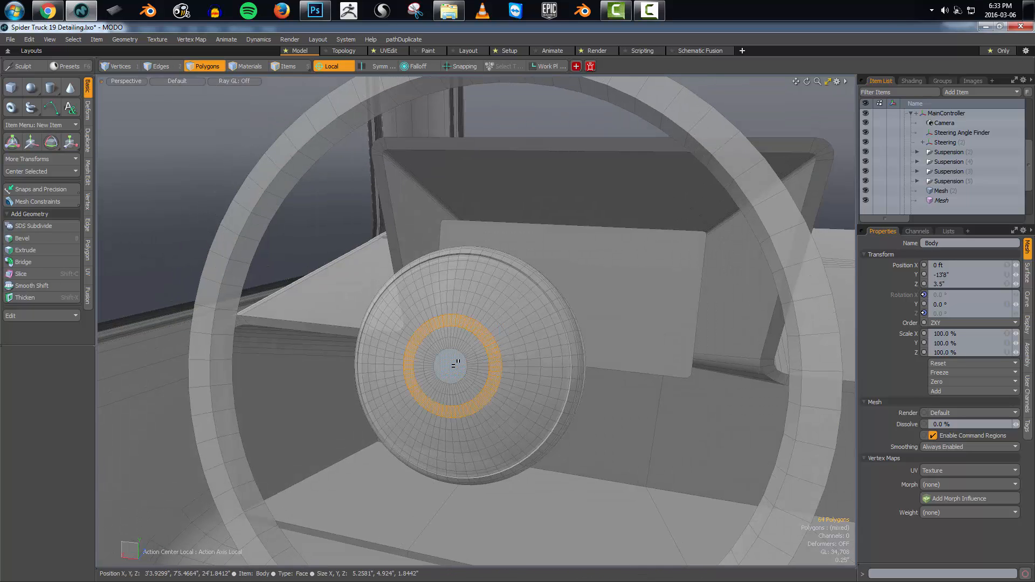
key("shift+Up")
left_click_drag(456, 358, 538, 379, "alt")
key("b")
key("r")
key("ctrl+z")
key("ctrl+shift+z")
key("space")
key("space")
Round the steering wheel rim's cross-section by selecting its four edge loops and edge-bevelling them with round level 2
scroll(462, 382, "down", 3)
scroll(518, 369, "down", 4)
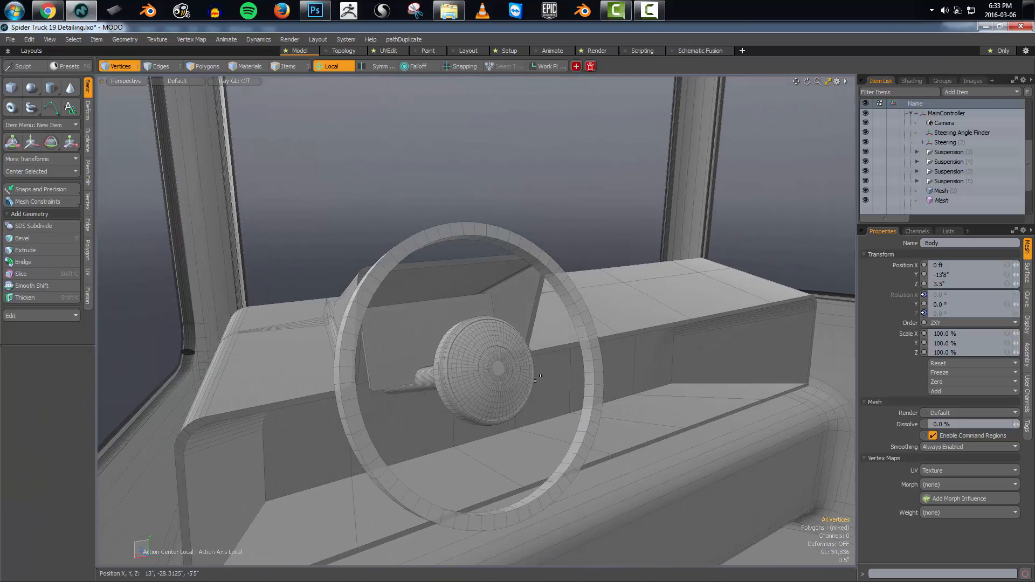
left_click_drag(717, 372, 568, 371, "alt")
key("ctrl+3")
left_click(708, 371)
left_click_drag(709, 375, 575, 373, "alt")
key("ctrl+3")
left_click(640, 409)
key("2")
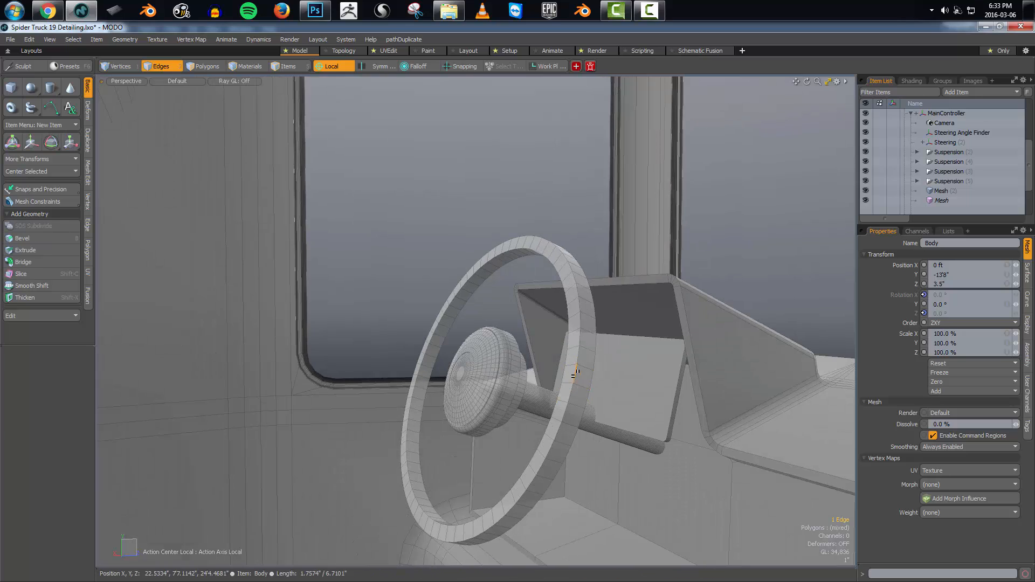
key("alt+l")
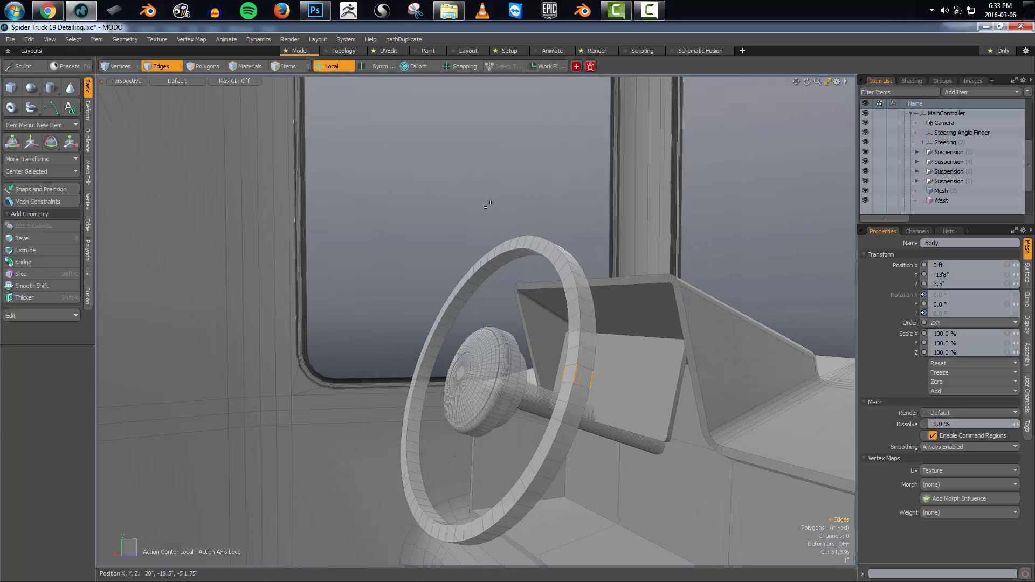
key("l")
key("b")
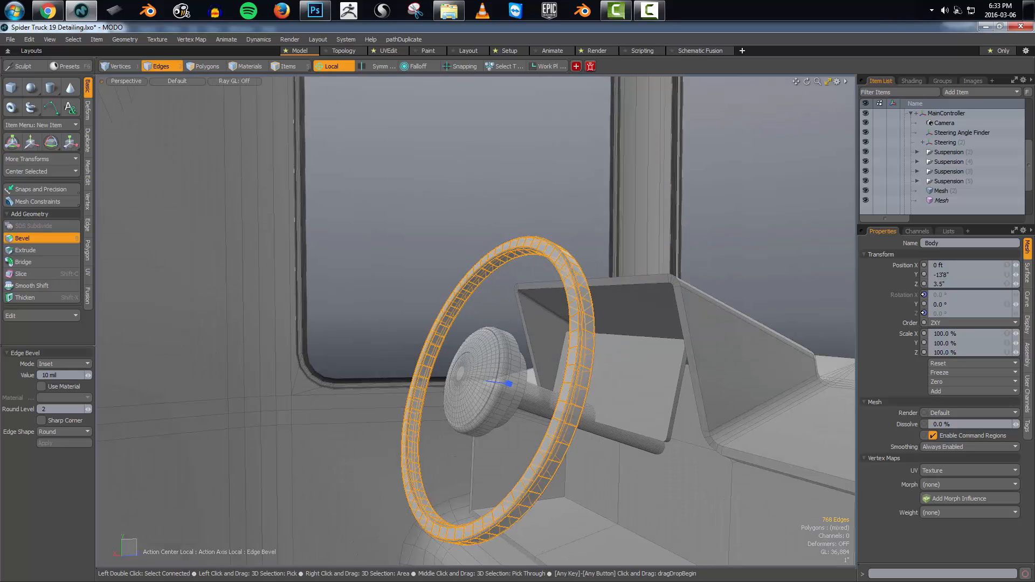
left_click_drag(509, 384, 528, 383)
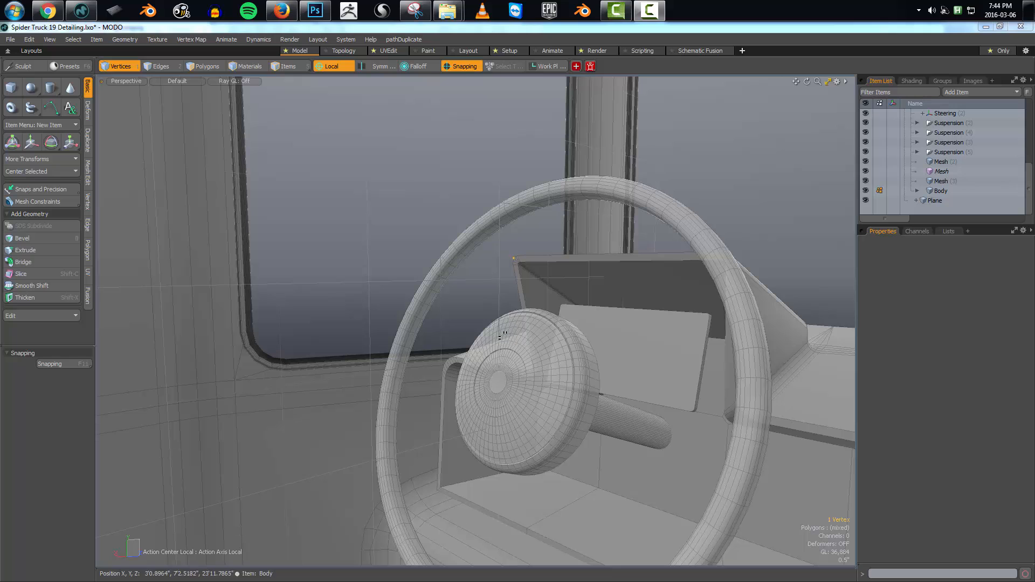
Duplicate the hub's central disc polygon and rotate the copy to face outward toward the steering wheel's rim
left_click_drag(521, 299, 465, 424, "alt")
key("3")
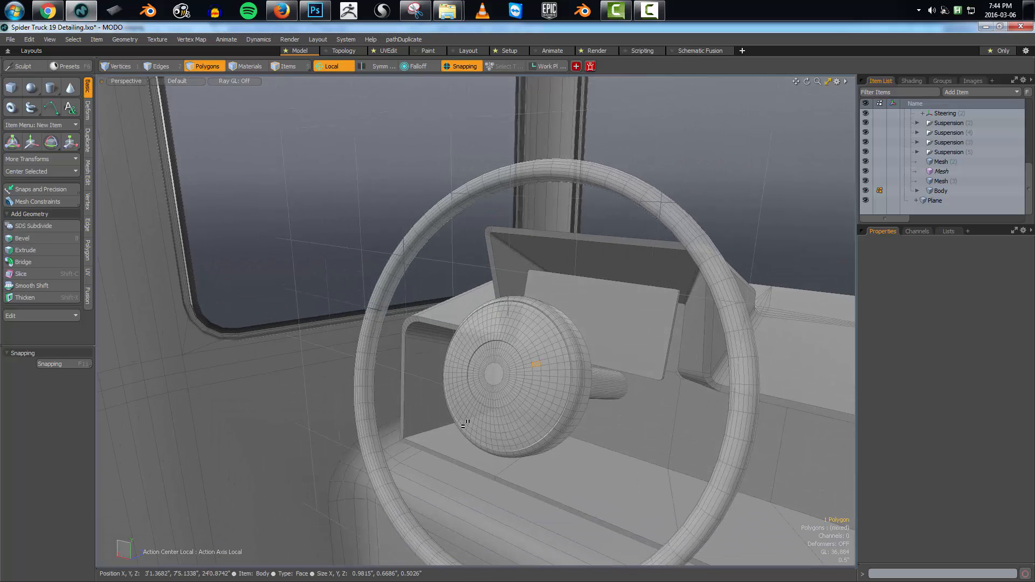
left_click(490, 374)
mouse_move(489, 375)
left_mouse_down("alt")
mouse_move(539, 383)
mouse_move(507, 382)
left_mouse_up("alt")
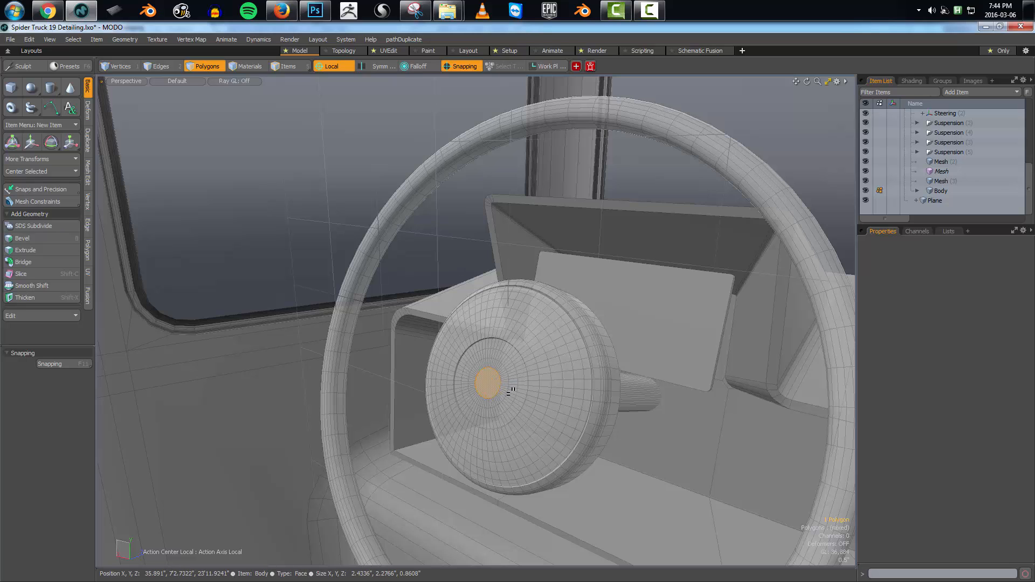
key("e")
left_click_drag(496, 387, 565, 376, "alt")
key("alt+a")
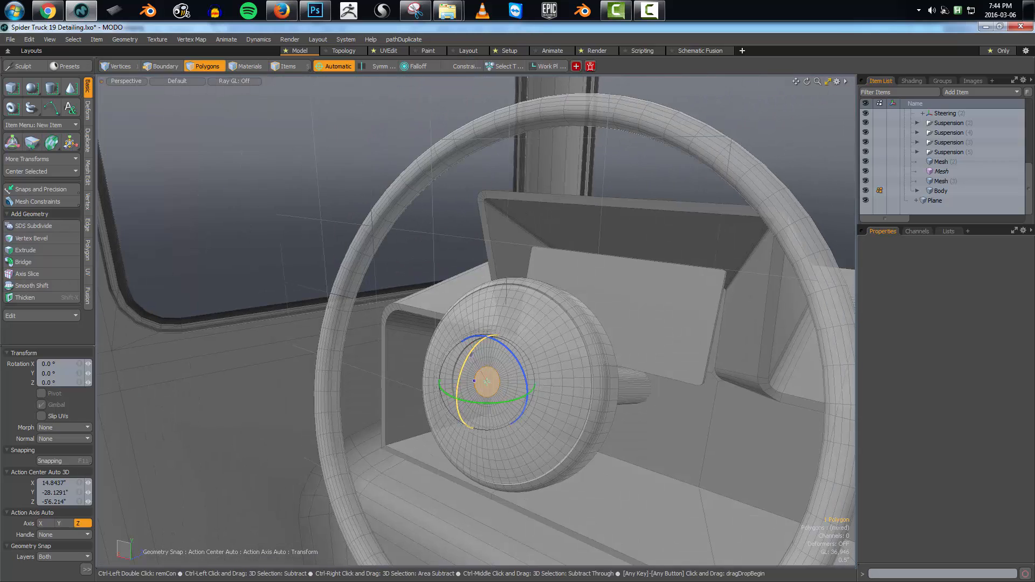
left_click_drag(474, 357, 600, 298, "ctrl")
Place the rotated disc at the hub's upper edge and extrude it up to the rim as a spoke
key("w")
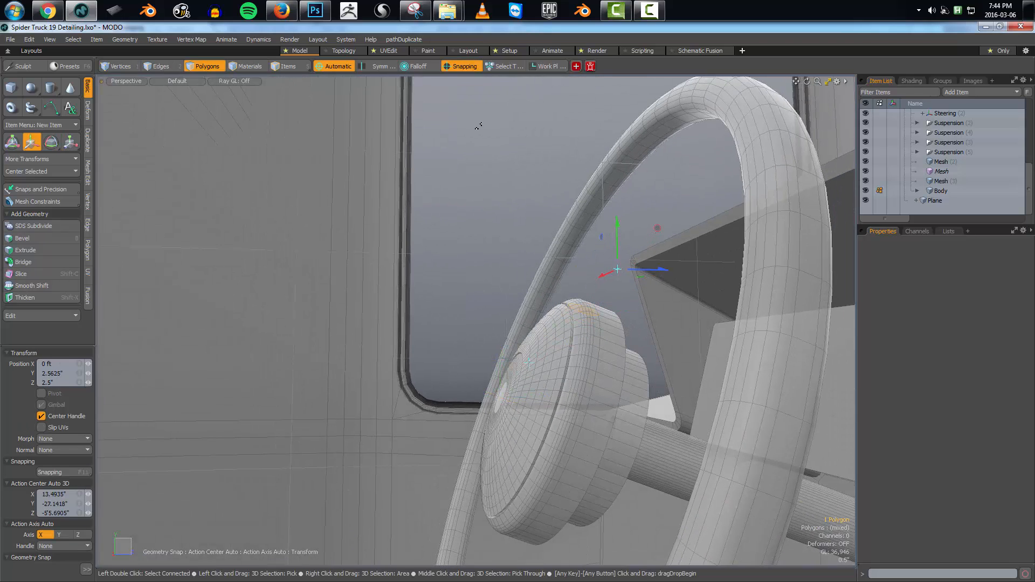
left_click(465, 67)
left_click_drag(587, 277, 600, 185, "alt")
key("shift+x")
key("ctrl+z")
key("ctrl+z")
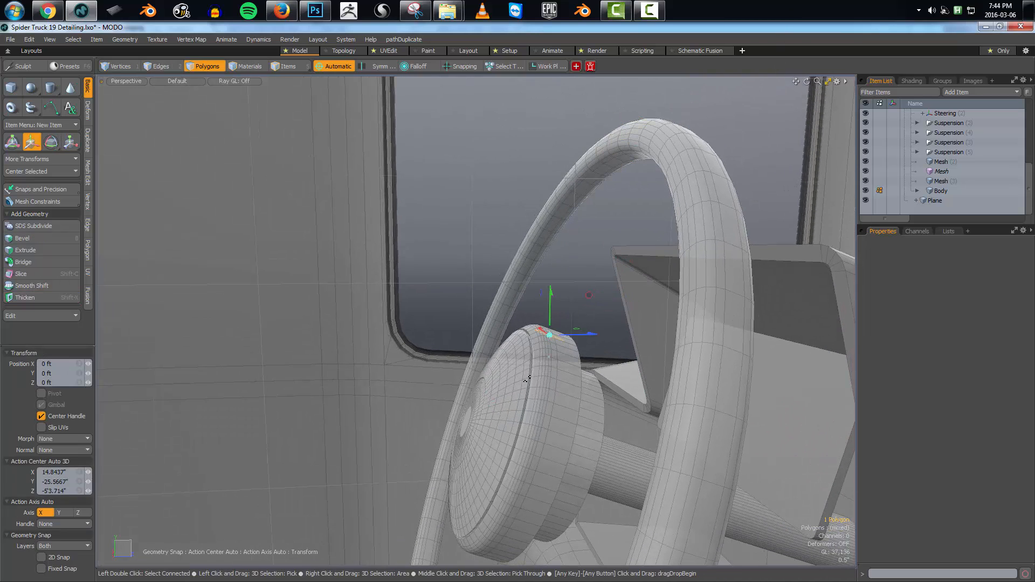
key("alt+a")
left_click_drag(560, 302, 650, 76)
key("q")
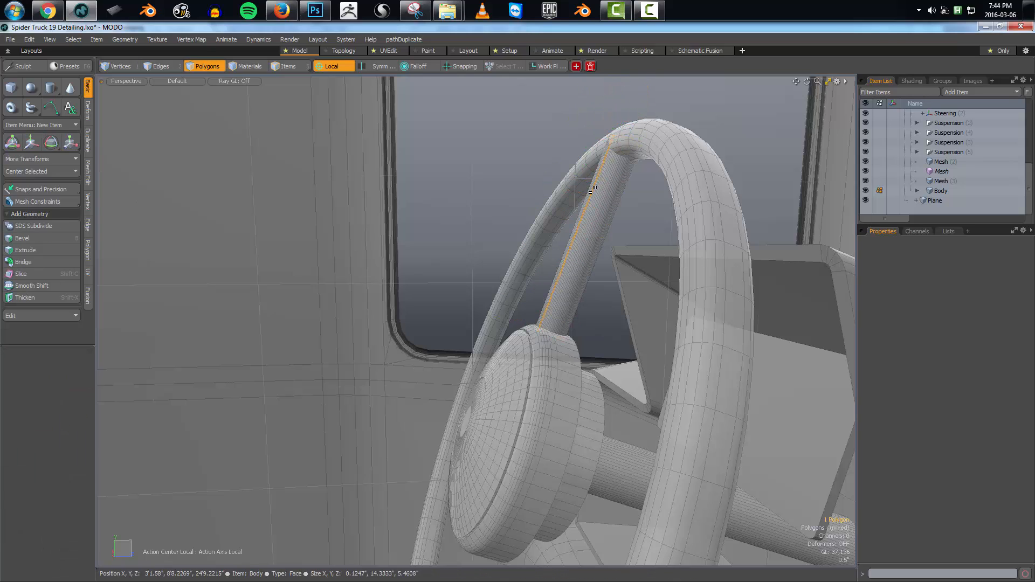
Select the whole spoke and adjust its position between the hub and the rim
double_click(595, 188)
left_click_drag(595, 187, 612, 220, "ctrl+alt")
key("w")
left_click_drag(577, 259, 618, 232)
key("q")
Reduce the spoke to 32 sides by selecting every second lengthwise edge around it and removing those edges
key("2")
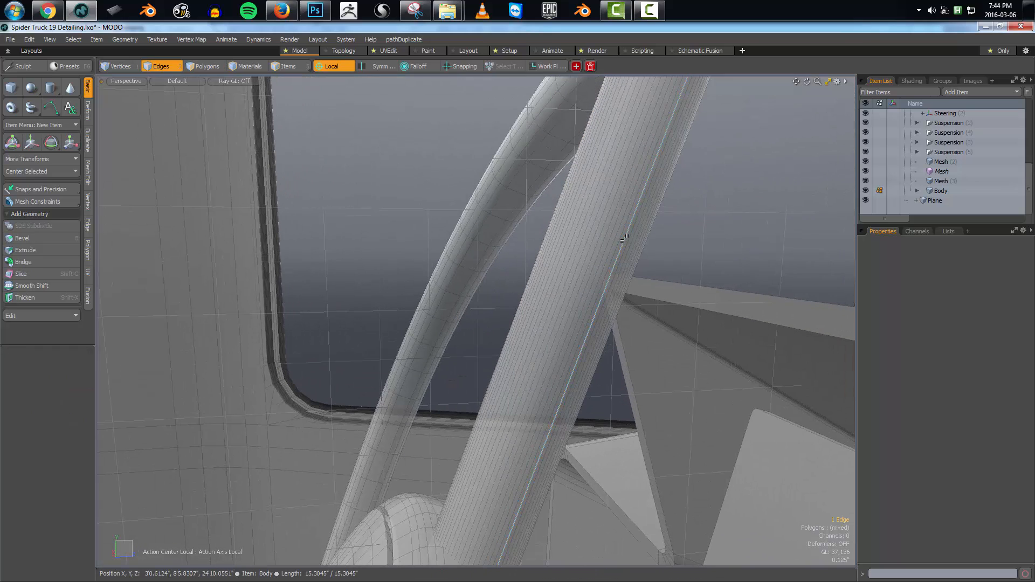
left_click(618, 233, "shift")
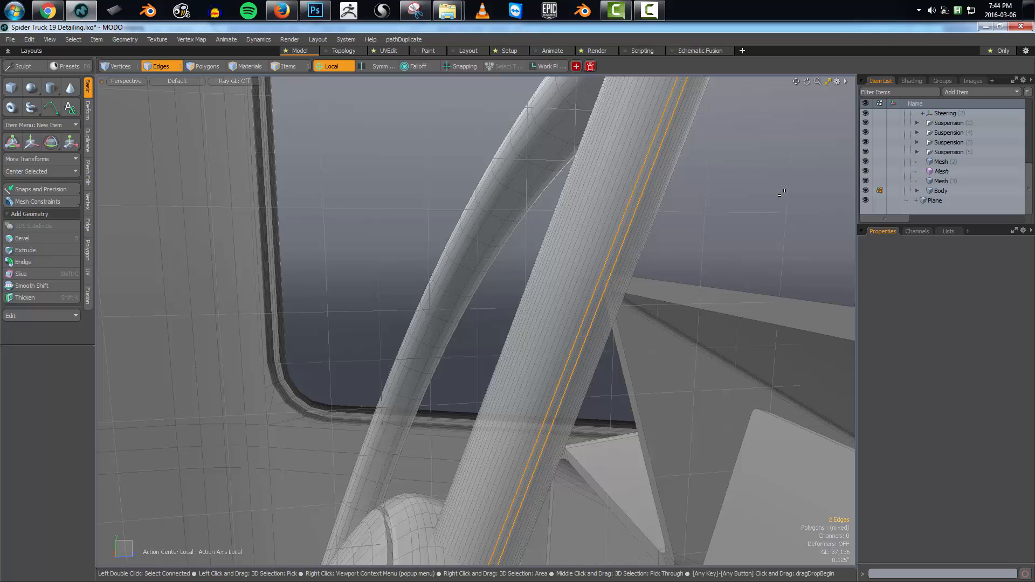
key("shift+Up")
key("shift+Up")
key("shift+Up")
key("shift+Up")
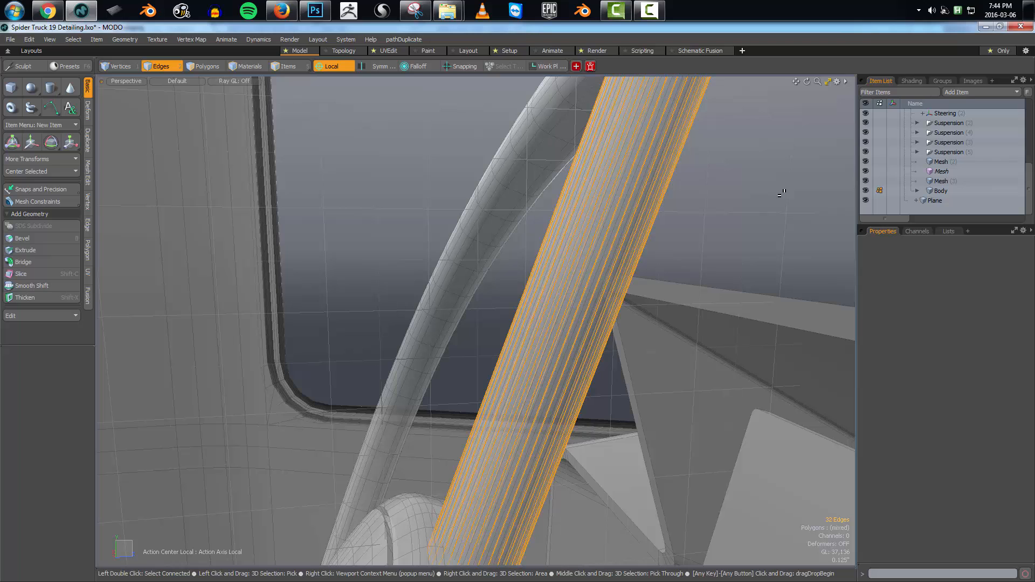
left_click(782, 193)
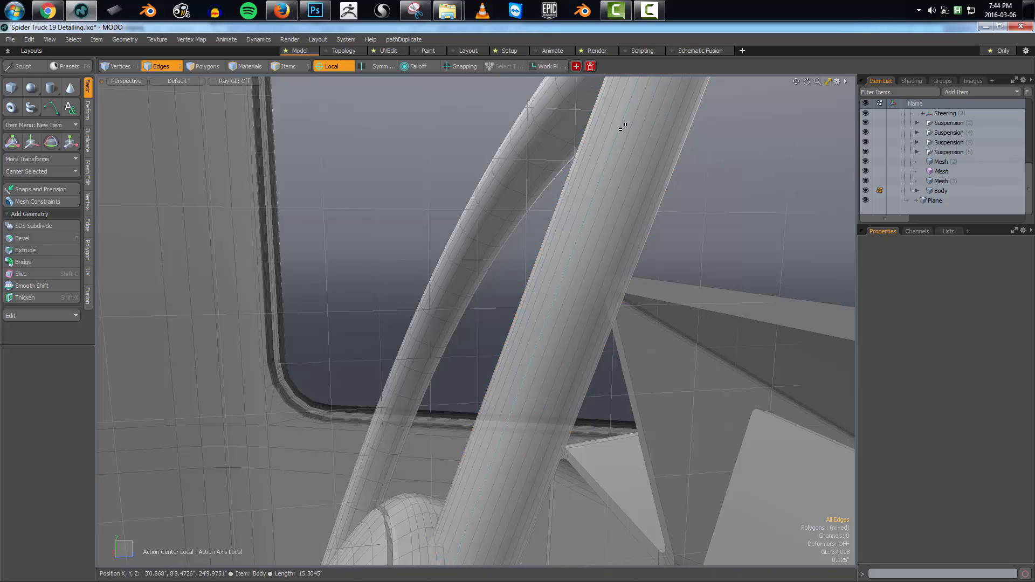
Reduce the spoke further to 16 sides by removing every second remaining lengthwise edge
left_click(635, 170, "shift")
left_click(640, 158, "shift")
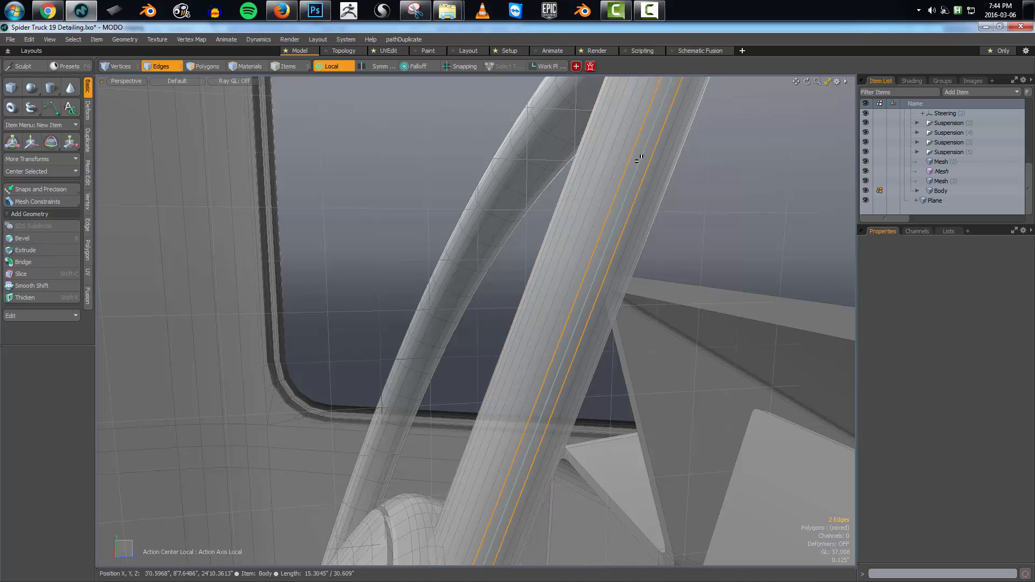
key("shift+Up")
key("shift+Up")
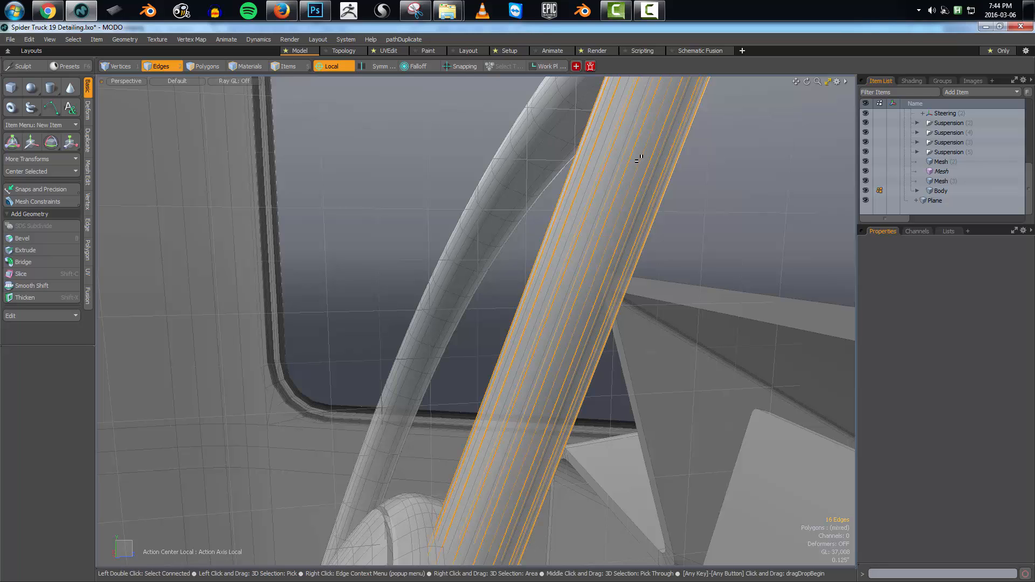
key("BackSpace")
Nudge the whole spoke slightly sideways along its local axis to centre it above the hub
key("3")
left_click_drag(642, 159, 597, 366, "alt")
scroll(622, 317, "down", 4)
double_click(623, 316)
key("w")
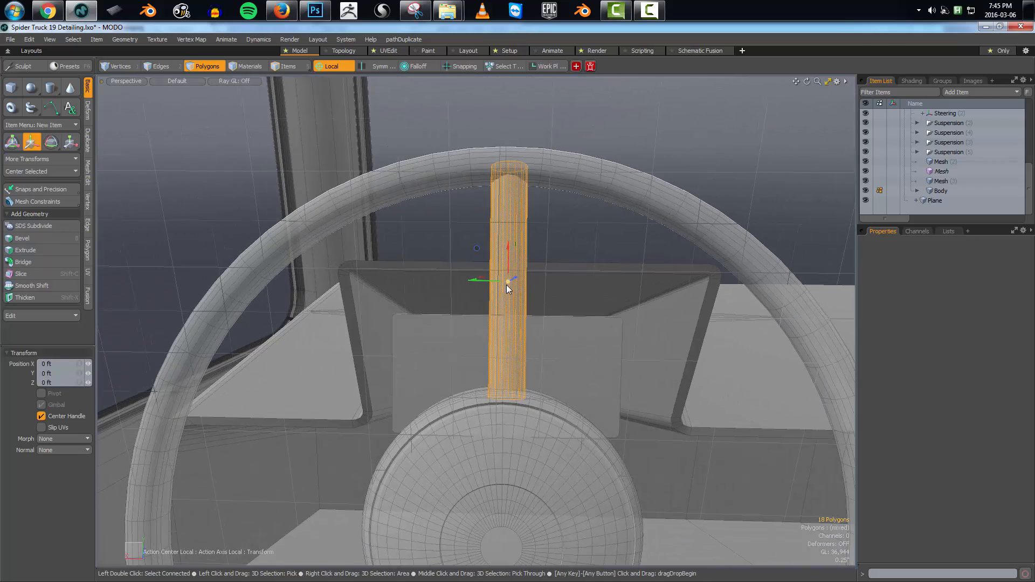
left_click_drag(496, 282, 494, 281)
left_click_drag(507, 273, 525, 288, "alt")
key("q")
left_click(529, 287)
double_click(511, 306)
key("w")
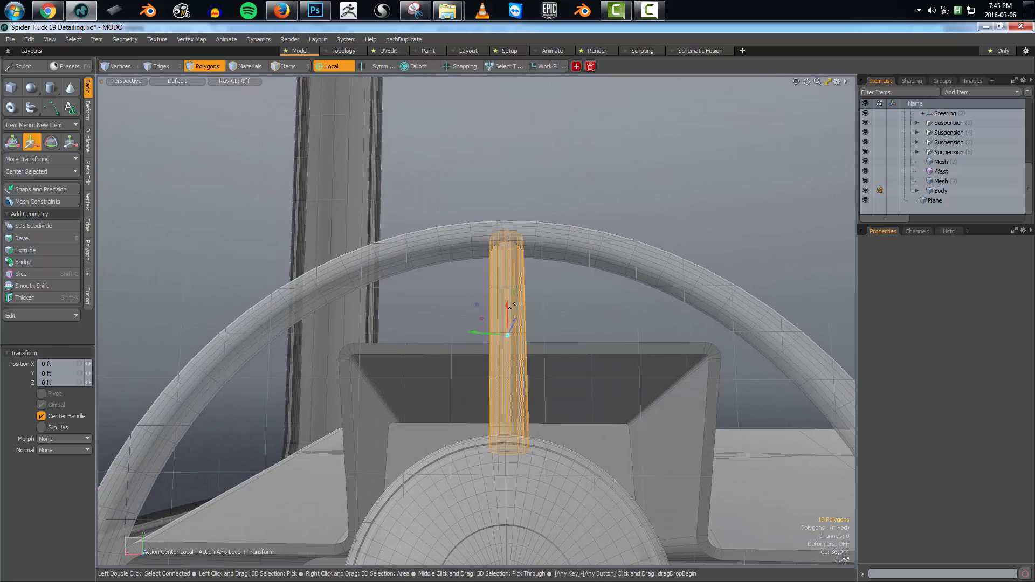
left_click_drag(490, 332, 488, 333)
Select the polygon at the centre of the hub's face and align the work plane to it
key("1")
left_click_drag(528, 400, 488, 532, "alt")
key("3")
left_click(506, 551)
middle_click_drag(506, 552, 517, 421, "alt")
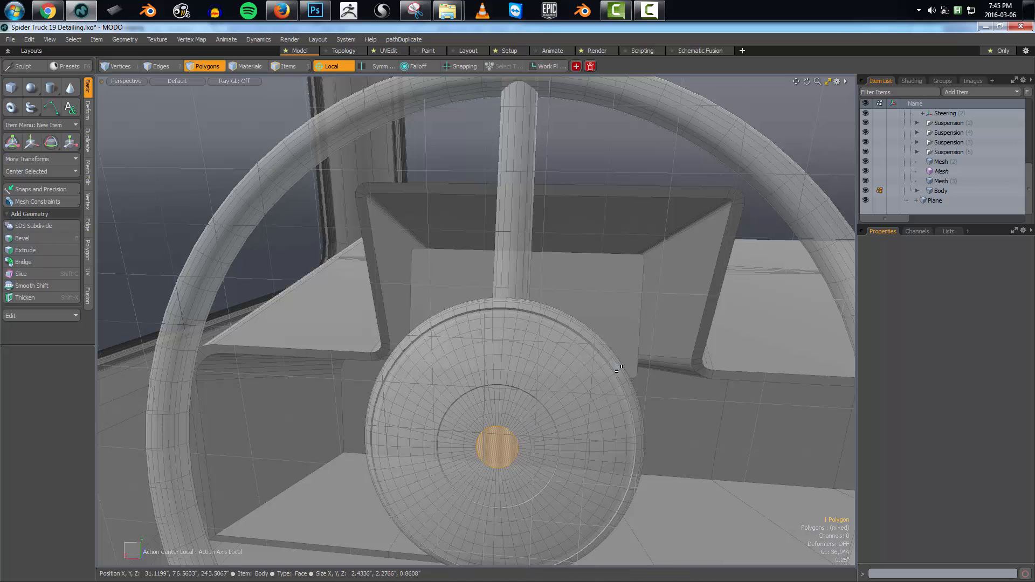
mouse_move(708, 397)
left_mouse_down("alt")
mouse_move(698, 403)
mouse_move(707, 397)
left_mouse_up("alt")
key("Home")
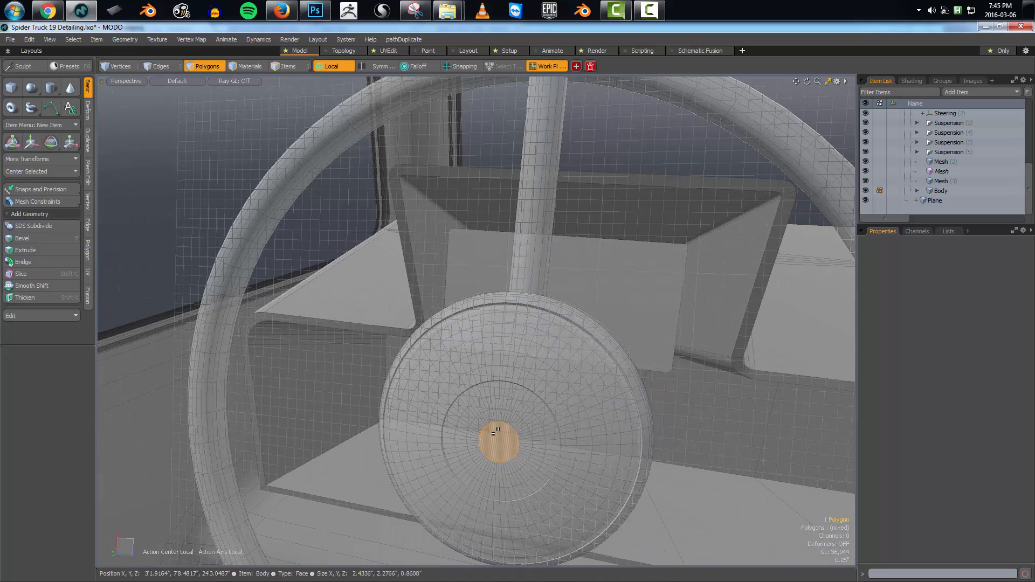
Duplicate the spoke around the hub's centre with a Radial Array of count 3, and reset the work plane
double_click(531, 247)
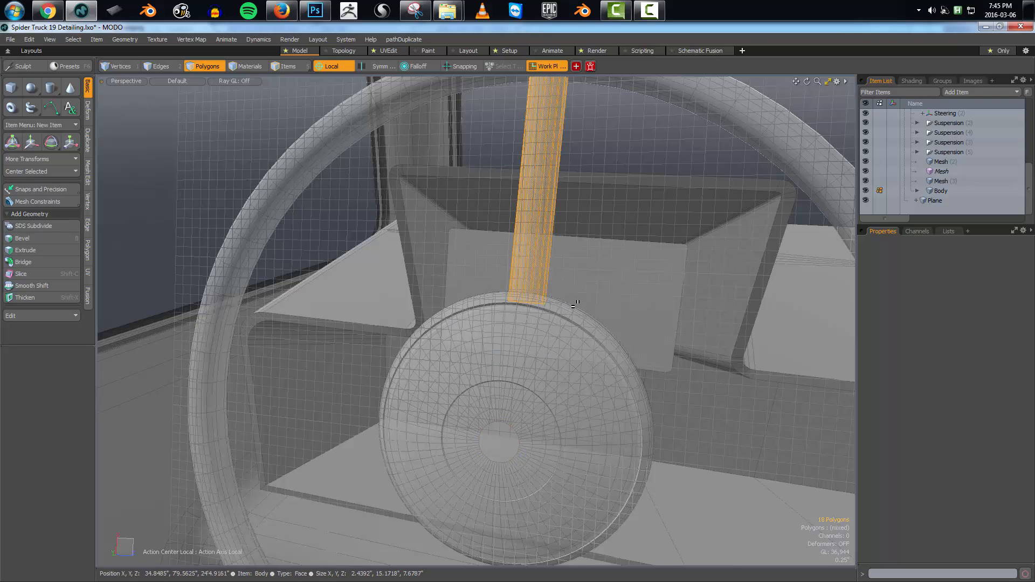
left_click_drag(575, 267, 564, 303, "alt+shift")
left_click(89, 143)
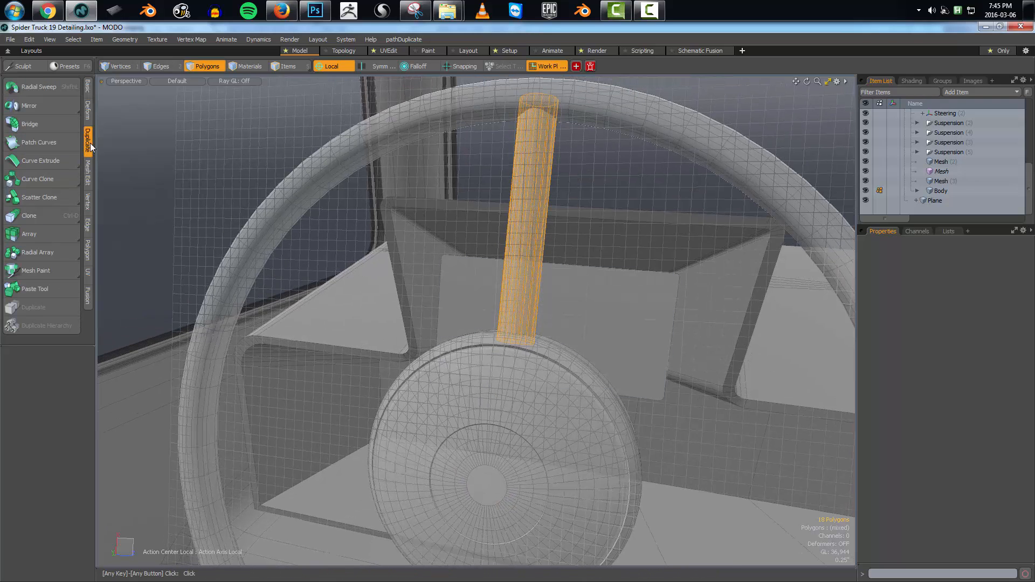
left_click(37, 253)
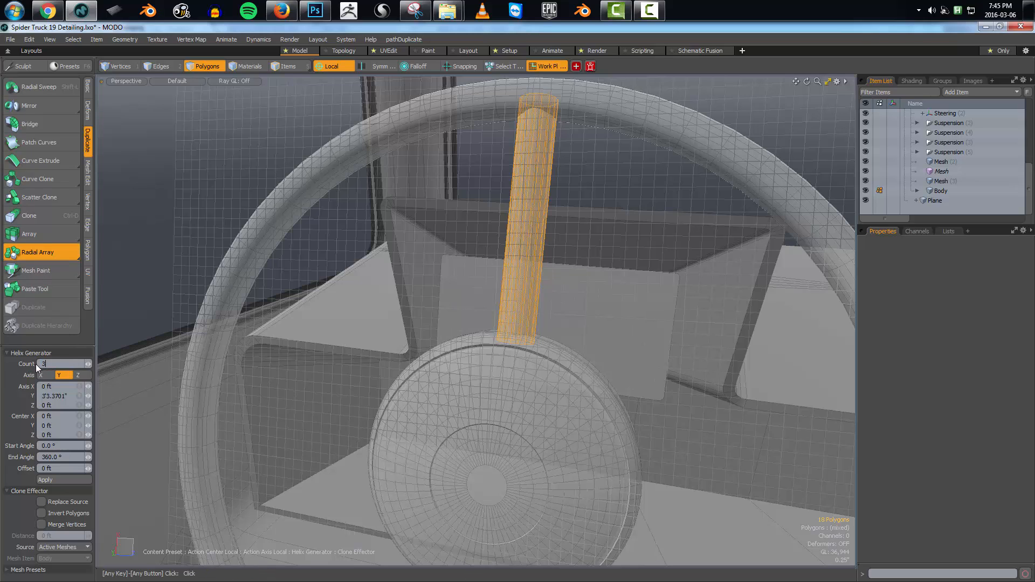
left_click(407, 376)
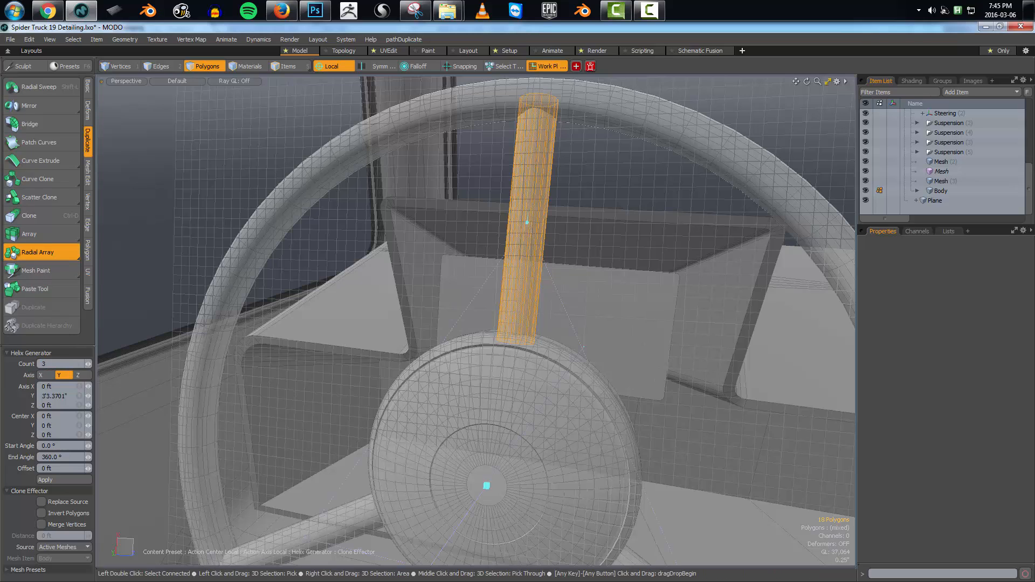
scroll(453, 372, "down", 4)
left_click_drag(453, 372, 426, 427, "alt")
middle_click_drag(426, 426, 430, 372, "alt")
key("q")
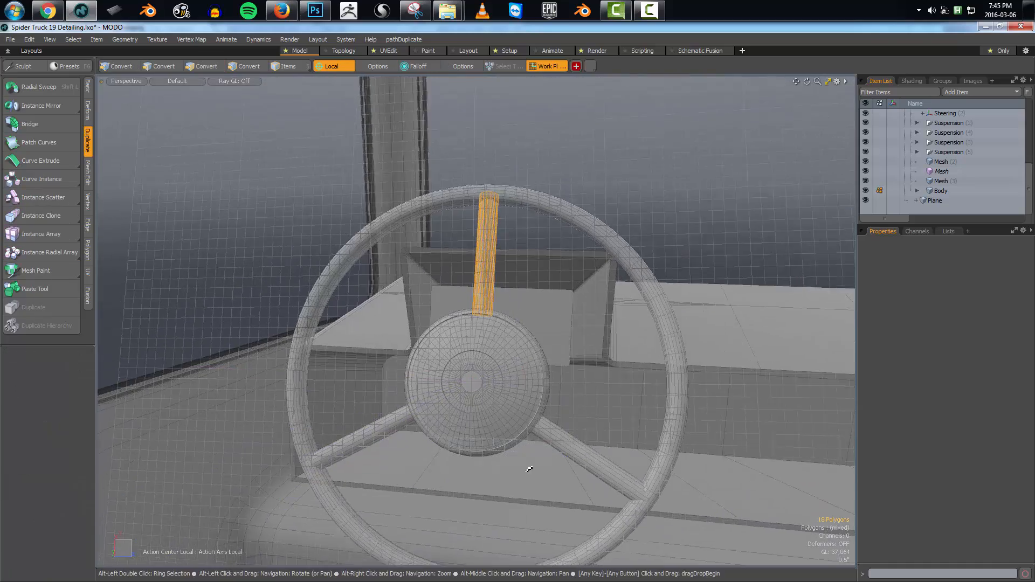
left_click_drag(529, 469, 527, 474, "alt")
key("2")
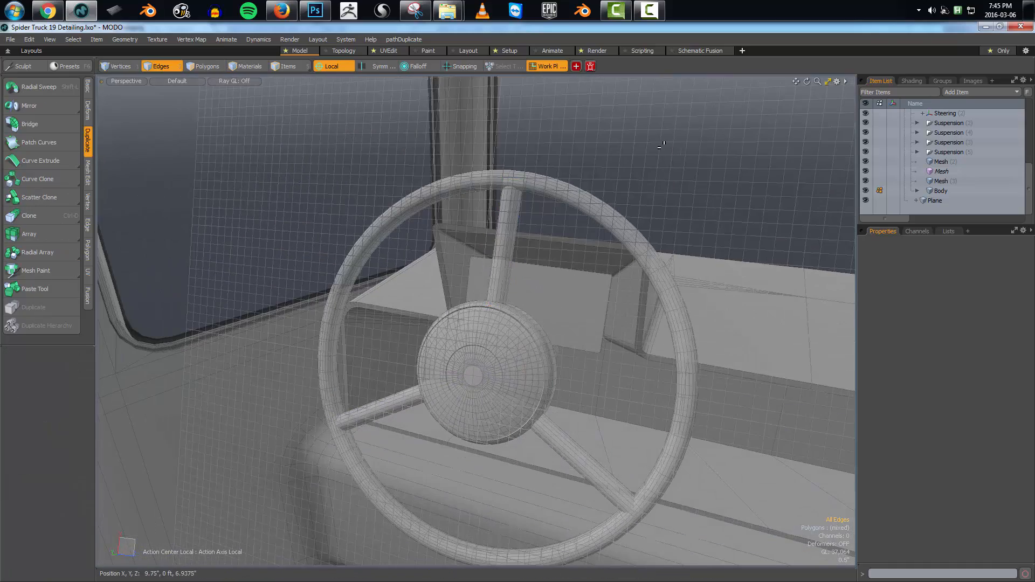
left_click_drag(665, 142, 524, 205, "alt")
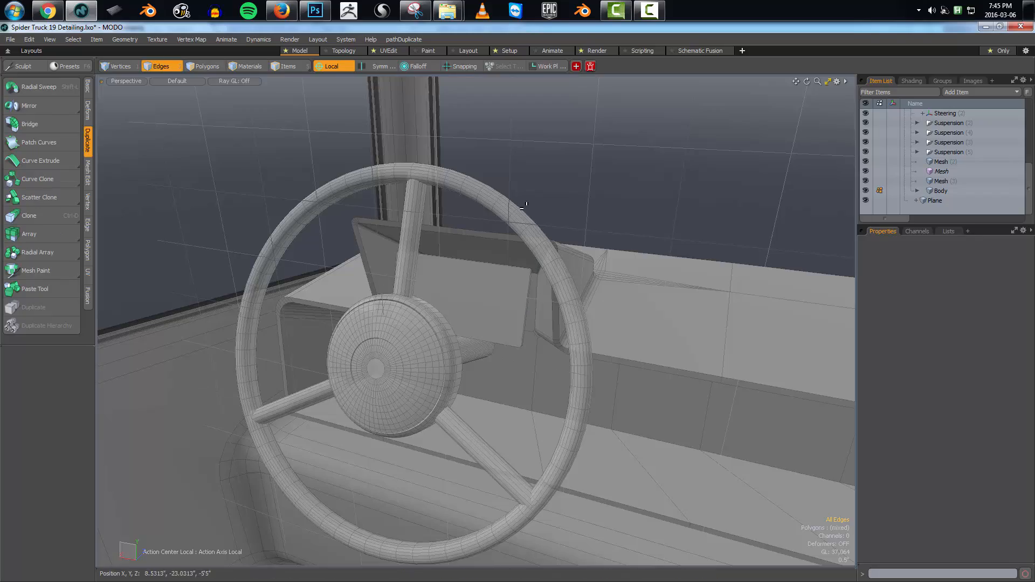
Examine the three-spoke steering wheel, hub and column from several angles against the dashboard
left_click_drag(543, 307, 513, 330, "alt")
key("3")
double_click(512, 331)
right_click_drag(513, 331, 565, 310, "alt")
left_click_drag(566, 309, 647, 291, "alt")
key("1")
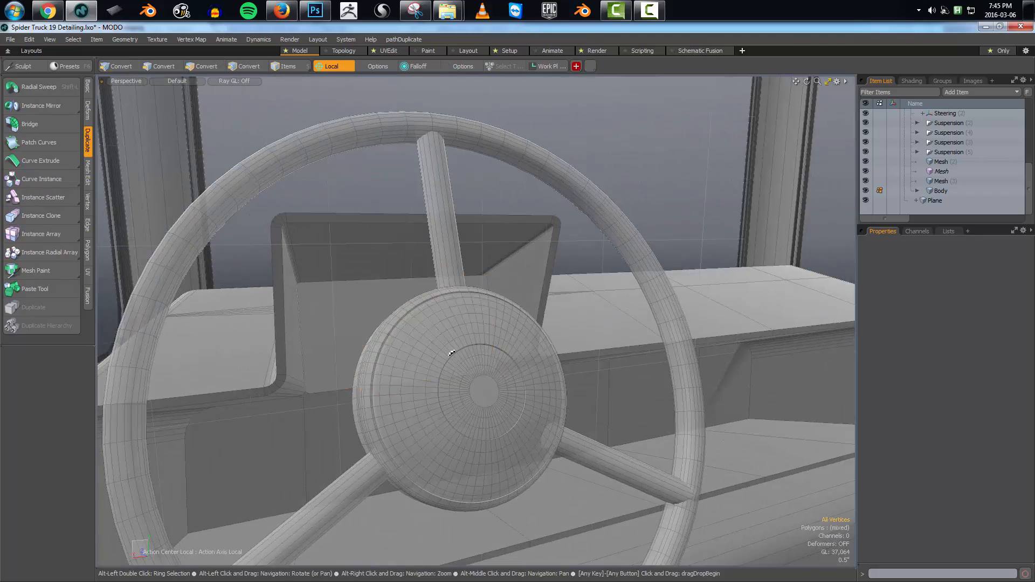
left_click_drag(431, 350, 379, 363, "alt")
right_click_drag(379, 363, 615, 317, "alt")
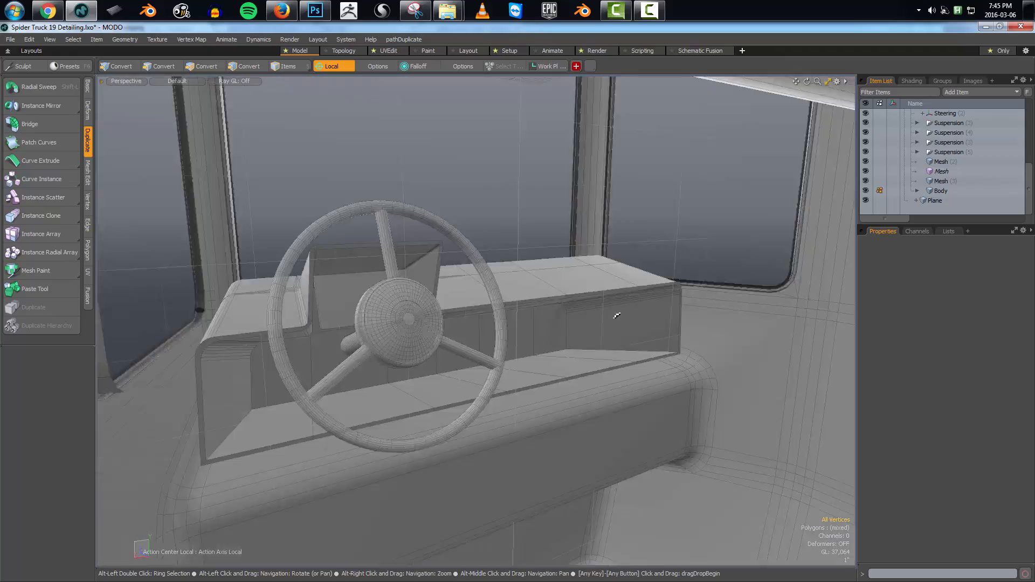
left_click_drag(615, 317, 377, 345, "alt")
right_click_drag(377, 345, 408, 334, "alt")
key("3")
left_click(318, 275)
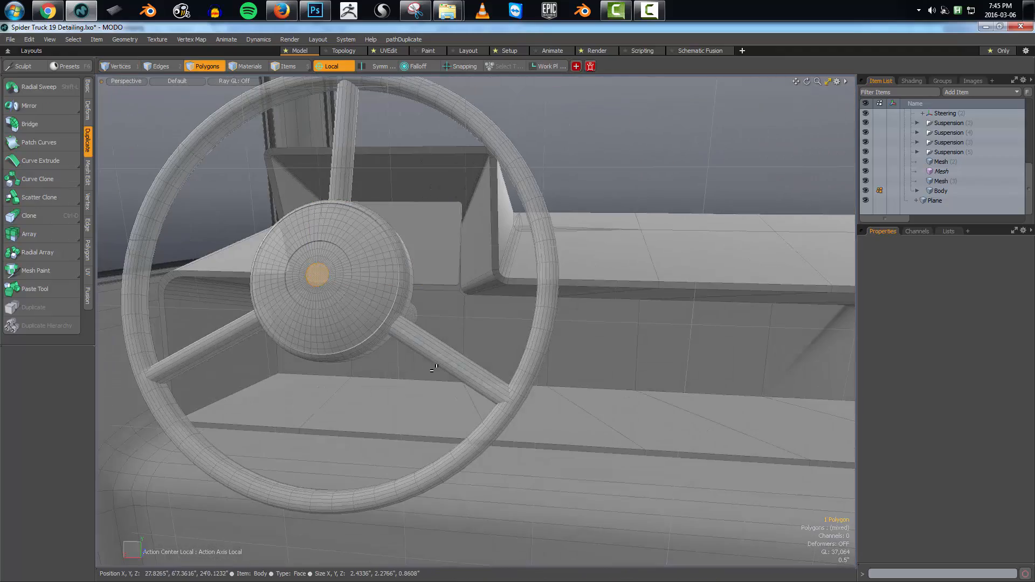
Create a 24-sided cylinder primitive along the Z axis with a 4-inch radius inside the cab
middle_click_drag(537, 360, 388, 348, "alt")
key("1")
middle_click_drag(567, 346, 458, 345, "alt")
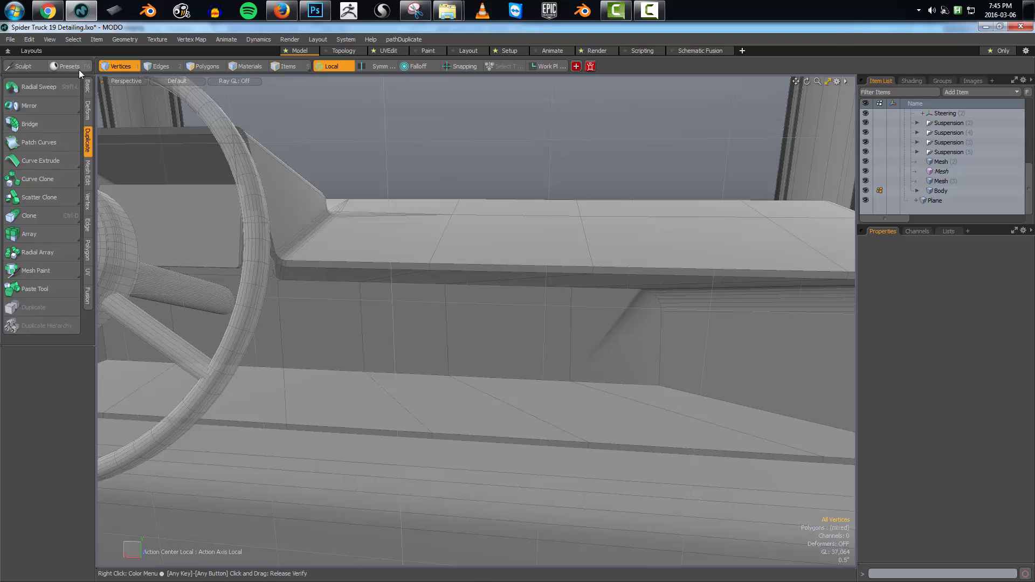
left_click(87, 88)
left_click(49, 87)
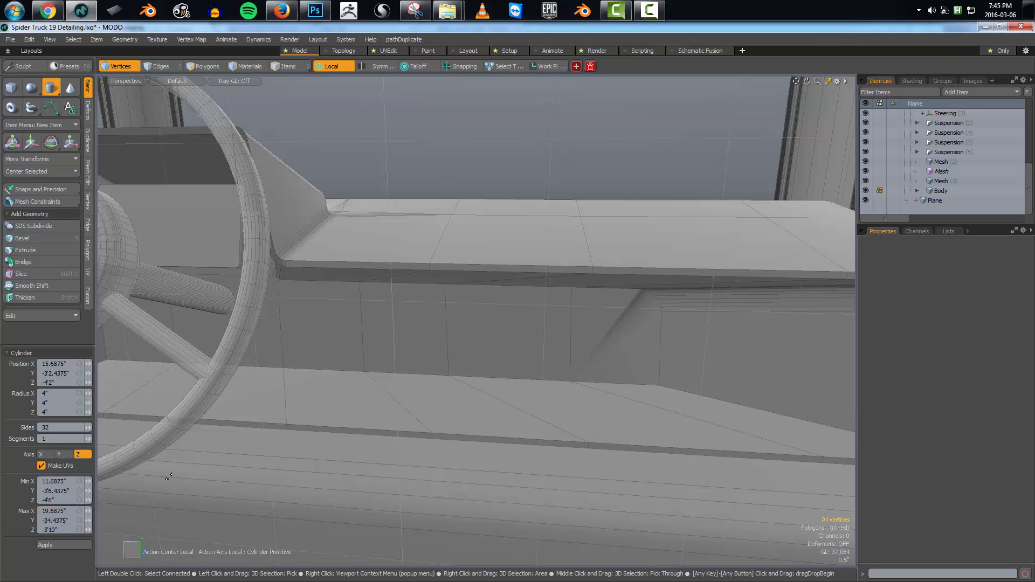
type("2")
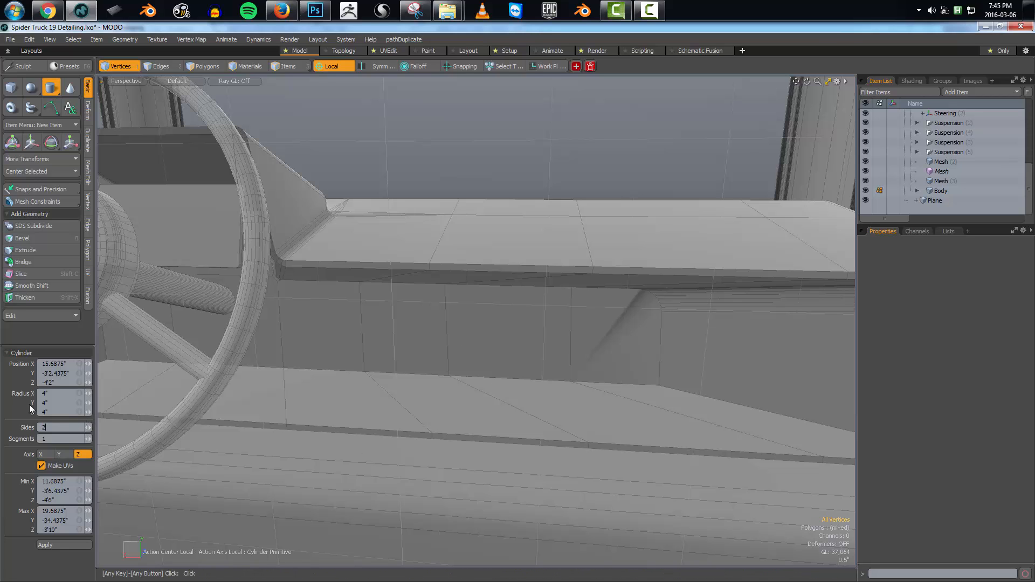
type("4")
key("Return")
Select the whole new cylinder and move it about 6.5 inches along X, towards the instrument panel behind the steering wheel
left_click_drag(487, 310, 326, 315, "alt")
key("3")
double_click(507, 367)
scroll(506, 369, "down", 3)
key("w")
key("shift+a")
left_click_drag(475, 421, 620, 434, "alt")
scroll(513, 438, "down", 5)
left_click_drag(501, 409, 313, 417)
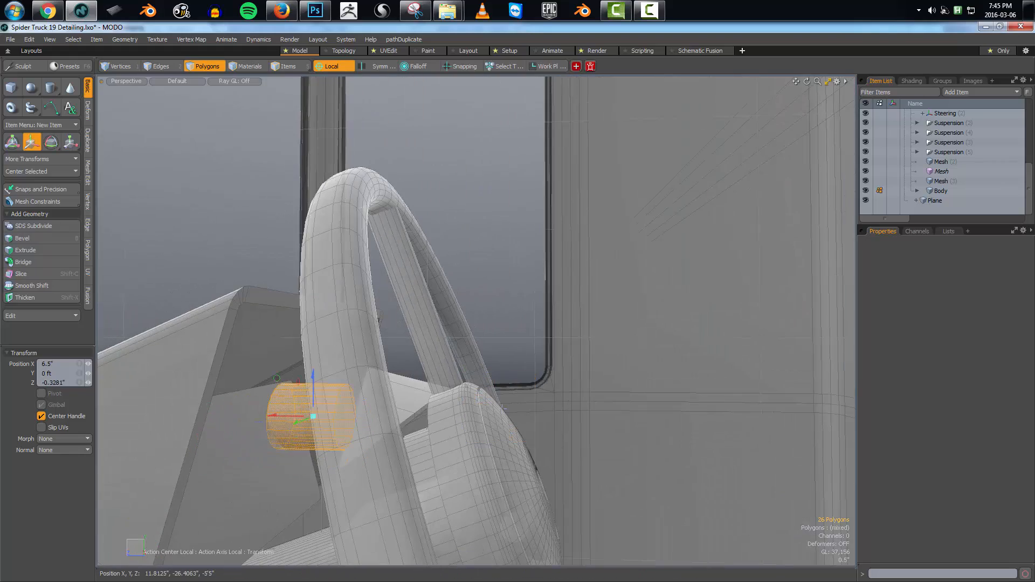
Tilt the cylinder to match the instrument panel's slope and scale it slightly
key("shift+a")
left_click_drag(509, 443, 383, 451, "alt")
scroll(443, 444, "down", 4)
key("e")
left_click_drag(443, 444, 541, 358, "alt")
key("r")
left_click_drag(518, 385, 480, 422, "alt")
Bevel the cylinder's front face repeatedly into a stepped gauge recess, using a 0.48-inch rim inset and a taper of -0.738-inch shift and 0.734-inch inset
key("q")
left_click(425, 397)
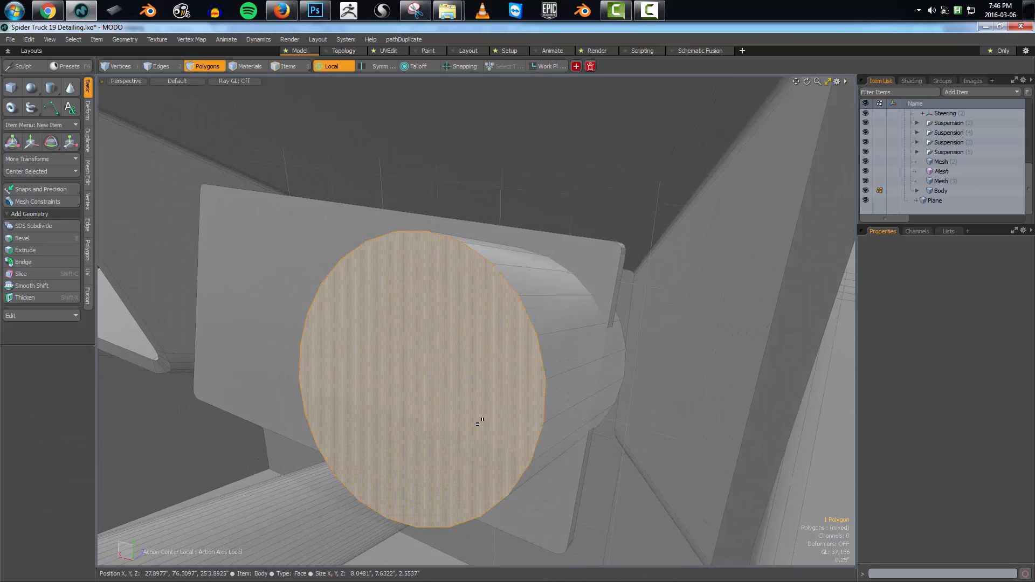
key("b")
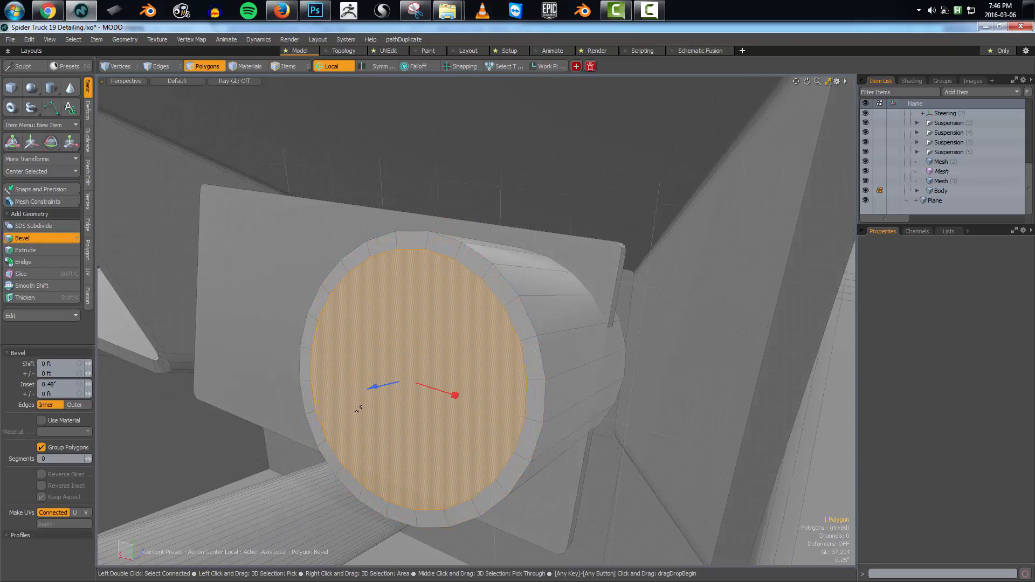
left_click_drag(359, 410, 358, 456, "ctrl+shift")
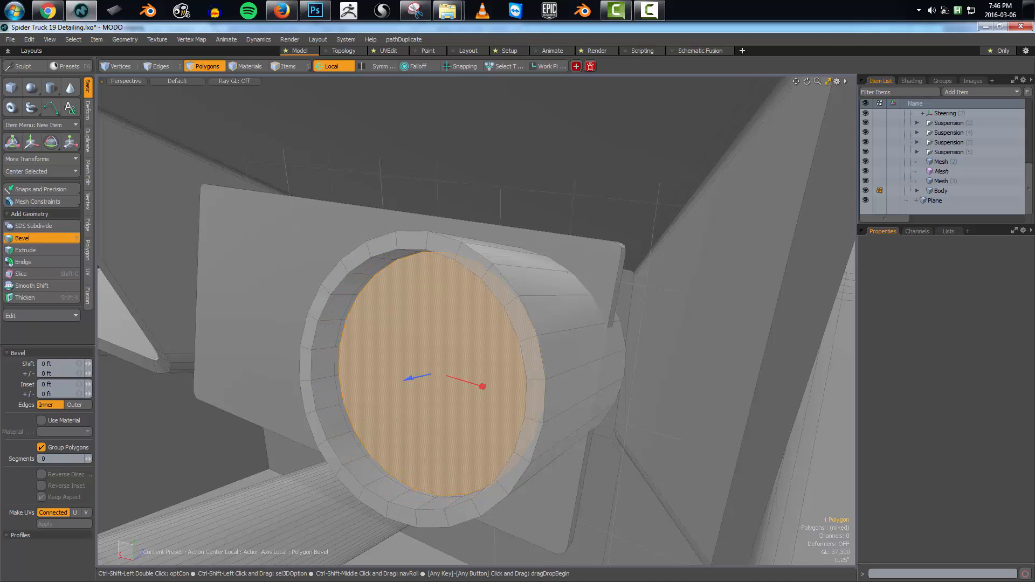
left_click_drag(486, 325, 288, 318, "ctrl+shift")
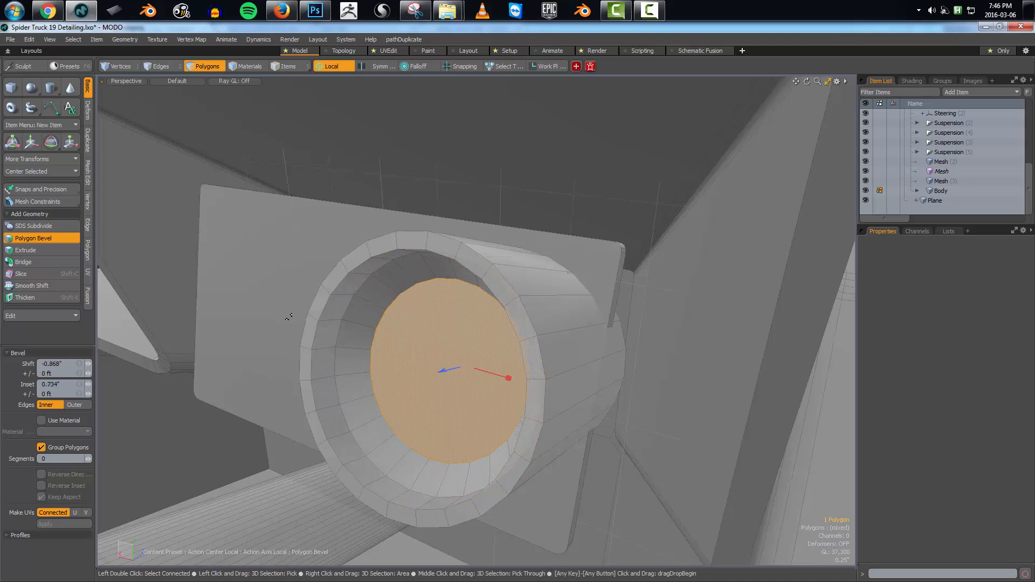
left_click_drag(447, 369, 442, 371)
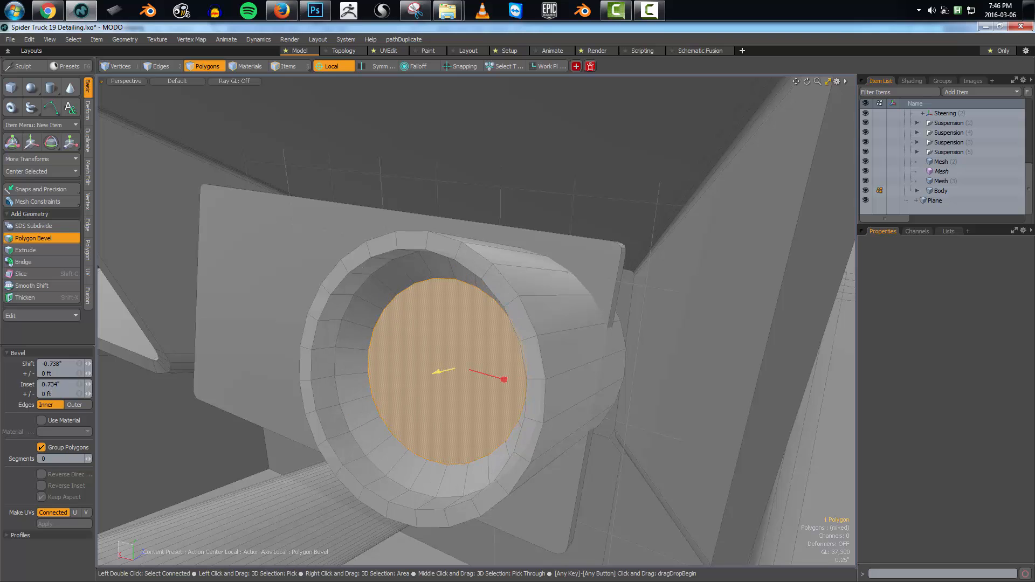
left_click_drag(444, 414, 485, 409, "ctrl+shift")
Add an edge loop around the gauge housing near its front rim and bevel it by 0.048 inches
key("2")
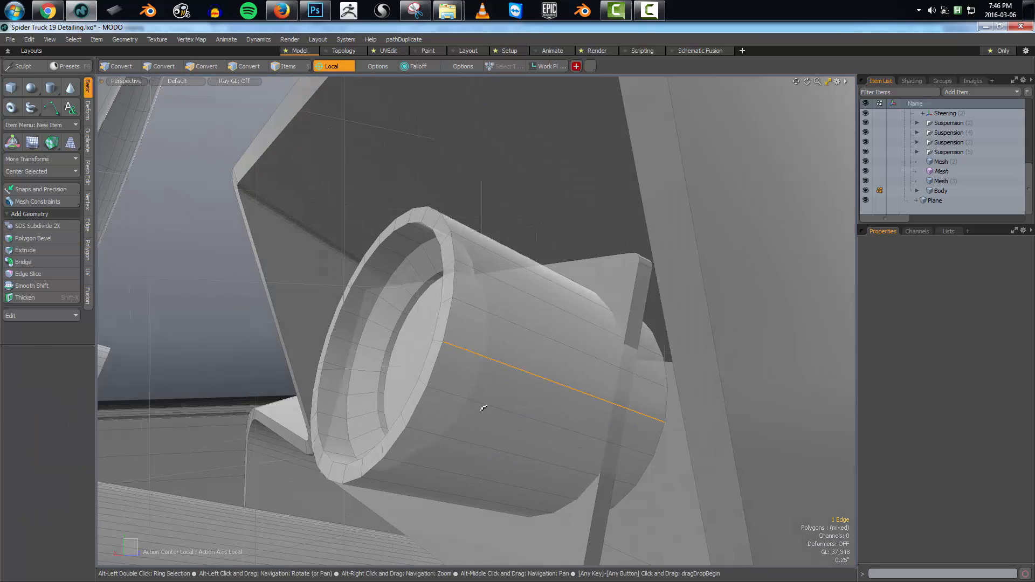
key("alt+c")
left_click(496, 410)
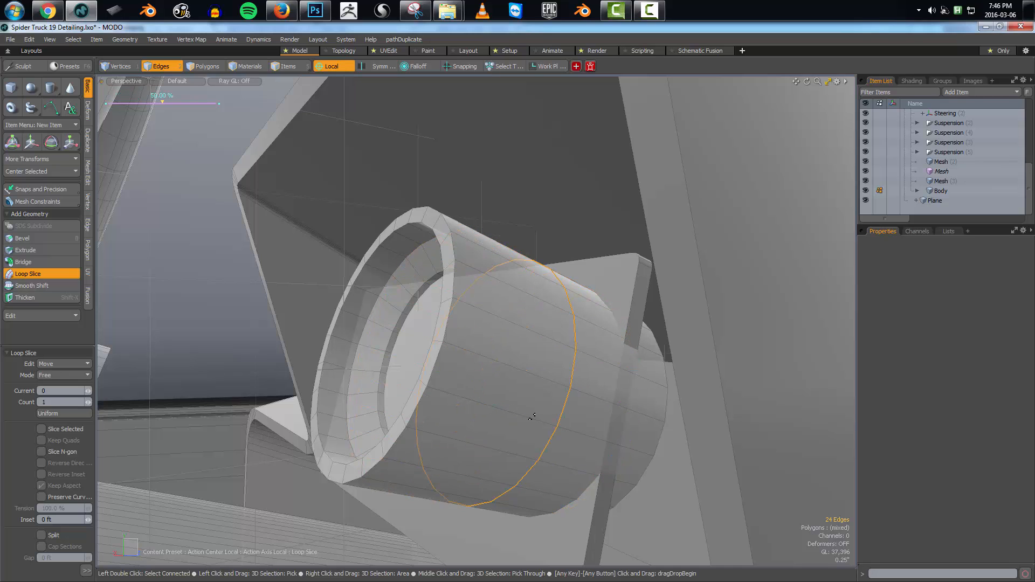
key("b")
left_click_drag(496, 410, 504, 410)
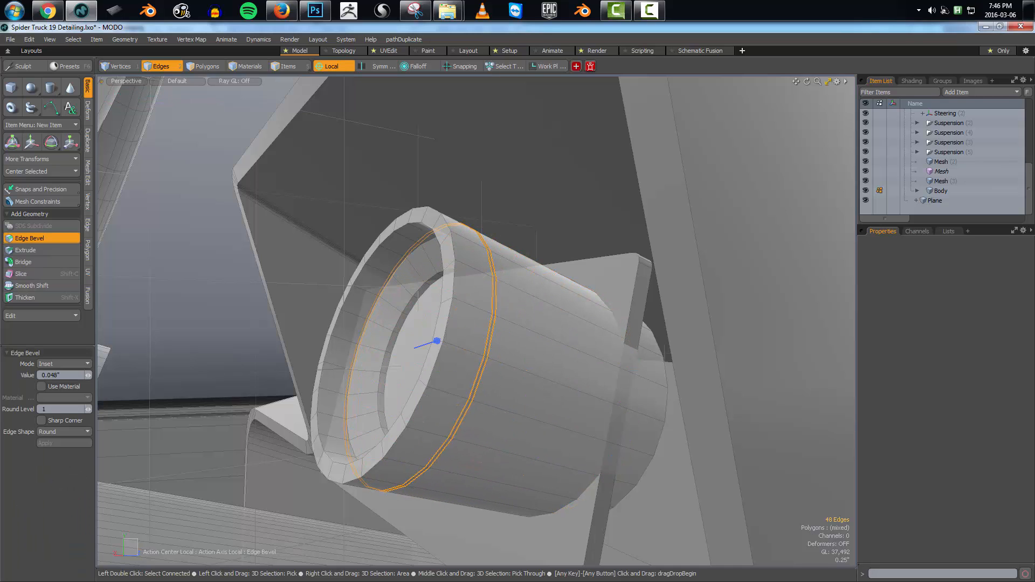
Bevel the narrow band of polygons near the rim inward to form a groove around the gauge housing
key("3")
key("b")
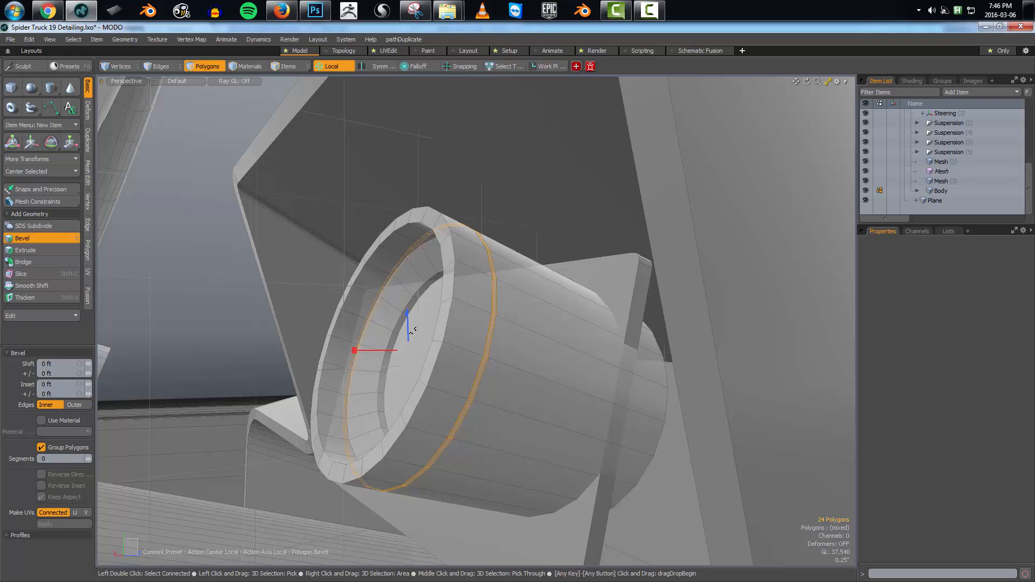
key("space")
Select all polygons of the gauge housing together with the connected dashboard body
left_click(413, 342)
left_click_drag(414, 342, 546, 395, "alt")
right_click_drag(546, 395, 474, 392, "alt")
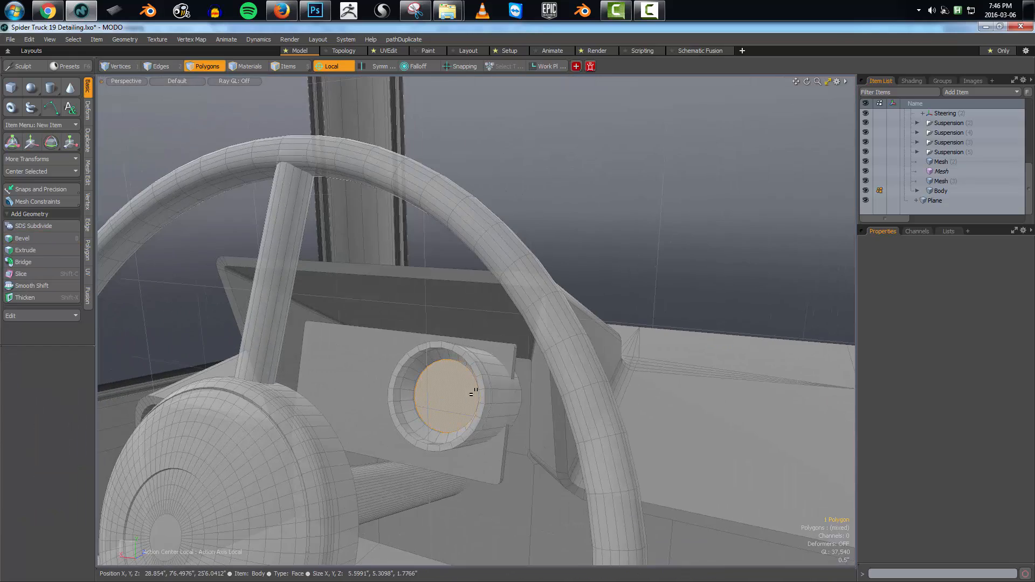
double_click(487, 396)
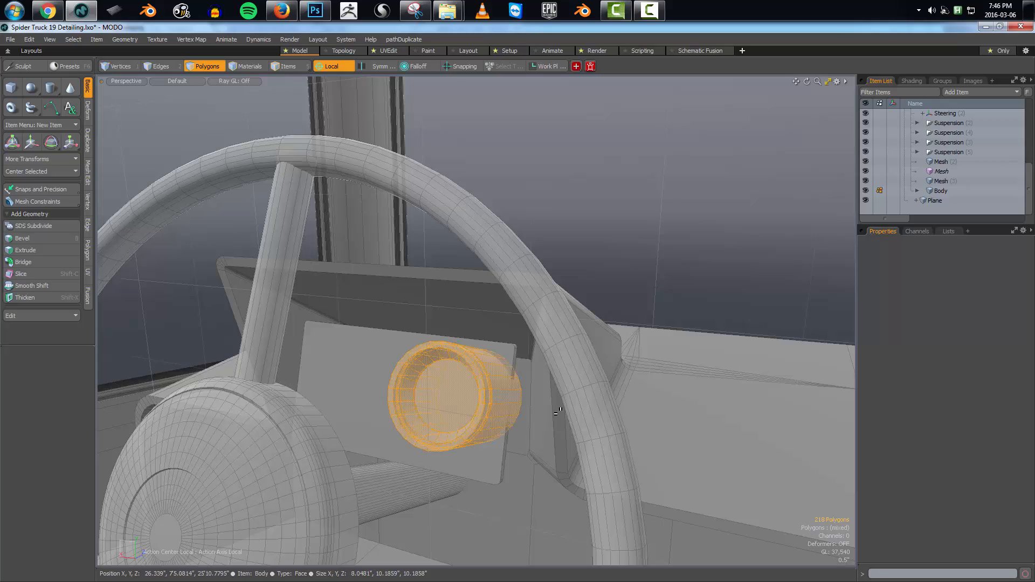
left_click_drag(559, 411, 546, 402, "alt+shift")
right_click_drag(545, 403, 509, 420, "alt")
double_click(510, 422, "shift")
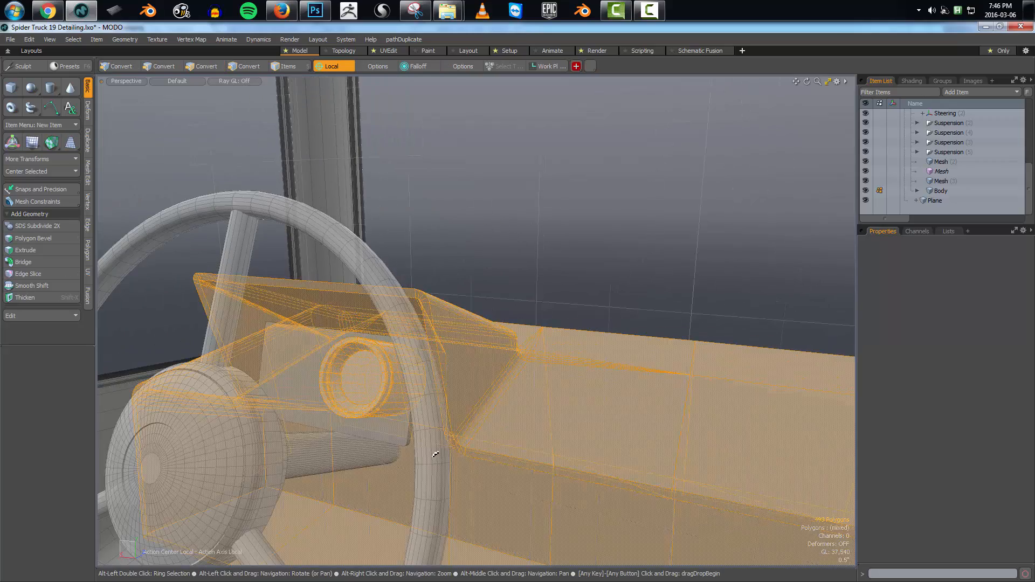
left_click_drag(436, 454, 487, 424, "alt")
left_click_drag(465, 426, 402, 413, "alt")
Assign a near-black material named Plastic_Black_Textured to the selected gauge and dashboard polygons
key("m")
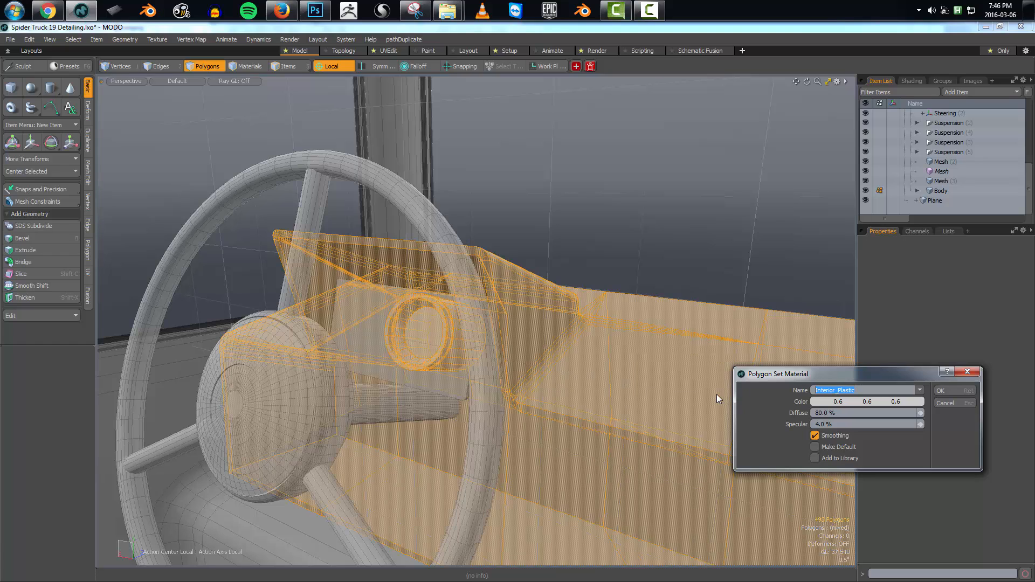
key("BackSpace")
type("Interior_Plast")
key("BackSpace")
key("BackSpace")
type("Textured")
left_click(853, 403)
left_click_drag(651, 298, 645, 326)
key("Return")
left_click(949, 393)
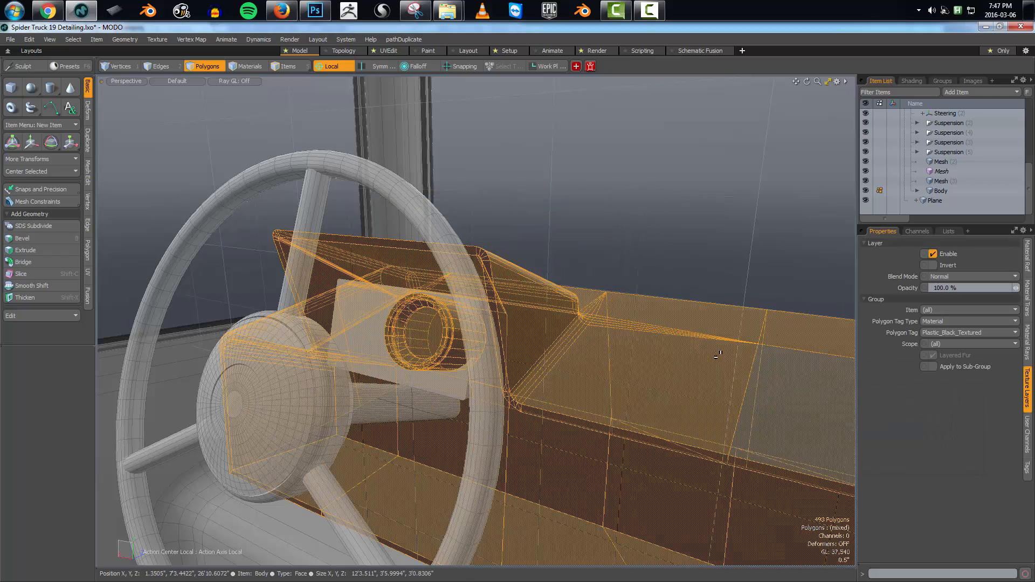
Assign a material named Graphic_White with colour value 236 to the gauge's inner dial face
key("1")
left_click_drag(573, 342, 455, 338, "alt")
scroll(496, 318, "up", 4)
key("3")
left_click(457, 338)
key("m")
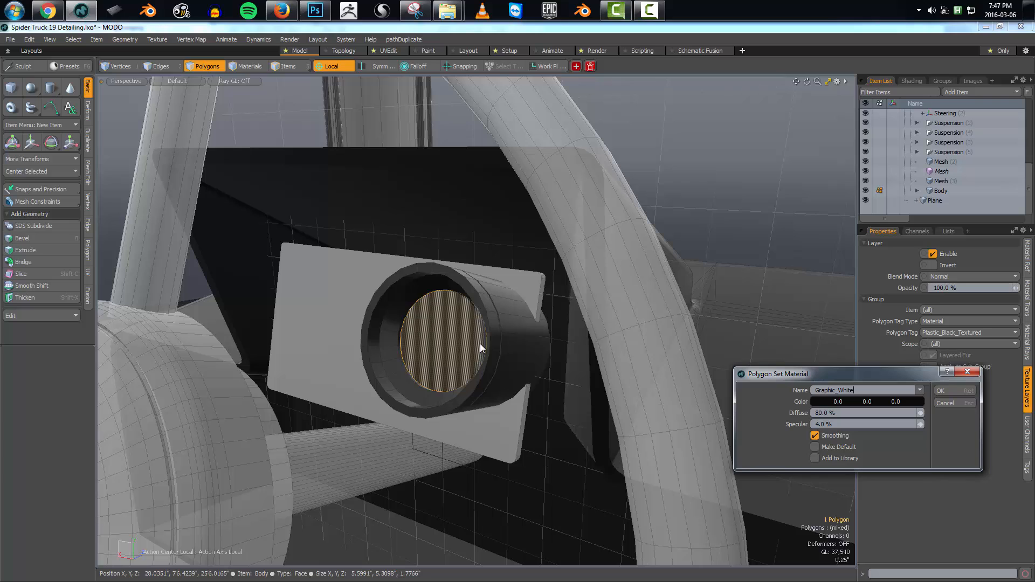
left_click(829, 401)
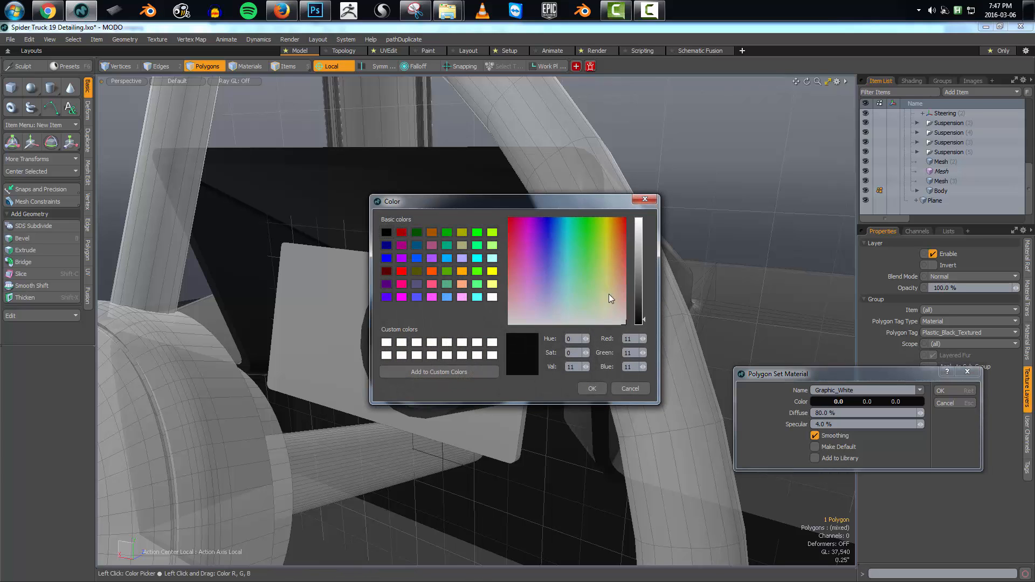
mouse_move(636, 236)
left_mouse_down()
mouse_move(614, 310)
mouse_move(633, 329)
mouse_move(639, 225)
left_mouse_up()
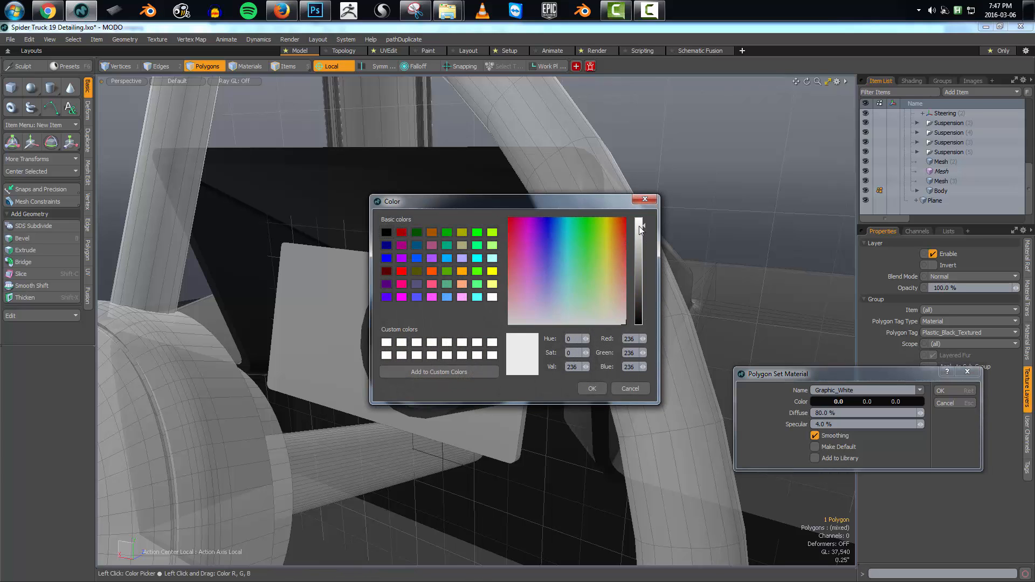
key("Return")
key("Return")
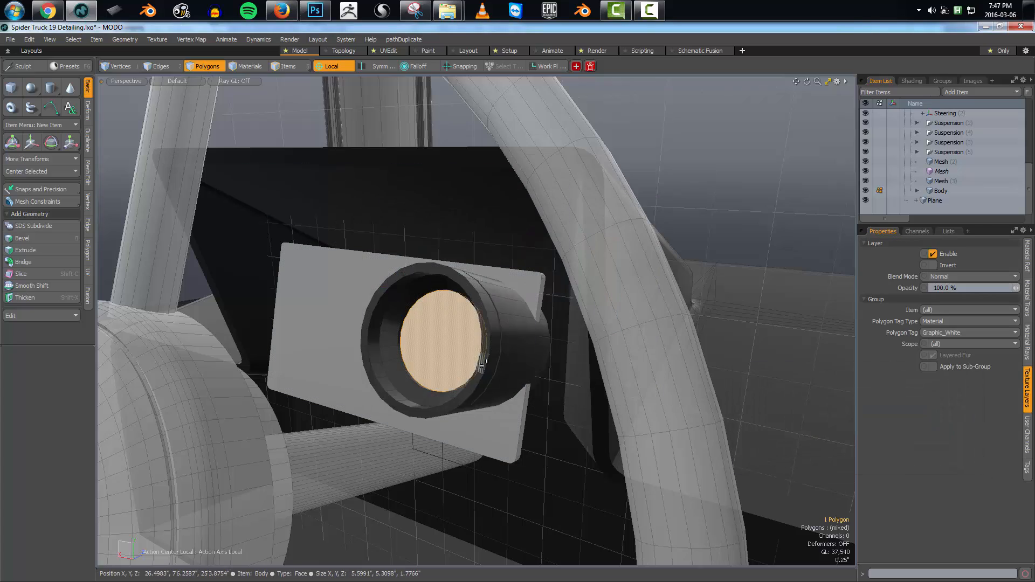
Select the gauge's dial face and align the work plane to it
double_click(433, 354)
left_click(433, 355)
key("shift+a")
key("space")
left_click_drag(471, 344, 504, 345, "alt")
key("space")
key("space")
key("space")
left_click(504, 345)
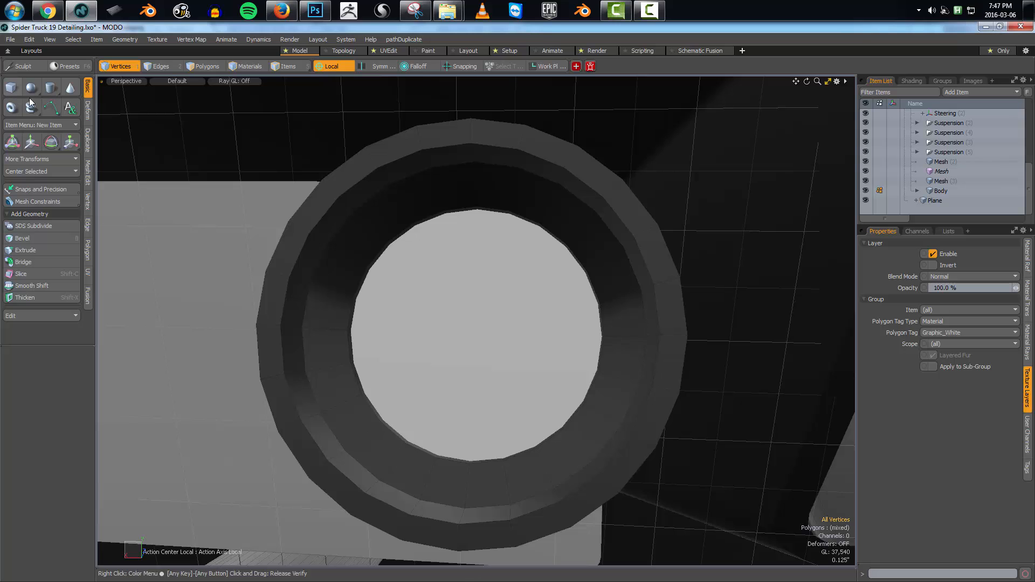
key("space")
key("space")
left_click_drag(463, 371, 496, 367, "alt")
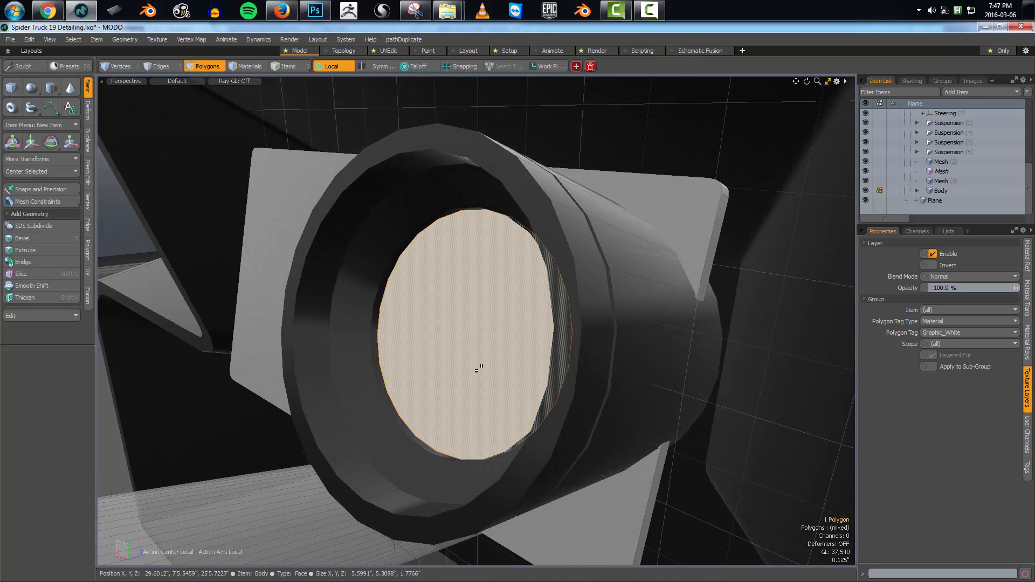
key("space")
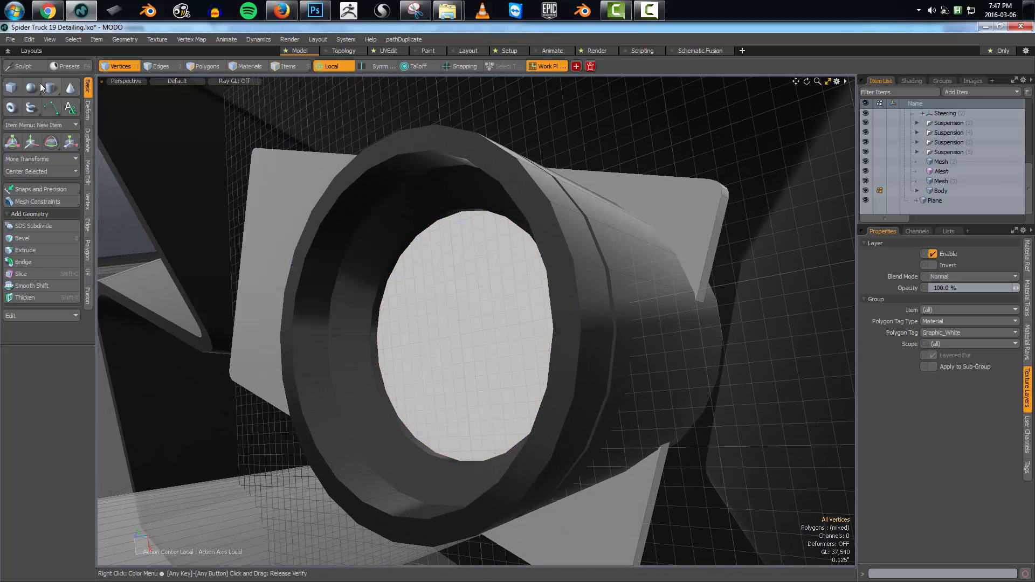
Draw a thin flat cube strip about 0.89 by 0.095 inches on the dial, running from near its centre to the edge
left_click(14, 90)
left_click_drag(379, 298, 462, 303, "alt")
left_click_drag(503, 354, 540, 443)
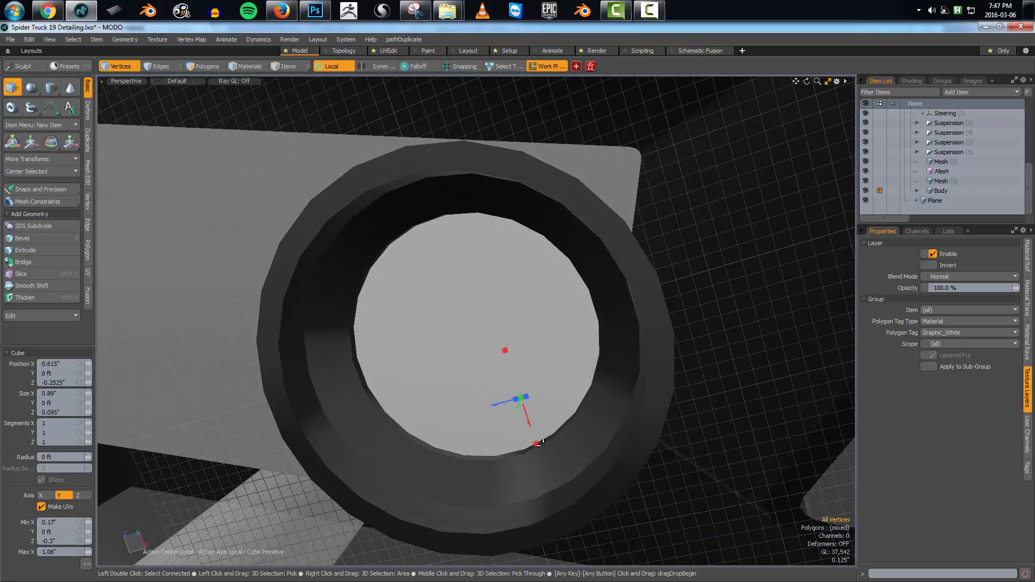
Hide the gauge geometry around the thin needle strip and select the strip's polygon
key("3")
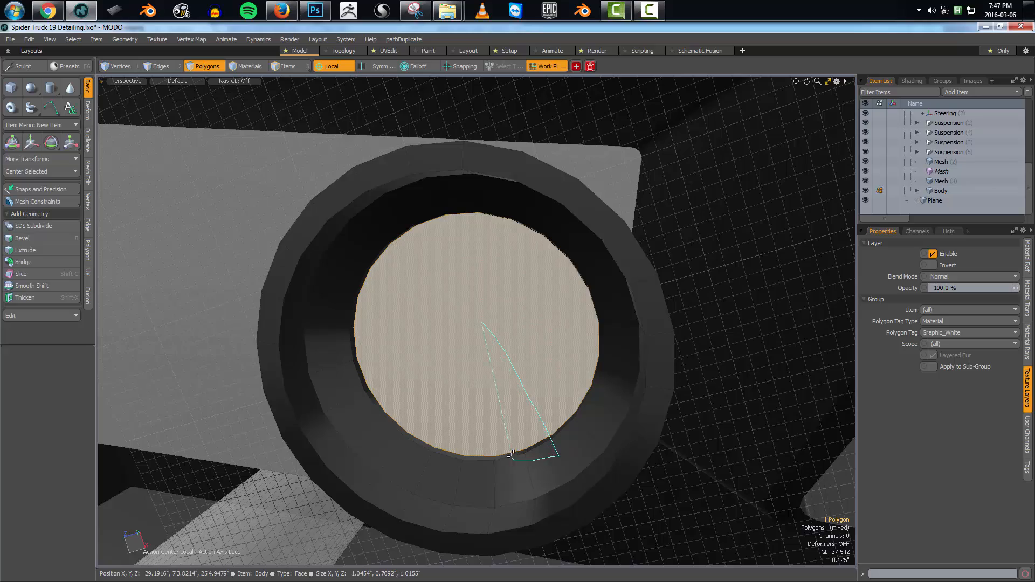
right_click_drag(511, 455, 505, 434)
mouse_move(495, 293)
right_mouse_down()
mouse_move(513, 481)
mouse_move(465, 456)
right_mouse_up()
left_click_drag(507, 431, 542, 420, "alt")
scroll(542, 421, "up", 3)
key("bracketright")
key("Delete")
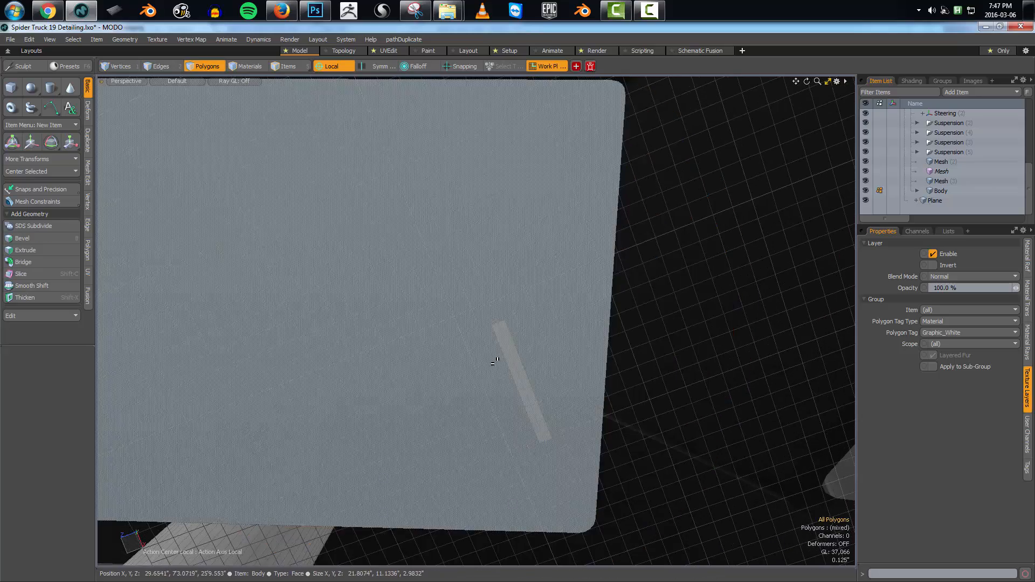
left_click(519, 365)
Unhide the gauge and extrude the needle strip outward from the dial face to give it thickness
left_click_drag(520, 365, 464, 422, "alt")
key("w")
key("u")
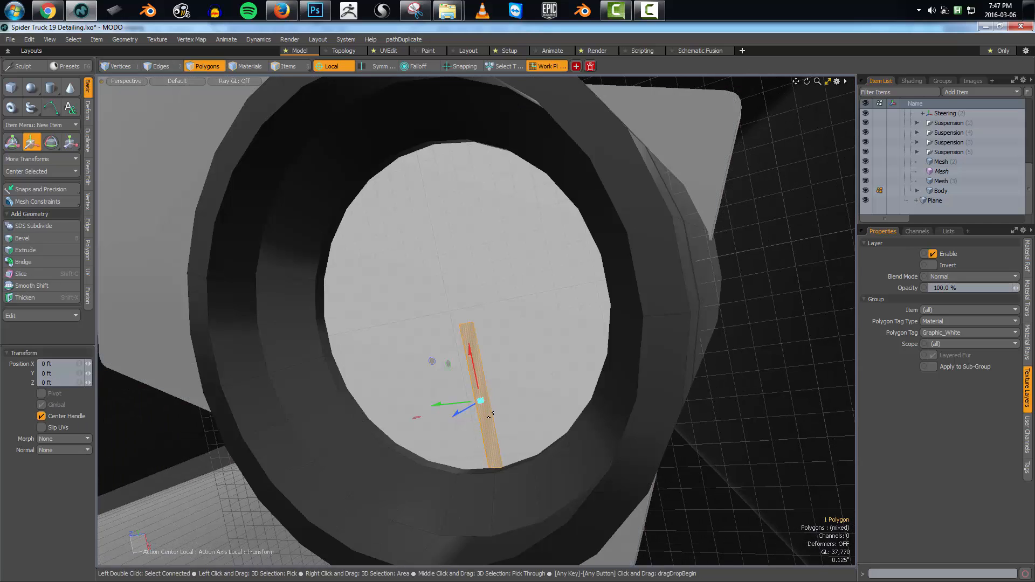
key("shift+x")
left_click_drag(467, 406, 477, 400)
key("space")
left_click_drag(462, 296, 458, 399, "ctrl+alt")
left_click_drag(459, 400, 475, 453, "alt")
left_click(509, 363)
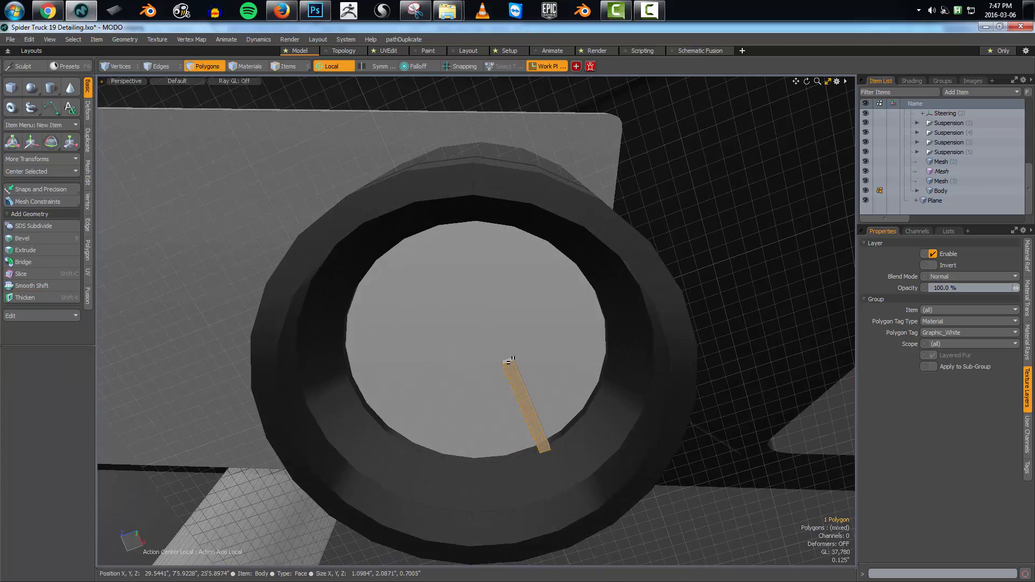
key("r")
key("space")
key("w")
left_click_drag(516, 377, 458, 393, "alt")
key("space")
key("r")
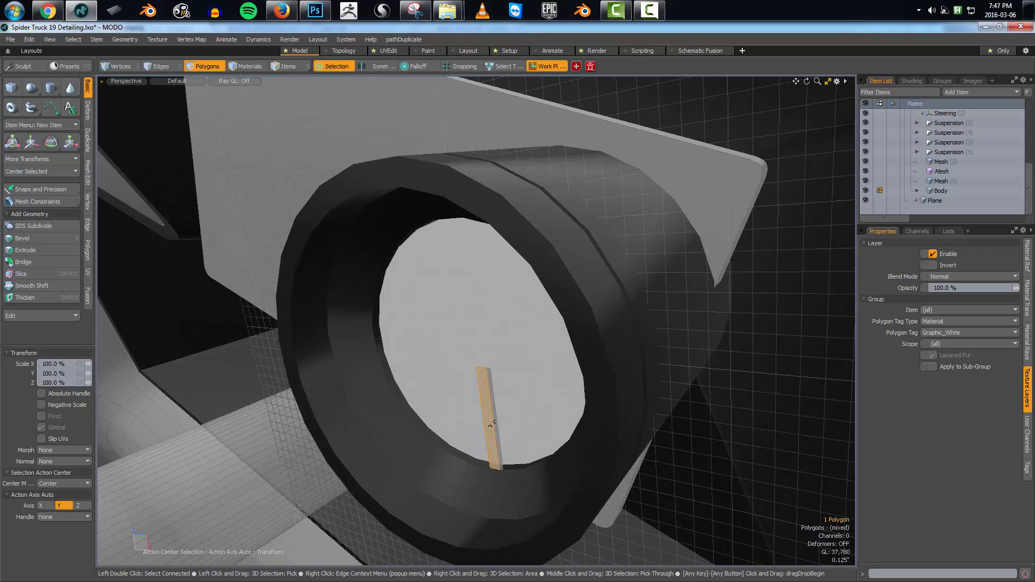
key("Escape")
Select the whole needle and centre it along the work plane's Z axis only
double_click(491, 426)
left_click_drag(491, 426, 552, 381, "alt")
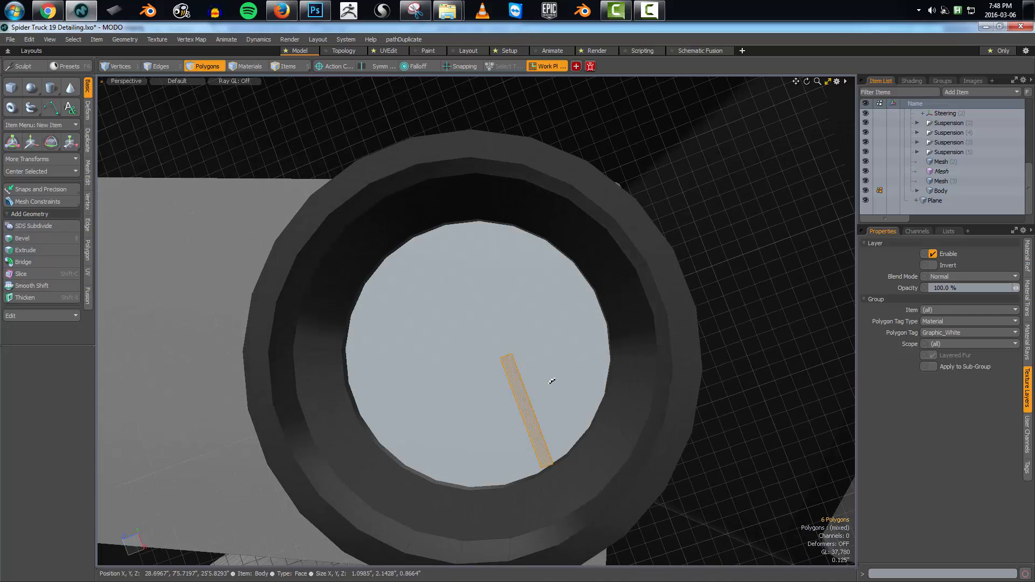
key("F2")
left_click(539, 405)
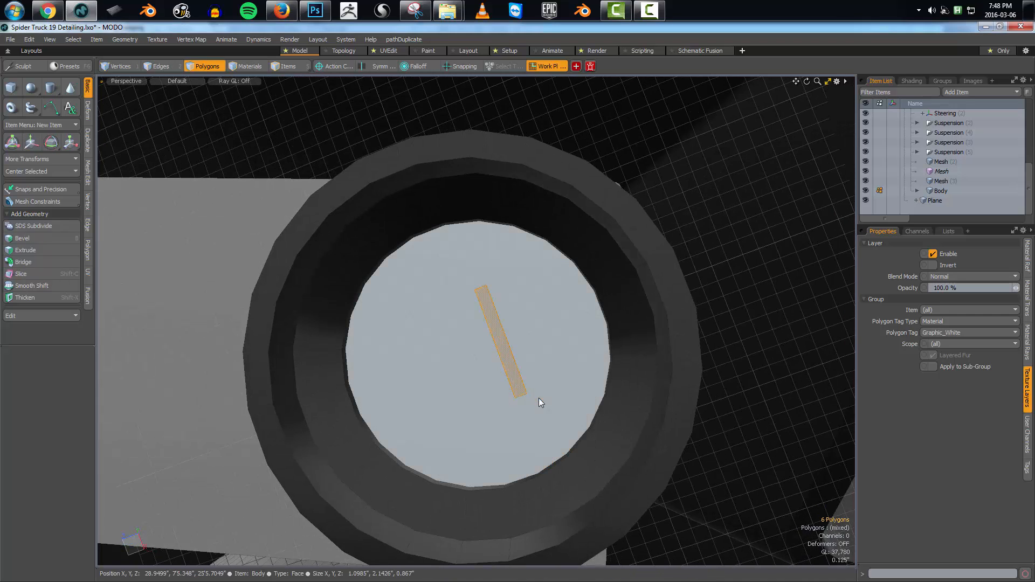
key("ctrl+z")
key("F2")
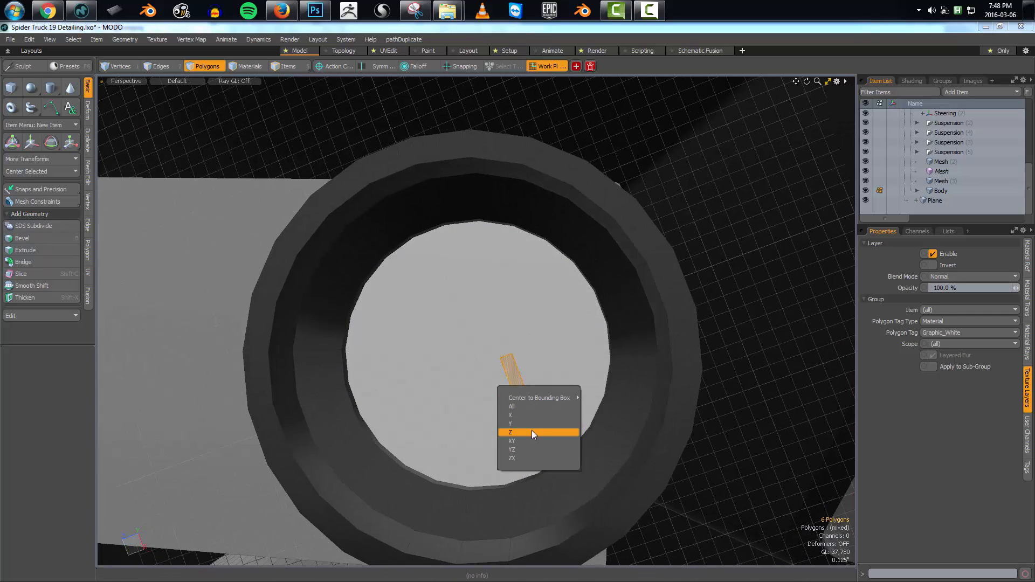
left_click(530, 431)
left_click_drag(528, 429, 537, 405, "alt")
key("w")
key("space")
key("space")
Select the gauge's round dial face polygon and paste a copy of it in place
left_click_drag(545, 294, 532, 289, "alt")
key("3")
left_click(537, 341)
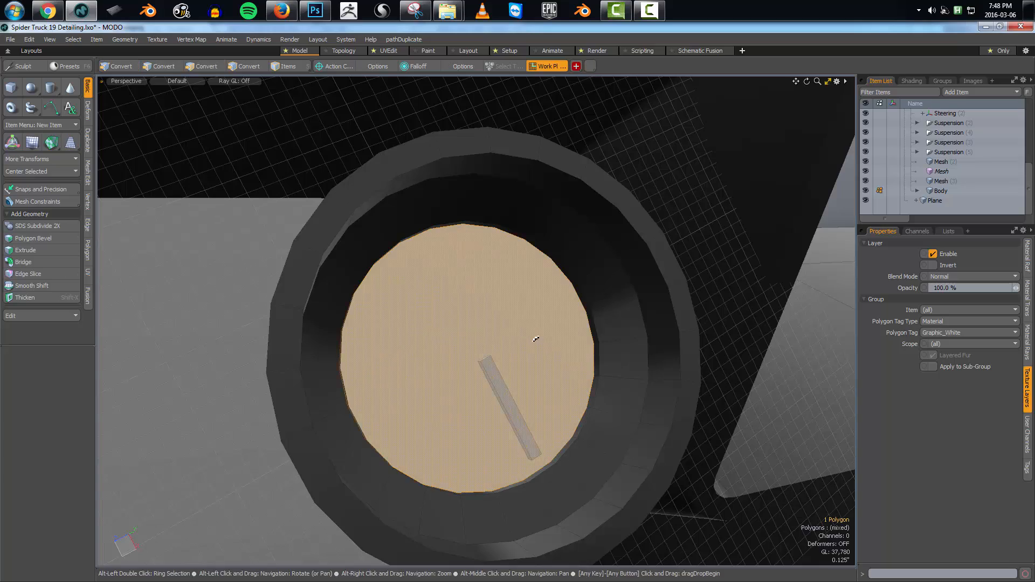
left_click_drag(536, 341, 489, 359, "alt")
Try to scale the copied dial face uniformly down to about 39.5% around its centre
key("r")
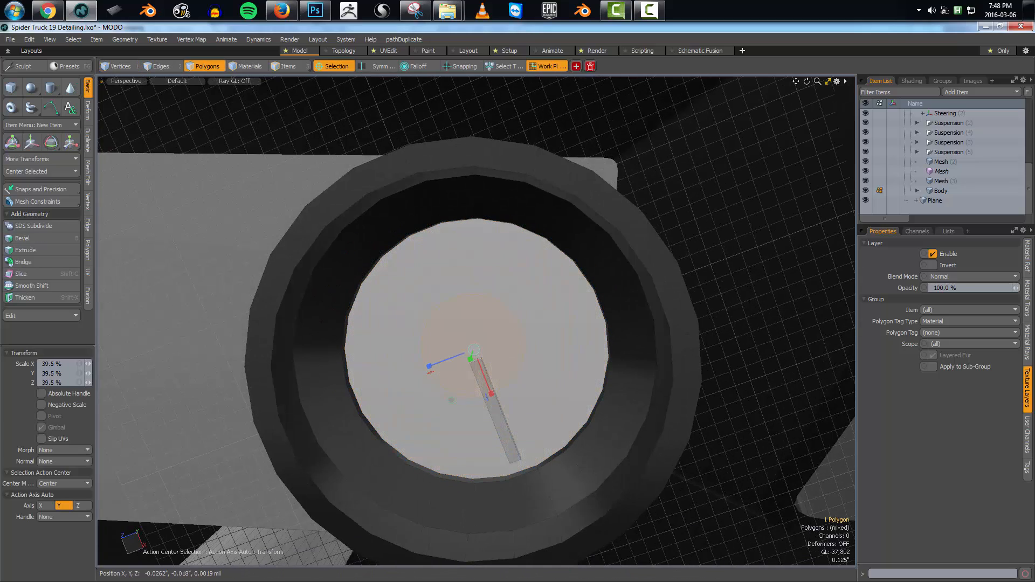
left_click_drag(396, 360, 392, 360)
key("w")
left_click_drag(532, 353, 486, 362, "alt")
key("ctrl+z")
key("ctrl+z")
key("w")
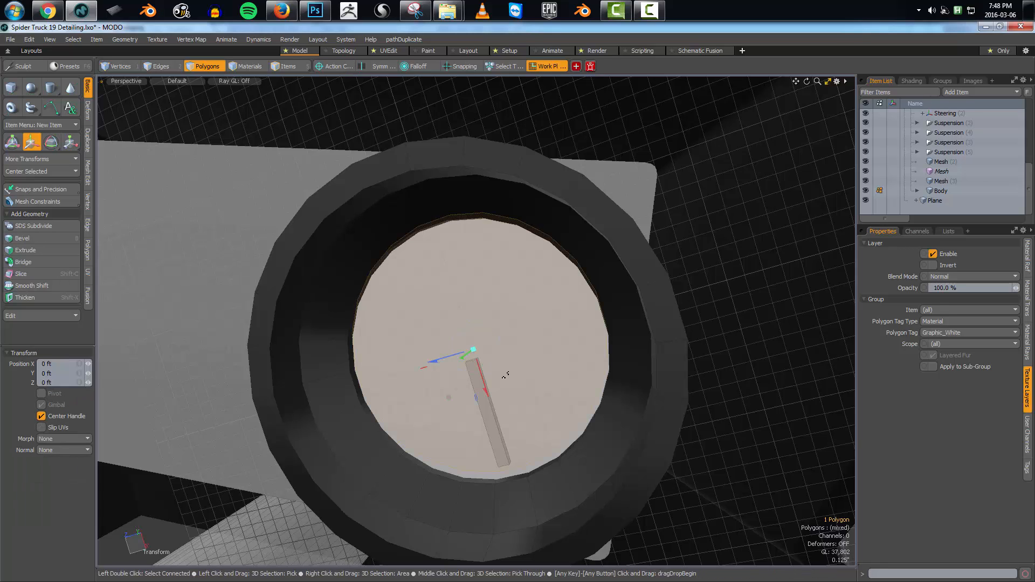
key("space")
key("w")
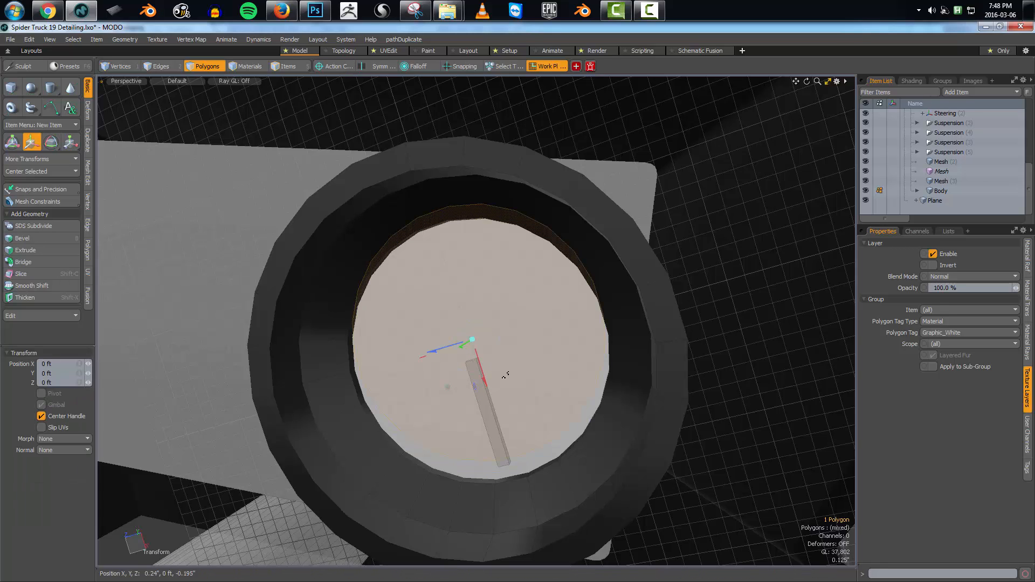
key("Delete")
key("ctrl+z")
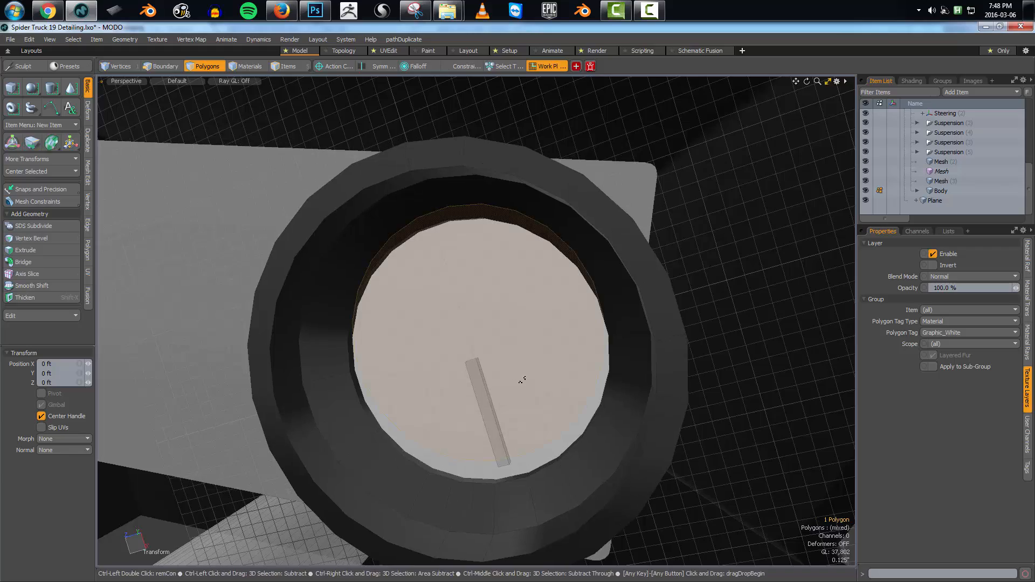
scroll(458, 378, "down", 8)
left_click_drag(522, 380, 490, 377, "alt")
key("space")
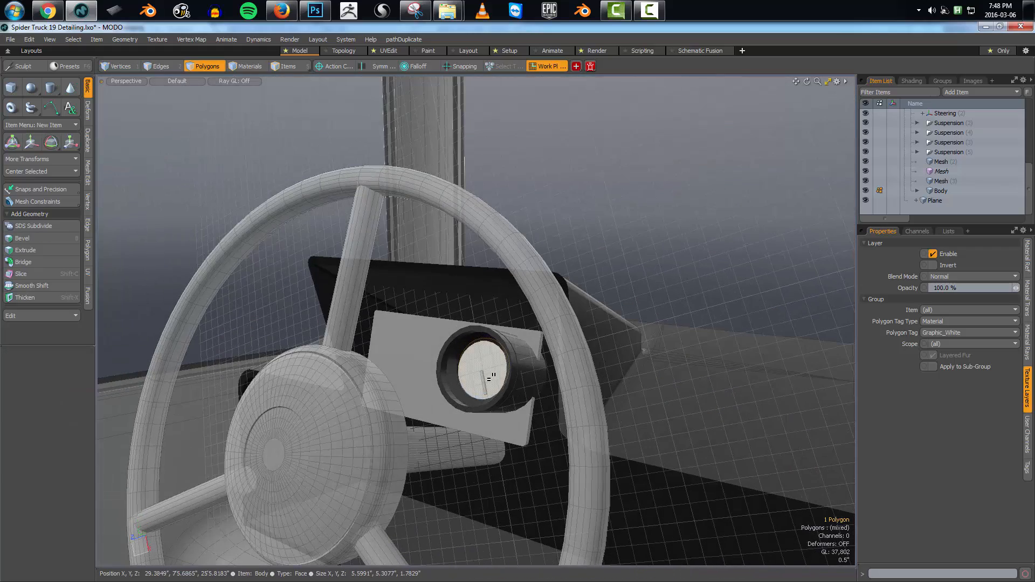
key("Delete")
key("ctrl+z")
Move the copied dial face outward off the dial, turn off the custom work plane and scale the copy down to a small central disc
scroll(490, 376, "up", 6)
key("w")
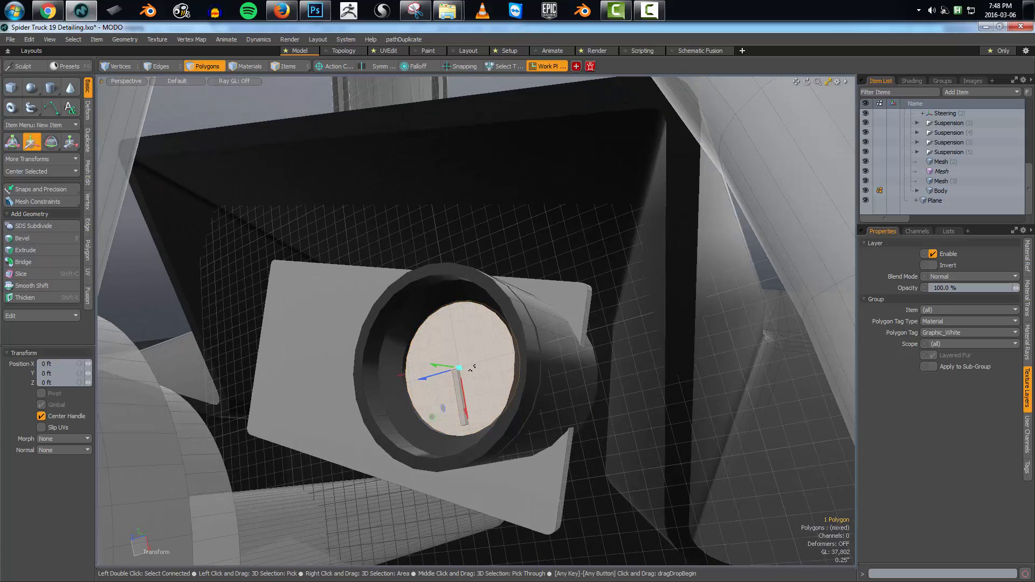
left_click_drag(451, 369, 437, 366)
key("r")
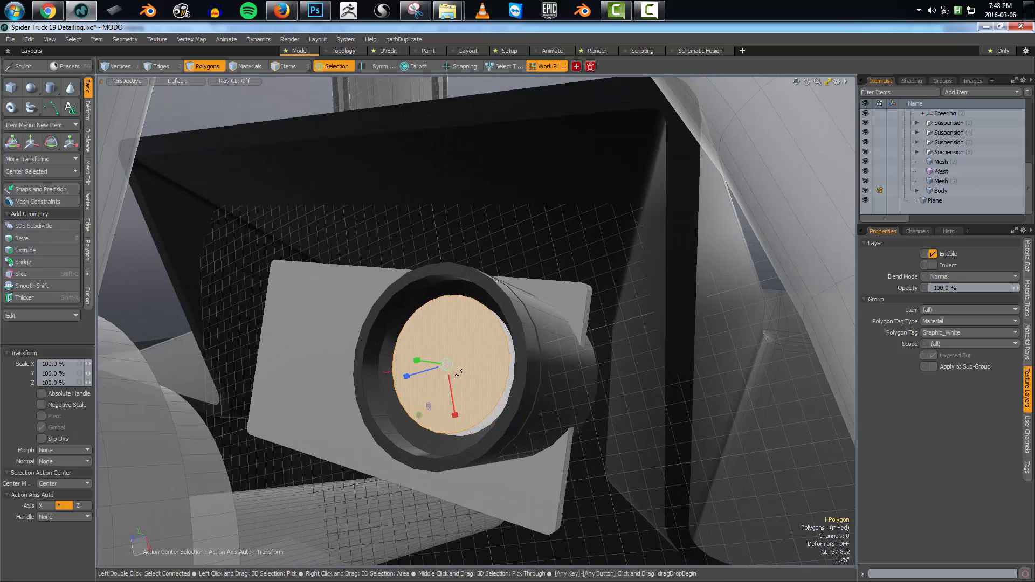
key("space")
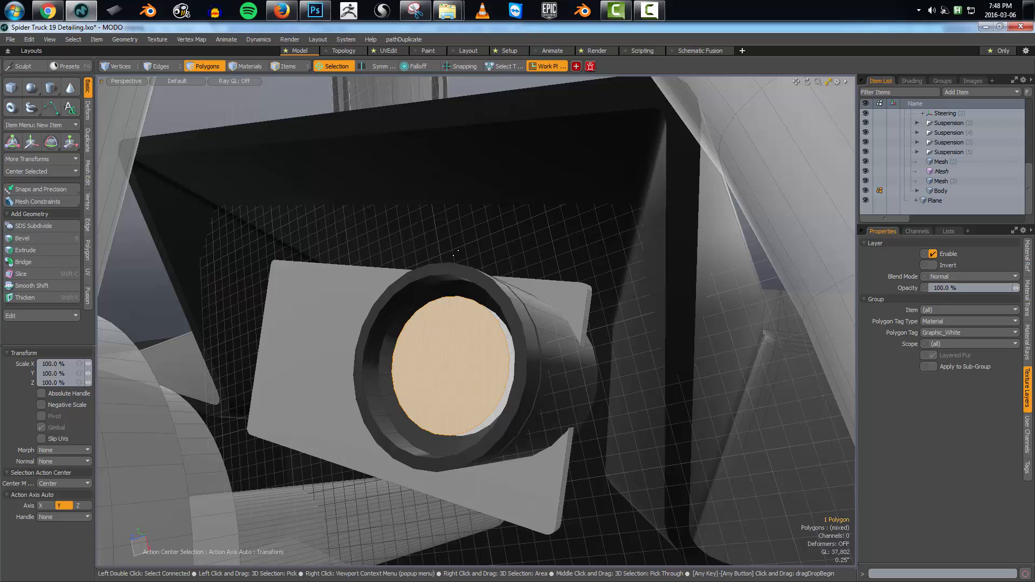
left_click(552, 66)
left_click(552, 71)
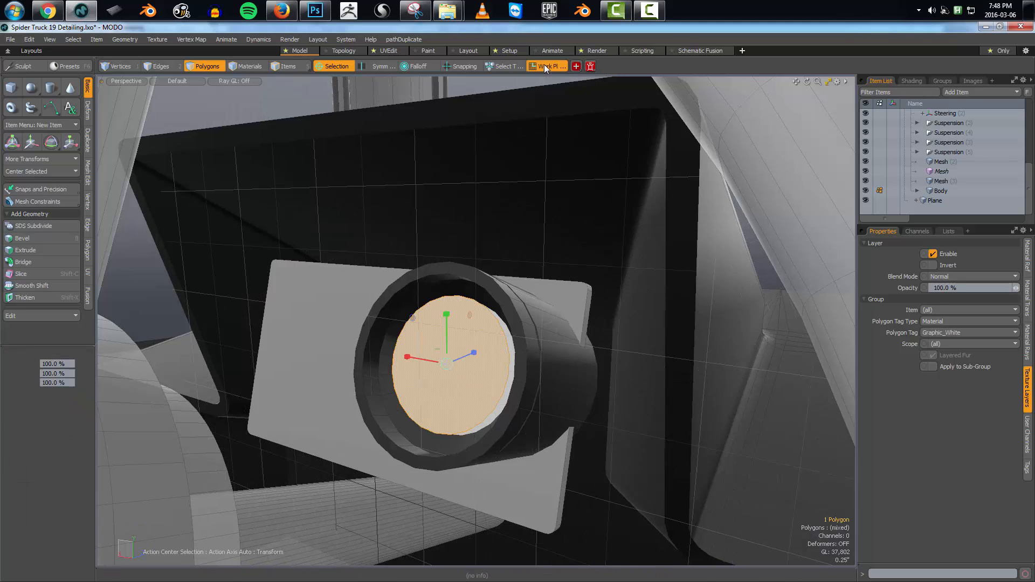
left_click_drag(448, 370, 409, 370)
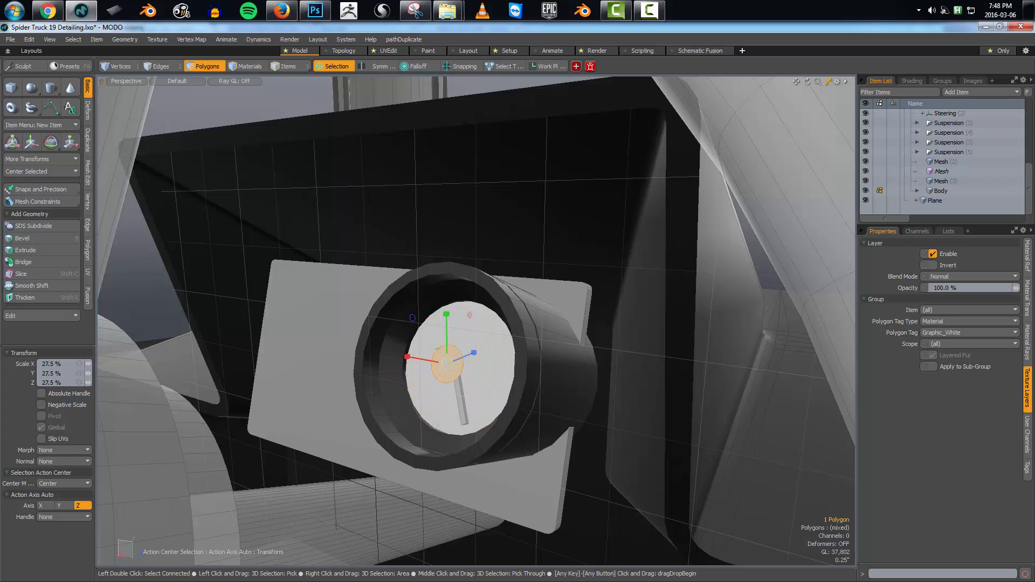
Thicken the small disc into a cylindrical needle hub and assign the whole hub the Plastic_Black_Textured material
key("shift+x")
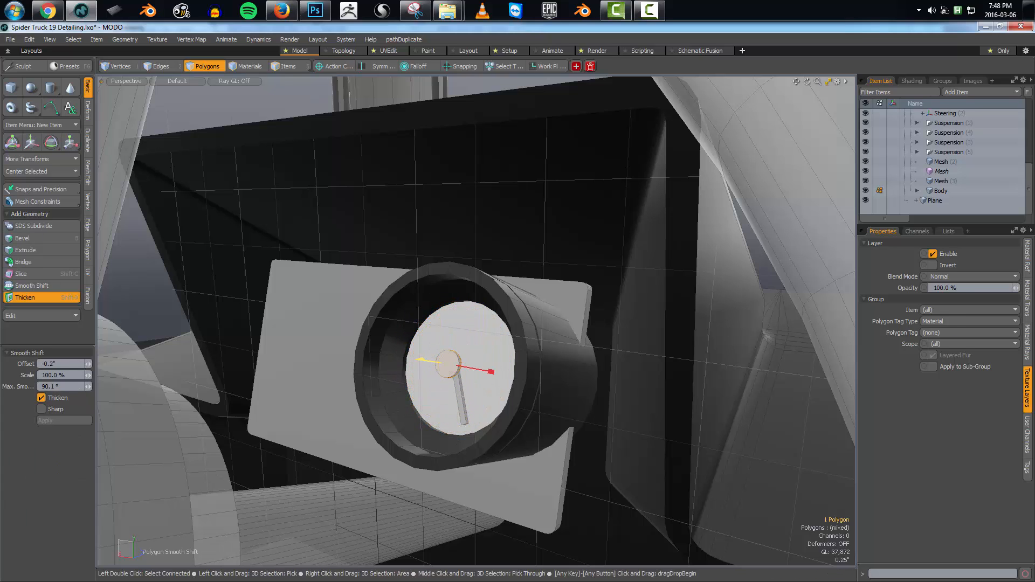
key("space")
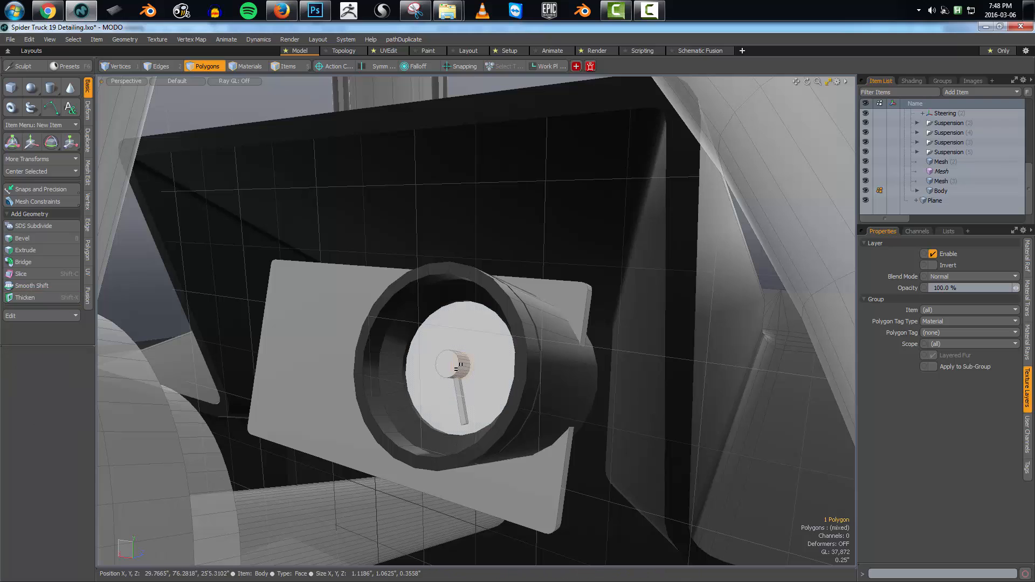
key("m")
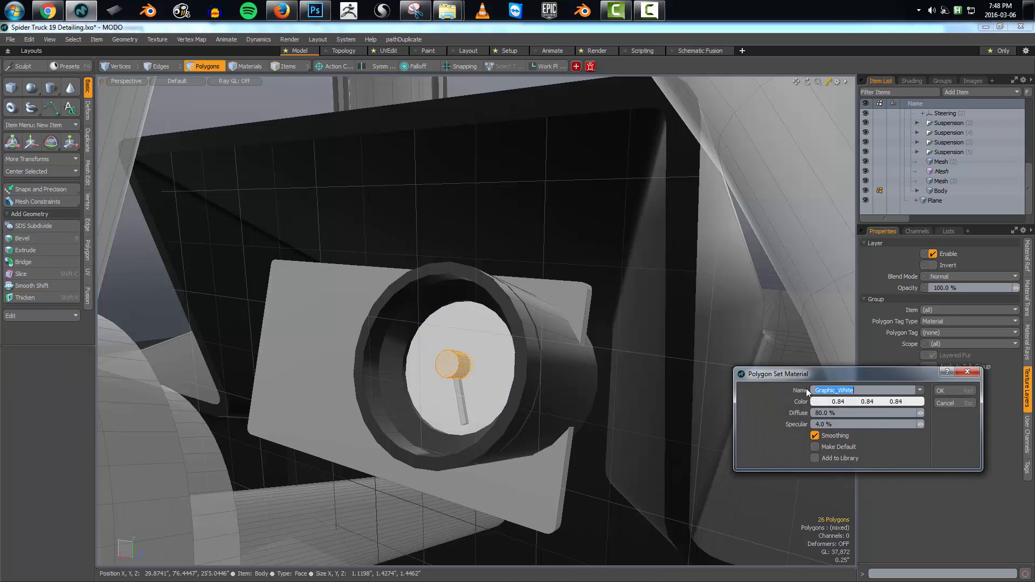
left_click(920, 391)
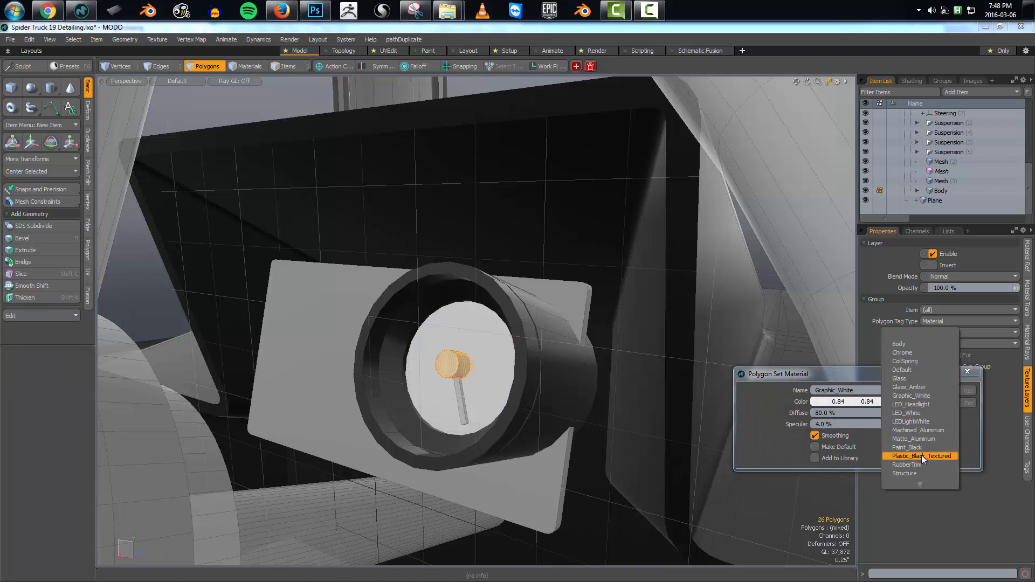
left_click(921, 456)
left_click(945, 392)
key("Escape")
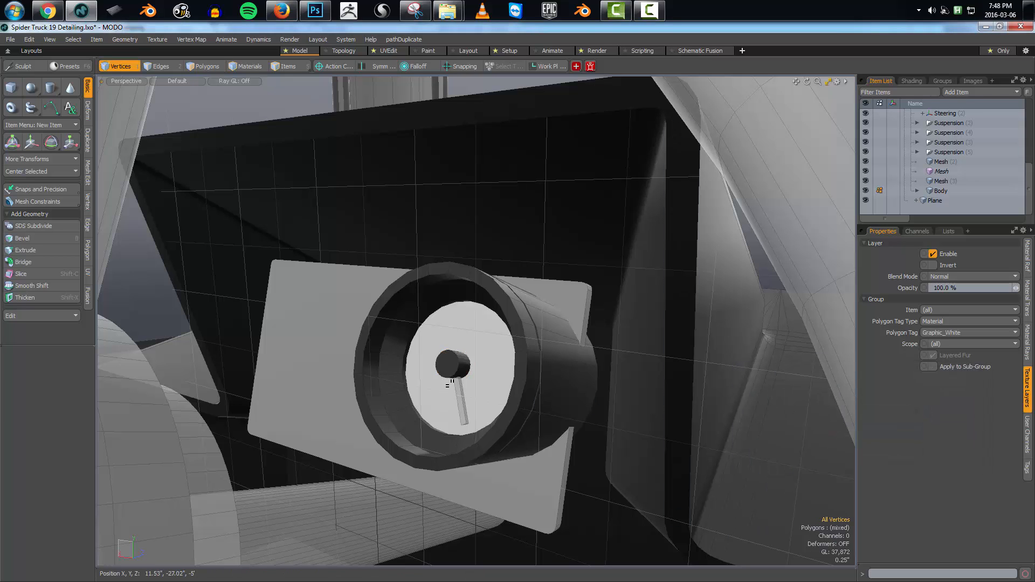
Bevel the front rim edges of the needle hub by about 0.115 inches
left_click(448, 369)
right_click_drag(449, 377, 499, 384, "alt")
key("2")
key("b")
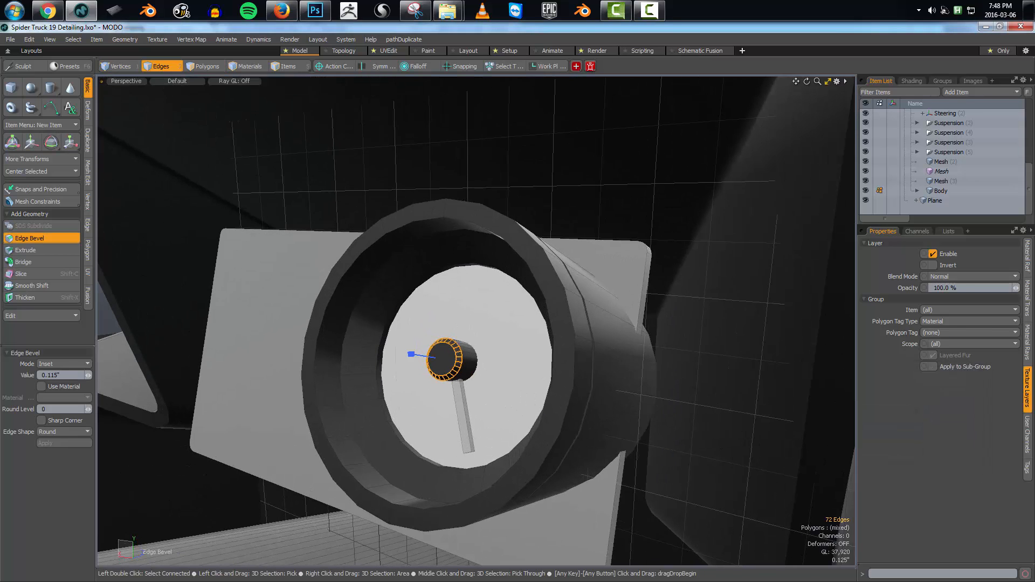
key("1")
Select the whole needle and slide it about 0.1 inches outward along its own length using local axes
key("3")
double_click(460, 395)
key("w")
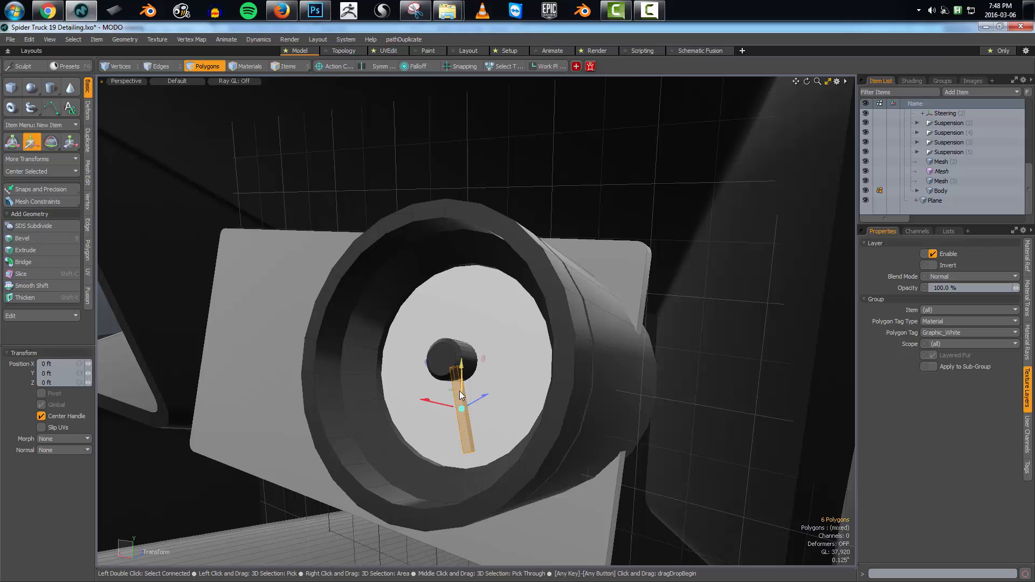
key("alt+a")
left_click_drag(462, 393, 464, 405)
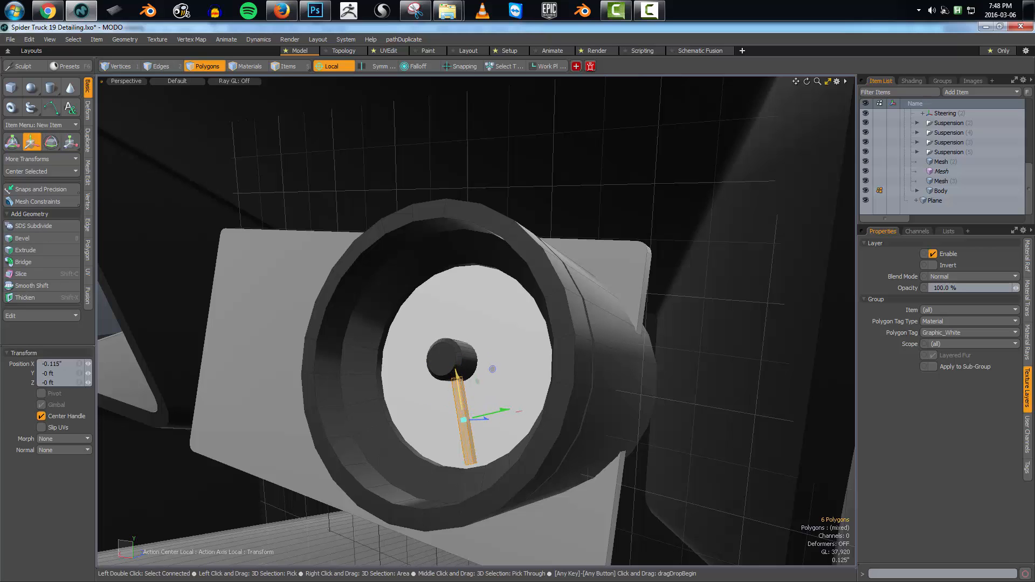
Assign the needle a new red material named Plastic_Red_Clear
key("m")
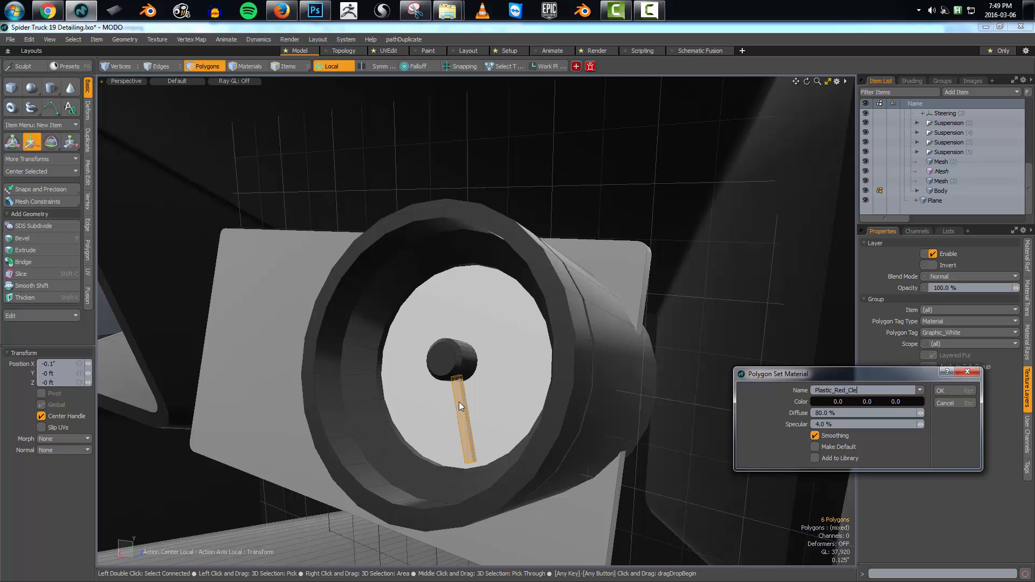
left_click(823, 401)
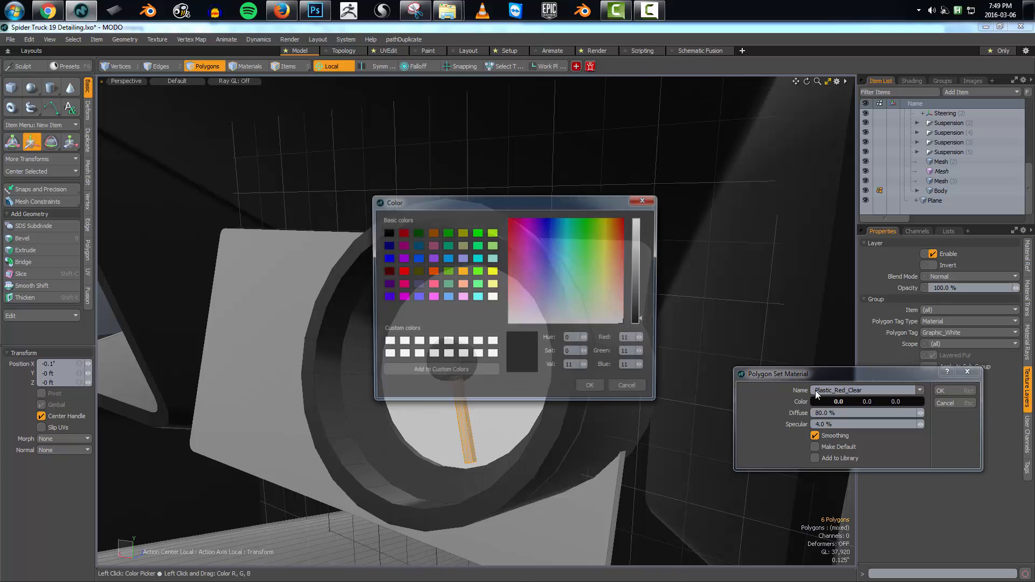
left_click_drag(593, 285, 487, 201)
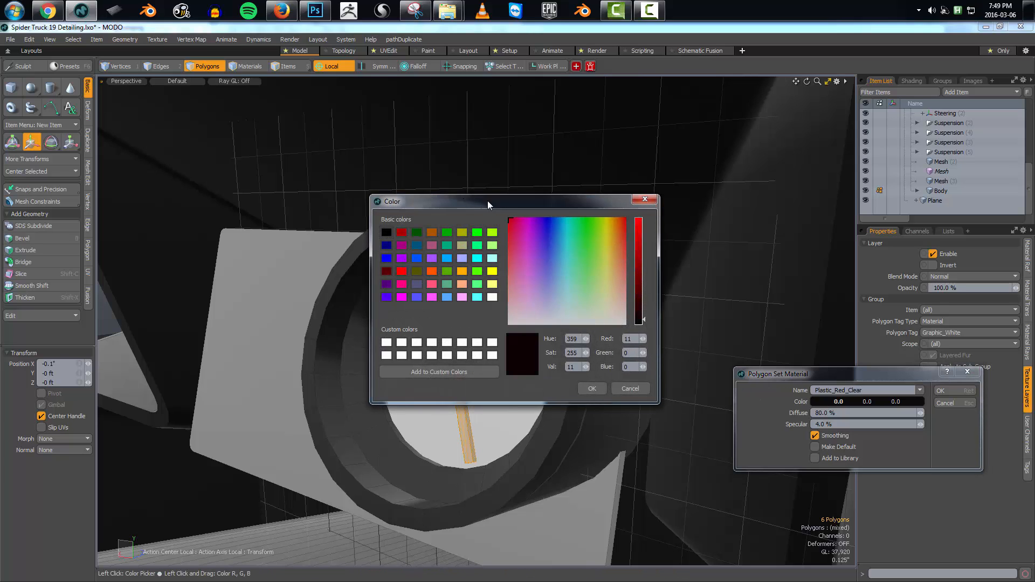
left_click(639, 241)
key("Return")
key("Return")
key("space")
key("space")
Select the complete gauge, including housing, dial, hub and needle, and paste a copy of it in place
left_click_drag(464, 418, 490, 426, "alt")
scroll(481, 418, "down", 3)
key("5")
left_click(511, 406)
key("3")
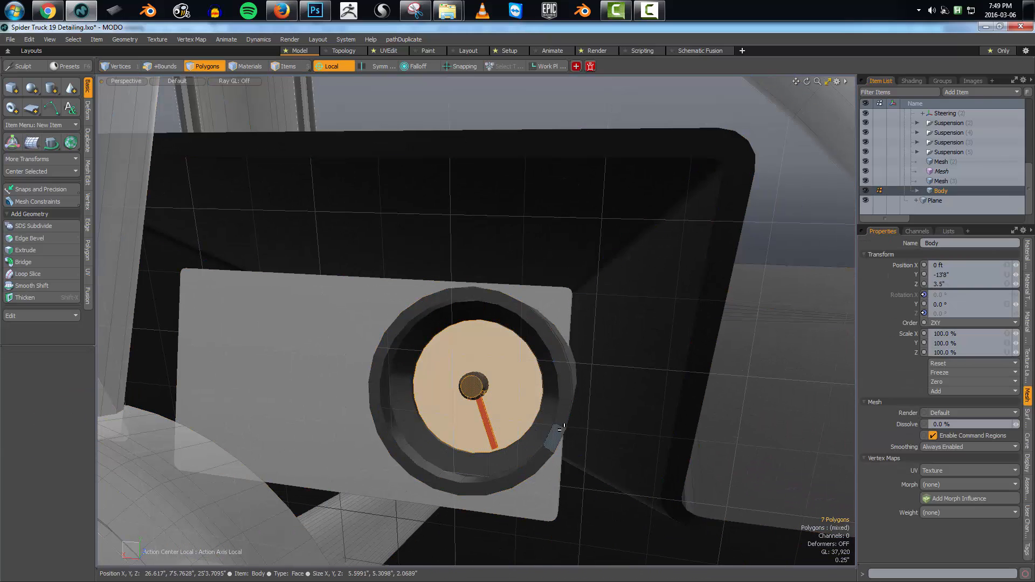
double_click(562, 428, "shift")
left_click_drag(562, 428, 585, 435, "alt")
key("w")
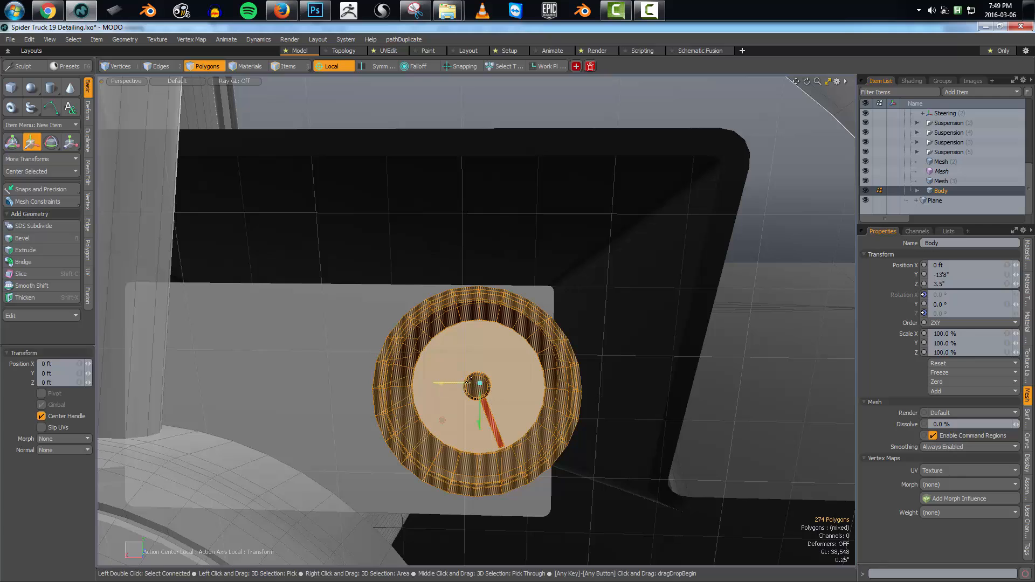
Move the copied gauge about 3.4 inches sideways along X to sit beside the original on the mounting plate
left_click_drag(469, 382, 307, 384)
key("ctrl+z")
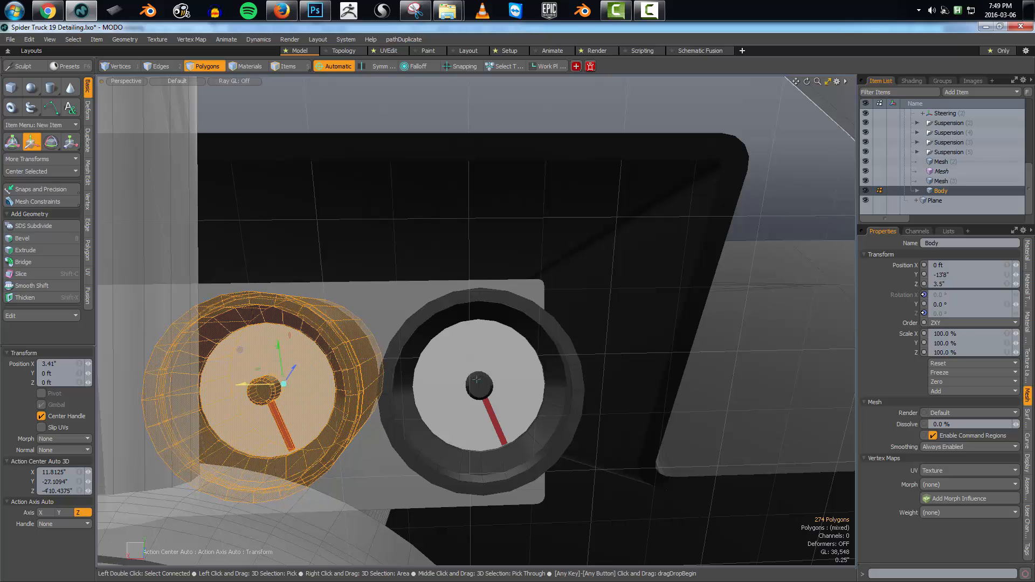
key("q")
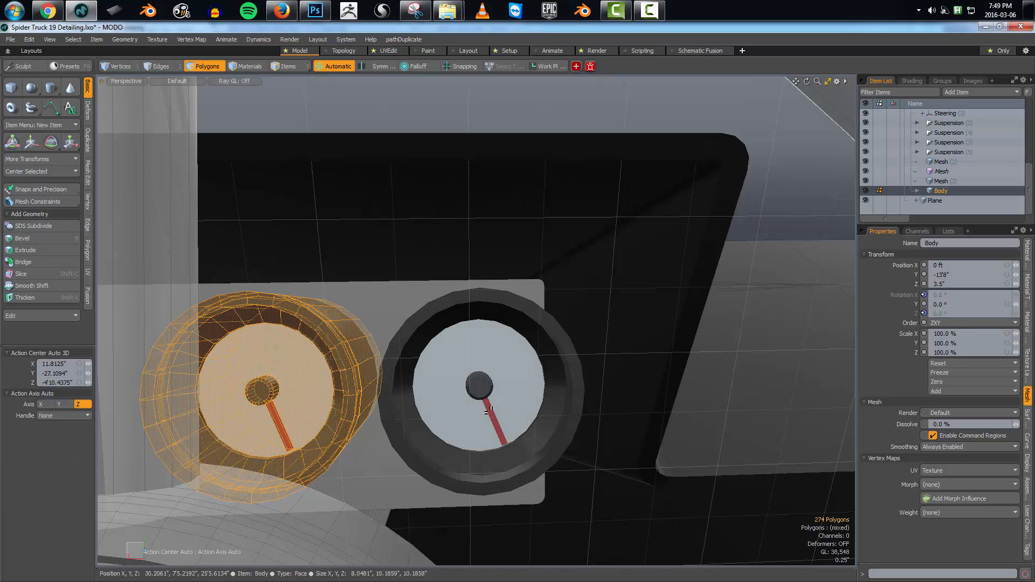
Select both complete gauges with their housings, dials, hubs and needles, leaving the surrounding body panels out of the selection
double_click(277, 420)
left_click_drag(403, 389, 491, 379, "alt")
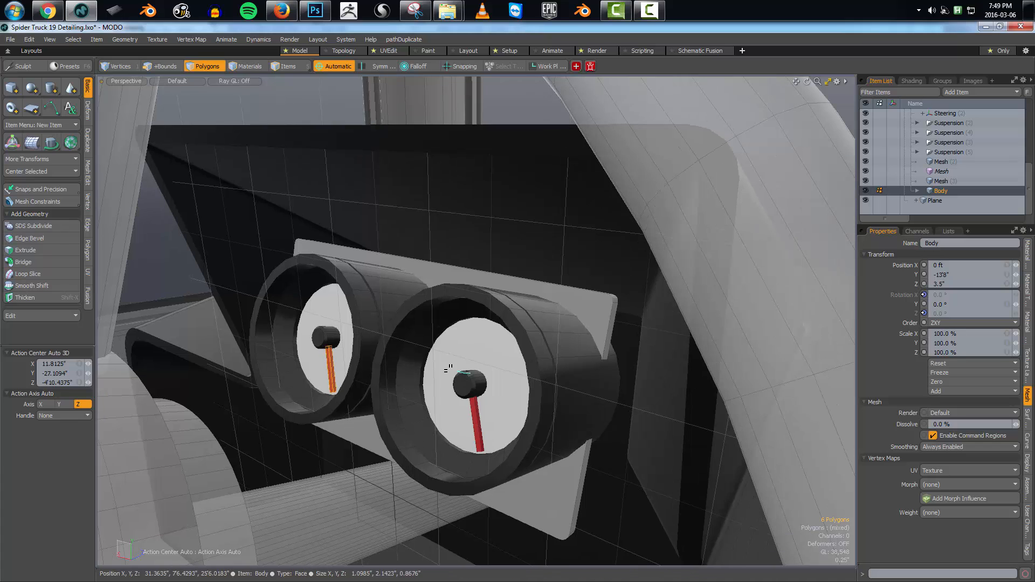
right_click_drag(478, 490, 501, 456, "shift")
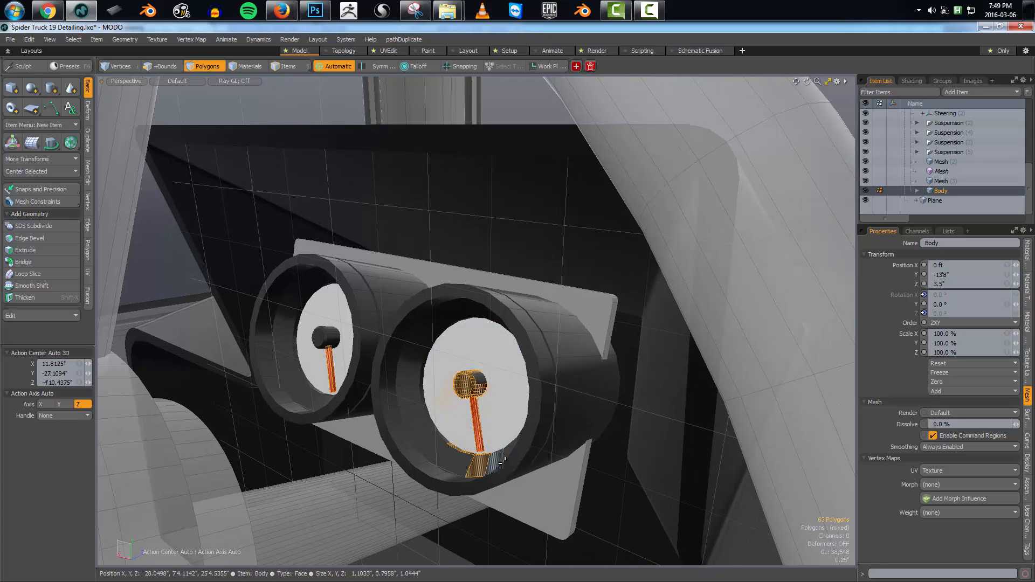
key("bracketright")
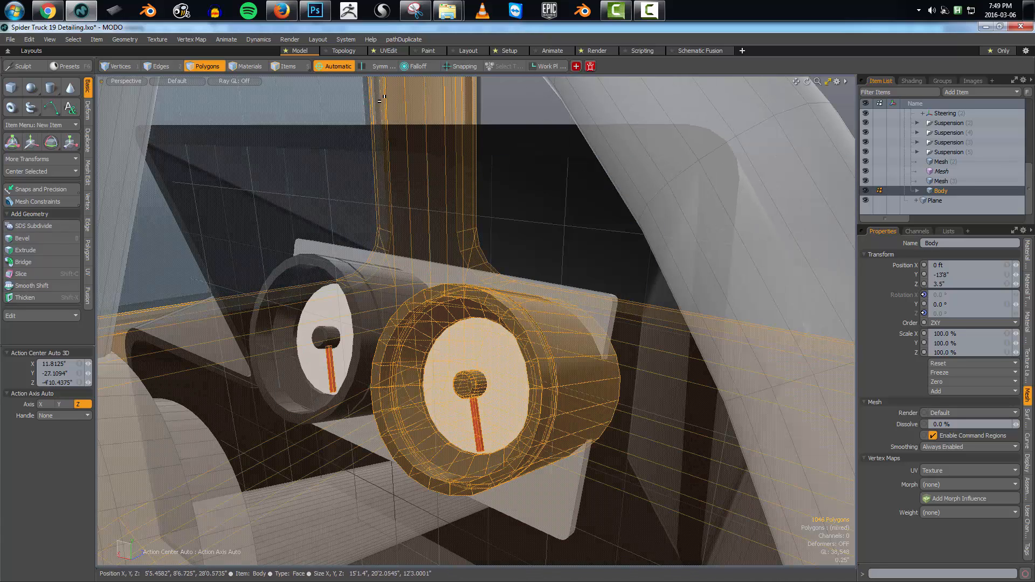
double_click(358, 178, "shift")
double_click(404, 130, "ctrl")
double_click(346, 101, "ctrl")
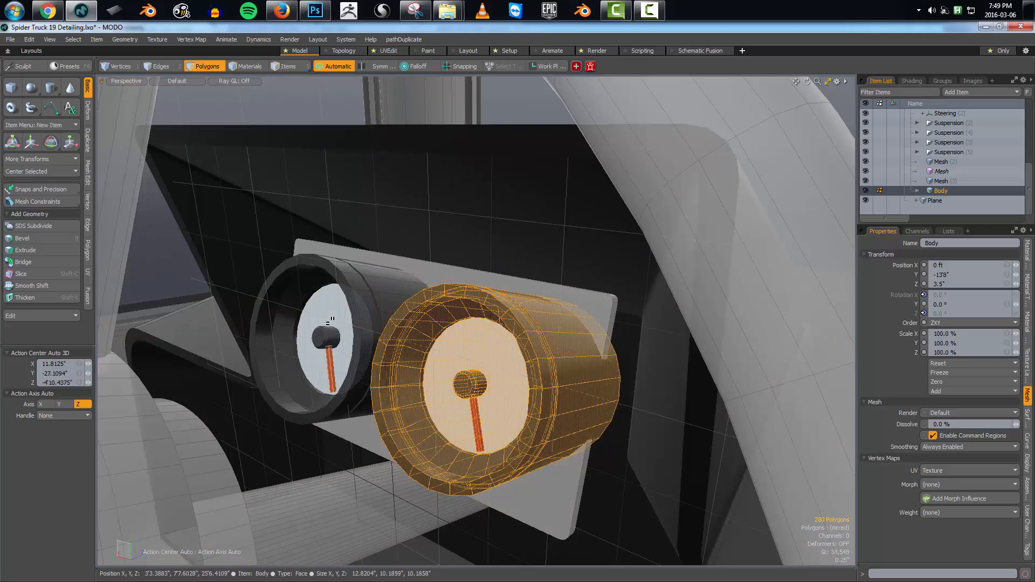
double_click(330, 310, "shift")
double_click(325, 336, "shift")
left_click(365, 314, "shift")
double_click(364, 314, "shift")
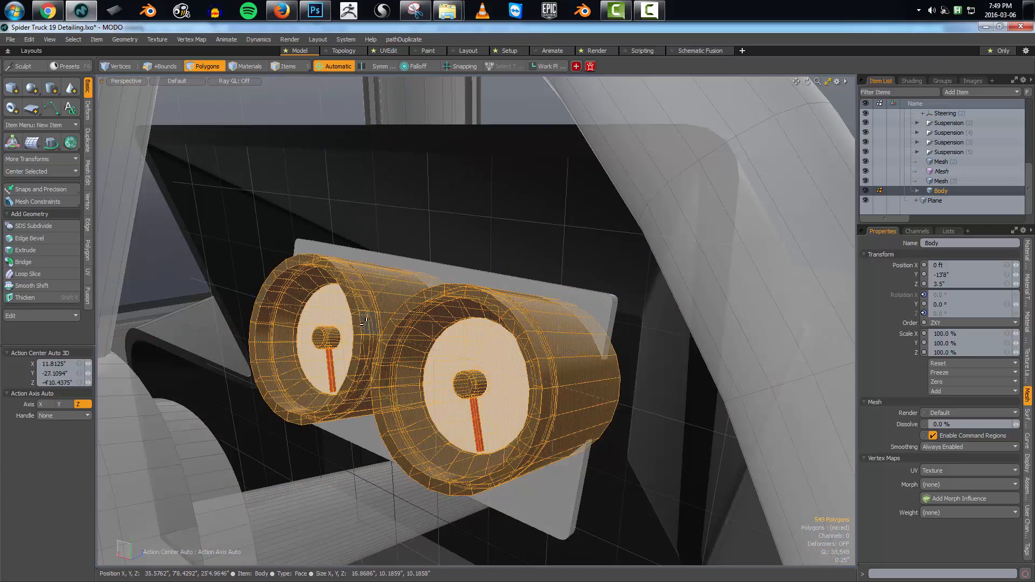
Move both gauges back into the dash hood so their housings sit deeper in the mounting plate, and clear the selection
key("w")
left_click_drag(366, 317, 426, 376, "alt")
scroll(455, 356, "down", 4)
key("r")
left_click_drag(423, 377, 438, 391, "alt")
key("w")
left_click_drag(439, 400, 249, 387)
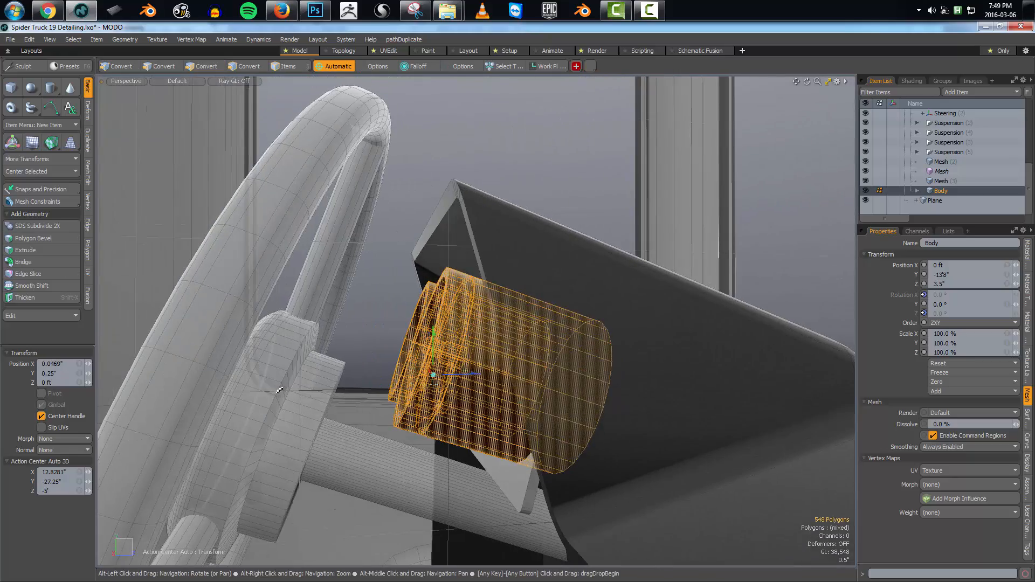
left_click_drag(339, 405, 390, 440)
key("q")
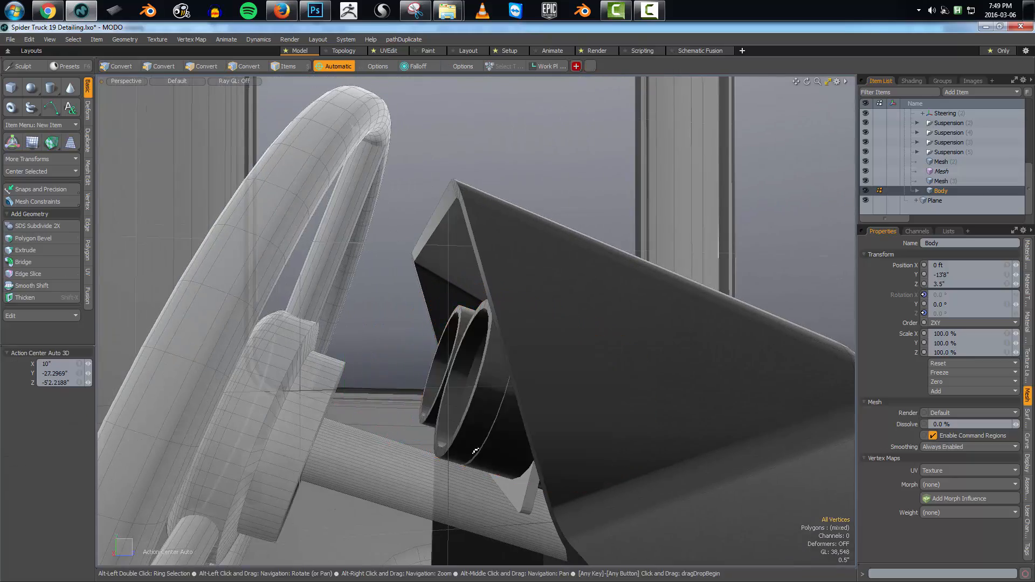
Assign the Plastic_Black_Textured material to the gauge mounting plate
left_click_drag(478, 451, 533, 475, "alt")
double_click(530, 485)
key("m")
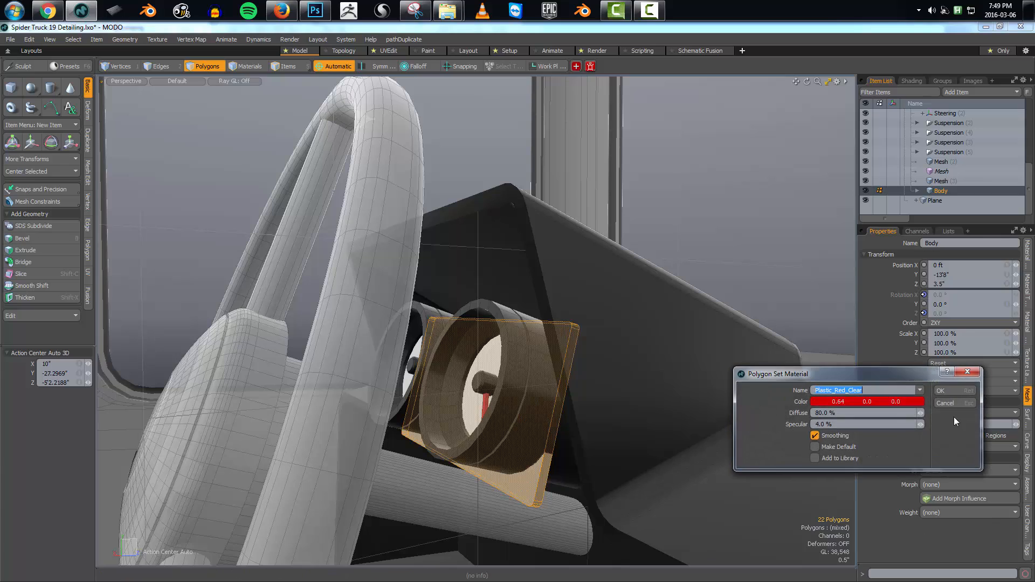
left_click(920, 390)
left_click(926, 384)
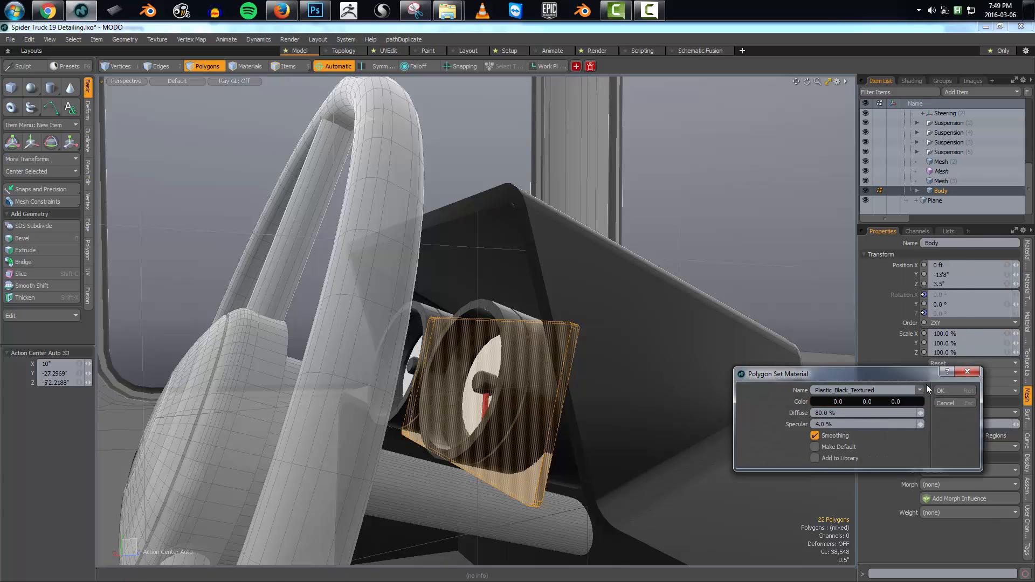
key("Return")
Move the gauge mounting plate about -0.3 inch in X and 0.36 inch in Y inside the dash hood
key("w")
left_click_drag(510, 462, 600, 512, "alt")
key("space")
key("space")
key("space")
key("space")
key("r")
key("w")
mouse_move(520, 488)
left_mouse_down()
mouse_move(536, 488)
mouse_move(525, 489)
left_mouse_up()
left_click_drag(426, 483, 464, 404, "alt")
key("w")
mouse_move(465, 404)
left_mouse_down("alt")
mouse_move(463, 375)
mouse_move(478, 426)
mouse_move(453, 413)
mouse_move(461, 399)
left_mouse_up("alt")
left_click_drag(461, 400, 350, 425, "alt")
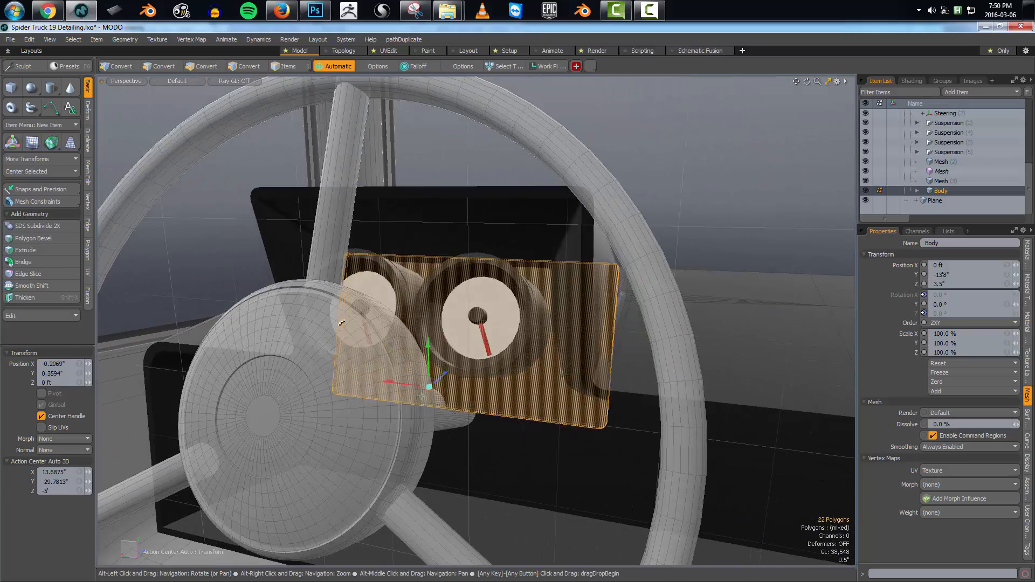
Select the vertices at one end of the gauge mounting plate and move them sideways to refit its width to the dash hood
key("space")
key("space")
right_click_drag(186, 416, 372, 437, "ctrl")
key("w")
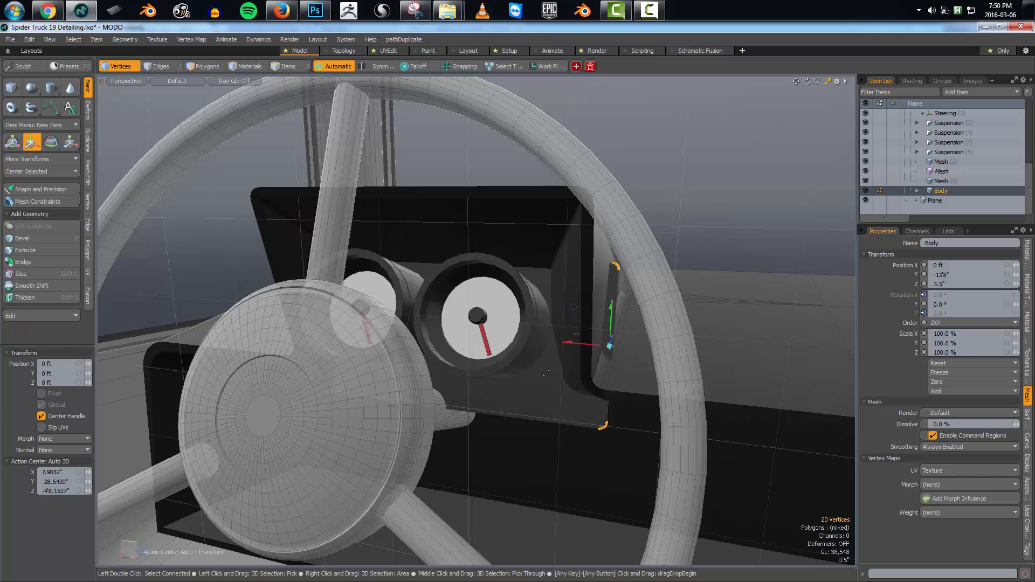
key("space")
mouse_move(610, 346)
left_mouse_down()
mouse_move(562, 338)
mouse_move(582, 386)
mouse_move(615, 404)
mouse_move(655, 351)
left_mouse_up()
left_click(581, 362)
Select the vertices along the mounting plate's lower edge and raise them about 1.25 inches using the element action center
key("3")
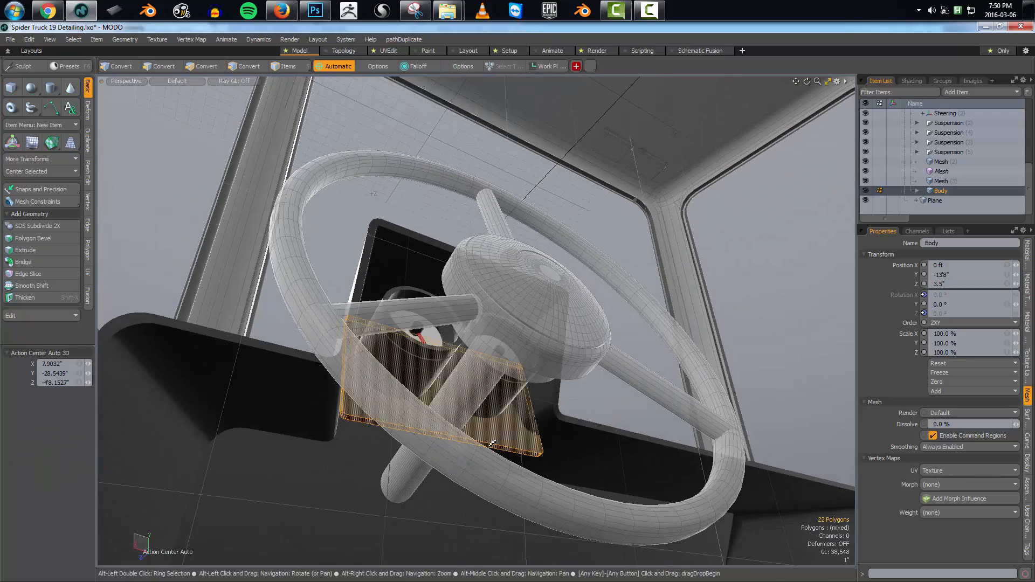
key("alt+1")
left_click_drag(448, 337, 391, 330, "alt")
right_click_drag(308, 305, 342, 361, "ctrl")
right_click_drag(593, 325, 593, 323, "ctrl")
mouse_move(572, 345)
left_mouse_down("alt")
mouse_move(550, 299)
mouse_move(499, 293)
left_mouse_up("alt")
key("w")
key("alt+e")
left_click(415, 414)
mouse_move(415, 413)
left_mouse_down("alt")
mouse_move(420, 424)
mouse_move(437, 349)
mouse_move(391, 398)
left_mouse_up("alt")
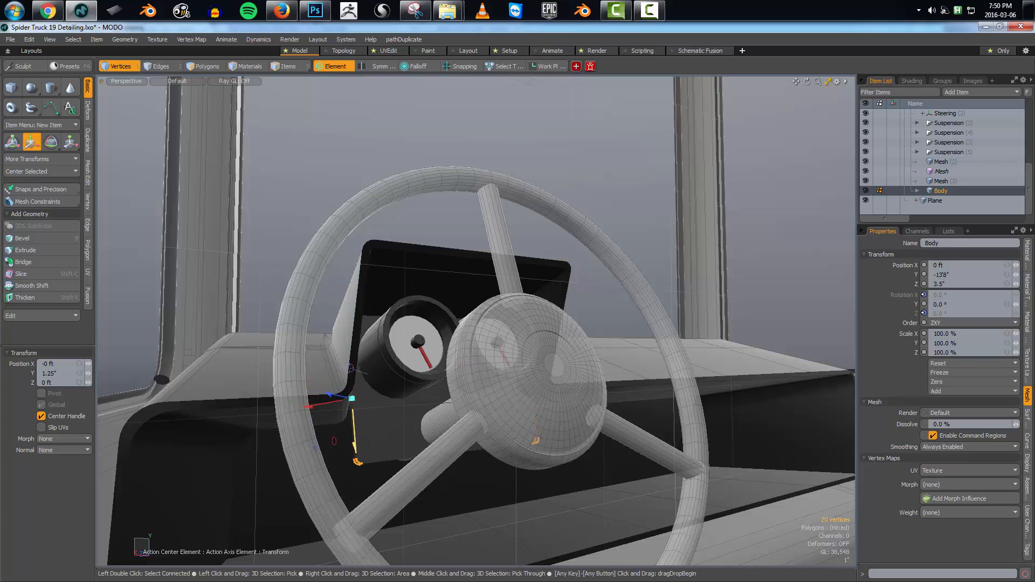
left_click_drag(354, 446, 356, 455)
key("q")
key("3")
left_click_drag(413, 416, 472, 413, "alt")
double_click(474, 418)
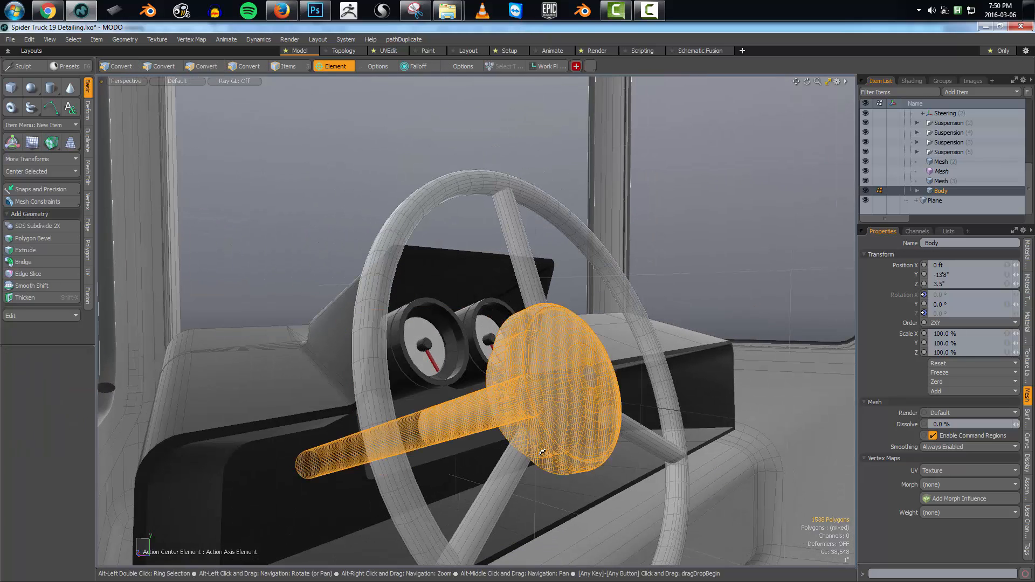
left_click_drag(542, 452, 539, 360, "alt")
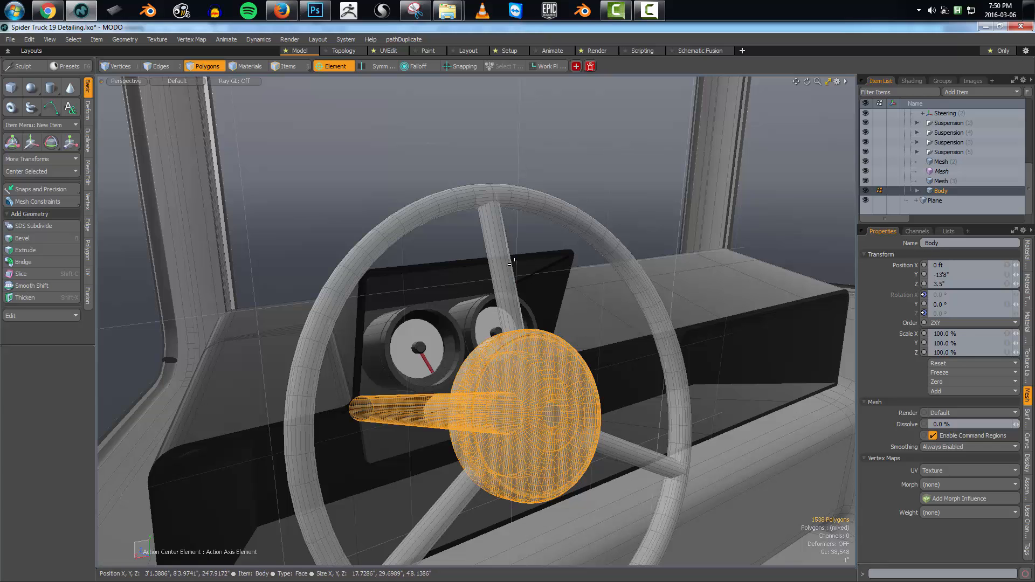
key("2")
key("3")
left_click(506, 200, "shift")
left_click_drag(612, 384, 610, 360, "alt")
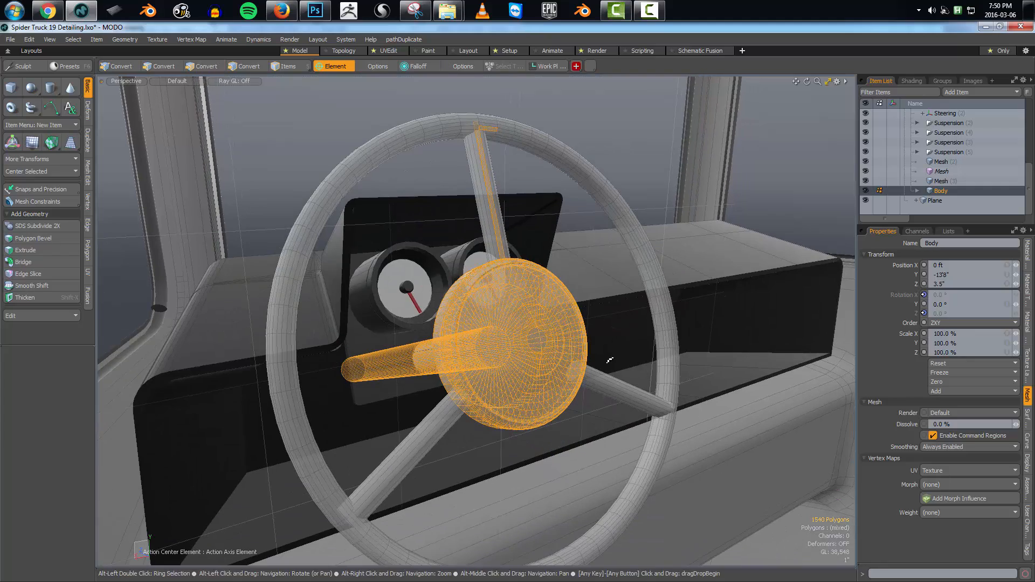
key("2")
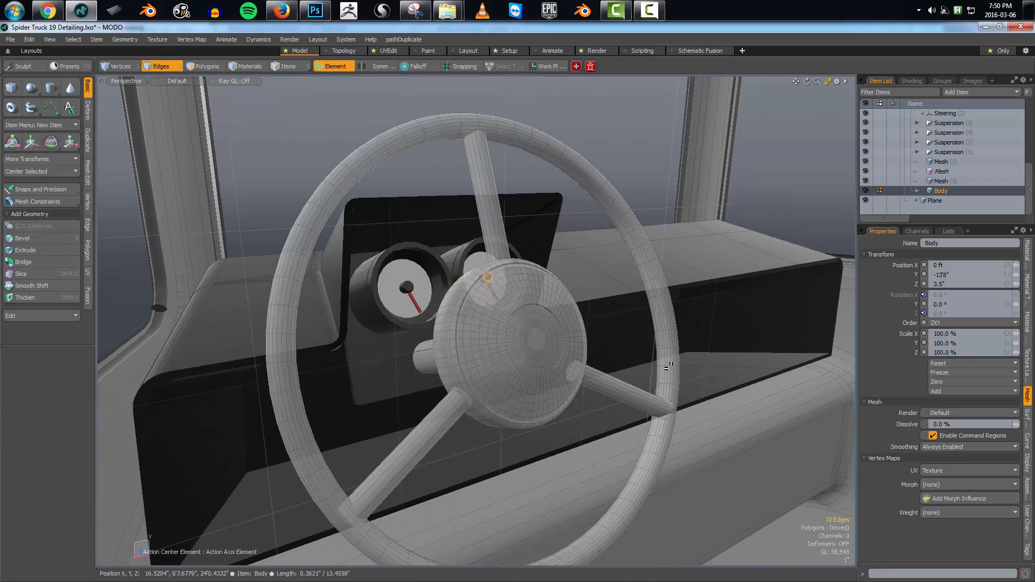
Try to pattern-select alternate edges around the steering wheel rim
left_click(669, 367)
scroll(669, 367, "up", 4)
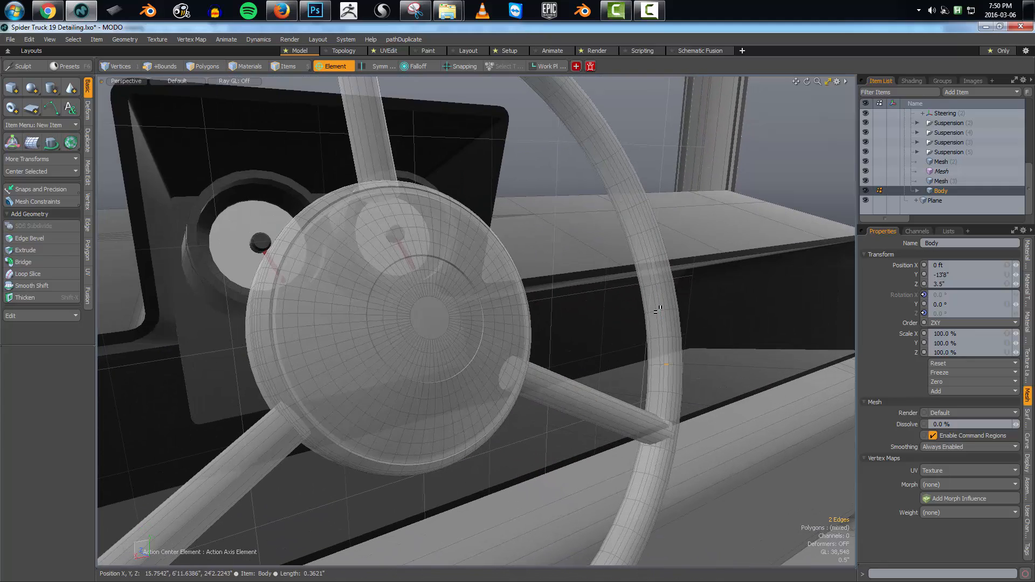
scroll(657, 311, "down", 4)
key("shift+Up")
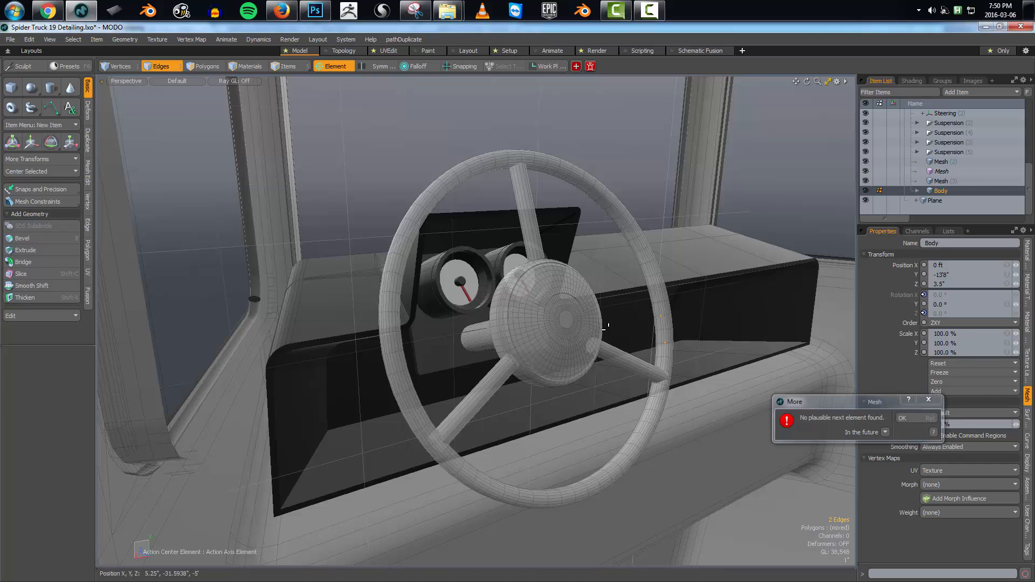
scroll(606, 328, "up", 4)
left_click(745, 417)
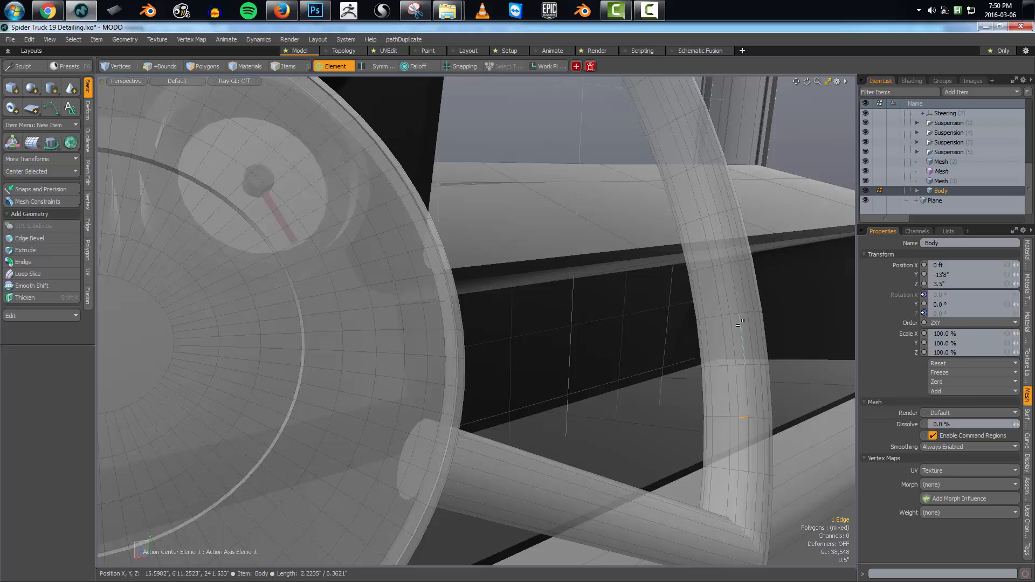
left_click(733, 313, "shift")
scroll(734, 313, "down", 5)
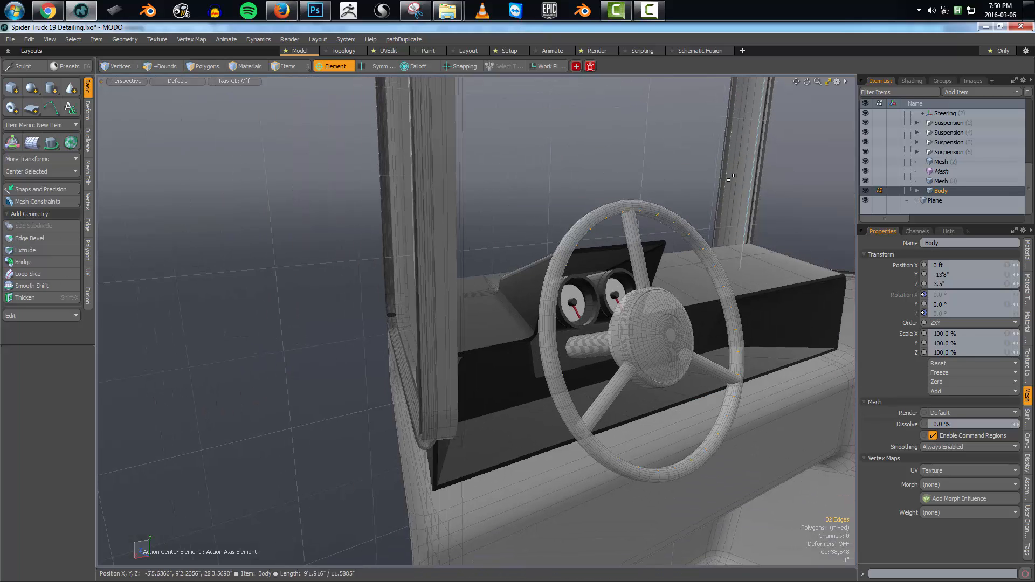
Try scaling the alternating edge loops of the rim with the local action center, undo it and clear the selection
key("l")
key("r")
left_click_drag(686, 226, 681, 332, "alt")
key("alt+l")
key("ctrl+z")
key("space")
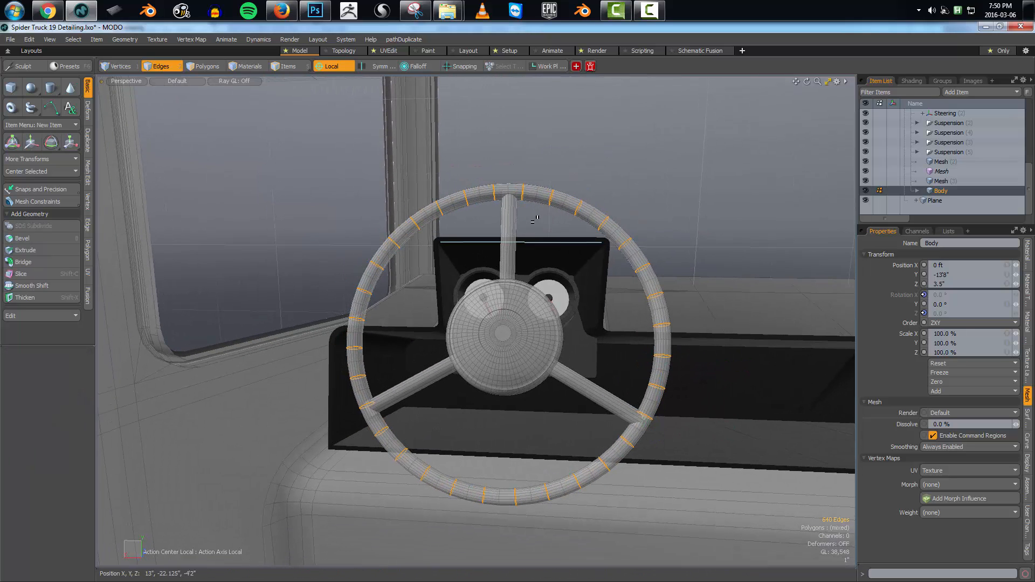
left_click(557, 236)
Select every second cross-section edge loop around the whole steering wheel rim
left_click_drag(665, 289, 691, 280, "alt")
scroll(692, 269, "up", 2)
left_click(693, 264)
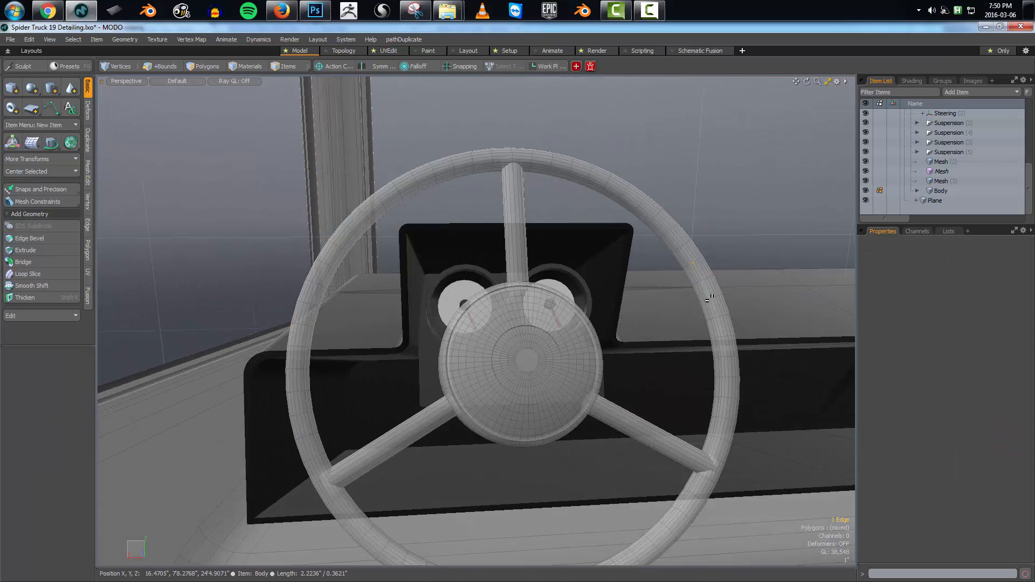
key("2")
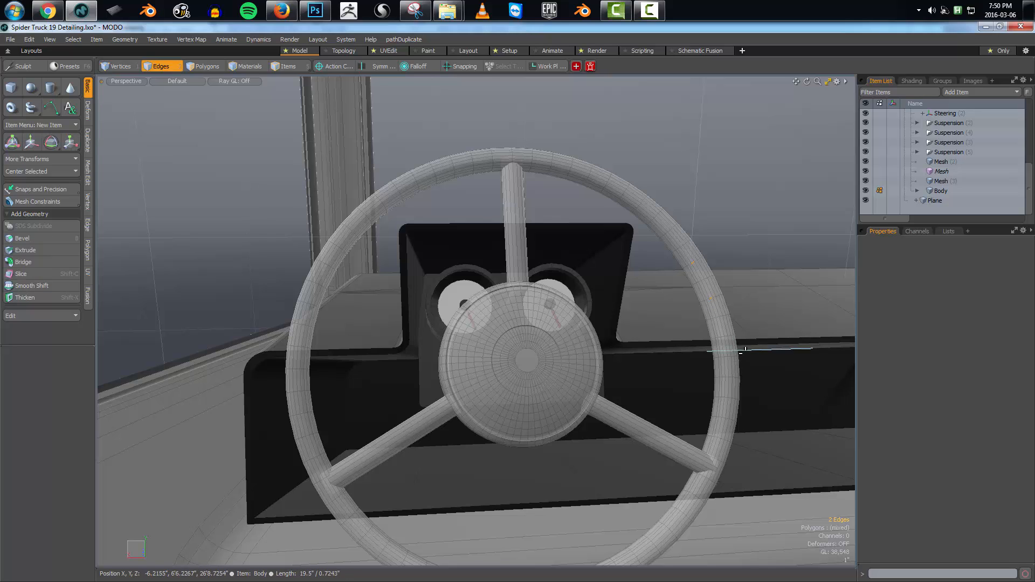
key("Up")
key("Up")
key("Up")
key("Up")
key("Up")
key("Up")
key("Up")
key("Up")
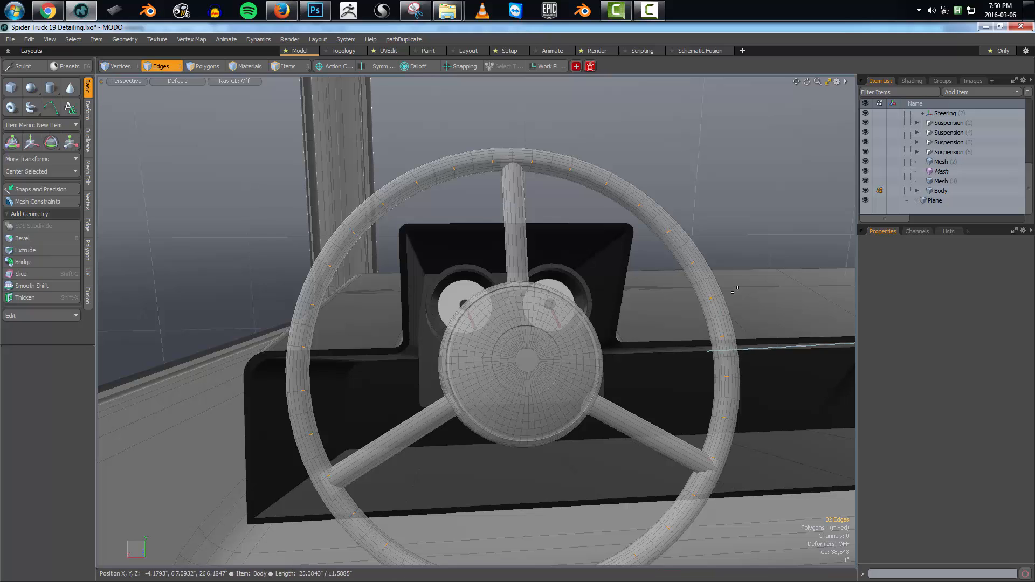
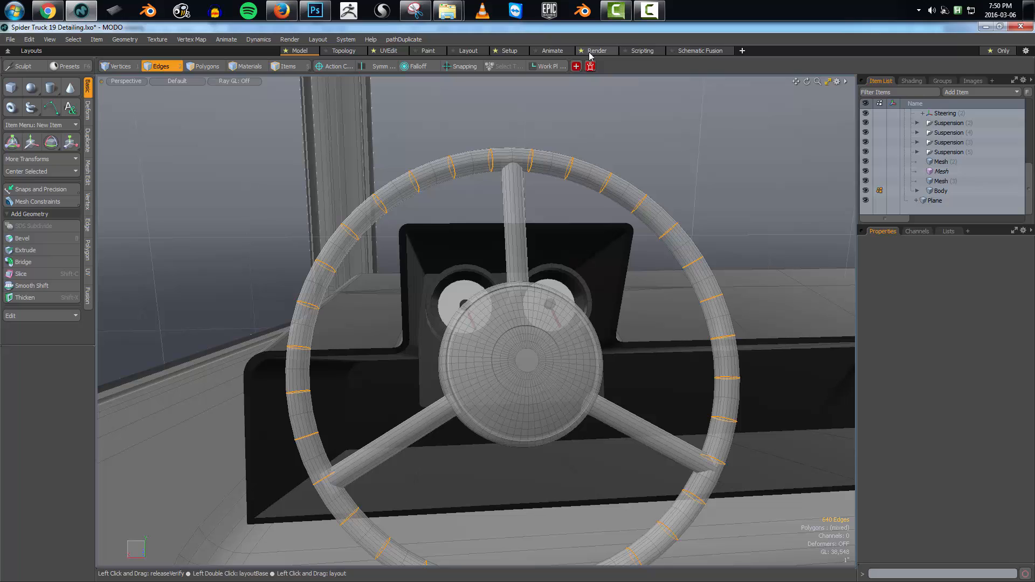
Scale the selected rim loops to 73% in X and Y with a Z-axis cylindrical falloff centred on the wheel, forming finger grips
left_click(416, 67)
left_click(419, 82)
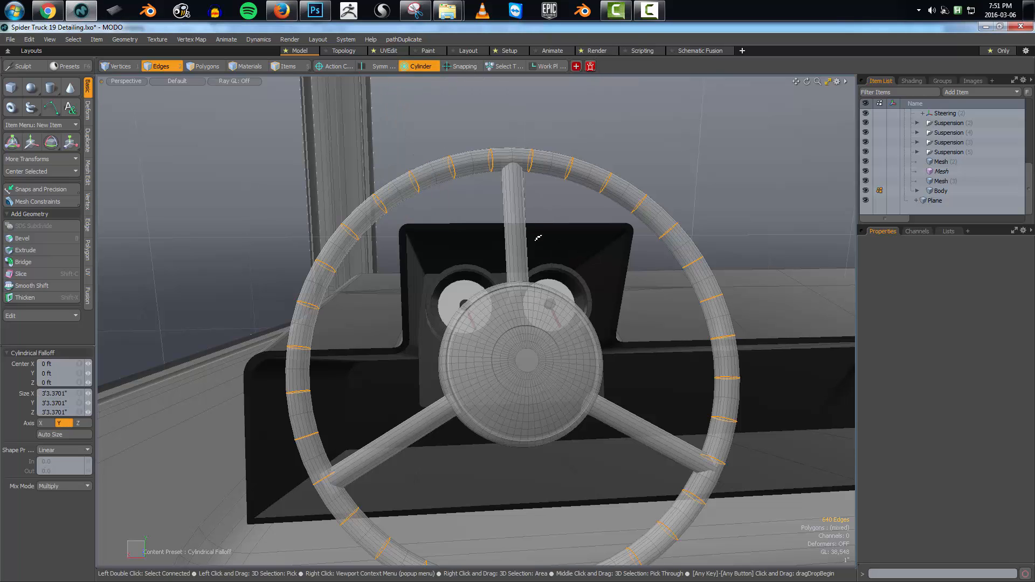
left_click_drag(536, 231, 529, 294, "alt")
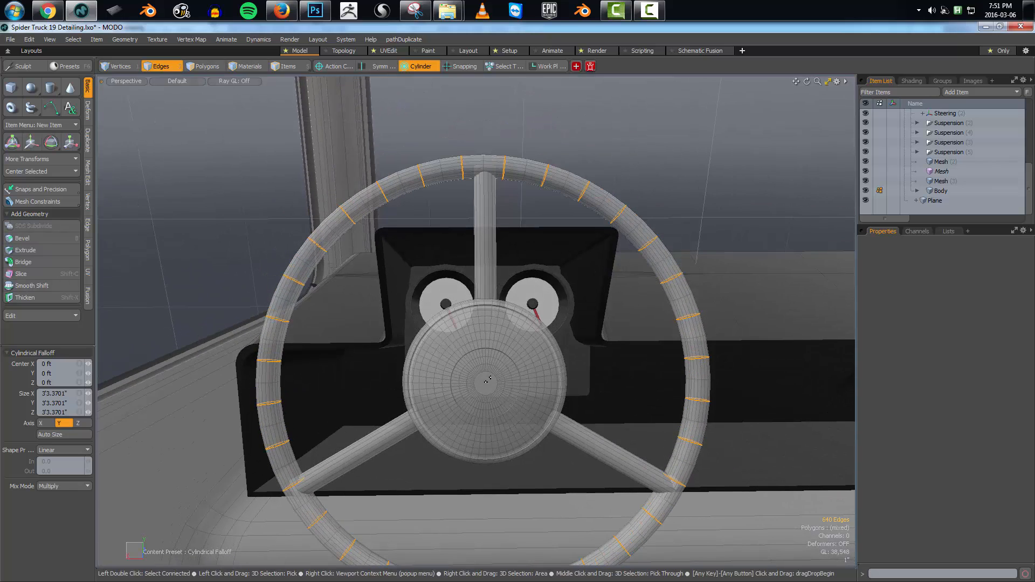
key("y")
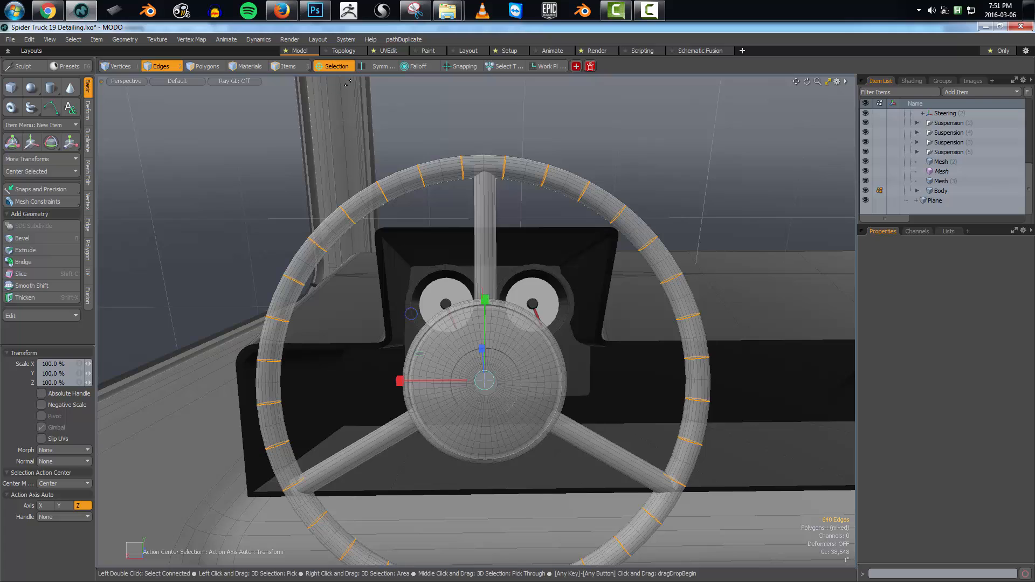
left_click(427, 67)
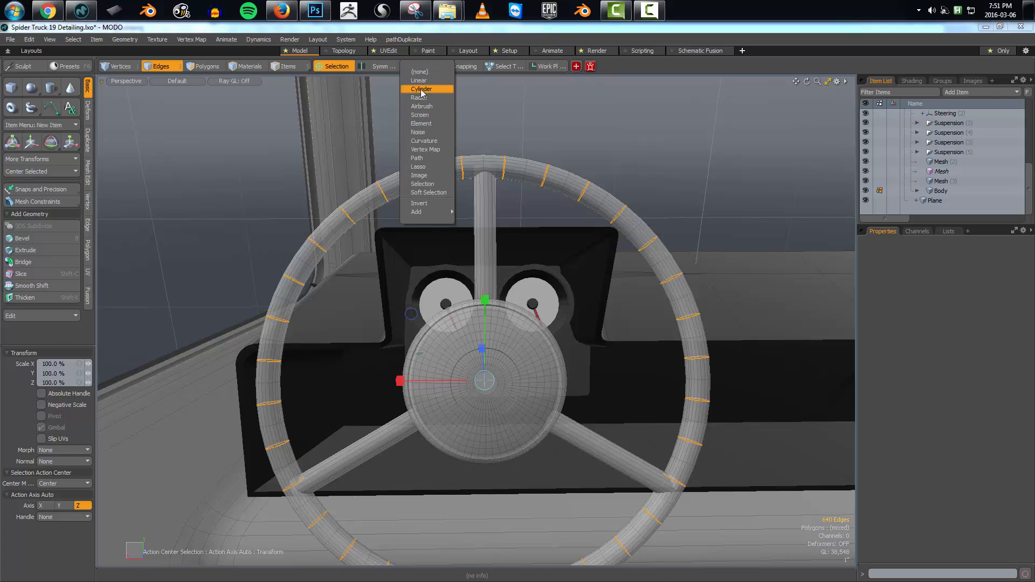
left_click(421, 90)
left_click_drag(485, 259, 450, 237, "alt")
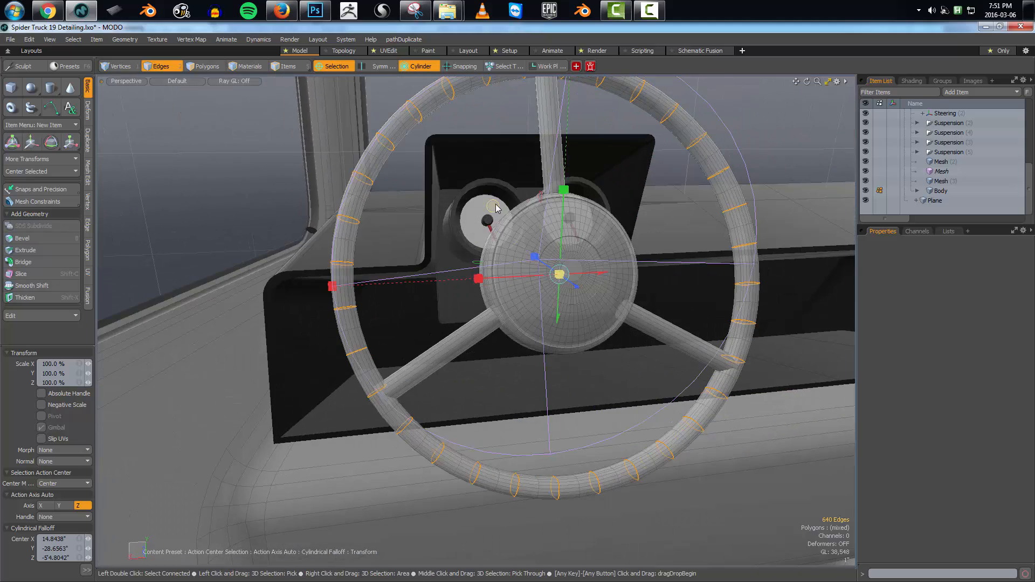
mouse_move(492, 206)
left_mouse_down()
mouse_move(405, 224)
mouse_move(417, 242)
left_mouse_up()
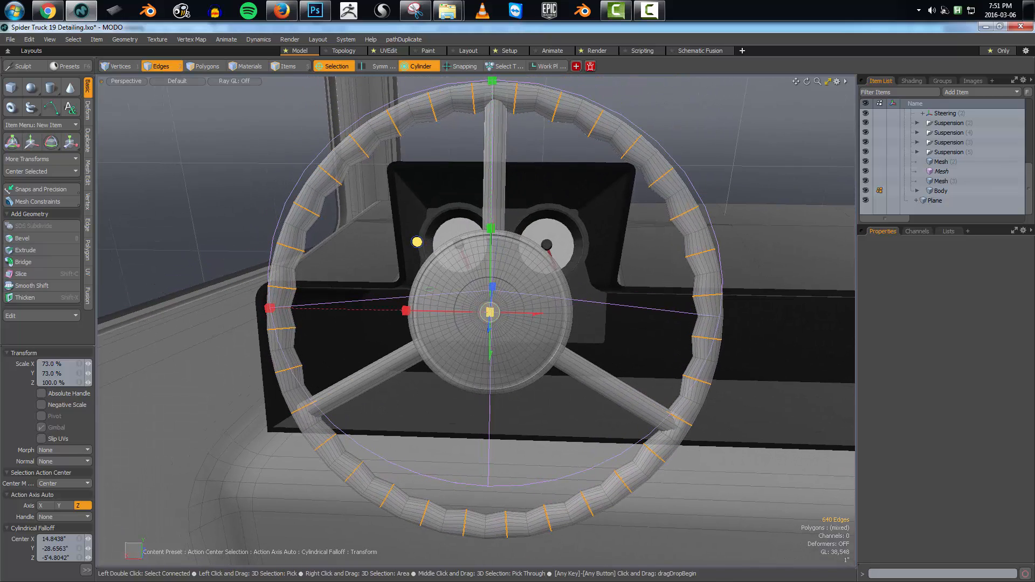
Convert the entire steering wheel rim to a subdivision surface
key("space")
key("space")
double_click(663, 185)
key("Tab")
key("space")
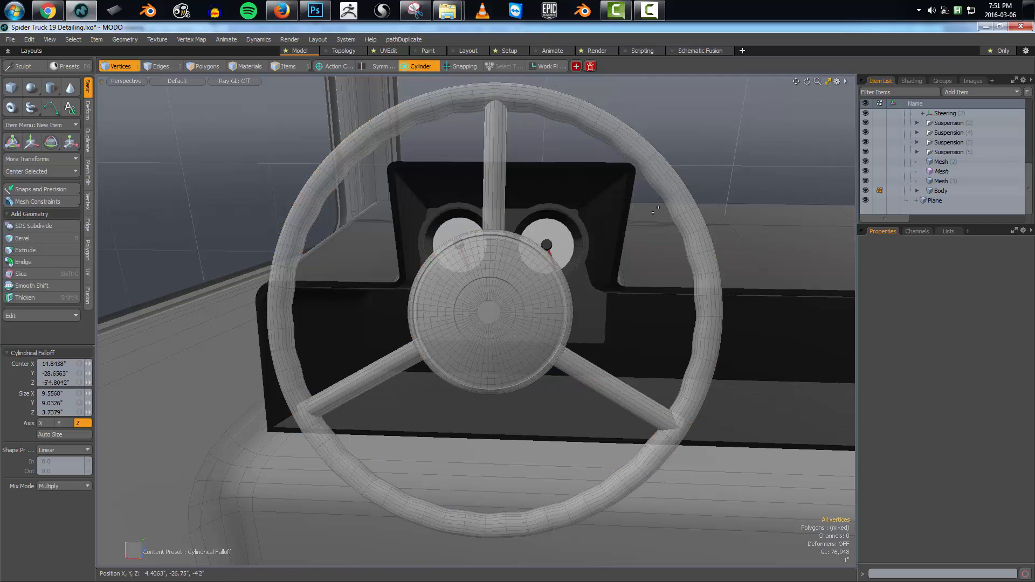
Deepen the finger grips by scaling the alternate rim loops to about 48.5% in X and Y with the cylindrical falloff
left_click_drag(657, 208, 631, 216, "alt")
key("2")
key("y")
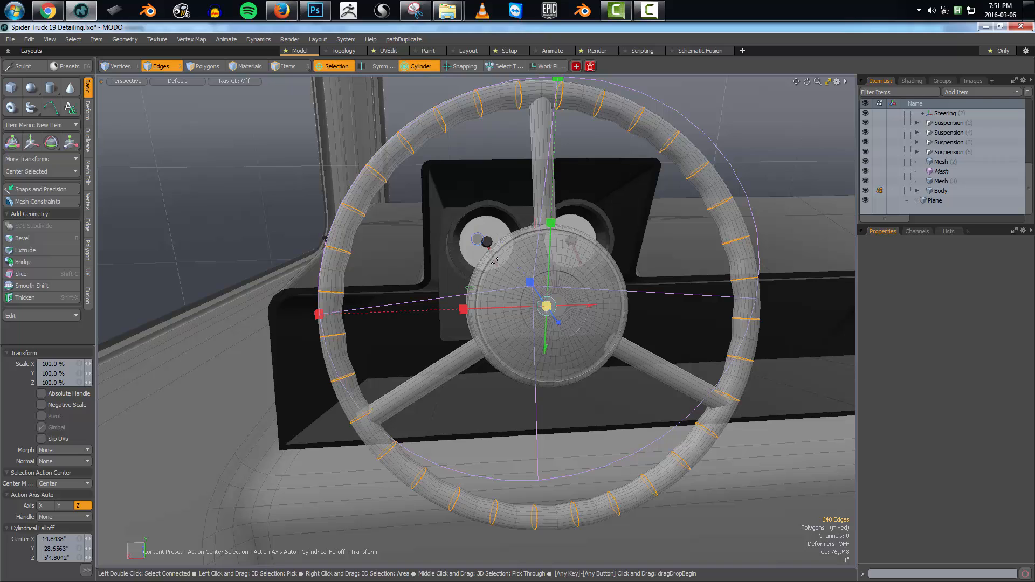
left_click_drag(477, 239, 467, 239)
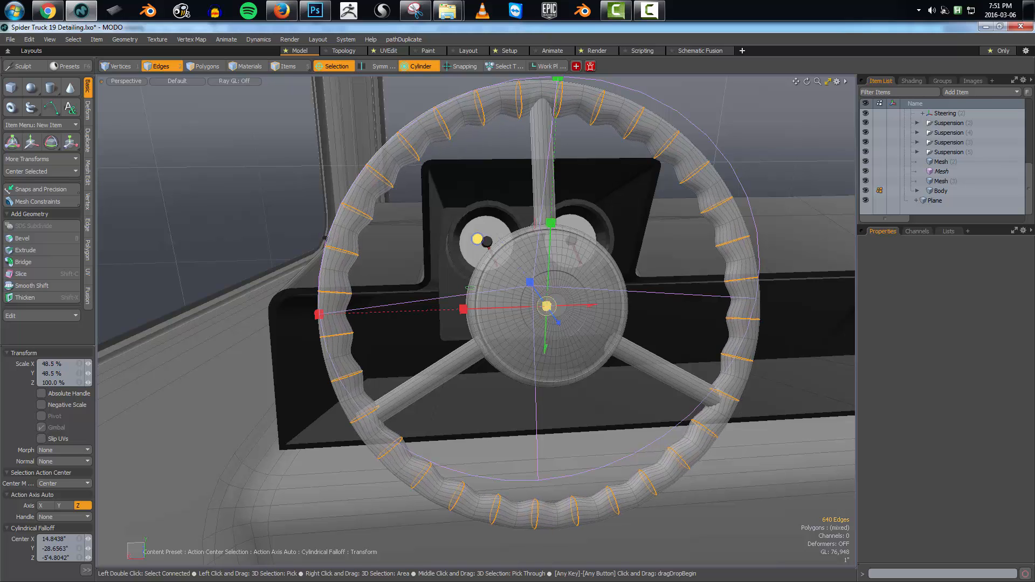
key("shift+Tab")
key("shift+Tab")
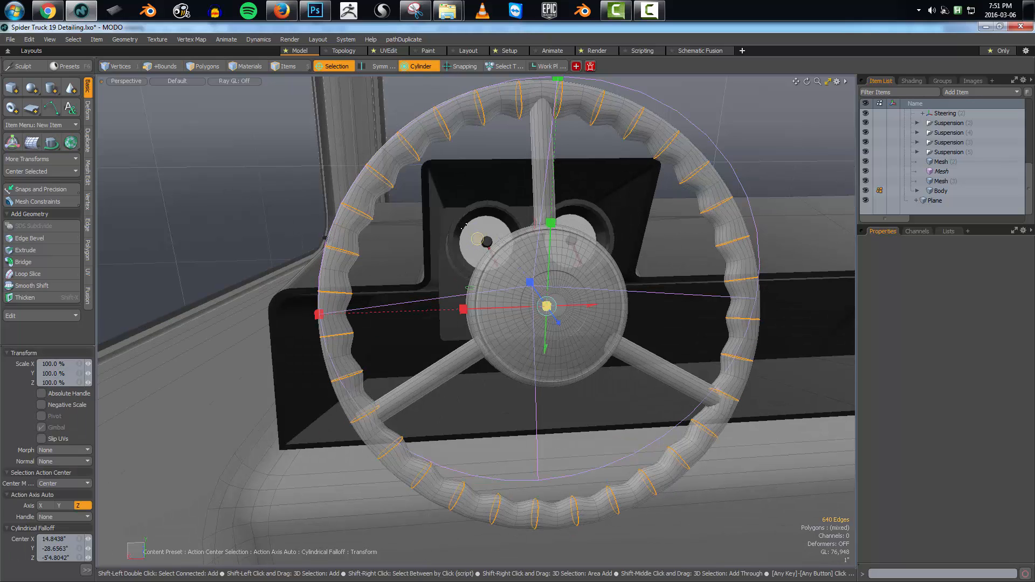
left_click_drag(482, 243, 459, 276)
key("space")
key("space")
Select the complete steering wheel with rim, spokes, hub and column, and assign it the Plastic_Black_Textured material
double_click(510, 143)
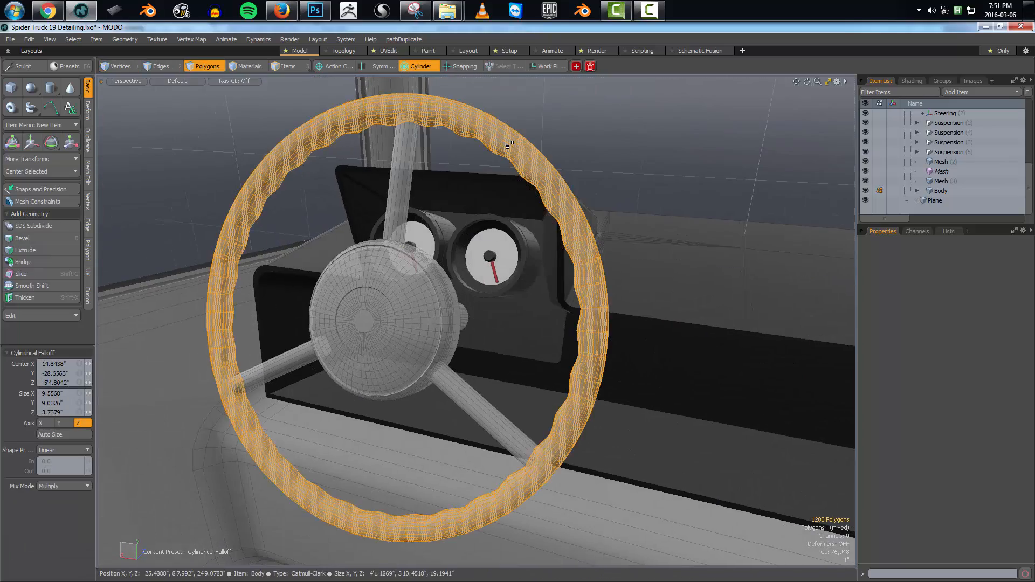
key("space")
left_click_drag(508, 164, 420, 286, "alt")
key("shift+a")
scroll(474, 263, "down", 10)
scroll(480, 246, "up", 3)
scroll(485, 246, "up", 2)
key("space")
key("space")
left_click(417, 290, "shift")
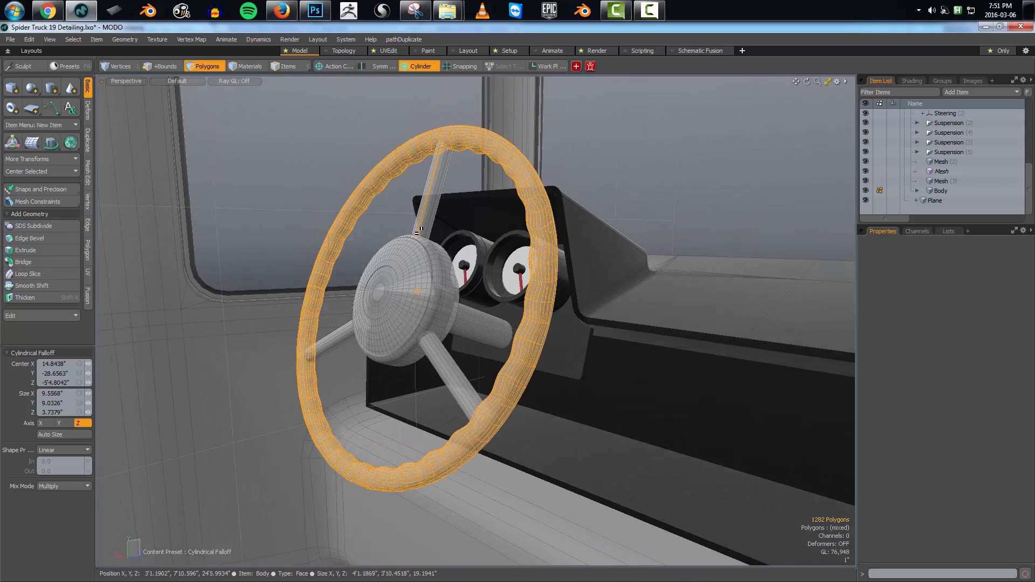
double_click(339, 337, "shift")
key("m")
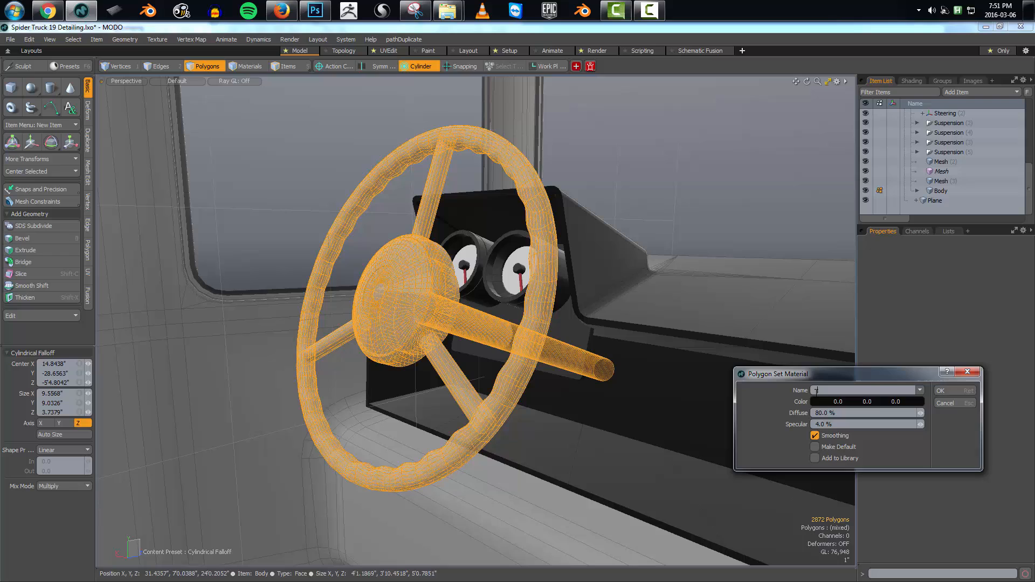
left_click(920, 391)
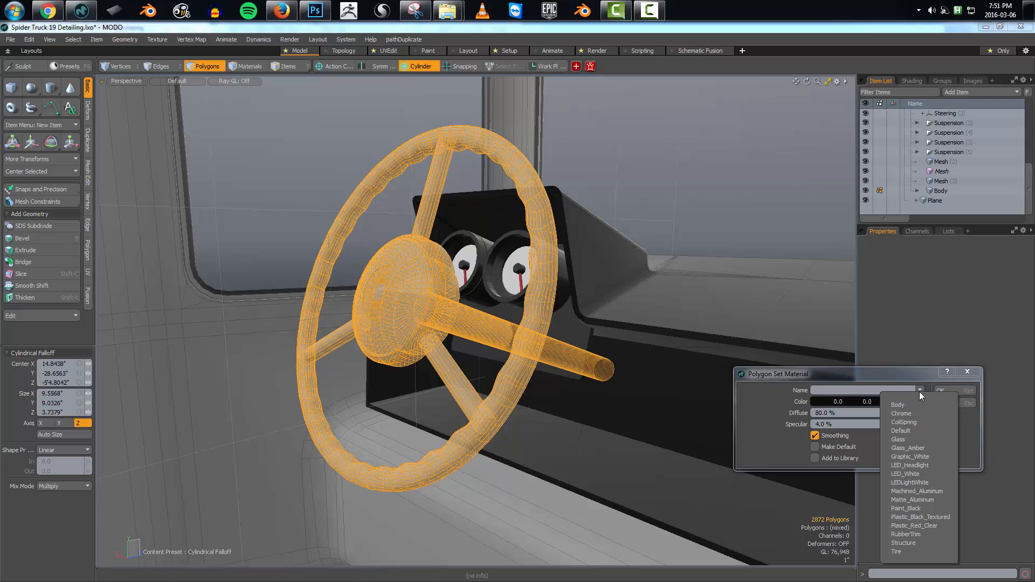
left_click(917, 518)
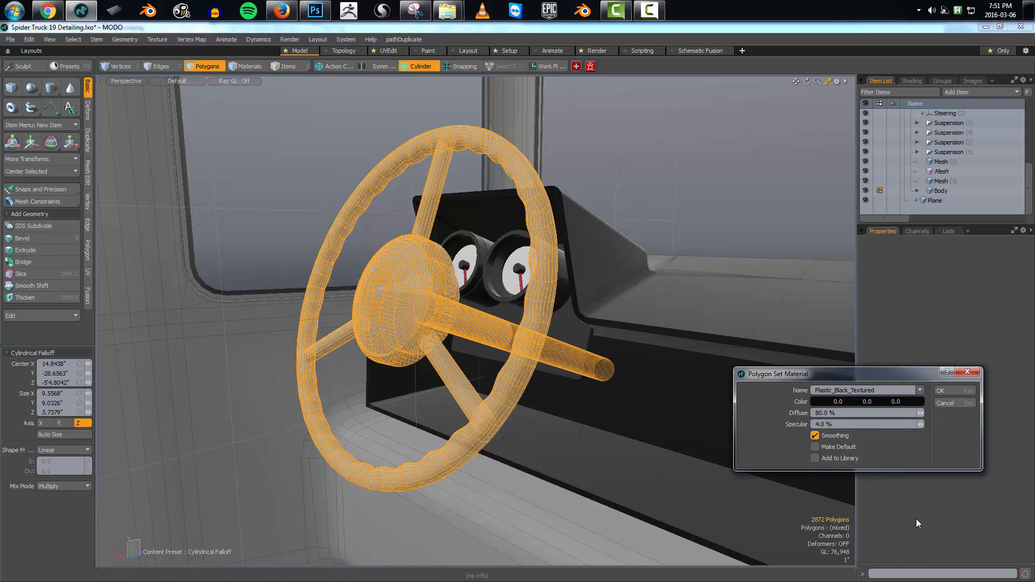
key("Return")
key("1")
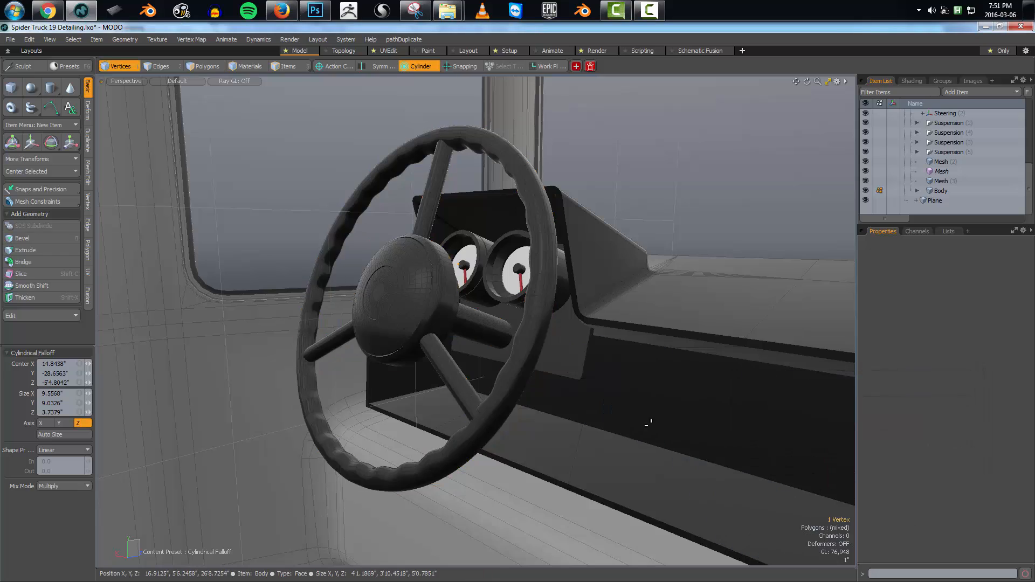
Rotate the complete steering wheel and column slightly to adjust their tilt toward the dashboard
left_click_drag(649, 424, 466, 326, "alt")
key("3")
key("w")
key("Escape")
key("Escape")
key("w")
key("e")
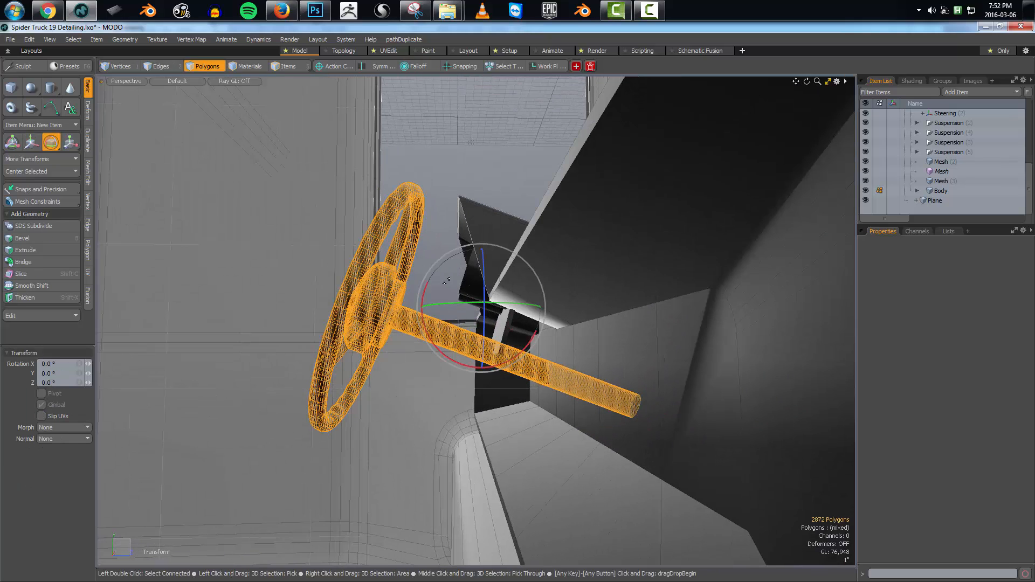
left_click_drag(426, 289, 424, 299)
key("space")
key("space")
left_click_drag(423, 299, 499, 343, "alt")
scroll(531, 346, "down", 2)
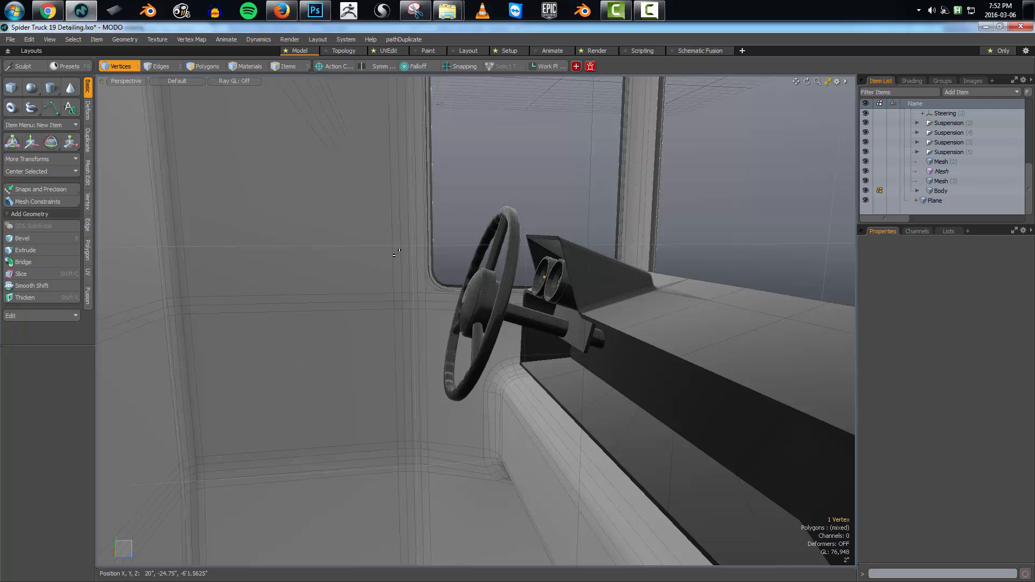
Save the scene as a new file named "Spider Truck 20_Interior.lxo"
key("ctrl+shift+s")
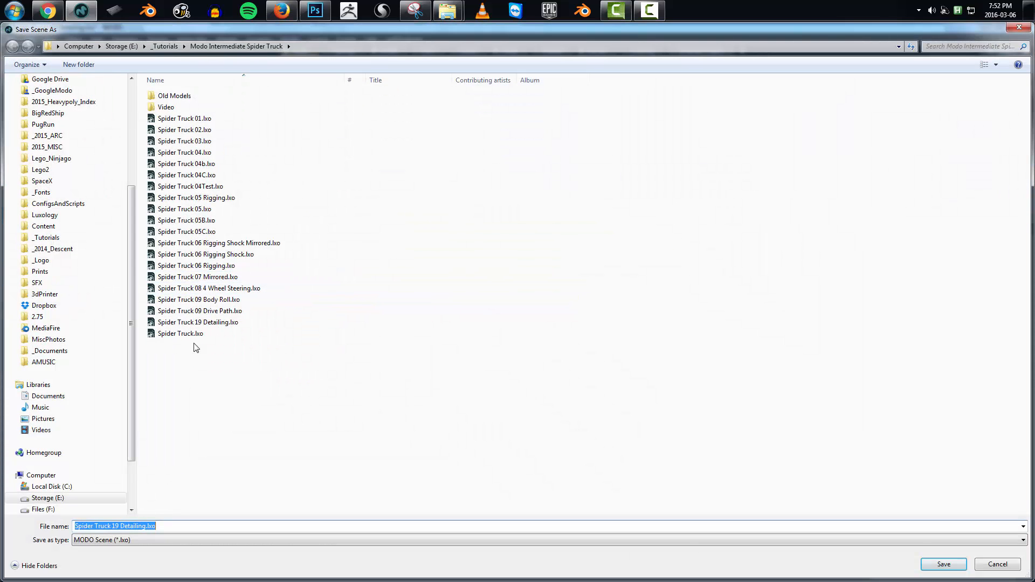
type("_Interior")
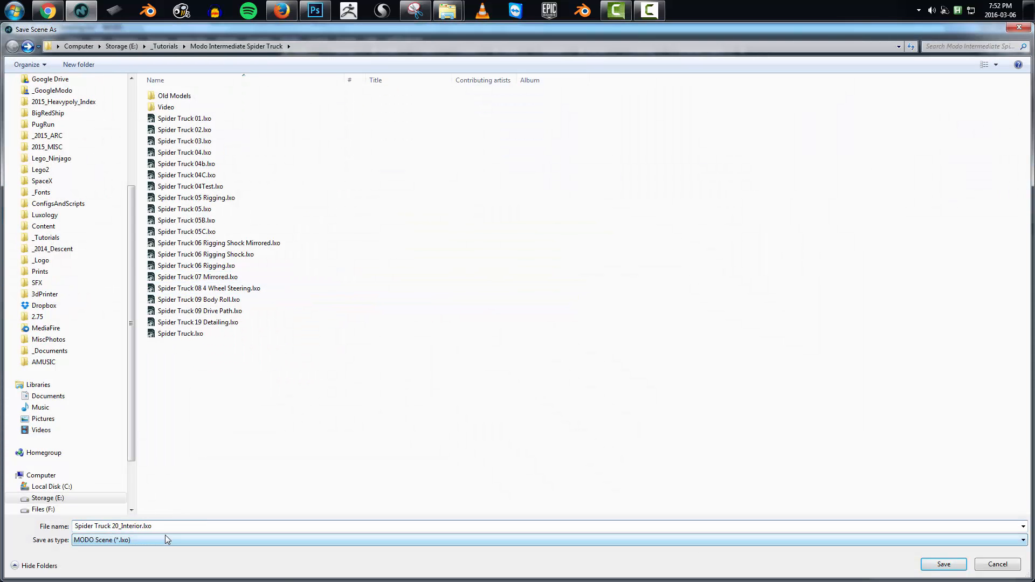
key("Return")
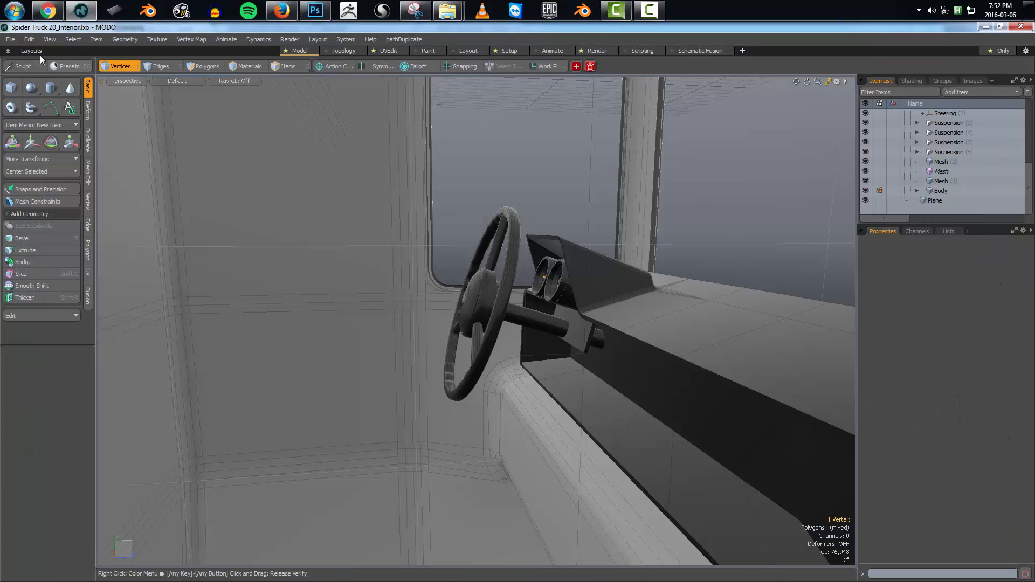
Create a flat upright rectangle in the cab behind the steering wheel and thicken it into a box for the seat back
left_click(13, 87)
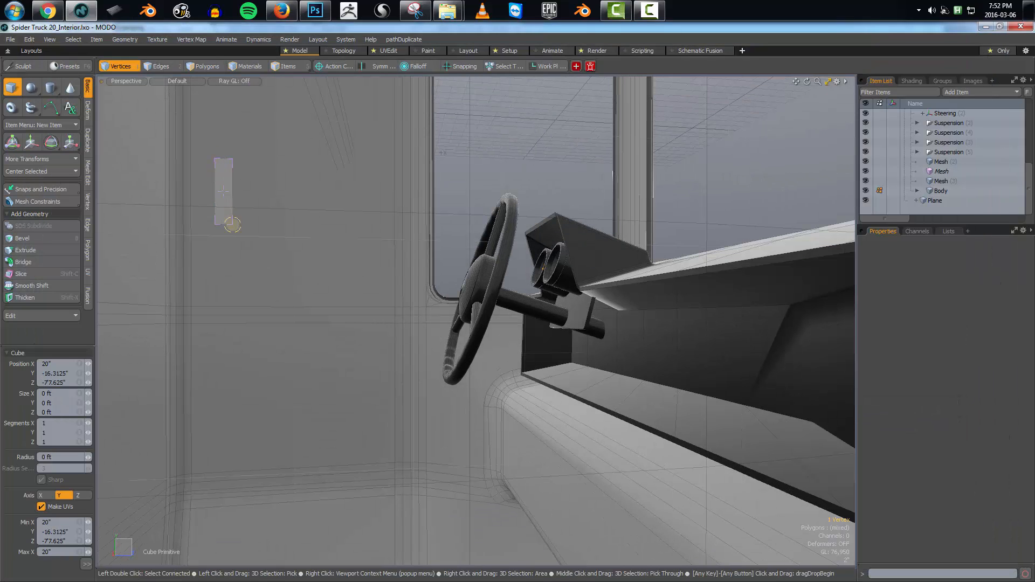
left_click_drag(232, 224, 280, 310)
key("3")
left_click(272, 286)
key("shift+x")
left_click(231, 261)
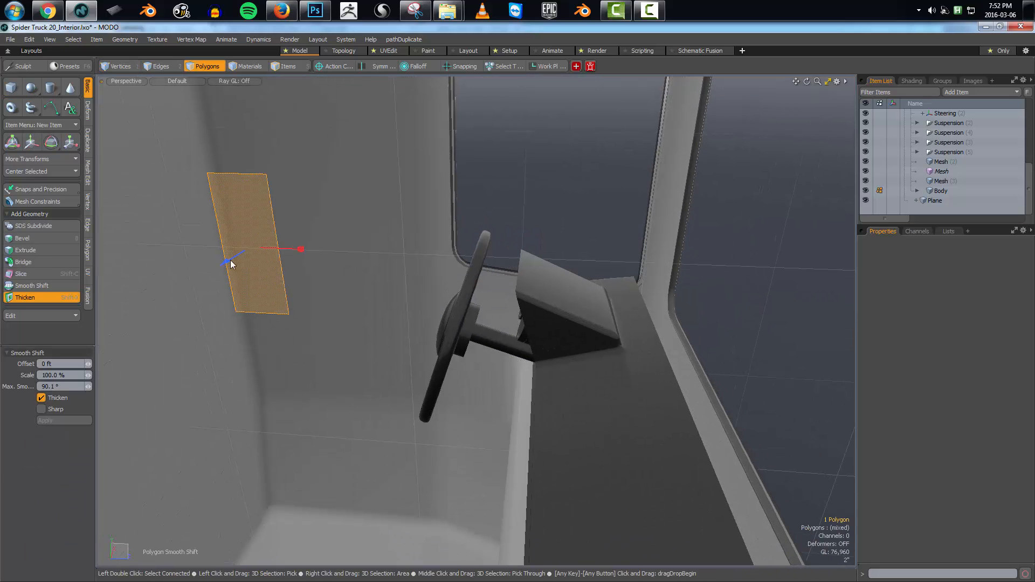
left_click_drag(231, 264, 257, 311)
key("space")
Assign the Plastic_Black_Textured material to the entire seat back box
double_click(163, 305)
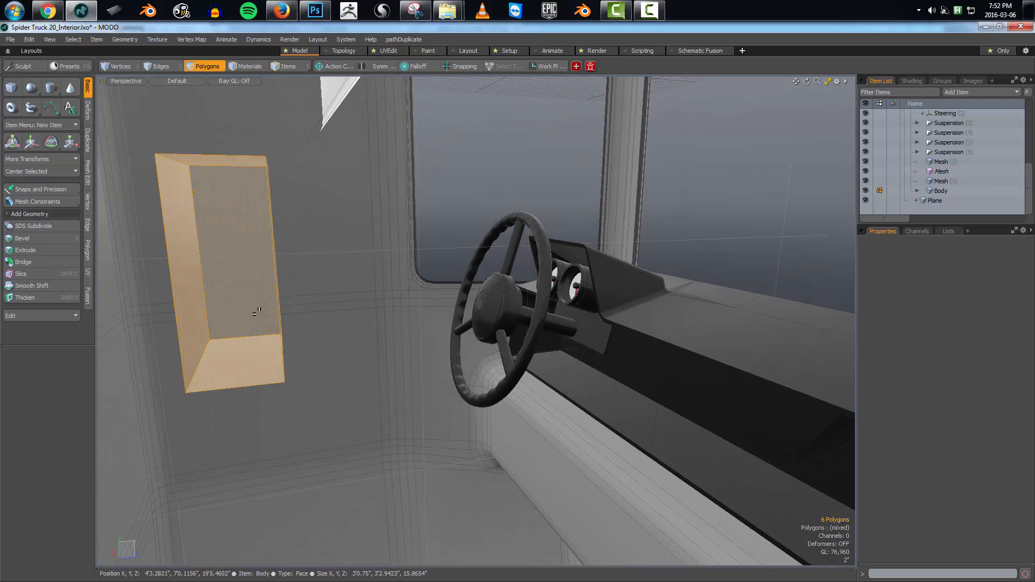
key("m")
left_click(944, 386)
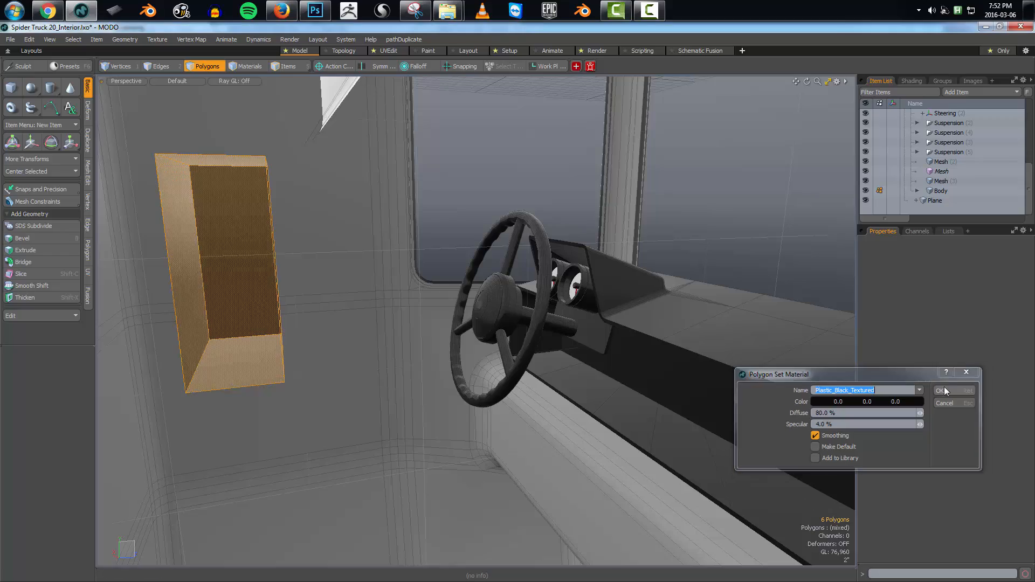
Select the cab's window panes and hide them to expose the interior
left_click_drag(398, 377, 329, 354, "alt")
left_click(222, 271)
left_click_drag(222, 271, 251, 312, "alt")
double_click(227, 279)
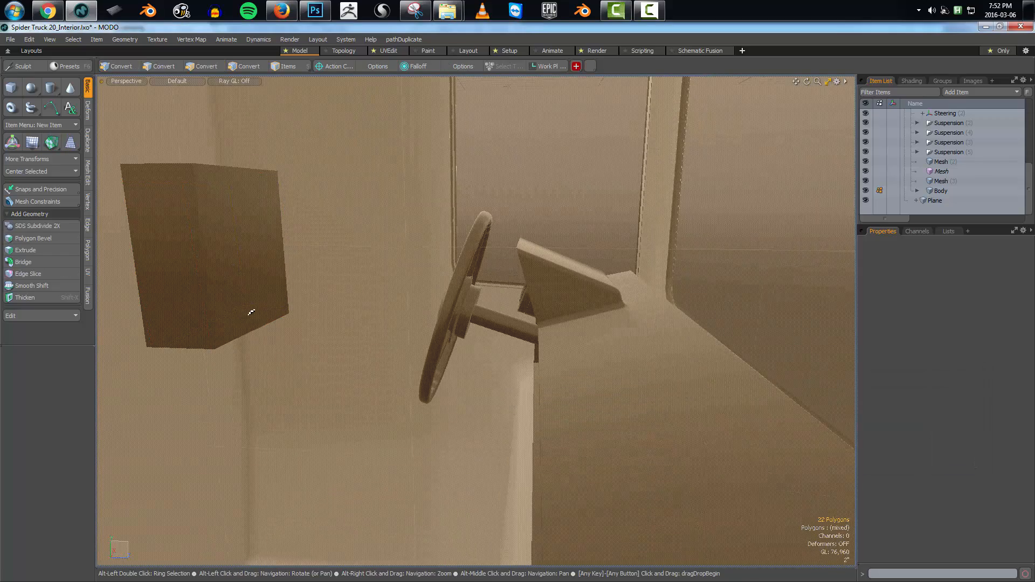
scroll(251, 313, "down", 5)
double_click(395, 208, "shift")
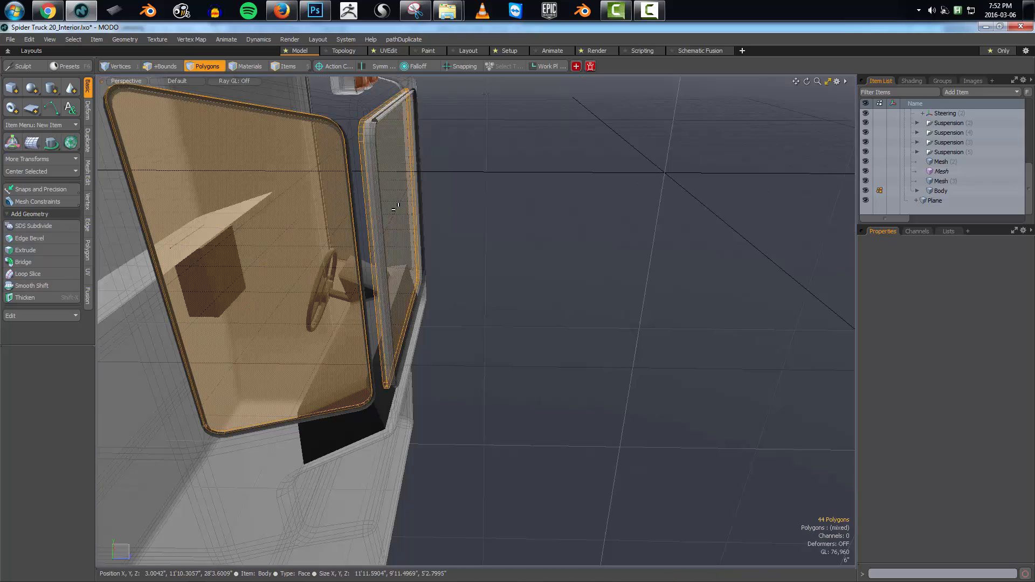
left_click_drag(395, 208, 542, 159, "alt")
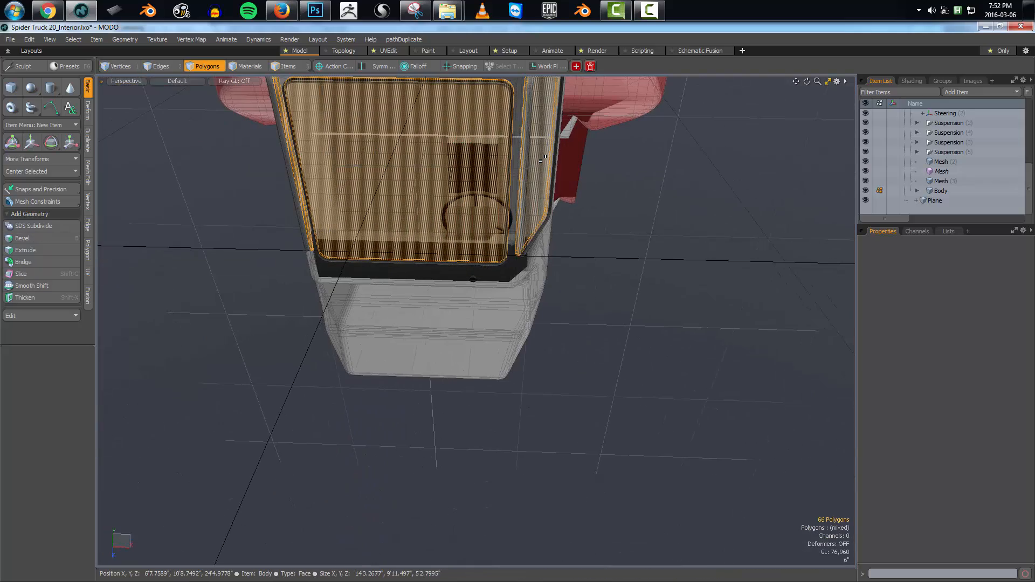
key("h")
Tilt the seat back box backward and position it behind the steering wheel
left_click_drag(430, 219, 347, 216, "alt")
double_click(201, 270)
key("e")
key("w")
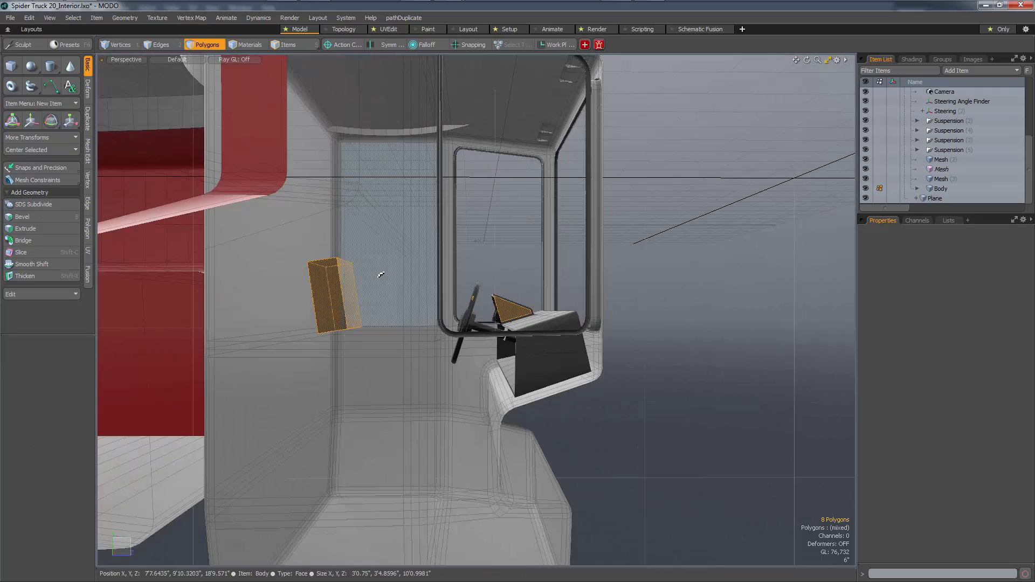
Add two symmetric edge loops at 10% across the cab's rear wall with Loop Slice
left_click_drag(381, 275, 439, 285, "alt")
key("2")
left_click_drag(439, 284, 266, 272, "alt")
key("alt+c")
left_click(340, 260)
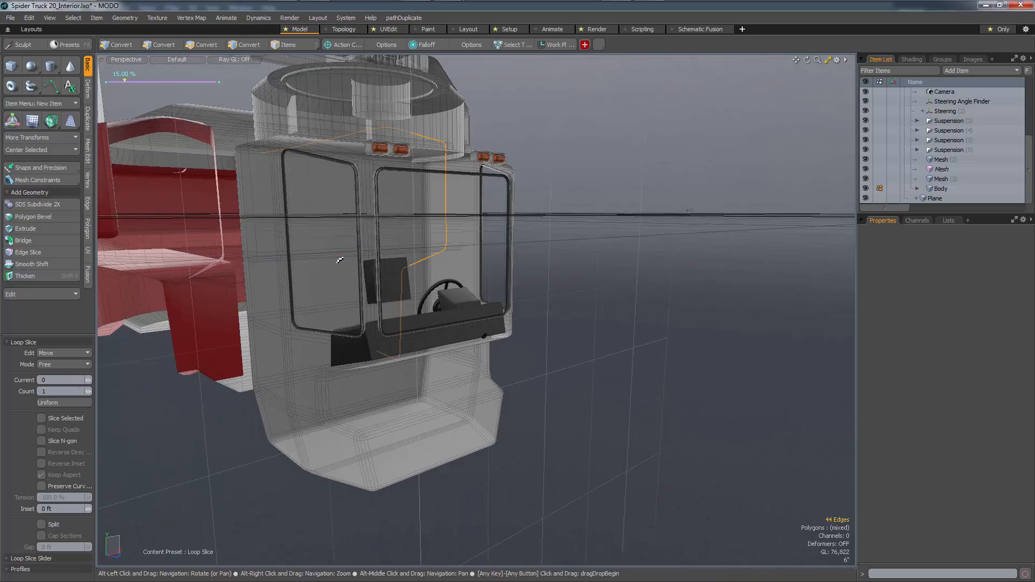
left_click_drag(340, 260, 334, 260)
left_click_drag(398, 249, 351, 305, "alt")
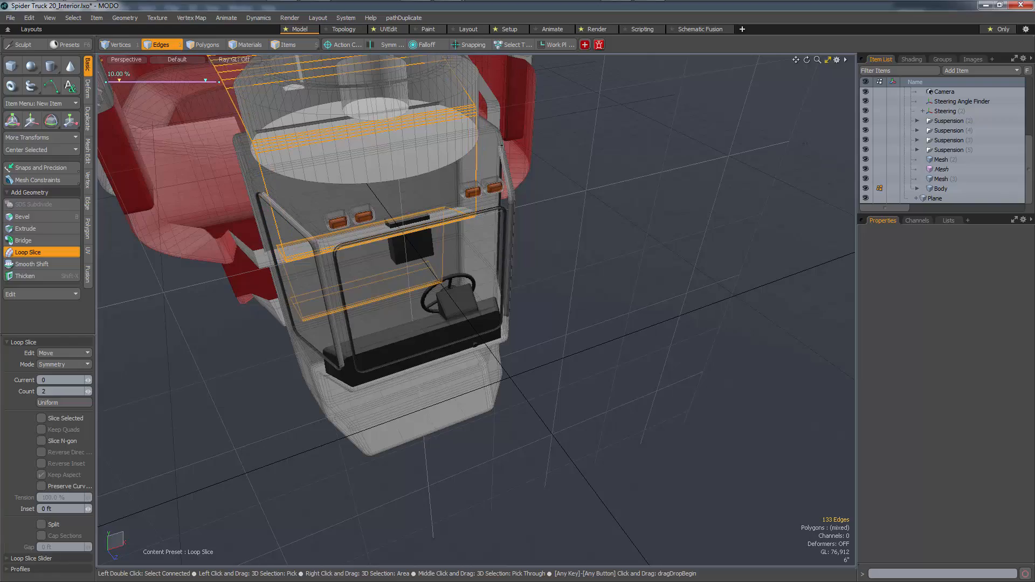
Select the cab's rear wall polygons together with the adjoining ledge and delete them
left_click_drag(398, 286, 519, 274, "alt")
scroll(387, 239, "up", 3)
key("3")
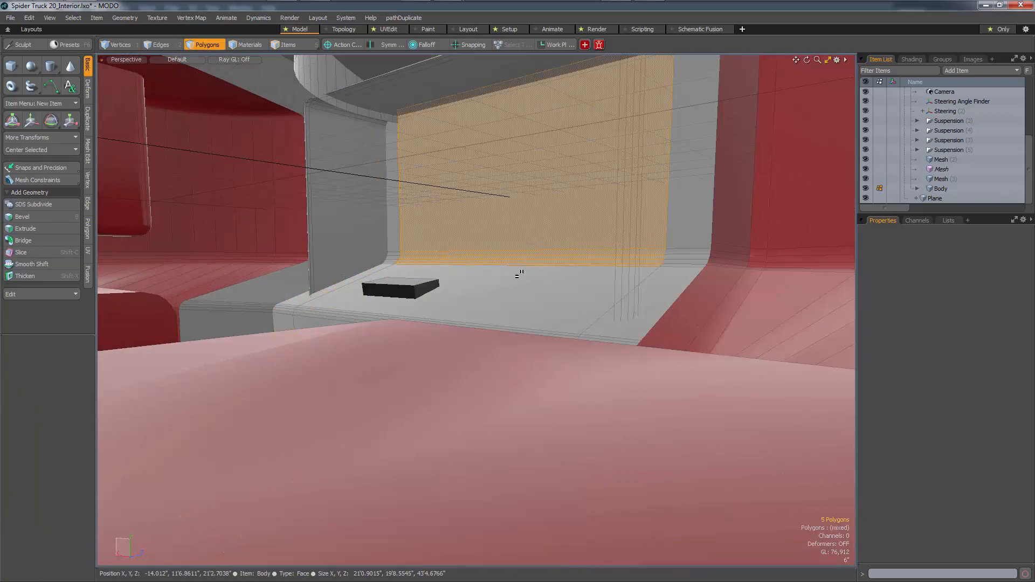
left_click_drag(492, 316, 306, 325, "alt")
left_click(464, 337, "shift")
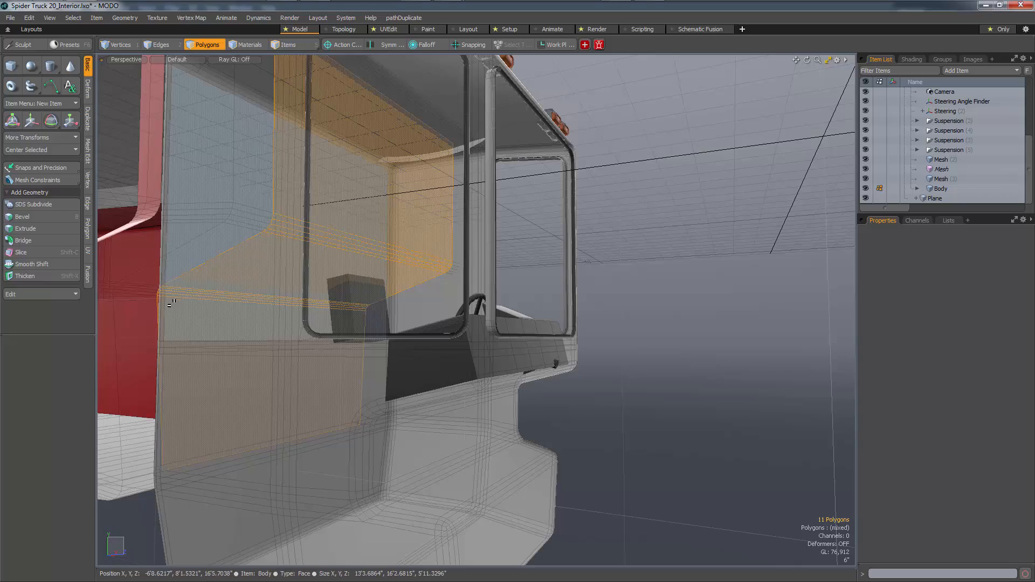
left_click_drag(173, 304, 399, 336, "alt")
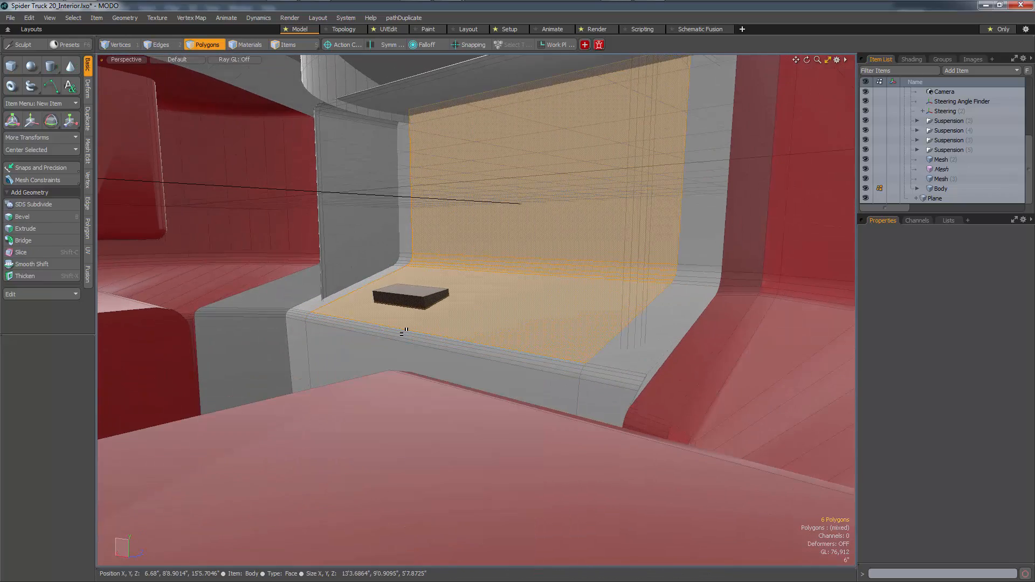
key("Delete")
Scale the seat back box along its local axes, with X at about 110.5%
left_click_drag(570, 318, 371, 305, "alt")
key("5")
key("3")
double_click(352, 309)
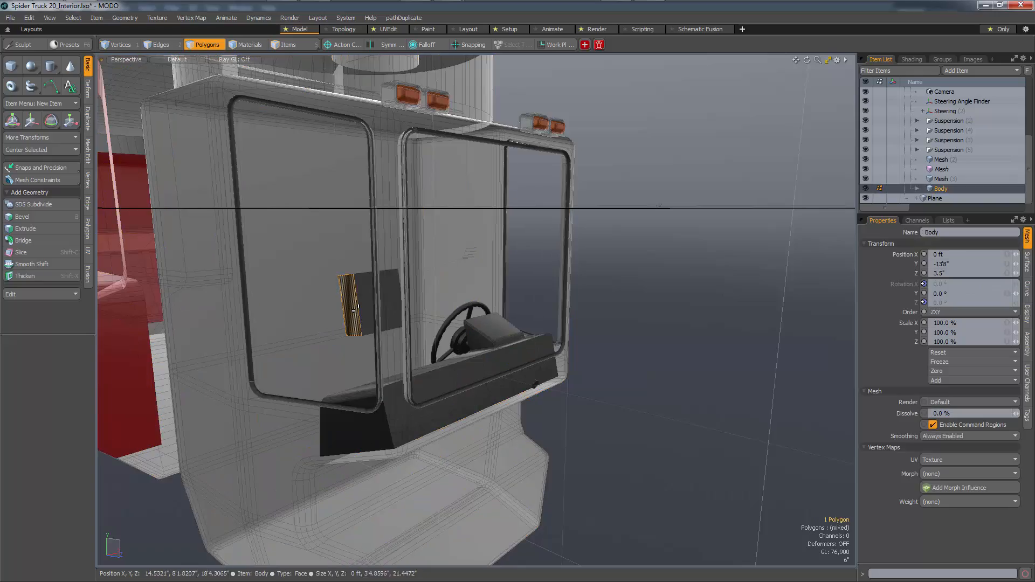
mouse_move(432, 305)
left_mouse_down("alt")
mouse_move(385, 311)
mouse_move(393, 322)
mouse_move(421, 320)
left_mouse_up("alt")
scroll(409, 305, "up", 3)
key("w")
left_click_drag(420, 320, 589, 312, "alt")
left_click_drag(510, 337, 403, 330, "alt")
key("q")
key("r")
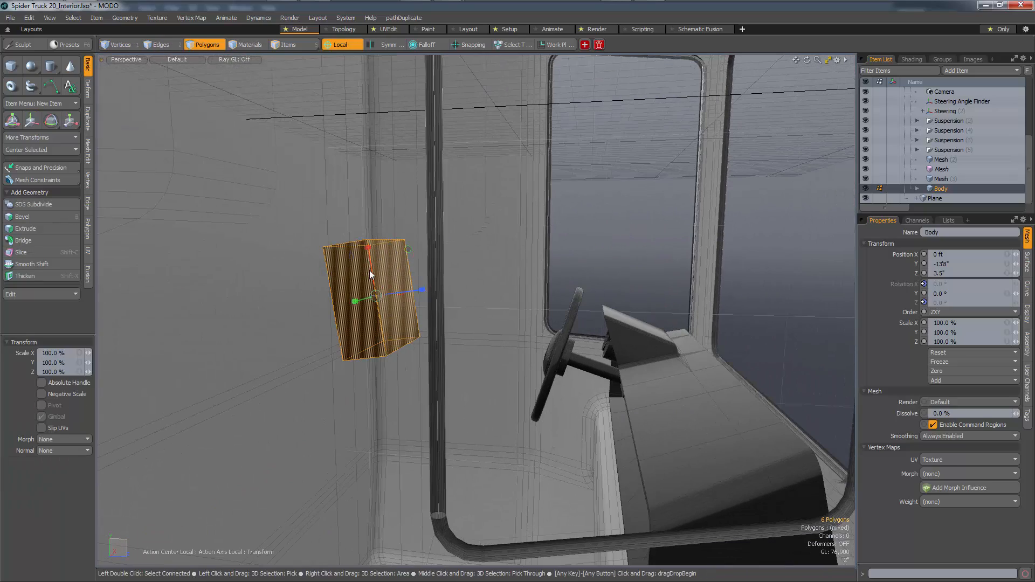
left_click_drag(366, 236, 368, 241)
left_click_drag(373, 286, 313, 319, "alt")
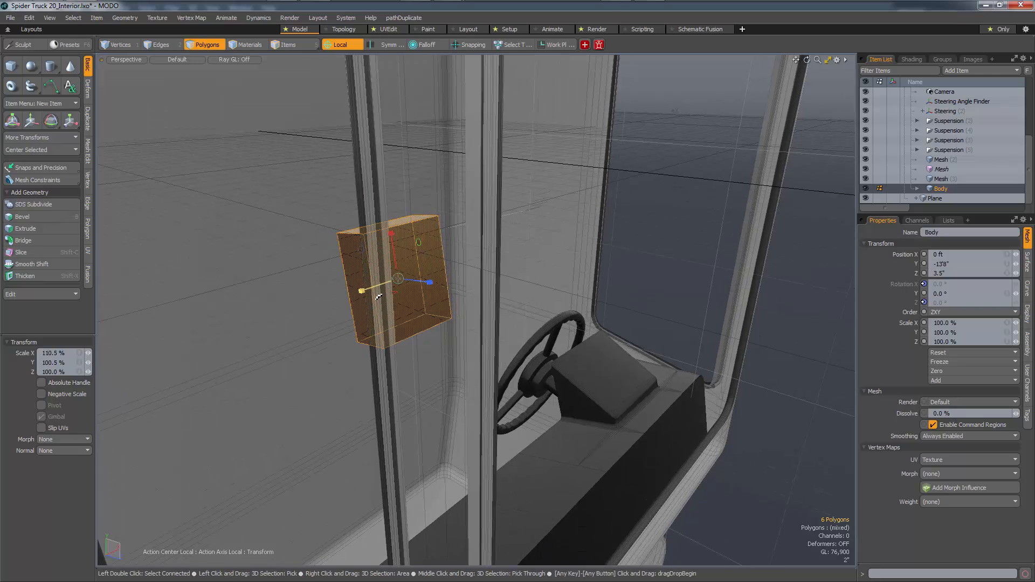
left_click_drag(379, 297, 402, 325, "alt")
key("q")
Try rounding all edges of the seat back box with a 4.27" edge bevel at round level 3
key("alt+2")
scroll(395, 307, "up", 3)
key("b")
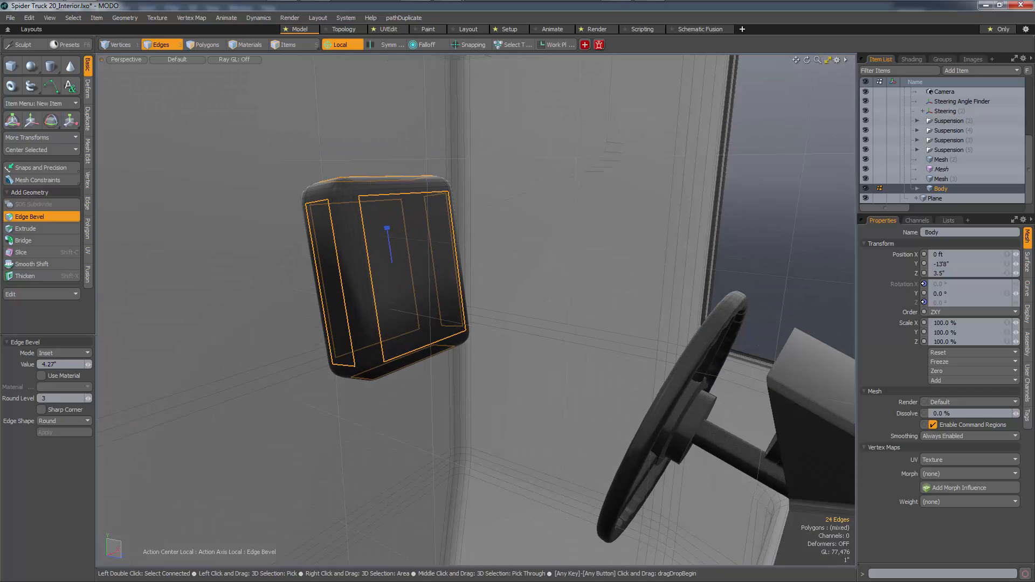
key("ctrl+z")
key("ctrl+z")
key("ctrl+z")
key("ctrl+z")
key("ctrl+z")
key("ctrl+z")
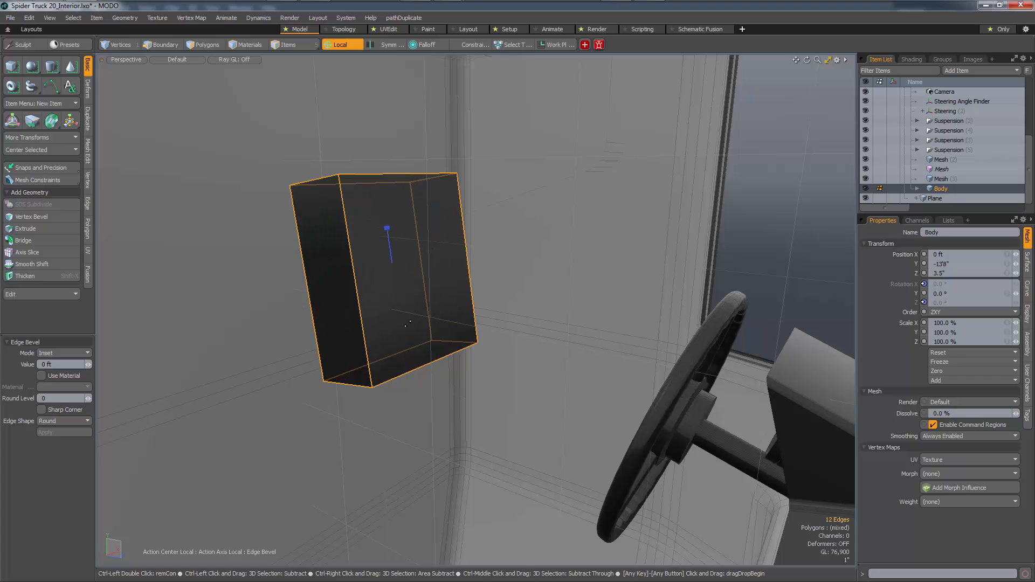
Add a symmetric pair of vertical edge loops and a symmetric pair of horizontal ones around the seat back box
key("2")
key("alt+c")
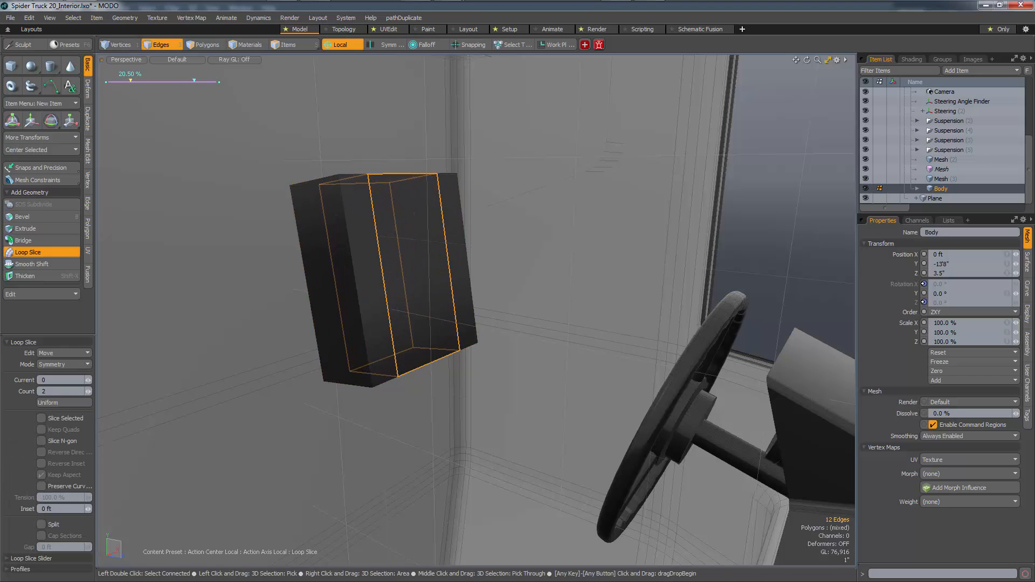
key("space")
left_click_drag(397, 334, 387, 333)
left_click(365, 333)
key("alt+c")
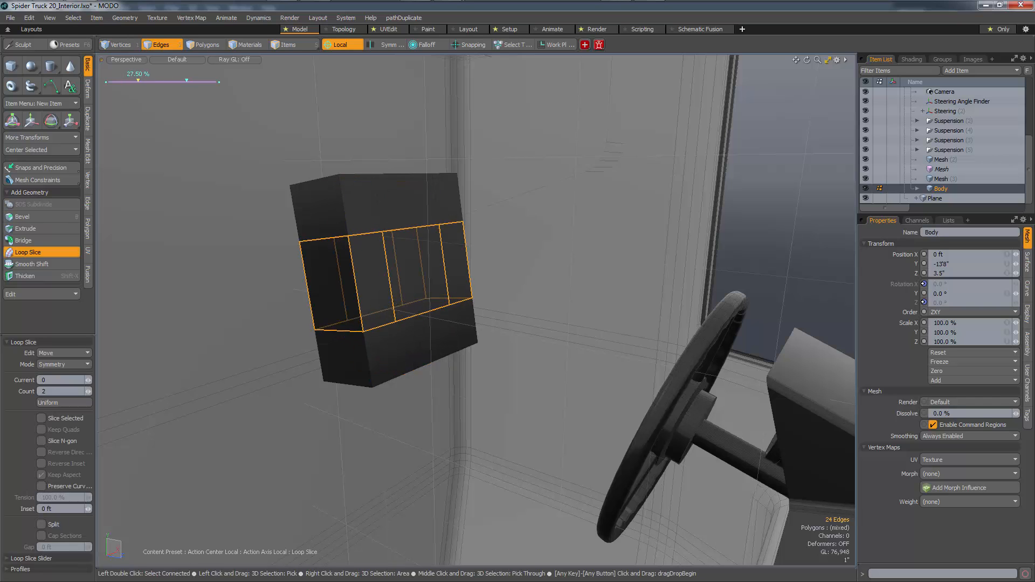
key("space")
key("3")
Try moving the two lower corner faces on the front of the seat back
left_click(373, 339)
left_click(460, 327, "shift")
key("w")
mouse_move(460, 328)
left_mouse_down("alt")
mouse_move(497, 321)
mouse_move(476, 321)
left_mouse_up("alt")
key("ctrl+z")
key("ctrl+z")
key("ctrl+z")
key("ctrl+z")
key("ctrl+z")
key("ctrl+z")
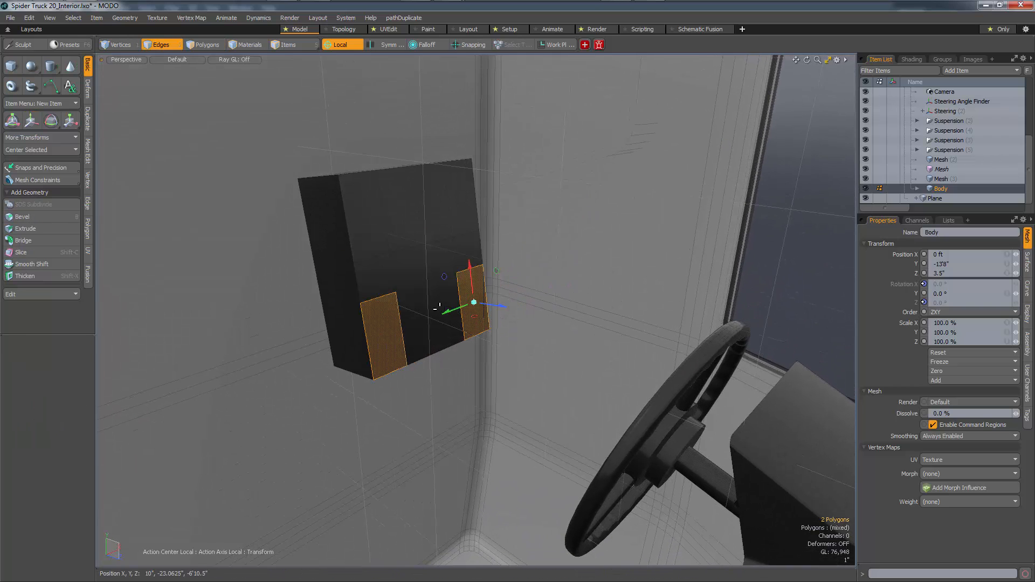
Slice the seat back's middle section with another symmetric vertical loop pair and pull the two lower front corner faces forward
key("alt+c")
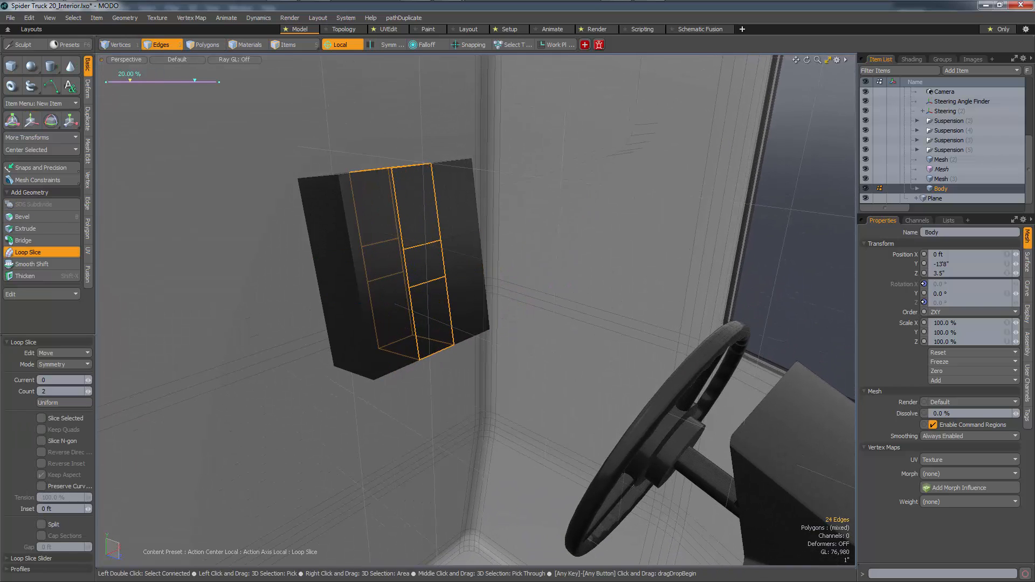
key("3")
left_click(472, 310)
left_click(383, 319, "shift")
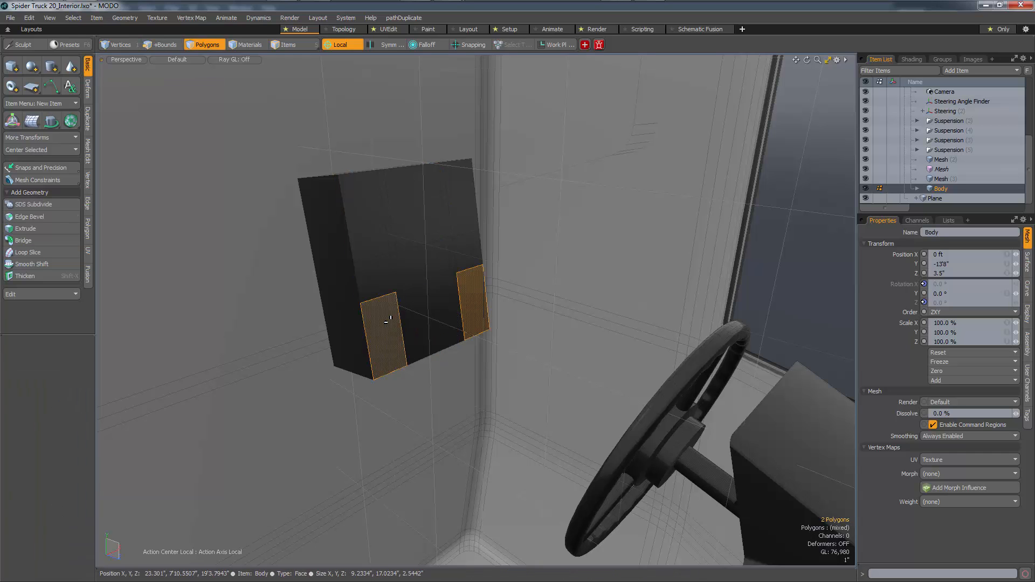
key("w")
left_click_drag(492, 306, 469, 231)
key("space")
key("space")
key("3")
Try scaling the central vertical strip of the seat back in width
left_click_drag(471, 188, 477, 295)
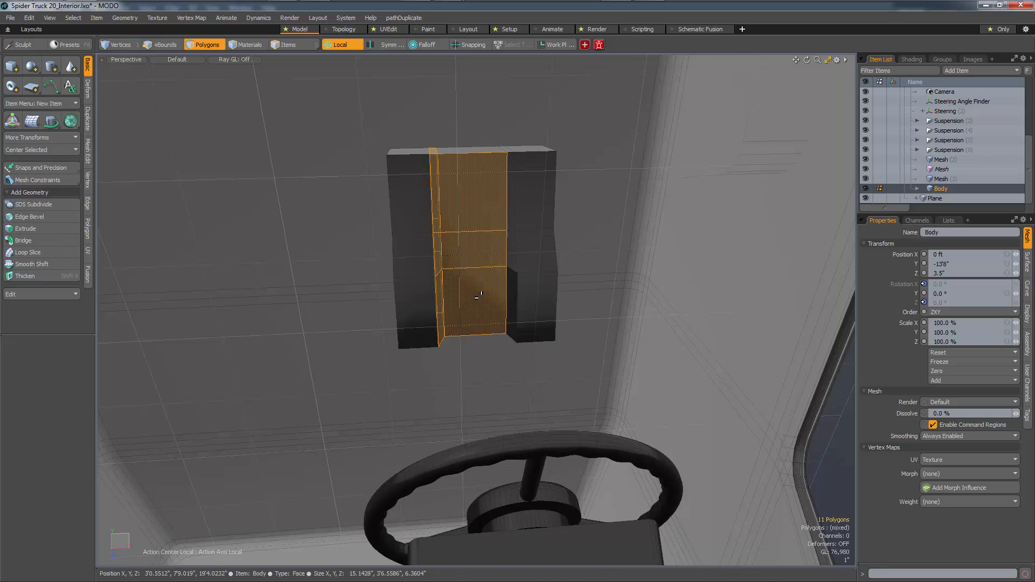
key("r")
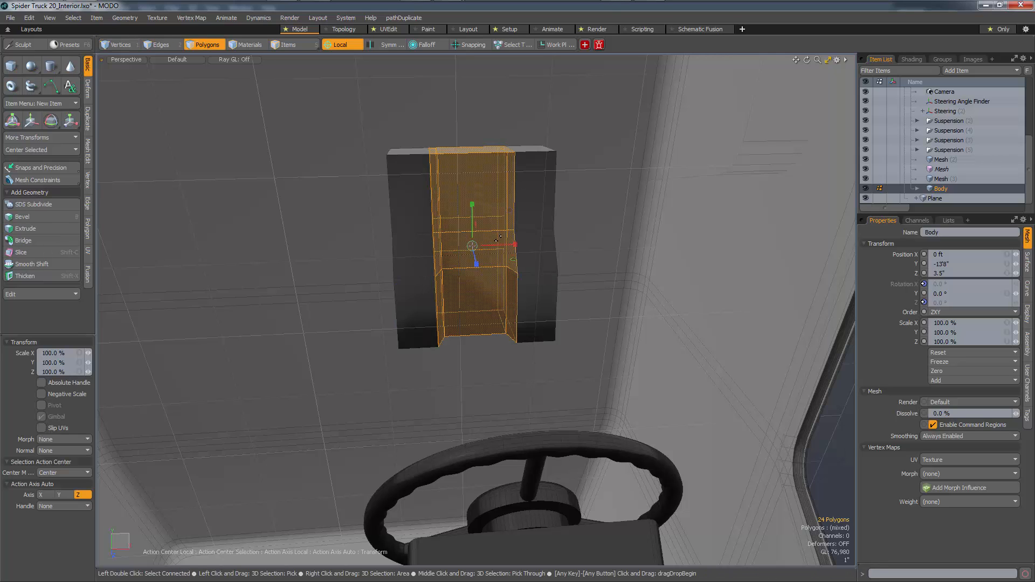
mouse_move(516, 244)
left_mouse_down()
mouse_move(538, 244)
mouse_move(515, 249)
left_mouse_up()
key("ctrl+z")
Copy the lower centre face of the seat back and place the copy below the seat back with the automatic action centre
key("alt+a")
key("space")
key("space")
key("space")
key("space")
left_click(460, 327)
left_click_drag(459, 327, 574, 342, "alt")
key("w")
key("e")
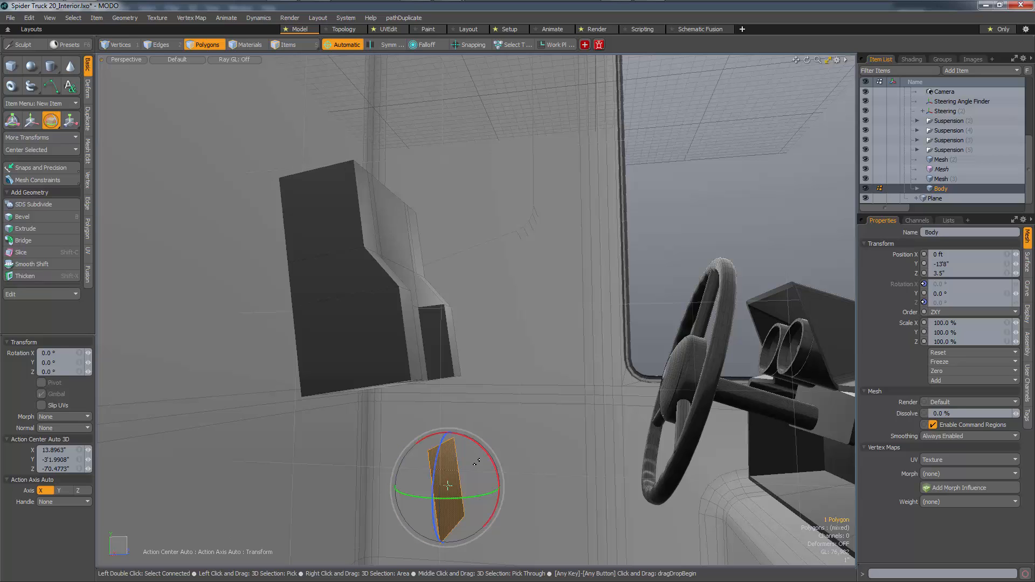
Thicken the copied face toward the steering wheel into a seat cushion block
key("shift+x")
left_click_drag(493, 481, 660, 463)
key("space")
Scale up the seat cushion block along its local axes
double_click(566, 470)
left_click_drag(567, 470, 522, 486, "alt")
key("r")
key("alt+l")
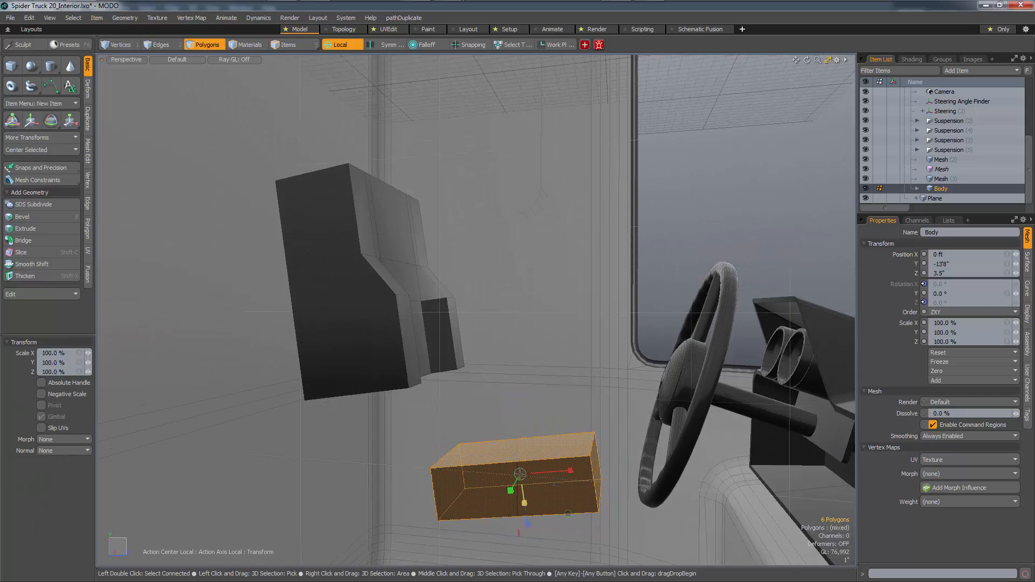
left_click_drag(559, 519, 591, 516)
left_click_drag(591, 517, 564, 431)
Move the seat cushion block down about 13.375" along its local Z axis and position it under the seat back
key("w")
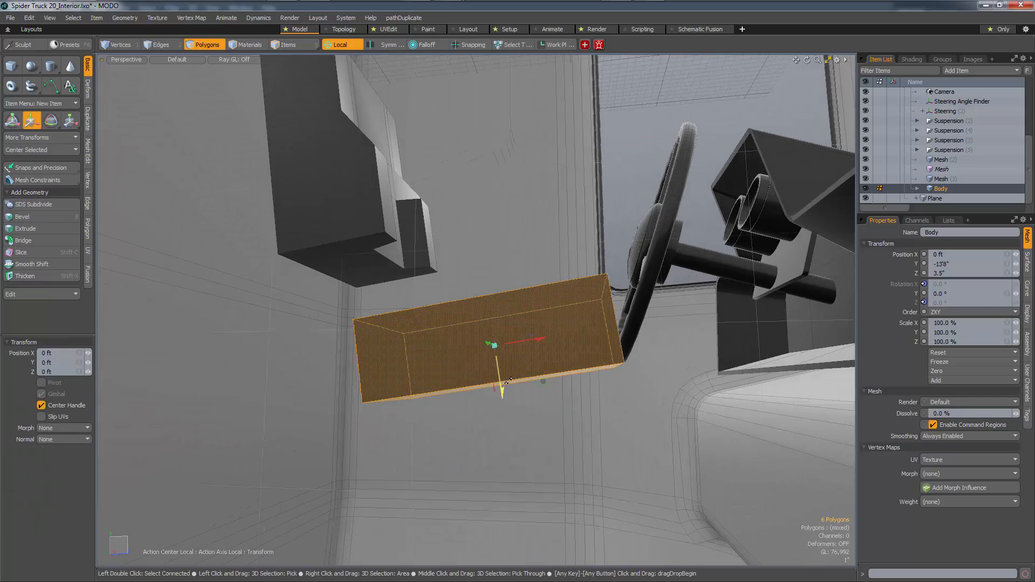
left_click_drag(503, 393, 480, 567)
left_click_drag(495, 345, 491, 348)
left_click_drag(492, 348, 416, 354, "alt")
scroll(521, 308, "down", 8)
scroll(521, 307, "up", 5)
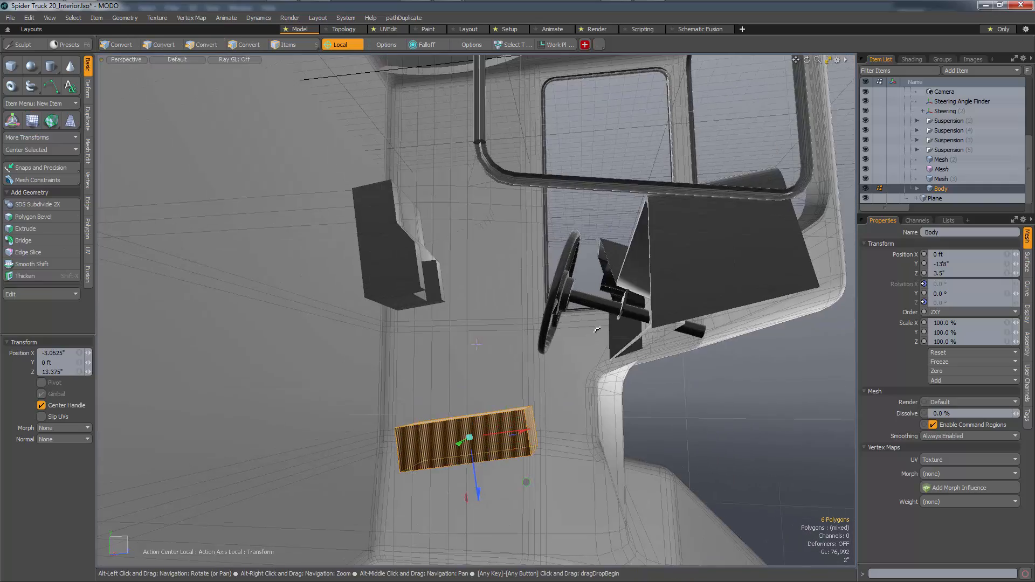
left_click_drag(521, 308, 485, 340, "alt")
left_click_drag(534, 489, 475, 494)
Scale the whole seat back uniformly to about 185% around the selection centre
key("space")
double_click(403, 257)
key("w")
left_click_drag(403, 256, 395, 287, "alt")
left_click_drag(395, 286, 264, 308, "alt")
key("r")
left_click_drag(404, 264, 434, 263)
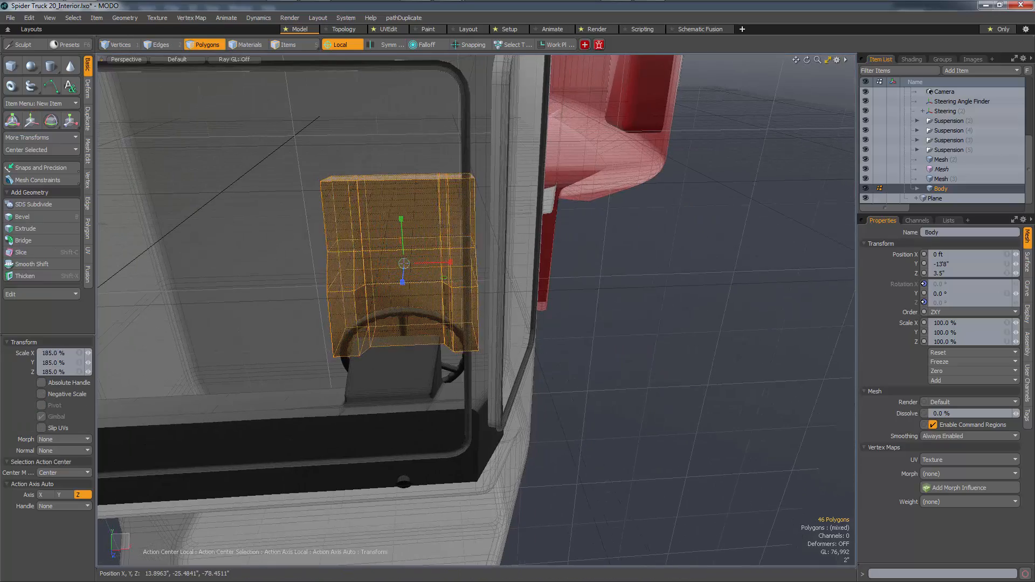
Scale the seat back uniformly to about 70% and position it above and behind the cushion block
key("space")
key("space")
mouse_move(394, 292)
left_mouse_down("alt")
mouse_move(483, 281)
mouse_move(418, 241)
left_mouse_up("alt")
key("3")
key("r")
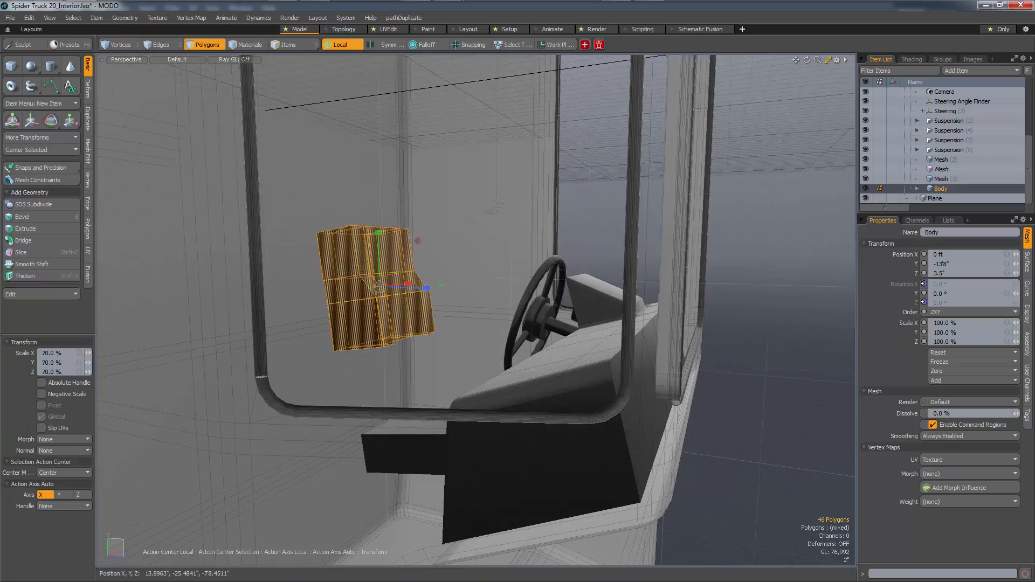
left_click_drag(462, 366, 488, 303, "alt")
key("w")
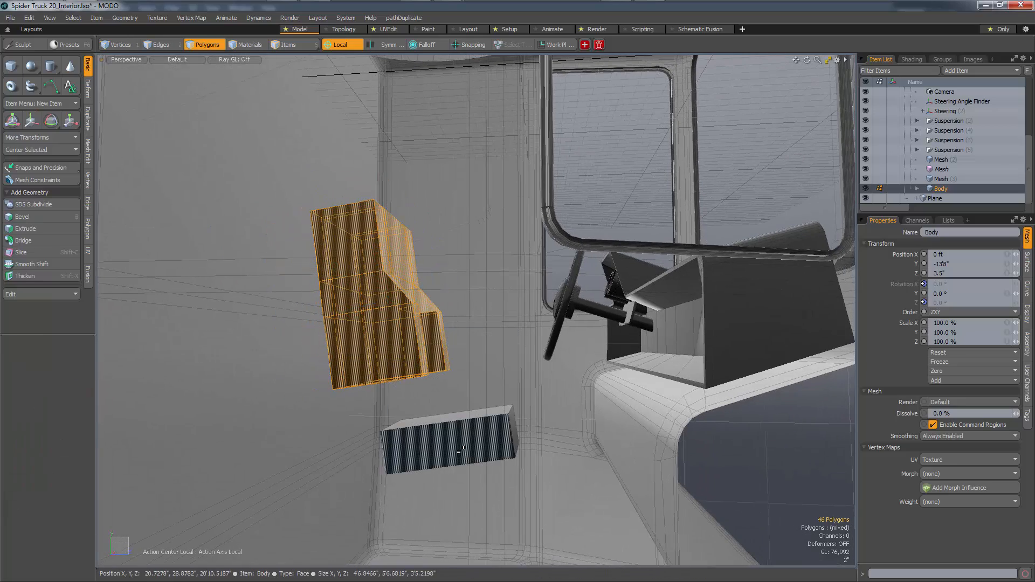
Move the seat cushion block along its local axes, about 2.875" in X and -0.875" in Z
double_click(451, 439)
left_click_drag(450, 440, 487, 429, "alt")
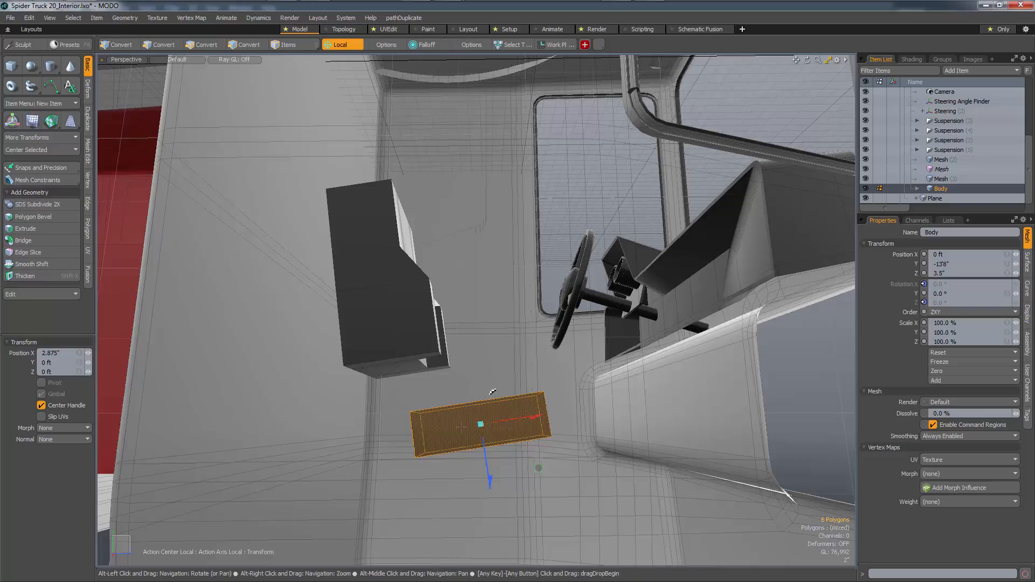
left_click_drag(492, 392, 407, 385, "alt")
left_click_drag(458, 280, 532, 324, "alt")
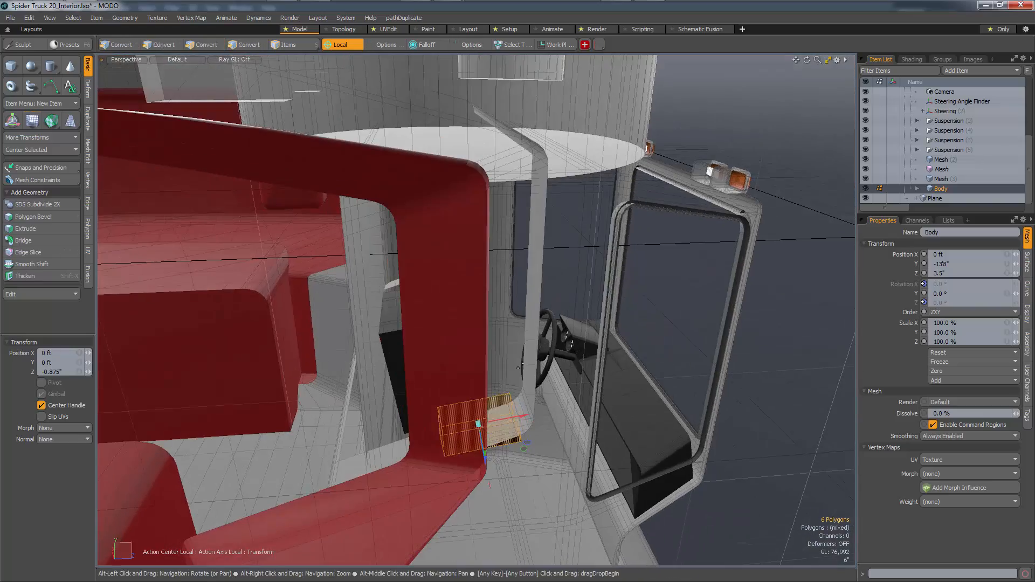
key("space")
key("space")
left_click_drag(497, 213, 510, 239, "alt")
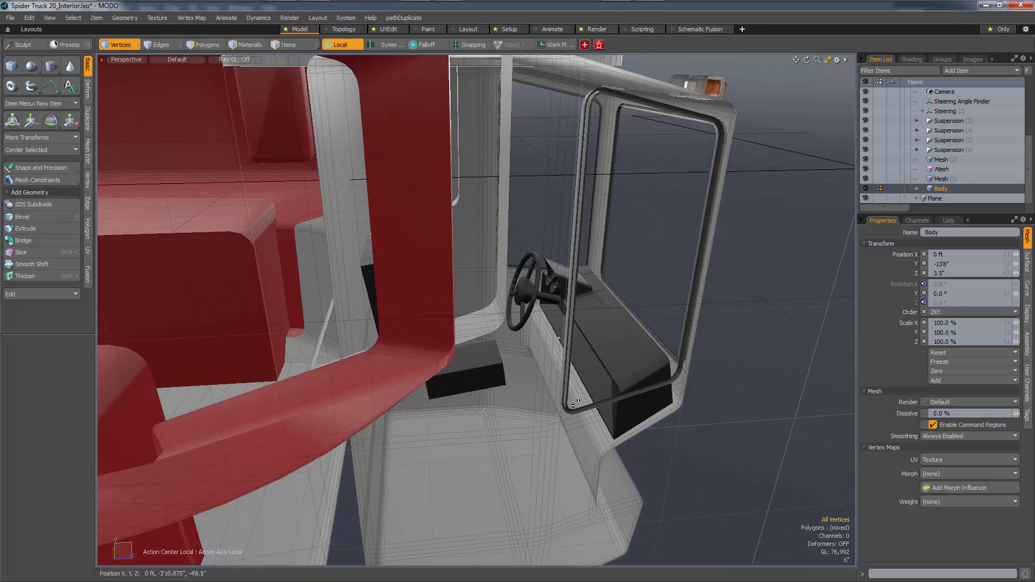
mouse_move(578, 402)
left_mouse_down("alt")
mouse_move(633, 338)
mouse_move(593, 389)
left_mouse_up("alt")
Widen the seat cushion block by scaling it to about 174.5% in X with the automatic action centre
key("5")
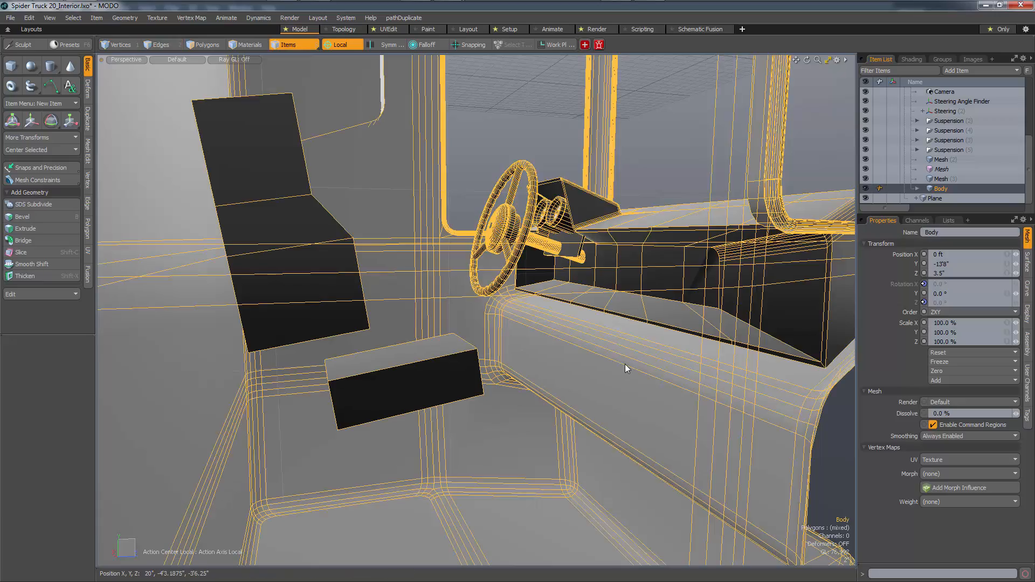
key("2")
left_click_drag(626, 332, 529, 351)
key("1")
key("3")
double_click(386, 332)
left_click_drag(386, 332, 314, 344, "alt")
key("y")
key("ctrl+z")
key("alt+a")
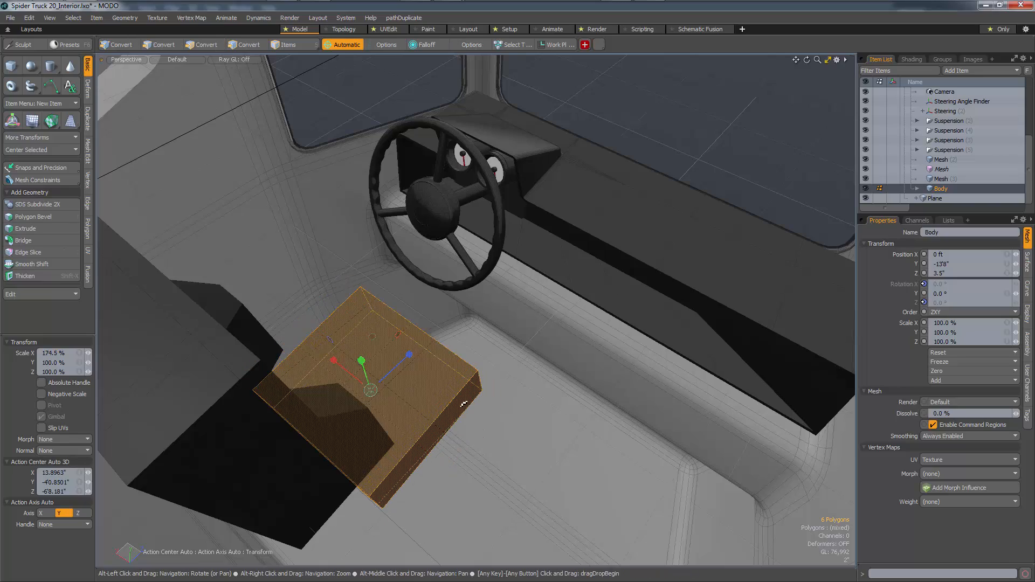
Round the cushion block's four long side edges with an Edge Bevel of about 4.02" and round level 3
left_click_drag(464, 404, 376, 366, "alt")
key("2")
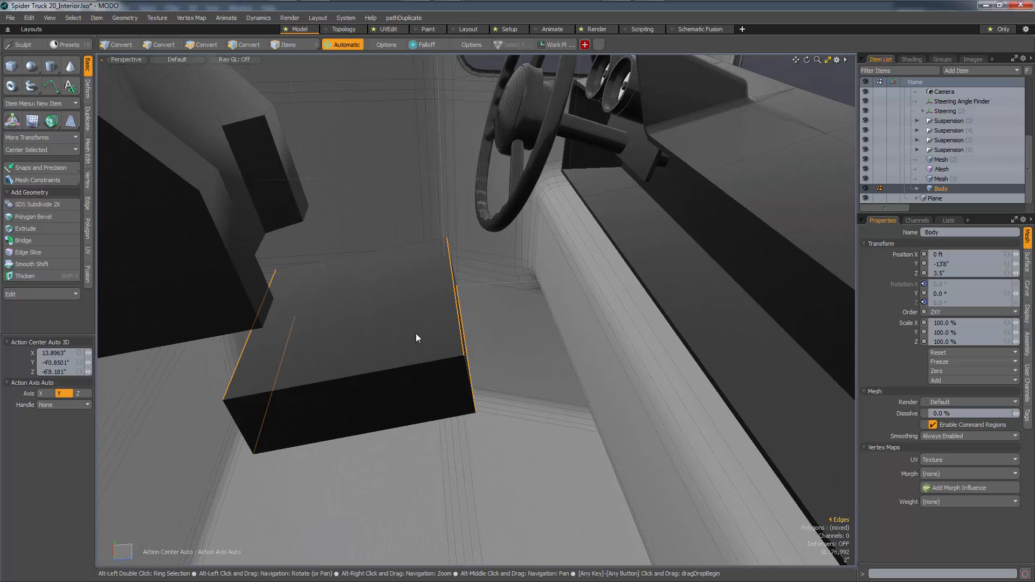
mouse_move(416, 334)
left_mouse_down("alt")
mouse_move(393, 349)
mouse_move(405, 349)
left_mouse_up("alt")
key("b")
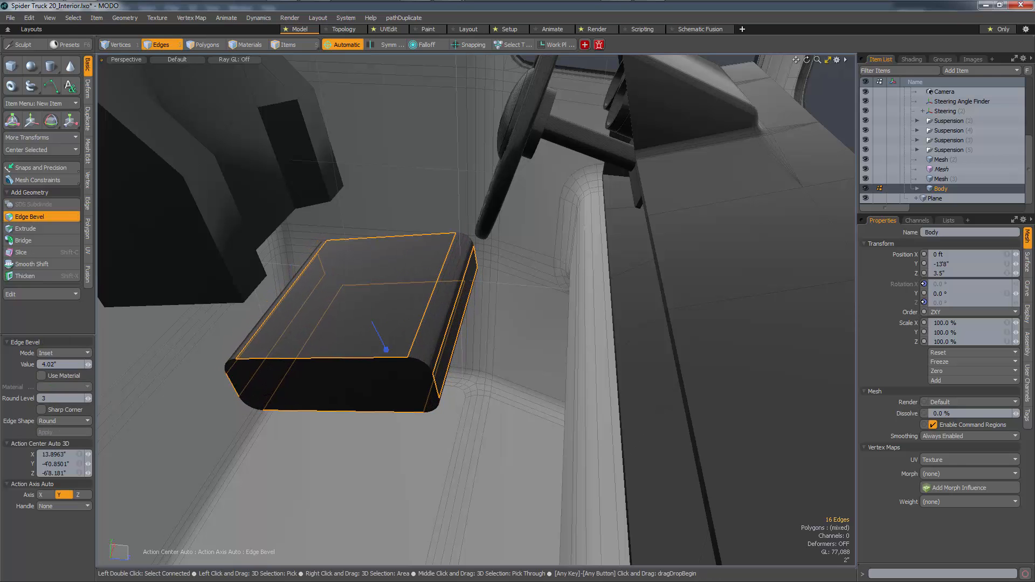
key("space")
key("space")
Bevel the outline edges of the cushion's two opposite end faces with round level 3
left_click(398, 387)
left_click_drag(398, 386, 621, 303, "alt")
left_click(623, 303, "shift")
key("alt+2")
key("b")
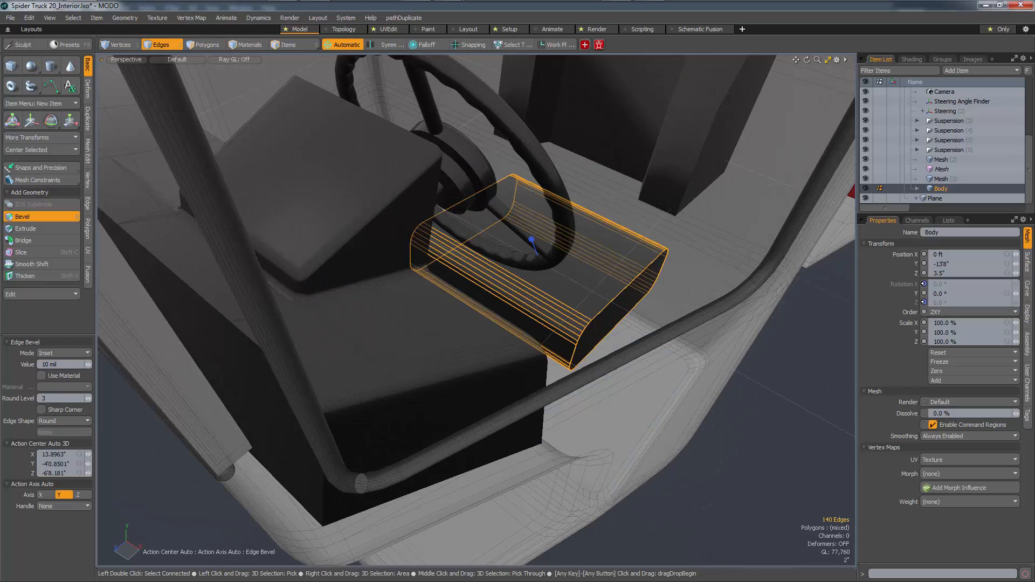
left_click_drag(660, 303, 665, 303)
left_click_drag(665, 303, 596, 302, "alt")
key("1")
key("Escape")
Bevel all edges of the seat back by about 1.25" with round level 1
key("3")
double_click(590, 291)
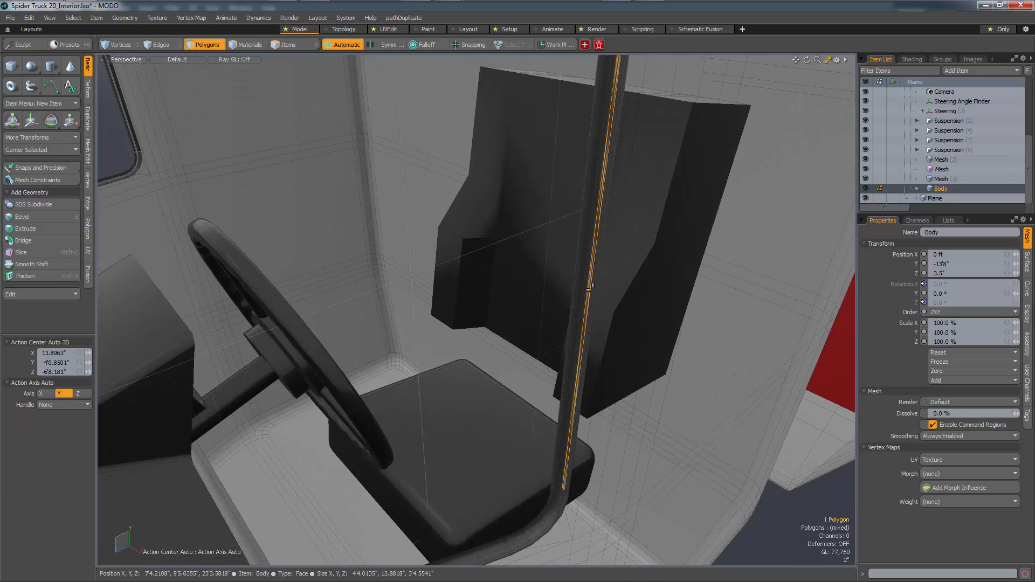
double_click(626, 270)
left_click_drag(492, 302, 399, 312, "alt")
key("alt+2")
key("b")
scroll(506, 188, "up", 5)
mouse_move(519, 256)
left_mouse_down("alt")
mouse_move(534, 261)
mouse_move(528, 251)
left_mouse_up("alt")
right_click_drag(527, 252, 522, 251)
left_click_drag(522, 251, 561, 268)
scroll(567, 263, "down", 4)
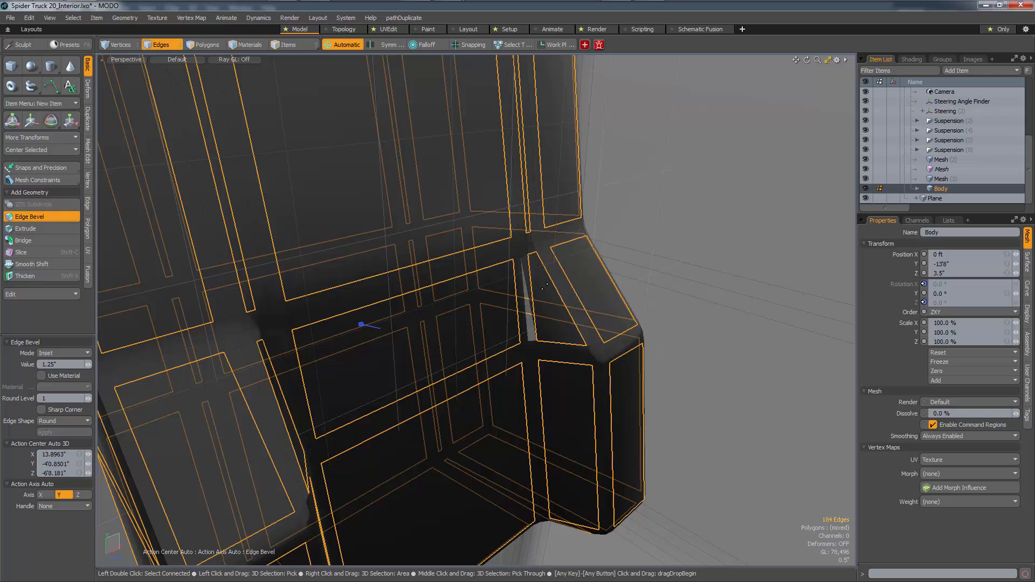
key("1")
Fill the narrow open gap beside the seat back's side bolster with a polygon
left_click_drag(553, 305, 535, 292, "alt")
right_click(542, 306)
left_click(542, 312)
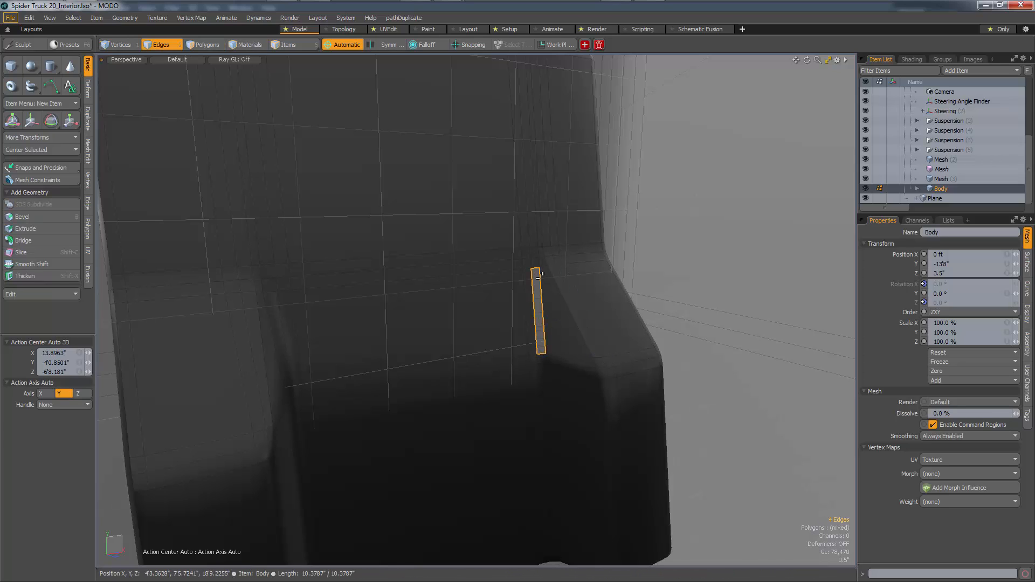
key("o")
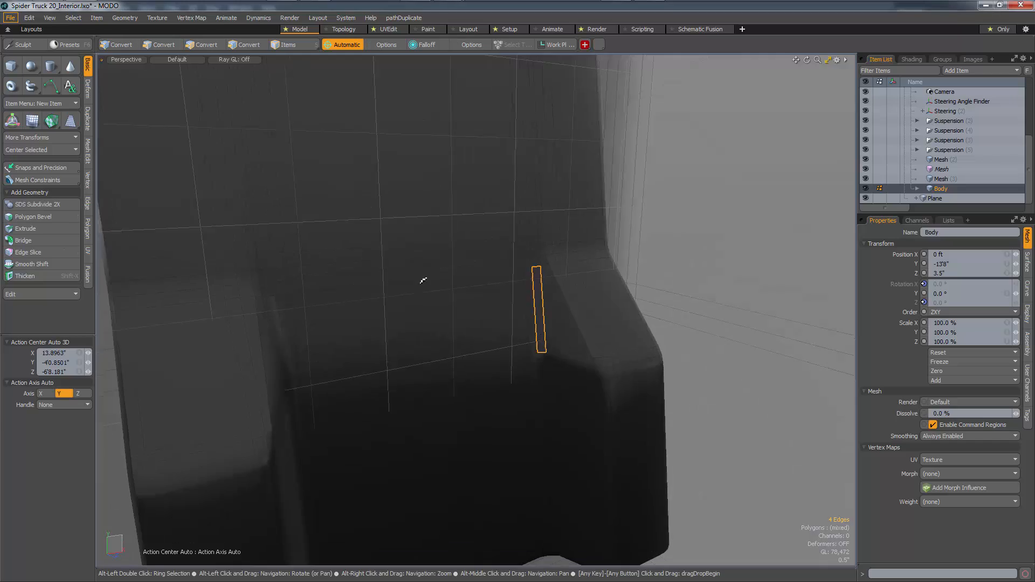
left_click_drag(423, 279, 330, 288, "alt")
key("3")
left_click(331, 290)
key("1")
left_click_drag(386, 322, 426, 379, "alt")
scroll(453, 298, "down", 3)
scroll(426, 313, "down", 4)
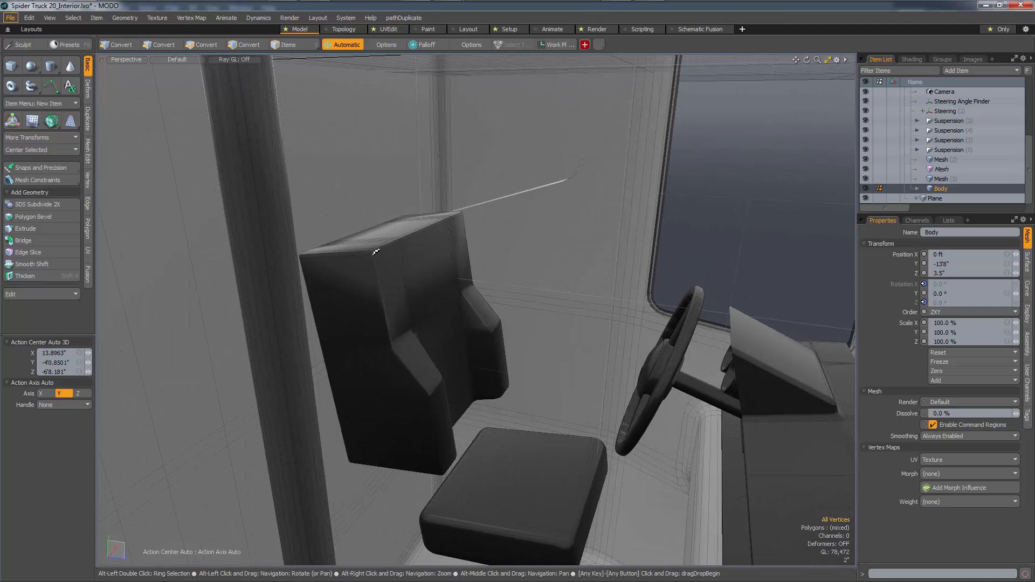
Select the edge loop around the seat back's top, expand the selection over the old bevel and delete those edges
scroll(376, 251, "up", 3)
key("2")
left_click(380, 256)
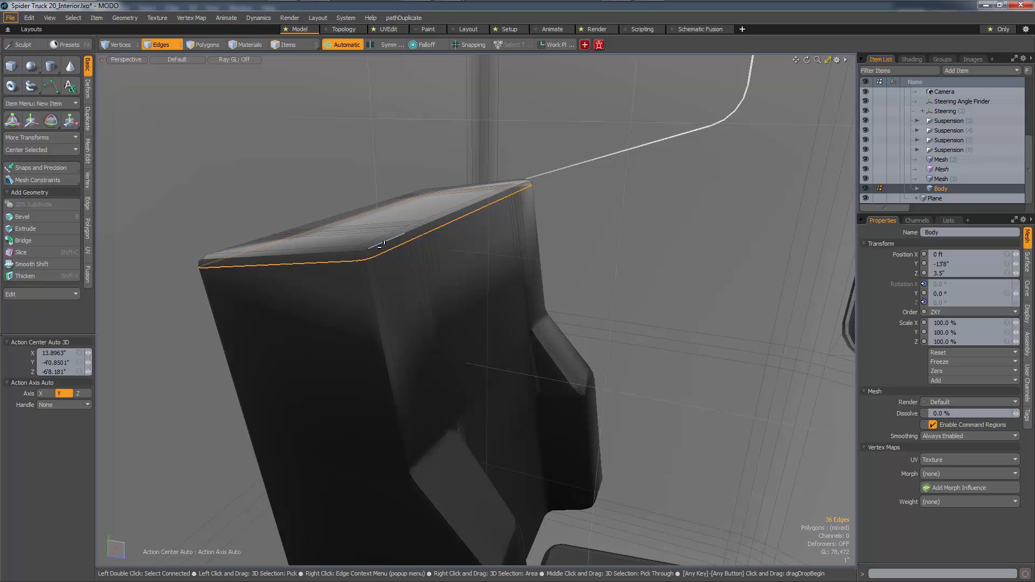
key("shift+Up")
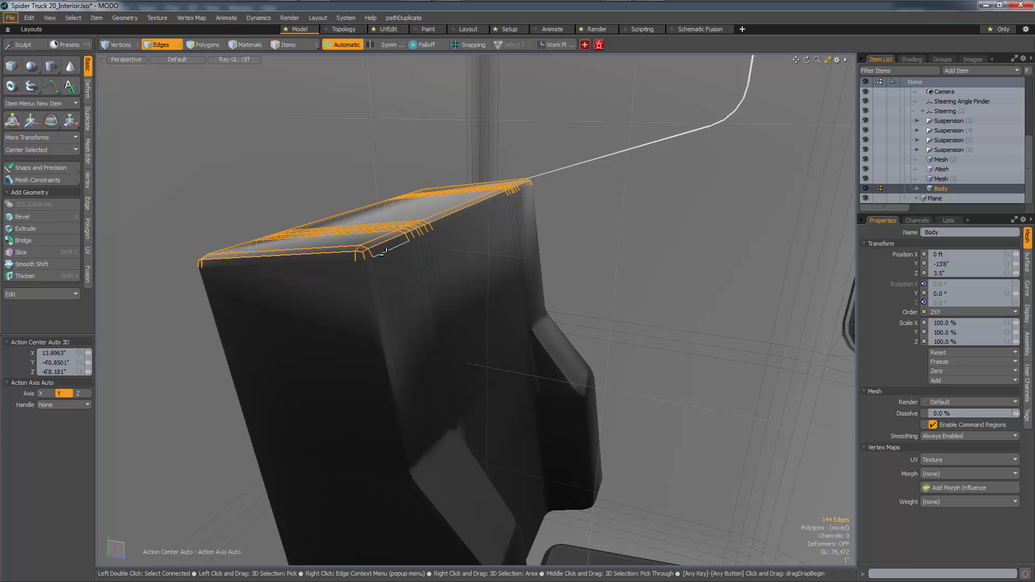
key("Delete")
Round the seat back's top outline with an Edge Bevel of about 3.02" and round level 3
left_click_drag(393, 268, 438, 279, "alt")
key("alt+2")
key("b")
left_click(446, 276)
right_click_drag(438, 278, 441, 279)
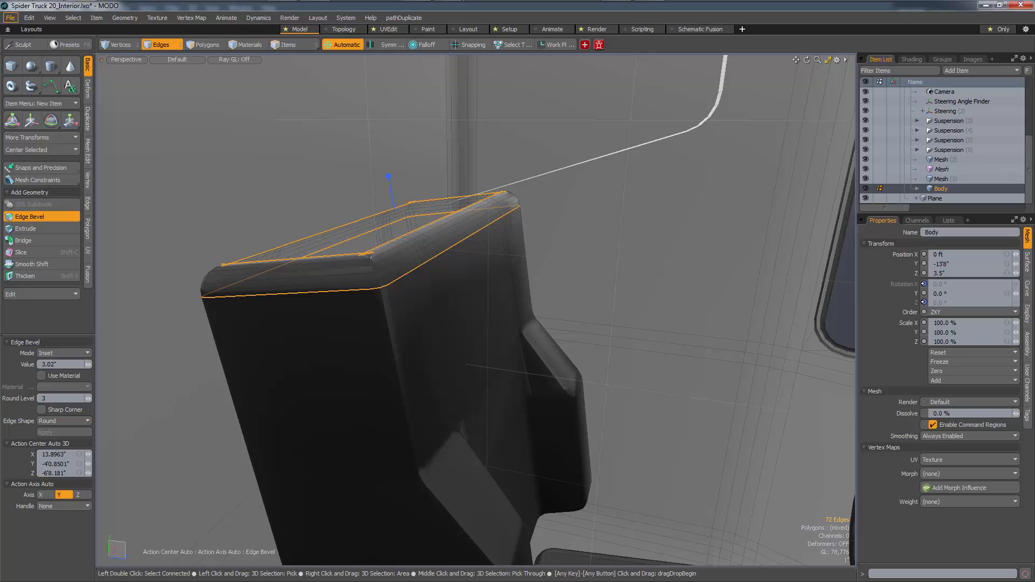
mouse_move(371, 258)
left_mouse_down()
mouse_move(361, 257)
mouse_move(425, 275)
mouse_move(323, 270)
mouse_move(318, 287)
mouse_move(363, 268)
mouse_move(386, 294)
mouse_move(464, 294)
mouse_move(494, 303)
mouse_move(505, 323)
mouse_move(492, 173)
mouse_move(510, 138)
mouse_move(440, 151)
mouse_move(383, 244)
left_mouse_up()
key("1")
Raise a copy of the seat back's top face above the seat and thicken it into a headrest block
key("3")
left_click(472, 293)
key("w")
key("shift+x")
left_click(463, 128)
key("space")
Scale the headrest block along its local axes and position it just above the seat back
key("r")
key("alt+l")
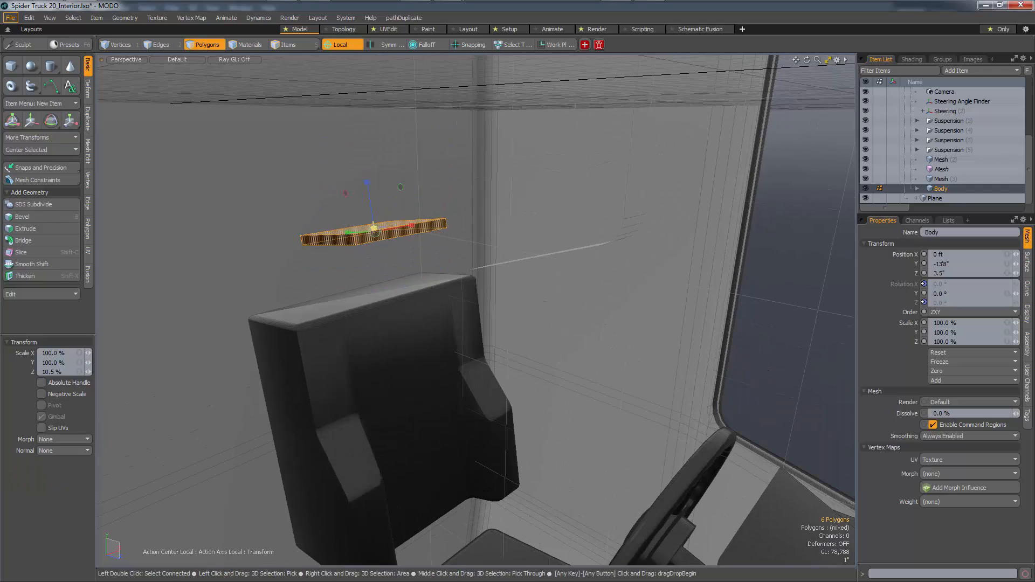
left_click_drag(369, 195, 369, 197)
left_click_drag(369, 198, 521, 272, "alt")
key("w")
Round all edges of the headrest block with an Edge Bevel at round level 3
key("alt+2")
key("b")
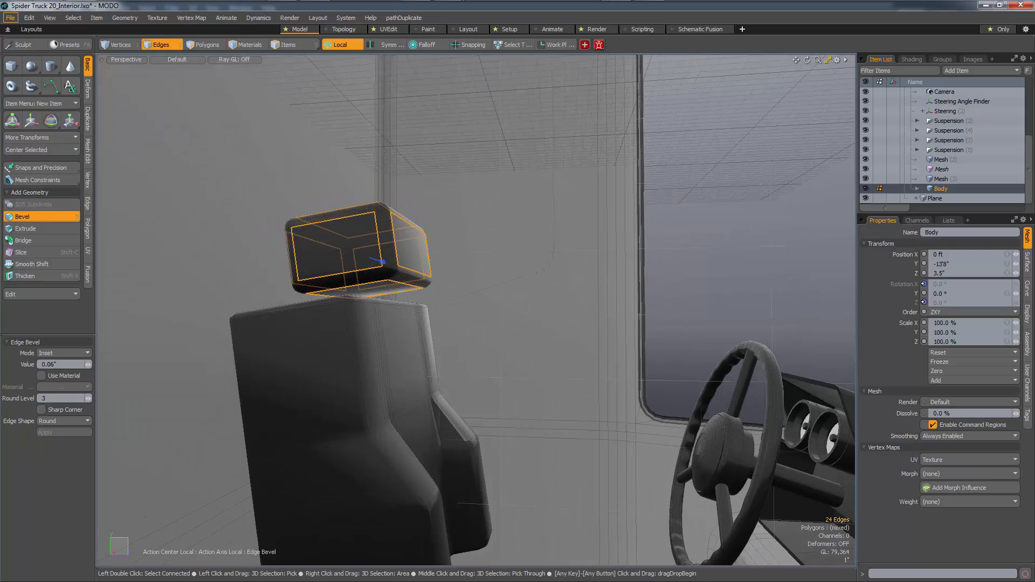
key("1")
scroll(518, 305, "down", 5)
left_click_drag(518, 305, 531, 437, "alt")
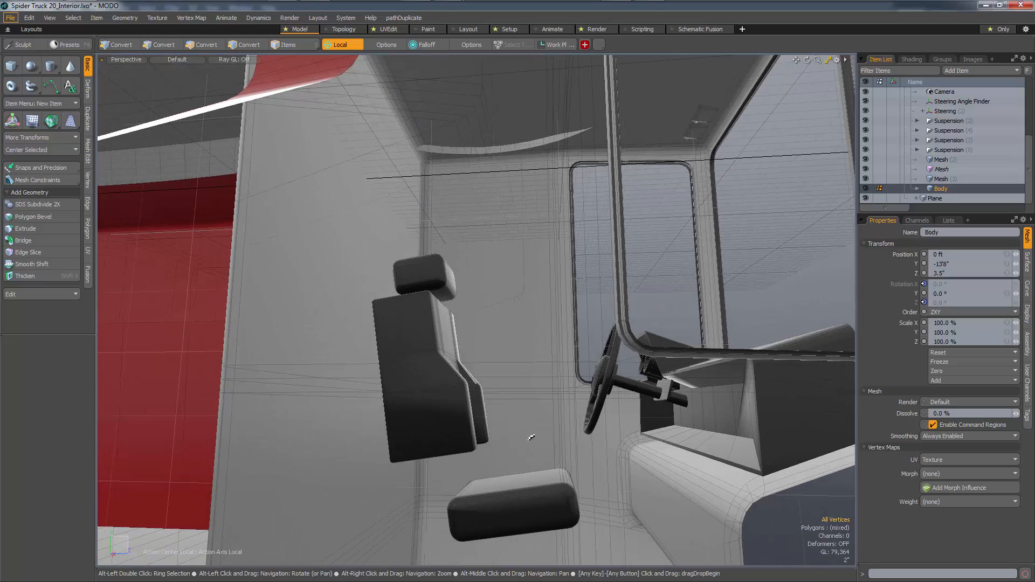
Try to move the seat back and headrest together using the local action centre
double_click(532, 499)
double_click(431, 373)
key("w")
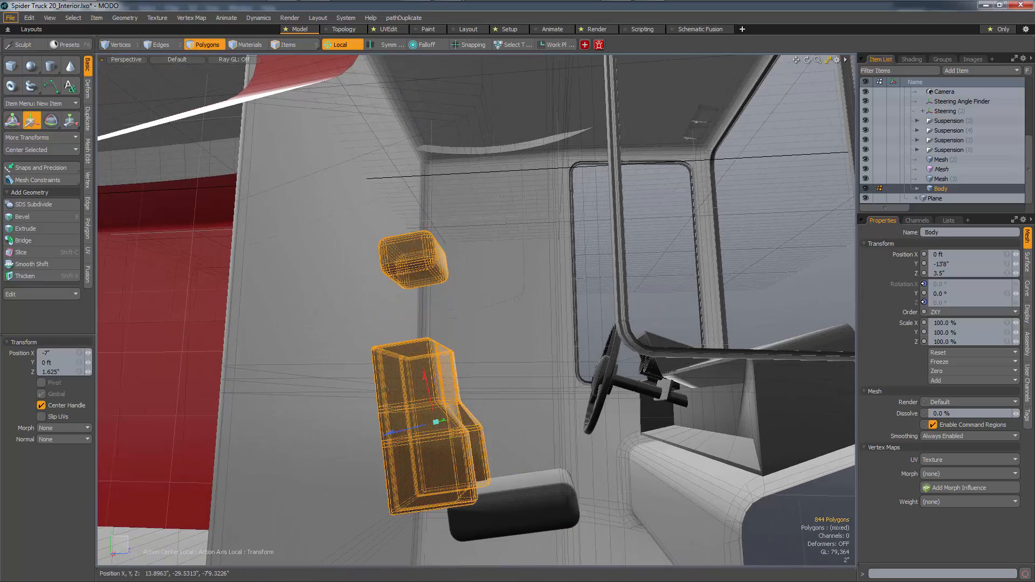
left_click_drag(533, 318, 532, 352)
key("space")
key("space")
key("space")
key("space")
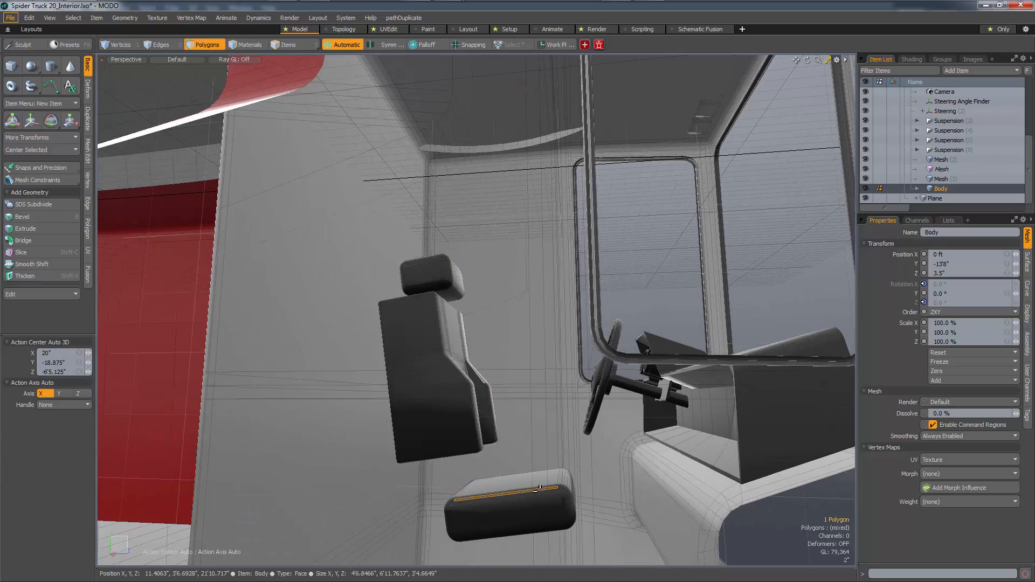
Move the seat cushion closer to the lower end of the seat back
double_click(512, 491)
left_click_drag(513, 491, 442, 346, "alt")
key("w")
key("space")
Adjust the seat back's depth by moving its rear vertices along an element-aligned axis
double_click(459, 381)
key("alt+1")
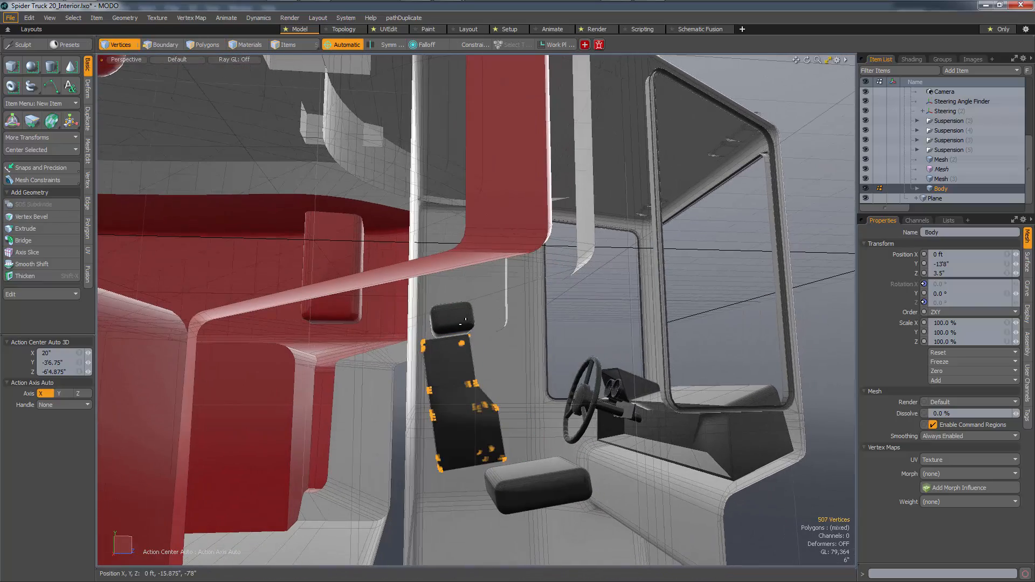
key("w")
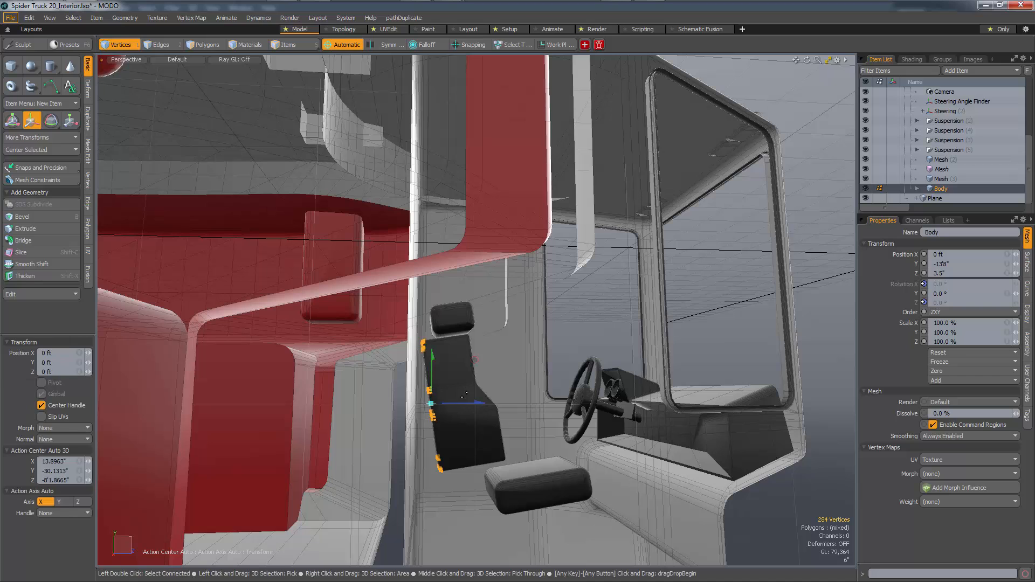
key("alt+e")
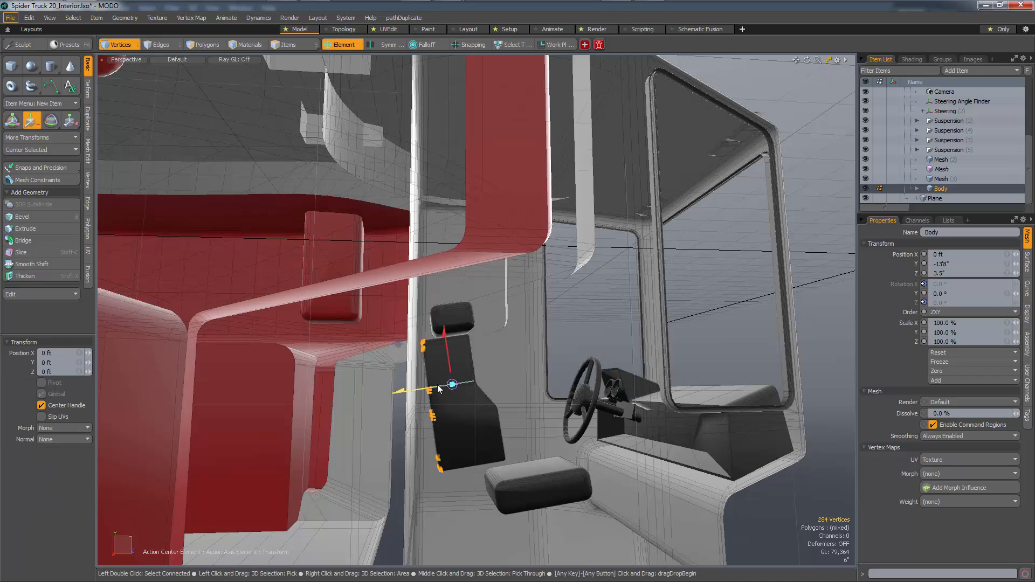
Select the seat back and headrest together as polygons and move them into position over the cushion
key("alt+3")
left_click_drag(411, 342, 483, 326, "alt")
double_click(445, 326, "shift")
key("w")
key("space")
key("space")
Select the cushion, seat back and headrest and mirror them to create the passenger seat
left_click_drag(501, 386, 430, 310, "alt")
key("3")
left_click(430, 311, "shift")
double_click(428, 232, "shift")
left_click_drag(427, 232, 449, 354, "alt")
key("shift+v")
left_click(424, 281)
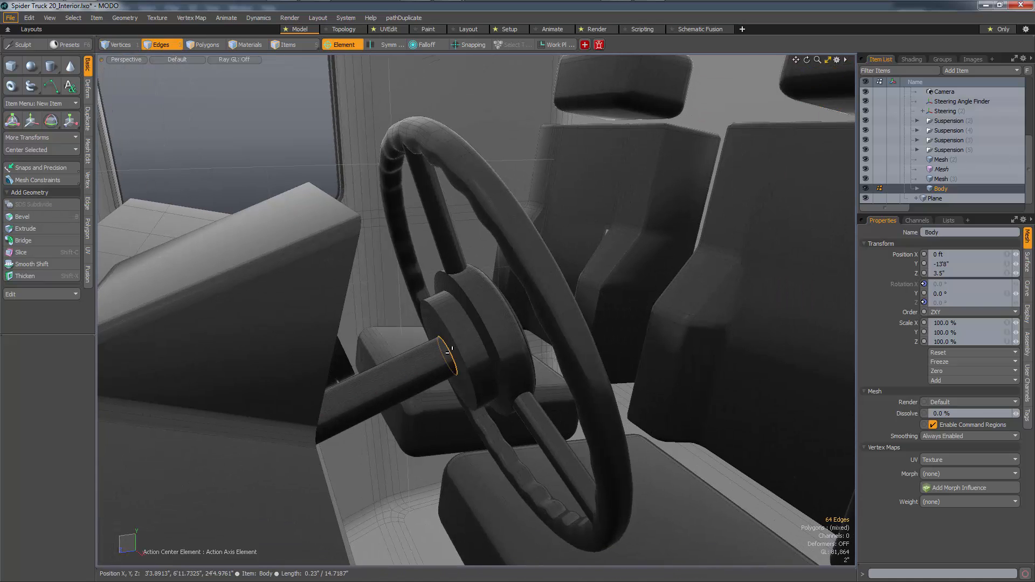
key("w")
key("q")
key("w")
right_click_drag(449, 352, 394, 371, "alt")
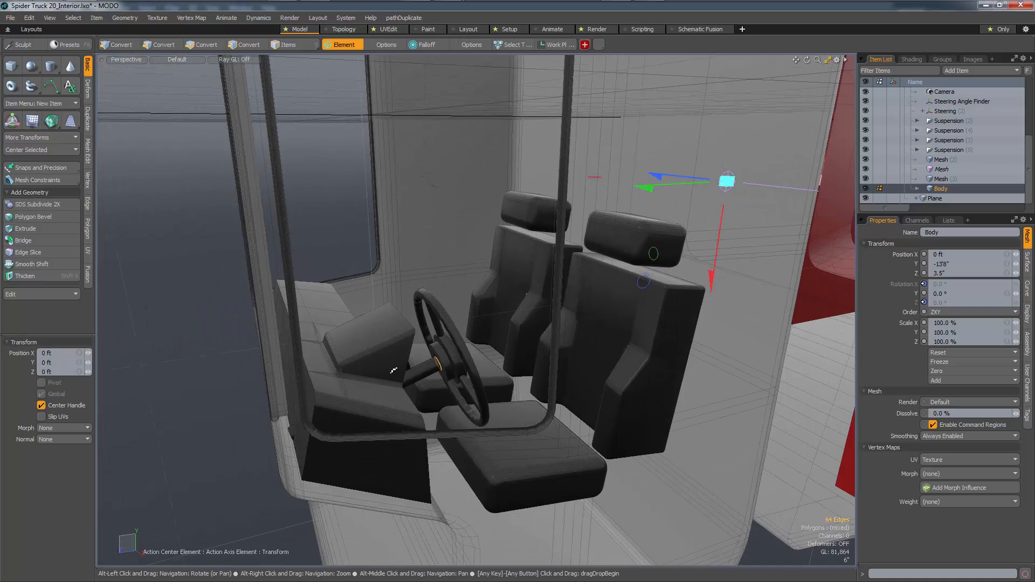
key("alt+e")
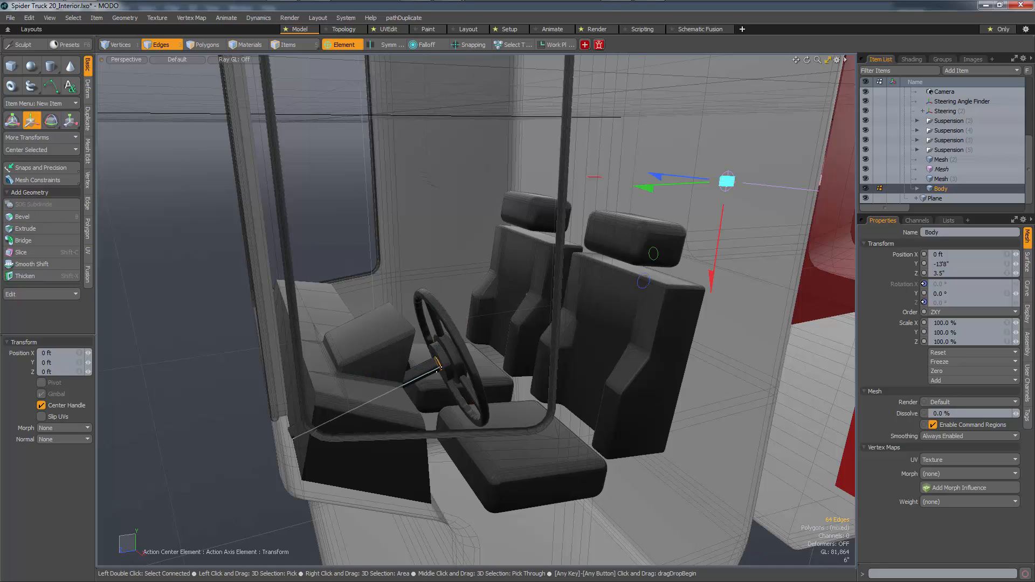
key("alt+e")
key("q")
key("alt+e")
right_click(431, 367)
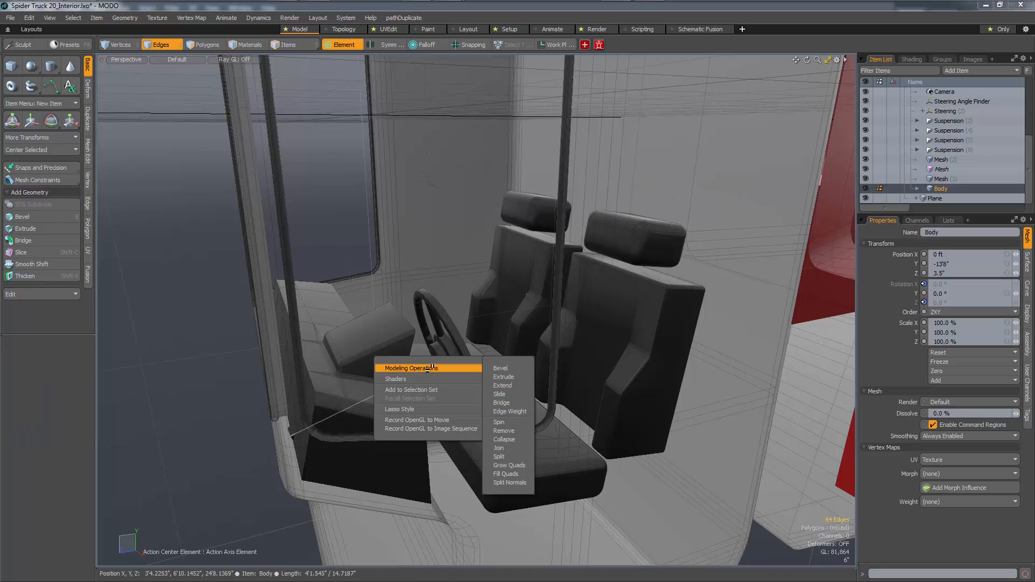
left_click(356, 383)
right_click(430, 369)
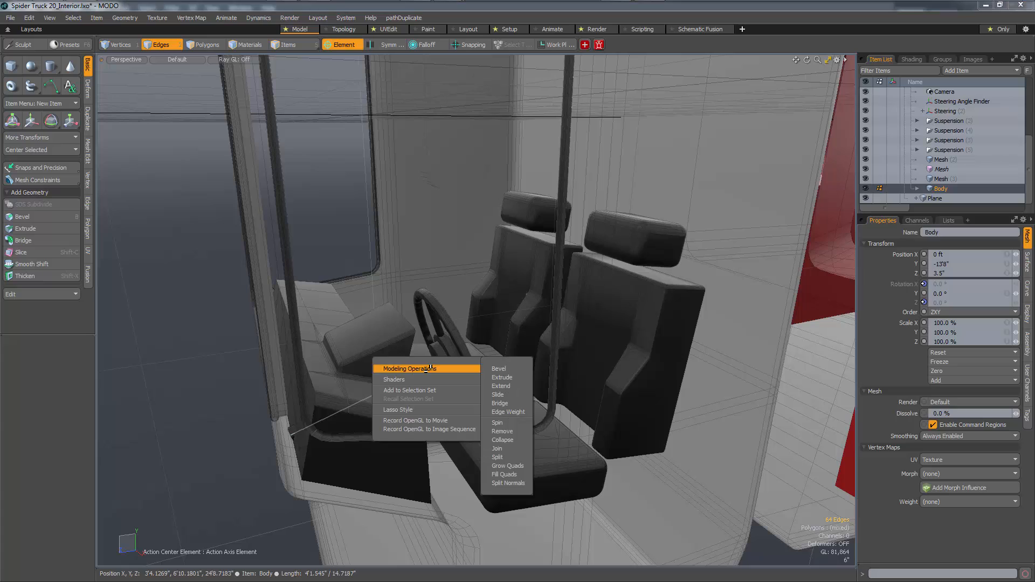
left_click(357, 380)
Move the hub's rear edge loop along the steering column's axis to form a tapered cone behind the wheel
key("w")
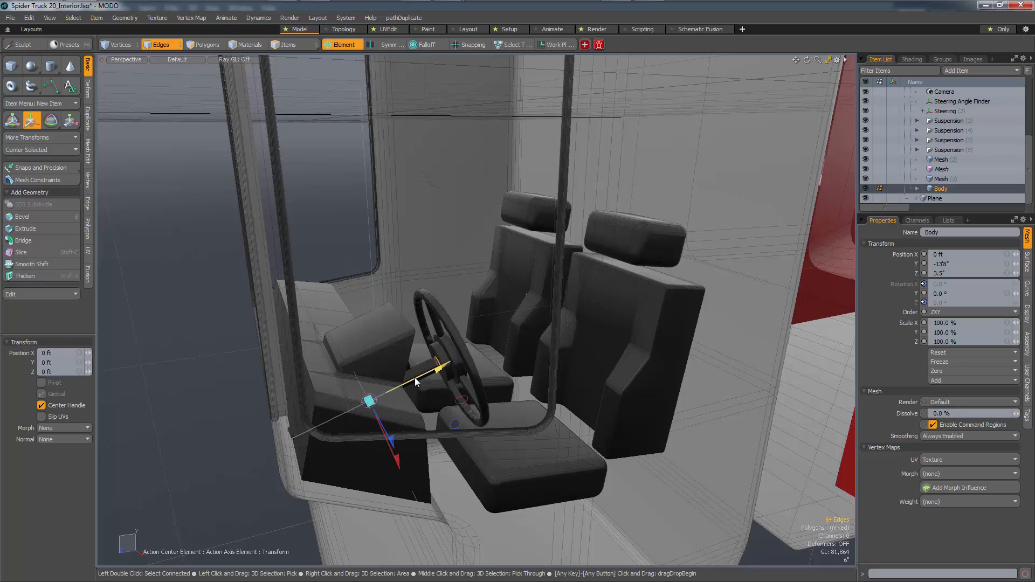
left_click_drag(415, 378, 479, 360)
key("q")
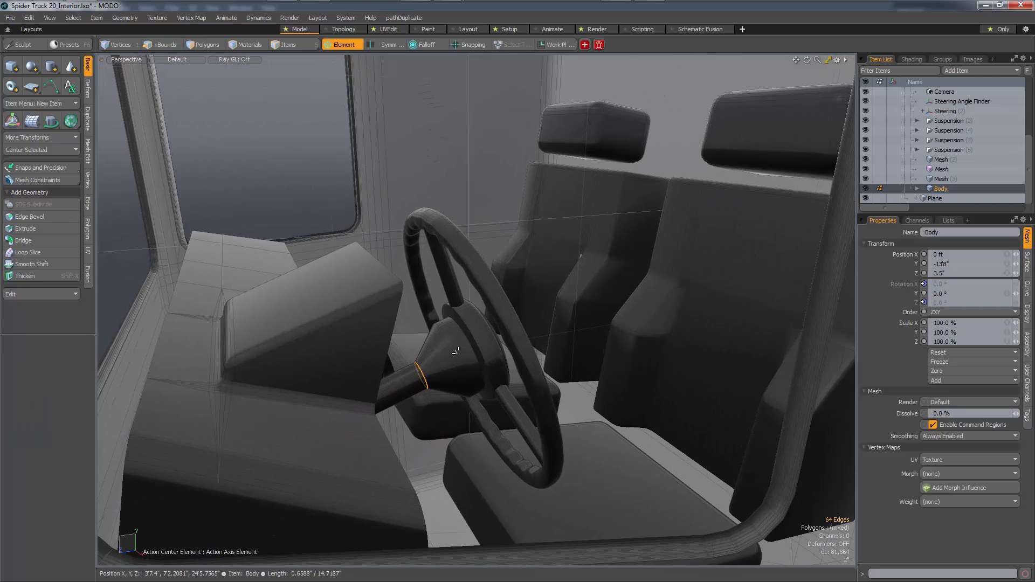
Bevel the tapered steering hub's edge loops by about 1.13" with round level 3
key("b")
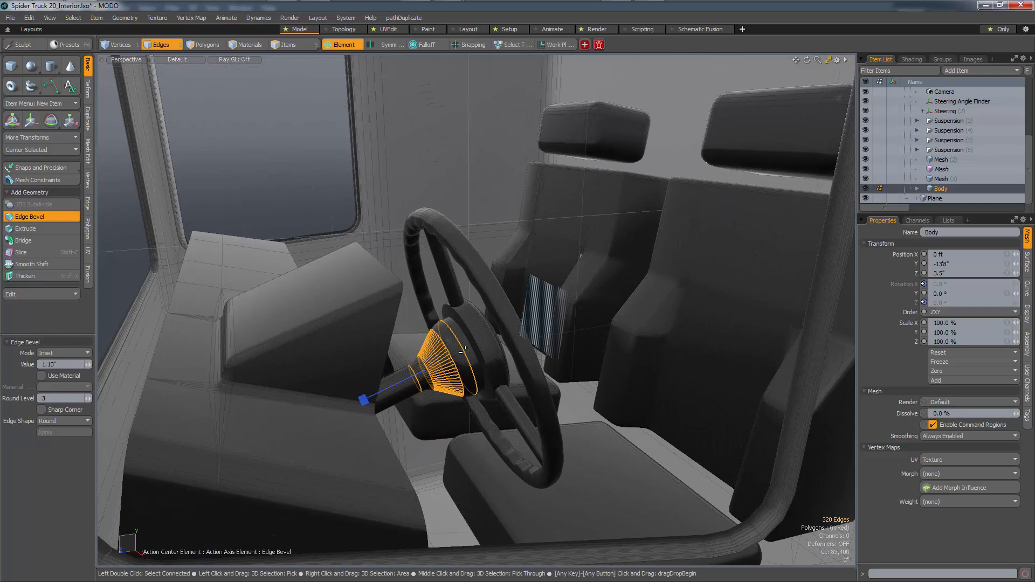
key("q")
key("1")
Bevel the edge loops where the steering hub's cone meets the back of the wheel hub
key("a")
left_click_drag(394, 378, 611, 336, "alt")
key("2")
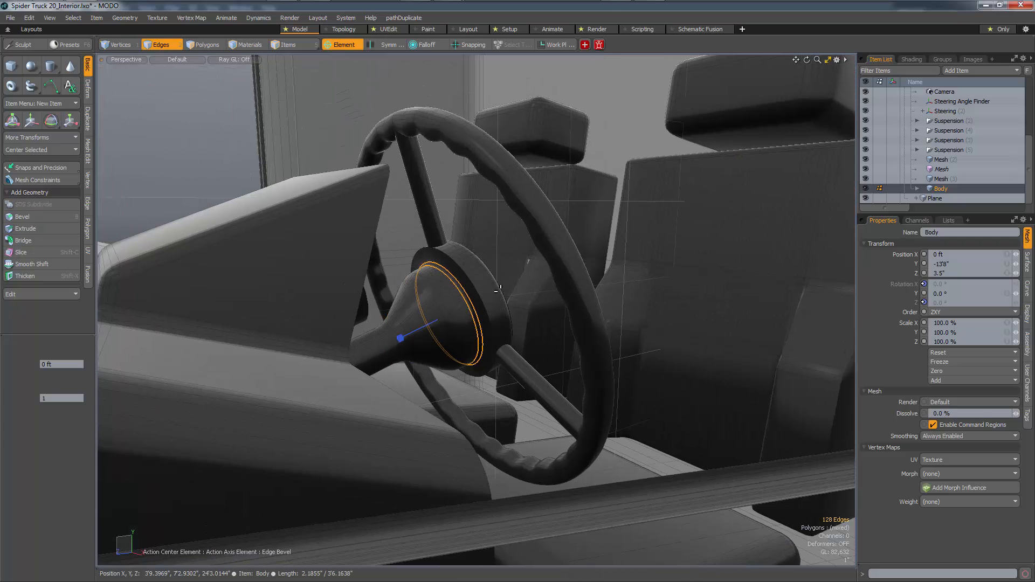
key("q")
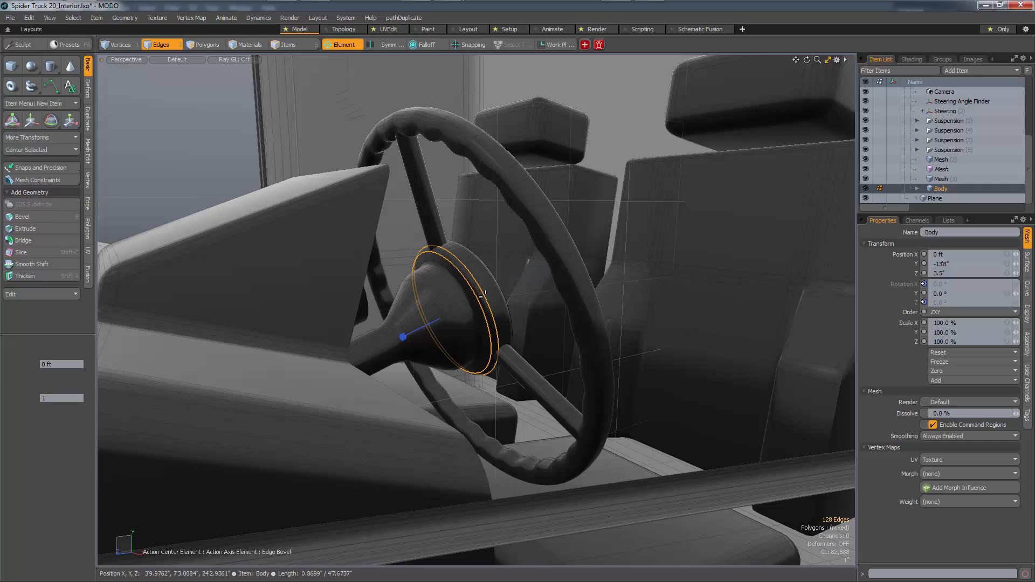
left_click_drag(483, 295, 413, 323, "alt")
left_click_drag(539, 378, 421, 372, "ctrl+alt")
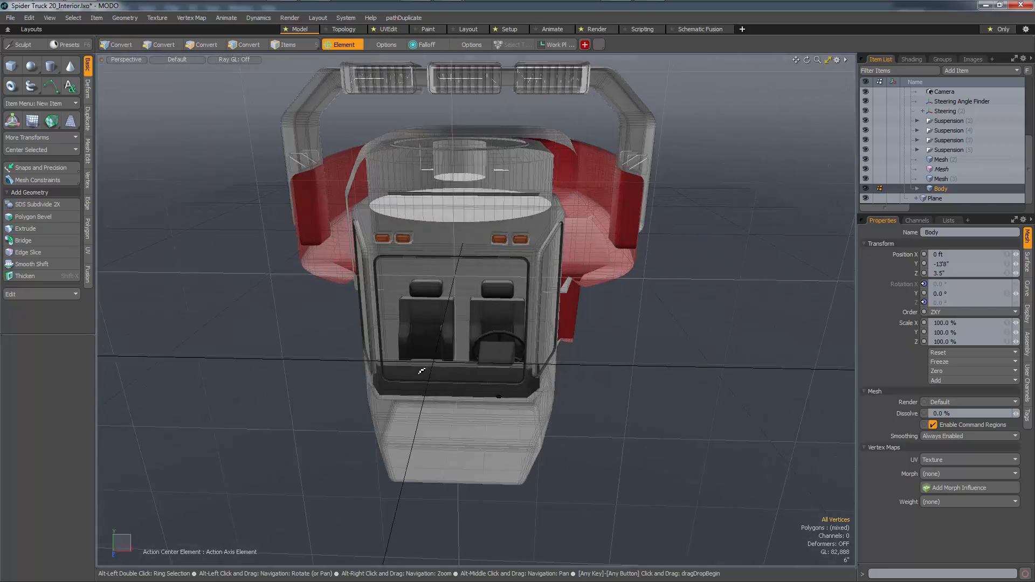
Select all polygons of the seats, dashboard, gauges and steering wheel inside the cab, starting from their shared material
right_click_drag(421, 372, 532, 368, "alt")
left_click_drag(533, 368, 696, 324, "alt")
key("3")
left_click_drag(480, 306, 447, 240, "alt")
key("1")
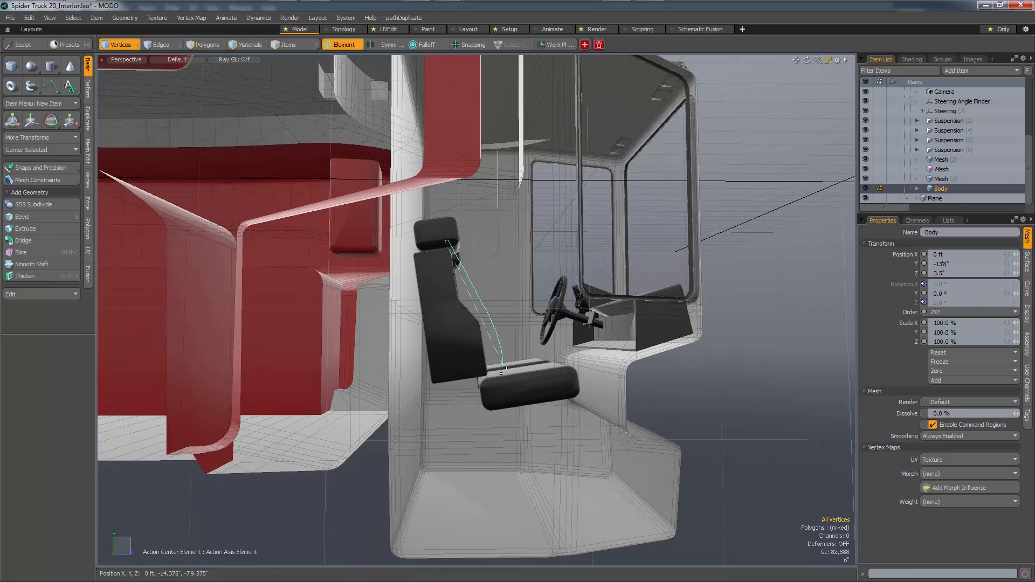
left_click_drag(482, 353, 659, 286, "alt")
key("4")
left_click(635, 308)
scroll(546, 324, "up", 5)
left_click_drag(540, 245, 498, 238, "alt")
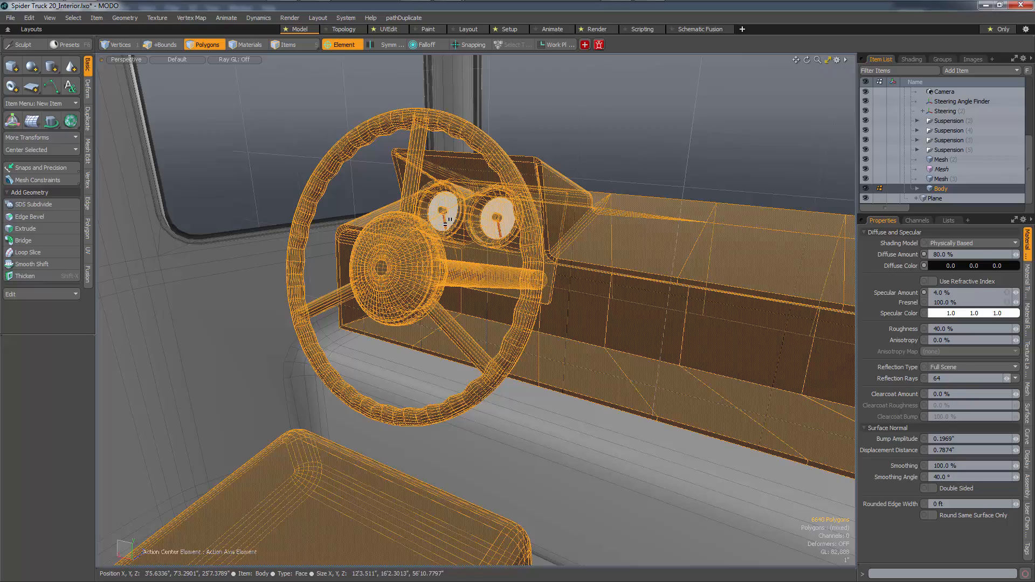
left_click_drag(445, 221, 518, 298, "alt")
scroll(515, 286, "down", 5)
Cut the selected interior polygons from Body and paste them into a new mesh item named Interior
key("ctrl+x")
key("ctrl+z")
scroll(633, 288, "down", 5)
scroll(633, 288, "up", 5)
right_click_drag(497, 324, 497, 322, "shift")
left_click_drag(535, 308, 539, 317, "alt")
key("h")
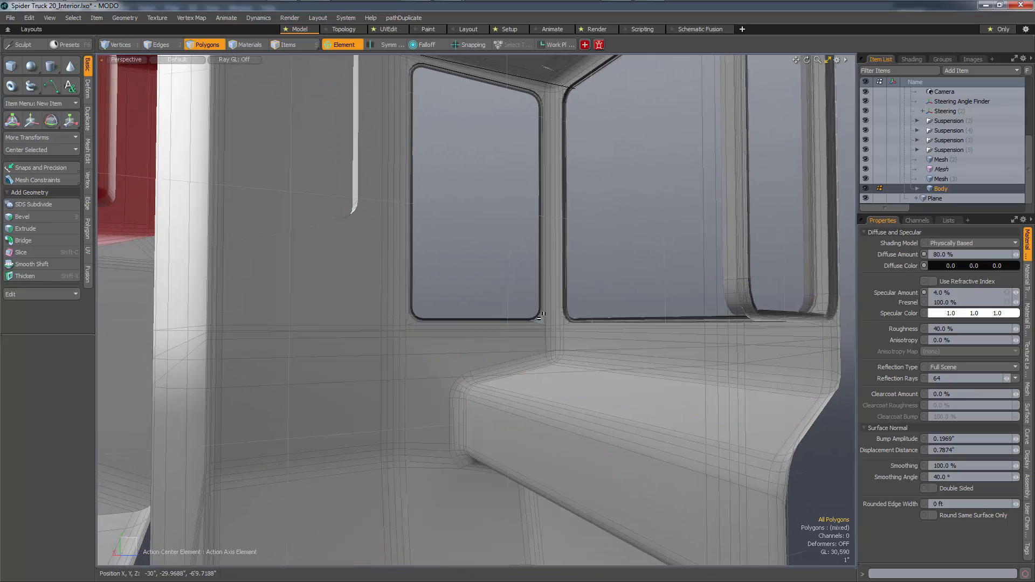
key("n")
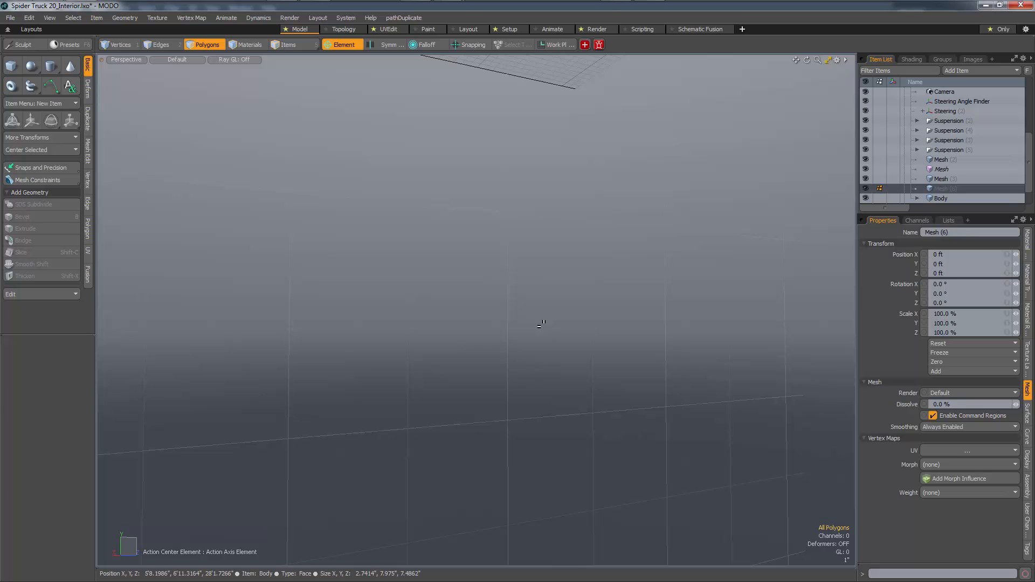
key("ctrl+v")
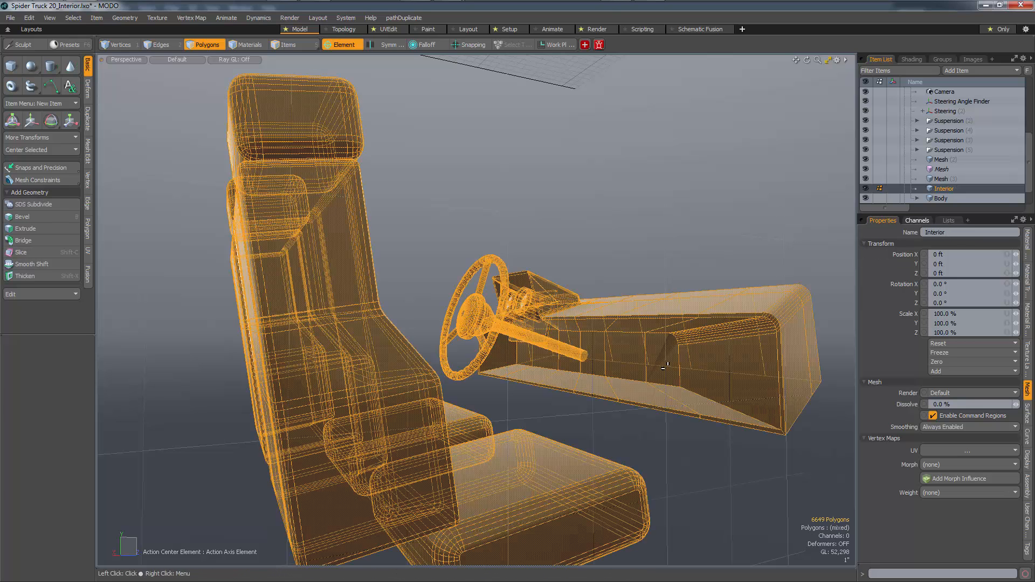
Set the inactive meshes to display the same as the active one so the whole truck is drawn around the interior
key("ctrl+3")
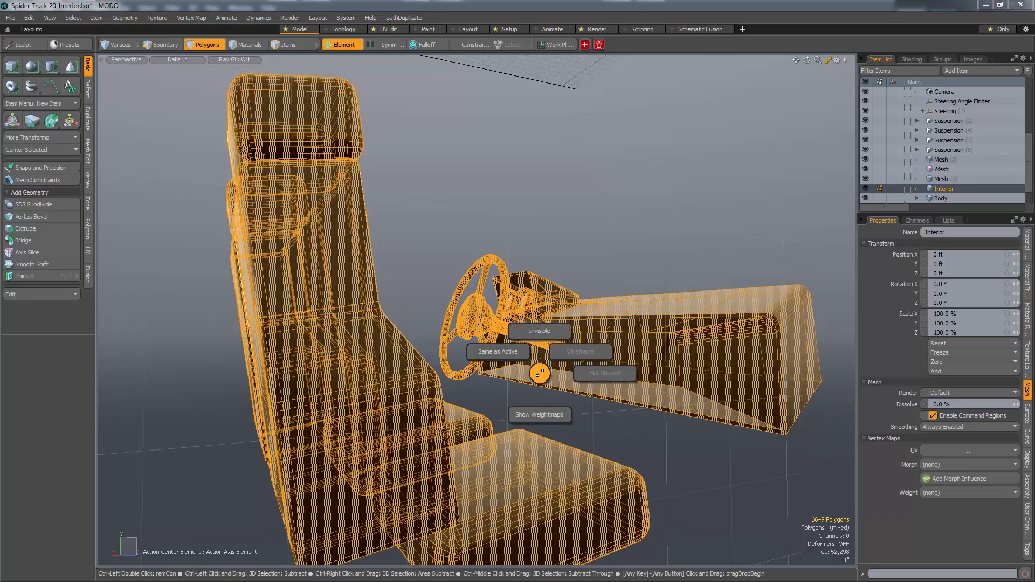
left_click(542, 332)
left_click_drag(542, 332, 517, 302, "alt")
key("ctrl+3")
left_click(554, 303)
key("ctrl+3")
left_click(559, 302)
Make the Body mesh active and examine the cab with its interior from outside in polygon mode
key("1")
scroll(572, 319, "down", 5)
key("5")
left_click(562, 250)
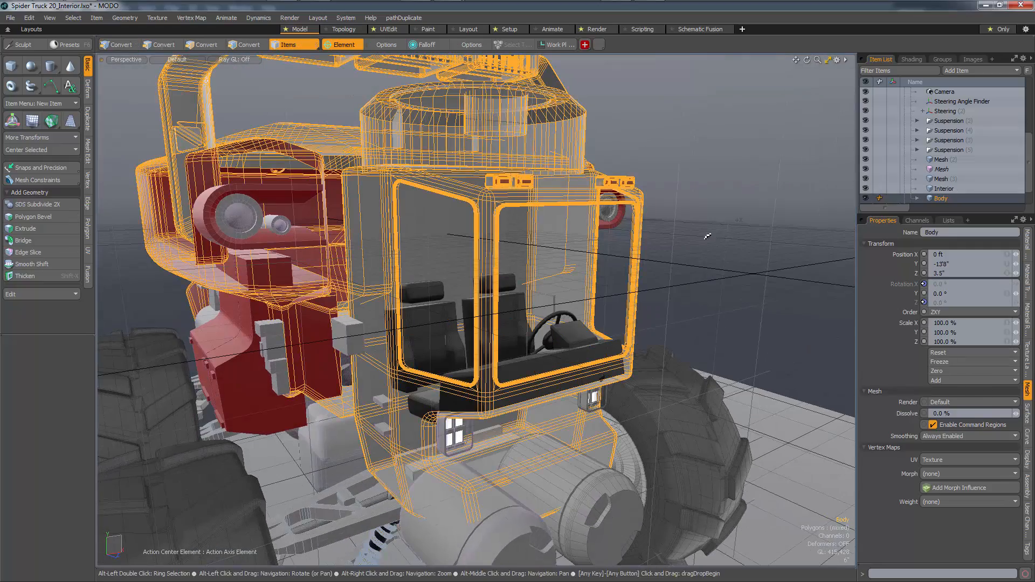
key("3")
left_click_drag(630, 258, 692, 240, "alt")
key("f")
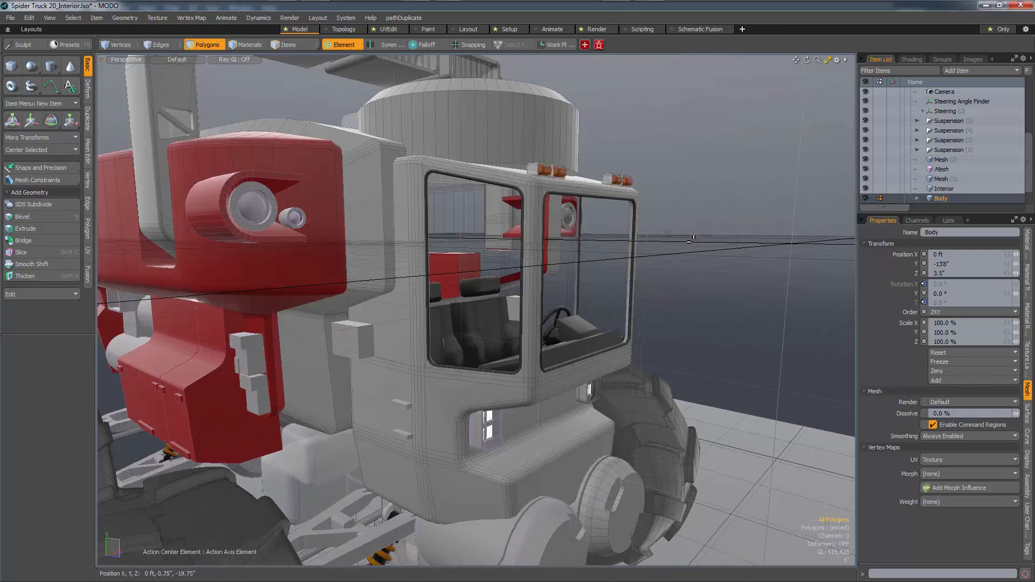
Select the small box beside the cab in Mesh (2) and move it 0.25" in X and -1" in Y
left_click_drag(654, 270, 496, 325, "alt")
double_click(596, 302)
double_click(520, 316)
double_click(561, 324)
double_click(501, 326)
key("space")
left_click_drag(599, 365, 668, 316, "alt")
double_click(626, 335)
key("w")
left_click_drag(671, 372, 682, 386)
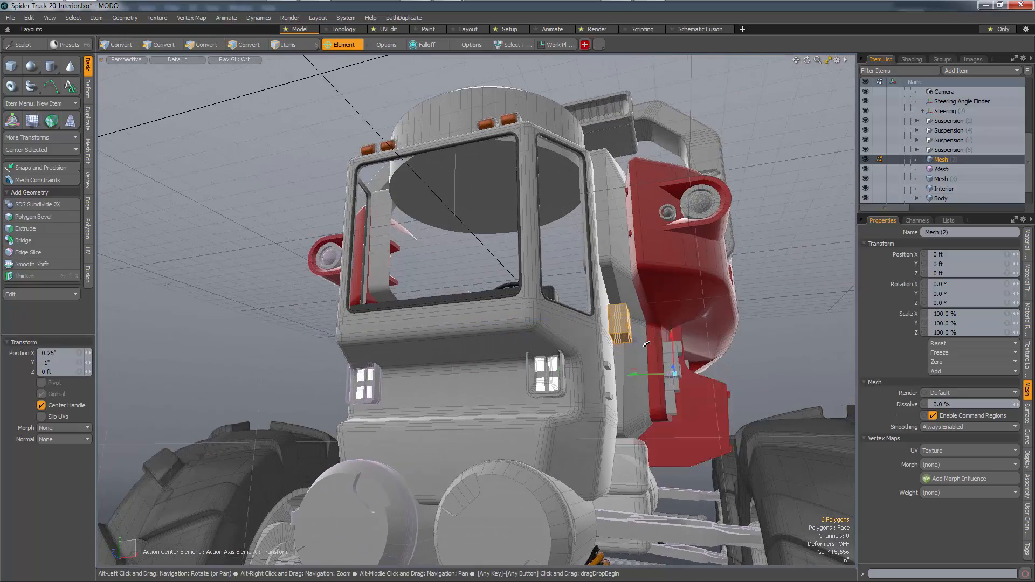
Select the edges of the small box beside the cab, leave out those against the cab wall, and bevel the outer ones
key("shift+a")
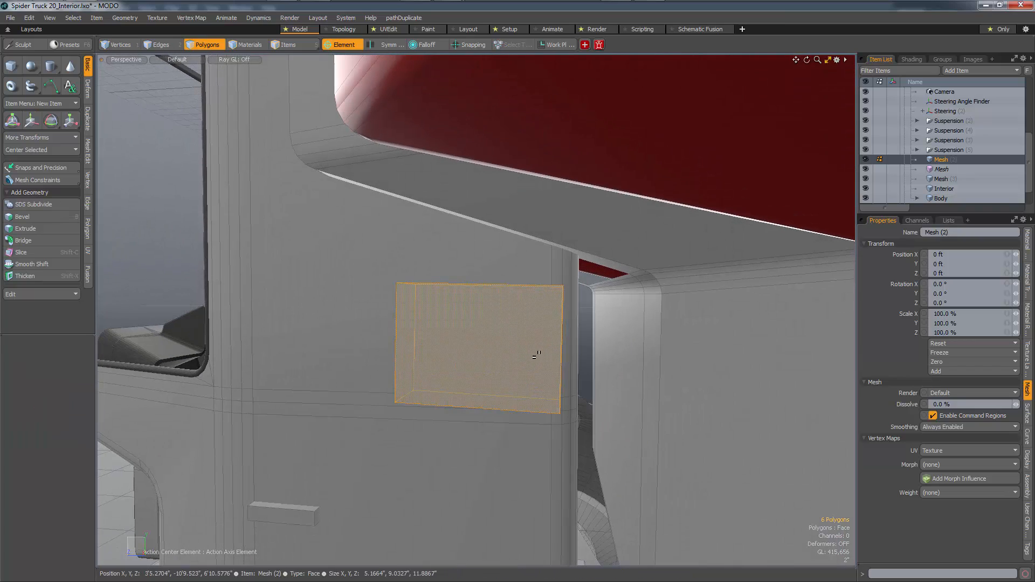
key("w")
left_click_drag(537, 354, 575, 332, "alt")
key("alt+2")
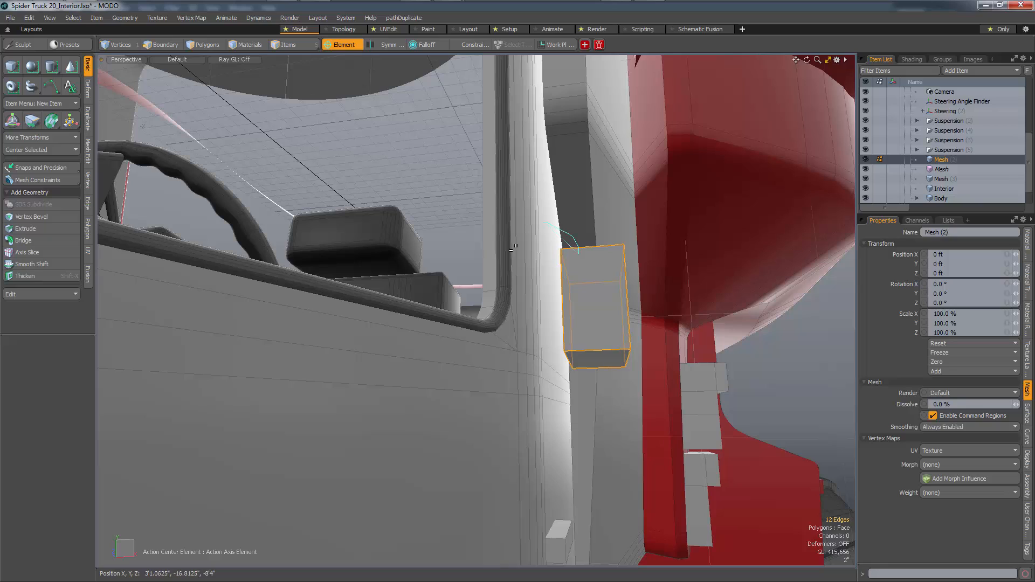
right_click_drag(625, 506, 627, 505, "ctrl")
left_click_drag(626, 505, 594, 506, "alt")
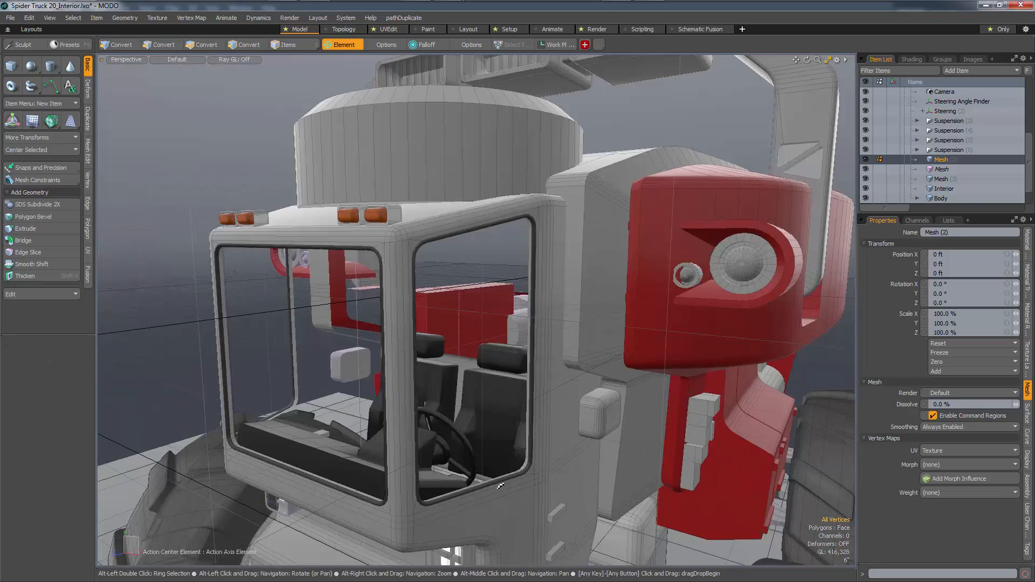
Select the U-shaped band of top polygons around the body's rear deck and bevel it upward into a raised border
left_click_drag(443, 399, 470, 405, "alt")
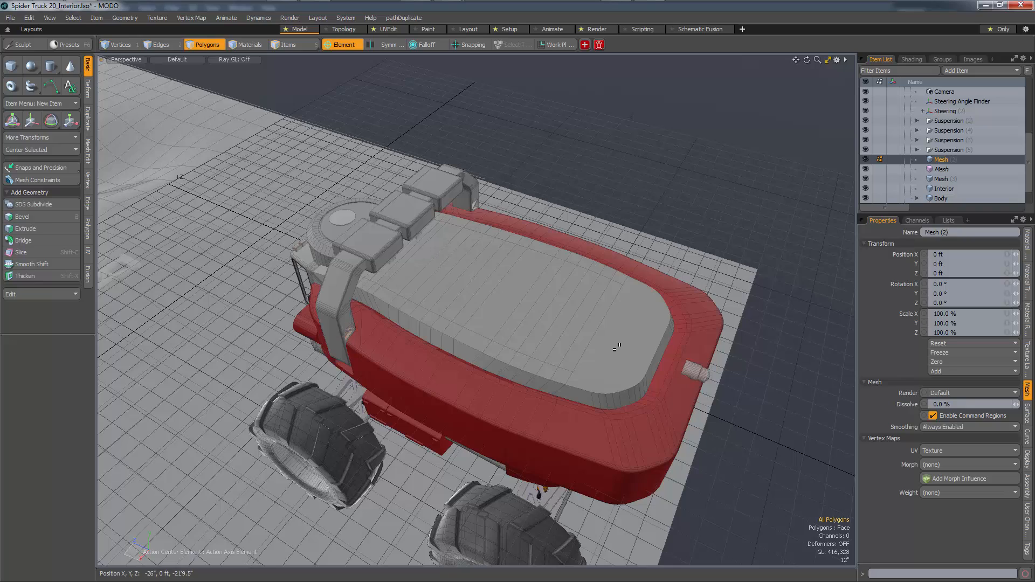
left_click_drag(617, 348, 581, 374, "alt")
key("5")
left_click(582, 373)
key("3")
left_click(587, 375)
left_click_drag(513, 379, 471, 354, "shift")
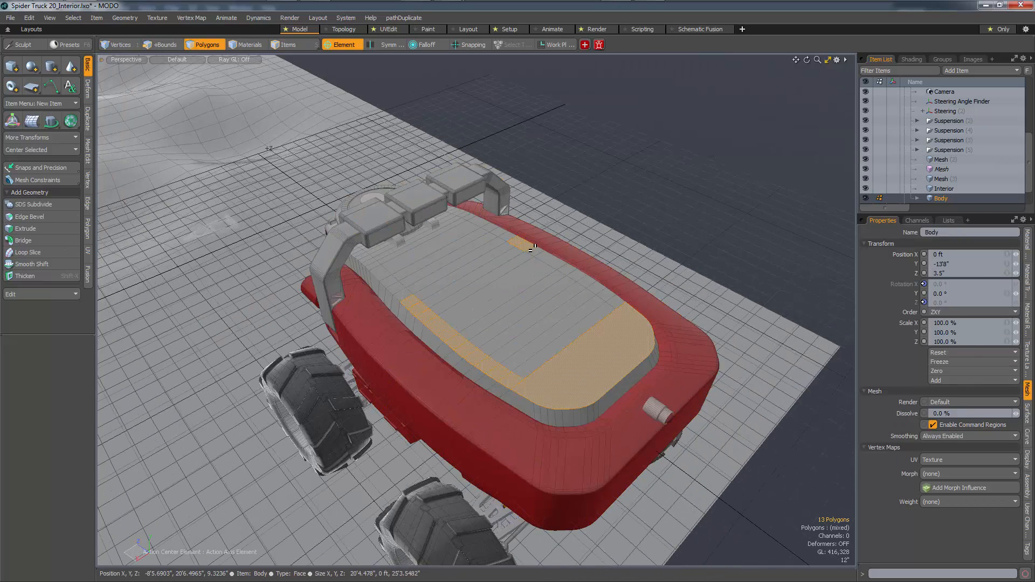
left_click_drag(616, 308, 517, 310, "alt")
key("b")
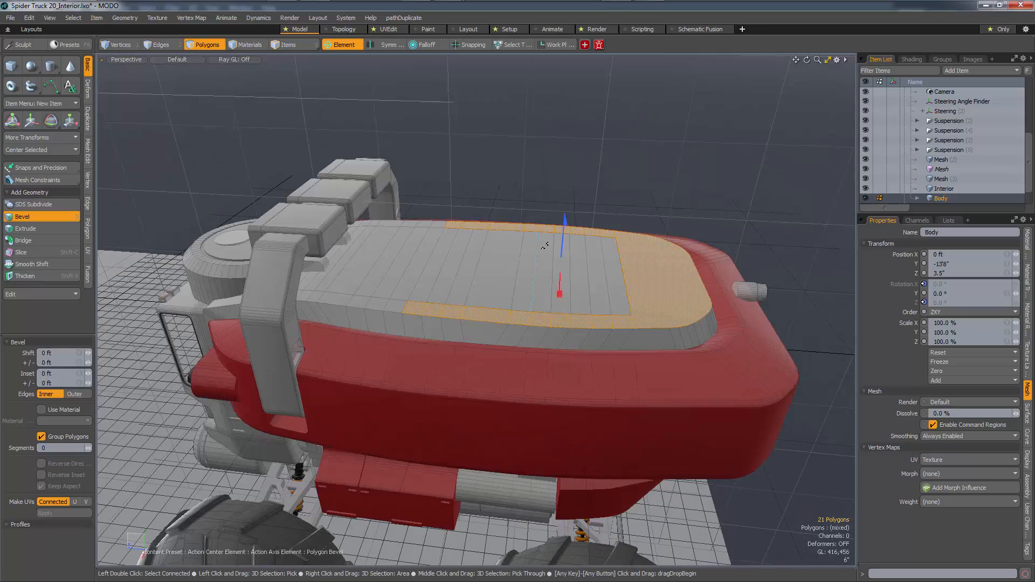
left_click_drag(562, 251, 563, 241)
key("space")
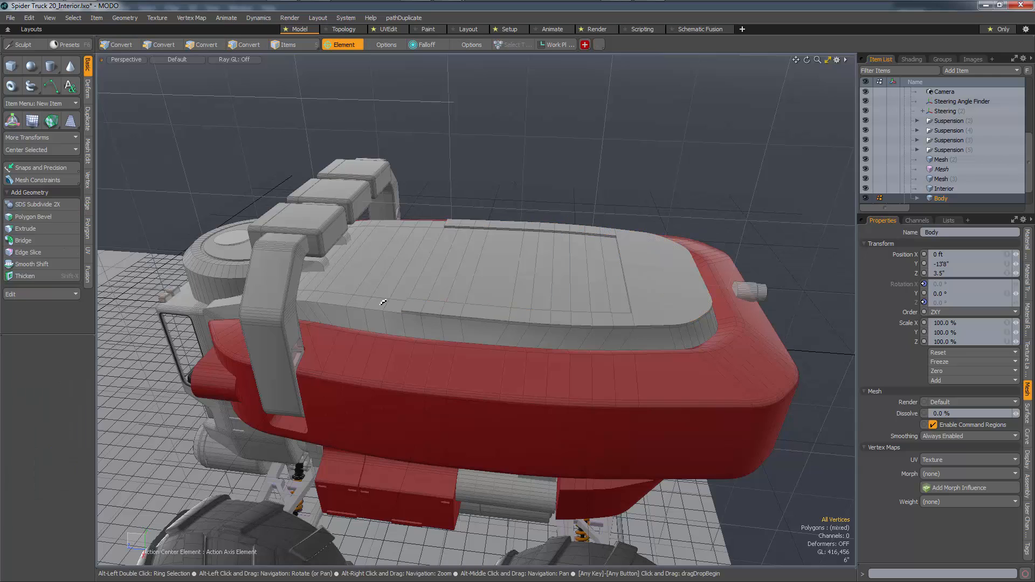
Bevel upward the short strips of top polygons near the front of the deck on both sides
left_click_drag(367, 319, 388, 307, "alt")
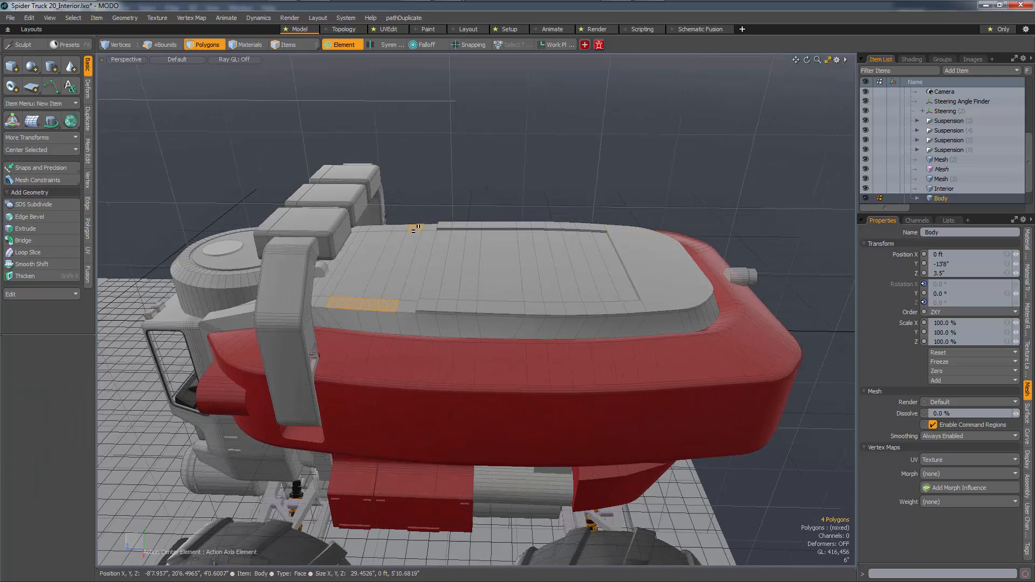
scroll(387, 227, "up", 2)
key("b")
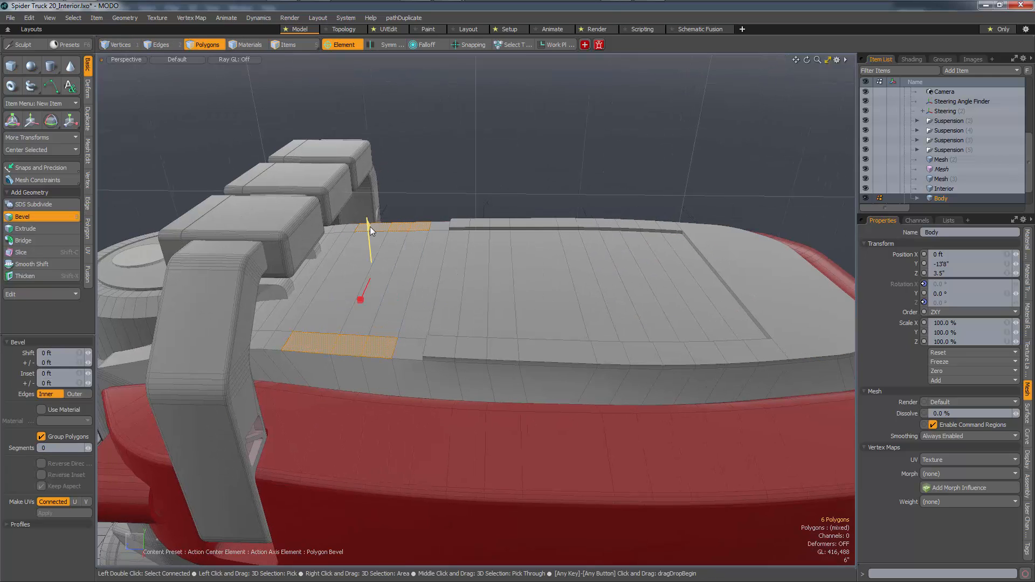
key("space")
key("space")
scroll(386, 289, "down", 5)
left_click_drag(386, 289, 527, 399, "alt")
scroll(411, 323, "up", 4)
key("3")
left_click(561, 363)
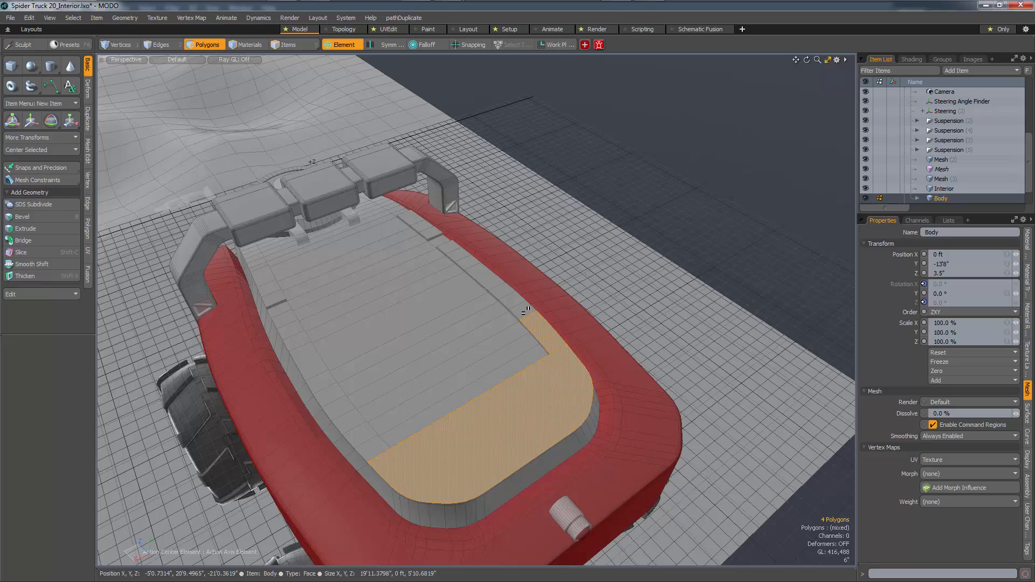
double_click(361, 369)
key("F2")
left_click(361, 392)
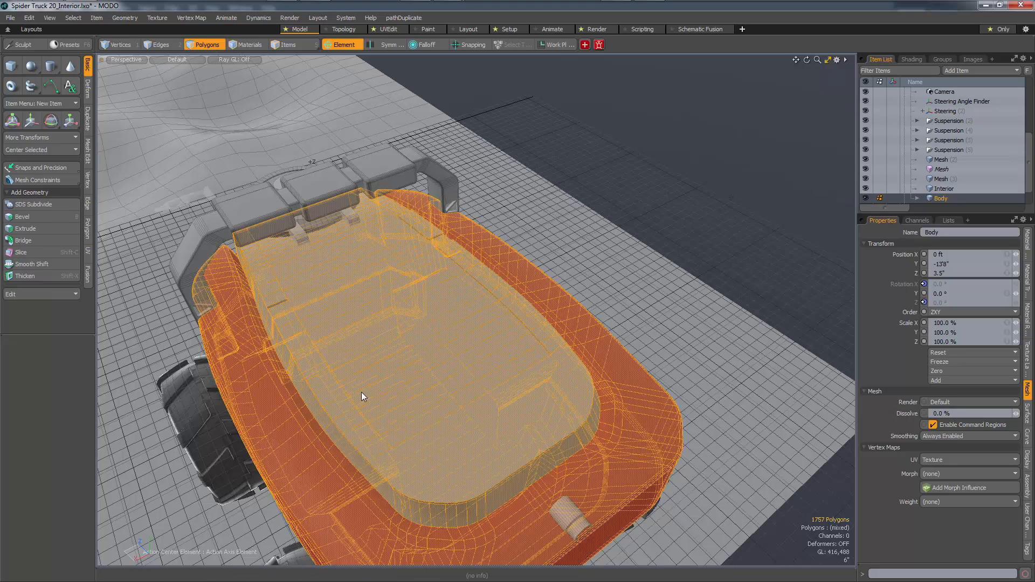
key("ctrl+z")
Run the mesh cleanup script on the body in vertex mode
key("1")
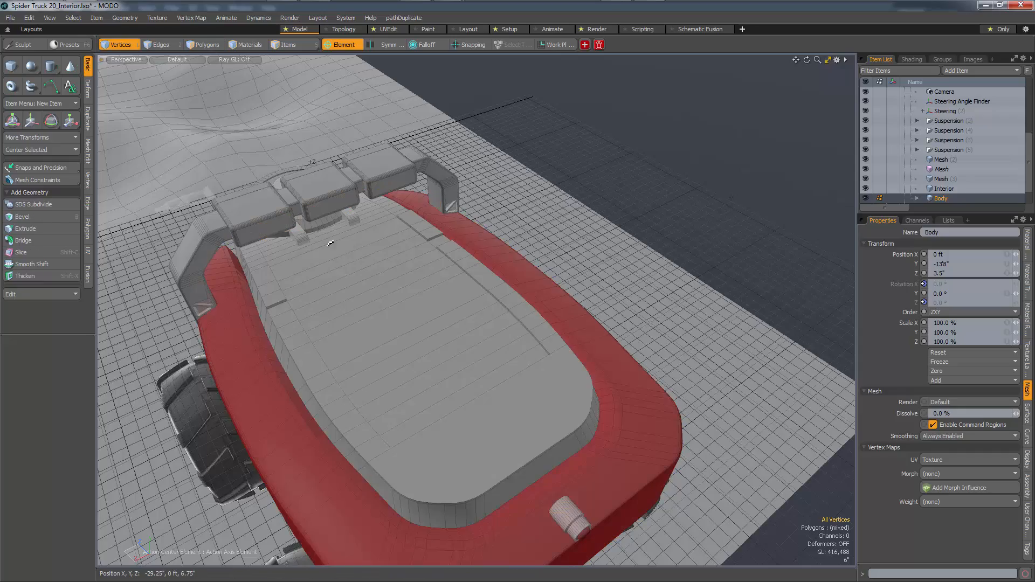
left_click_drag(331, 244, 468, 267, "alt")
key("F2")
left_click(454, 284)
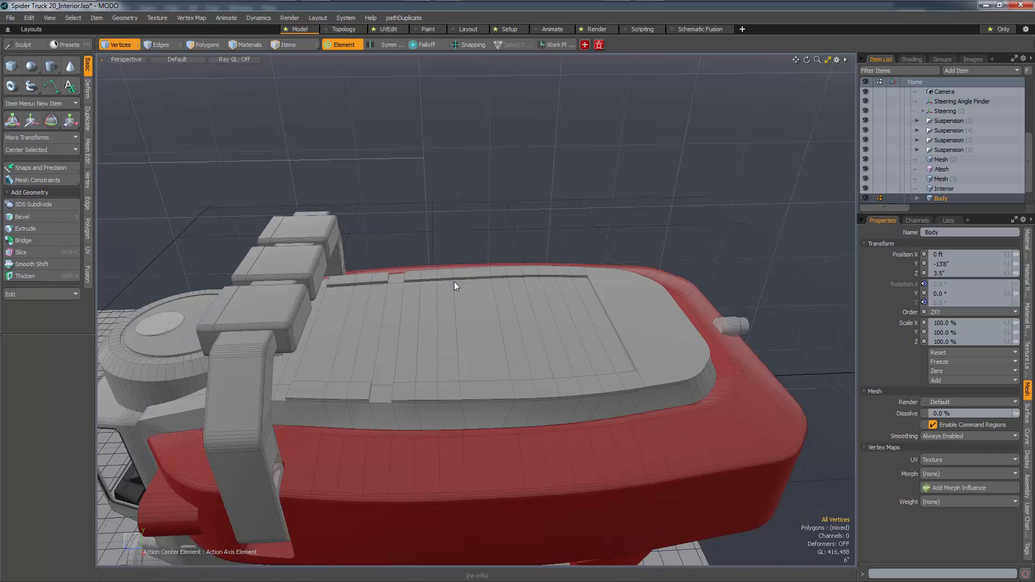
left_click_drag(508, 318, 413, 312, "alt")
Reselect the top polygons of the raised rear border, inset them, and bevel them with a shift of -1.25 in
key("3")
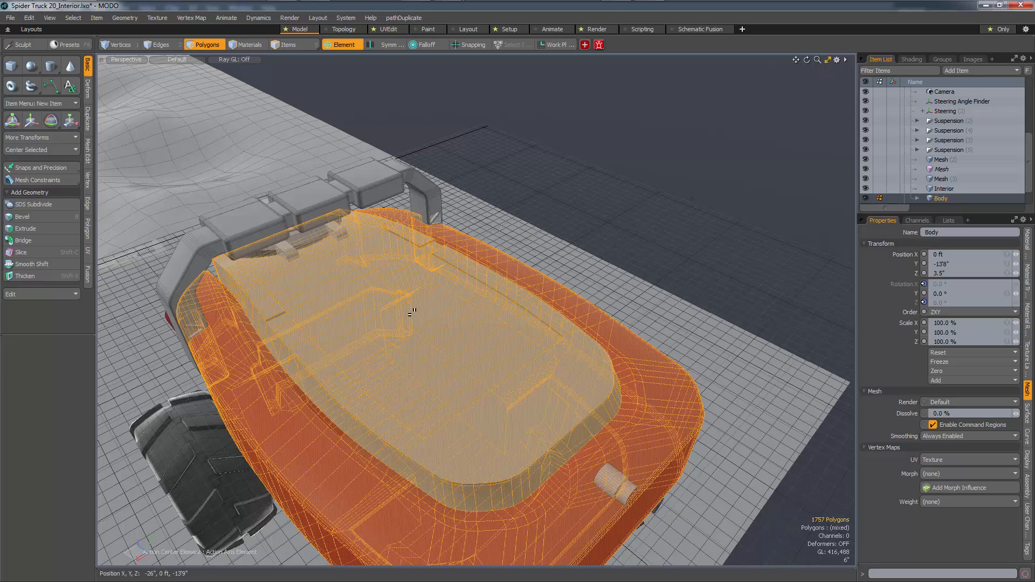
left_click(446, 253)
left_click_drag(552, 319, 554, 383)
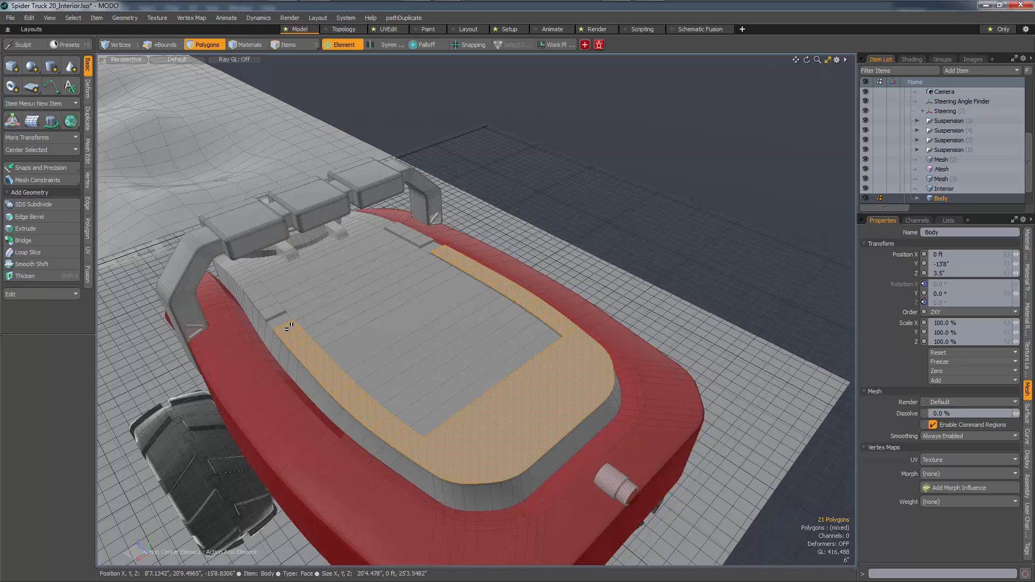
left_click_drag(290, 326, 431, 296, "alt")
key("b")
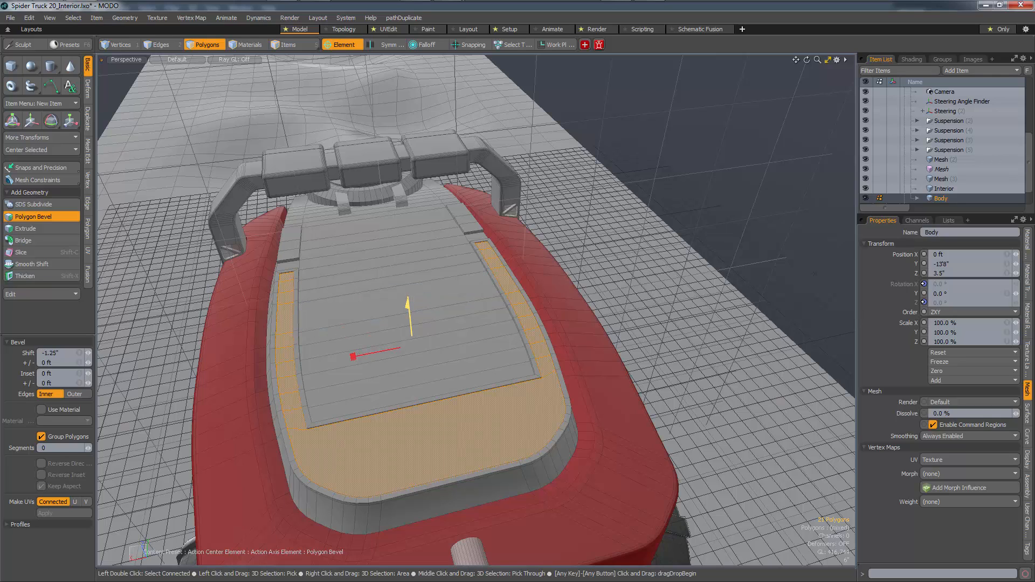
key("space")
key("space")
Select the corner edges at the front ends of the raised border on both sides and bevel them
left_click_drag(434, 307, 484, 283, "alt")
scroll(626, 357, "down", 3)
scroll(484, 283, "up", 5)
key("2")
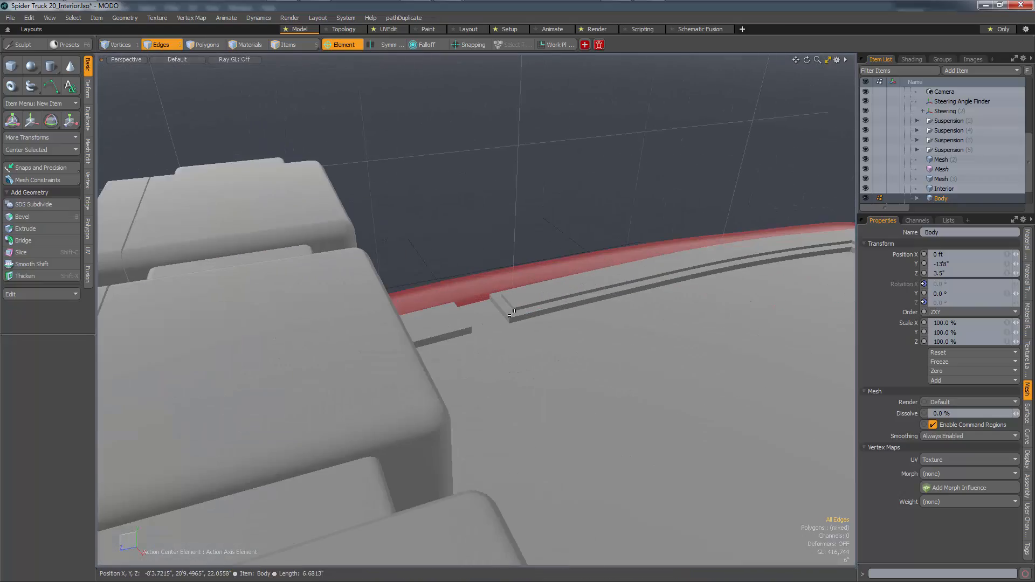
double_click(509, 322)
scroll(511, 323, "down", 5)
left_click_drag(527, 377, 638, 411, "alt")
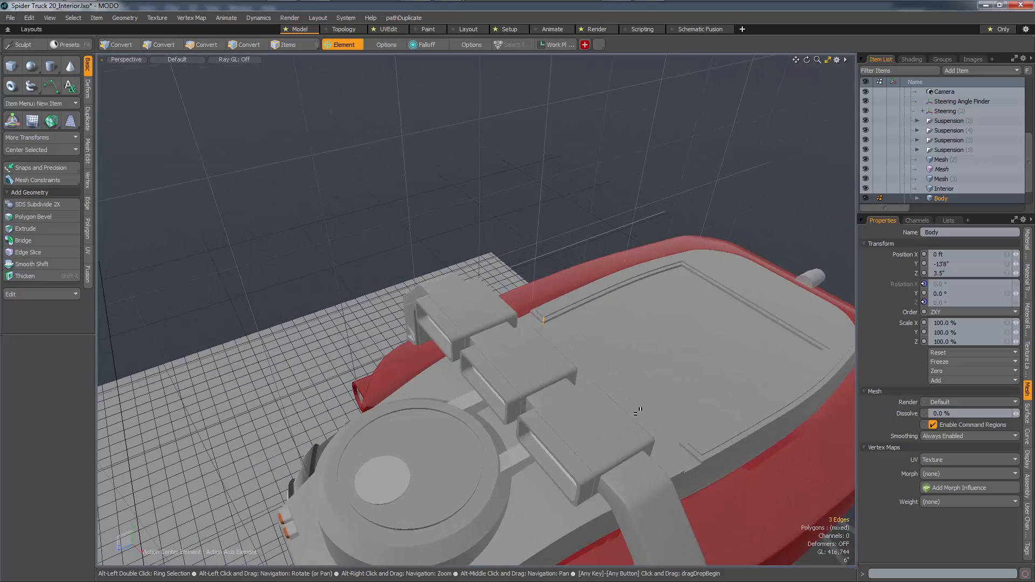
left_click_drag(555, 335, 375, 374, "alt")
scroll(546, 319, "up", 3)
left_click(541, 324, "shift")
key("b")
key("space")
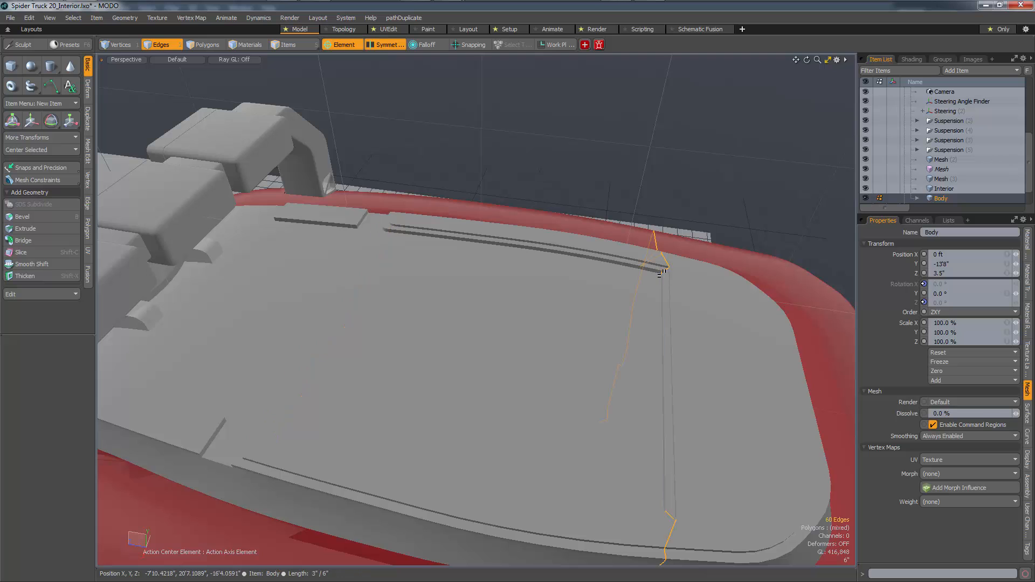
Bevel the inner rear corner edges of the raised border on both sides with symmetry, and clean up the mesh
left_click_drag(663, 276, 740, 315, "alt")
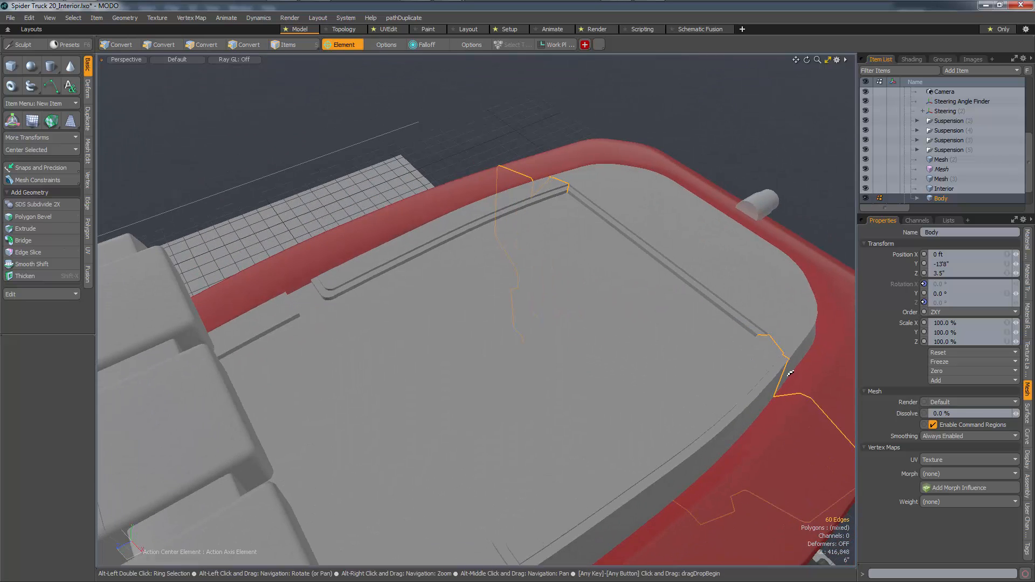
middle_click_drag(740, 315, 603, 247, "alt")
left_click_drag(602, 247, 593, 203, "alt")
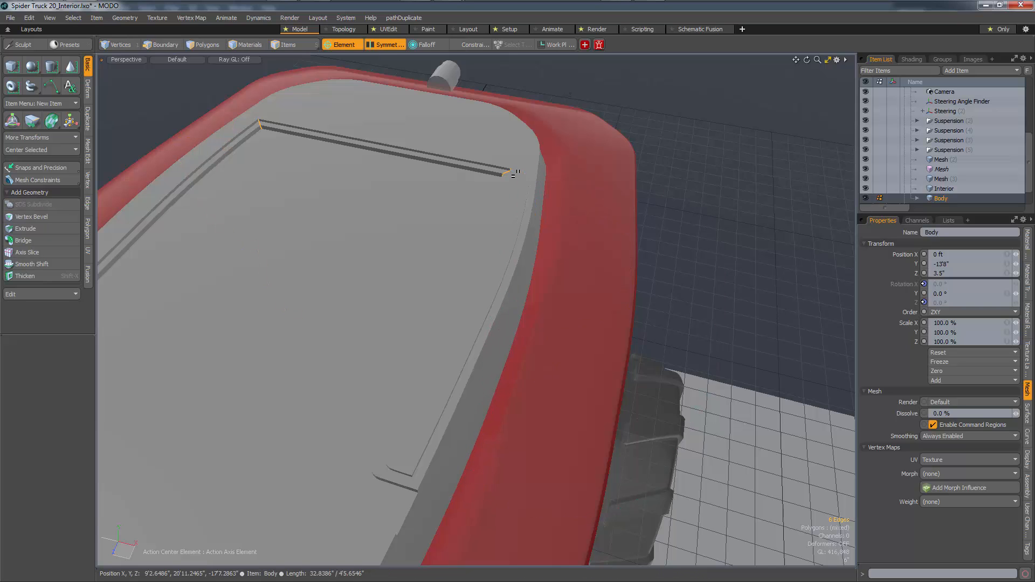
left_click_drag(514, 174, 303, 253, "alt")
key("Escape")
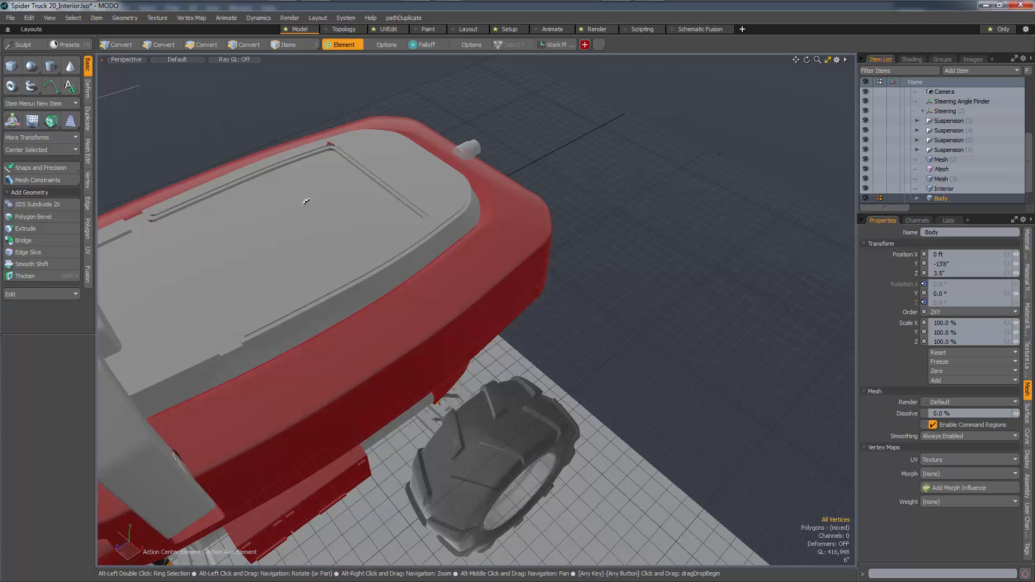
left_click_drag(359, 202, 408, 279, "alt+shift")
right_click(413, 286)
left_click(413, 287)
Delete the cylindrical fitting that protrudes from the body's rear face
left_click_drag(414, 214, 324, 261, "alt")
left_click_drag(636, 337, 666, 267, "alt")
key("w")
left_click_drag(629, 315, 648, 338)
left_click_drag(712, 337, 767, 398, "alt")
left_click_drag(647, 340, 646, 330)
key("space")
key("space")
left_click_drag(742, 372, 626, 409, "alt")
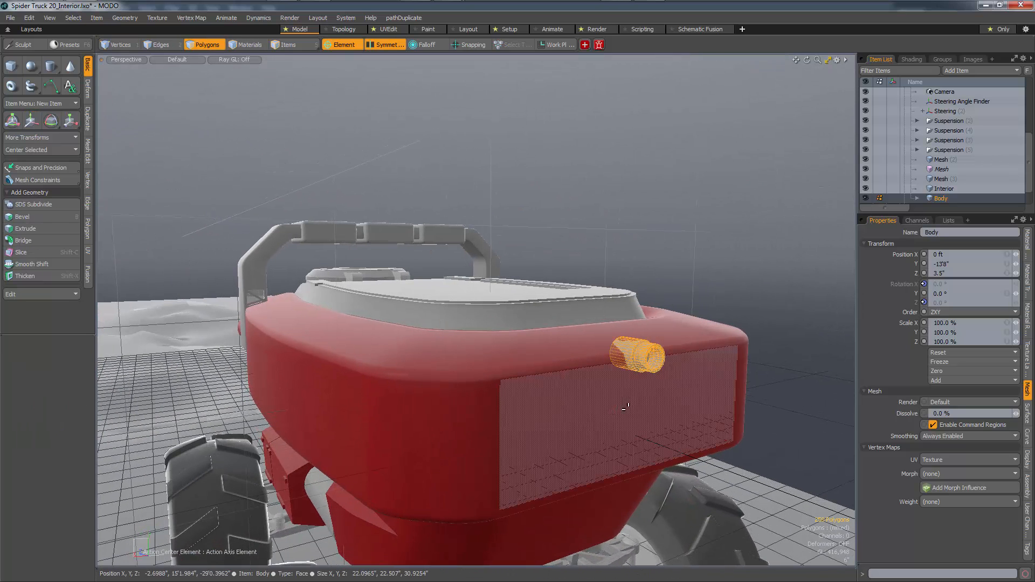
key("ctrl+x")
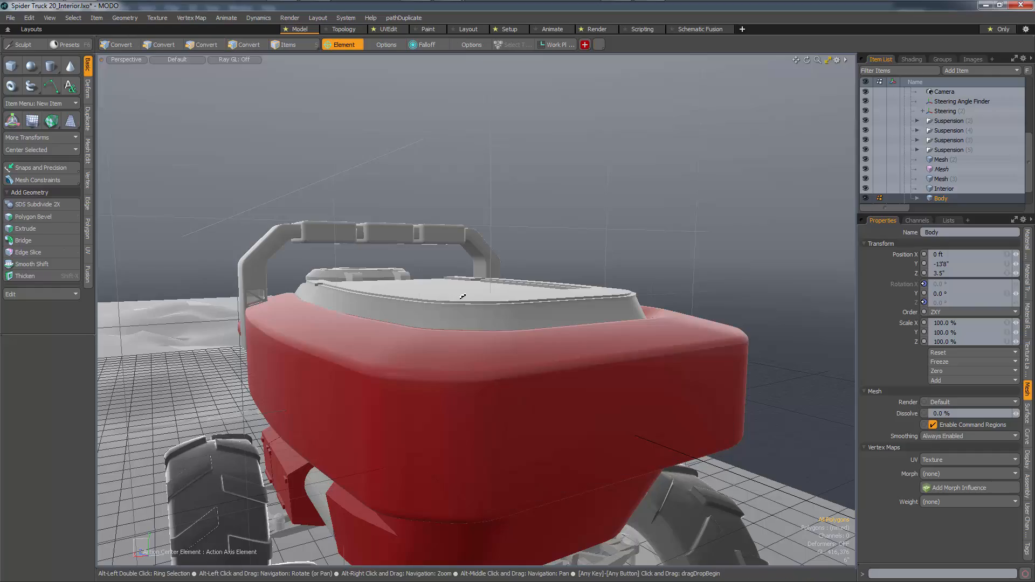
Loop slice the two small brackets behind the round roof housing with two symmetric cuts at 26.5%
left_click_drag(463, 297, 450, 241, "alt")
key("ctrl+3")
left_click(507, 315)
key("alt+c")
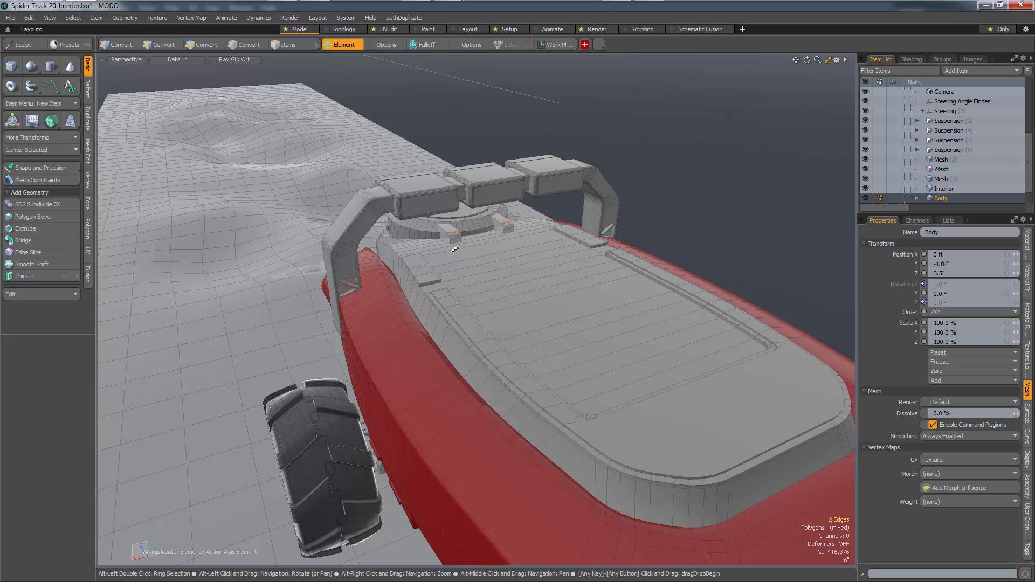
left_click(453, 233)
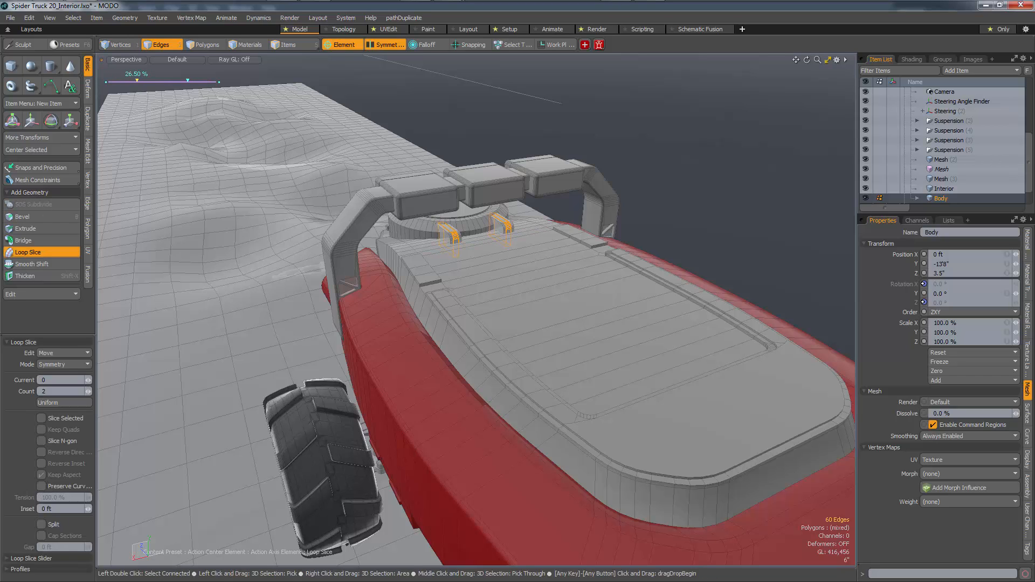
key("space")
Recess the middle polygon strips of both brackets with a grouped bevel, using a shift of -1.8125 in
key("alt+3")
left_click_drag(474, 232, 569, 229, "ctrl+alt")
key("b")
left_click(420, 230)
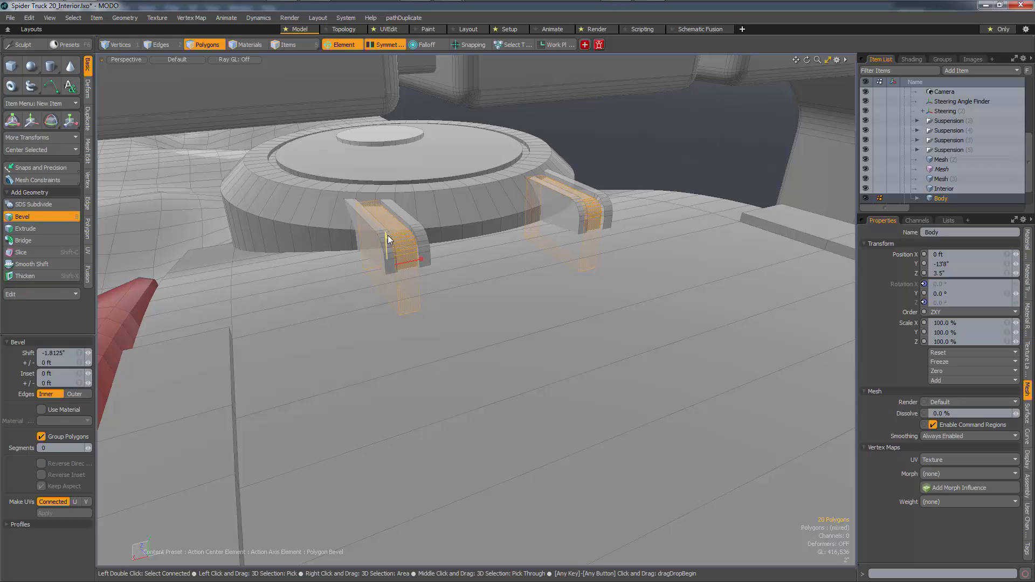
key("space")
Run the MeshCleanup script on the body mesh with the recessed brackets
key("1")
right_click(600, 217)
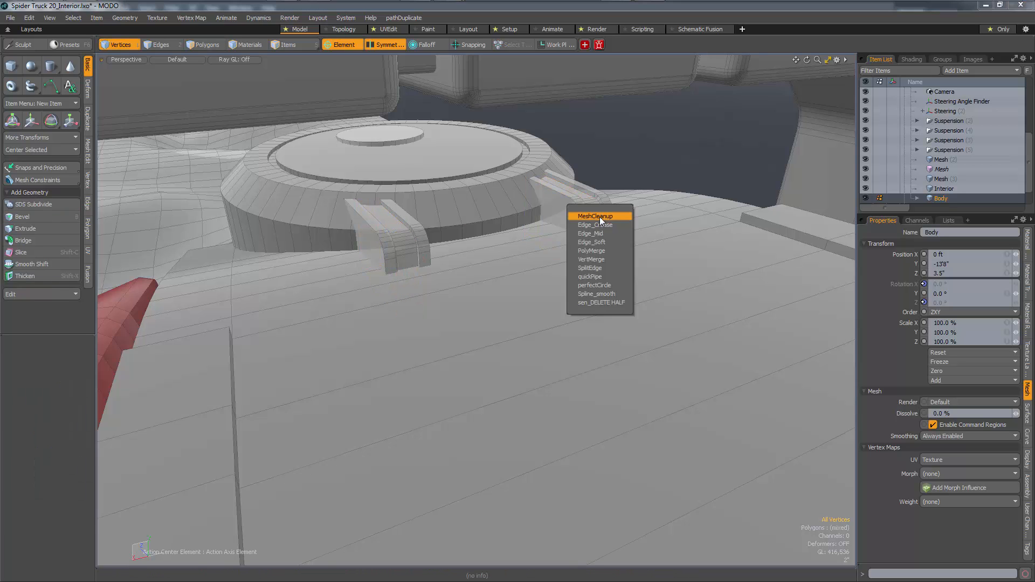
left_click(600, 217)
left_click_drag(600, 216, 502, 239, "ctrl+alt")
left_click_drag(502, 239, 548, 203, "alt")
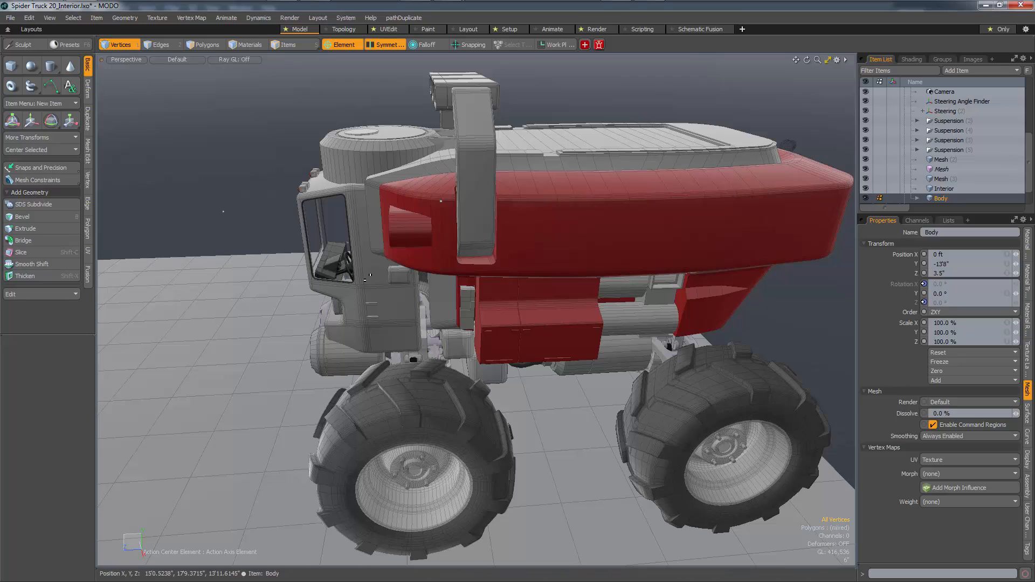
Select the vertices along the cab shell's rear edge and move them backward toward the body, using the Automatic action center
key("5")
left_click_drag(369, 286, 416, 294, "ctrl+alt")
left_click_drag(416, 294, 414, 270, "alt")
key("3")
double_click(415, 309)
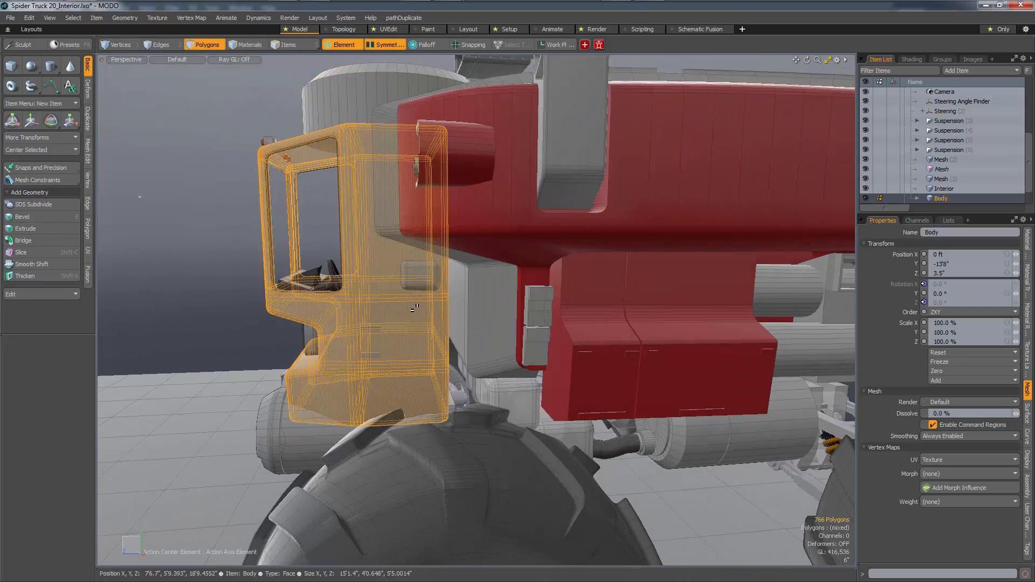
left_click_drag(413, 308, 405, 310, "alt")
key("1")
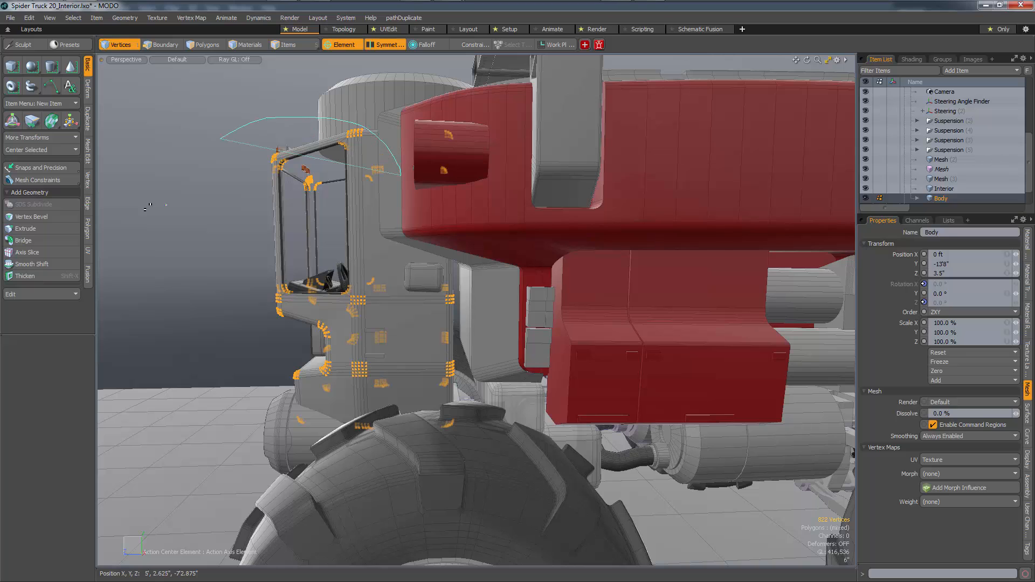
right_click_drag(405, 550, 404, 553, "ctrl")
key("w")
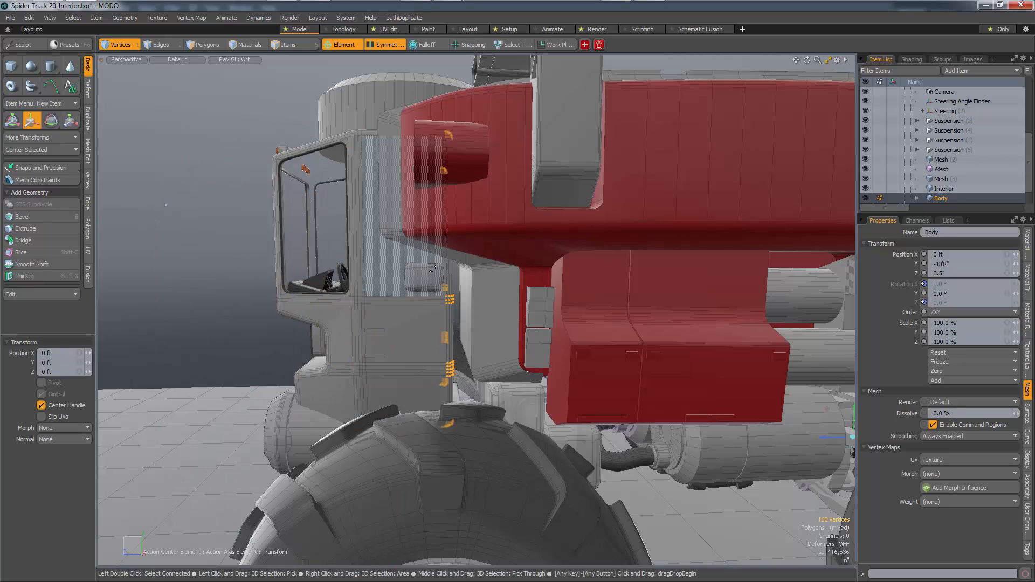
key("alt+a")
key("w")
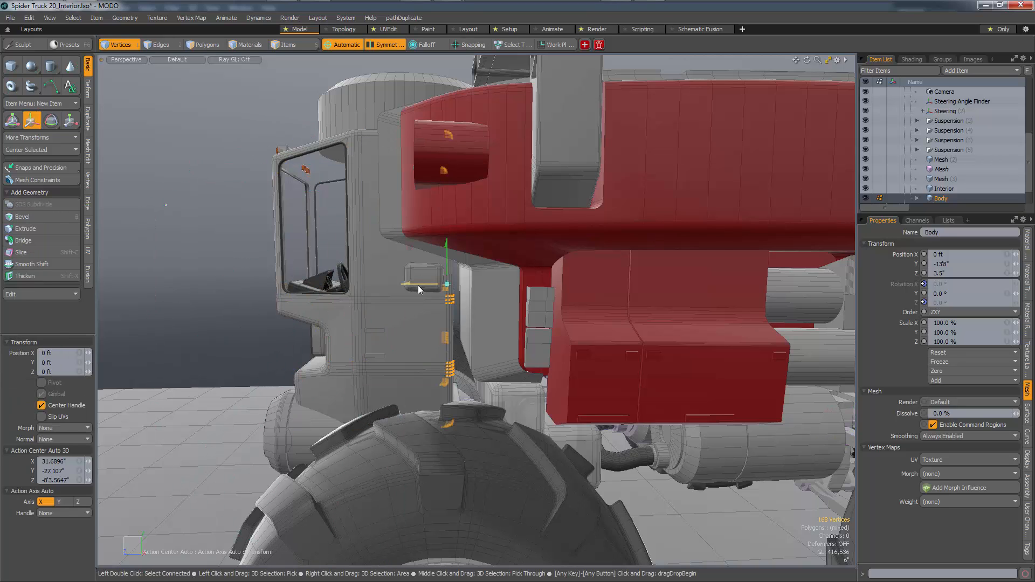
left_click_drag(448, 285, 450, 284)
key("q")
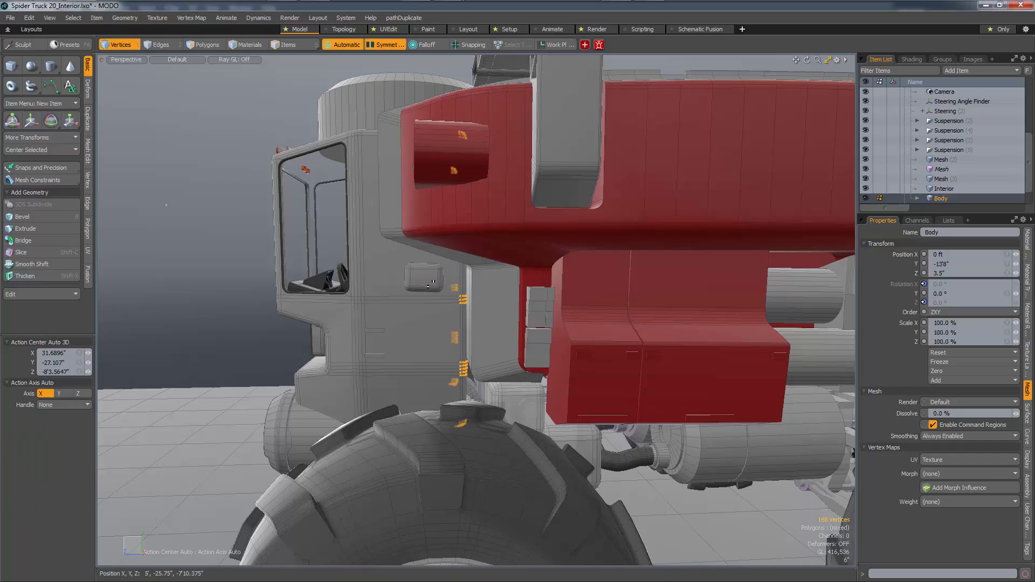
left_click(172, 305)
left_click_drag(173, 305, 405, 325, "alt")
scroll(404, 325, "up", 2, "alt")
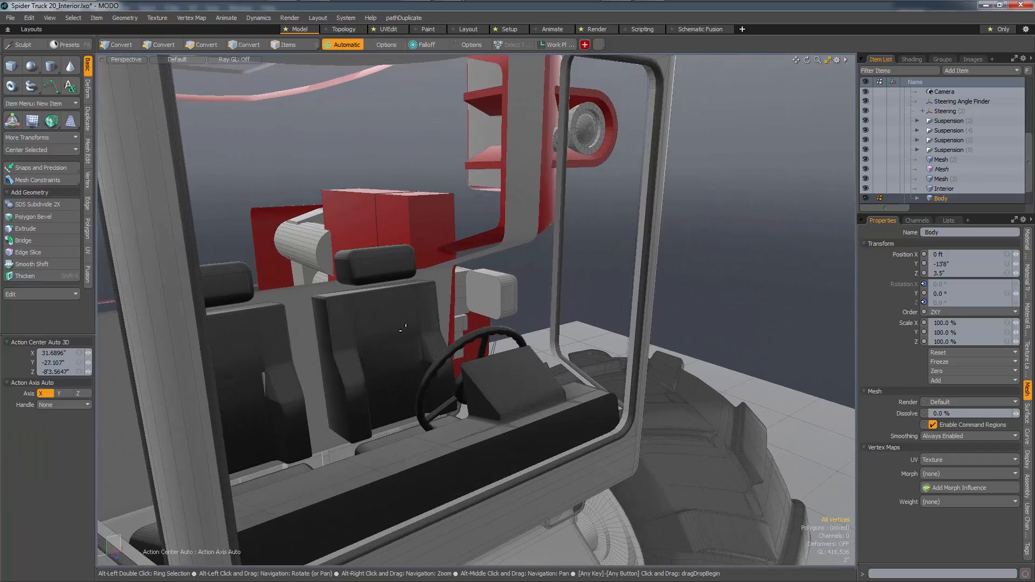
Select the complete seats and headrests in the Interior mesh and reposition them inside the cab
key("5")
left_click_drag(495, 424, 655, 406, "alt")
scroll(555, 393, "up", 2, "alt")
left_click(580, 416)
left_click_drag(581, 415, 412, 418, "alt")
scroll(353, 475, "down", 3, "alt")
key("3")
key("bracketright")
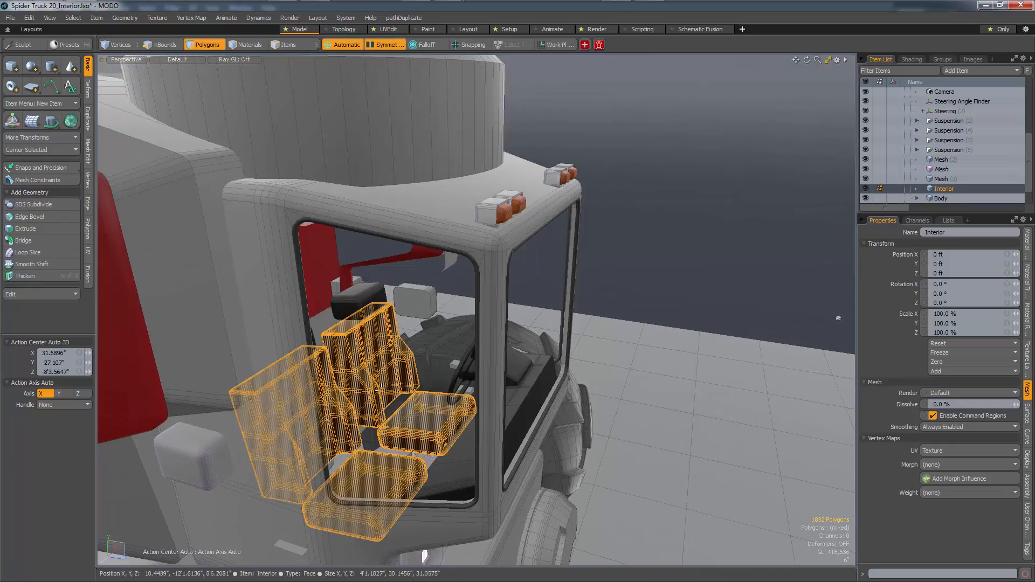
key("bracketright")
key("w")
left_click_drag(398, 362, 379, 428, "alt")
key("space")
key("space")
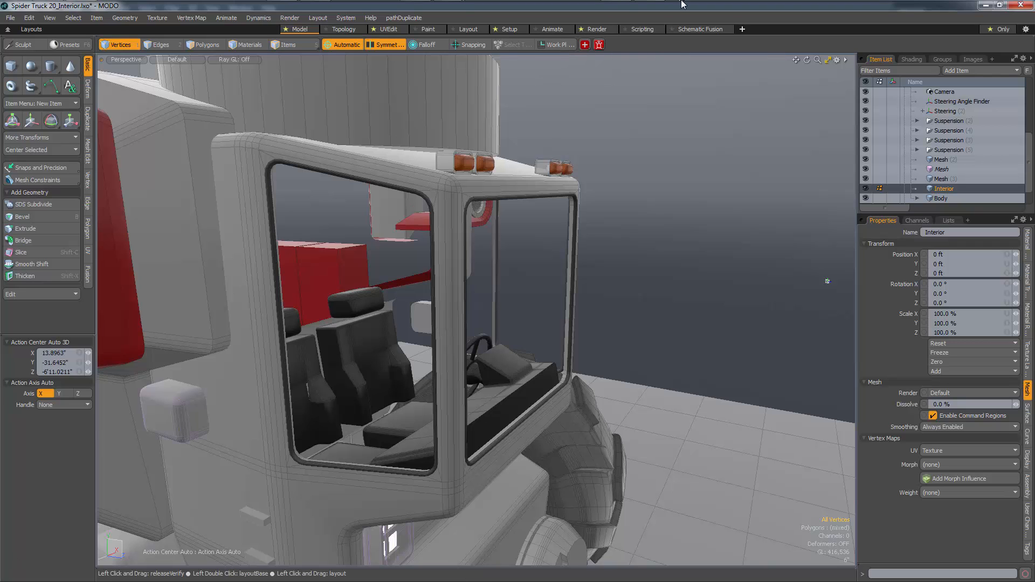
left_click(657, 8)
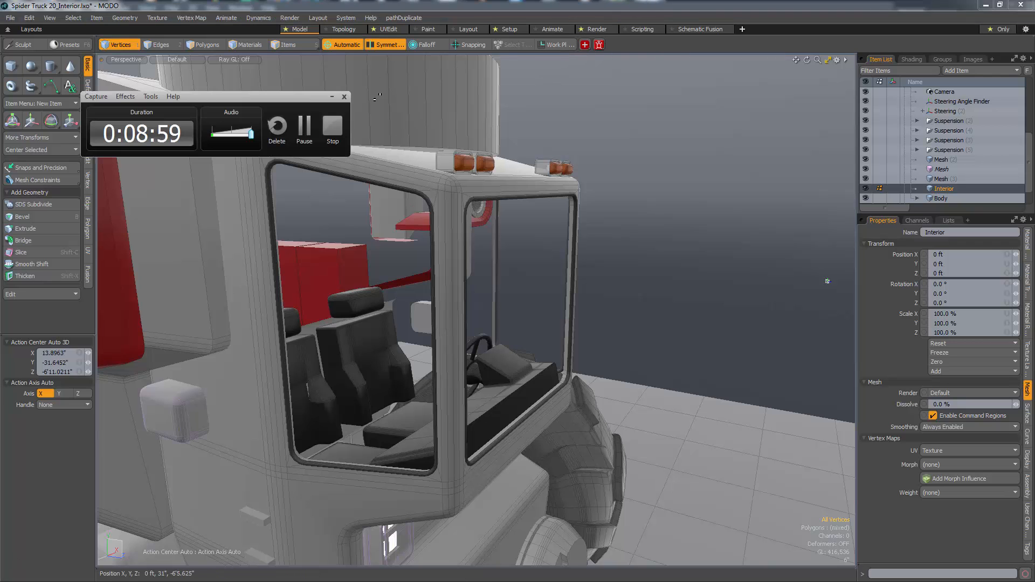
left_click(304, 127)
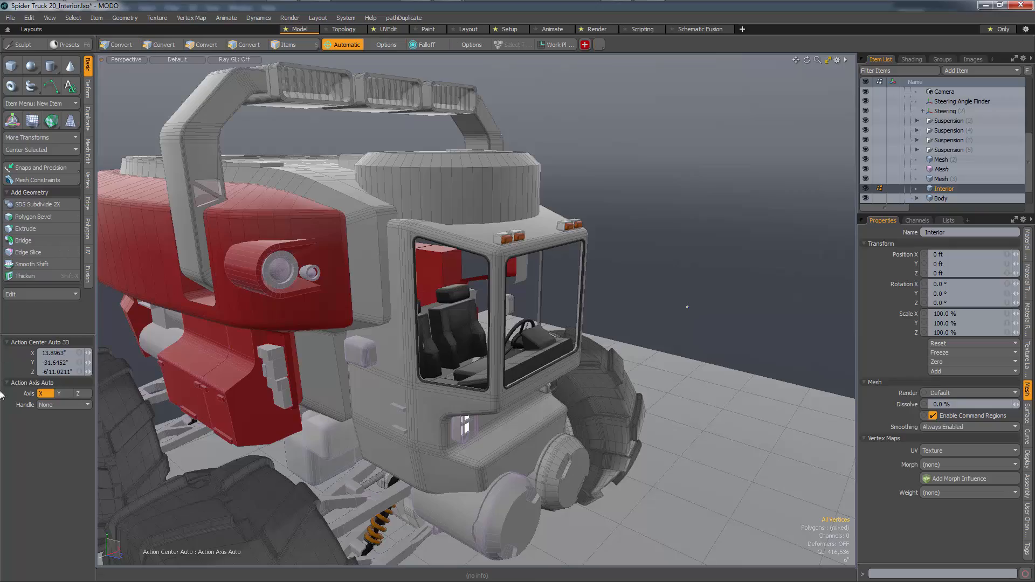
Select the two rounded boxes beneath the red side body and assign them the Plastic_Black_Textured material
left_click_drag(629, 426, 345, 361, "alt")
left_click_drag(531, 413, 404, 359, "alt")
key("5")
left_click(484, 397)
key("3")
double_click(483, 397)
scroll(480, 395, "up", 5)
key("1")
key("3")
left_click(403, 356)
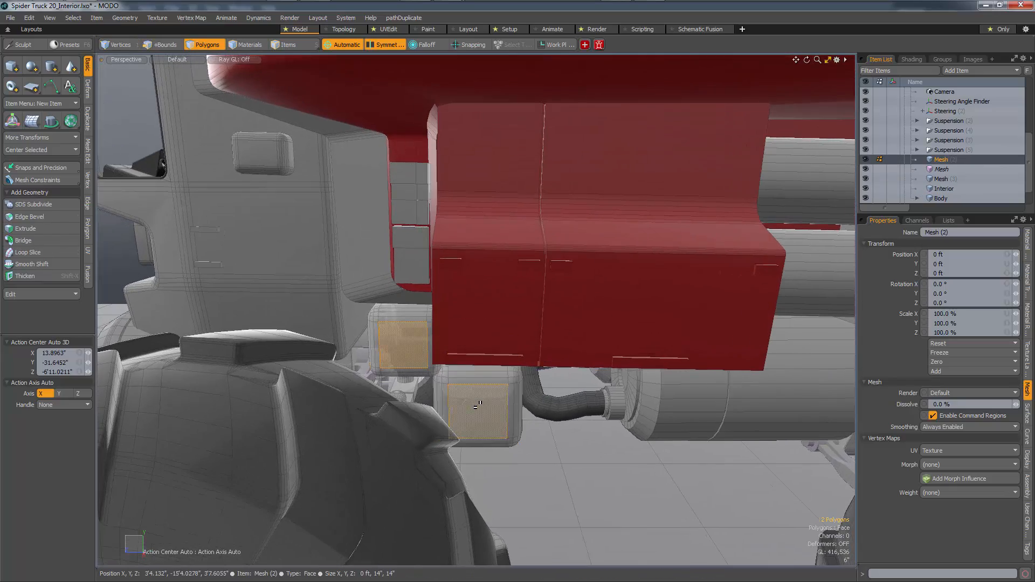
key("]")
left_click_drag(460, 413, 504, 421, "alt")
key("m")
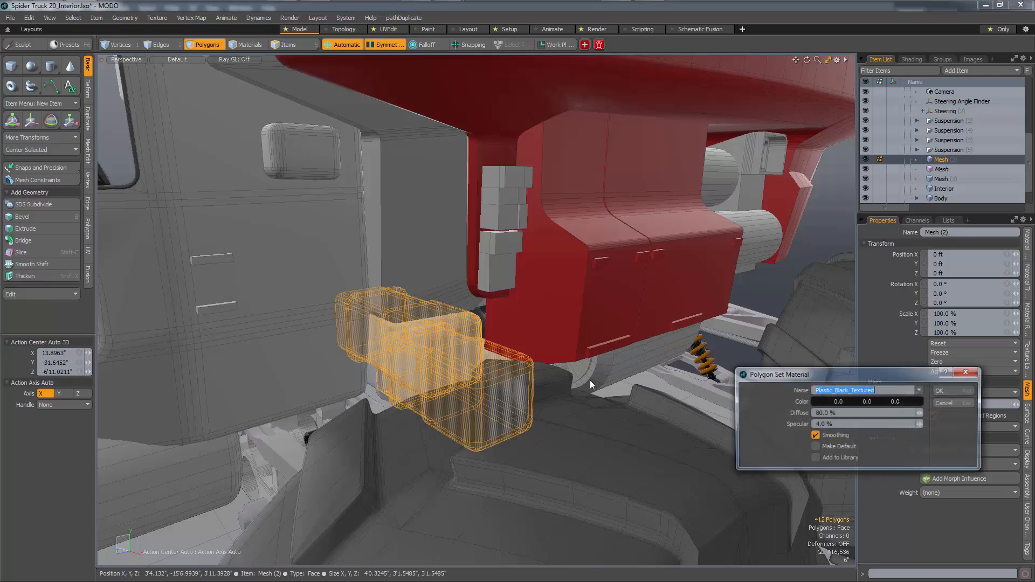
left_click(951, 389)
key("1")
Inspect the parts around the black boxes and the outside of the cab, checking how they belong to the Body mesh
left_click_drag(577, 414, 625, 373, "alt")
scroll(491, 425, "down", 4)
key("5")
left_click(633, 323)
key("3")
key("bracketright")
left_click(660, 353)
scroll(660, 354, "down", 5)
scroll(426, 356, "up", 2)
key("5")
scroll(499, 354, "up", 5)
right_click_drag(410, 389, 329, 400, "alt")
middle_click_drag(329, 400, 428, 359, "alt")
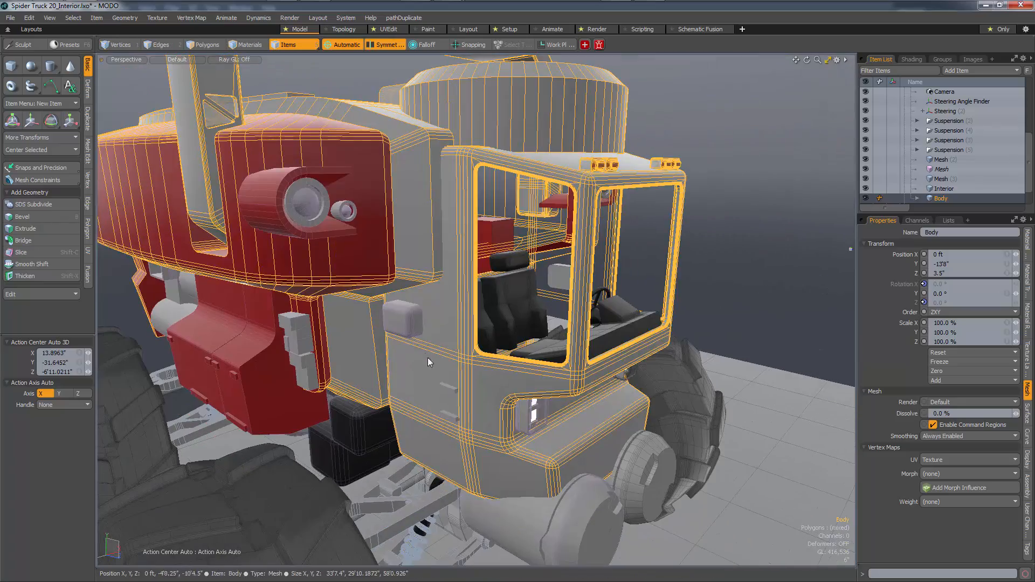
Examine the rounded box beside the cab and the stacked blocks next to the red side compartment
left_click(408, 325)
left_click_drag(439, 317, 632, 393, "alt")
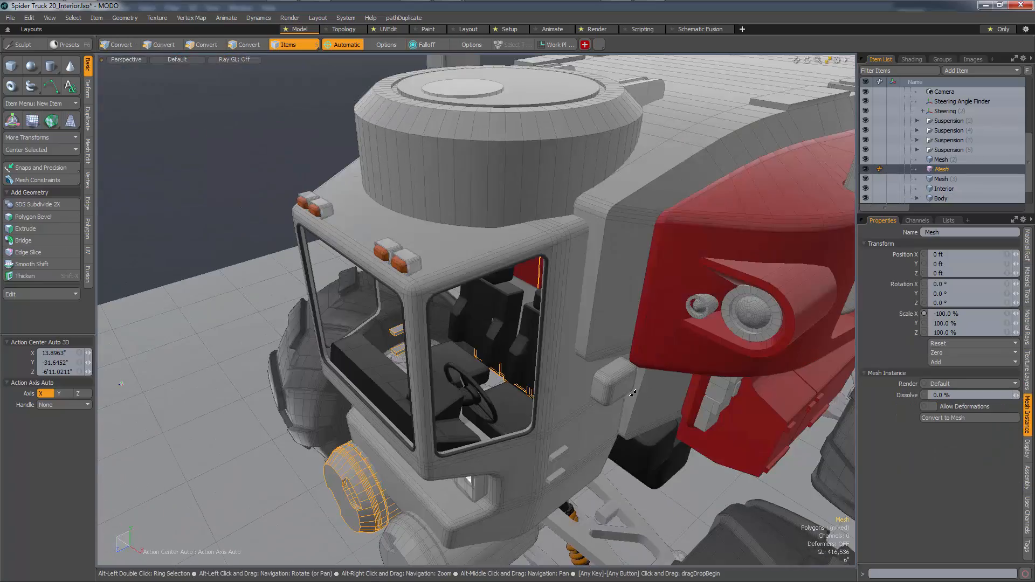
middle_click_drag(633, 392, 405, 357, "alt")
left_click(447, 356)
key("3")
left_click(445, 353)
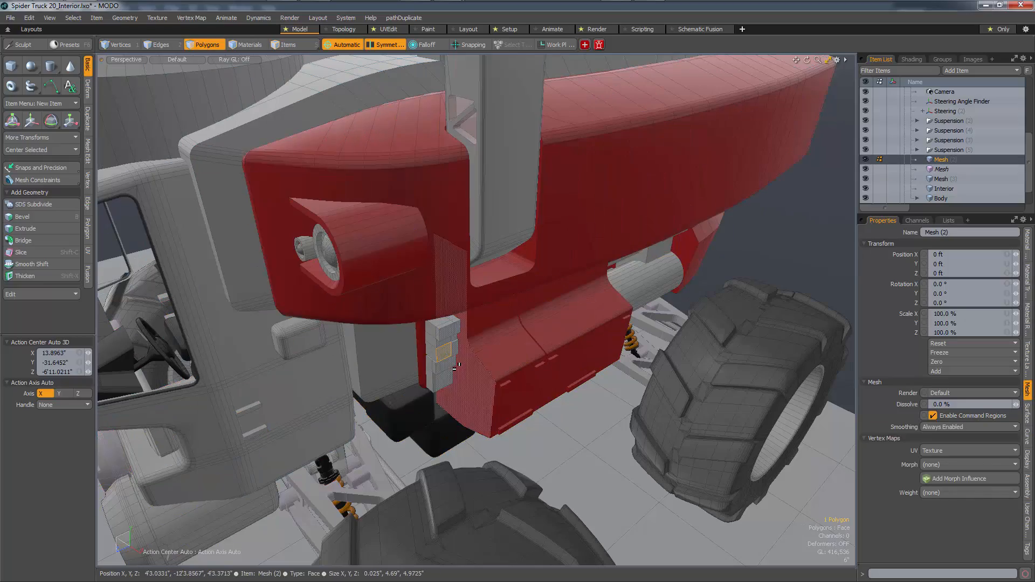
left_click_drag(457, 367, 437, 354, "alt")
right_click_drag(437, 354, 488, 356, "alt")
key("space")
left_click_drag(488, 356, 459, 337, "alt")
right_click_drag(459, 337, 424, 331, "alt")
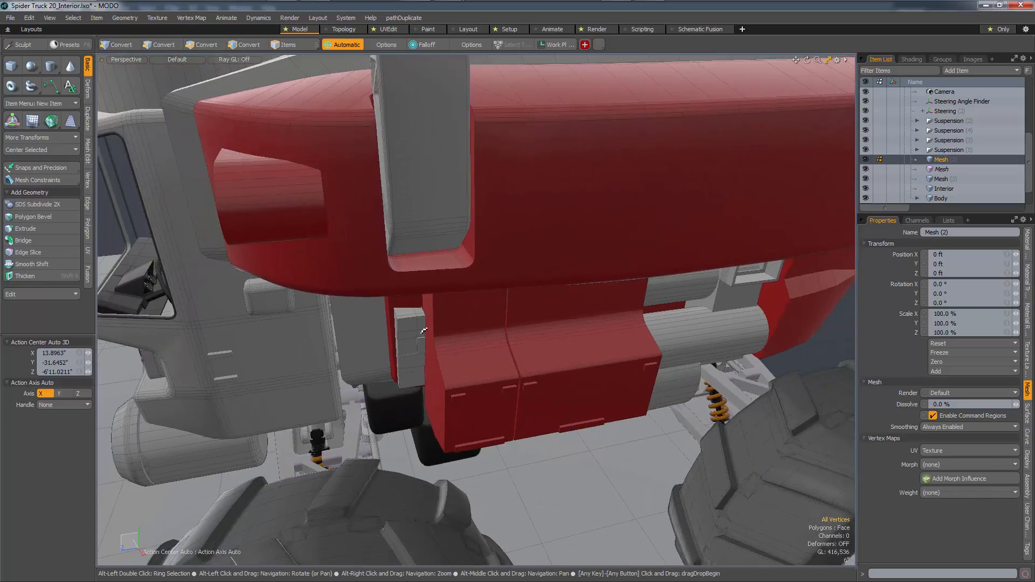
Bevel the rear edge loop of the round lamp housing on the red body by 1 in. with a Round edge shape
left_click_drag(424, 331, 507, 325, "alt")
key("3")
left_click(507, 325)
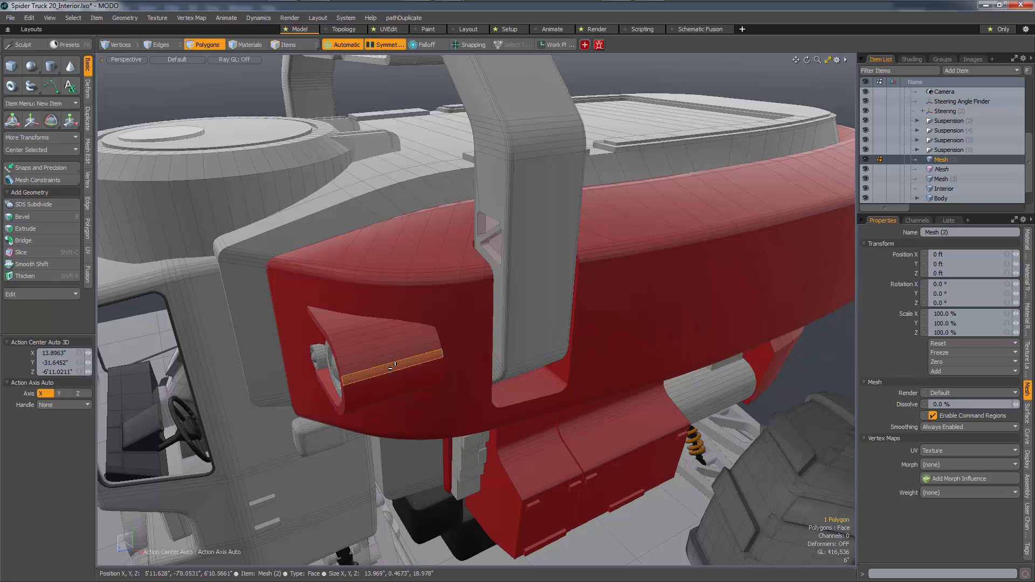
left_click_drag(392, 367, 349, 271, "alt")
double_click(337, 323)
key("b")
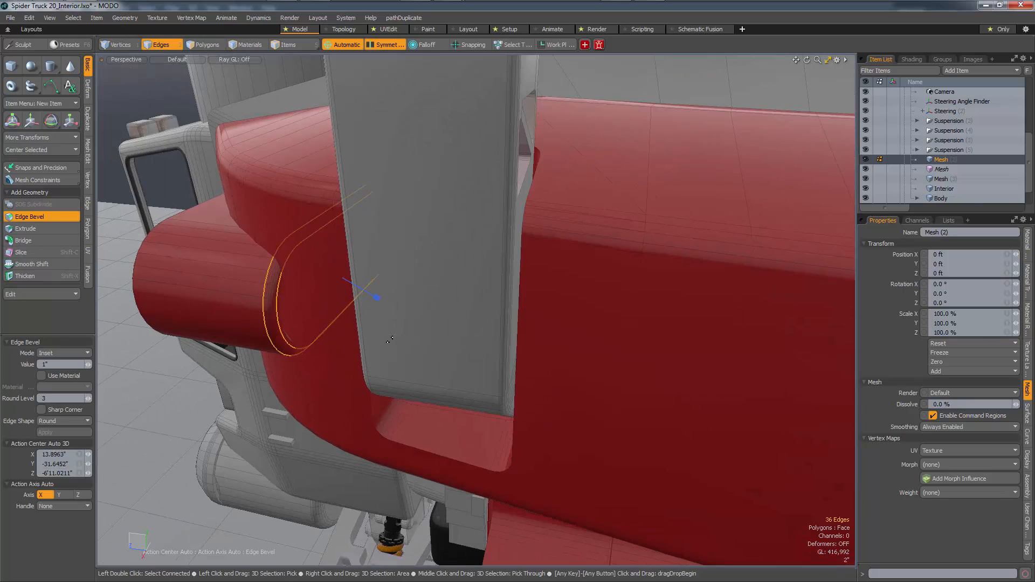
key("space")
key("1")
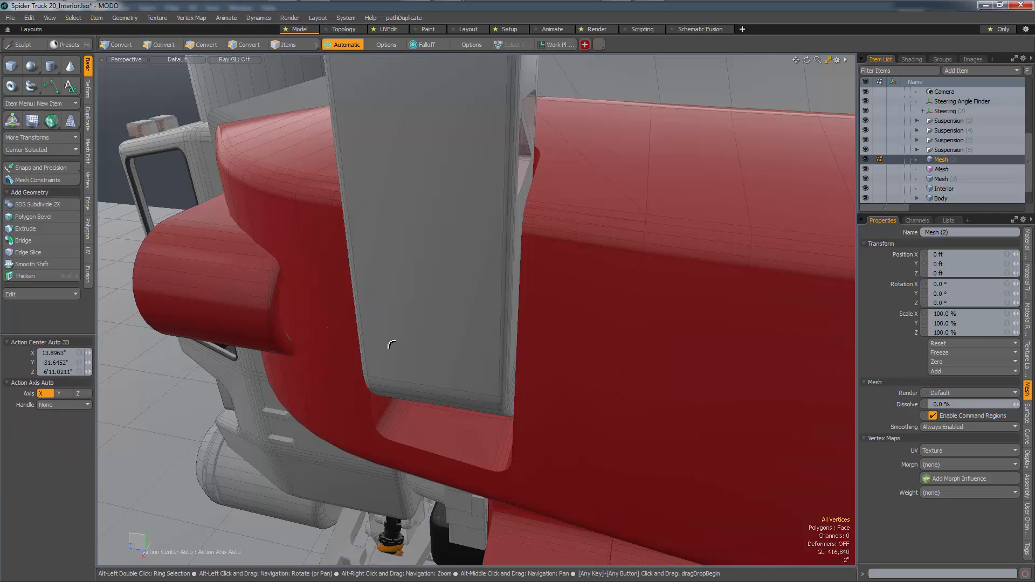
Scale the outline vertices at the rear end of the lamp housing to 77.5% about the selection center
left_click_drag(393, 342, 214, 221, "alt")
key("alt+1")
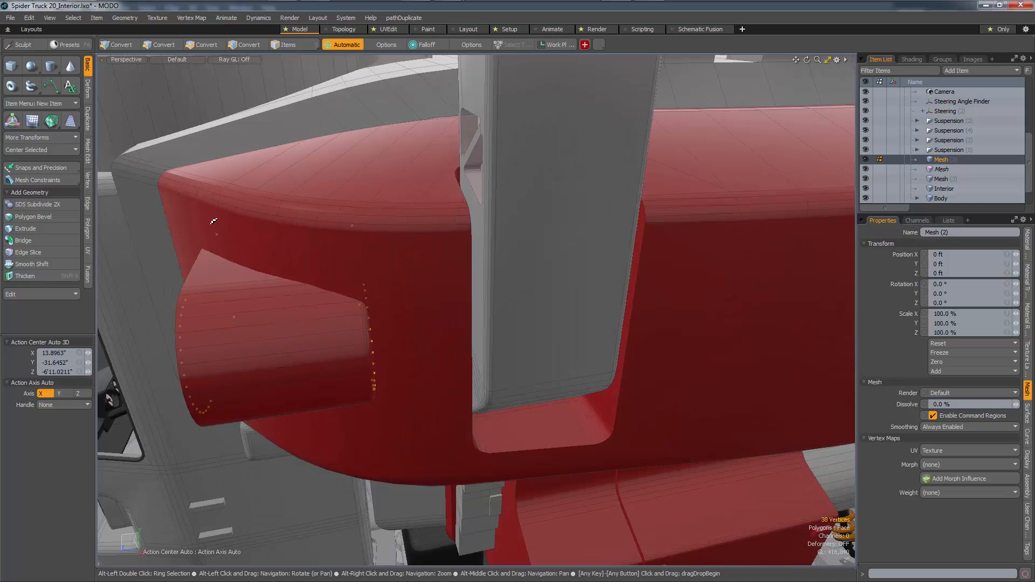
right_click_drag(214, 222, 281, 310)
right_click_drag(101, 393, 135, 303, "ctrl")
left_click_drag(469, 277, 395, 288, "alt")
key("r")
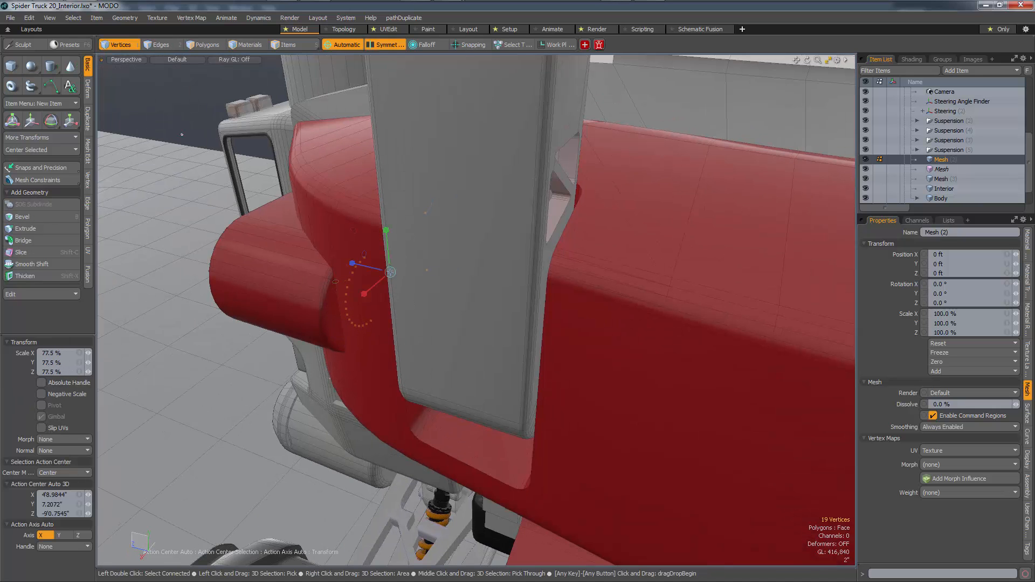
key("space")
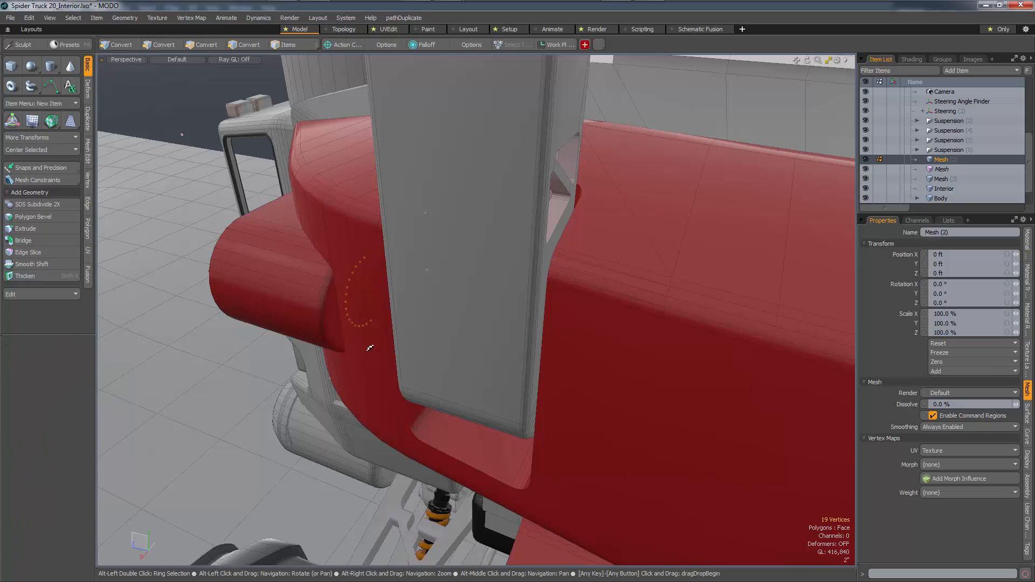
Examine the light-bar arm, front drums, headlights and roof housing from several sides
scroll(370, 348, "down", 4)
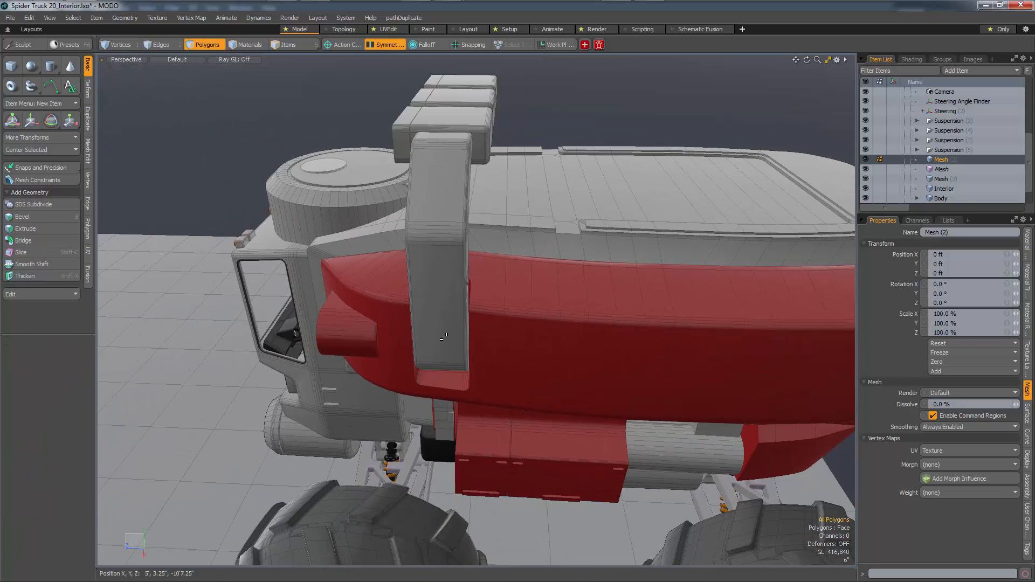
left_click_drag(444, 337, 537, 385, "alt")
key("5")
left_click(441, 316)
key("3")
left_click(441, 318)
left_click(526, 386)
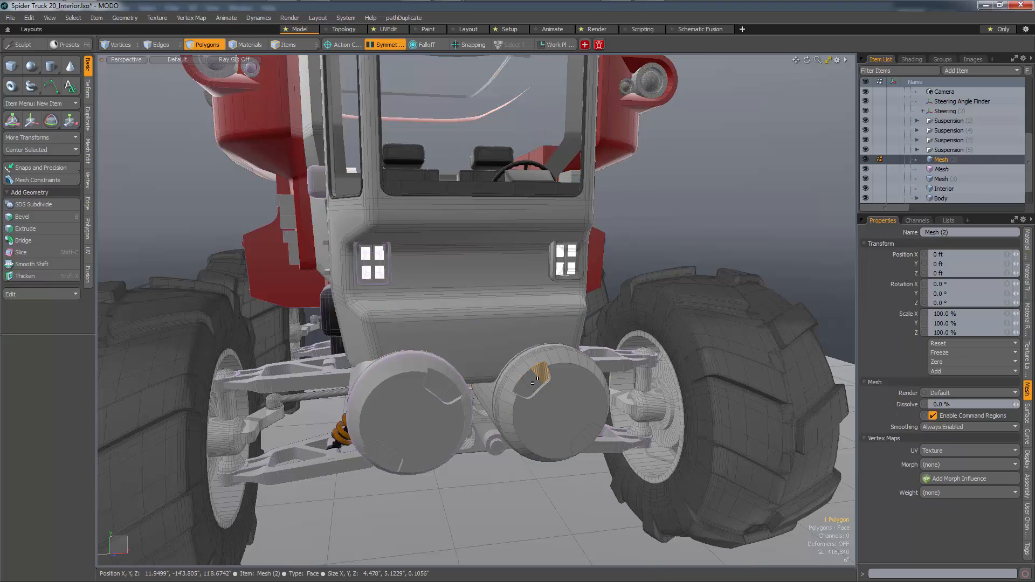
left_click_drag(580, 449, 515, 423, "alt")
key("3")
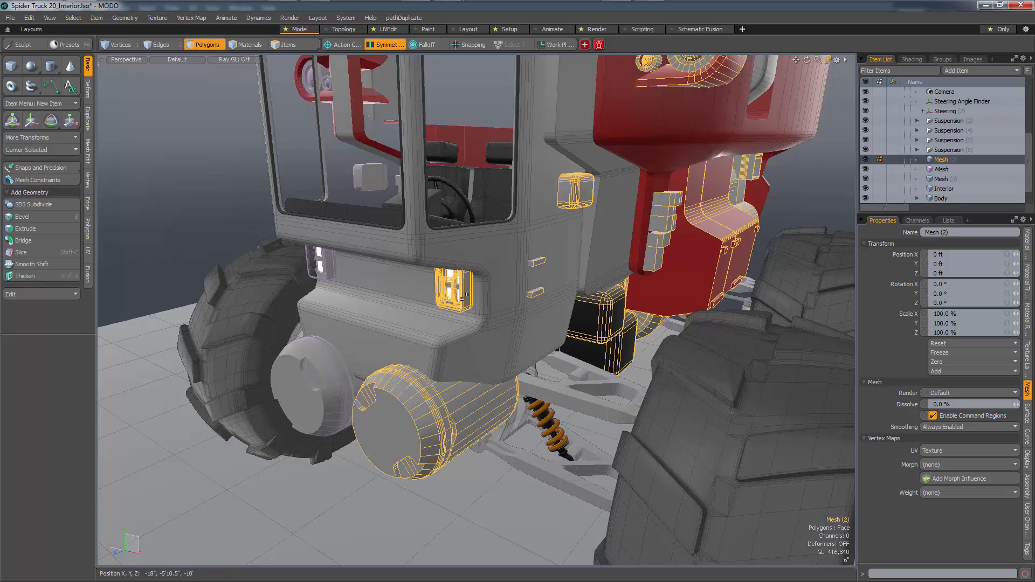
left_click_drag(460, 295, 308, 358, "alt")
key("1")
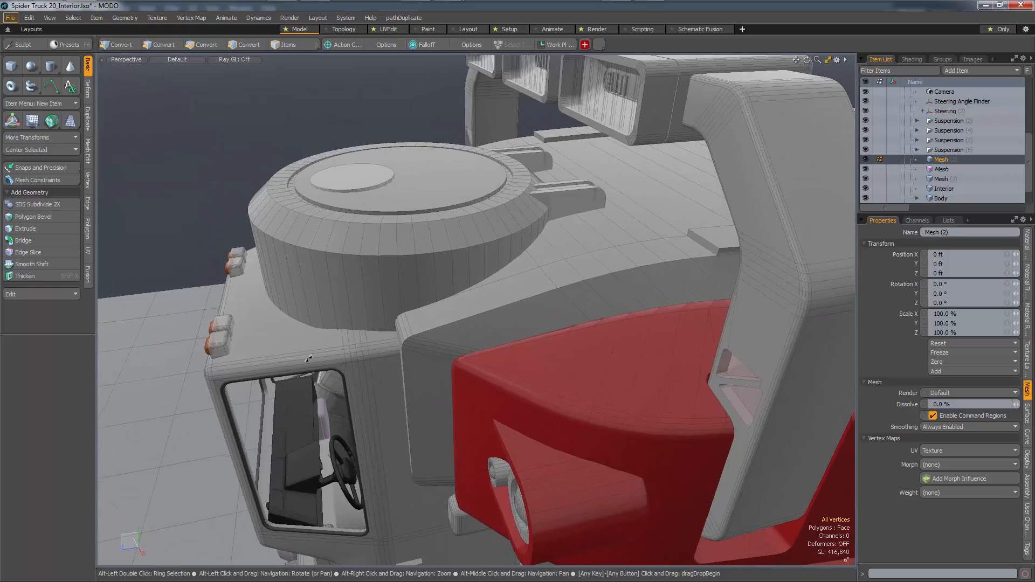
Bevel the upper outer edge loop of the Body's round roof housing with the Round shape and Round Level 2
middle_click_drag(308, 359, 427, 374, "alt")
key("5")
left_click(470, 274)
key("2")
double_click(474, 270)
key("b")
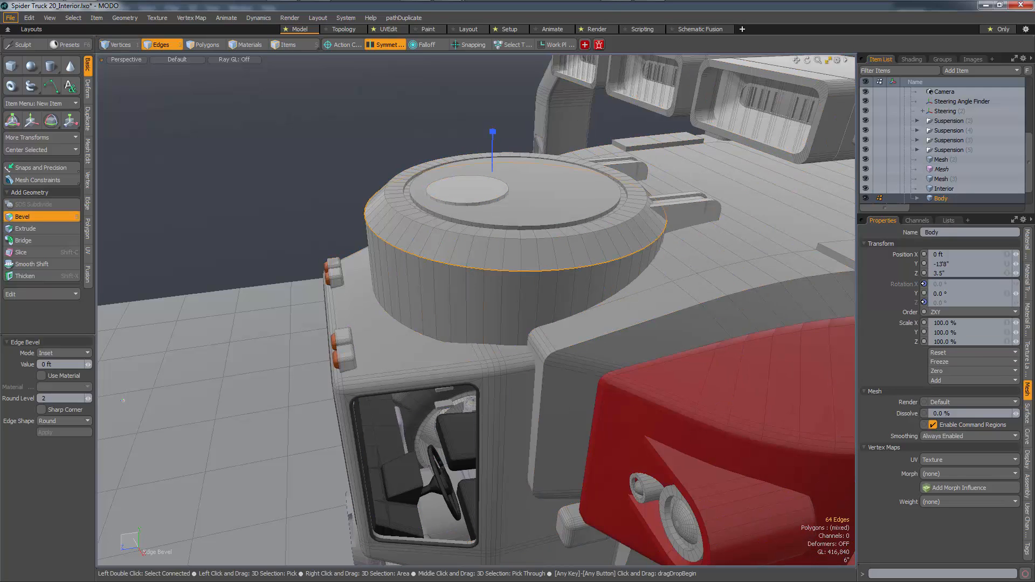
key("space")
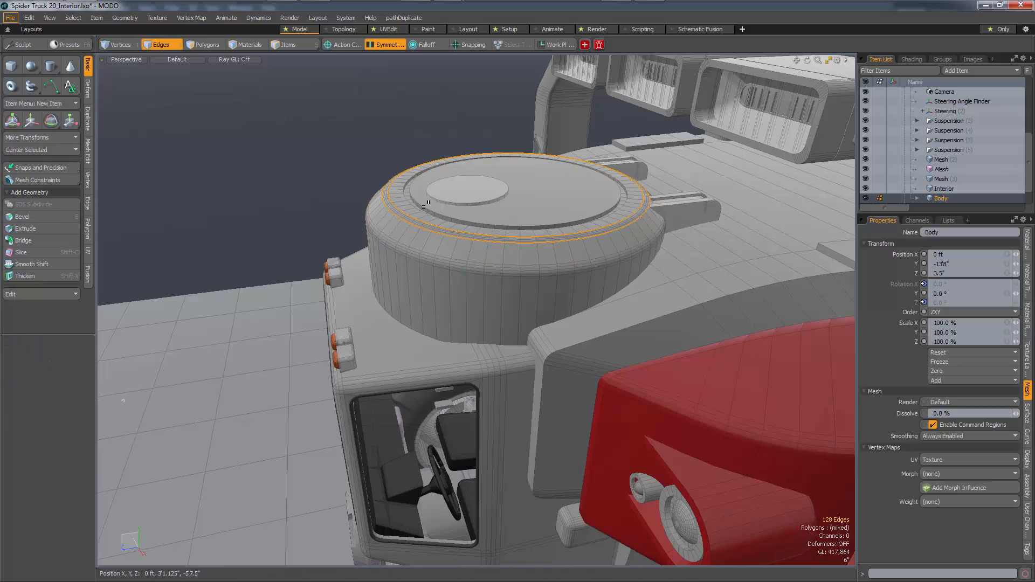
Scale the small disc on top of the round roof housing to 80% about the selection center and move it toward the housing's front edge
right_click_drag(442, 176, 490, 219, "alt")
key("3")
double_click(508, 226)
left_click_drag(490, 219, 486, 278, "alt")
key("w")
key("r")
key("z")
key("ctrl+z")
key("ctrl+z")
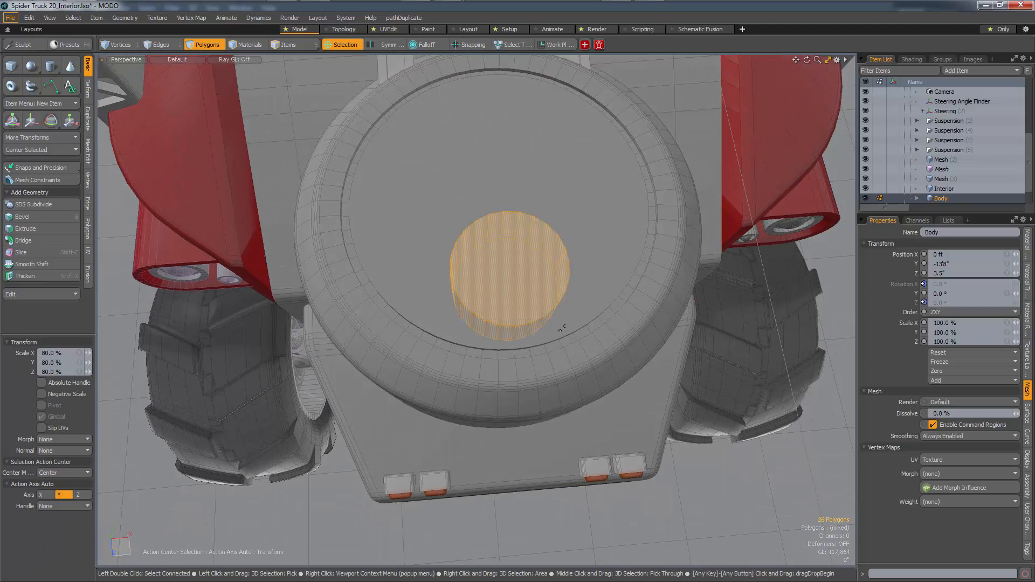
left_click_drag(562, 328, 588, 281, "alt")
key("w")
key("space")
key("space")
scroll(573, 280, "down", 3)
Copy the outer side polygon of the light-bar arm as a smaller rectangle and move it 11.75 in. in Y and -3.5 in. in Z
left_click_drag(588, 282, 653, 184, "alt+shift")
key("space")
key("space")
left_click(384, 237)
left_click_drag(386, 253, 401, 270, "alt")
key("r")
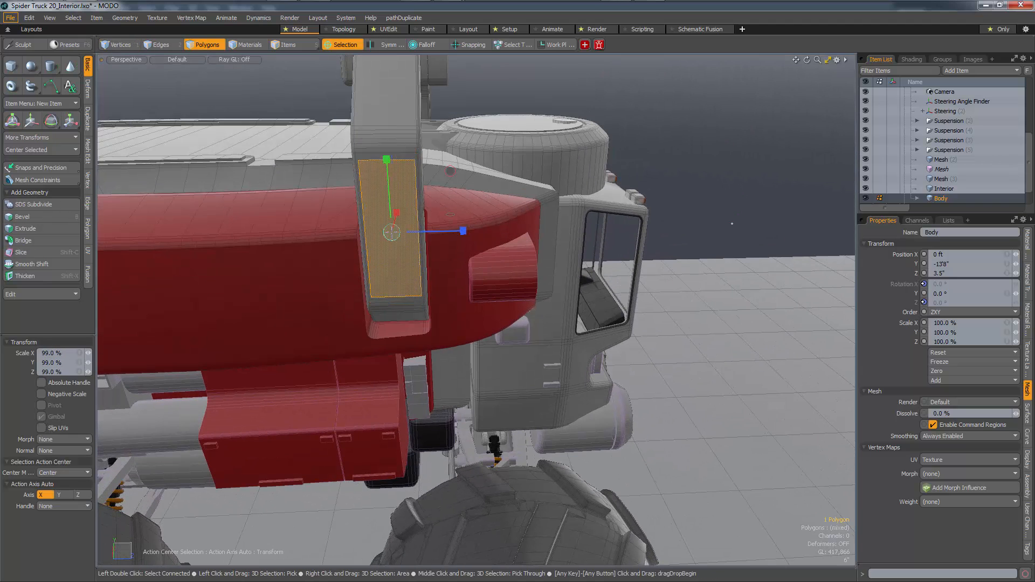
key("w")
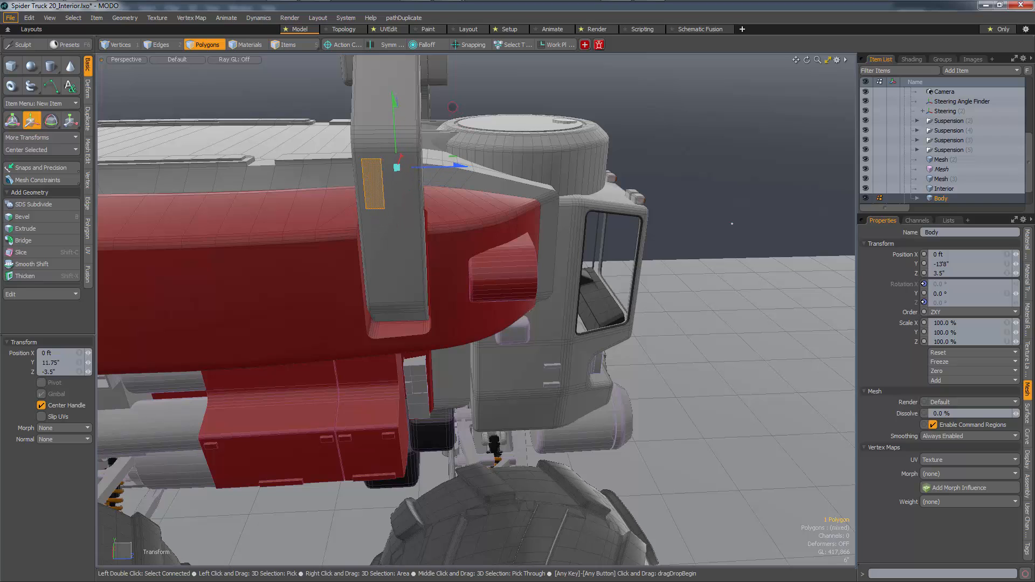
Extrude the small rectangular polygon on the light-bar arm to give it thickness
key("shift+x")
left_click(327, 222)
left_click_drag(327, 222, 335, 259, "alt")
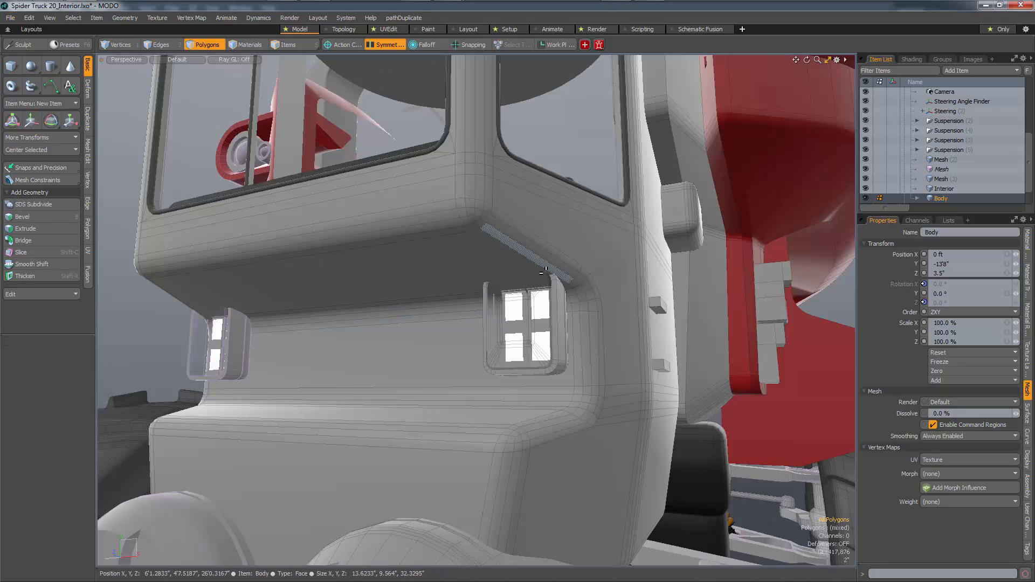
Select the strip of polygons lining the cab's front recess between the headlights and apply a grouped bevel without shift or inset
left_click(388, 269)
scroll(415, 310, "up", 3)
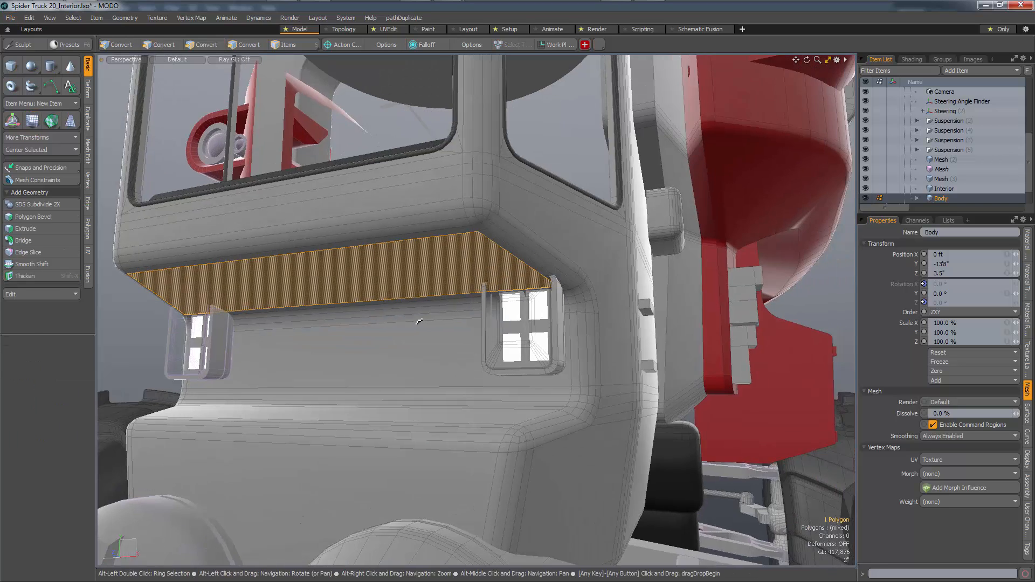
left_click_drag(415, 311, 414, 320, "shift")
left_click_drag(412, 325, 380, 335, "alt")
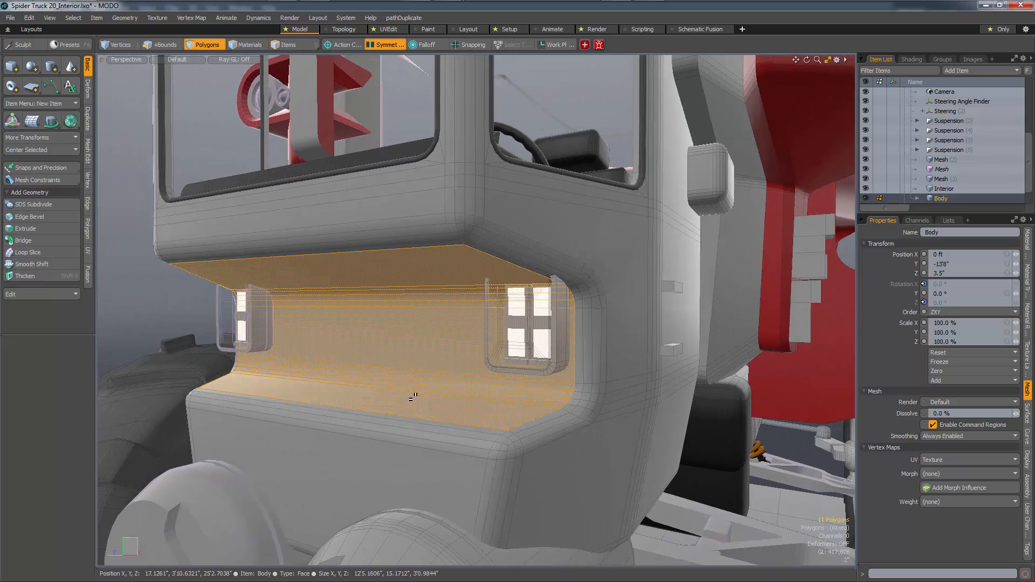
mouse_move(406, 388)
left_mouse_down("ctrl+alt")
mouse_move(426, 365)
mouse_move(416, 374)
left_mouse_up("ctrl+alt")
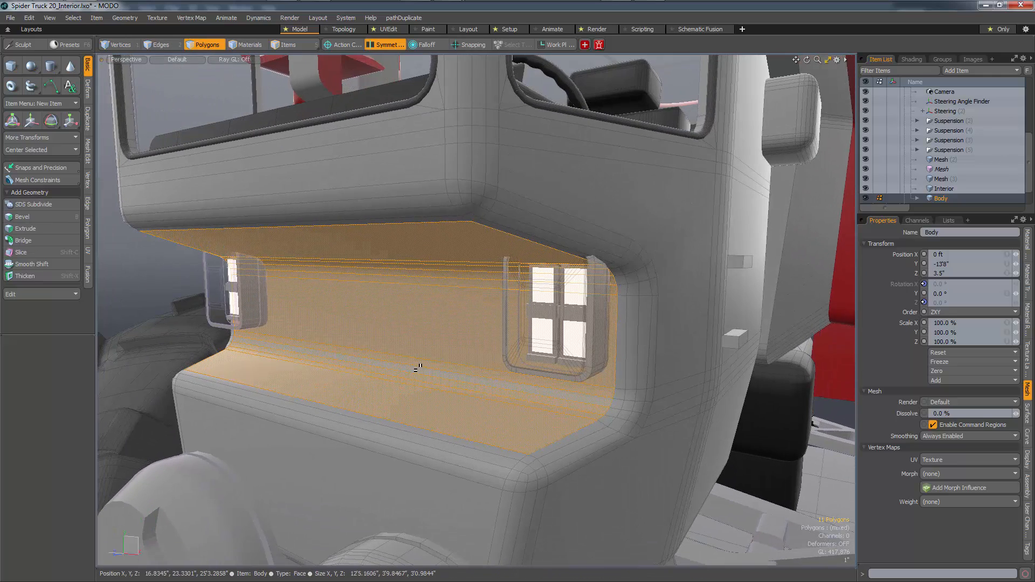
key("b")
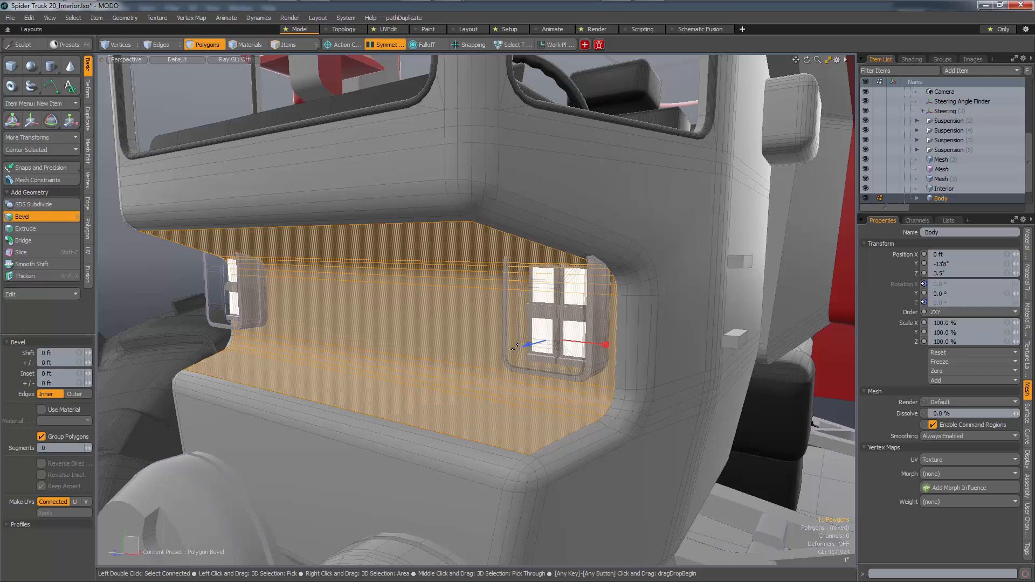
left_click_drag(527, 344, 481, 357)
key("ctrl+z")
Narrow the beveled recess polygons across the cab's width and move them forward out of the recess
key("r")
left_click_drag(410, 345, 499, 345)
left_click_drag(499, 345, 509, 345)
left_click_drag(486, 346, 281, 349, "alt")
key("w")
mouse_move(401, 335)
left_mouse_down("alt")
mouse_move(435, 319)
mouse_move(486, 328)
mouse_move(396, 332)
left_mouse_up("alt")
left_click_drag(421, 330, 476, 326)
left_click_drag(424, 333, 458, 361, "alt")
Move the lower front edge of the protruding center panel to fit the ledge of the cab nose
key("2")
left_click(416, 415)
key("w")
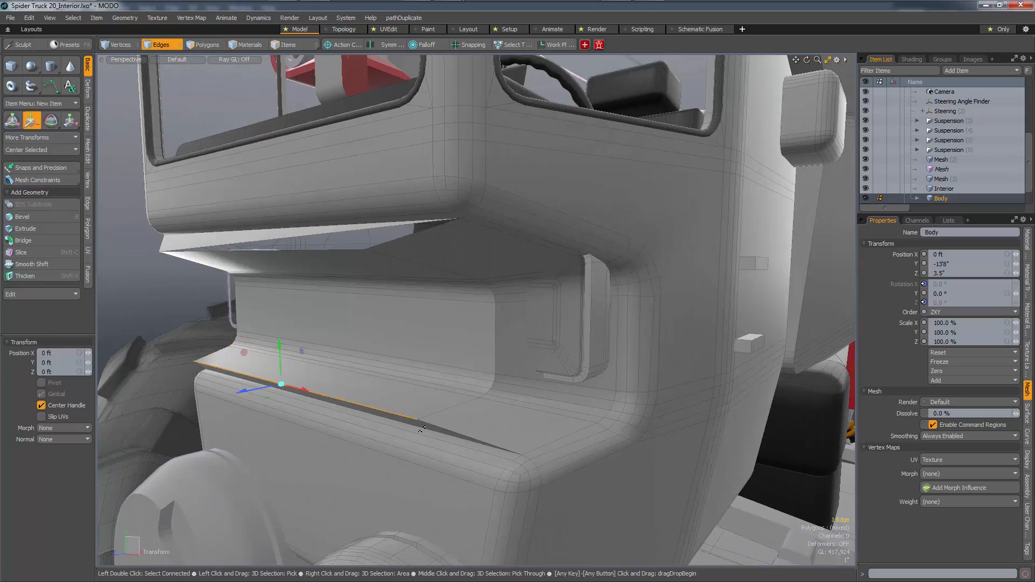
left_click_drag(415, 415, 459, 353, "alt")
left_click_drag(448, 368, 443, 369, "alt")
key("q")
Move the upper front edge of the protruding center panel back toward the cab front
left_click(340, 265)
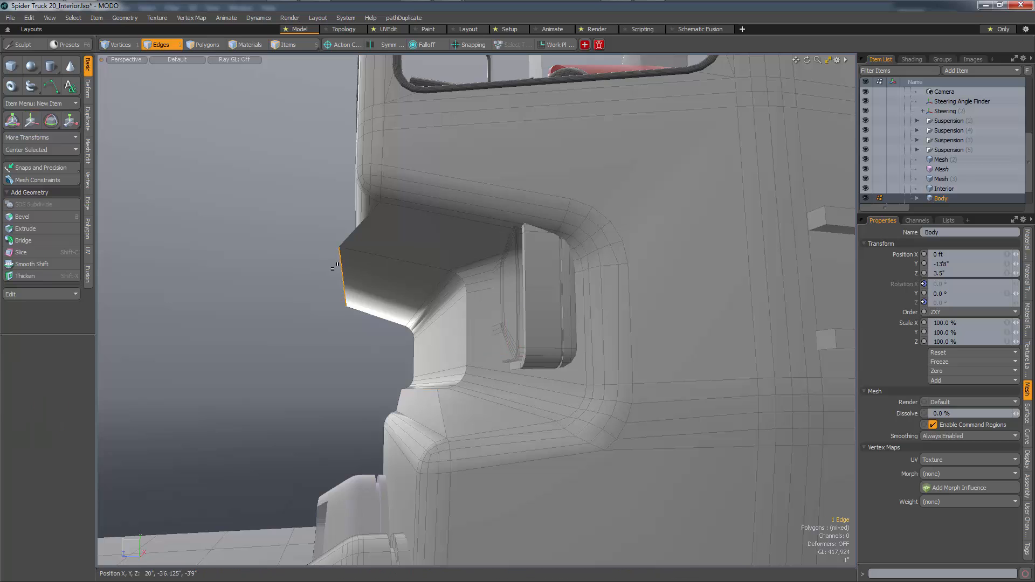
key("w")
left_click_drag(342, 268, 432, 346, "alt")
key("q")
Select the edge loops at both ends of the center panel between the headlights
key("1")
left_click_drag(432, 346, 510, 333, "alt")
key("grave")
left_click(467, 343)
key("2")
double_click(486, 336)
left_click_drag(332, 344, 366, 347, "alt")
double_click(269, 336, "shift")
Try an edge bevel of 2.75 in. with Round Level 2 on the center panel's end edges
key("b")
left_click(367, 346)
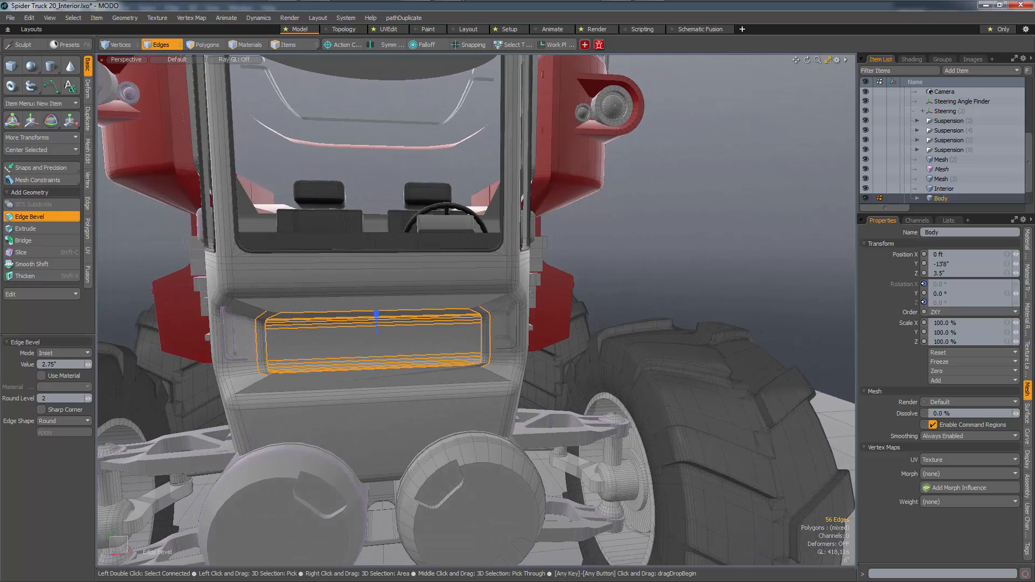
key("space")
Undo the end-edge bevel, turn on symmetry, and move the center panel's end edges 4 in. outward in X
key("w")
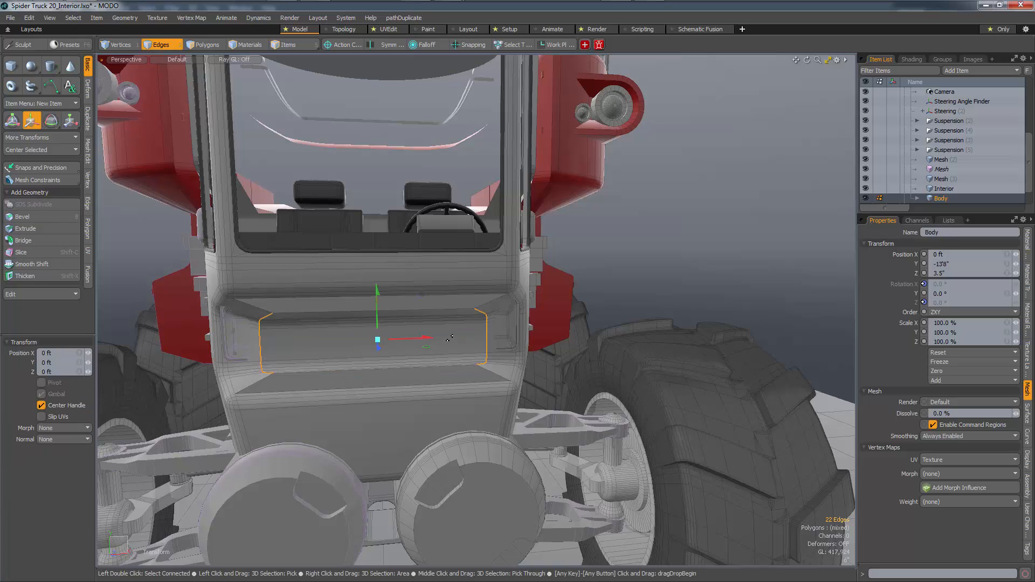
key("ctrl+z")
key("shift+s")
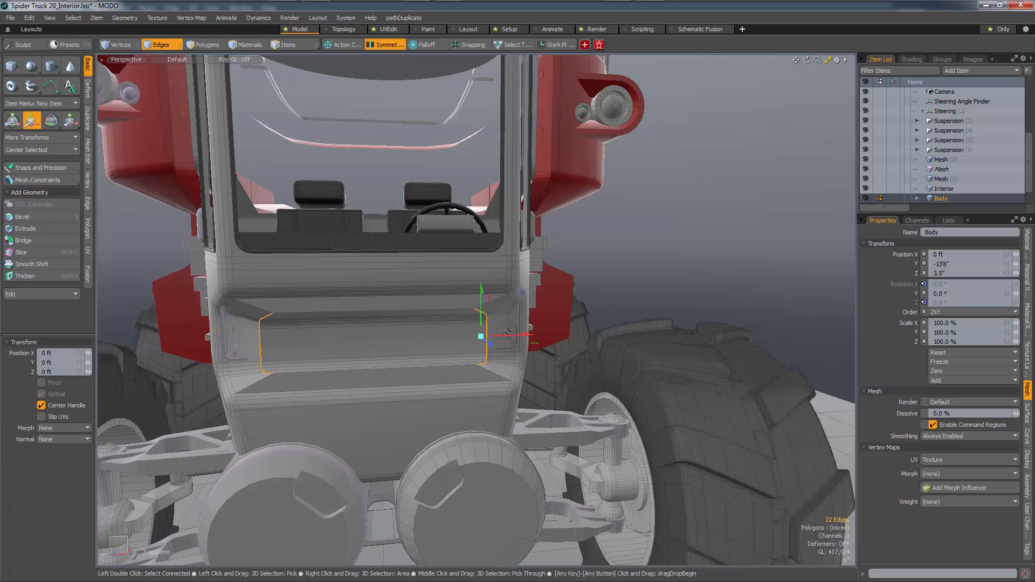
left_click_drag(522, 293, 540, 292)
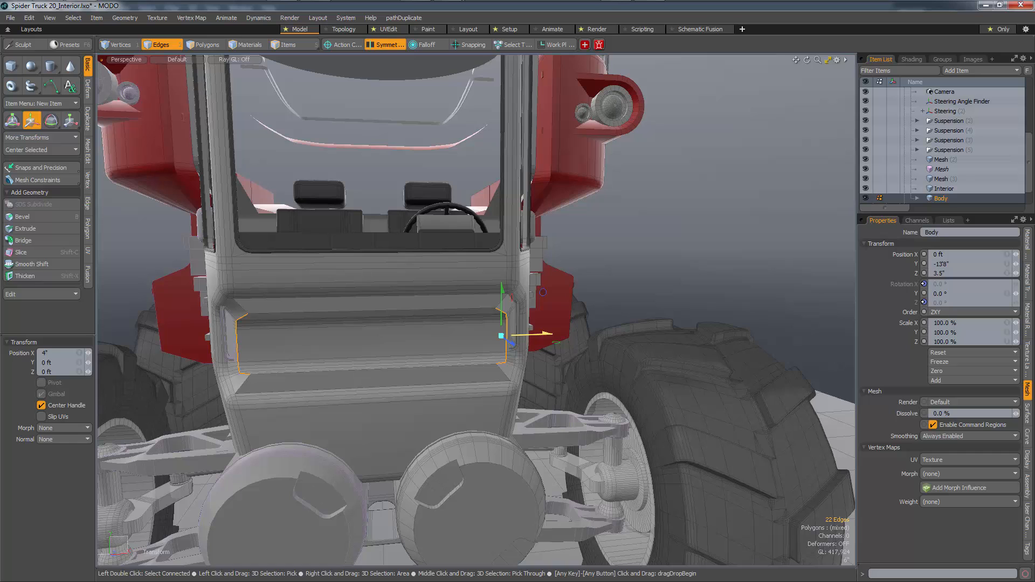
Flatten the center panel's end edges by scaling them to 0% in X about the selection
left_click_drag(553, 335, 241, 334, "alt")
key("r")
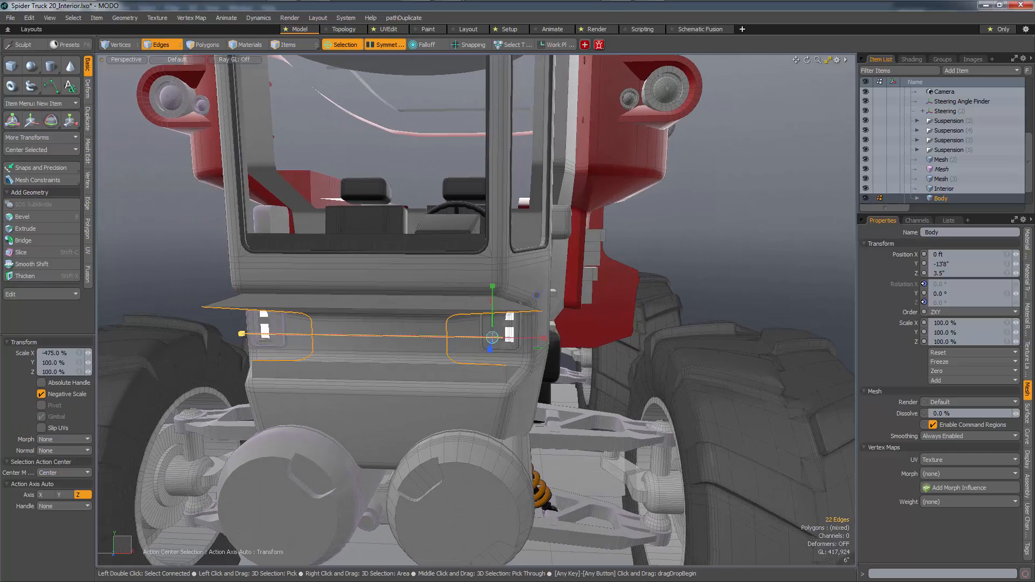
key("ctrl+z")
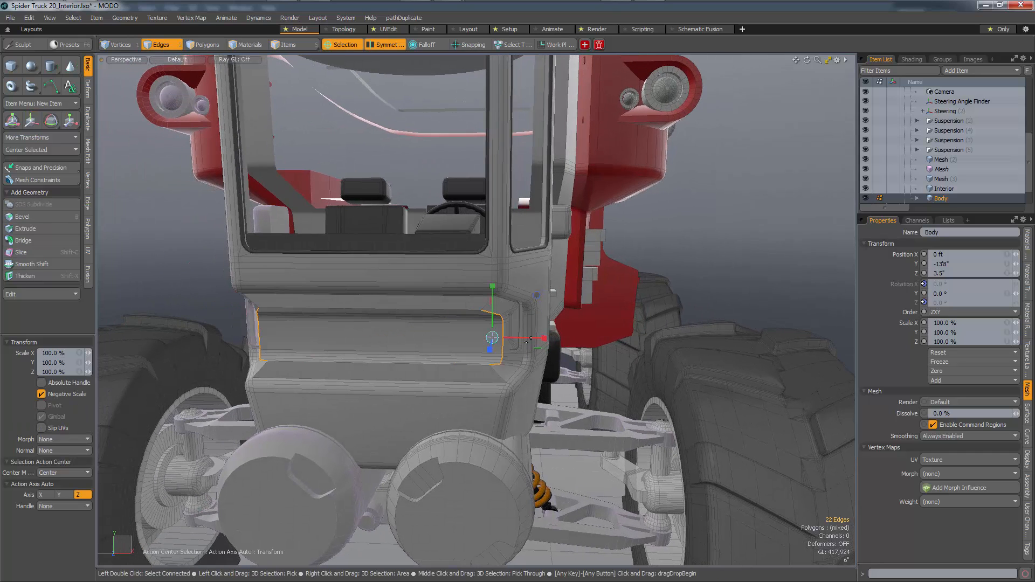
left_click_drag(530, 343, 399, 338)
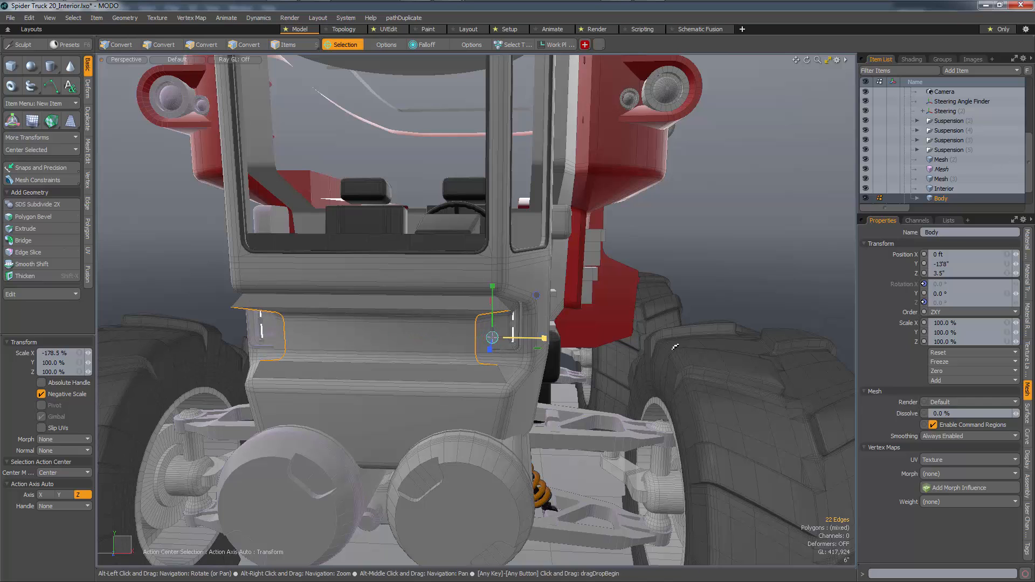
left_click_drag(670, 342, 660, 315, "alt")
key("ctrl+z")
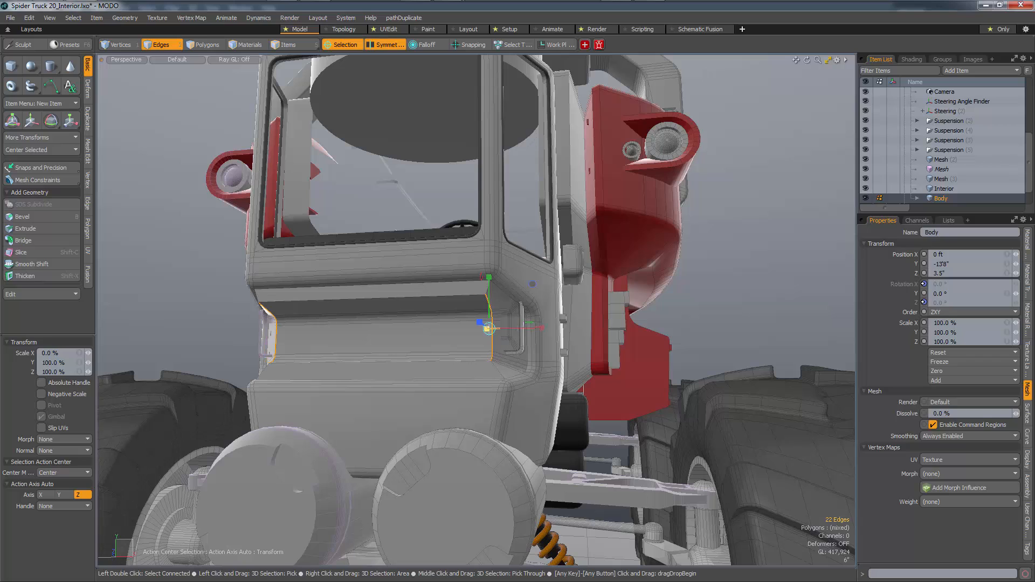
Move the end edges 0.75 in. outward in X and bevel them 4.0313 in. with Round Level 2
key("w")
left_click_drag(536, 326, 540, 327)
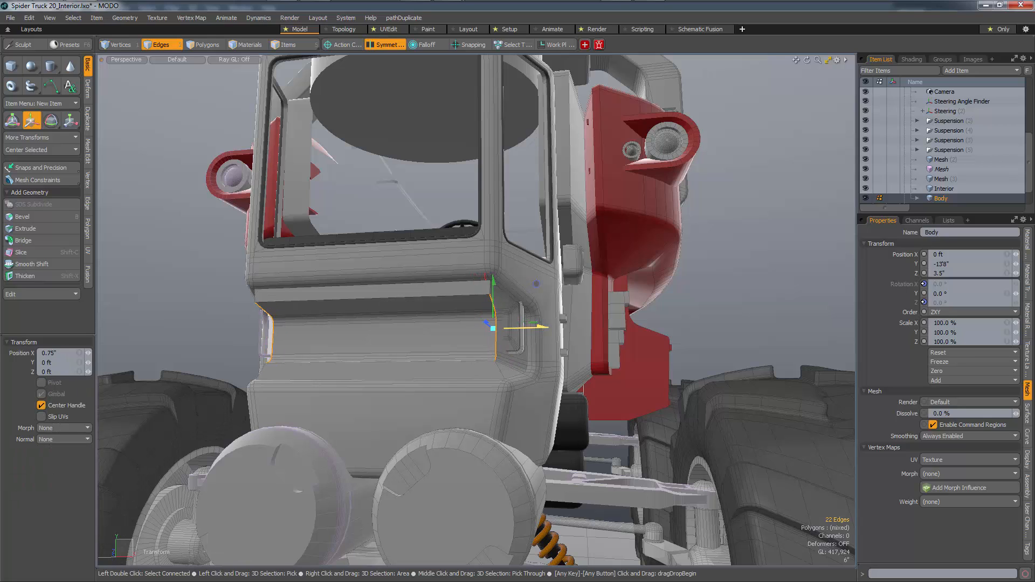
key("b")
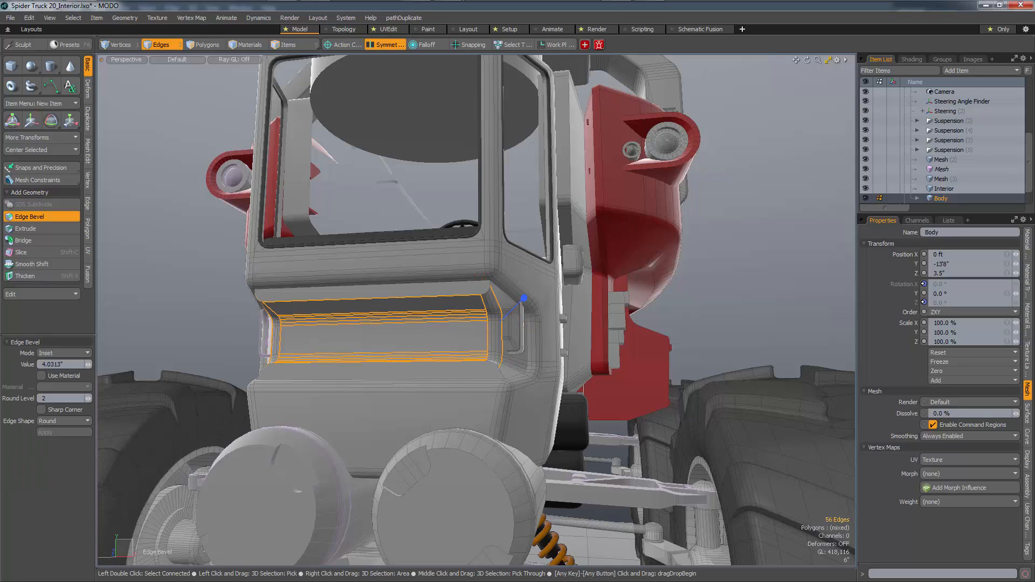
key("1")
left_click_drag(542, 343, 642, 347, "alt")
Select the upper strip, lower ledge, end and center faces of the cab's front recess and bevel them
key("3")
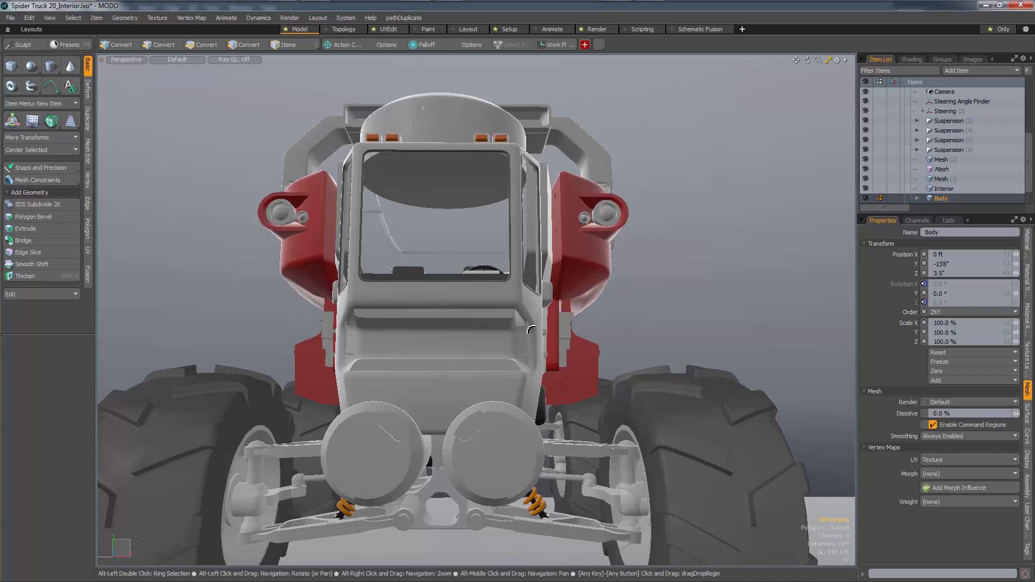
scroll(555, 347, "up", 3)
left_click(493, 311)
left_click(485, 380, "shift")
left_click_drag(485, 380, 518, 352, "alt")
scroll(538, 387, "up", 3)
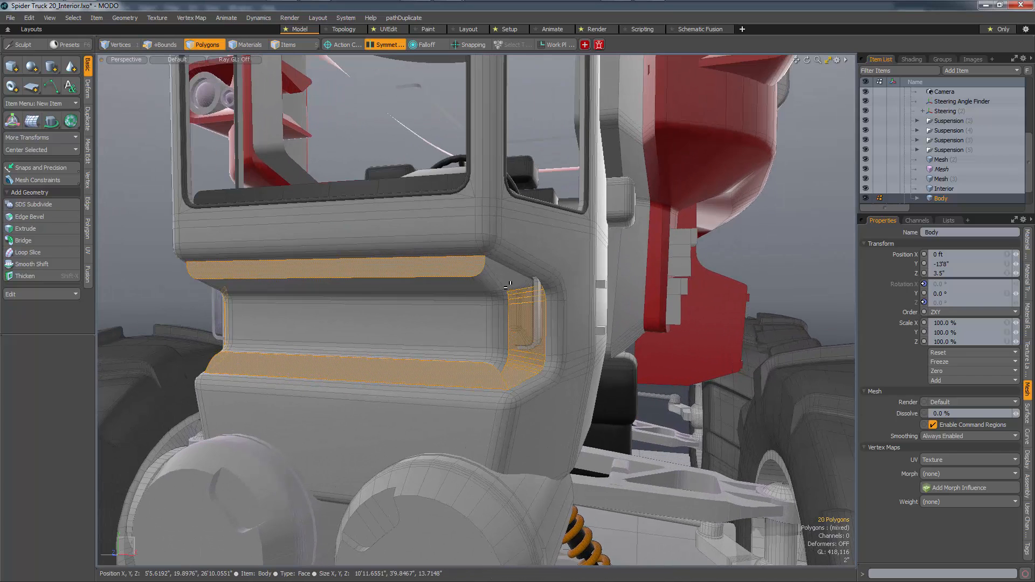
double_click(496, 319, "shift")
left_click_drag(487, 319, 391, 330, "alt")
key("b")
left_click(499, 332)
key("r")
key("w")
key("alt+q")
left_click(499, 338)
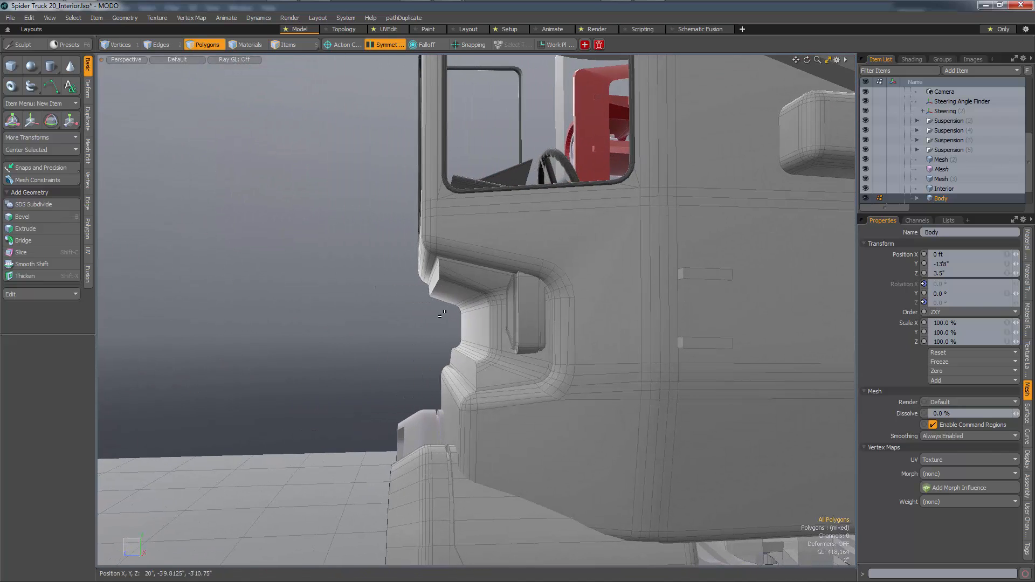
Select all connected faces of the front recess surface and move them 0.25 in. in Z
left_click_drag(440, 265, 448, 269, "shift")
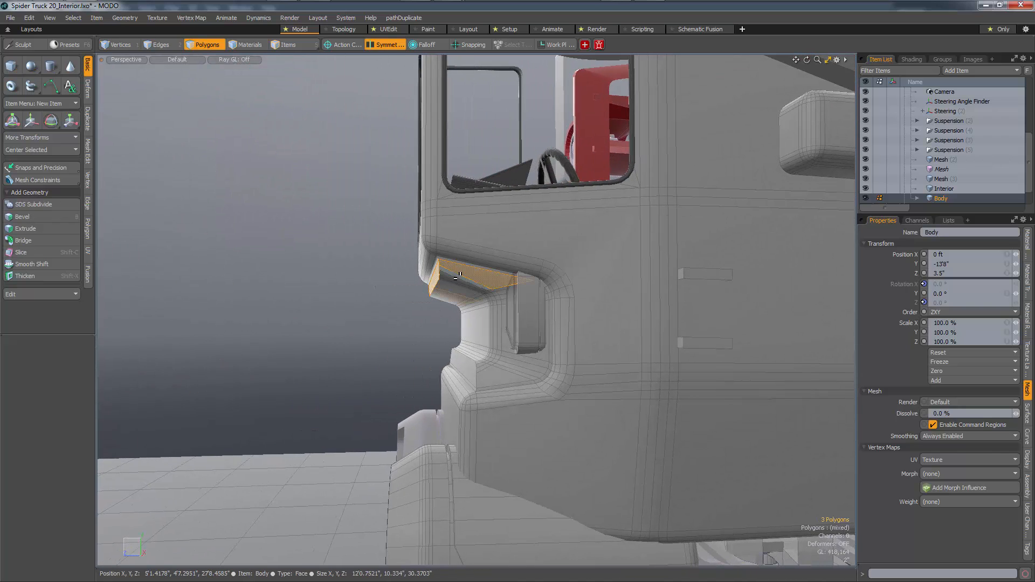
key("]")
mouse_move(467, 333)
left_mouse_down("alt")
mouse_move(490, 331)
mouse_move(471, 329)
left_mouse_up("alt")
key("w")
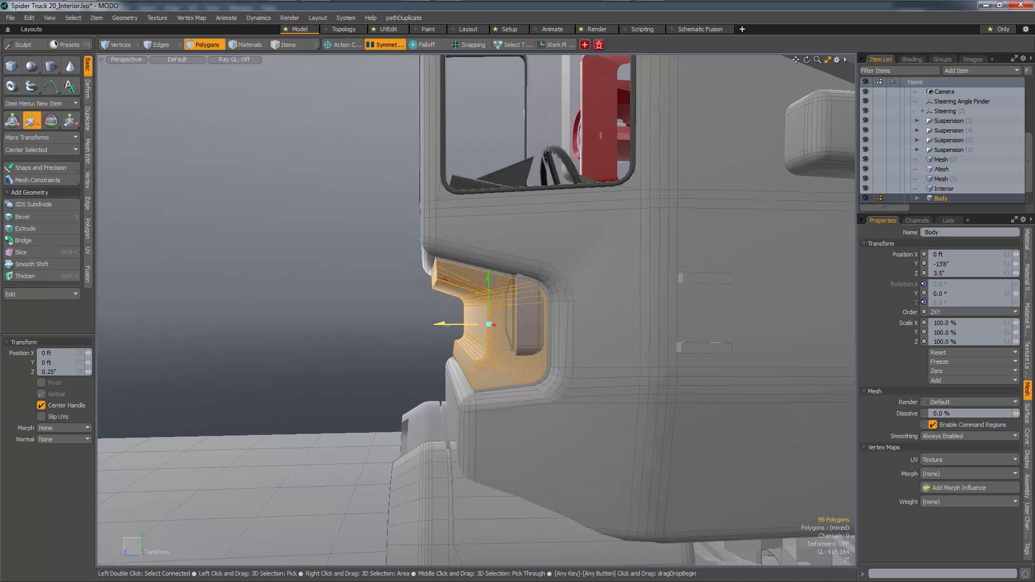
key("space")
key("space")
Make Mesh (2) active and select the connected faces of the headlight at the end of the front recess
left_click_drag(458, 325, 544, 344, "alt")
scroll(543, 344, "down", 3, "alt")
scroll(543, 343, "down", 2)
scroll(543, 343, "up", 3)
key("5")
left_click(535, 327)
key("3")
double_click(536, 322)
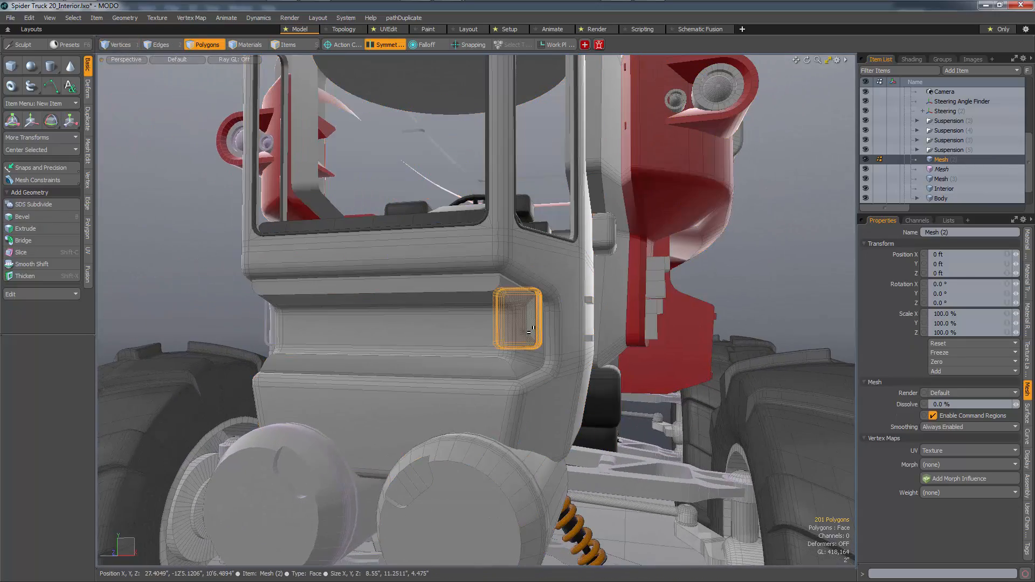
Extend the selection to all polygons of the headlight's frame and inner lamp parts
double_click(503, 302, "shift")
right_click_drag(546, 345, 553, 360)
left_click_drag(523, 342, 649, 337, "alt")
scroll(649, 337, "up", 3)
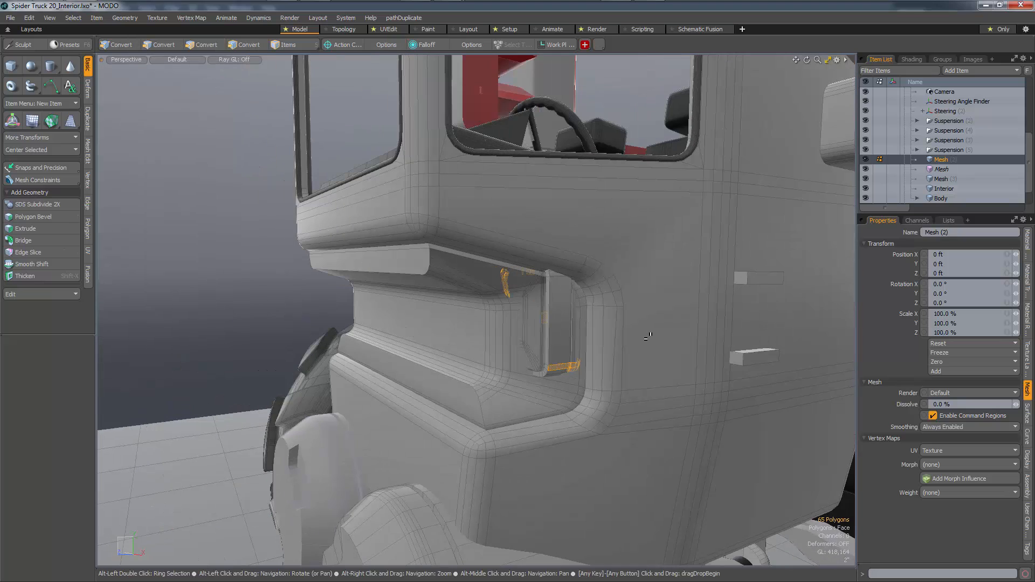
key("5")
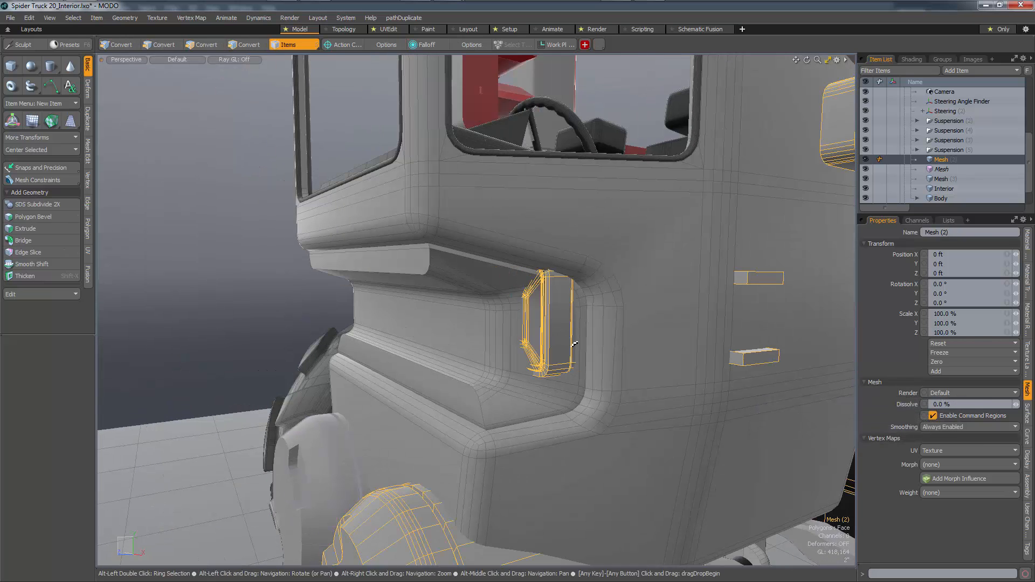
left_click_drag(561, 332, 488, 285, "alt")
key("3")
right_click_drag(466, 247, 461, 397)
key("5")
left_click_drag(461, 397, 487, 257, "alt")
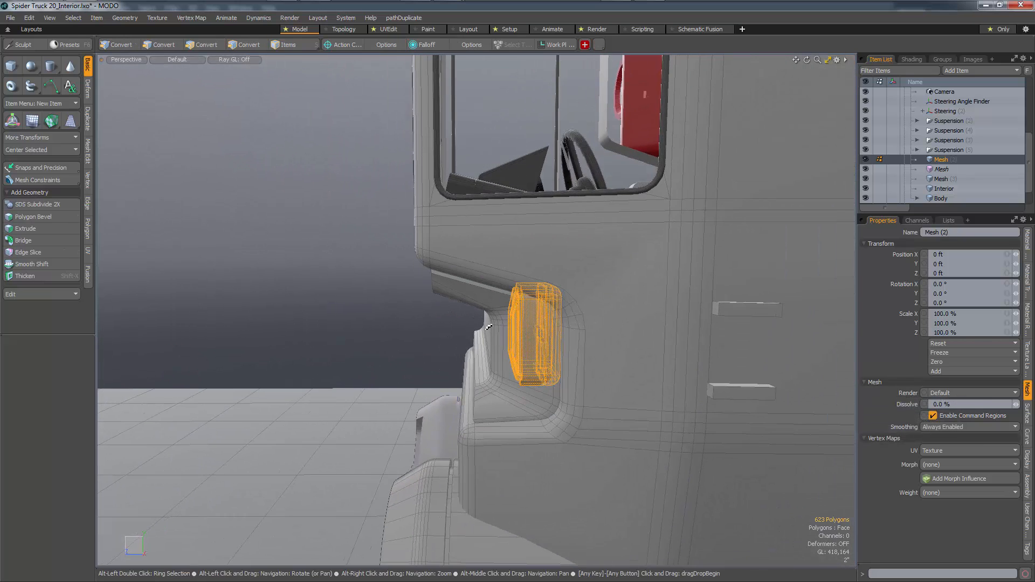
Move the headlight from the recess corner onto the center panel and scale it to fit
key("3")
key("w")
left_click_drag(488, 404, 589, 357, "alt")
key("r")
left_click_drag(491, 347, 637, 390)
key("w")
left_click_drag(638, 390, 516, 376)
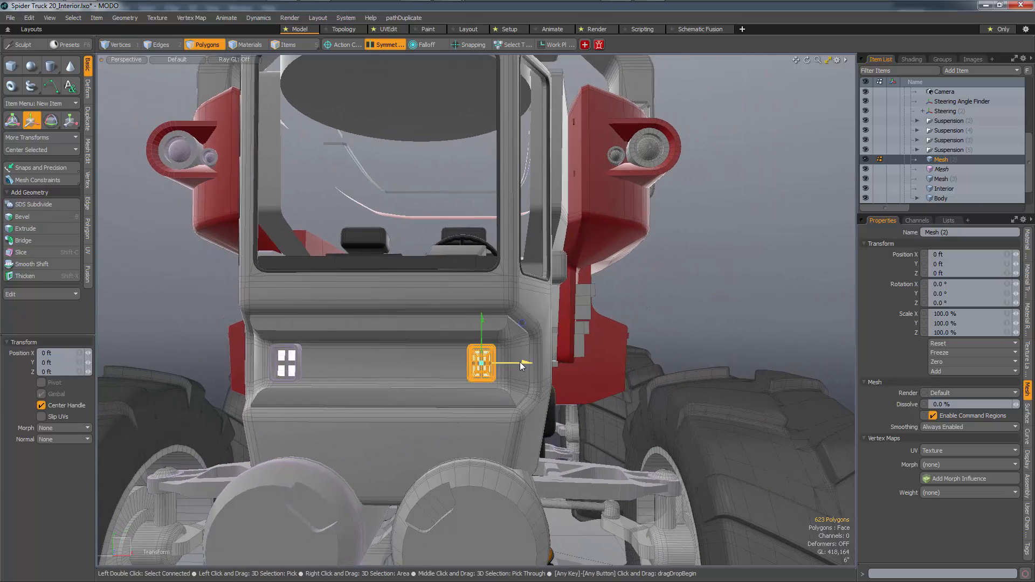
Scale the headlight again and paste a copy of it to make a side-by-side pair
key("r")
left_click_drag(485, 364, 428, 373)
key("w")
key("ctrl+c")
key("ctrl+v")
key("space")
Select the inner headlight of the pair and adjust its position beside the outer one
scroll(428, 373, "up", 7, "alt")
double_click(585, 344)
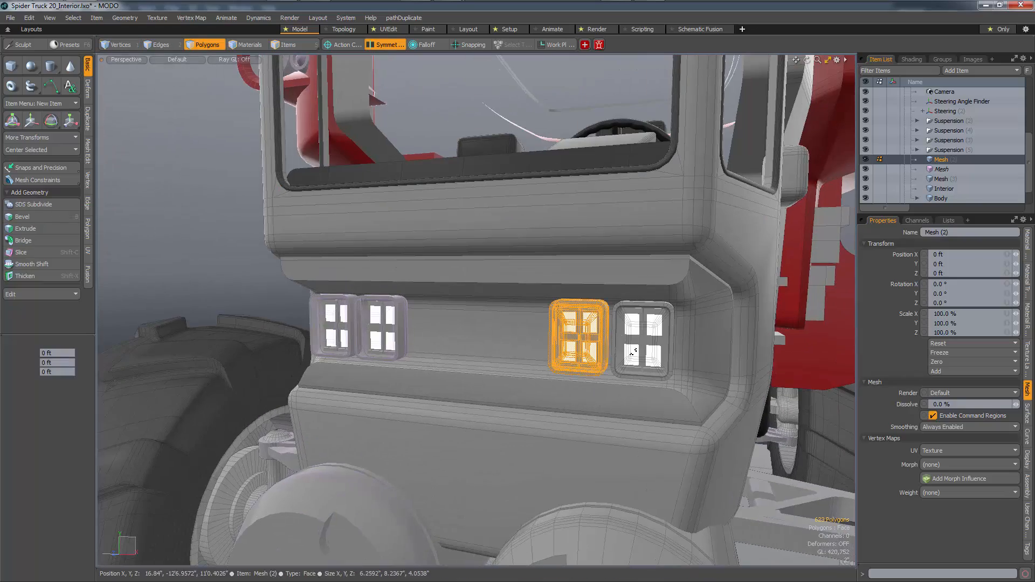
key("w")
key("space")
key("space")
Hide the wireframe overlay to show the whole truck in plain shading
scroll(582, 341, "down", 6, "alt")
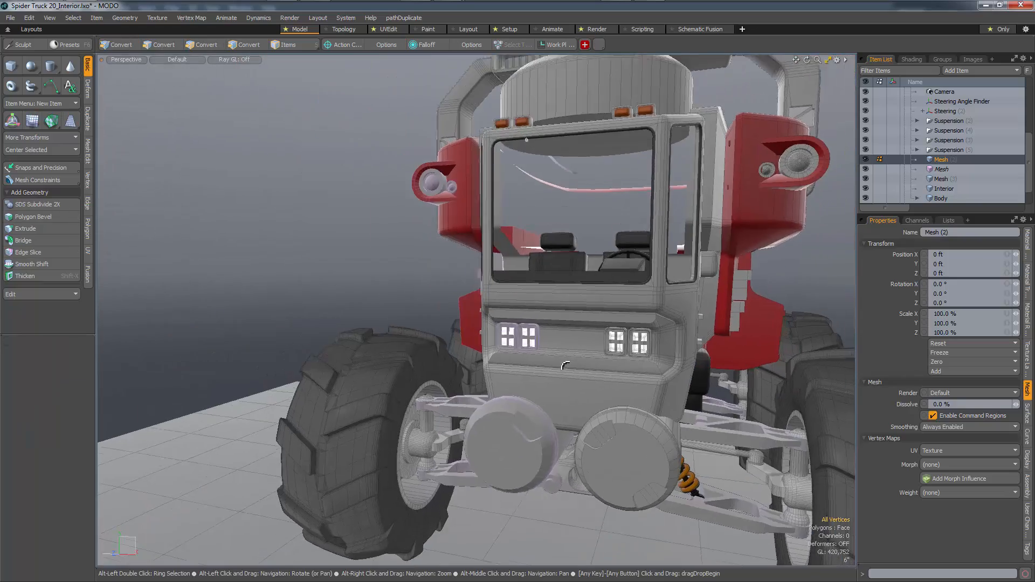
left_click_drag(582, 341, 454, 403, "alt")
scroll(458, 417, "down", 6, "alt")
key("ctrl+3")
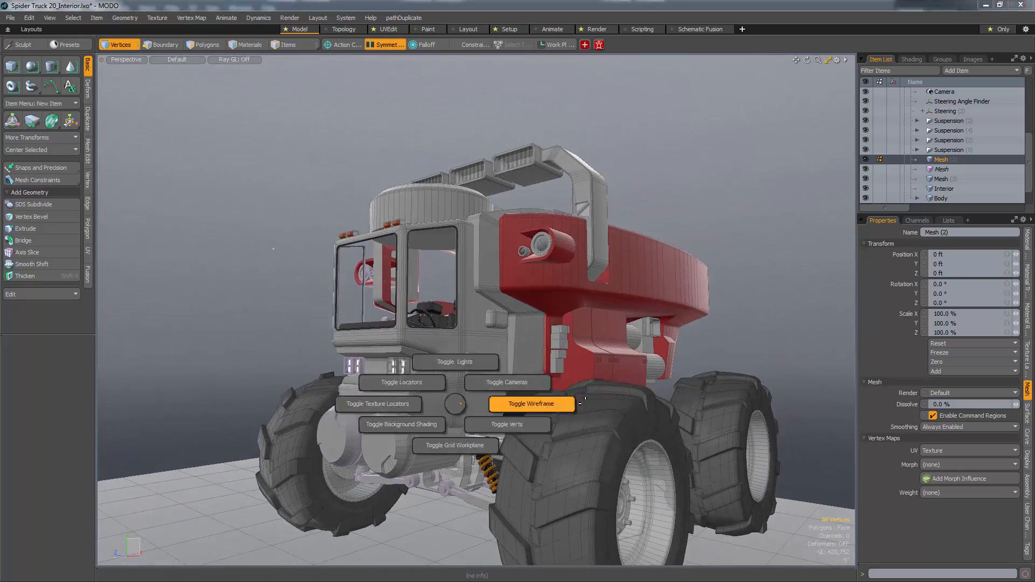
left_click(531, 403)
left_click_drag(561, 412, 496, 199, "alt")
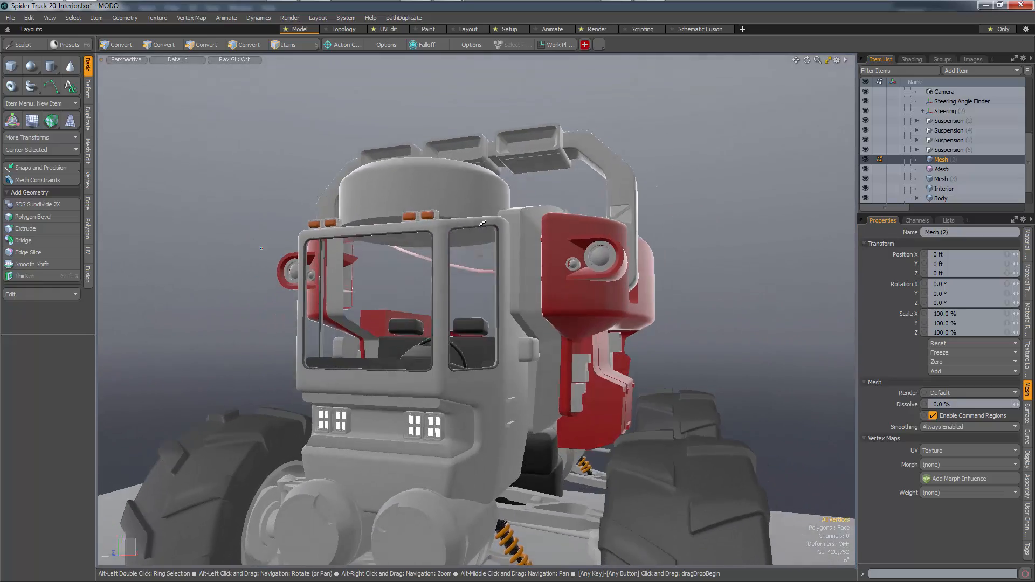
Make the Body item active and enable Double Sided on its gray material
key("5")
left_click(379, 221)
key("3")
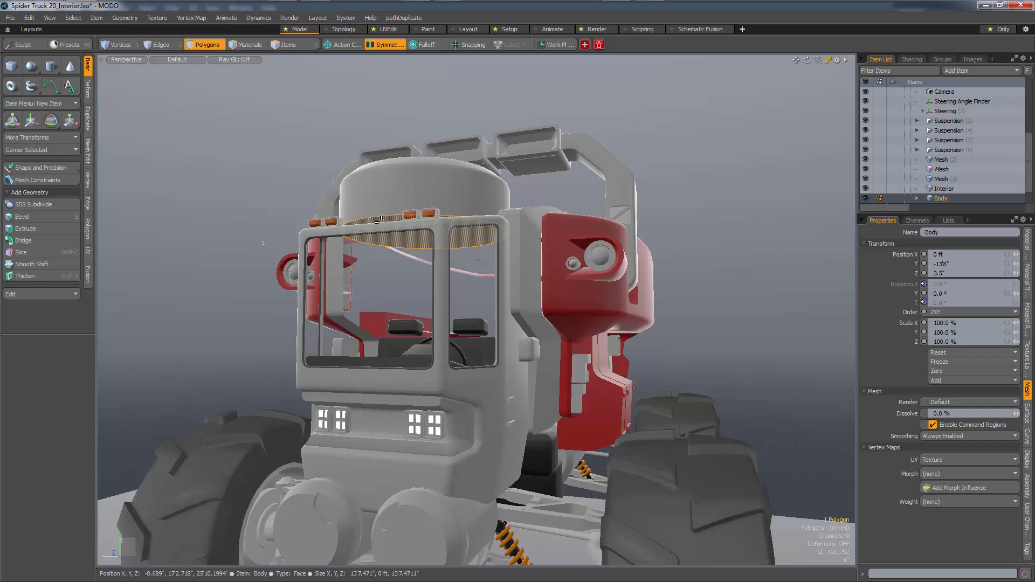
key("w")
key("space")
key("space")
left_click_drag(469, 210, 447, 271)
key("5")
key("4")
left_click(441, 269)
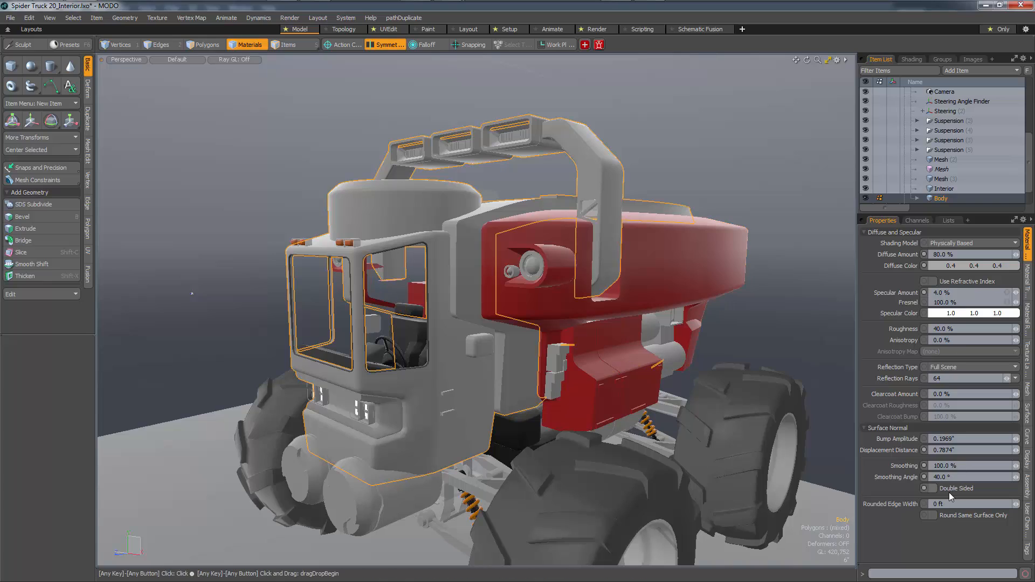
left_click(934, 488)
left_click_drag(345, 348, 495, 351, "alt")
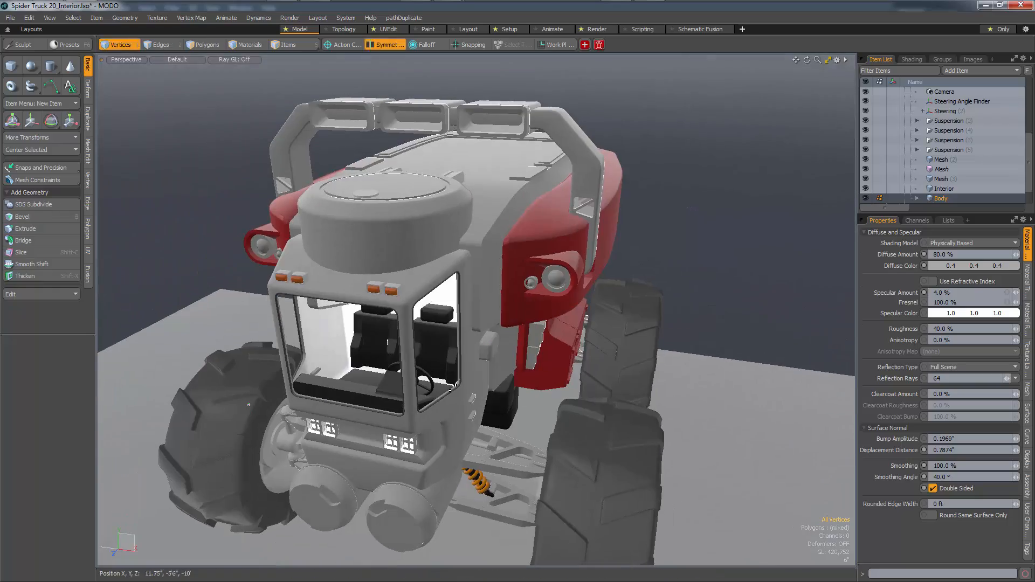
Select the narrow vertical faces on both cab sides, just behind the side windows
left_click_drag(480, 402, 302, 397, "alt")
left_click_drag(431, 361, 473, 379, "alt")
scroll(422, 373, "down", 4)
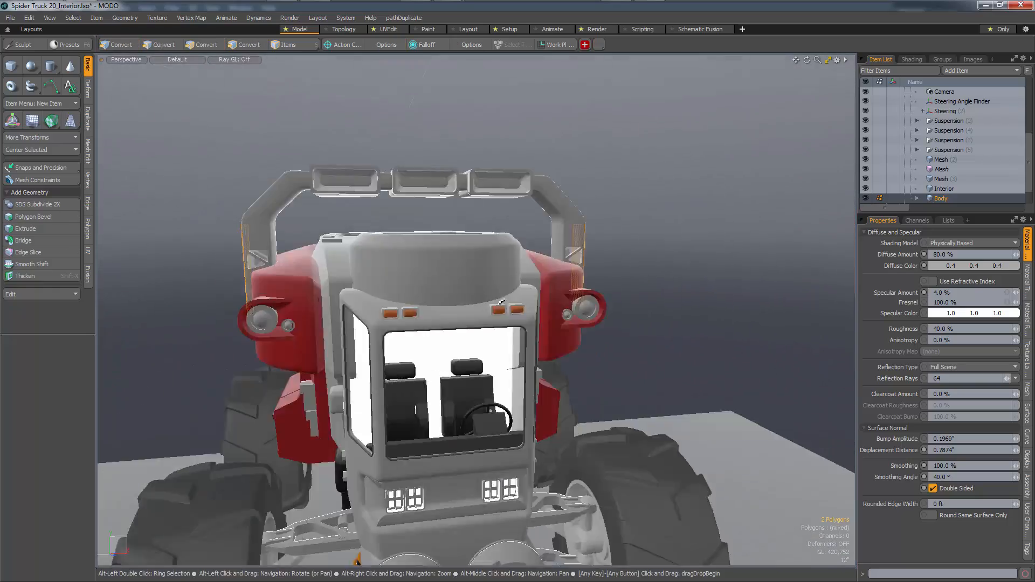
scroll(372, 297, "up", 4)
left_click(364, 291)
left_click_drag(501, 304, 371, 297, "alt")
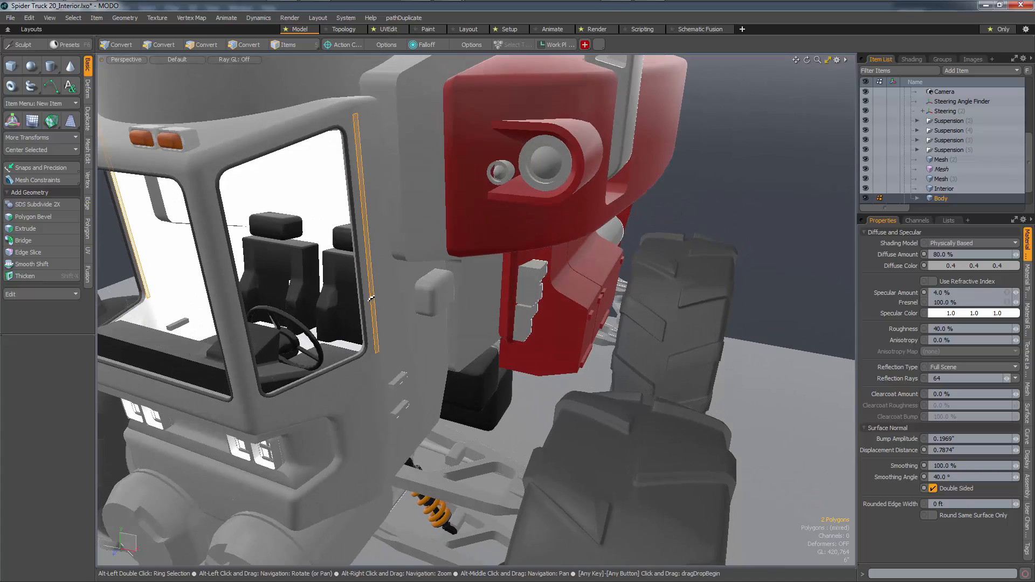
Make Mesh (2) active and select the faces of the upper small block on the cab's side
left_click(397, 389)
key("5")
left_click(398, 389)
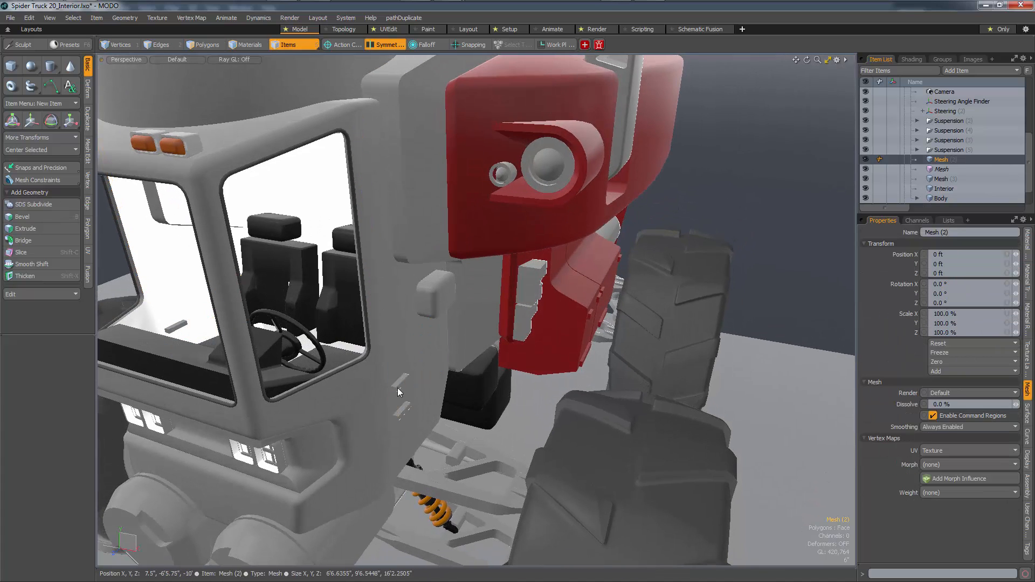
left_click(395, 387, "shift")
left_click_drag(396, 387, 393, 289, "alt")
scroll(410, 377, "up", 3)
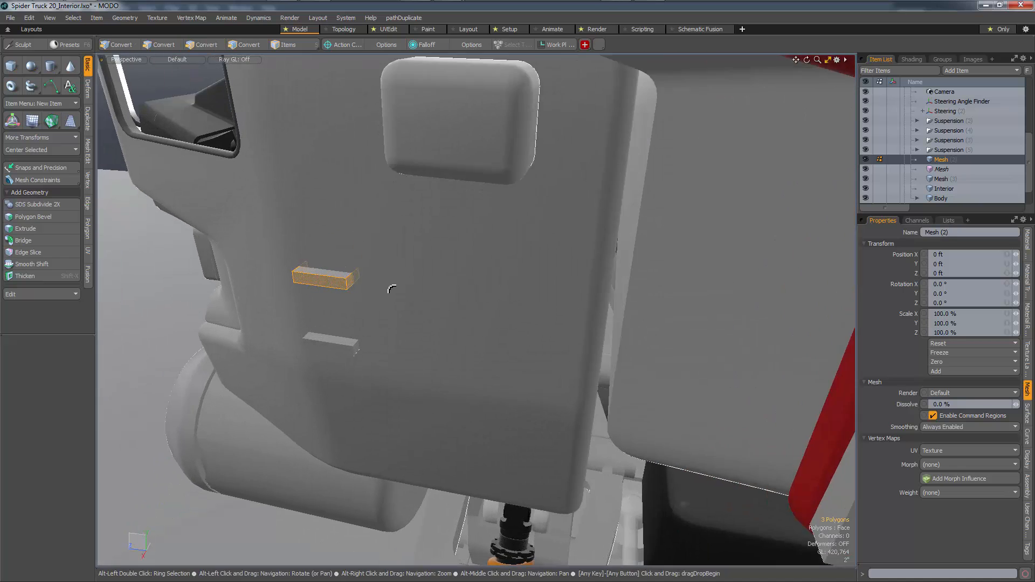
Bevel the upper block's two outer vertical edges 0.55 in. with Round Level 2
scroll(393, 289, "up", 2)
key("2")
left_click(352, 280)
left_click_drag(266, 284, 404, 329, "alt")
left_click(254, 312, "shift")
key("b")
left_click_drag(404, 329, 436, 329)
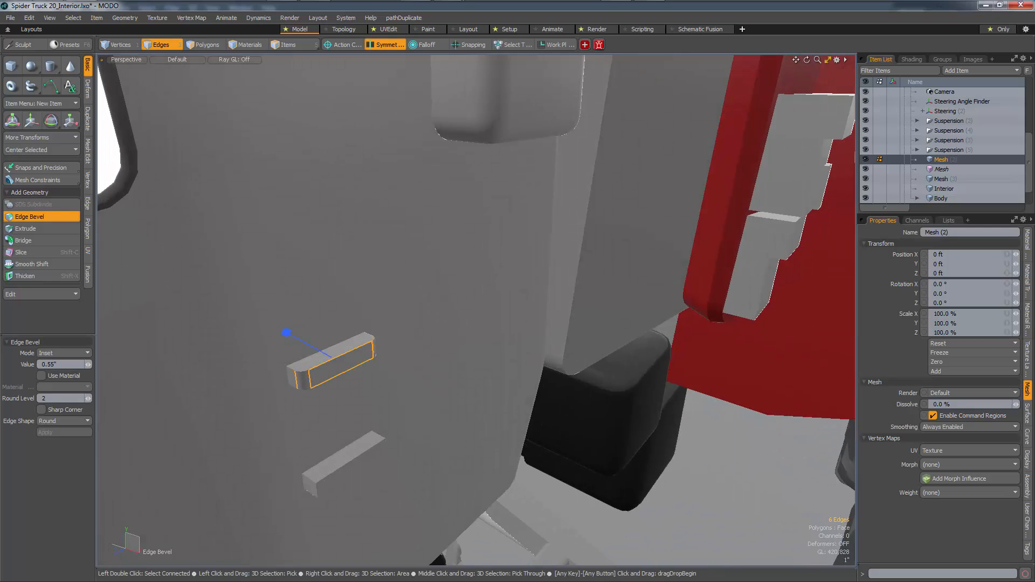
key("space")
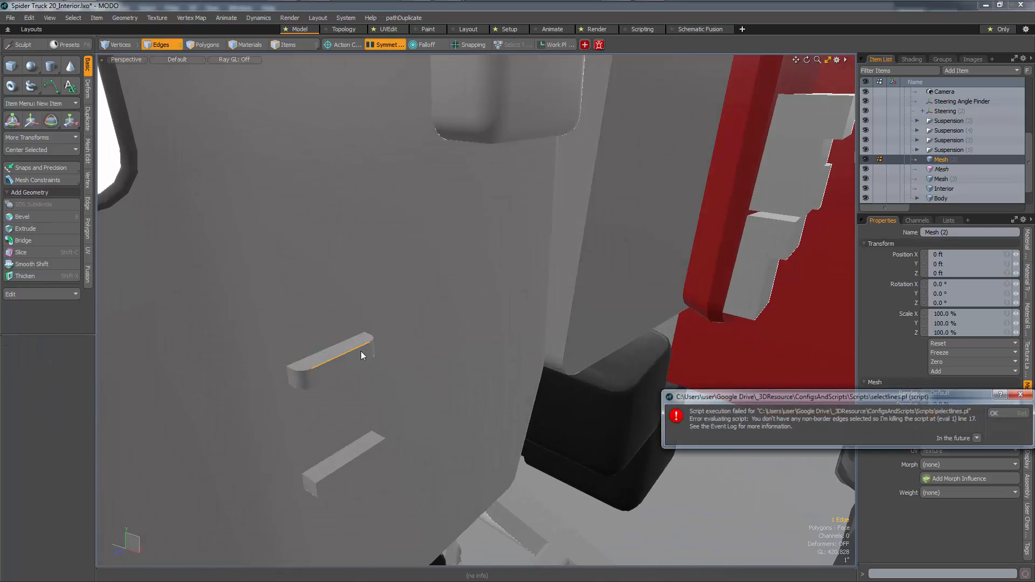
Try to build a pipe along the upper block's rounded outer top edge with quickPipe
double_click(357, 349)
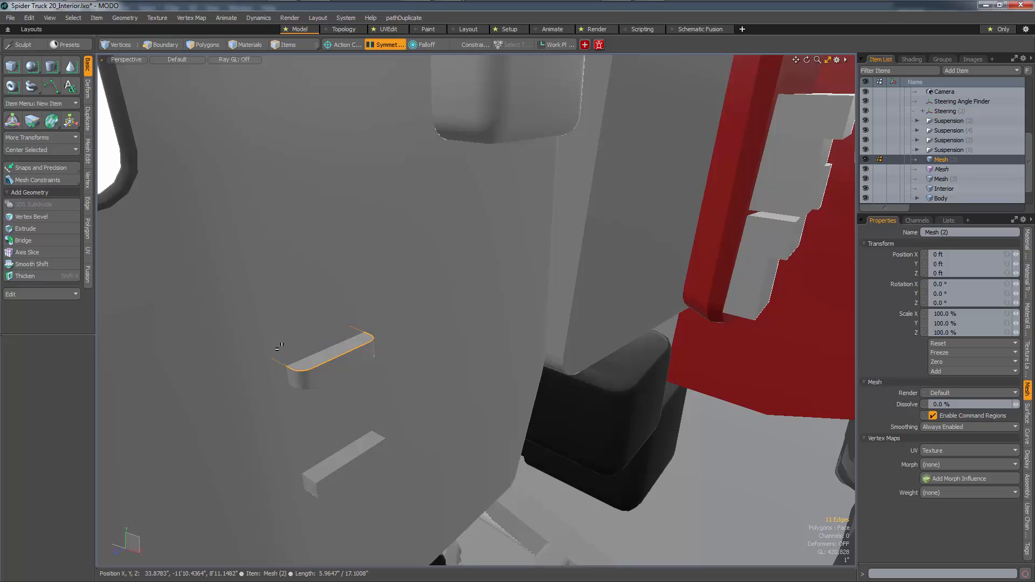
left_click_drag(280, 346, 322, 362, "alt")
key("q")
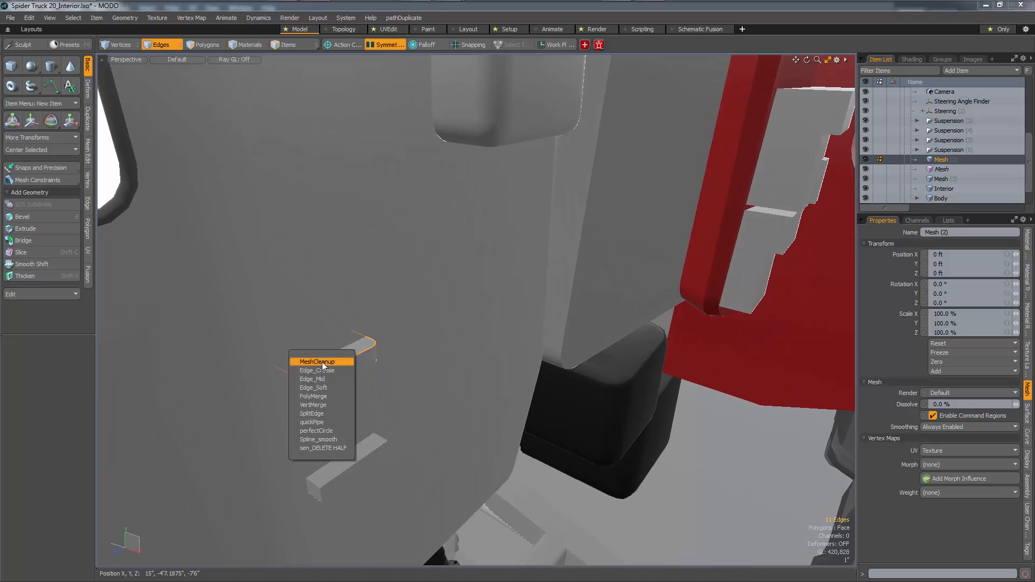
left_click(323, 422)
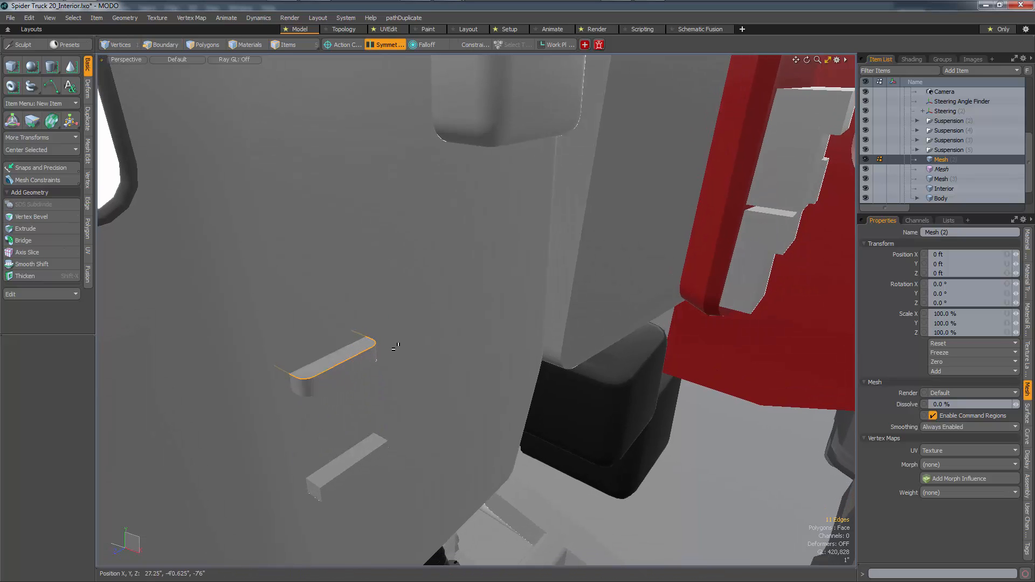
Delete the lower block and cut the rounded upper block out of Mesh (2)
key("3")
left_click(382, 448)
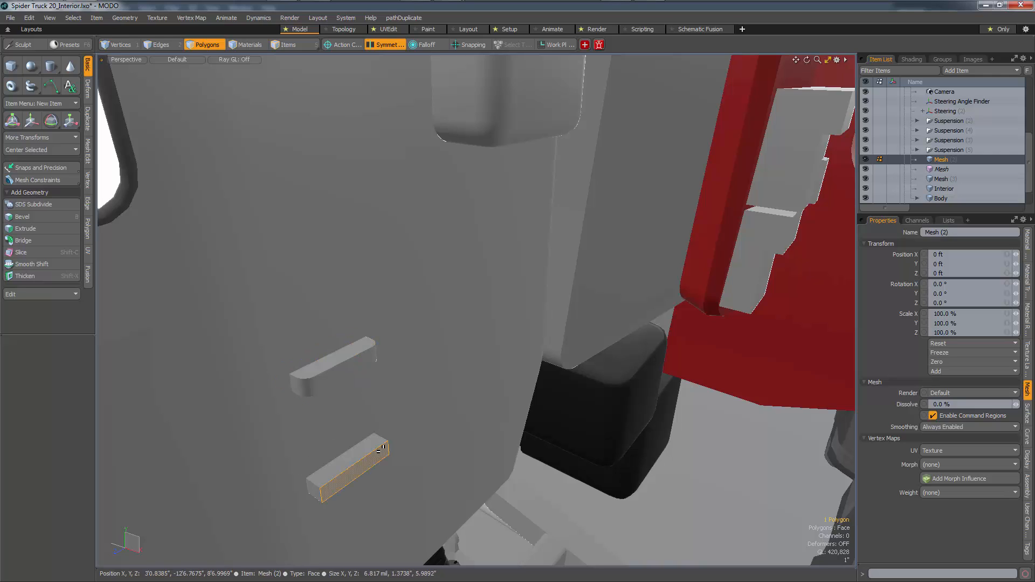
key("Delete")
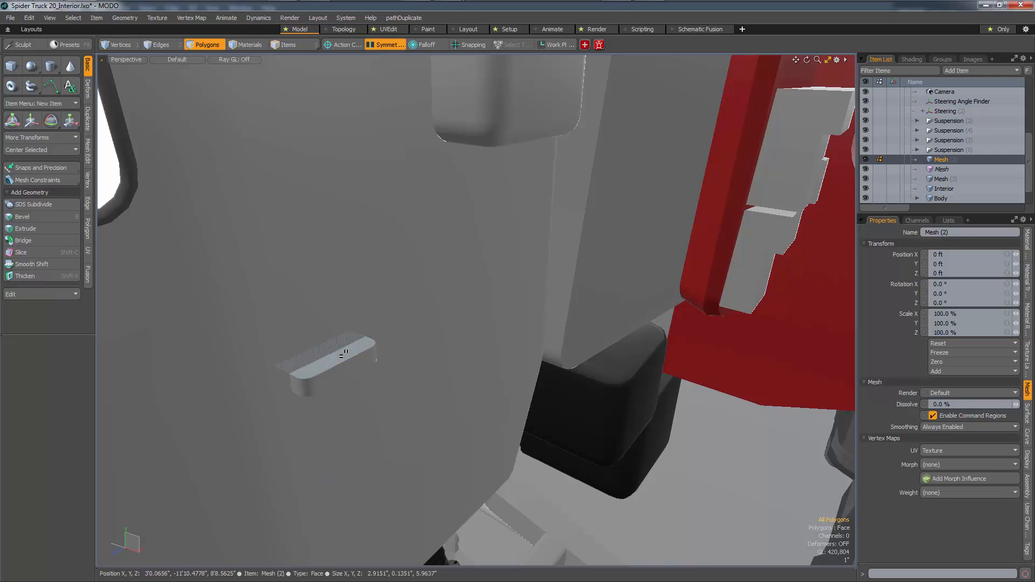
key("Delete")
Add a new mesh item, place it first under the scene in the item list, and paste the rounded block into it
scroll(948, 172, "up", 3)
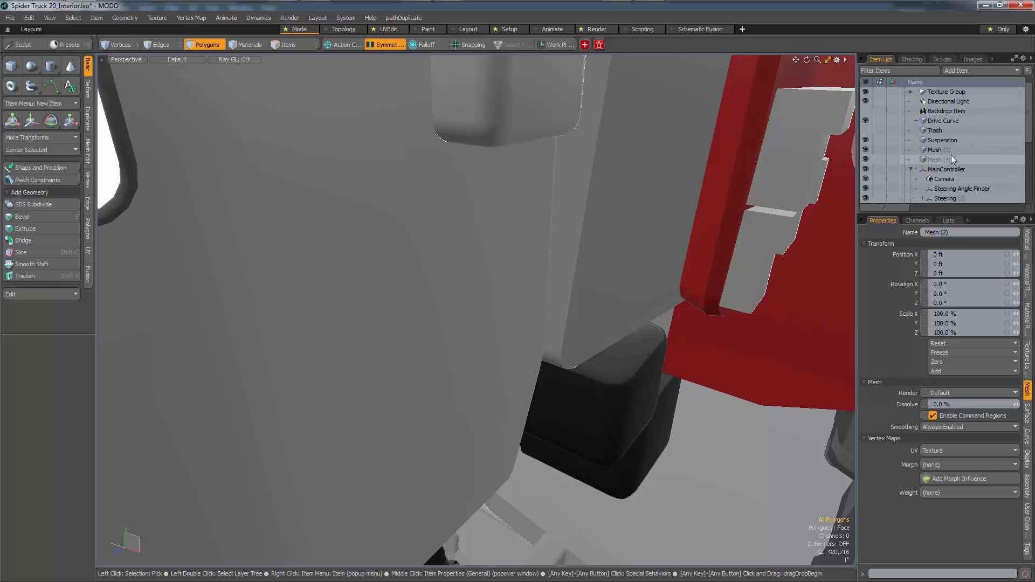
left_click(949, 91)
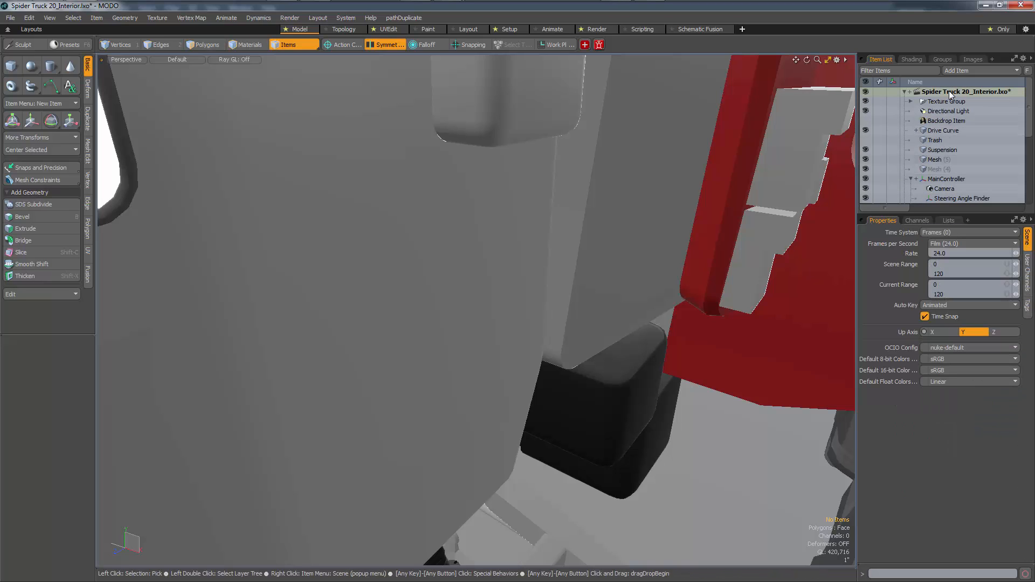
key("n")
scroll(950, 131, "down", 4)
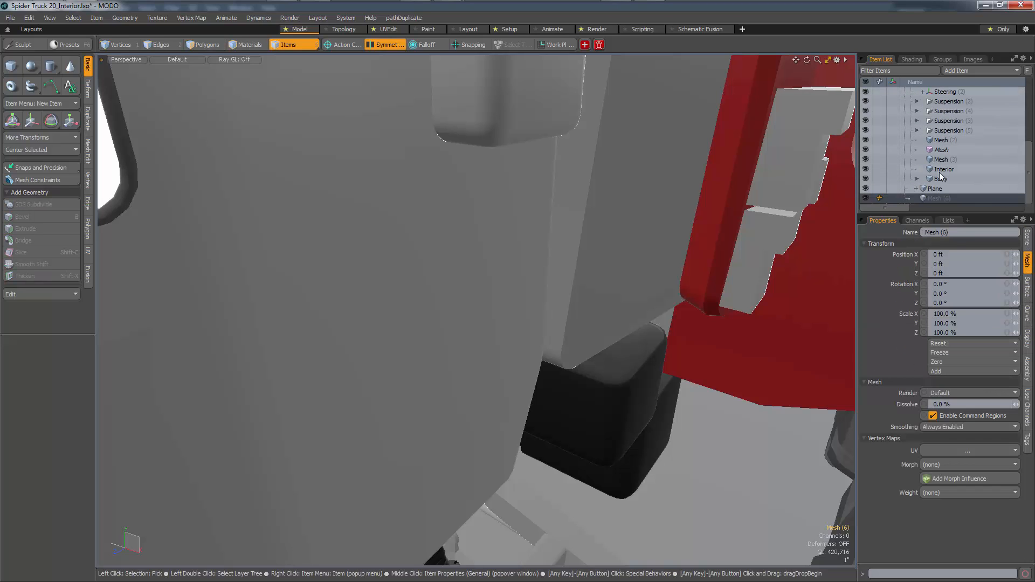
left_click_drag(940, 196, 946, 100)
key("3")
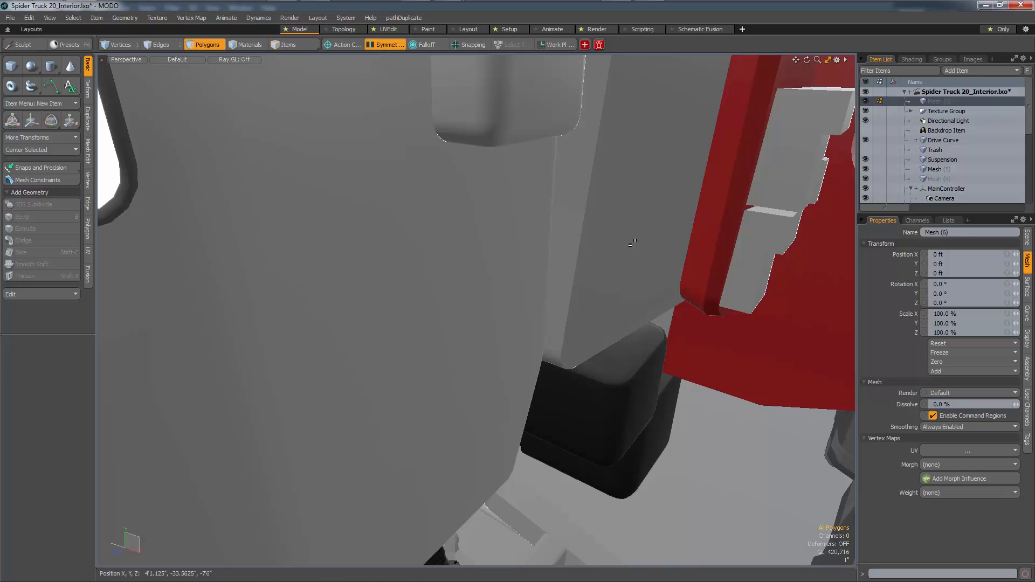
key("ctrl+v")
Select the pasted block's outer top edge loop and turn it into a round rung with quickPipe
left_click_drag(509, 325, 604, 321, "alt")
key("w")
key("space")
key("2")
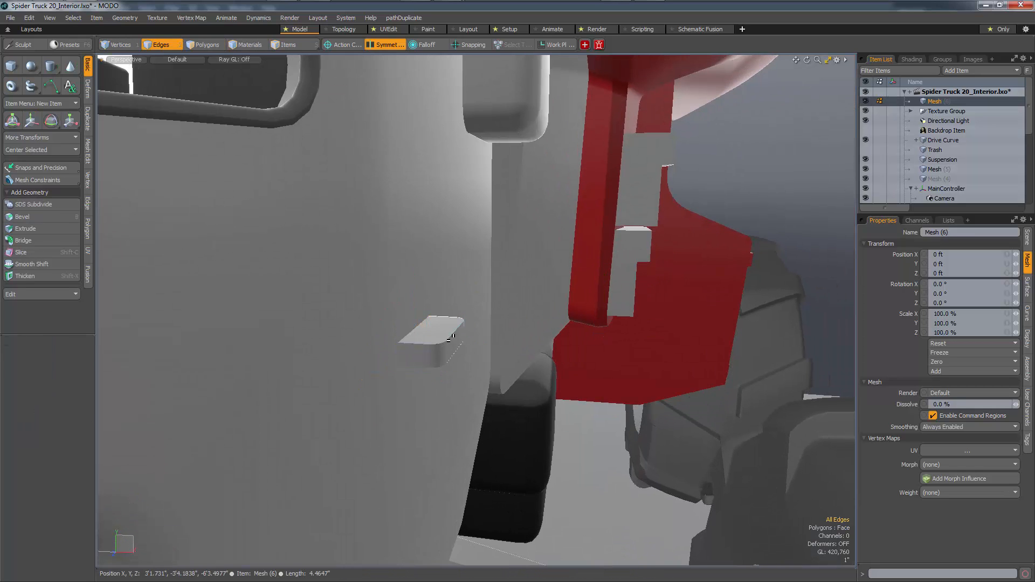
key("Tab")
key("grave")
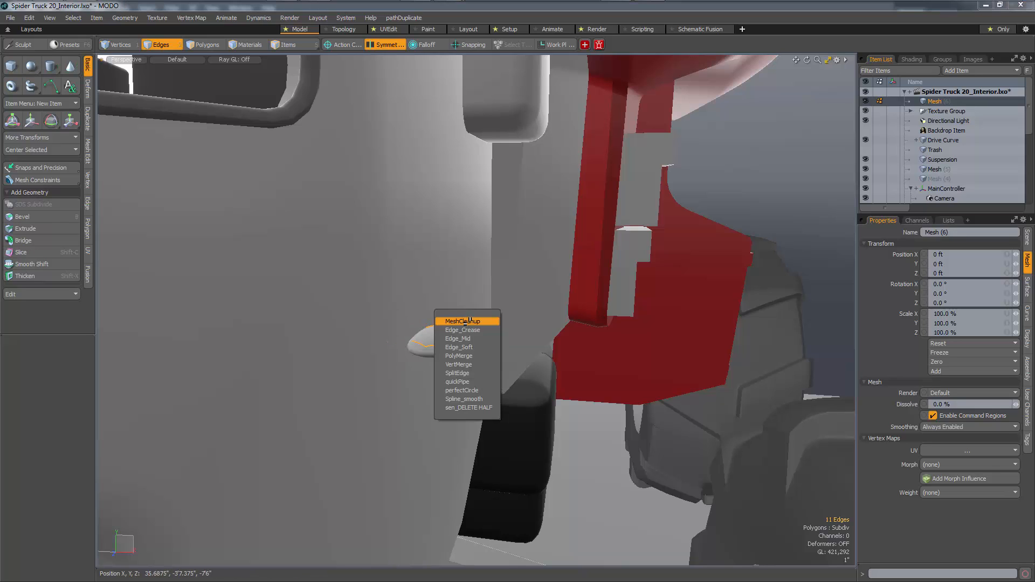
left_click(360, 289)
key("grave")
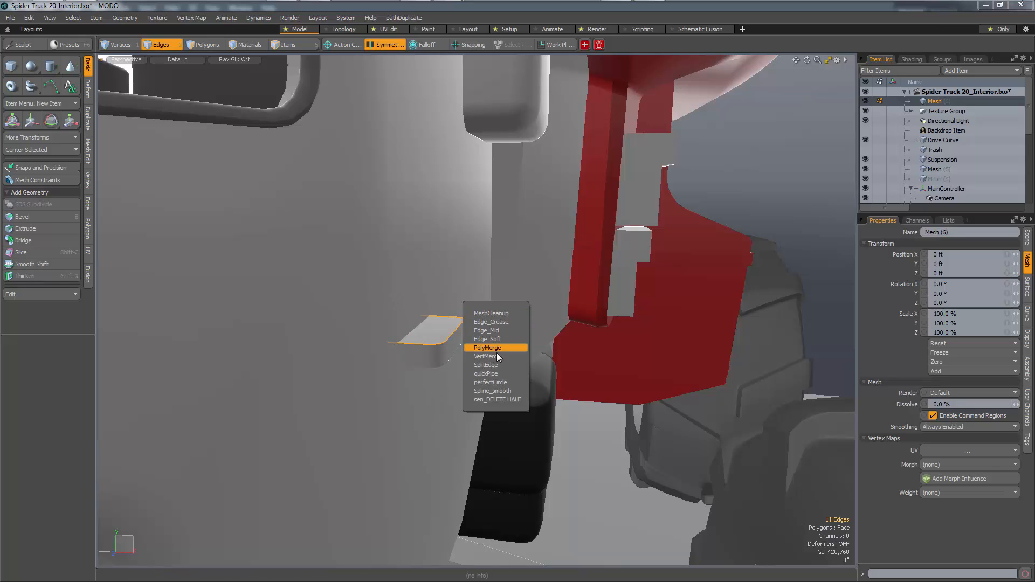
left_click(491, 374)
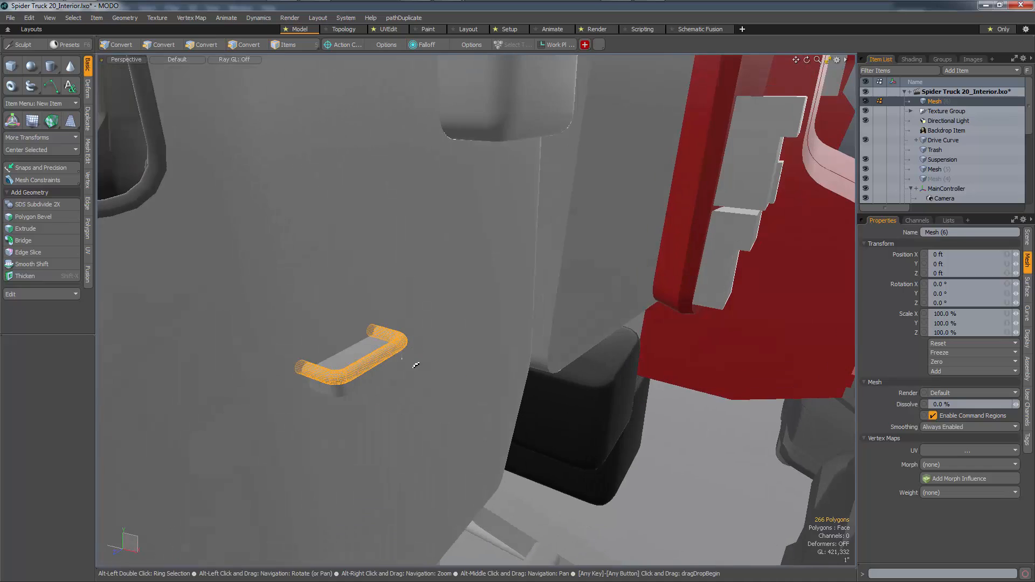
Duplicate the pipe rung and move the copy about 8.94 in. straight down the cab's side
right_click_drag(415, 366, 357, 379, "alt")
left_click_drag(357, 380, 365, 369, "alt")
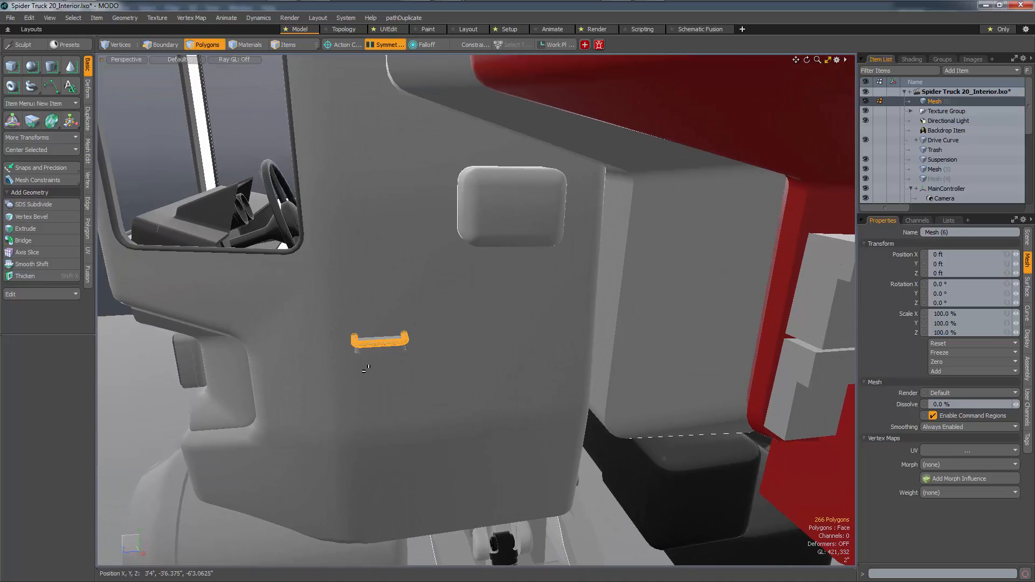
key("w")
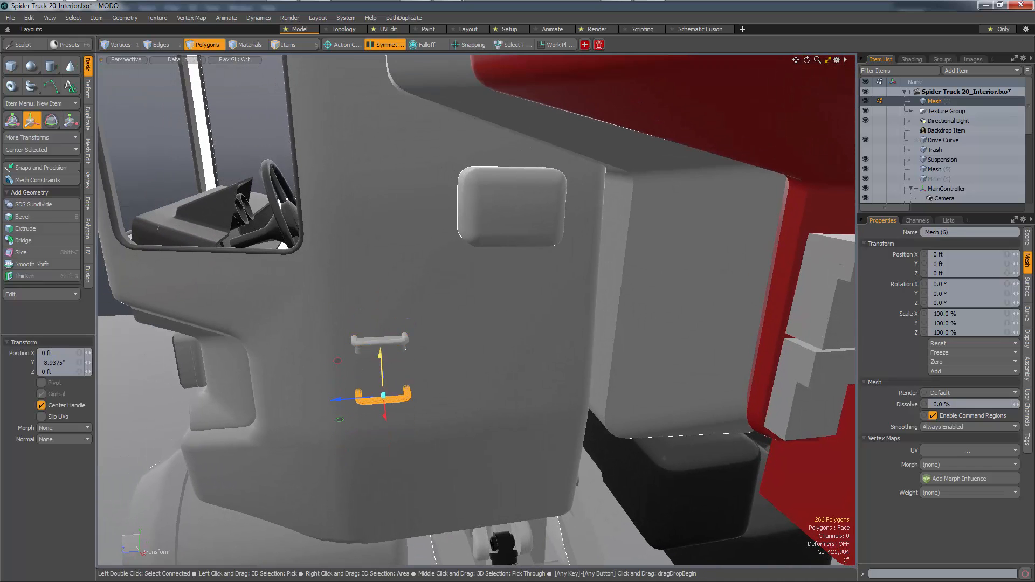
left_click_drag(382, 368, 380, 398, "alt")
Select both pipe rungs and move them down together by about 9.38 in
key("space")
double_click(392, 336, "shift")
key("w")
left_click_drag(421, 384, 510, 343, "alt")
middle_click_drag(510, 343, 520, 261, "alt")
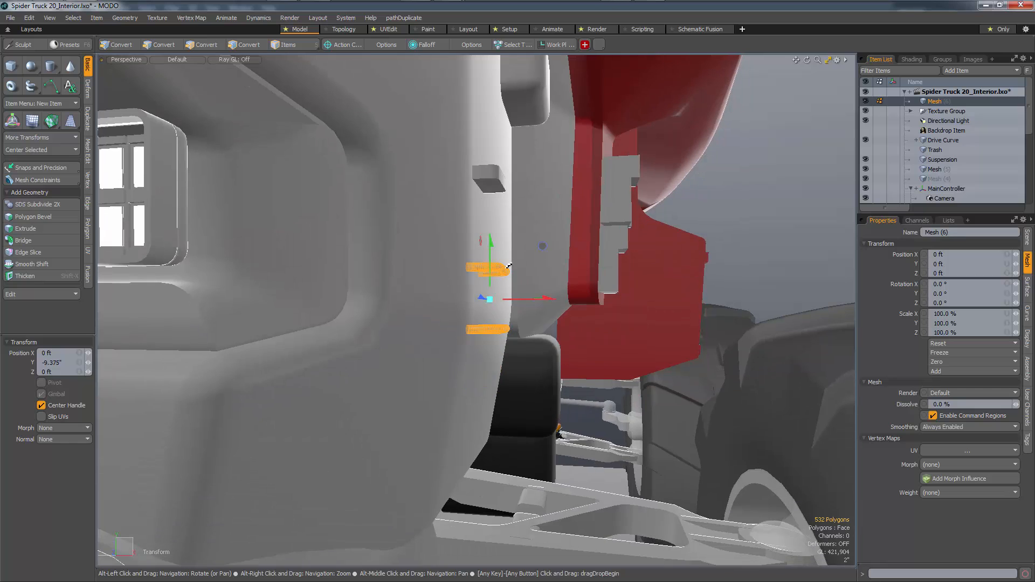
Copy the lower rung as a third one below it, shifted about 0.94 in. inward to follow the cab's curve
key("space")
double_click(490, 331)
key("ctrl+c")
key("ctrl+v")
key("w")
mouse_move(504, 314)
left_mouse_down("alt")
mouse_move(511, 308)
mouse_move(493, 301)
left_mouse_up("alt")
left_click_drag(576, 316, 578, 317)
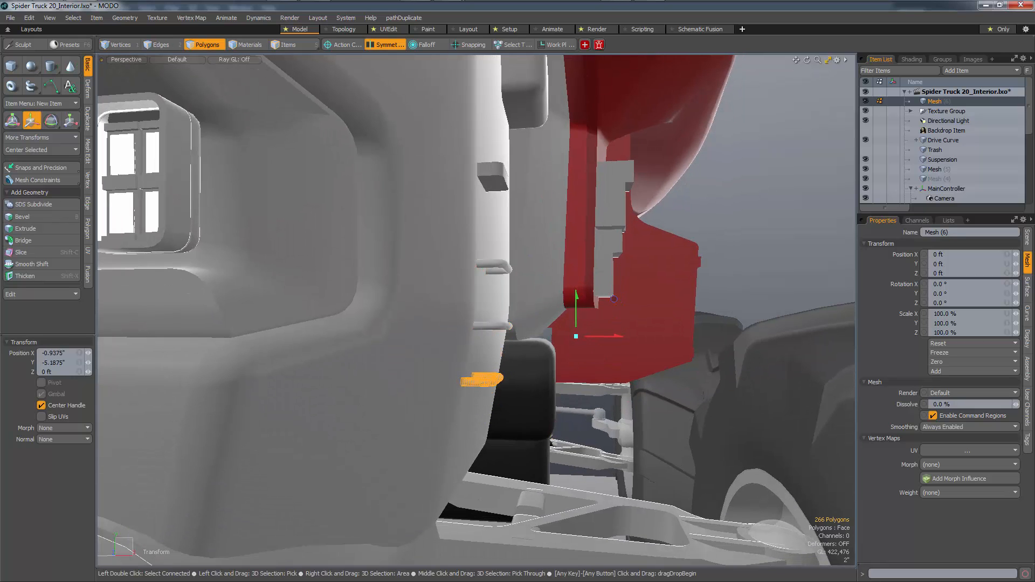
left_click_drag(519, 303, 453, 294, "alt")
left_click_drag(577, 301, 478, 306, "alt")
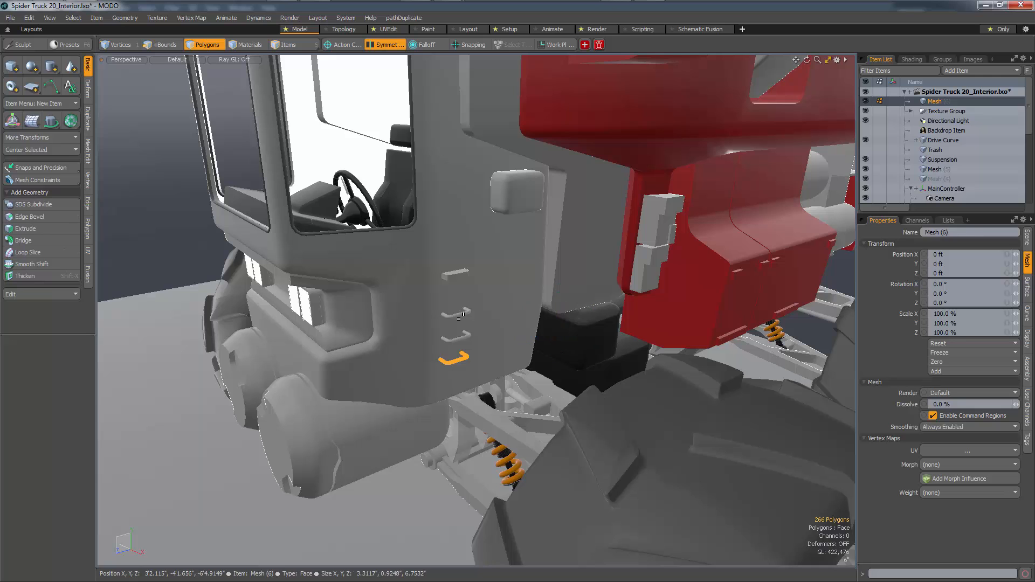
Select the connected rungs, scale their vertical spacing wider and reposition them on the cab's side
left_click_drag(443, 324, 475, 319, "alt")
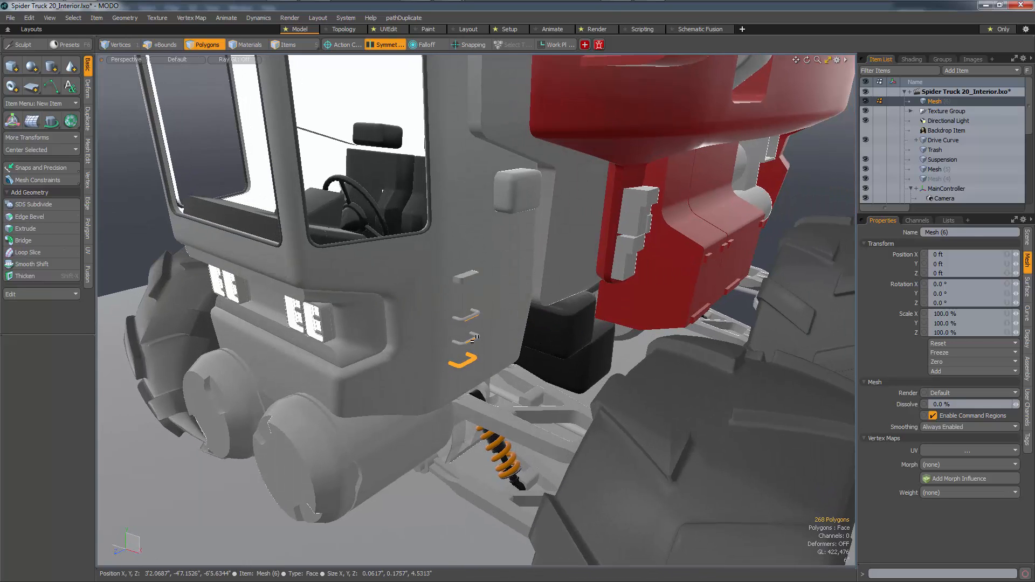
key("bracketright")
key("r")
left_click_drag(465, 338, 508, 297)
key("w")
left_click_drag(508, 297, 525, 317)
key("Escape")
Select the small rounded block above the rungs and raise it by about 4.75 in
left_click(451, 259)
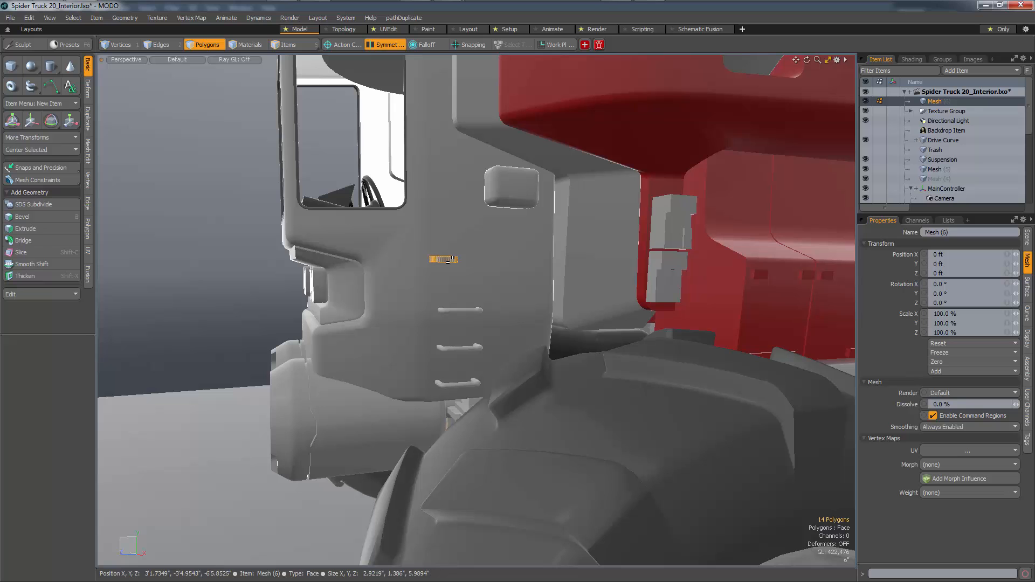
left_click_drag(451, 260, 452, 261, "alt")
key("w")
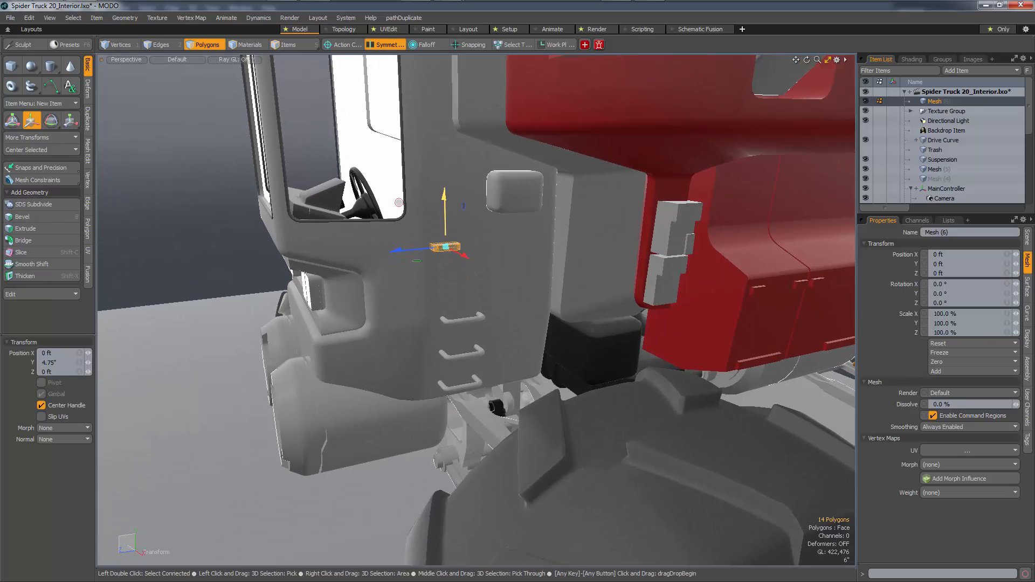
left_click_drag(444, 196, 444, 183)
key("q")
left_click_drag(448, 232, 489, 268, "alt")
key("w")
key("q")
key("w")
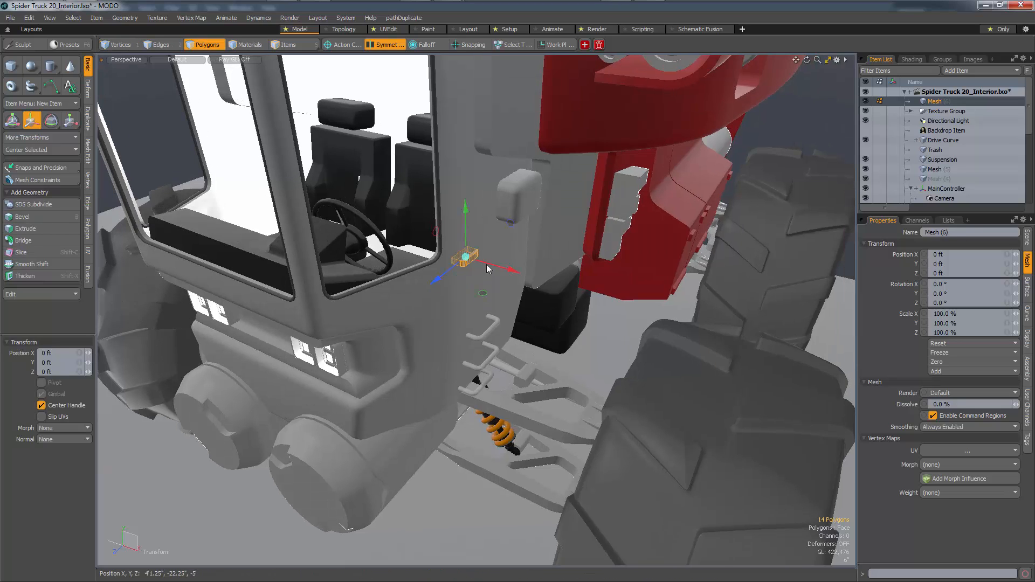
Cut the rungs and small block, paste them into Mesh (2) and mirror them onto the cab's opposite side
key("q")
left_click(488, 329)
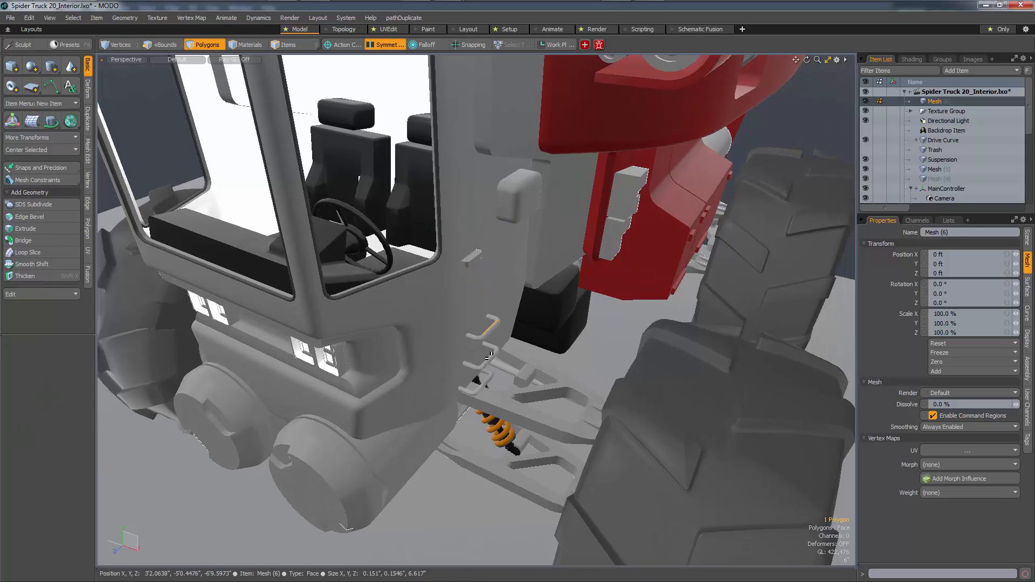
key("]")
left_click_drag(485, 381, 466, 243, "alt")
key("ctrl+x")
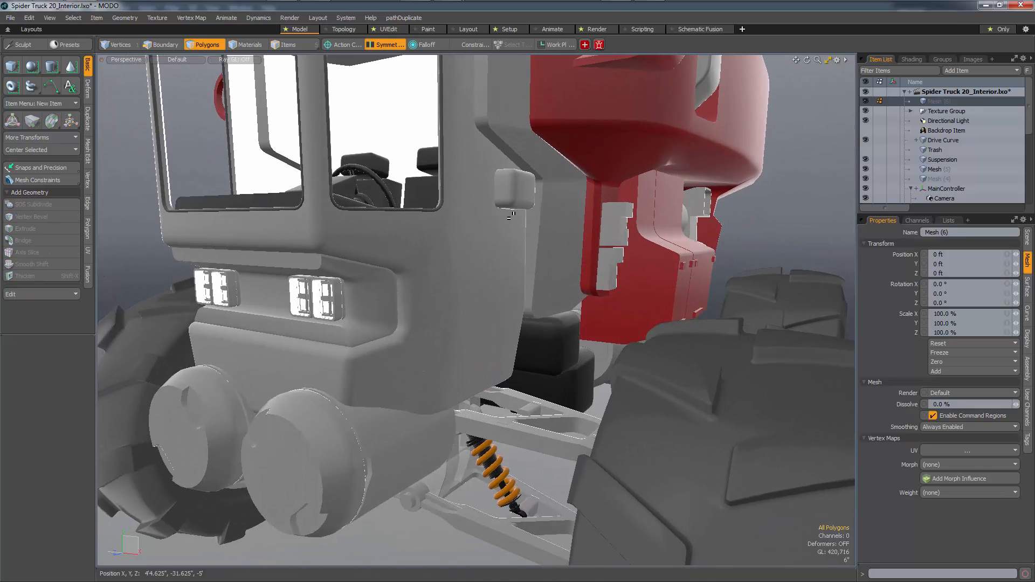
left_click(516, 193)
key("3")
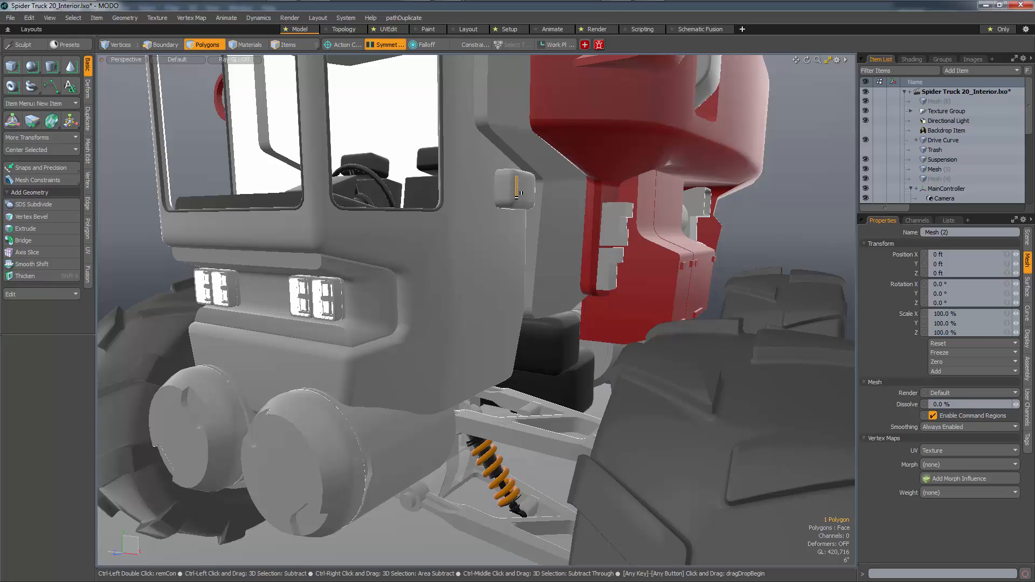
key("ctrl+v")
left_click_drag(521, 192, 274, 364, "alt")
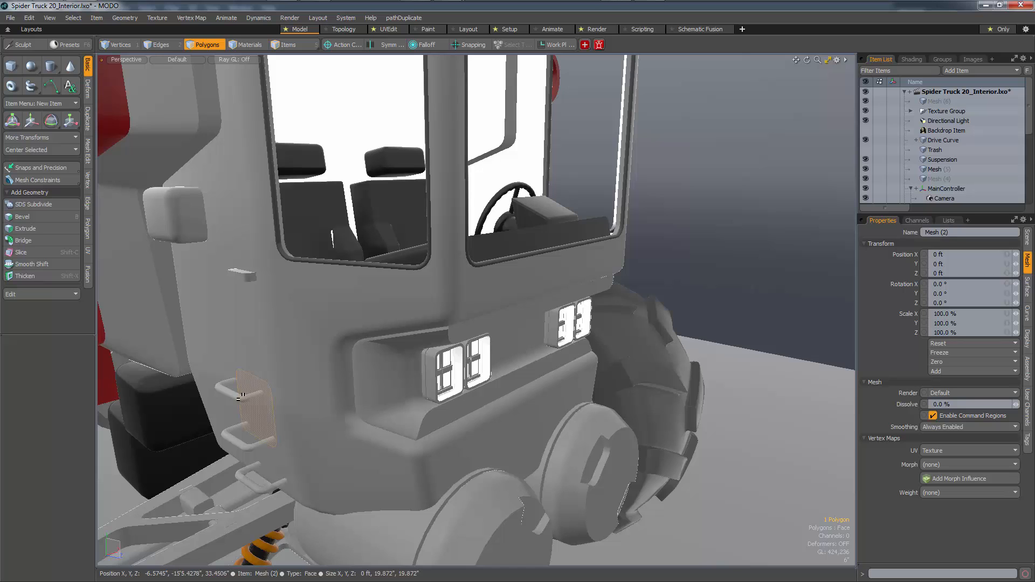
Duplicate a rung, rotate it upright and place it as a grab handle just behind the side window
left_click_drag(240, 398, 351, 350, "alt")
key("w")
key("e")
key("w")
left_click_drag(357, 312, 345, 305, "alt")
left_click_drag(345, 305, 409, 302)
Select the upright handle's upper end vertices and move them up to stretch it along the window's height
key("space")
key("space")
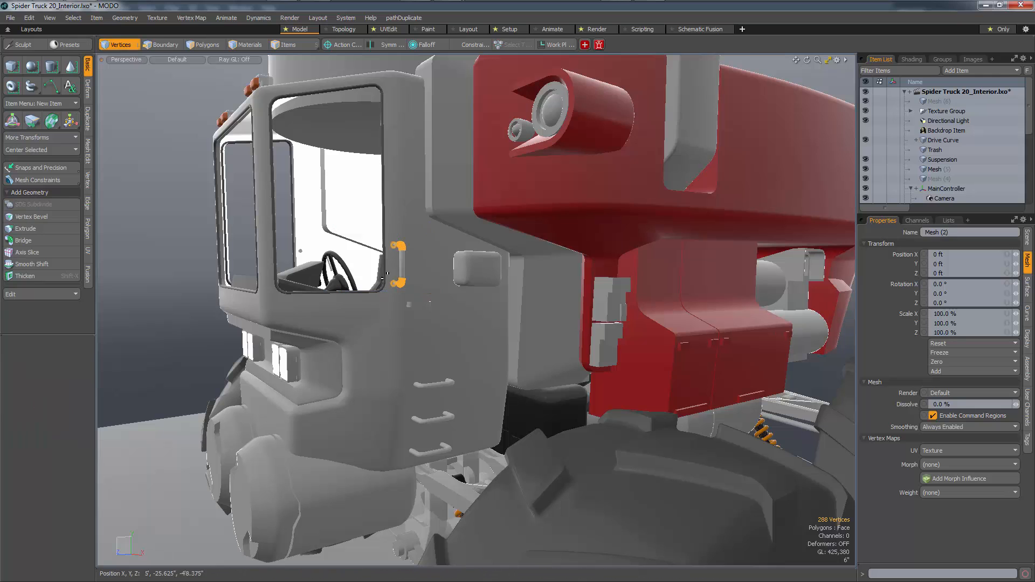
key("w")
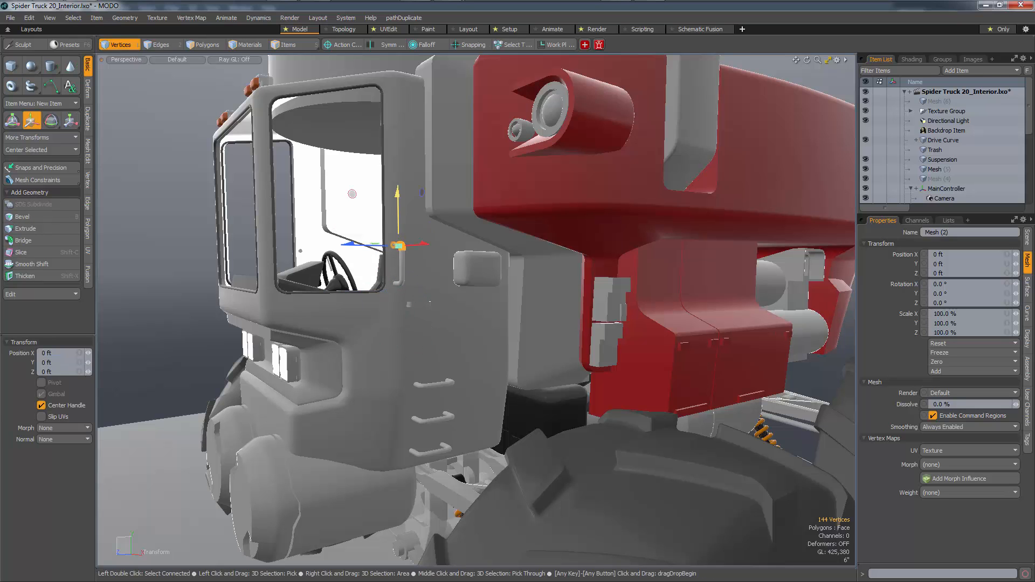
left_click_drag(396, 71, 396, 68)
key("space")
Duplicate the lowest rung, rotate the copy upright and move it to the cab's lower side ahead of the rungs
left_click_drag(402, 248, 430, 281, "alt")
key("space")
key("space")
scroll(458, 294, "down", 3)
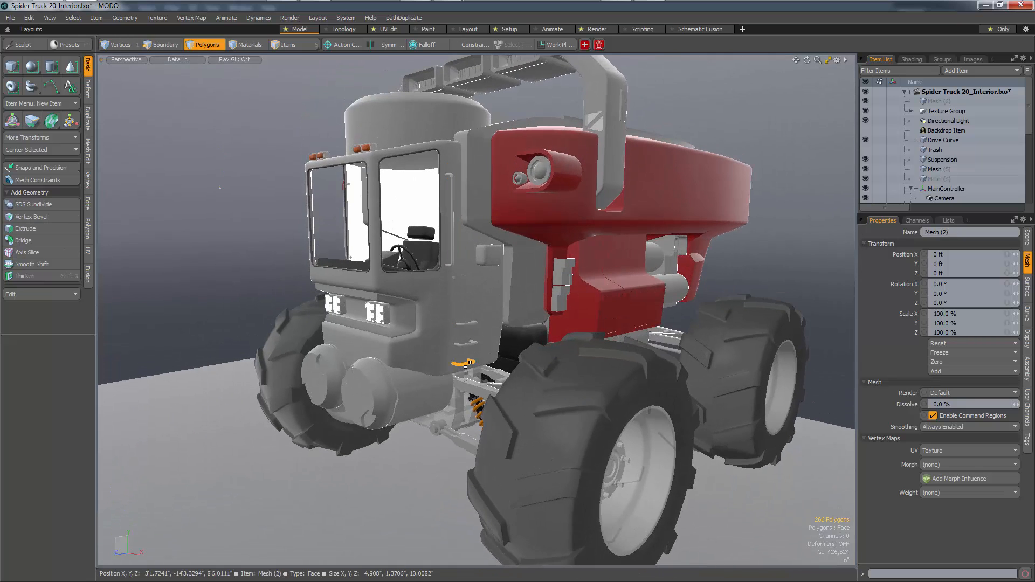
key("e")
left_click_drag(426, 358, 398, 401, "ctrl")
key("w")
left_click_drag(451, 381, 547, 376, "alt")
scroll(481, 372, "up", 5)
left_click_drag(548, 375, 526, 370)
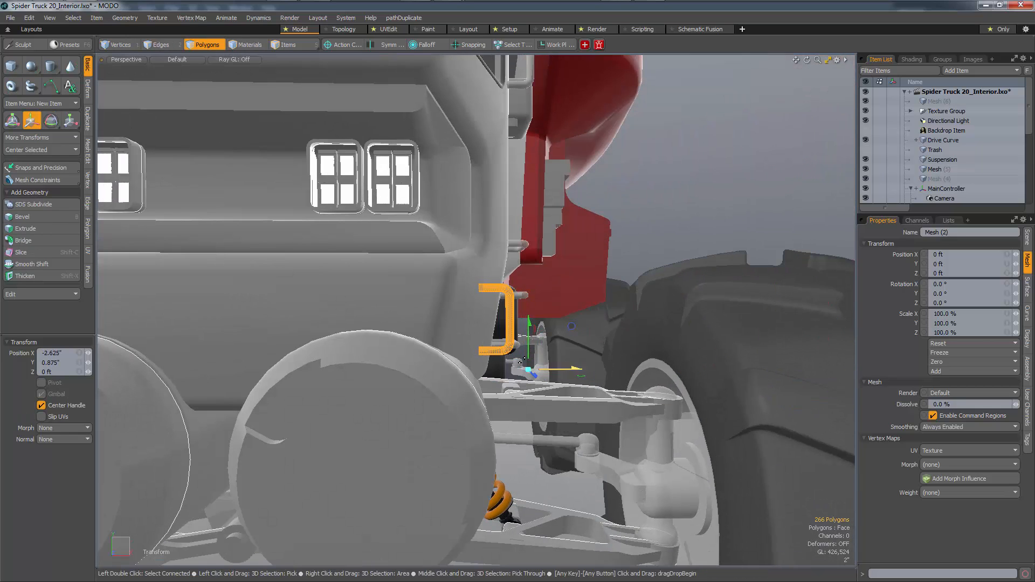
Select the inner end vertices of the lower upright handle and shift them to fit the cab's surface
key("alt+1")
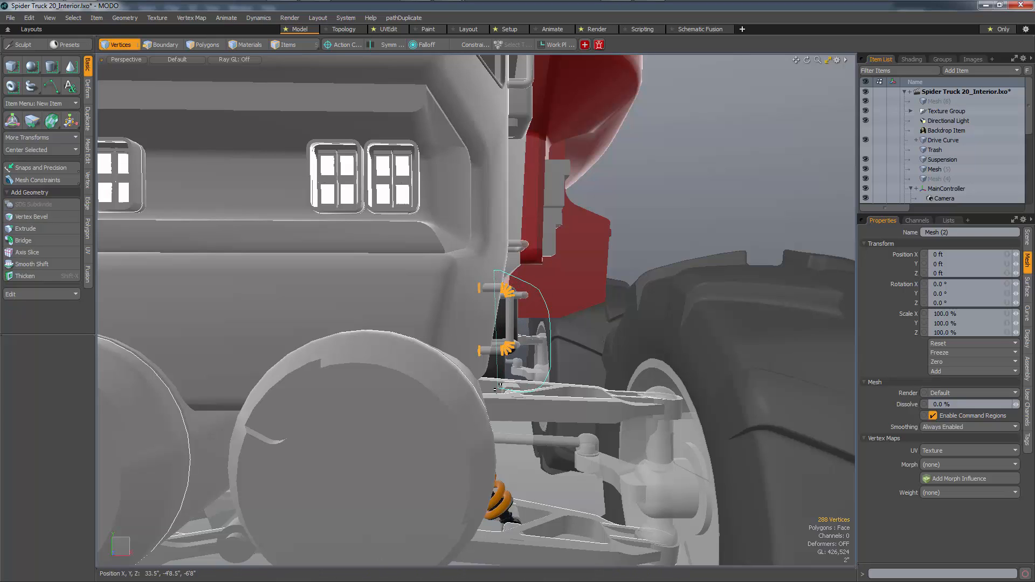
right_click_drag(498, 387, 496, 386, "ctrl")
key("w")
key("q")
key("Escape")
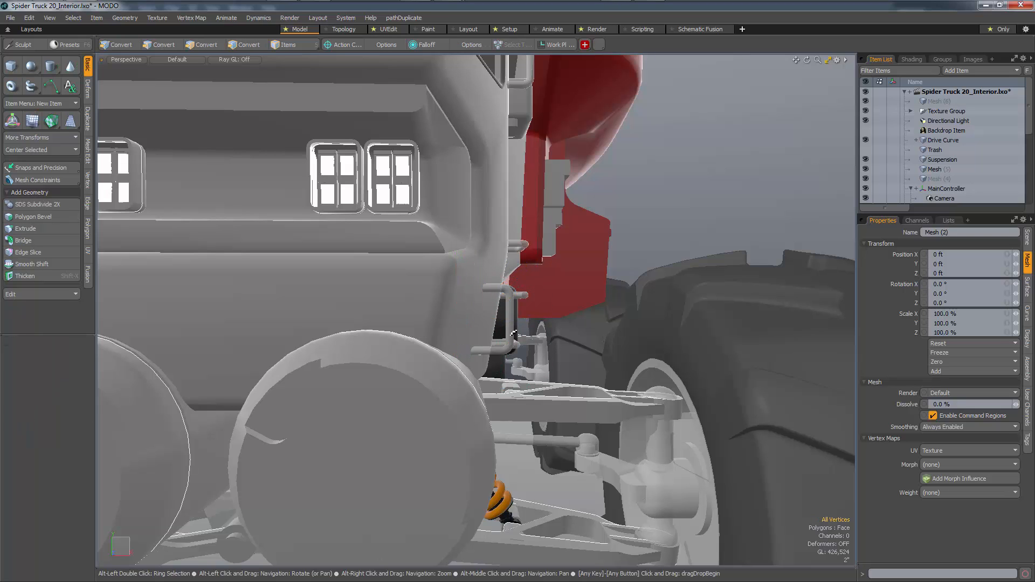
Select the flat plate polygon beneath the red side compartment and scale it to 128.5%
scroll(476, 362, "down", 4)
left_click_drag(513, 345, 302, 367, "alt")
scroll(488, 351, "down", 5)
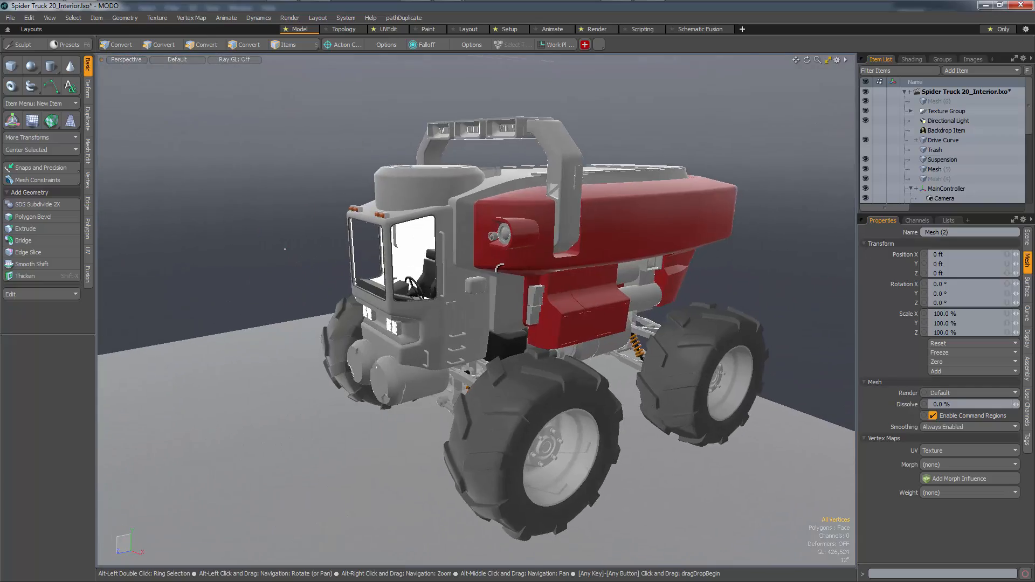
scroll(378, 361, "up", 4)
left_click_drag(426, 356, 477, 333, "alt")
key("3")
scroll(487, 328, "up", 3)
key("5")
key("3")
left_click(486, 325)
key("r")
key("w")
key("r")
mouse_move(478, 334)
left_mouse_down("alt")
mouse_move(492, 300)
mouse_move(482, 333)
left_mouse_up("alt")
scroll(480, 332, "up", 3)
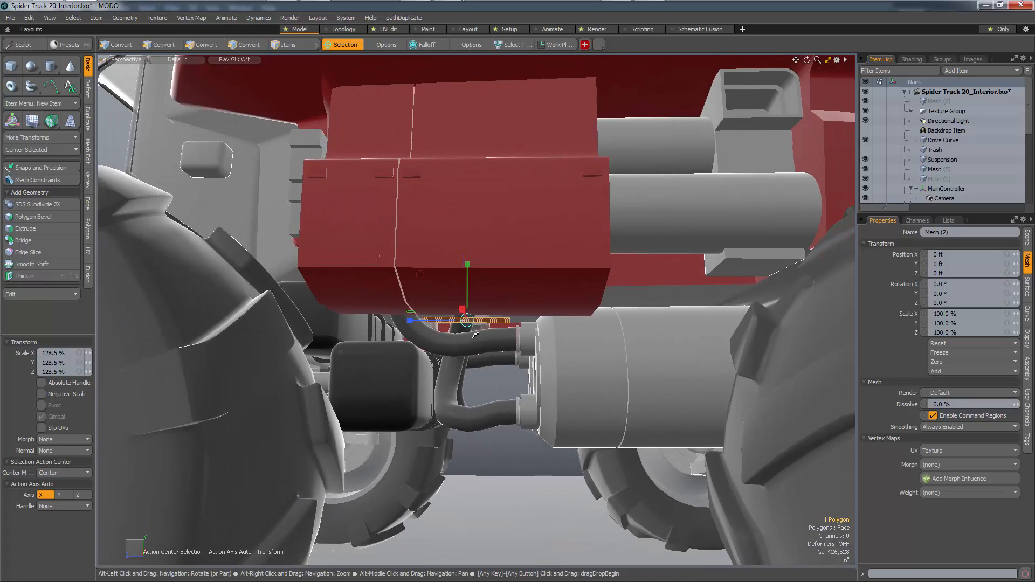
Thicken the plate beneath the red side compartment into a solid rung and select all of its polygons
key("shift+x")
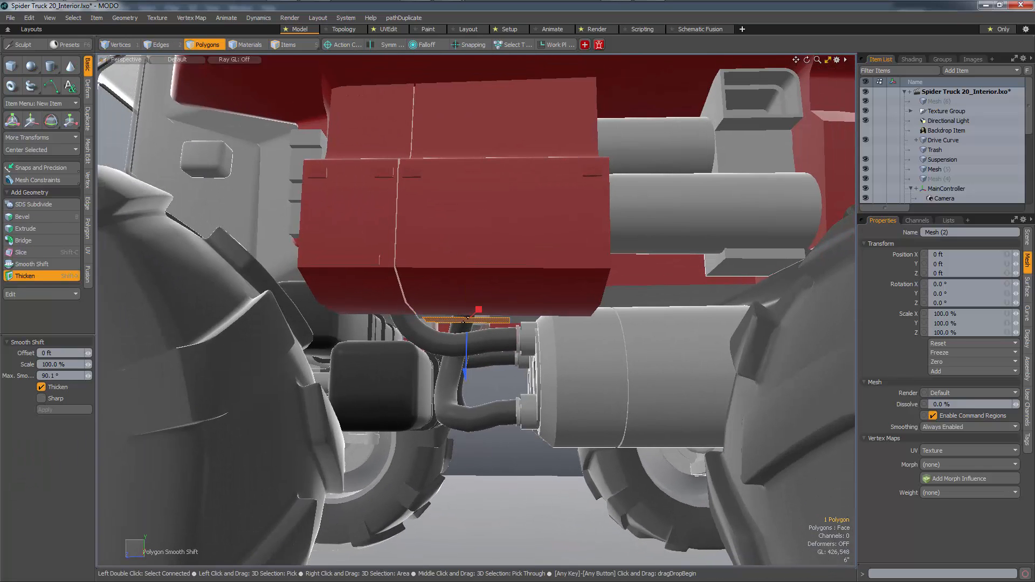
key("space")
key("bracketright")
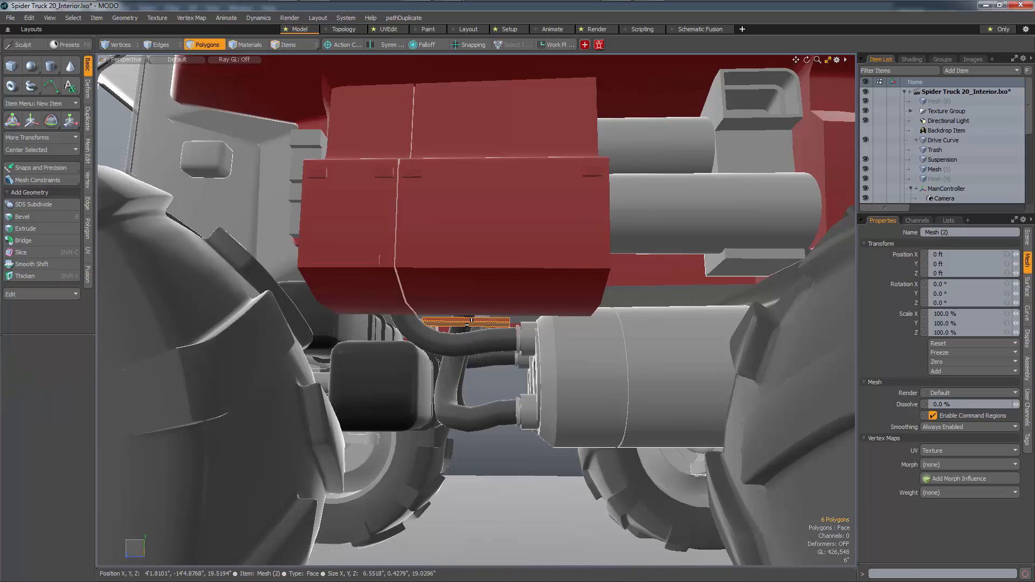
Assign the Matte_Aluminum material to the thickened rung
left_click_drag(470, 331, 476, 350, "alt")
key("m")
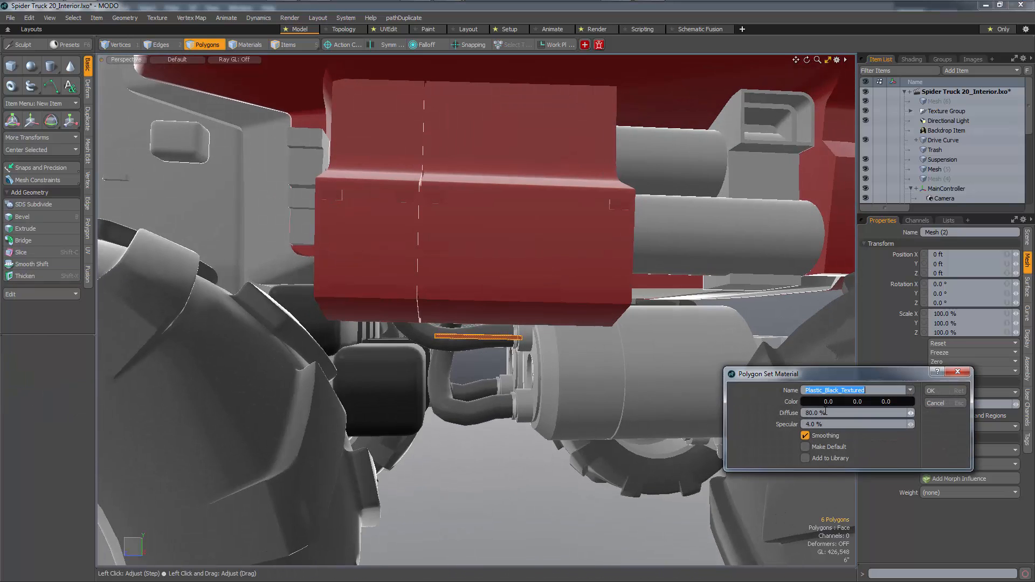
left_click(910, 390)
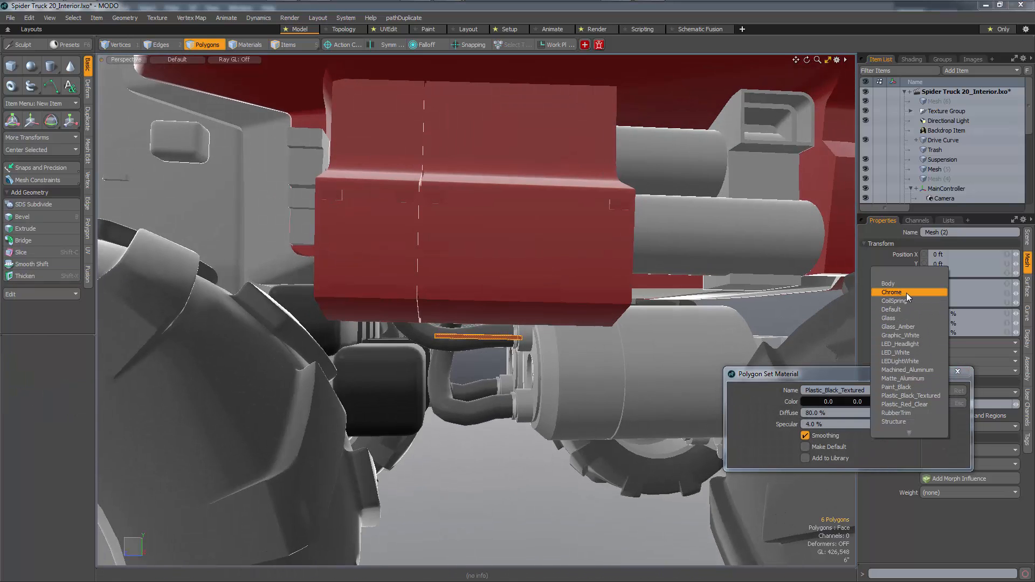
left_click(905, 379)
left_click(944, 390)
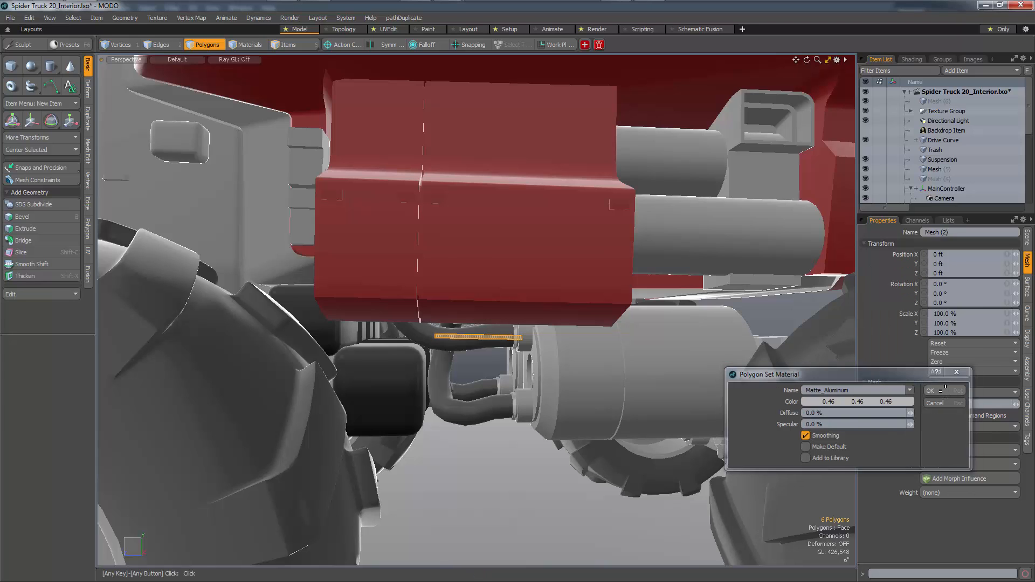
Duplicate the rung downward in evenly spaced copies to form a ladder below the red side compartment
scroll(540, 372, "up", 2)
mouse_move(540, 375)
left_mouse_down("alt")
mouse_move(540, 363)
mouse_move(518, 364)
mouse_move(525, 375)
left_mouse_up("alt")
key("ctrl+d")
mouse_move(521, 375)
left_mouse_down("alt")
mouse_move(502, 378)
mouse_move(520, 384)
mouse_move(506, 368)
left_mouse_up("alt")
scroll(520, 384, "down", 2)
mouse_move(512, 386)
left_mouse_down("alt")
mouse_move(521, 401)
mouse_move(540, 391)
mouse_move(531, 438)
left_mouse_up("alt")
key("space")
key("w")
mouse_move(531, 438)
left_mouse_down("alt")
mouse_move(378, 432)
mouse_move(437, 431)
left_mouse_up("alt")
key("space")
Thicken the lowest rung's end face and raise the resulting top face 30.875 inches to form a side rail
scroll(441, 447, "up", 2)
left_click(441, 480)
key("w")
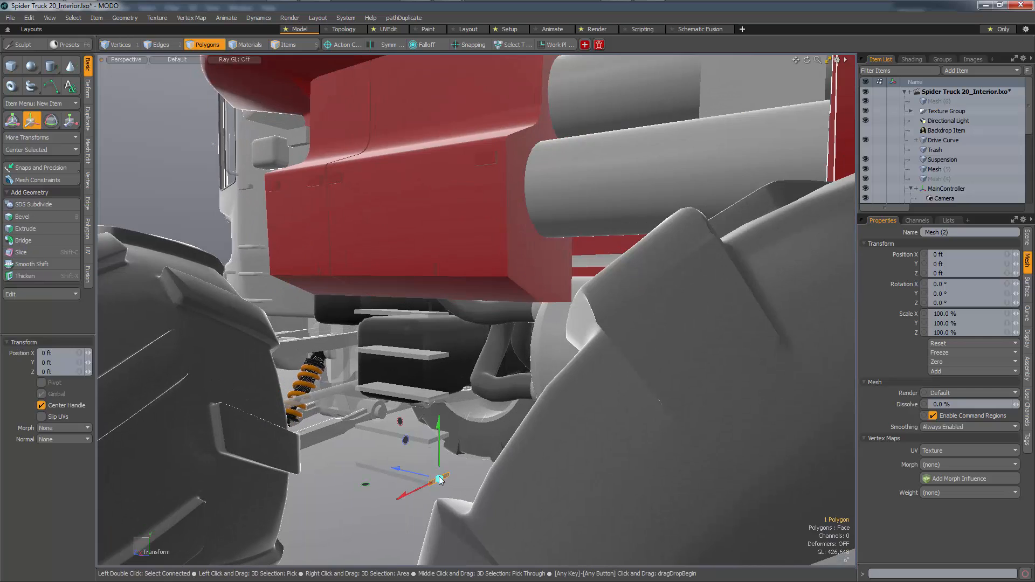
key("shift+x")
left_click_drag(485, 488, 492, 490)
left_click(446, 477)
key("w")
left_click_drag(446, 424, 444, 253)
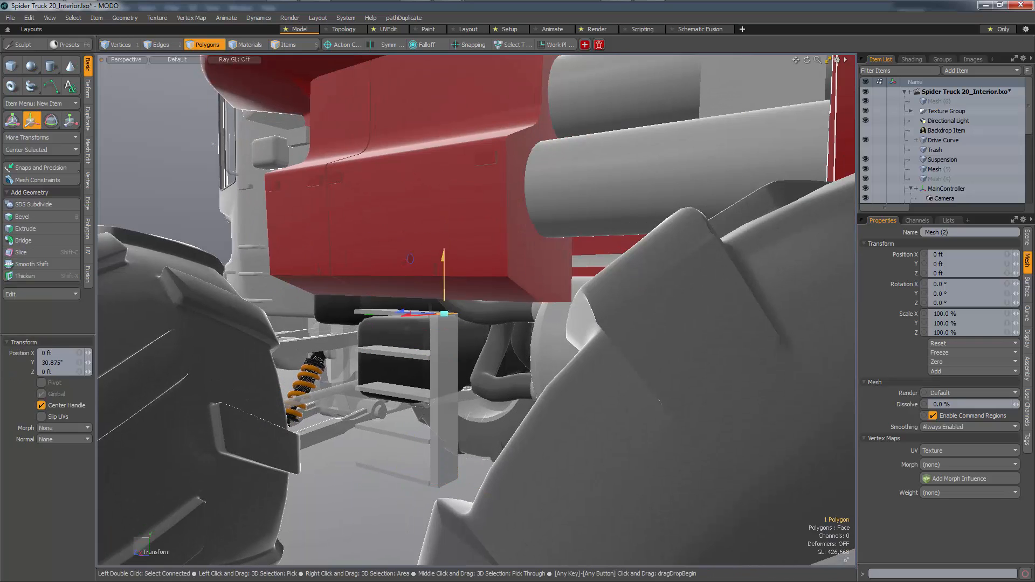
Select the whole side rail, adjust its size and place a copy at the opposite end of the rungs
double_click(448, 372)
key("r")
left_click_drag(449, 362, 482, 394, "alt")
key("w")
key("r")
left_click_drag(437, 423, 388, 426)
key("ctrl+c")
key("ctrl+v")
key("w")
Select the top faces of both ladder rails and move them toward the truck body
key("space")
left_click(433, 357)
left_click(530, 358, "shift")
key("w")
left_click_drag(526, 361, 366, 264, "alt")
left_click_drag(335, 271, 340, 249)
Select the bend edges near the tops of the ladder rails and bevel them
key("2")
left_click(412, 318)
key("b")
key("3")
left_click_drag(366, 306, 415, 347)
Select the connected ladder polygons and shift them into position beneath the red side compartment
left_click(423, 351)
key("bracketright")
key("w")
left_click_drag(426, 464, 358, 324, "alt")
left_click_drag(358, 324, 372, 329)
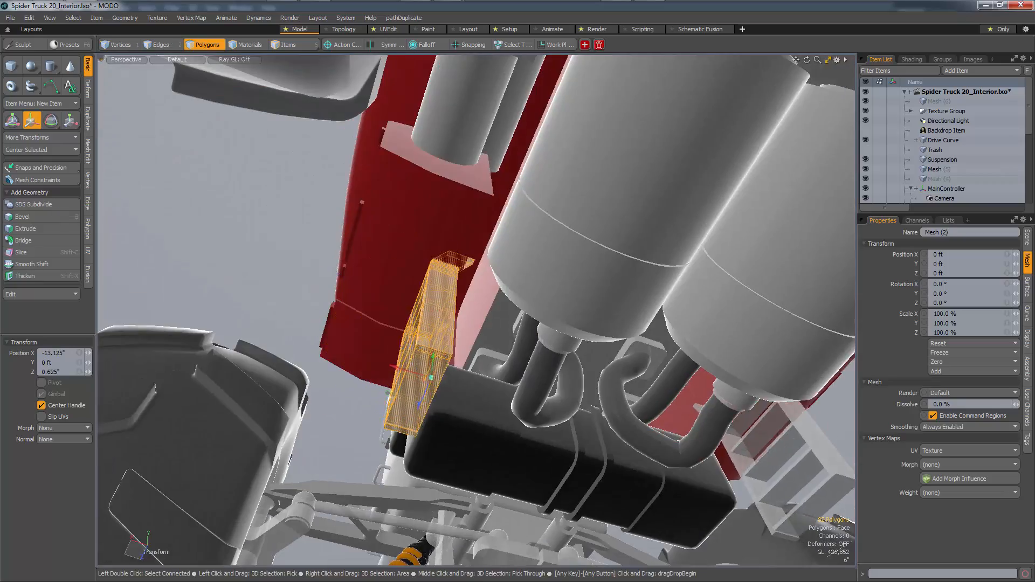
left_click_drag(421, 356, 507, 436, "alt")
left_click_drag(507, 439, 410, 356)
left_click_drag(394, 356, 439, 374)
key("w")
left_click_drag(439, 373, 636, 372, "alt")
Reselect the ladder polygons and adjust their position between the compartment and the front wheel
key("1")
left_click(501, 376)
scroll(495, 383, "down", 4)
key("3")
scroll(512, 399, "up", 4)
key("w")
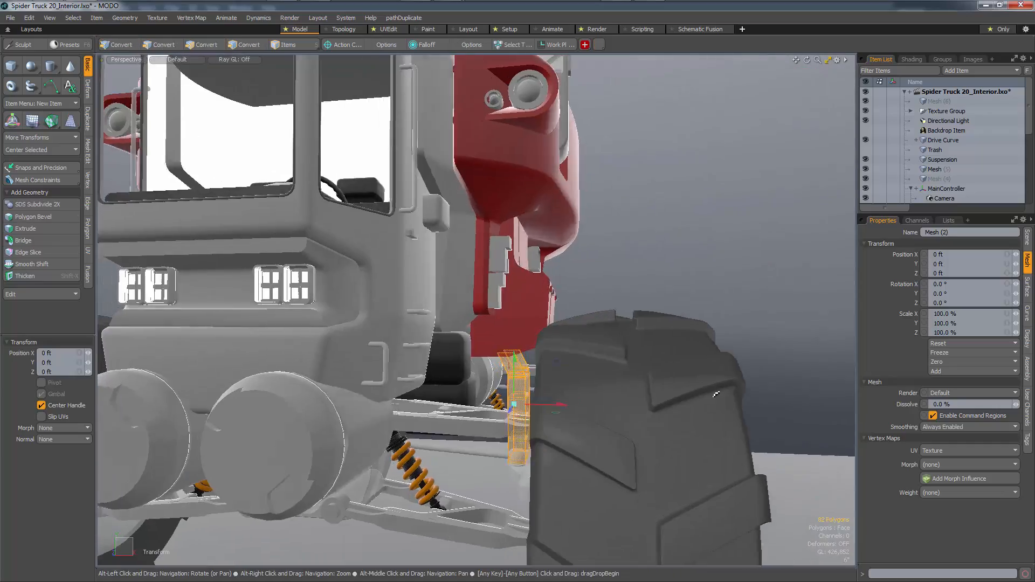
left_click_drag(725, 379, 724, 388)
scroll(513, 390, "up", 2)
left_click_drag(528, 389, 515, 388, "alt")
Bevel the selected ladder edges and reselect the ladder's polygons
key("space")
key("b")
left_click_drag(515, 348, 400, 398)
key("space")
key("space")
scroll(513, 378, "down", 4)
key("3")
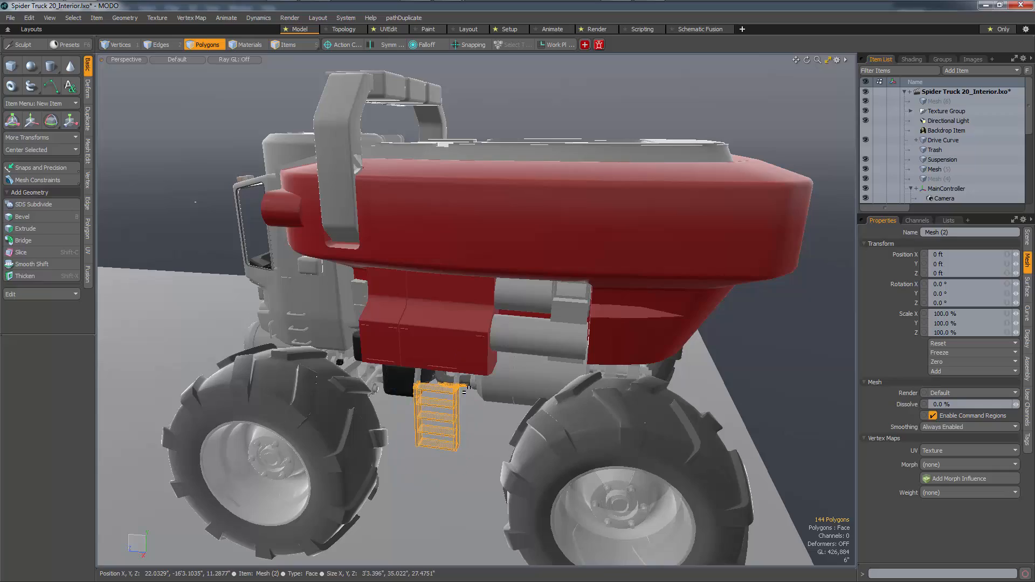
Move the selected ladder polygons down 10.25 inches and 1.25 inches along X
left_click_drag(465, 390, 620, 372, "alt")
key("w")
left_click_drag(609, 384, 612, 409)
left_click_drag(540, 377, 359, 358, "alt")
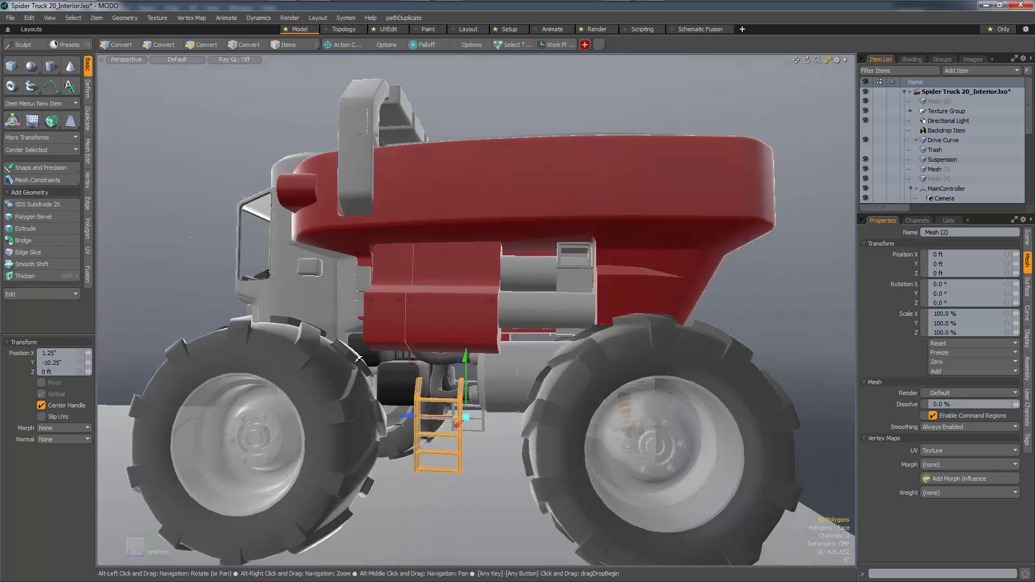
Select the edges at the bends of the ladder's side rails and bevel them
scroll(367, 361, "up", 3)
left_click_drag(421, 377, 373, 375, "alt")
key("space")
left_click(462, 410)
key("b")
left_click_drag(463, 399, 423, 334, "alt")
key("space")
key("space")
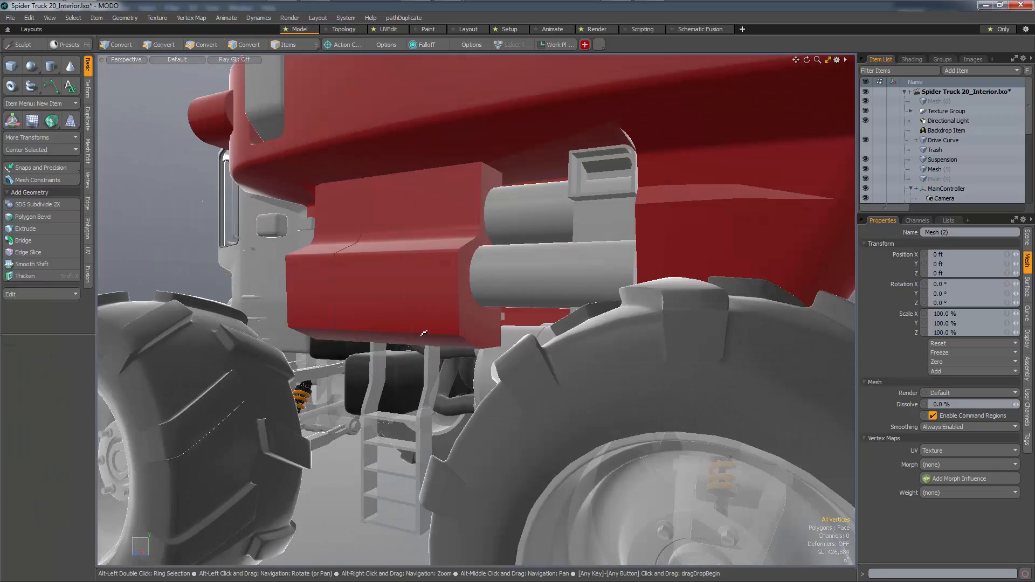
key("2")
left_click(381, 379)
key("b")
left_click_drag(432, 385, 445, 385)
key("space")
key("space")
Place an upright copy of the pipe grab handle on the front door of the red side compartment
scroll(399, 378, "down", 5)
left_click_drag(246, 337, 437, 367, "alt")
key("w")
left_click_drag(378, 388, 426, 296, "alt")
key("e")
key("w")
left_click_drag(478, 372, 563, 358)
scroll(396, 360, "up", 5)
left_click_drag(318, 398, 345, 399)
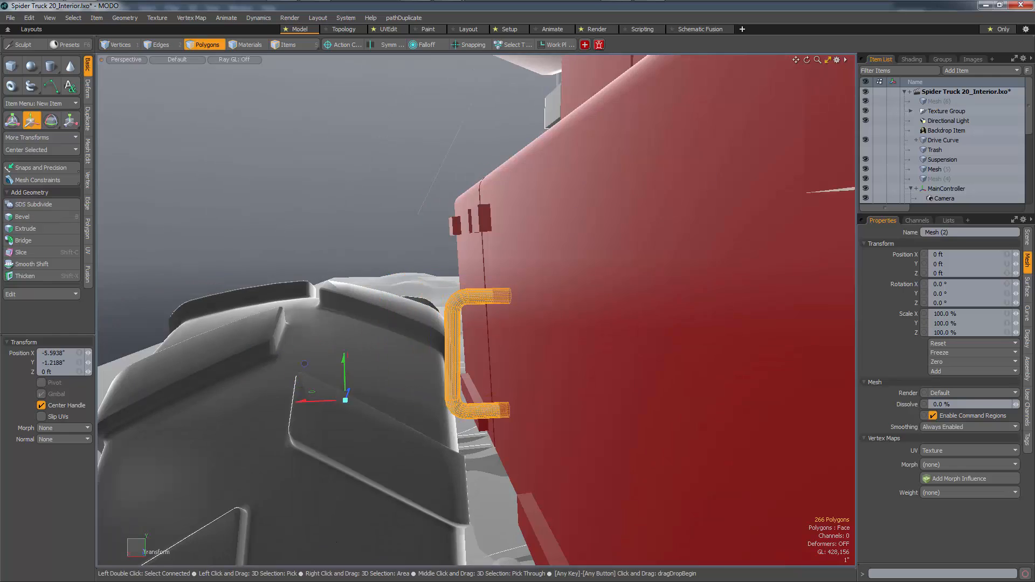
Paste further copies of the upright handle and position them along the red compartment's doors
scroll(432, 373, "down", 5)
left_click_drag(485, 372, 473, 316, "alt")
key("ctrl+c")
key("ctrl+v")
key("w")
mouse_move(364, 315)
left_mouse_down()
mouse_move(348, 314)
mouse_move(409, 315)
mouse_move(285, 314)
mouse_move(444, 320)
mouse_move(365, 307)
left_mouse_up()
key("ctrl+c")
key("ctrl+v")
key("w")
key("space")
key("ctrl+v")
key("w")
key("space")
key("space")
scroll(324, 318, "down", 5)
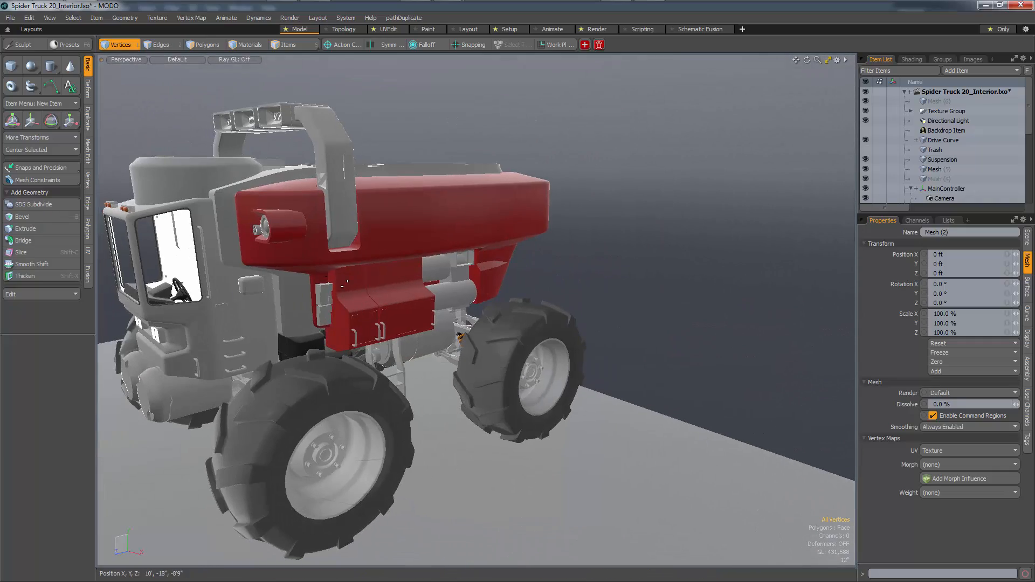
Switch to the Body mesh, slice new edge loops around the cylindrical roof housing and shift them
left_click_drag(229, 240, 267, 232, "alt")
key("5")
left_click(256, 216)
key("2")
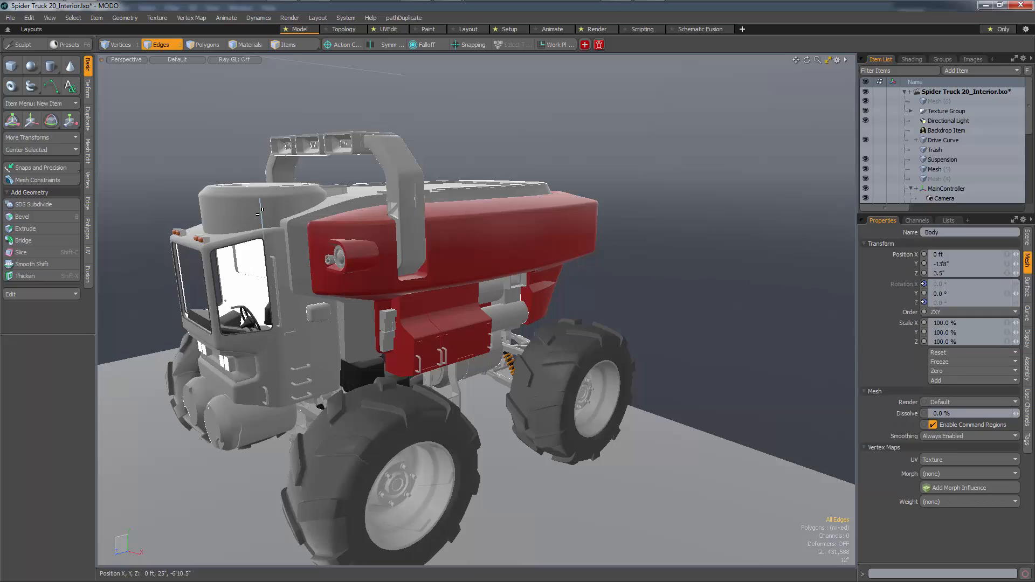
left_click(254, 213)
scroll(256, 213, "up", 4)
right_click_drag(329, 204, 340, 204, "alt")
key("alt+c")
left_click_drag(340, 204, 374, 204)
key("w")
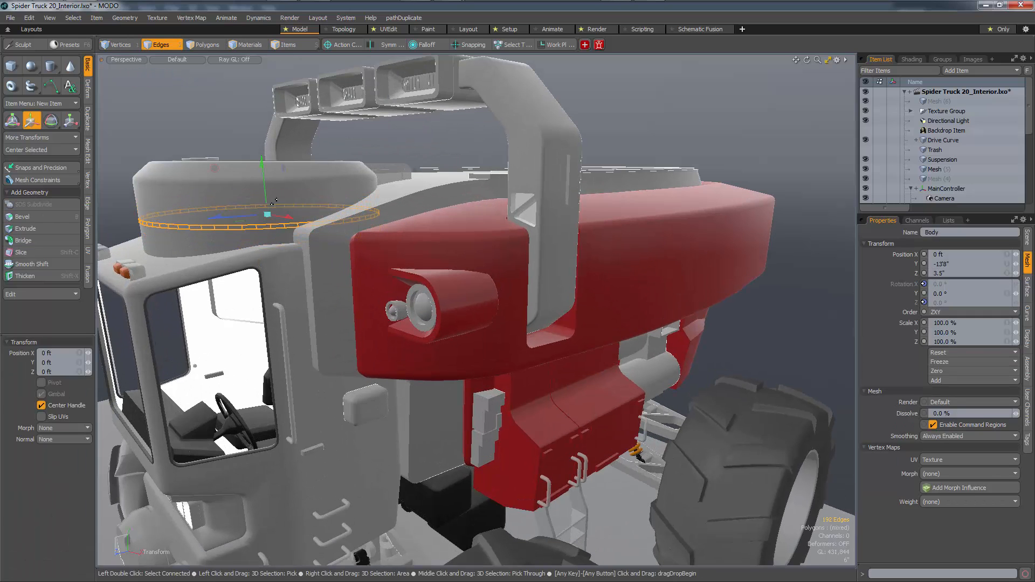
left_click_drag(264, 199, 539, 253)
Bevel the selected geometry around the side of the cylindrical roof housing
key("q")
key("alt+3")
key("b")
left_click(294, 200)
key("q")
With symmetry on, raise the crosswise strip polygon 10.75 inches above the rear deck and bring its ends in 5.5 inches
left_click(539, 214)
key("shift+y")
key("w")
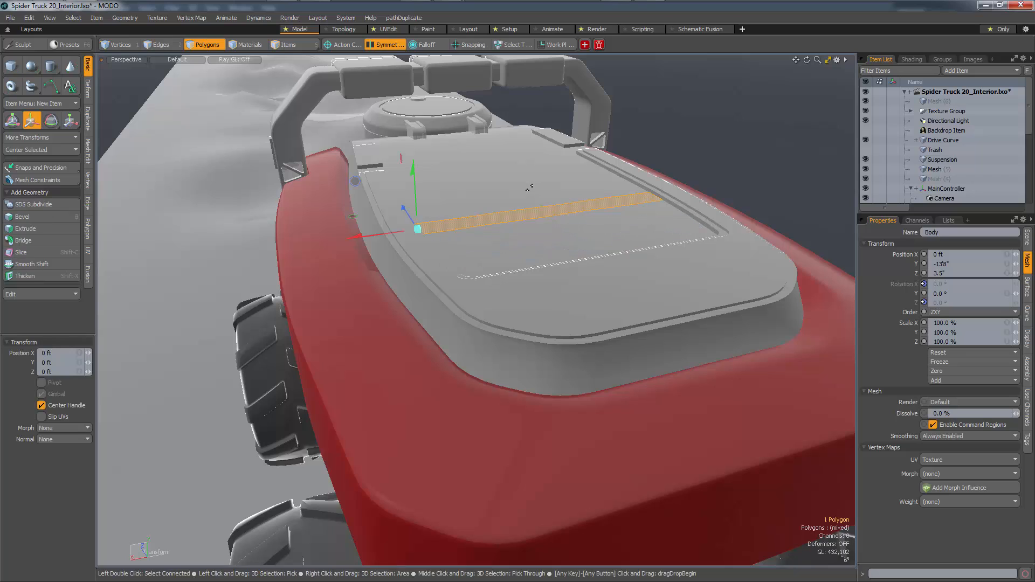
key("y")
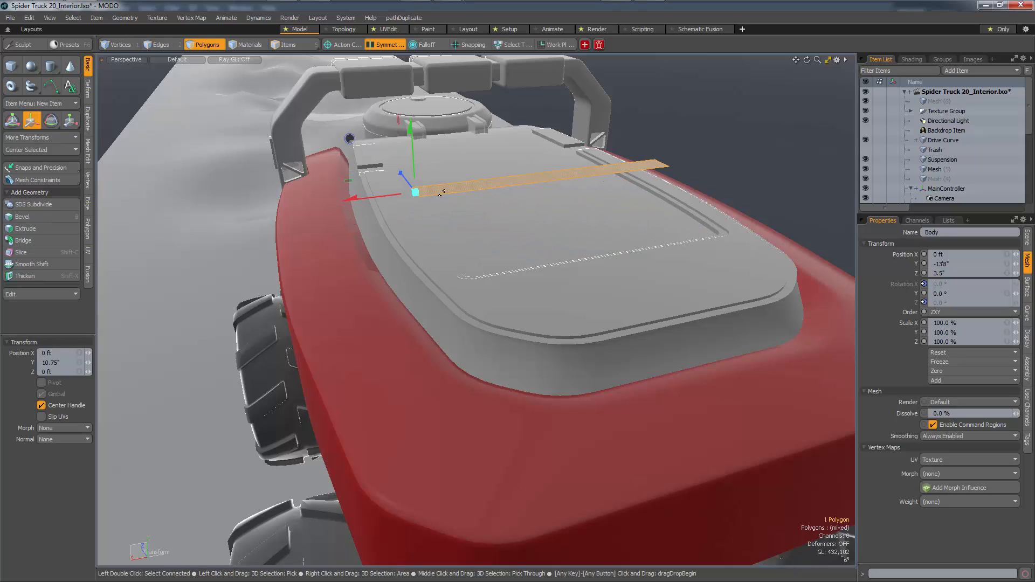
key("w")
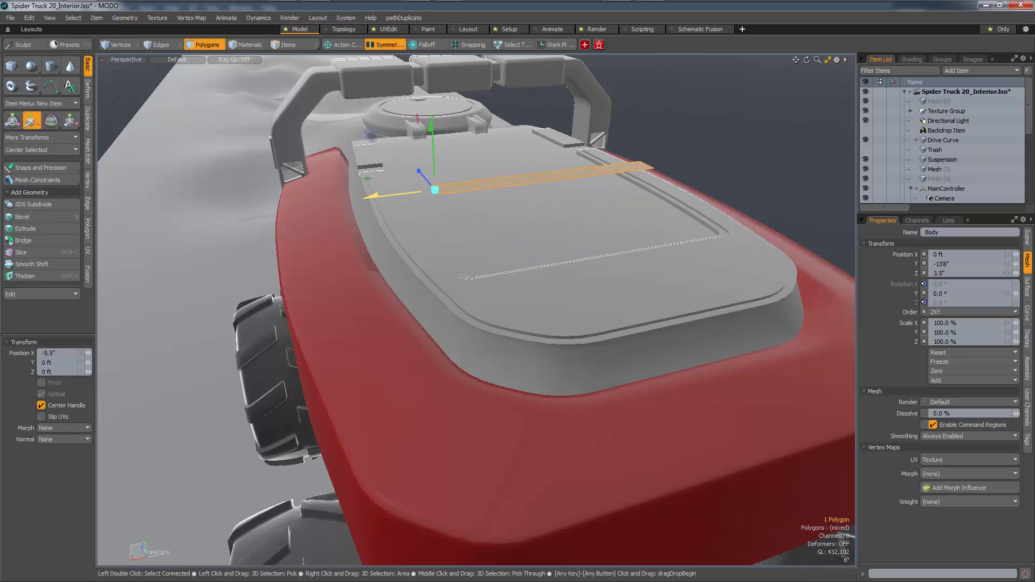
Extend the strip's two end edges 6 inches outward and 9.75 inches down to form sloping legs
key("2")
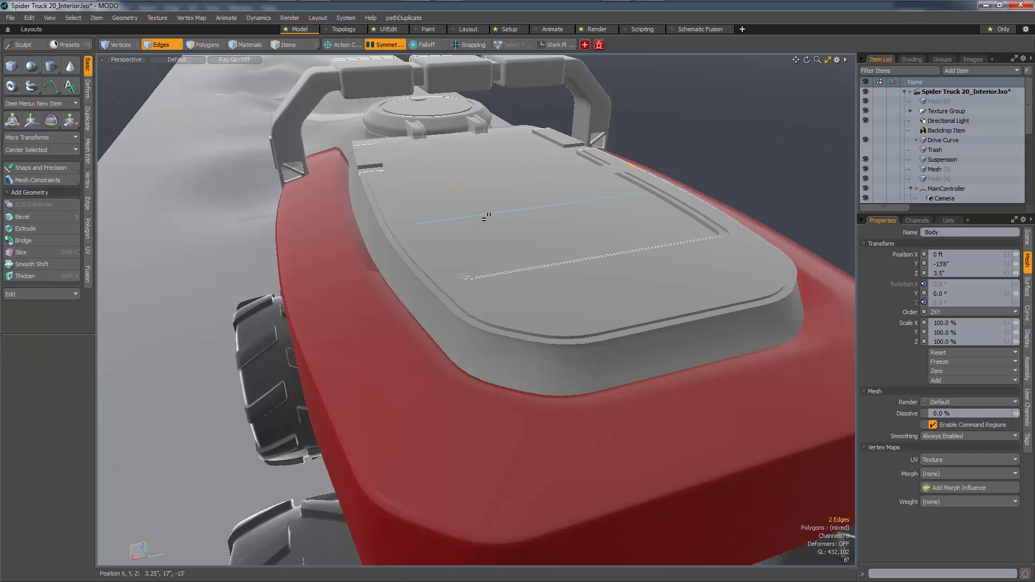
key("z")
left_click_drag(486, 217, 467, 174, "alt")
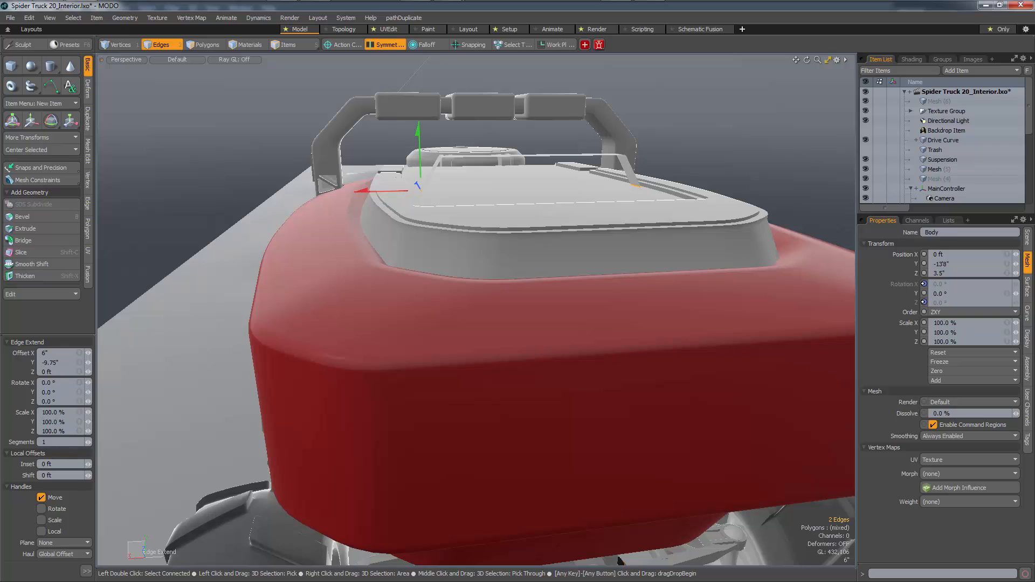
left_click_drag(469, 210, 393, 254, "alt")
Extend the two selected end edges another 6 inches along X and show the mesh wireframe
key("q")
key("z")
key("ctrl+3")
left_click(567, 241)
left_click_drag(545, 238, 464, 230, "alt")
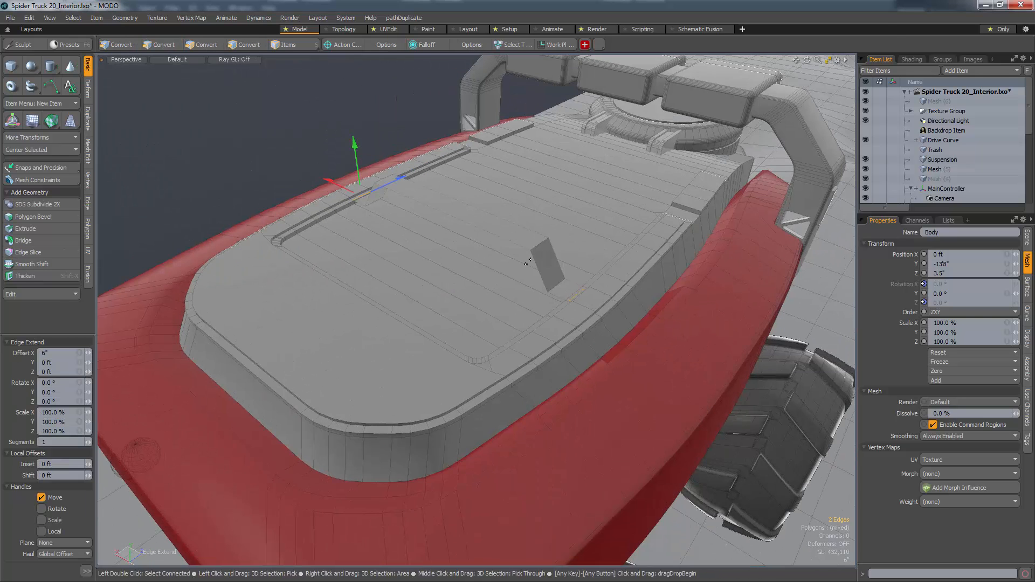
Narrow the whole rear-deck bracket strip along Z and thicken it into a solid bar with a -7.25 inch offset
key("3")
double_click(545, 260)
left_click_drag(545, 260, 420, 269, "alt")
key("r")
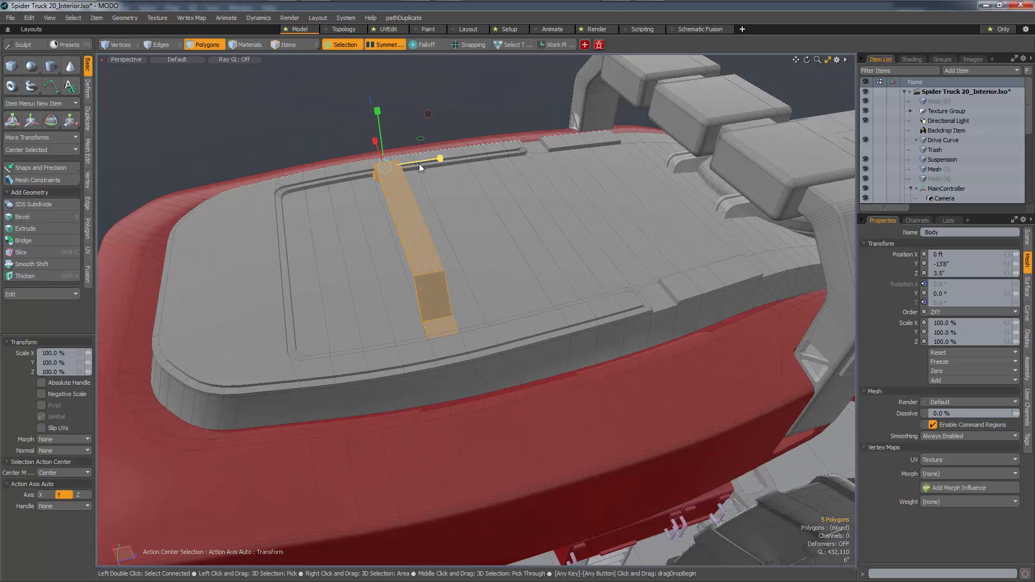
left_click_drag(430, 158, 343, 147)
key("shift+x")
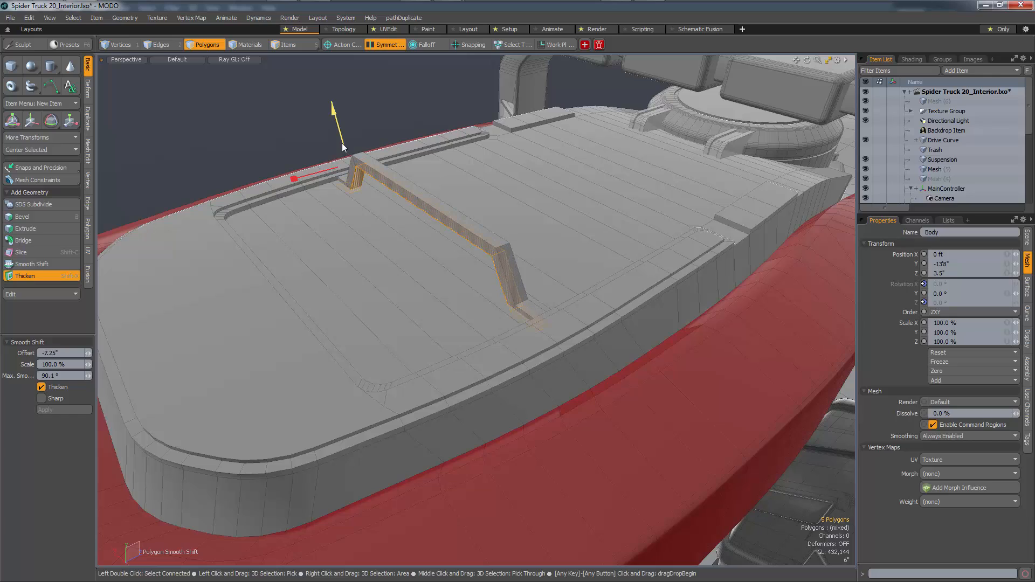
Round the bracket's bends and its feet using 6-inch inset edge bevels with round level 2
key("2")
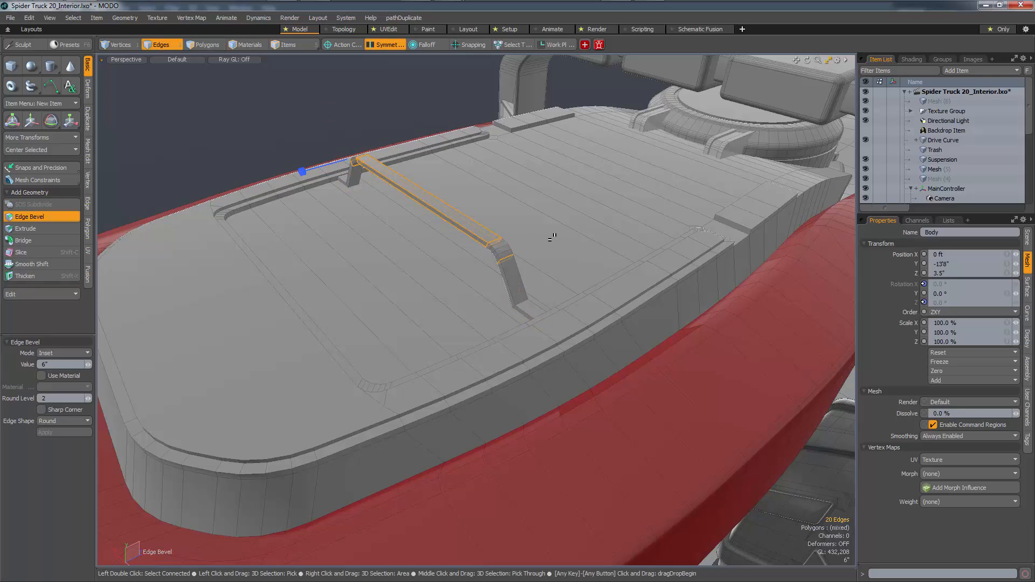
key("space")
key("b")
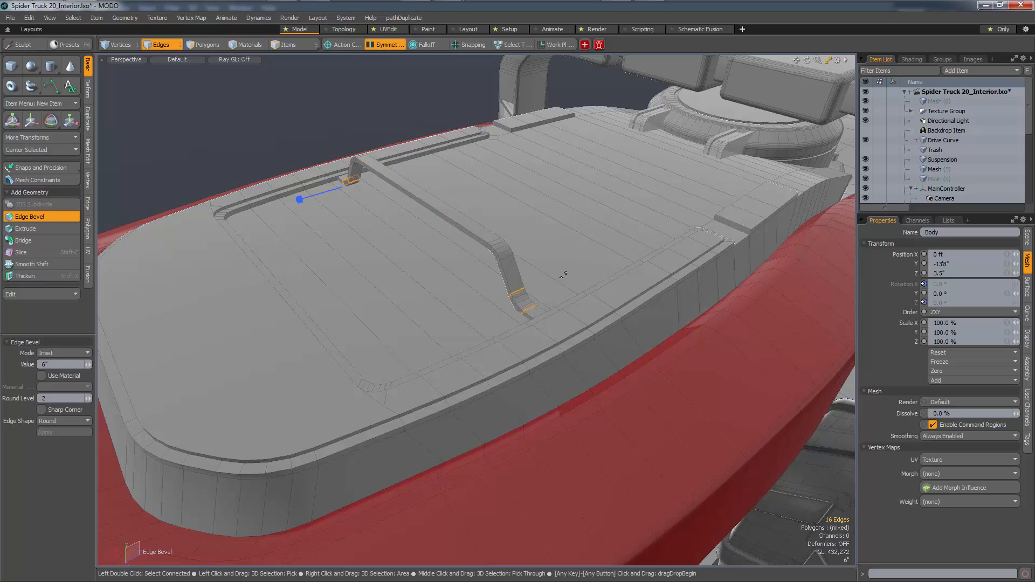
Duplicate the finished bracket twice and space the copies along the deck towards the light bar
key("3")
double_click(515, 277)
left_click_drag(515, 276, 424, 306, "alt")
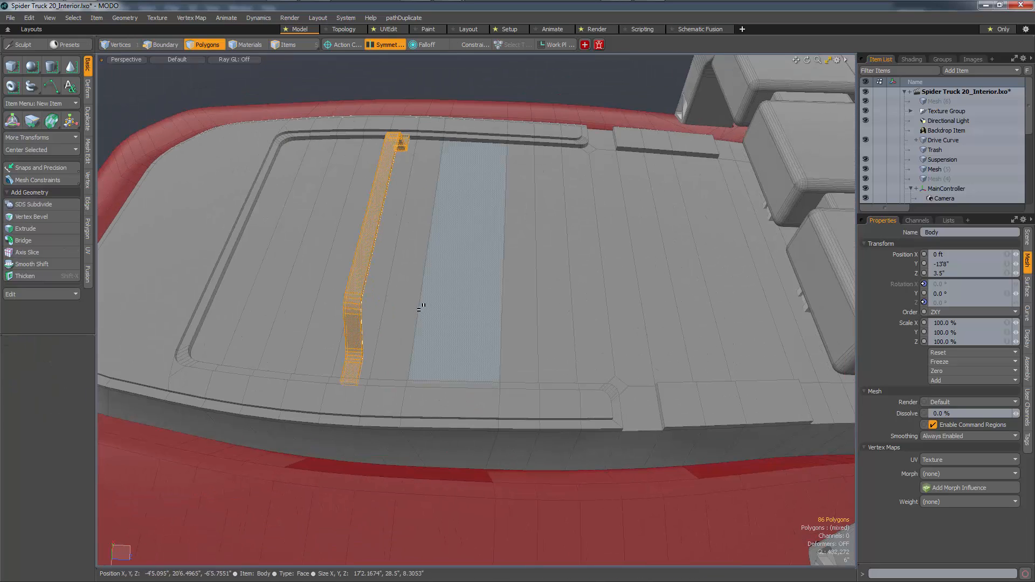
key("w")
mouse_move(413, 138)
left_mouse_down()
mouse_move(433, 144)
mouse_move(416, 139)
left_mouse_up()
key("ctrl+c")
key("ctrl+v")
left_click_drag(597, 143, 562, 145)
key("space")
key("Escape")
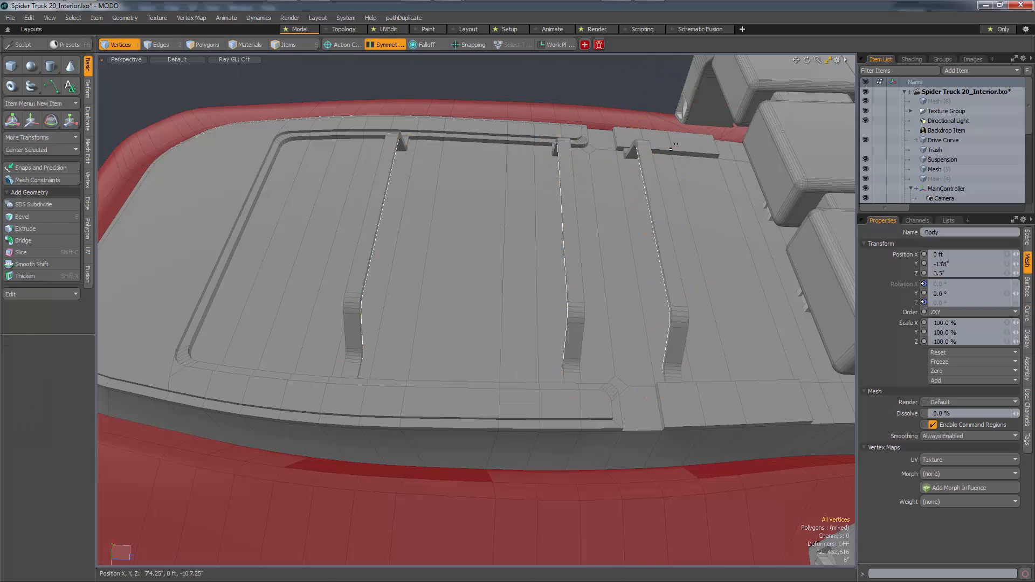
With symmetry on, copy the rear bracket's top polygon 8 inches down and 20.25 inches backward along Z
left_click_drag(631, 188, 609, 216, "alt")
scroll(539, 227, "down", 8)
left_click_drag(431, 227, 642, 243, "alt")
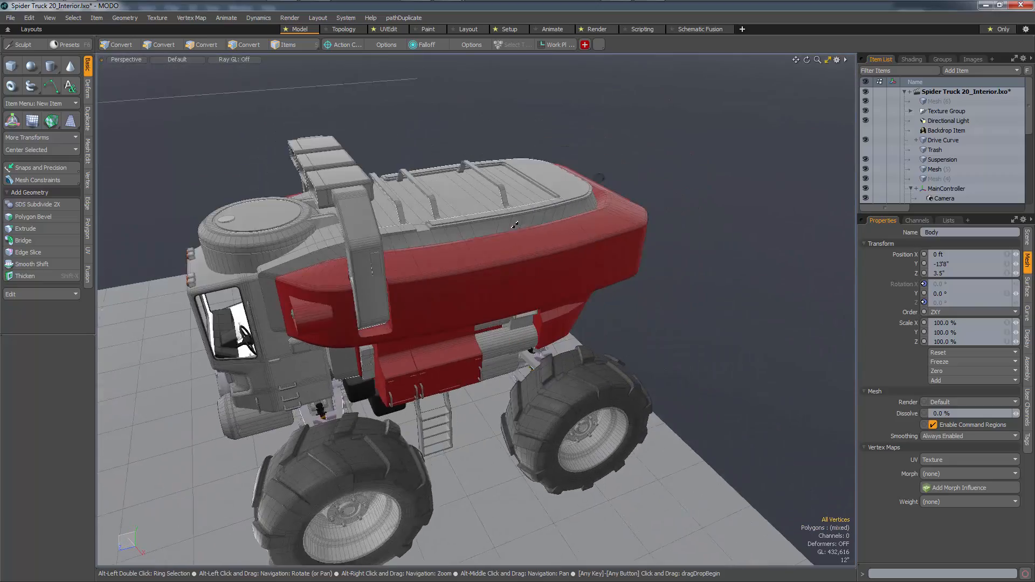
scroll(604, 216, "up", 3)
key("3")
left_click_drag(593, 207, 510, 200, "alt")
left_click(473, 185)
scroll(507, 203, "up", 3)
key("w")
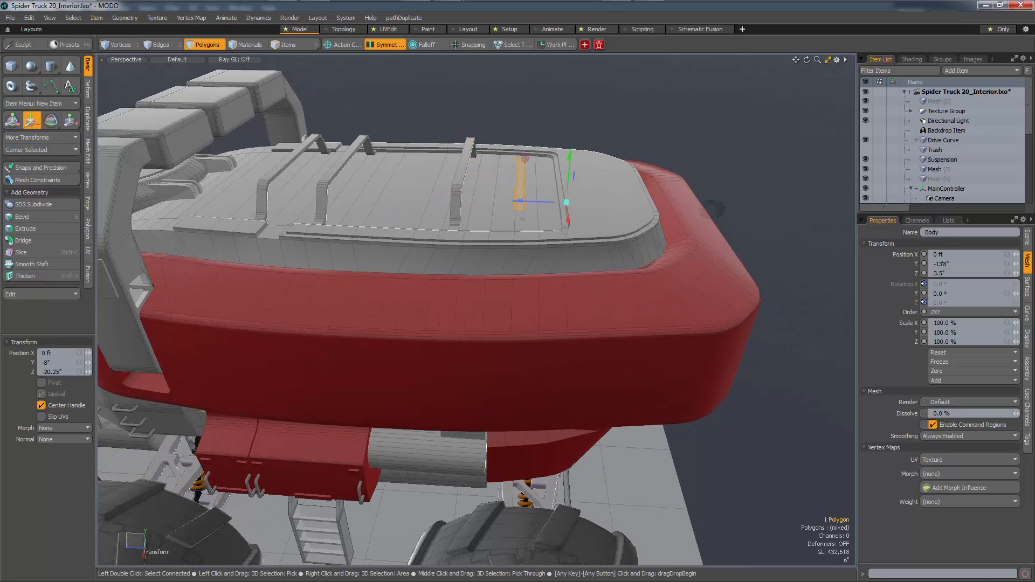
Scale the copied polygon into a wide deck panel and thicken it into a box beneath the bracket
key("r")
left_click_drag(571, 208, 469, 238, "alt")
key("w")
key("shift+x")
left_click(469, 236)
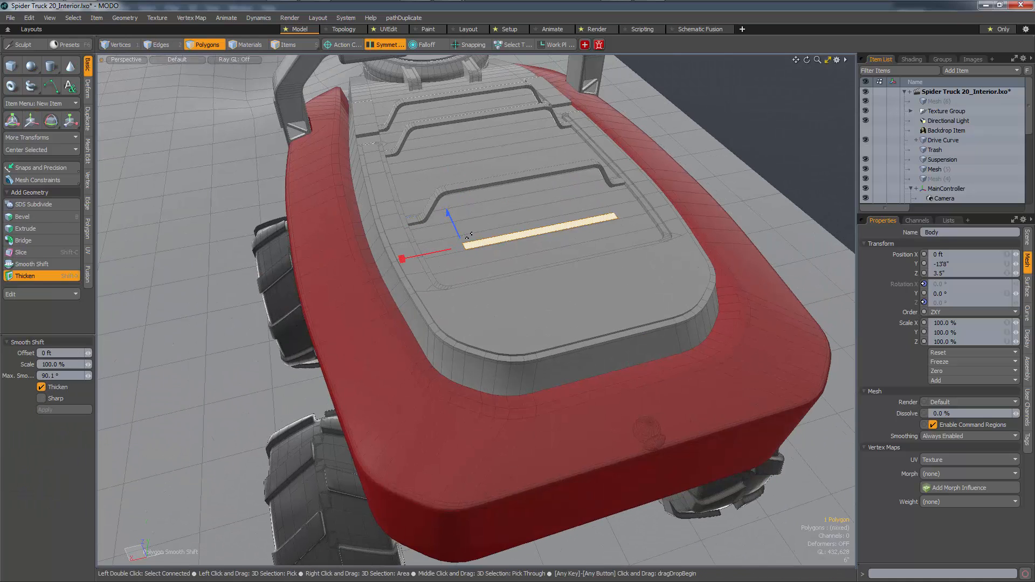
Scale the box's base polygon to 107%, widen it 6.75 inches along X and bevel it into a lower tier
key("r")
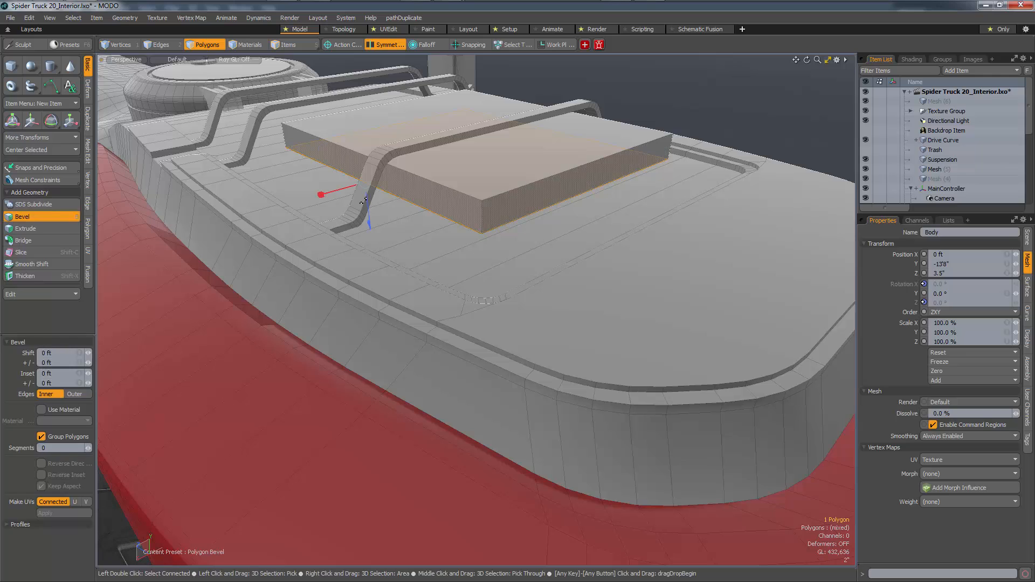
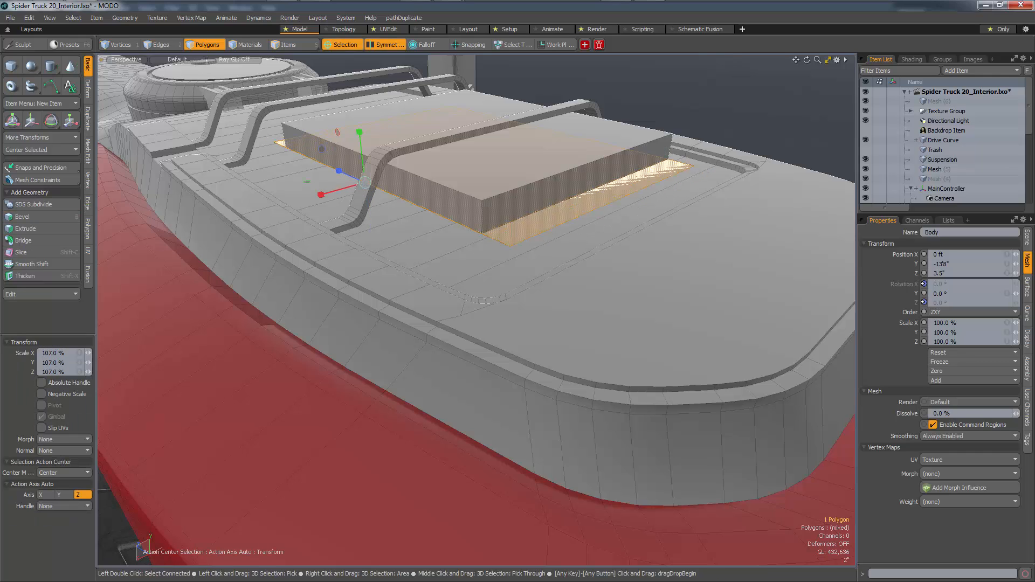
key("w")
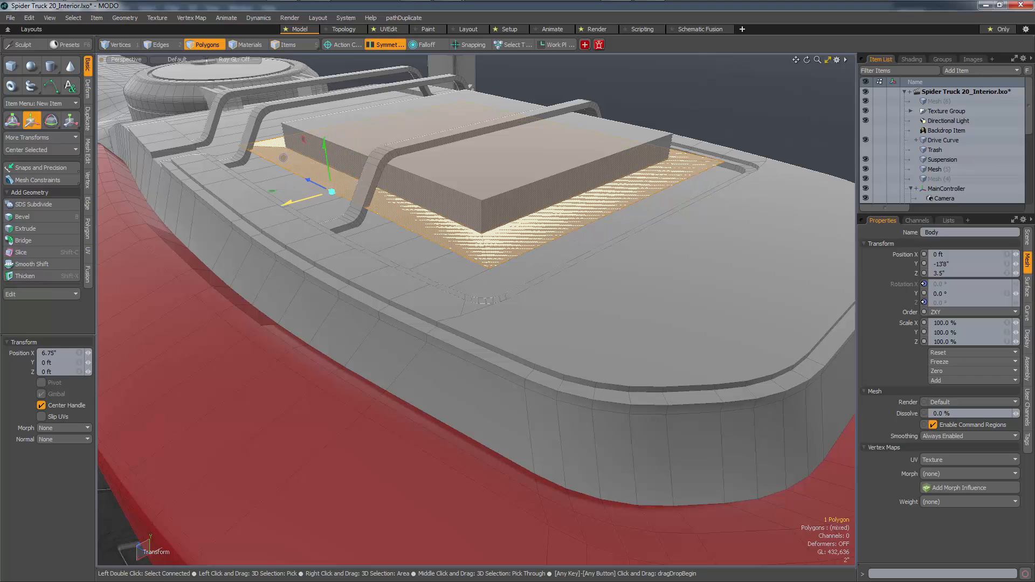
key("b")
left_click_drag(334, 210, 340, 254)
Turn symmetry off and round the corner edges of both box tiers with an edge bevel
key("2")
left_click(482, 217)
left_click(284, 136, "shift")
left_click(385, 45)
left_click_drag(583, 216, 462, 214, "alt")
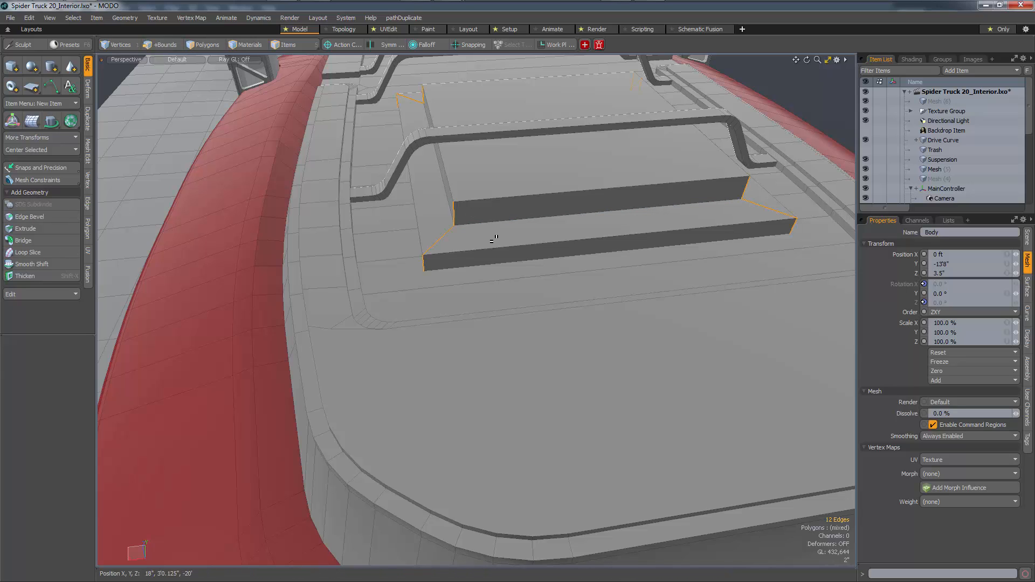
key("b")
key("1")
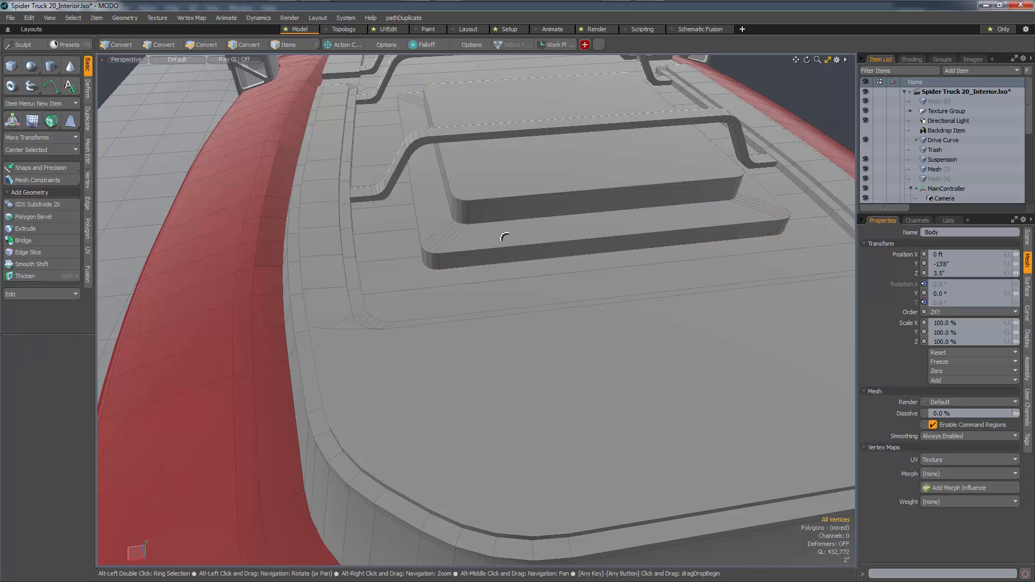
Rework the two-tier deck box into a single taller block with the lower tier's rounded outline
right_click_drag(507, 236, 438, 252, "alt")
left_click_drag(498, 247, 606, 222, "alt")
right_click_drag(606, 221, 575, 223, "alt")
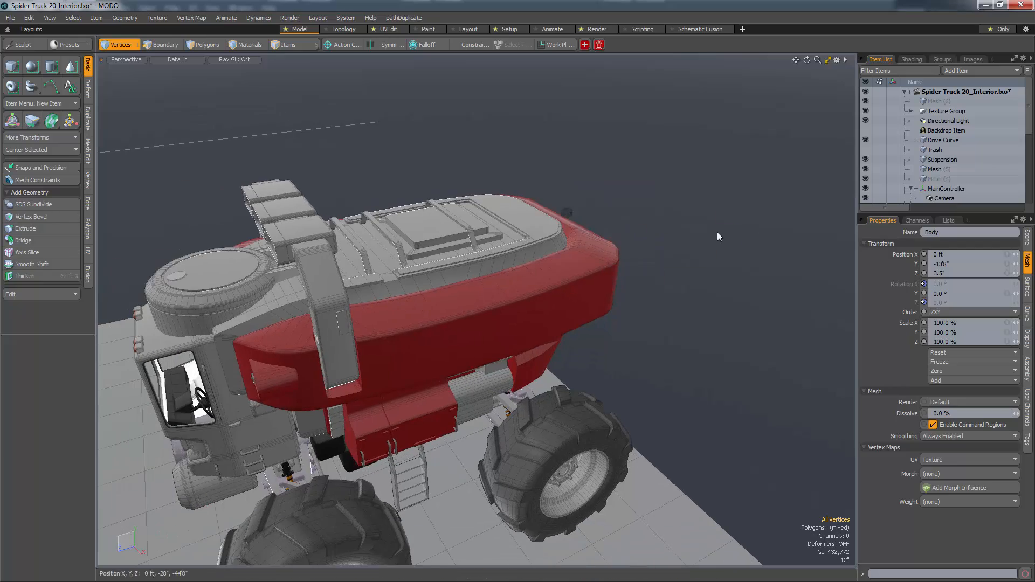
mouse_move(719, 235)
left_mouse_down("alt")
mouse_move(668, 196)
mouse_move(497, 241)
left_mouse_up("alt")
key("3")
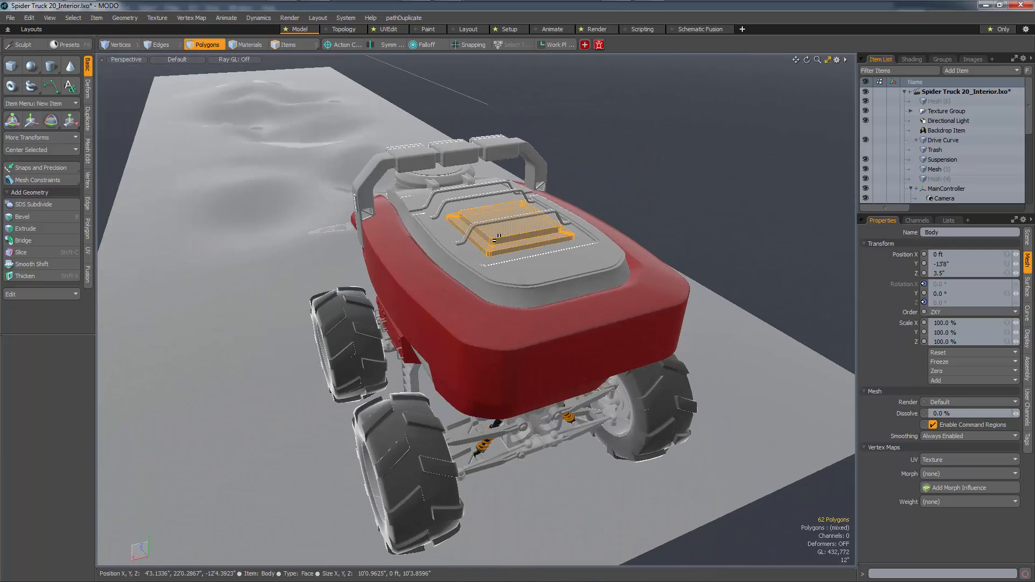
right_click_drag(497, 238, 613, 215, "alt")
key("2")
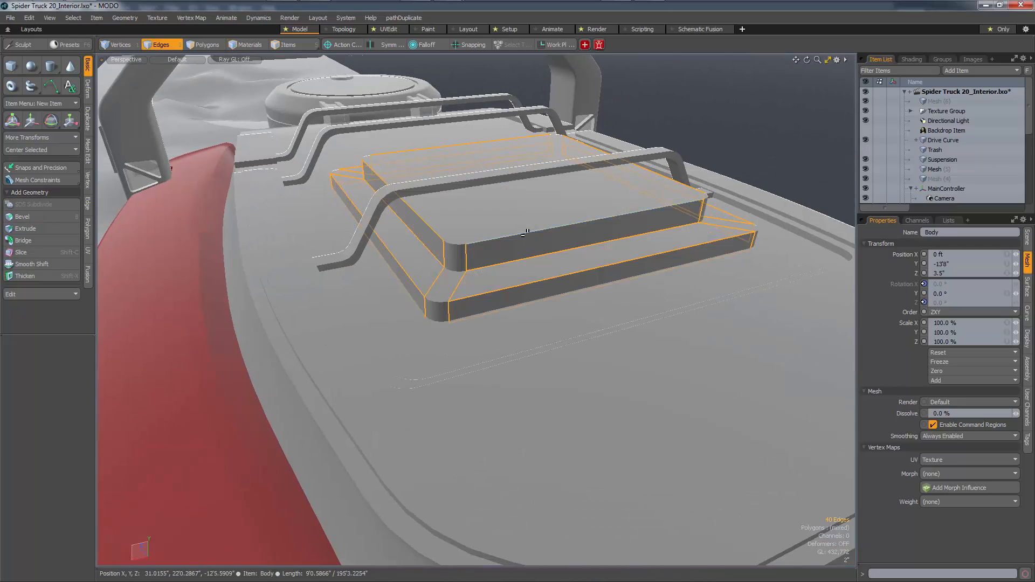
key("ctrl+z")
key("ctrl+z")
key("ctrl+z")
key("ctrl+z")
key("ctrl+z")
key("ctrl+z")
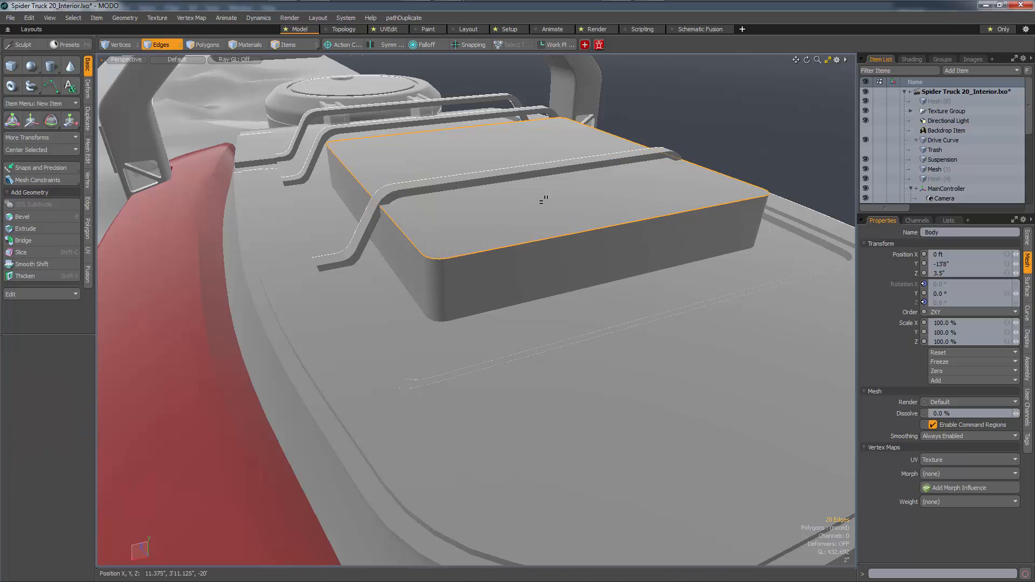
Make a pair of adjoining rounded boxes from the block and move a copy of the pair forward along Z
mouse_move(544, 200)
left_mouse_down("alt")
mouse_move(529, 227)
mouse_move(580, 277)
mouse_move(571, 261)
left_mouse_up("alt")
key("3")
double_click(531, 245)
key("r")
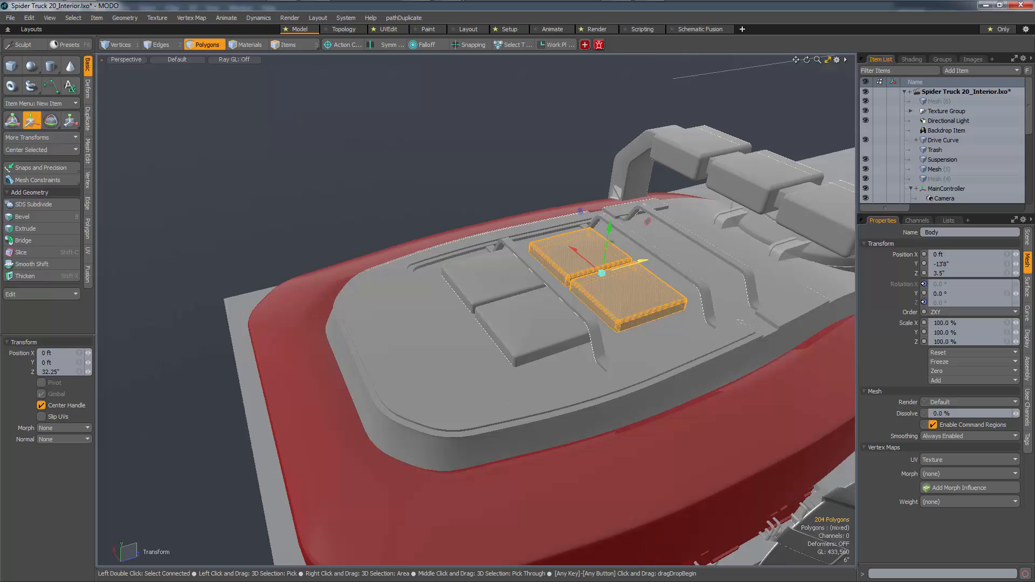
mouse_move(643, 263)
left_mouse_down()
mouse_move(709, 246)
mouse_move(584, 224)
mouse_move(490, 293)
mouse_move(479, 239)
left_mouse_up()
Isolate the four deck boxes, lower their bottom polygons 12.5 inches and unhide the rest of the truck
key("1")
key("3")
double_click(466, 255, "shift")
key("shift+h")
left_click(479, 237)
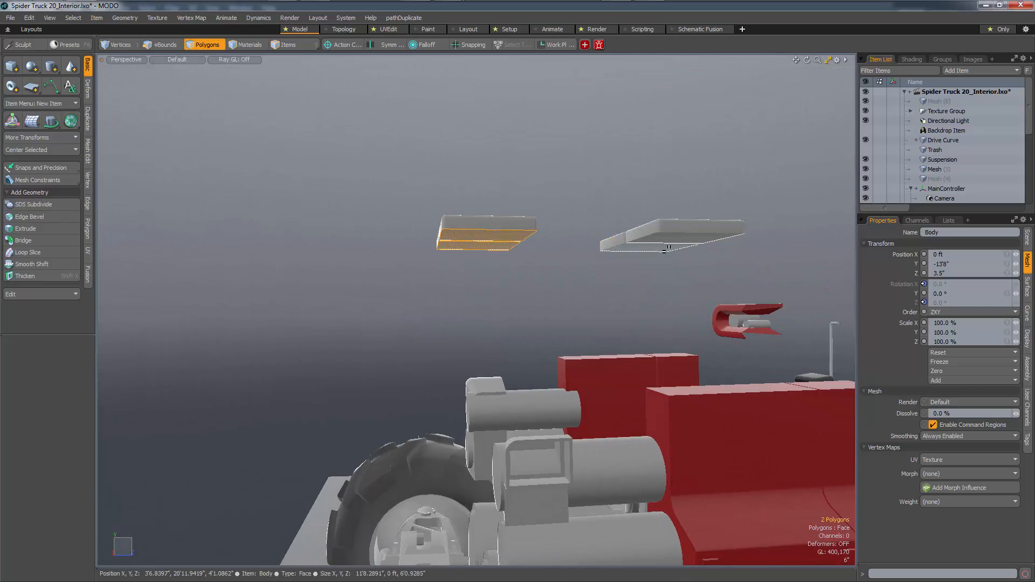
left_click(681, 238, "shift")
left_click(660, 248, "shift")
left_click_drag(657, 248, 642, 276, "alt")
key("w")
left_click_drag(581, 231, 580, 266)
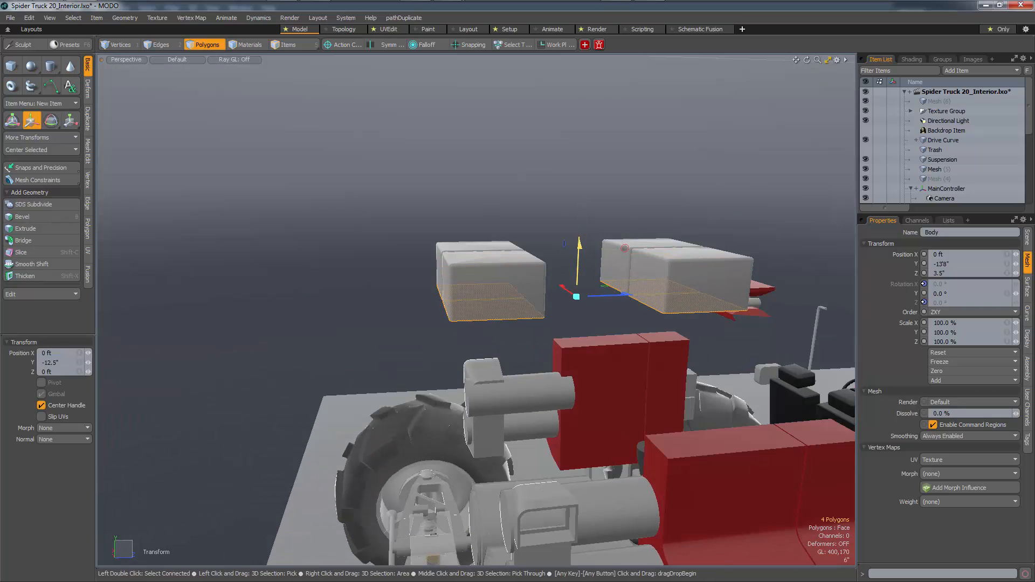
key("u")
key("1")
Bevel the top polygons of all four deck boxes
left_click_drag(490, 259, 552, 294, "alt")
scroll(510, 290, "down", 3)
key("3")
left_click(554, 239)
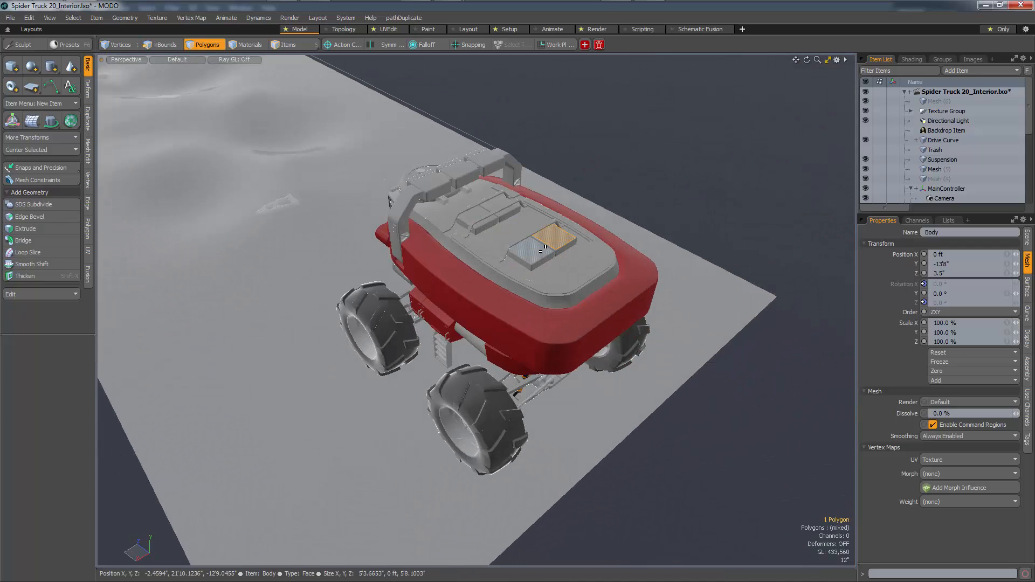
key("b")
left_click_drag(474, 216, 482, 216)
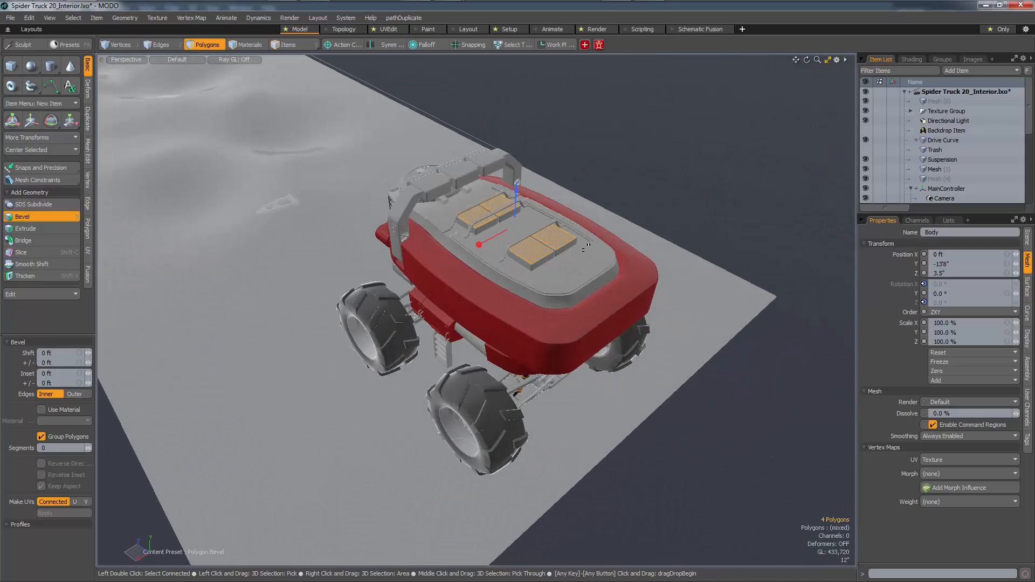
key("1")
Copy the rearmost deck bracket 25.5 inches backward along Z, behind the rear pair of boxes
scroll(481, 221, "up", 5)
left_click_drag(485, 346, 504, 296, "alt")
right_click_drag(504, 296, 406, 308, "alt")
left_click_drag(406, 307, 488, 315, "alt")
key("3")
left_click(488, 315)
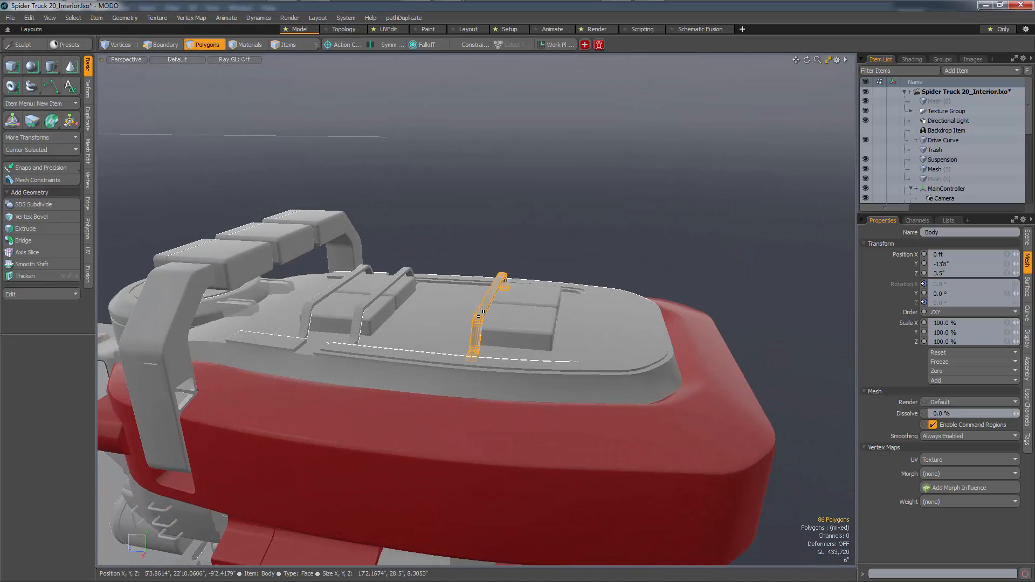
key("w")
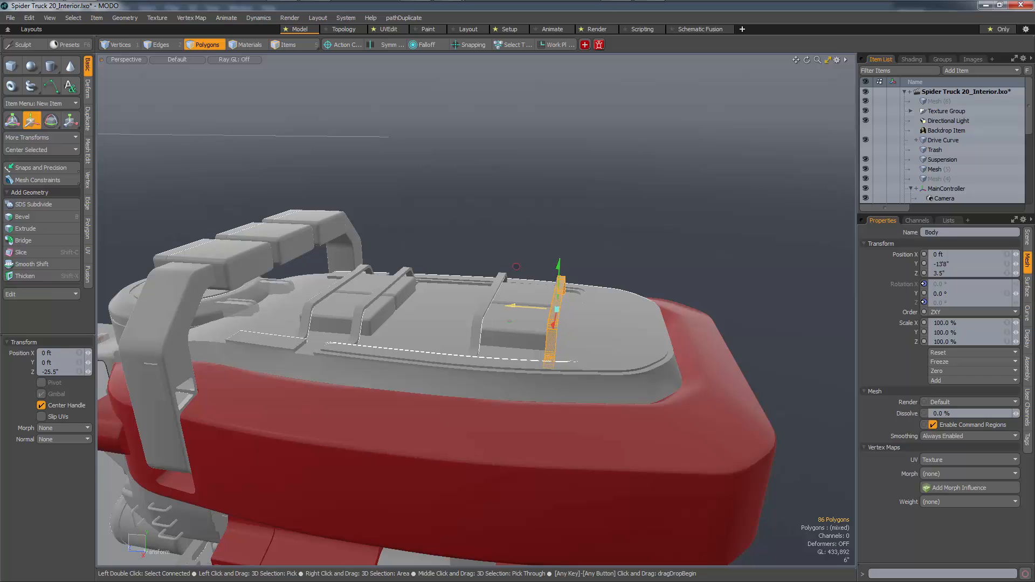
key("1")
Select the Mesh (2) item containing the headlights on the front of the red body
left_click_drag(523, 310, 478, 342, "alt")
right_click_drag(479, 341, 324, 397, "alt")
left_click_drag(324, 396, 451, 339, "alt+shift")
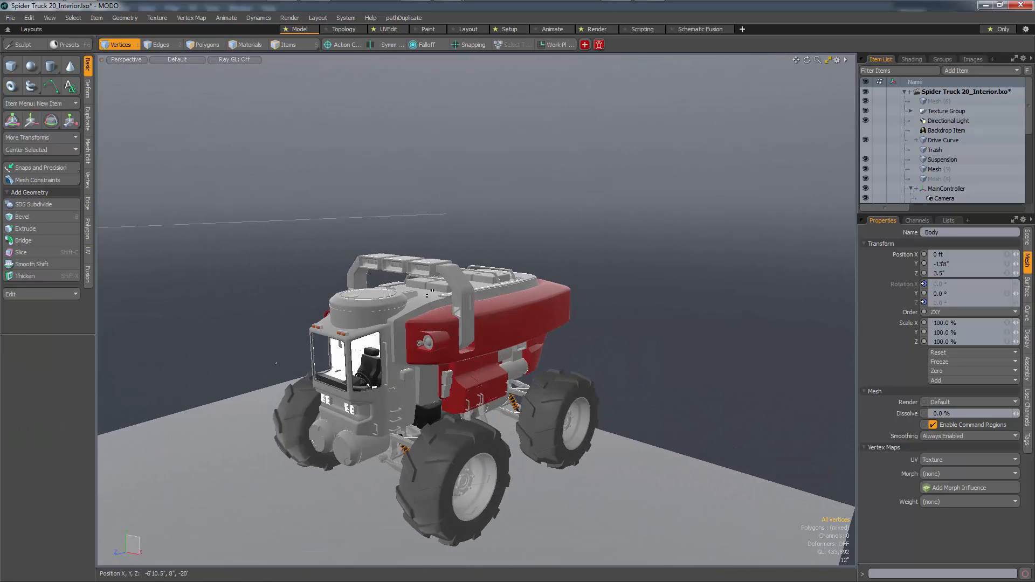
right_click_drag(455, 313, 409, 378, "alt")
left_click_drag(409, 379, 429, 390, "alt")
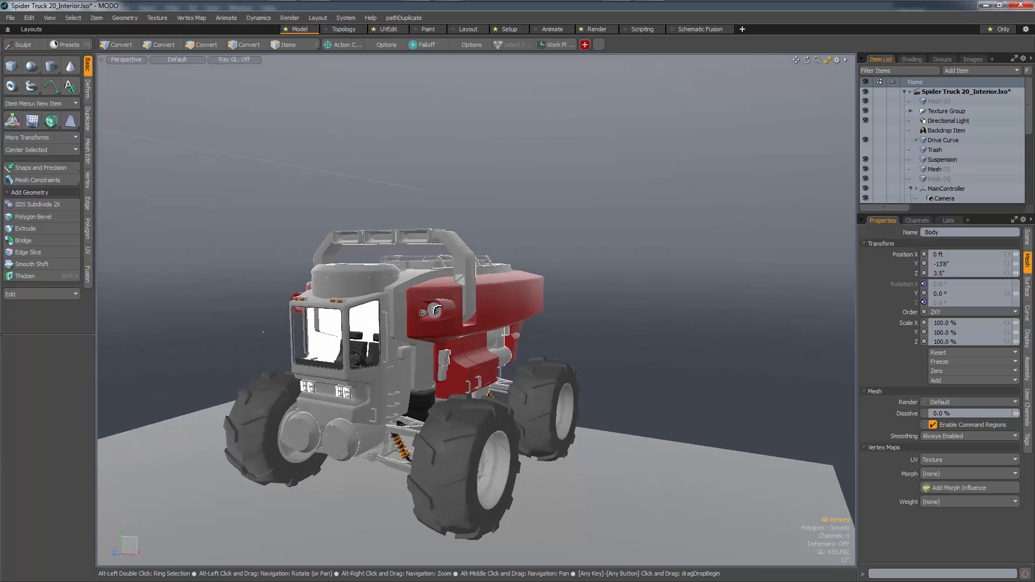
right_click_drag(430, 390, 485, 345, "alt")
double_click(487, 327)
key("5")
right_click_drag(475, 302, 561, 324, "alt")
left_click(488, 298)
Select the small lamp beside the large headlight, shorten it to 79% along Z and reposition it
key("3")
double_click(488, 299)
left_click_drag(486, 323, 512, 329, "alt")
double_click(207, 374)
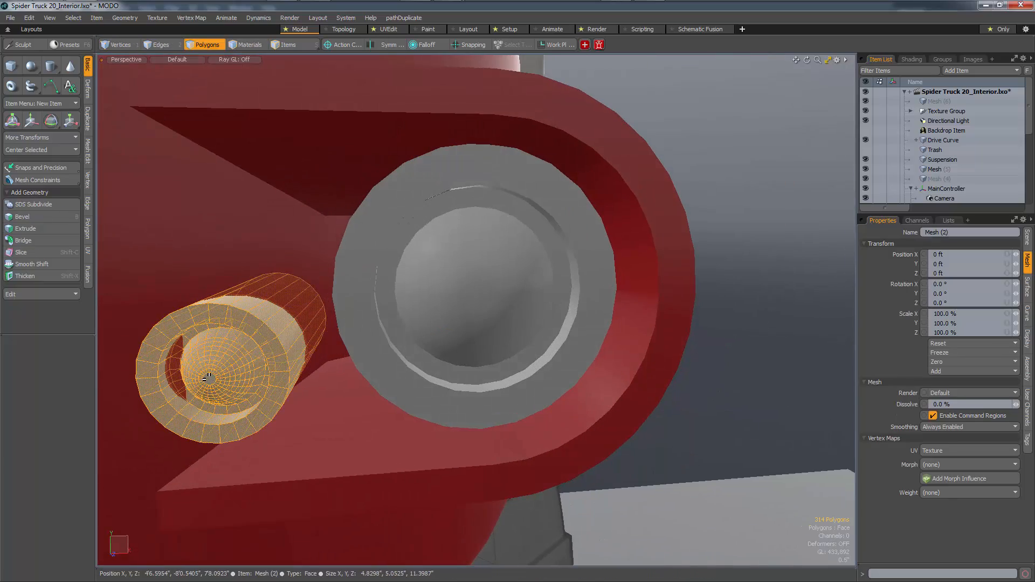
double_click(248, 370)
left_click_drag(248, 370, 120, 388, "alt")
right_click_drag(599, 324, 543, 311, "alt")
key("w")
left_click_drag(543, 312, 503, 325, "alt")
key("r")
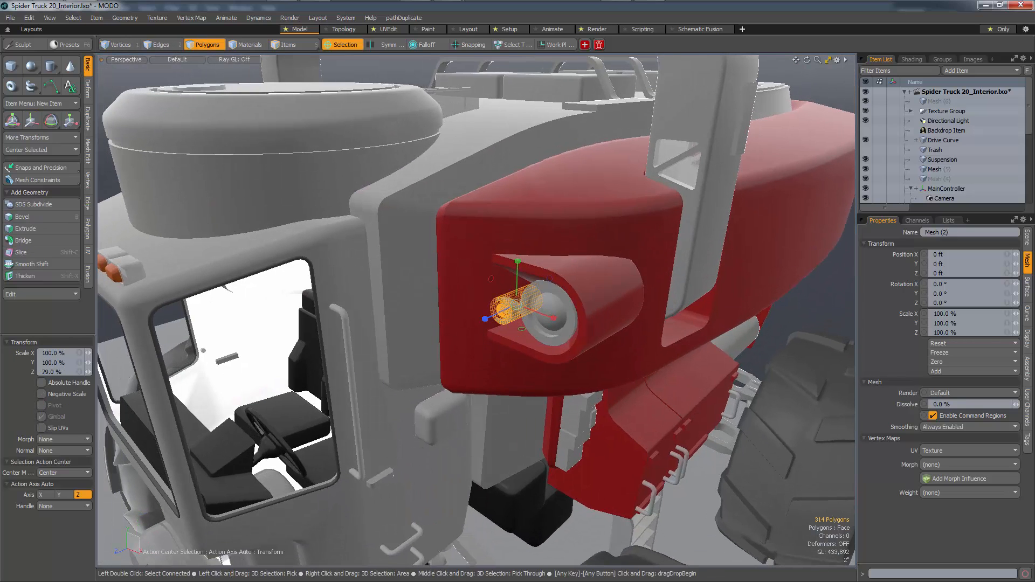
key("w")
key("space")
Select the centre polygons of both lamp lenses, grow the selection over the full domes and cut them out
left_click_drag(543, 310, 640, 301, "ctrl+alt")
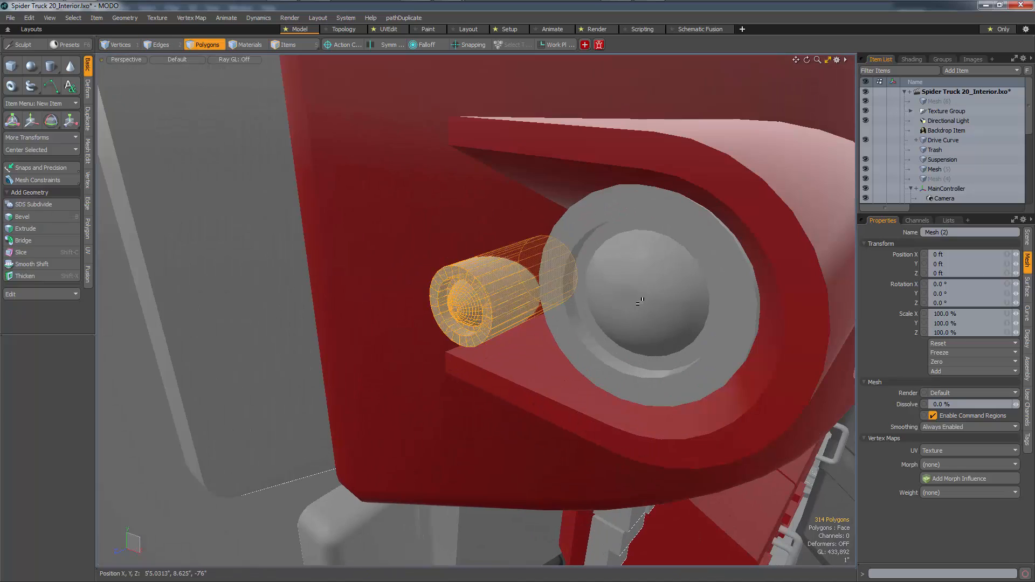
left_click(640, 302)
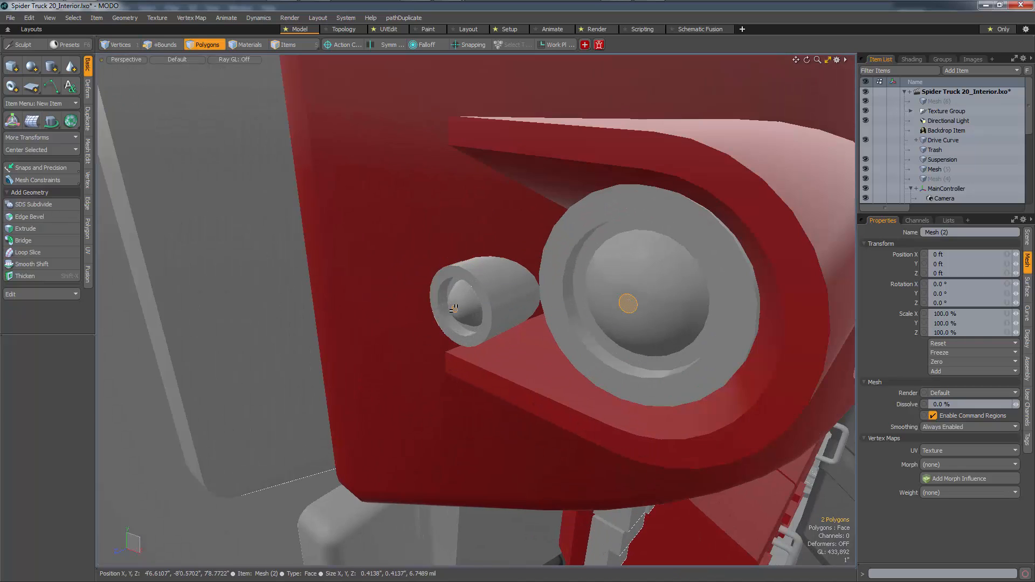
left_click_drag(454, 308, 539, 311, "alt")
key("shift+Up")
key("shift+Up")
key("shift+Up")
key("shift+Up")
key("shift+Up")
key("shift+Up")
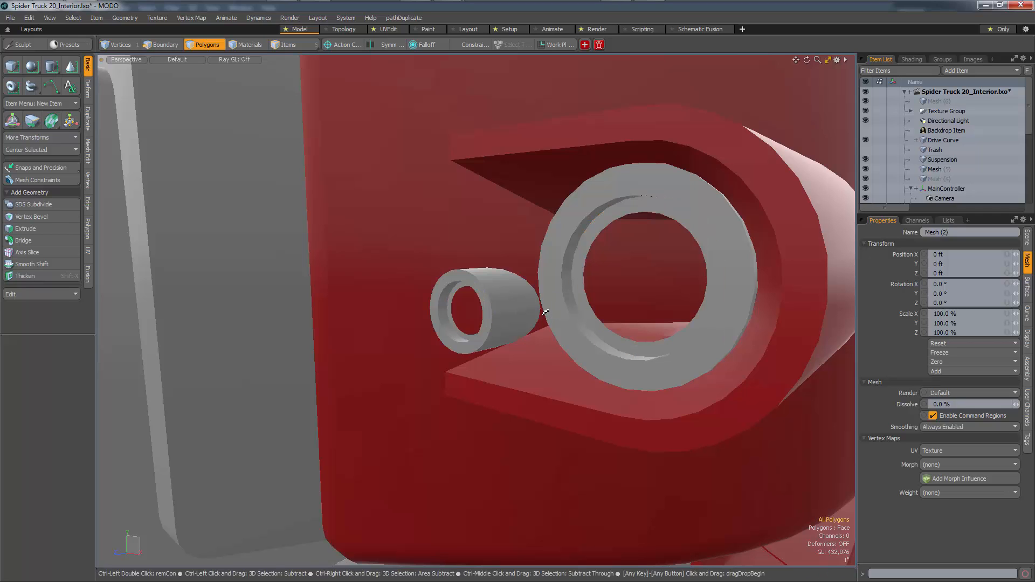
Put the lens domes back into both lamp housings and thicken them with a -0.5938 inch offset
key("w")
left_click_drag(574, 290, 526, 308, "alt")
key("shift+x")
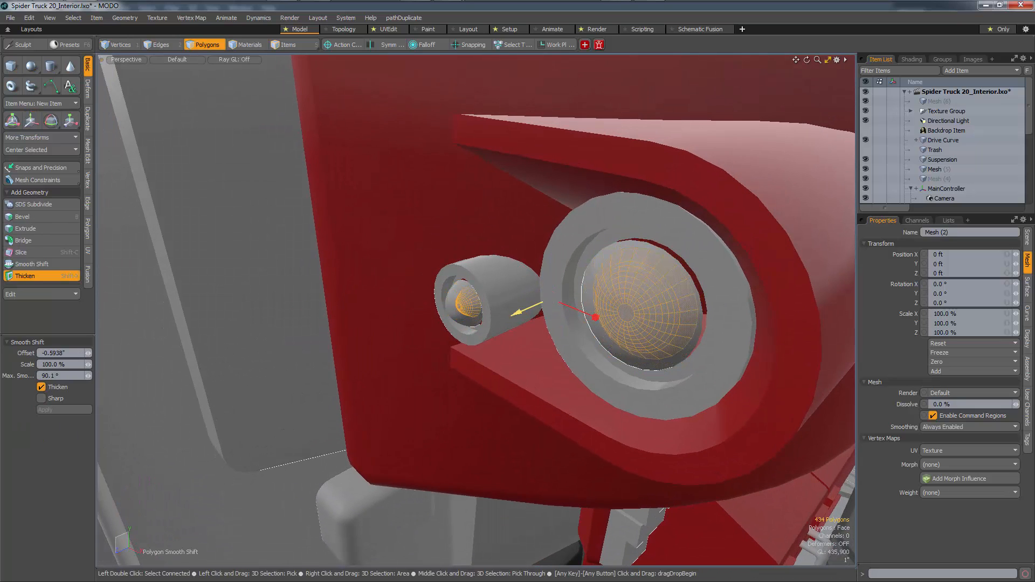
key("space")
Assign the Glass material to the selected lens domes of both headlamps
key("m")
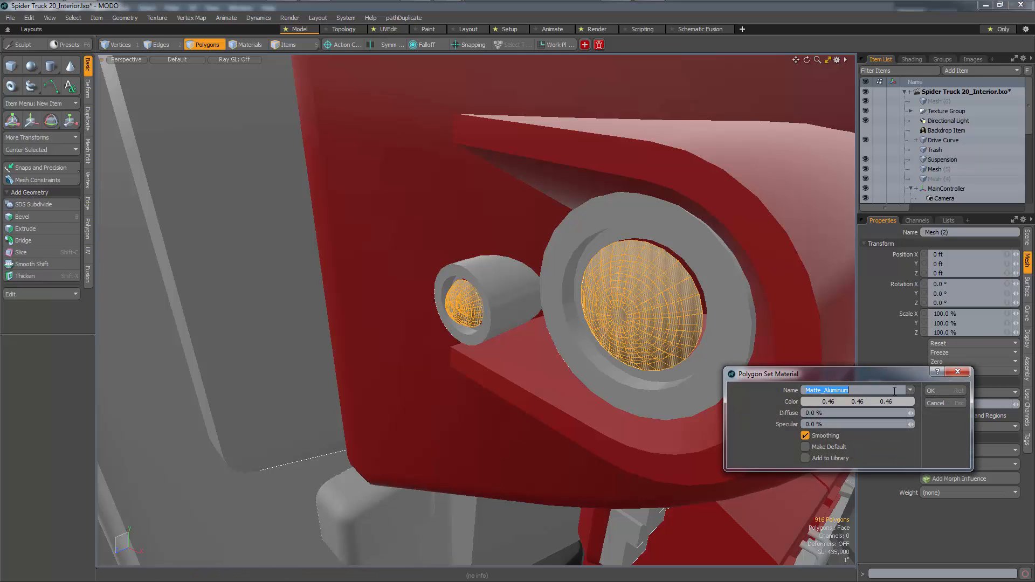
left_click(911, 390)
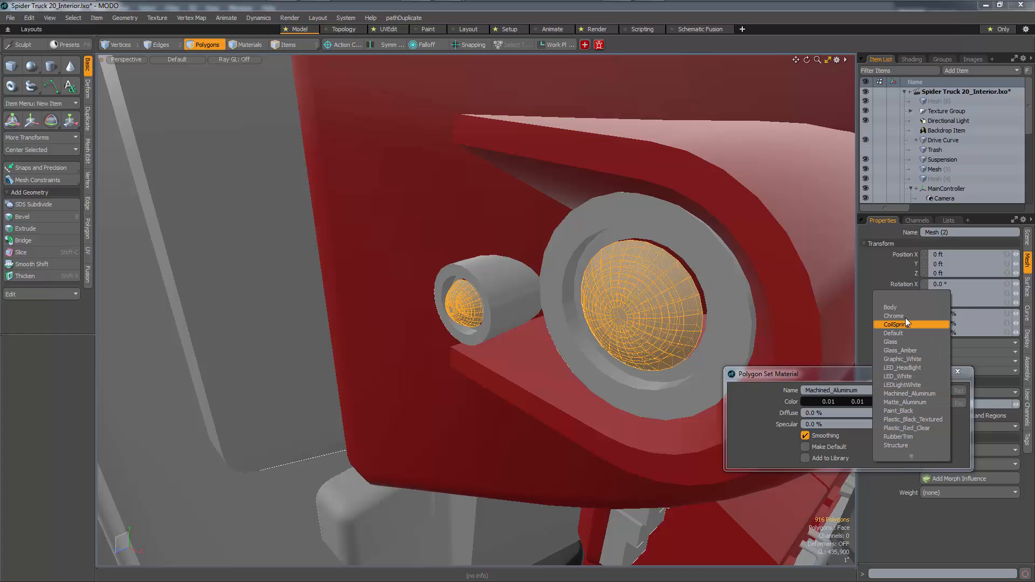
left_click(906, 341)
left_click(939, 391)
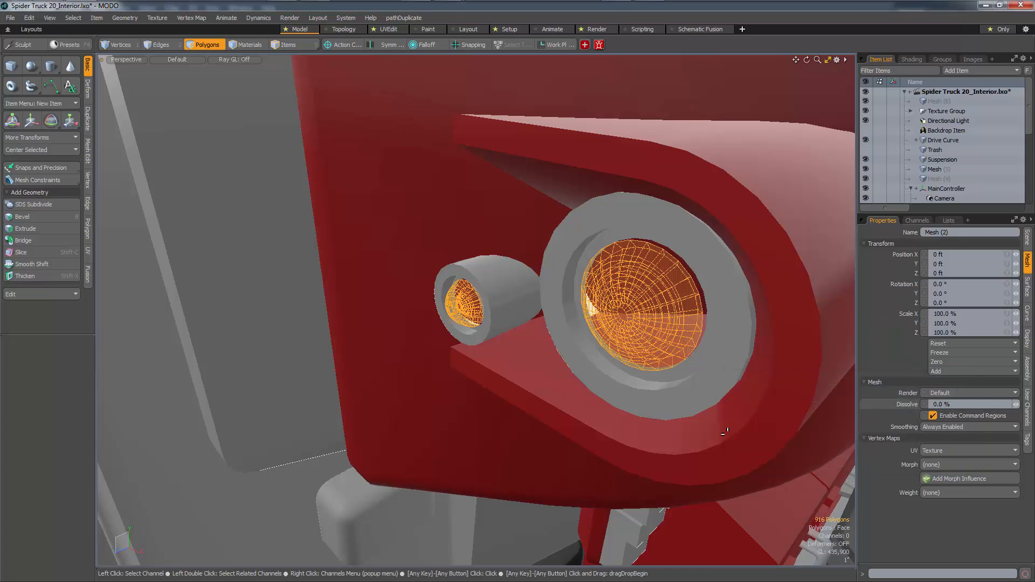
Select the whole lens of the small lamp and assign it the Glass_Amber material
double_click(472, 313)
key("m")
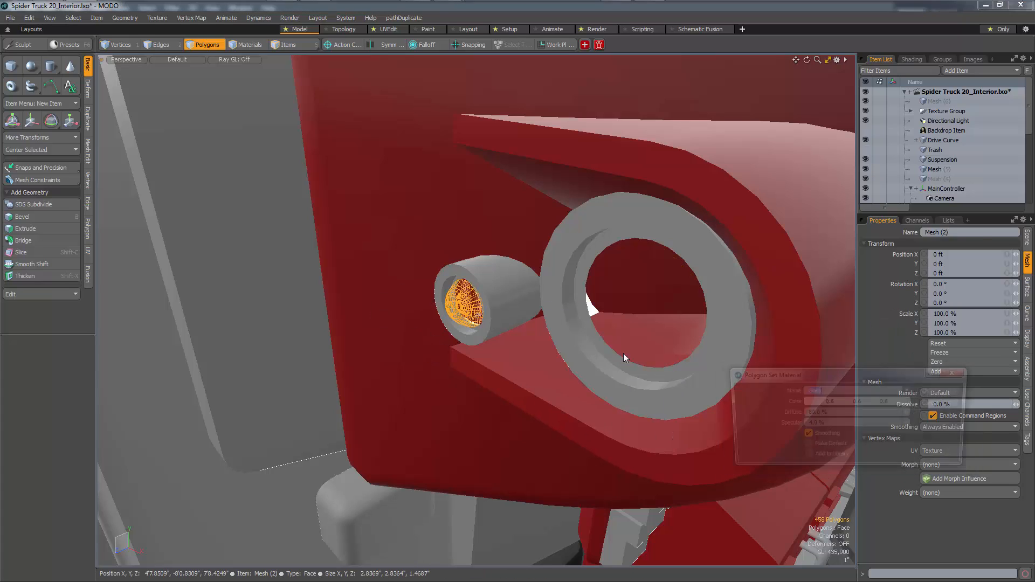
left_click(911, 390)
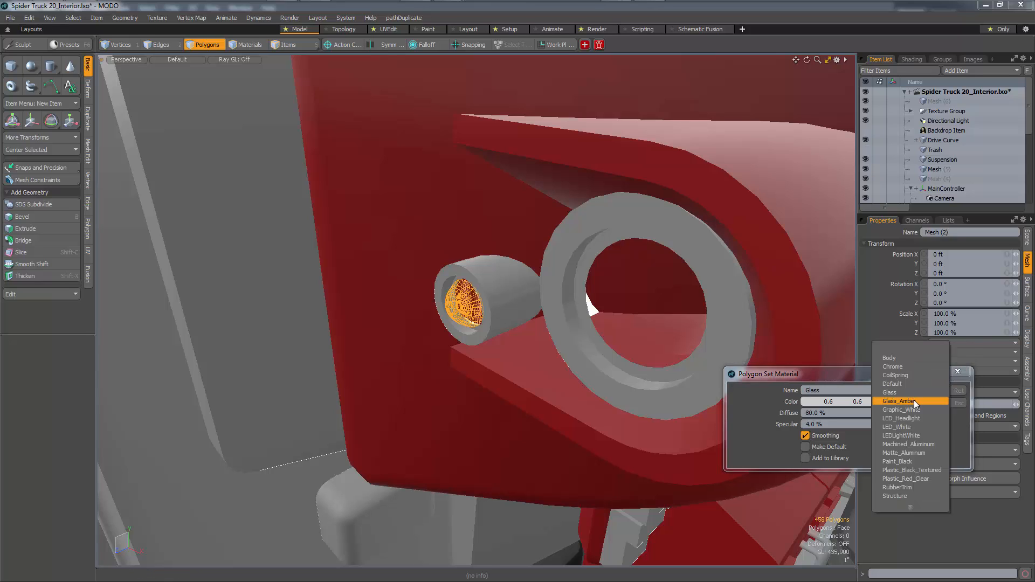
left_click(914, 401)
left_click(952, 390)
key("space")
left_click_drag(640, 411, 650, 384, "alt")
scroll(650, 384, "down", 8)
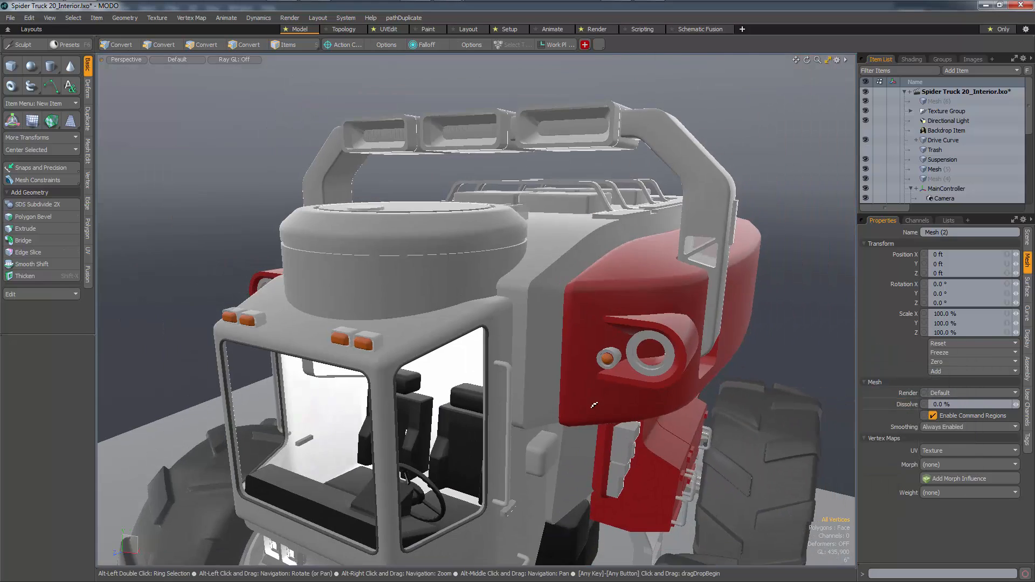
left_click_drag(599, 405, 751, 320, "alt")
right_click_drag(752, 320, 773, 318, "alt")
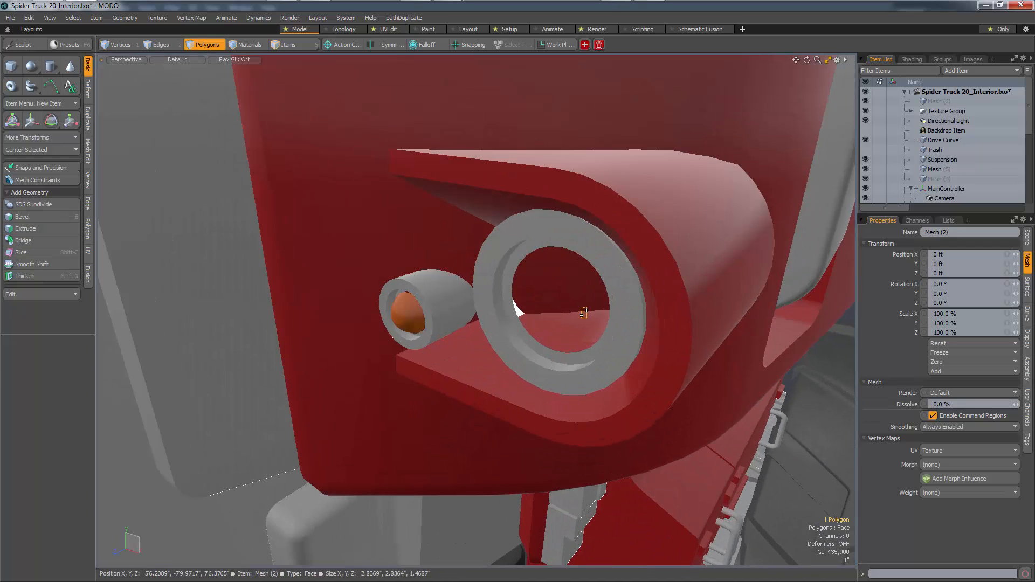
Grow the selection from the centre polygons over the dome of both lamp lenses and duplicate those surfaces
double_click(583, 312)
key("Delete")
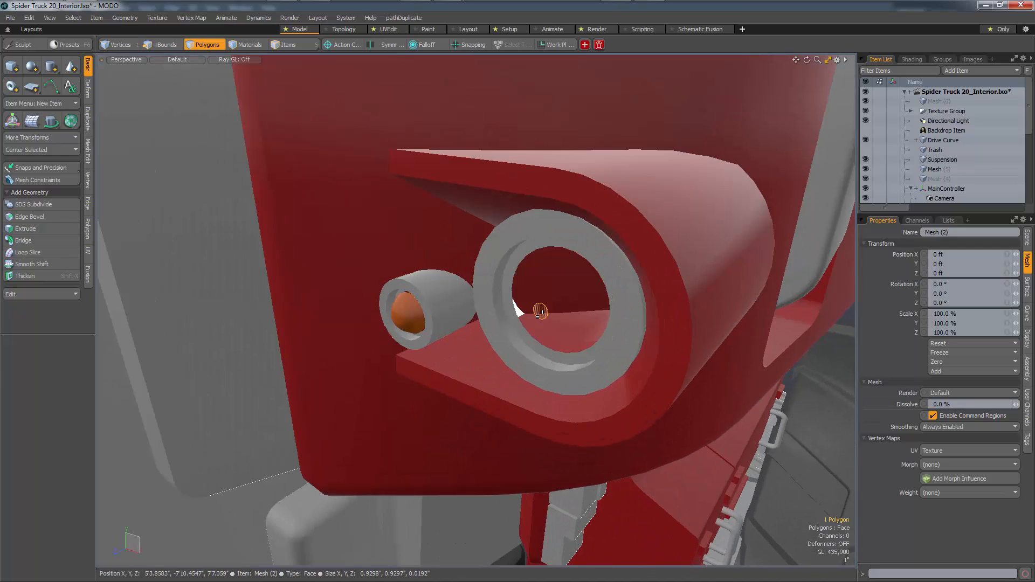
key("shift+Up")
key("shift+Up")
key("shift+Up")
key("shift+Up")
key("shift+Down")
key("shift+Down")
key("shift+Down")
key("shift+Down")
key("shift+Up")
key("shift+Up")
key("shift+Up")
key("shift+Up")
key("shift+Up")
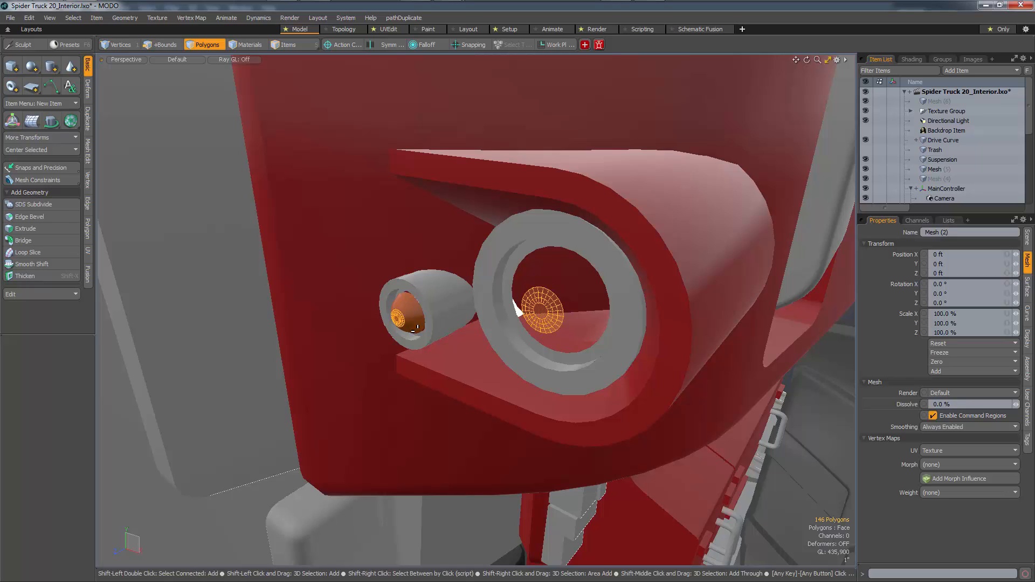
key("shift+Up")
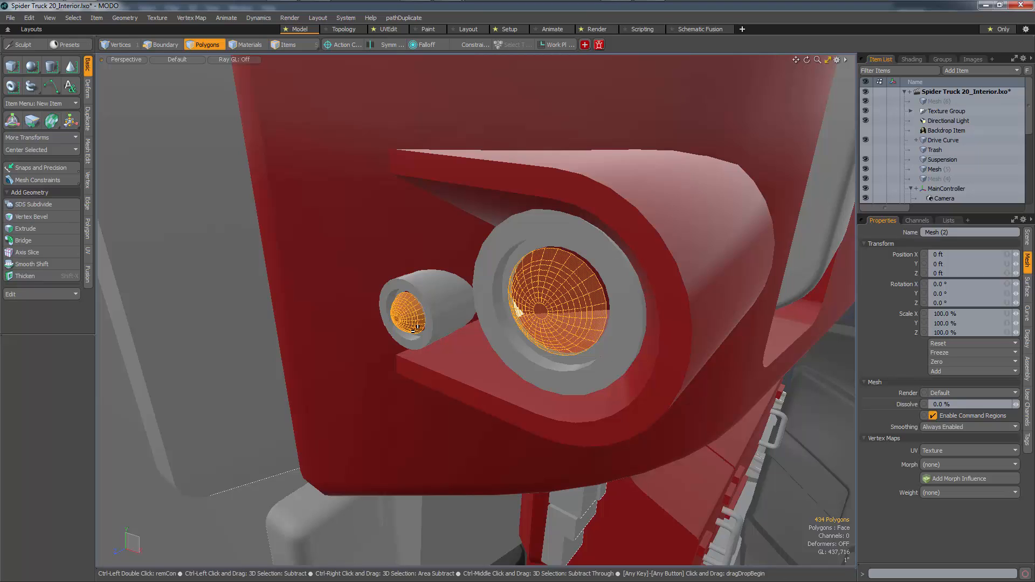
Move the copied domes out in front of the lamps and rotate them about their local centres so they face backwards
key("w")
left_click_drag(462, 321, 439, 380)
key("e")
key("alt+l")
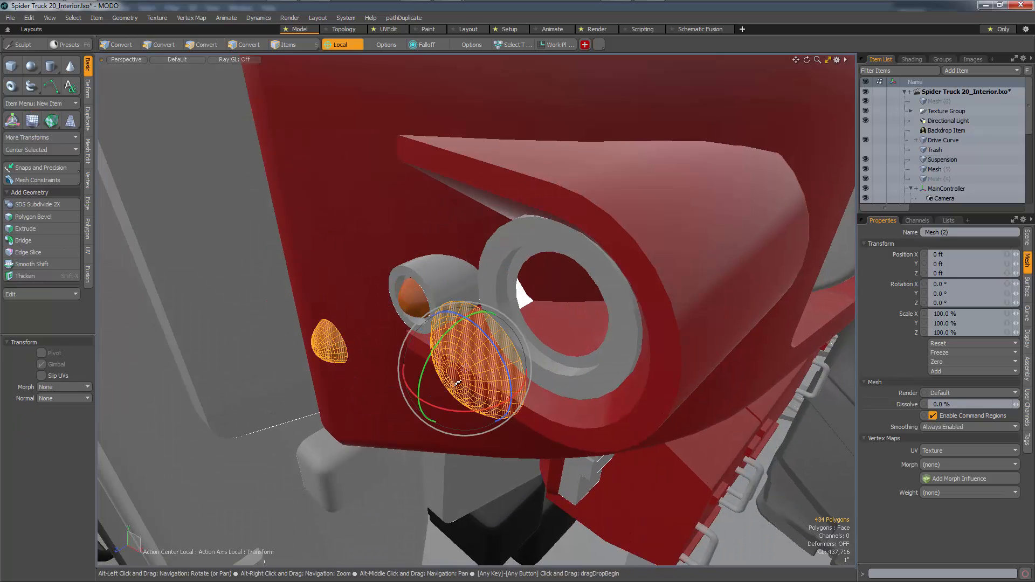
left_click_drag(472, 411, 427, 365, "ctrl")
Select both reversed domes in front of the lamps and assign them the Chrome material as reflectors
key("w")
key("2")
key("ctrl+3")
left_click(494, 377)
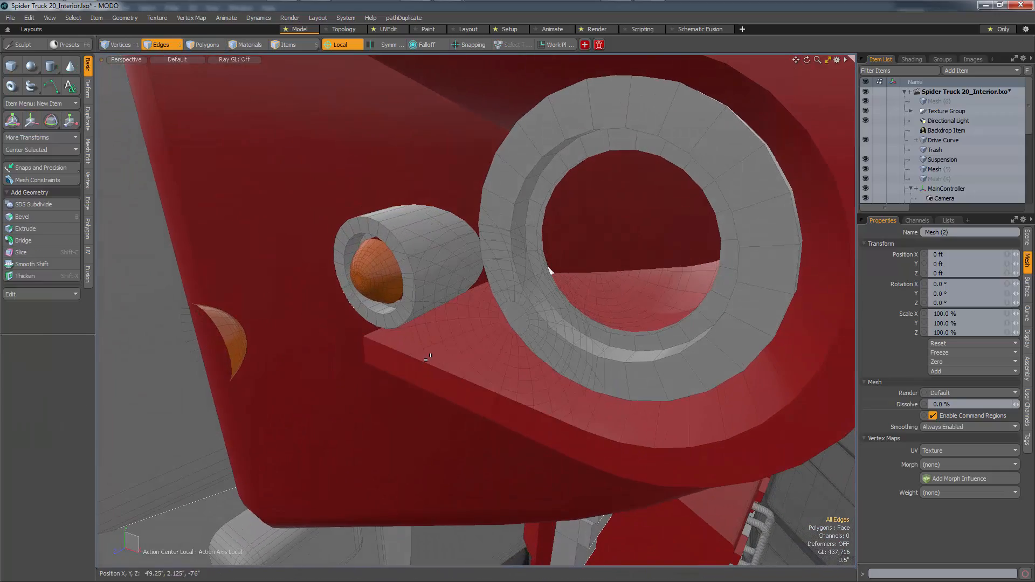
key("3")
left_click(499, 341)
left_click_drag(499, 341, 371, 344, "alt")
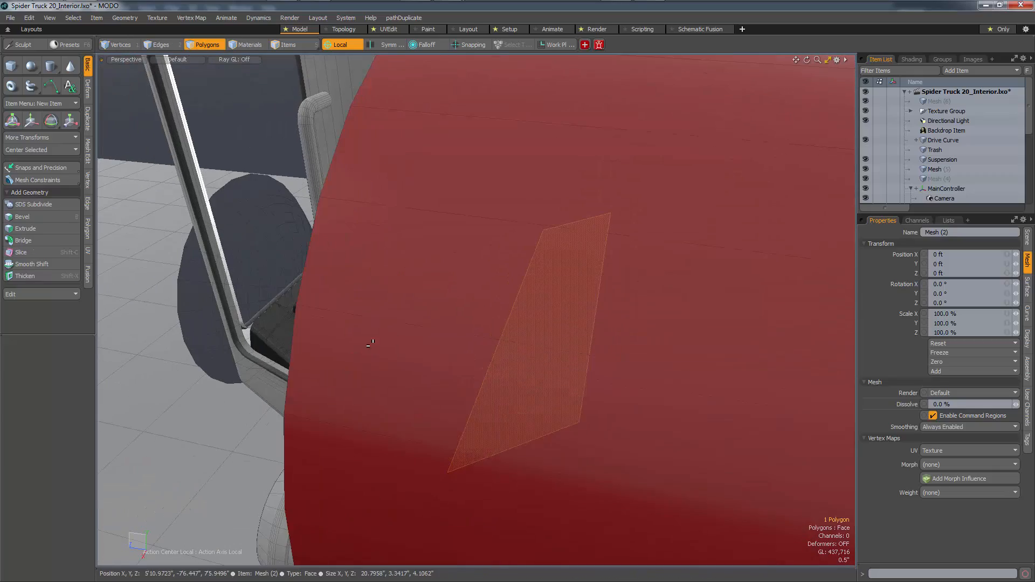
double_click(278, 276)
key("f")
left_click_drag(278, 277, 448, 337, "alt")
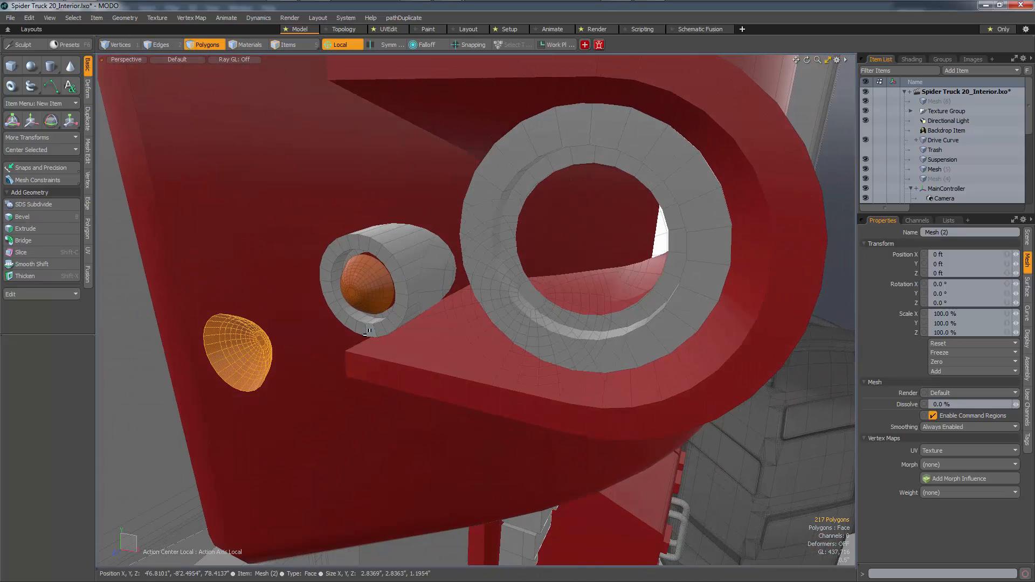
double_click(482, 351, "shift")
key("m")
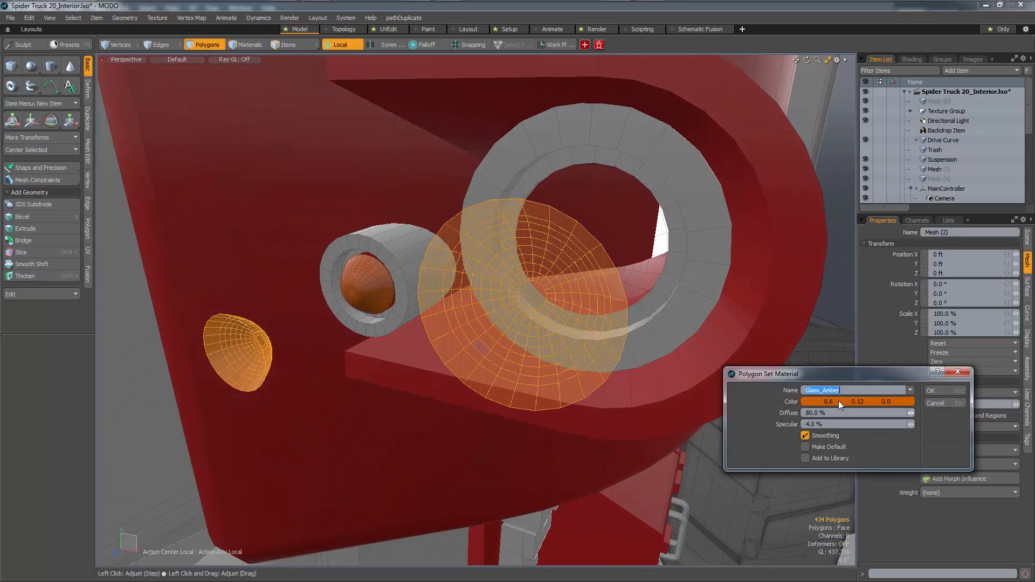
left_click(911, 390)
left_click(910, 364)
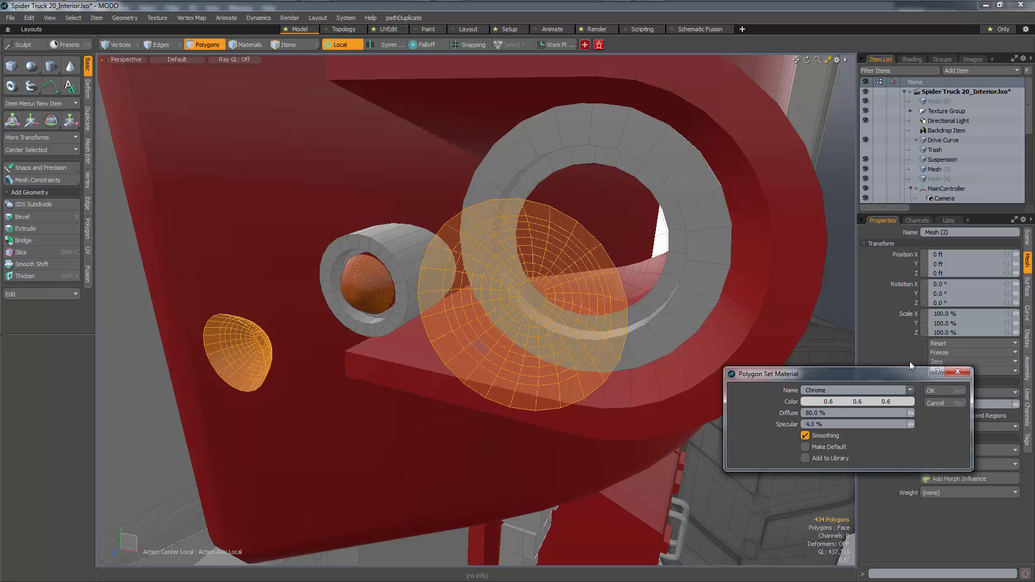
left_click(939, 390)
Select three concentric edge loops on each reflector, shift them along the local axis and bevel them with a 0.225 inch inset
key("2")
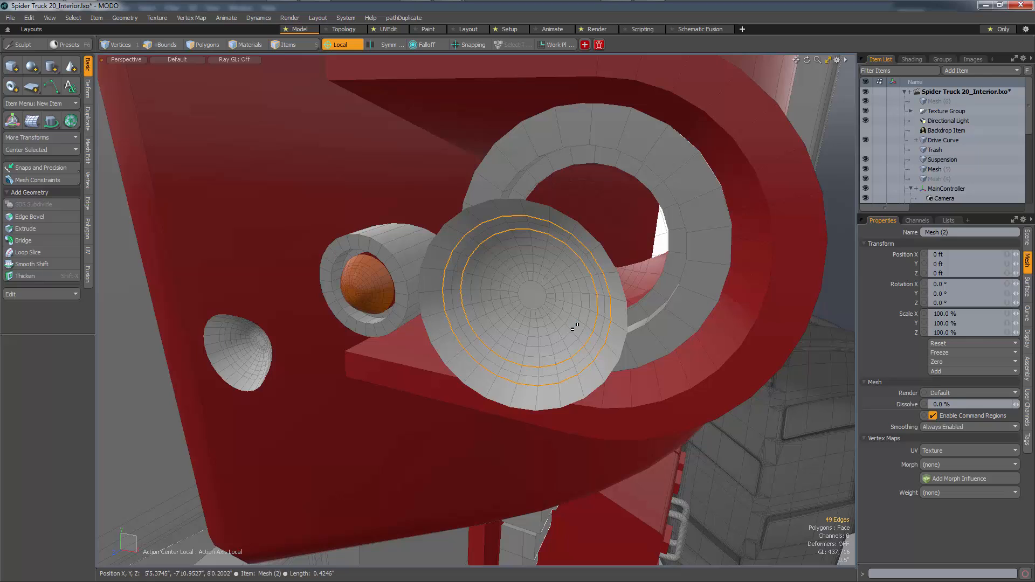
scroll(229, 370, "up", 5)
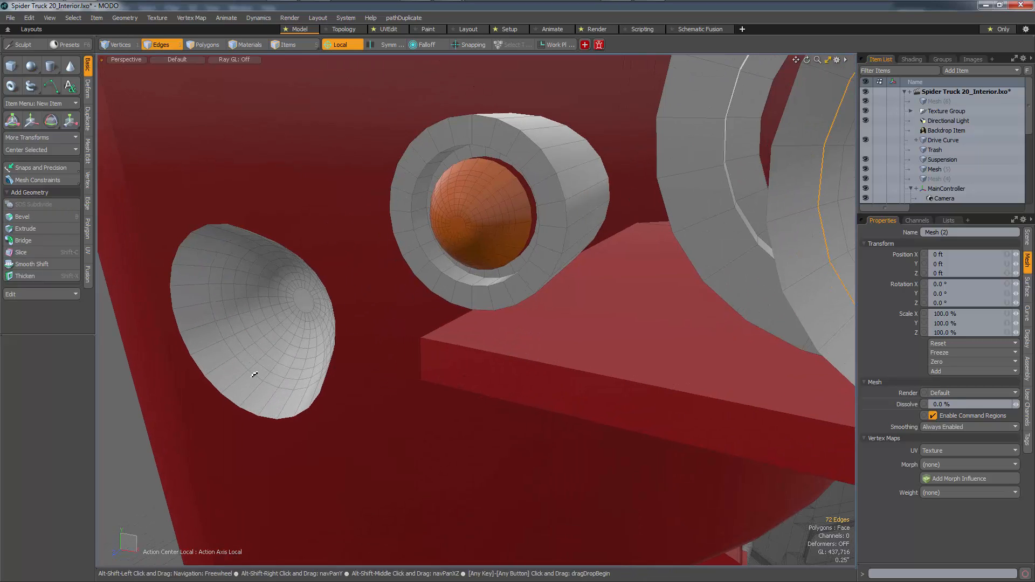
left_click(255, 375, "shift")
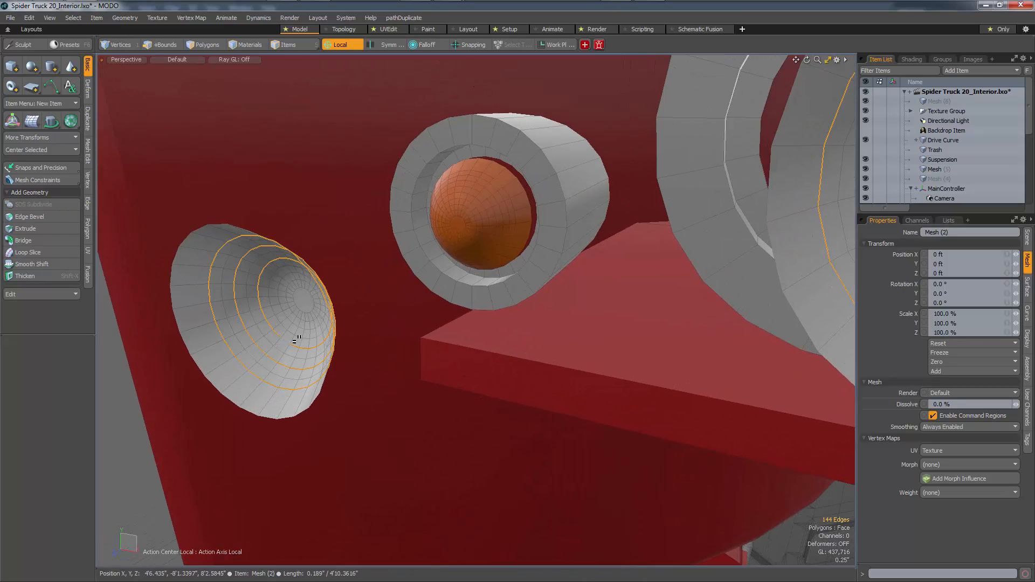
key("w")
scroll(366, 356, "down", 5)
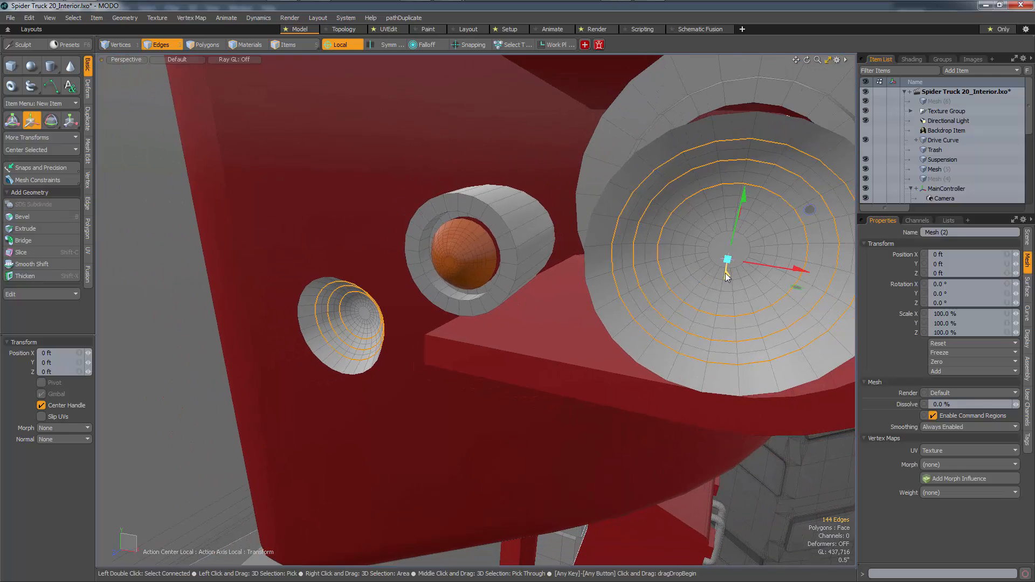
mouse_move(727, 277)
left_mouse_down()
mouse_move(729, 264)
mouse_move(727, 291)
left_mouse_up()
key("b")
right_click_drag(727, 291, 723, 291)
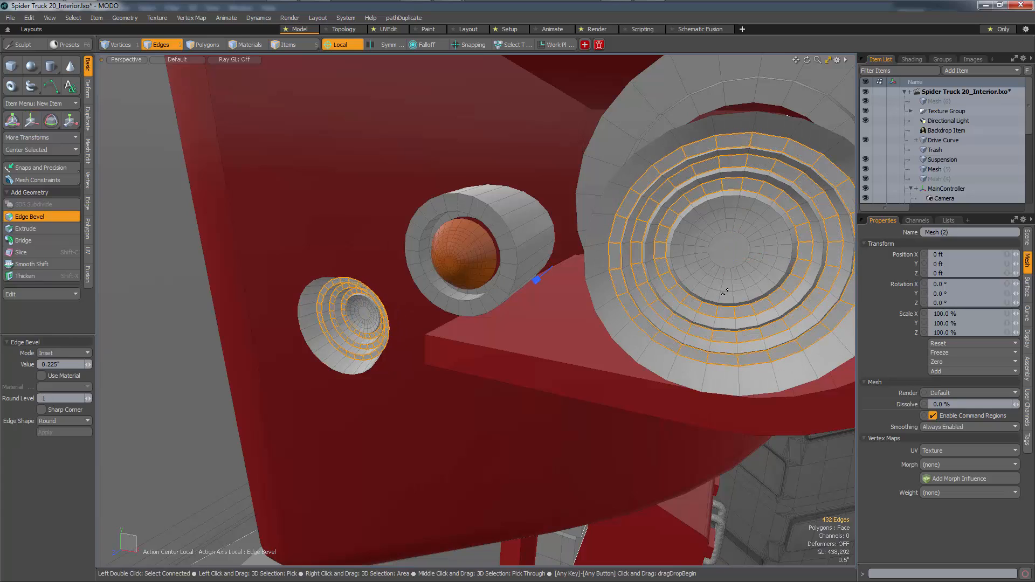
Select both complete reflectors, move them back into their lamp housings and isolate them from the surrounding lamp parts
key("1")
scroll(723, 290, "down", 3)
left_click_drag(723, 290, 765, 276, "alt")
key("3")
key("]")
key("w")
scroll(764, 275, "up", 6)
key("q")
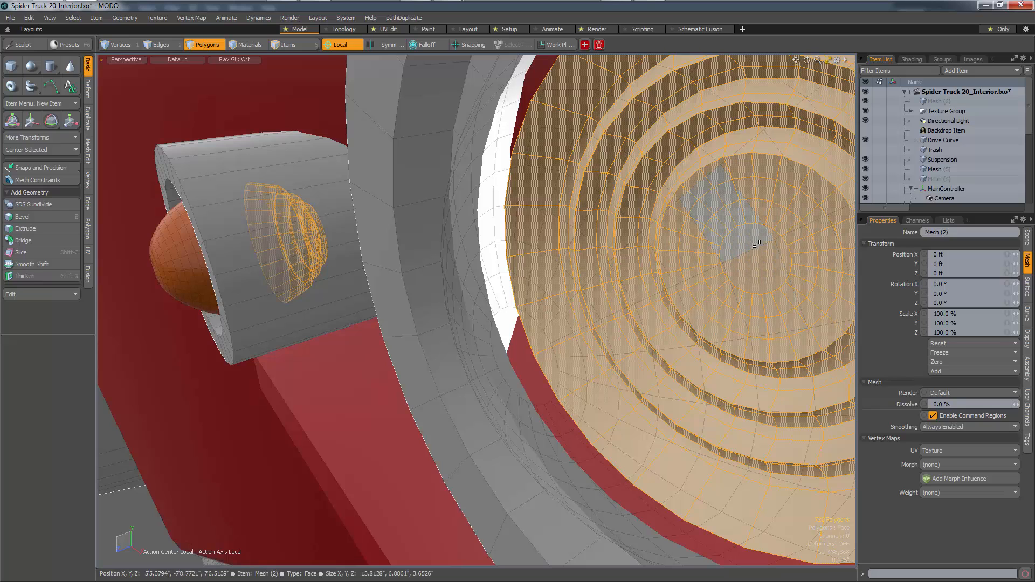
scroll(755, 263, "down", 4)
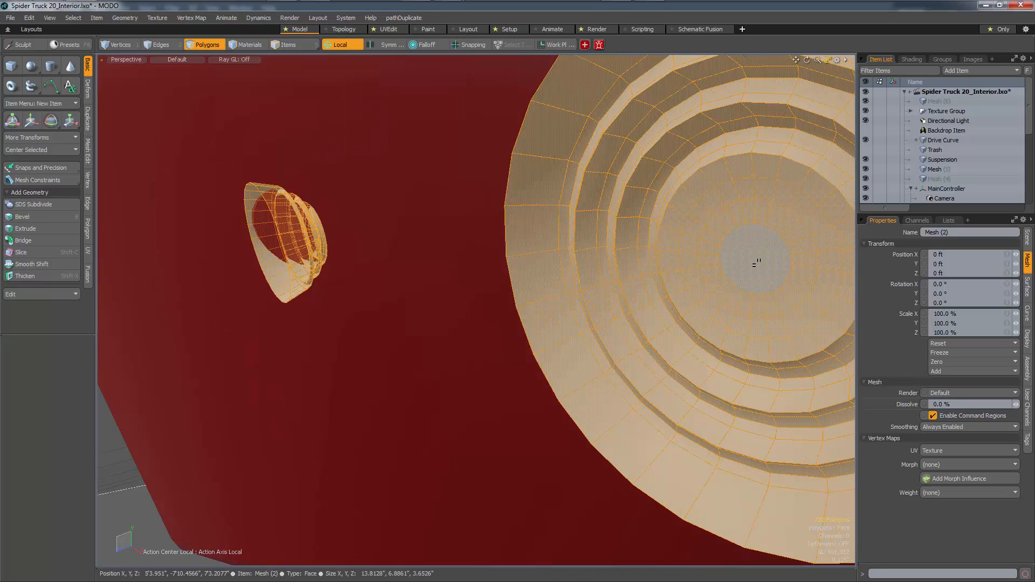
Select the outermost polygon ring of both reflectors and assign it the LED_White material
left_click(752, 260)
left_click_drag(753, 260, 468, 300, "alt")
scroll(488, 271, "down", 4)
left_click(331, 303, "shift")
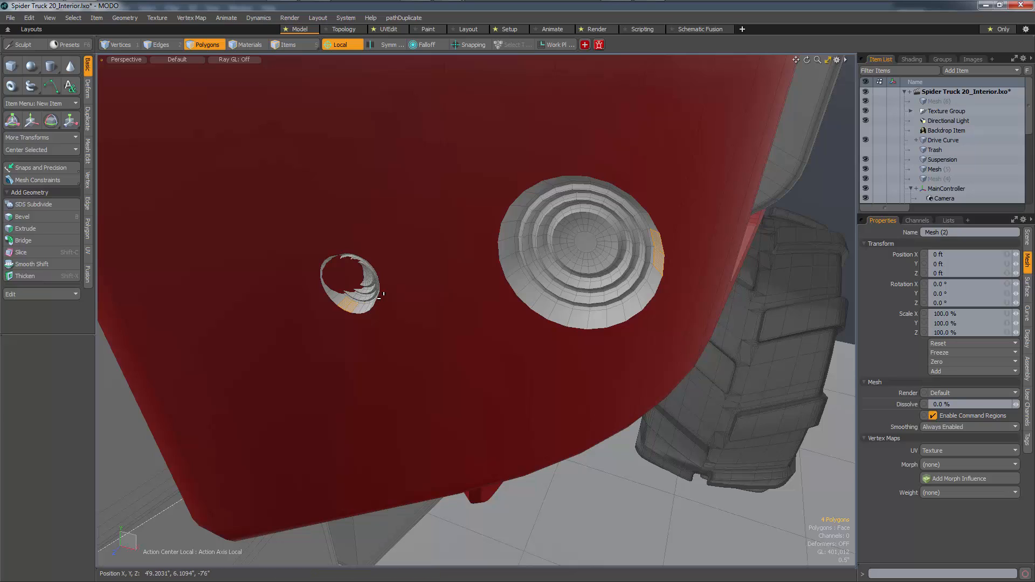
key("l")
key("m")
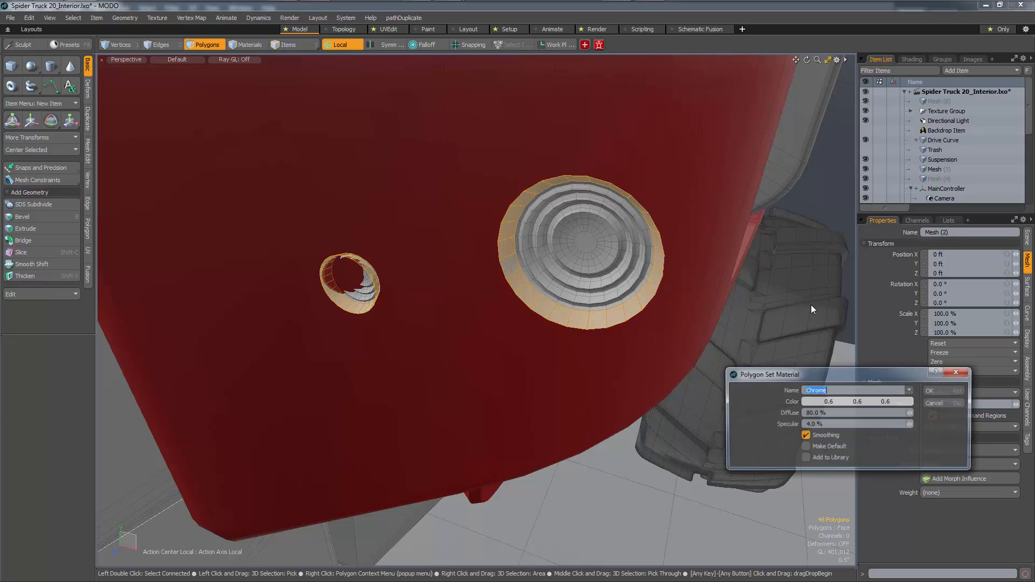
left_click(910, 391)
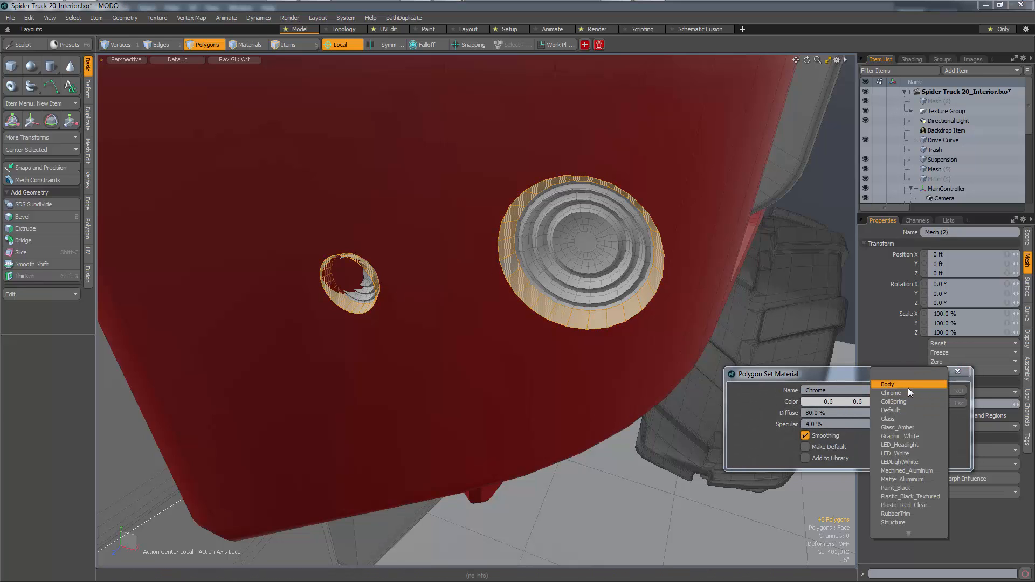
left_click(899, 453)
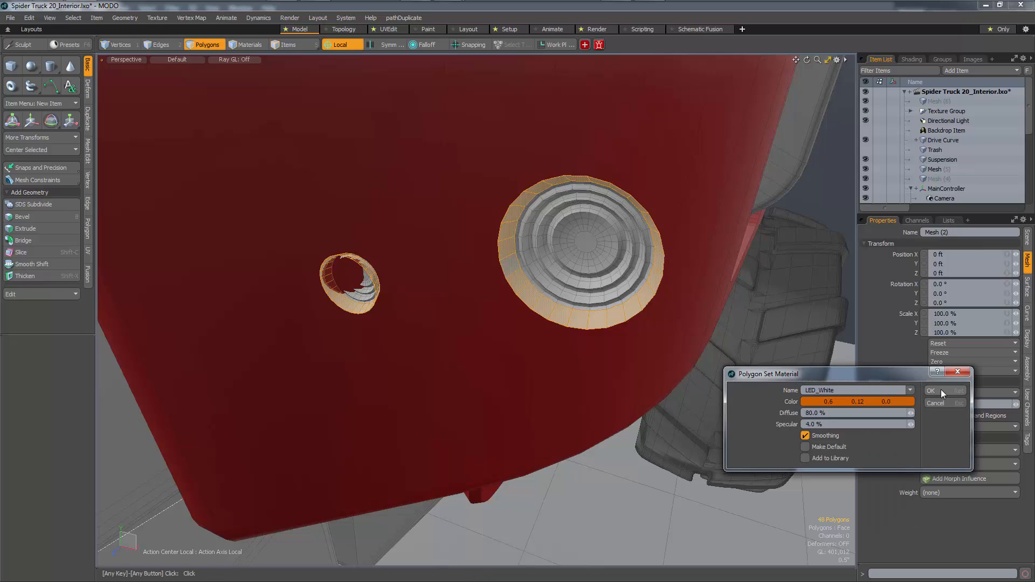
left_click(911, 391)
left_click(911, 393)
left_click(930, 393)
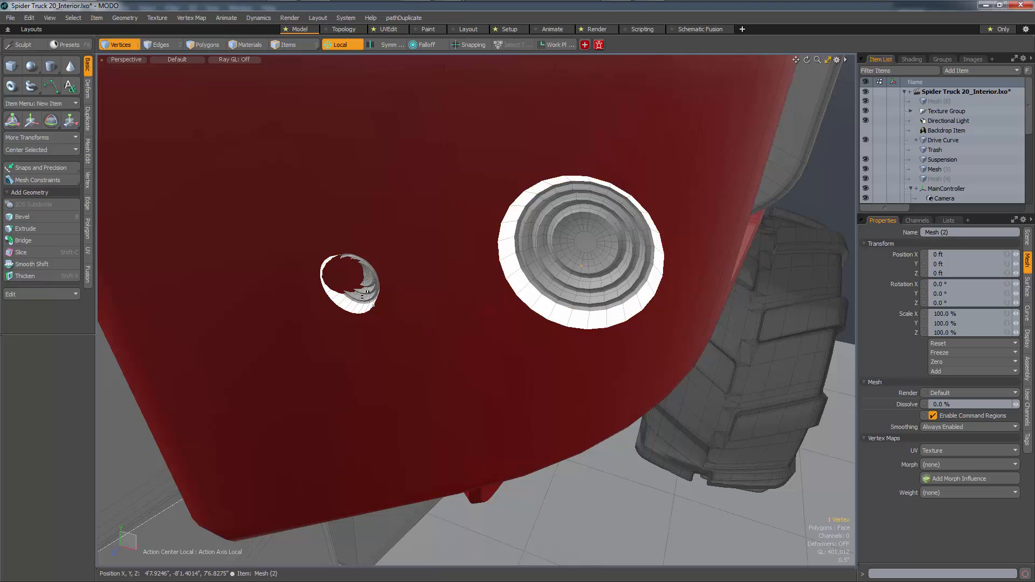
Unhide the lamp parts and adjust the depth of the small lamp's reflector and amber lens, using a 0.1094 inch Z offset
double_click(364, 283)
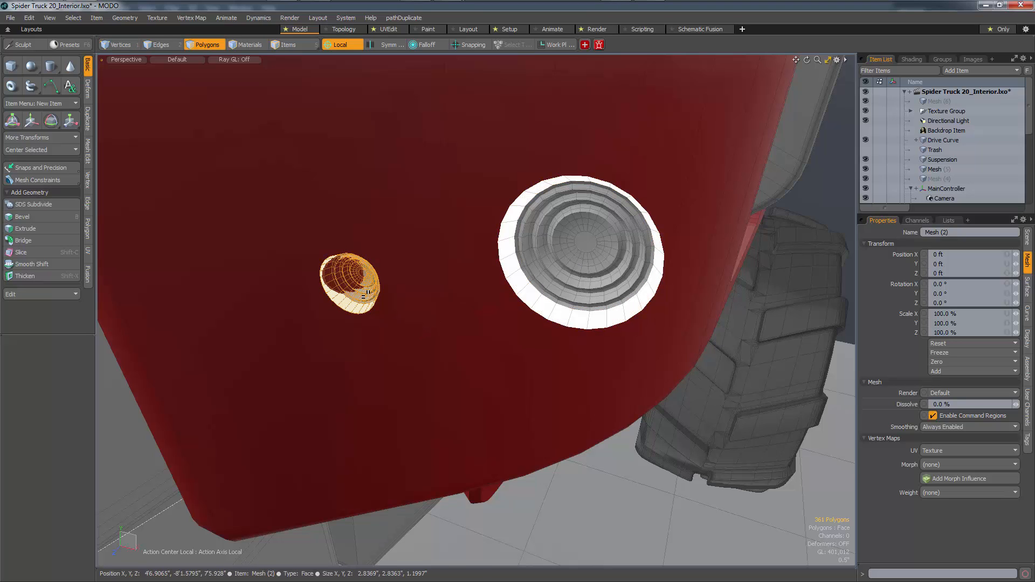
key("u")
key("w")
left_click_drag(346, 289, 334, 298)
key("q")
double_click(326, 306)
key("w")
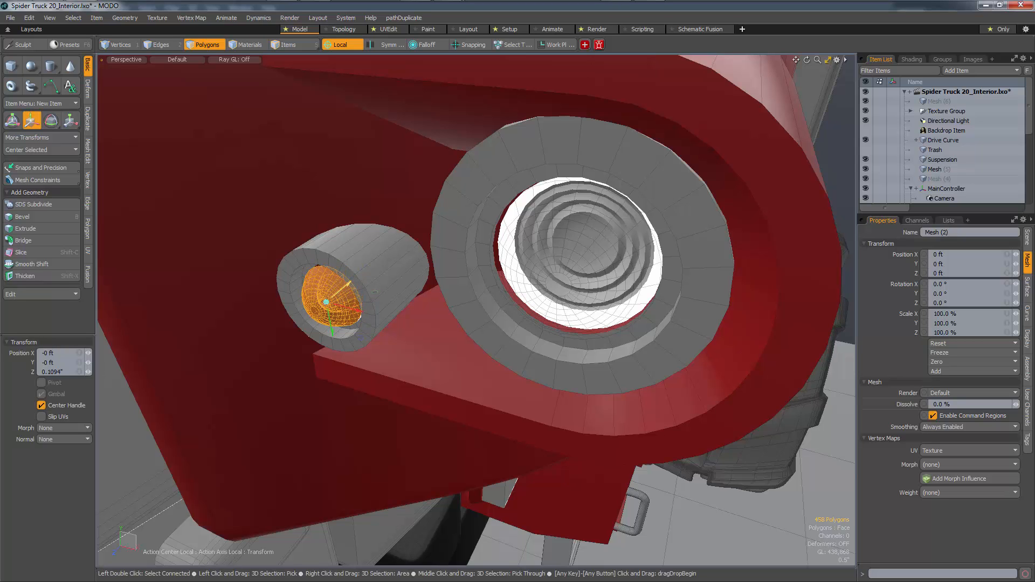
key("space")
key("space")
left_click_drag(350, 284, 399, 294)
key("space")
Select the front rim edge loops of both lamp housings and bevel them with a 0.25 inch inset and round level 2
double_click(402, 289)
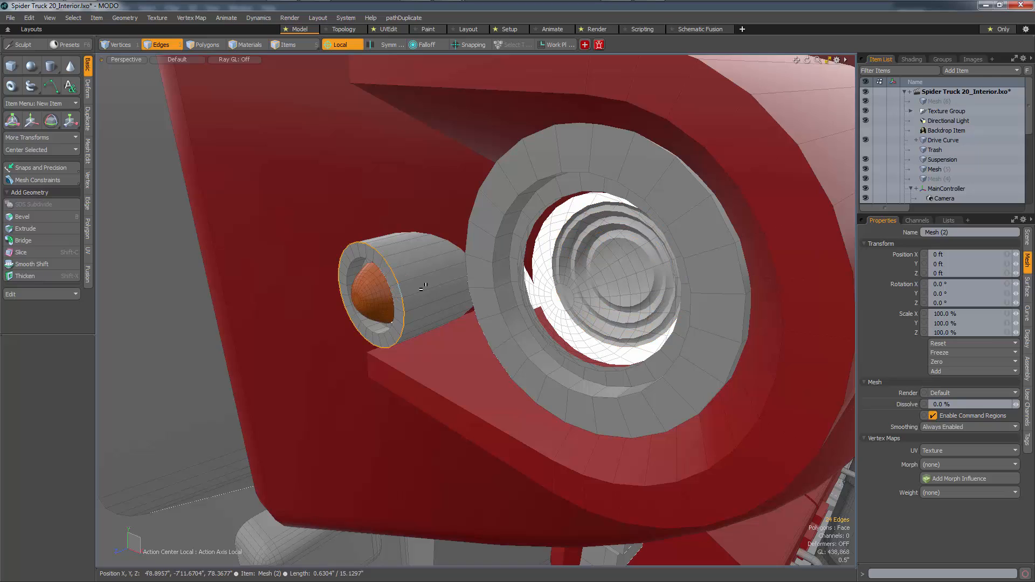
double_click(393, 294, "shift")
key("b")
left_click_drag(395, 293, 429, 294)
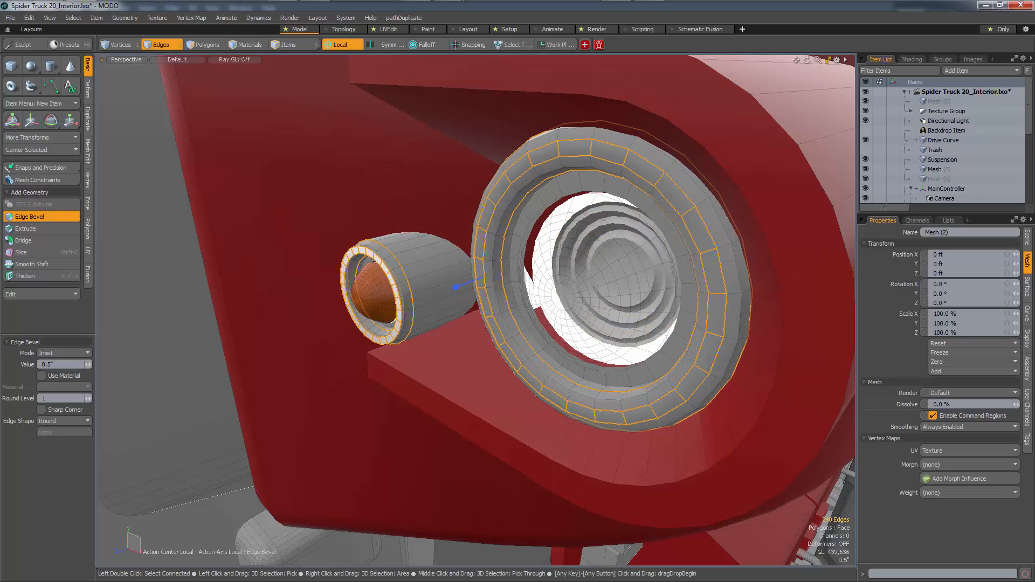
right_click_drag(429, 294, 436, 294)
left_click_drag(436, 294, 418, 294)
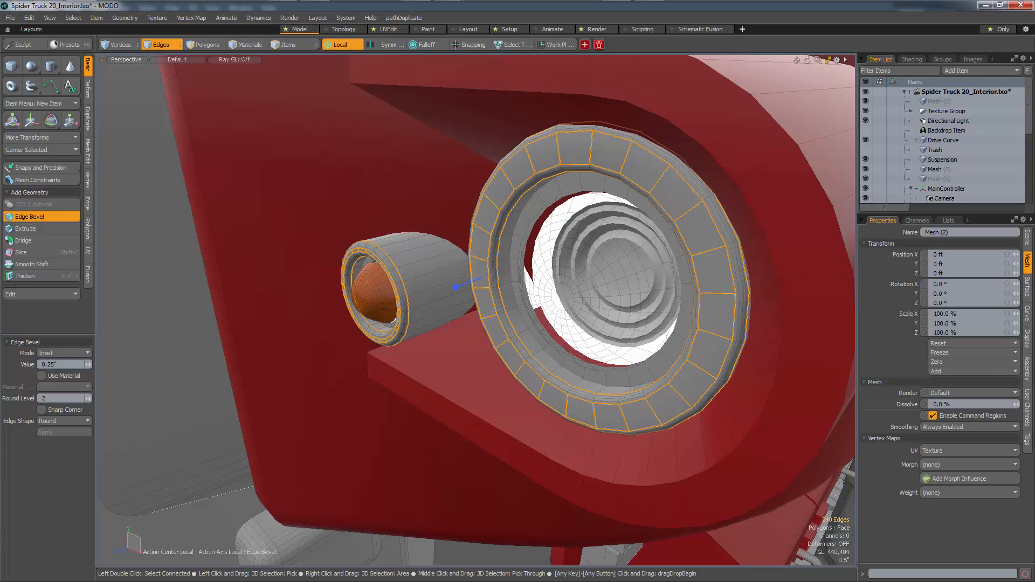
key("space")
key("space")
key("space")
Bevel the front edge loop of the red hood surrounding the headlights
right_click_drag(506, 299, 458, 334, "alt")
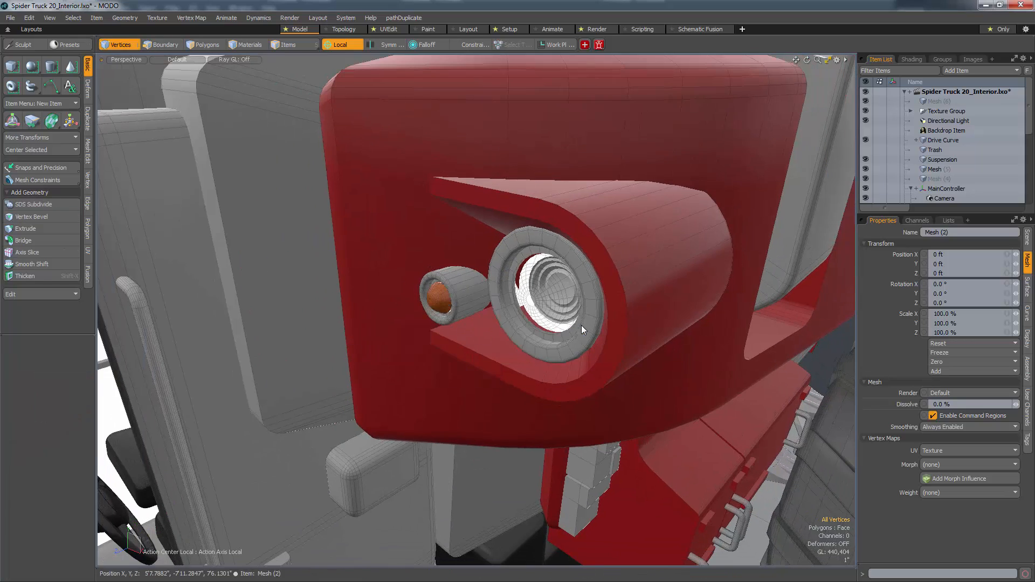
right_click_drag(581, 325, 521, 334, "alt")
key("5")
double_click(596, 294)
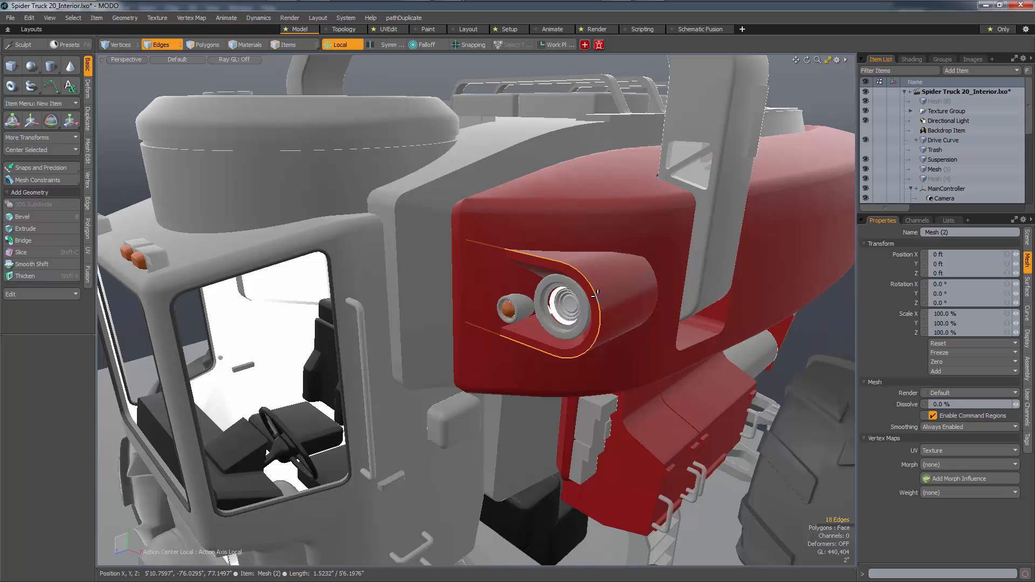
key("b")
left_click_drag(596, 294, 475, 324)
key("q")
key("1")
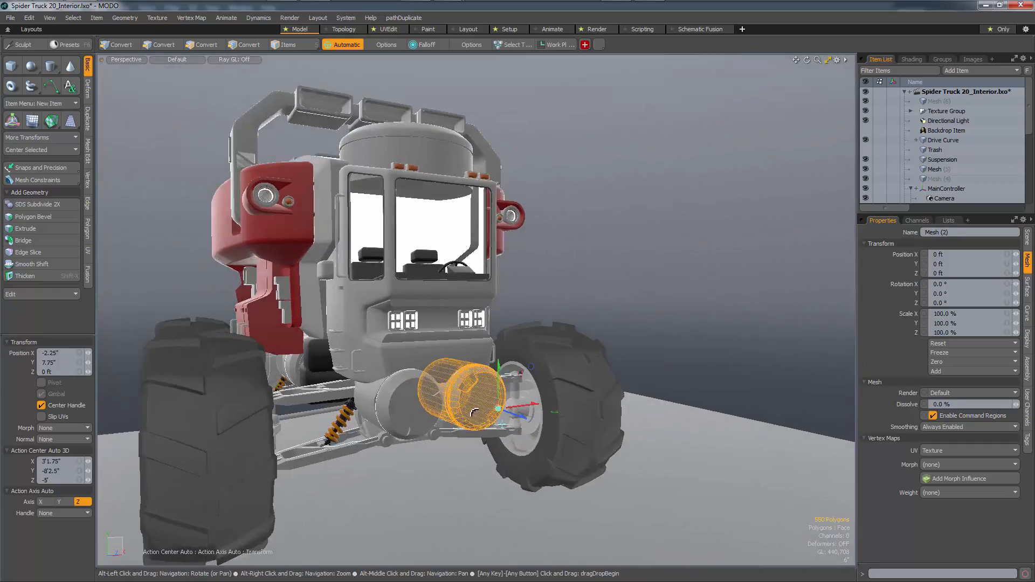
Copy the complete cylindrical pod at the front of the truck into the Body mesh and select it there
left_click_drag(475, 413, 432, 416, "alt")
scroll(475, 418, "up", 4)
left_click_drag(502, 432, 546, 522, "alt")
key("q")
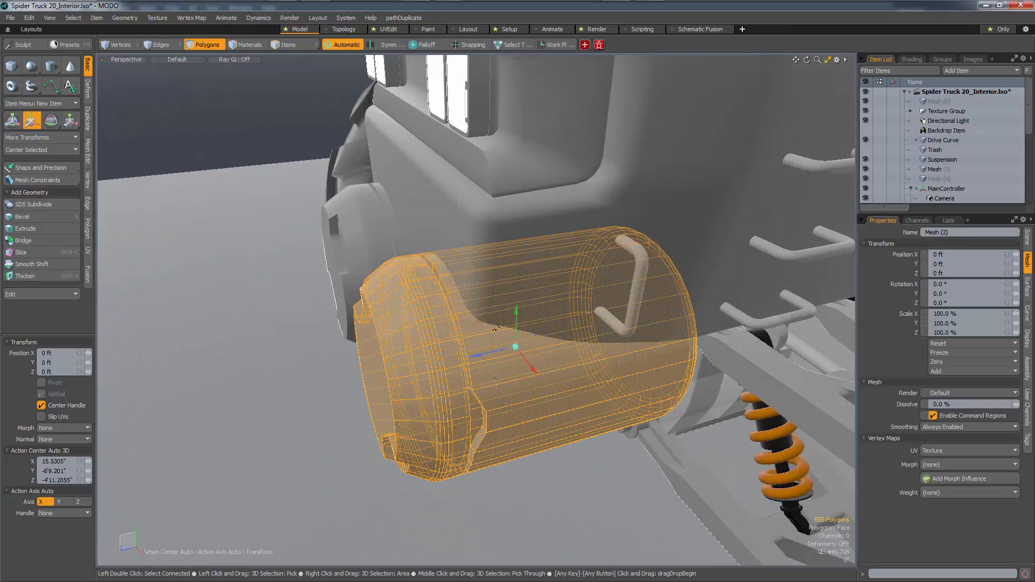
key("5")
key("3")
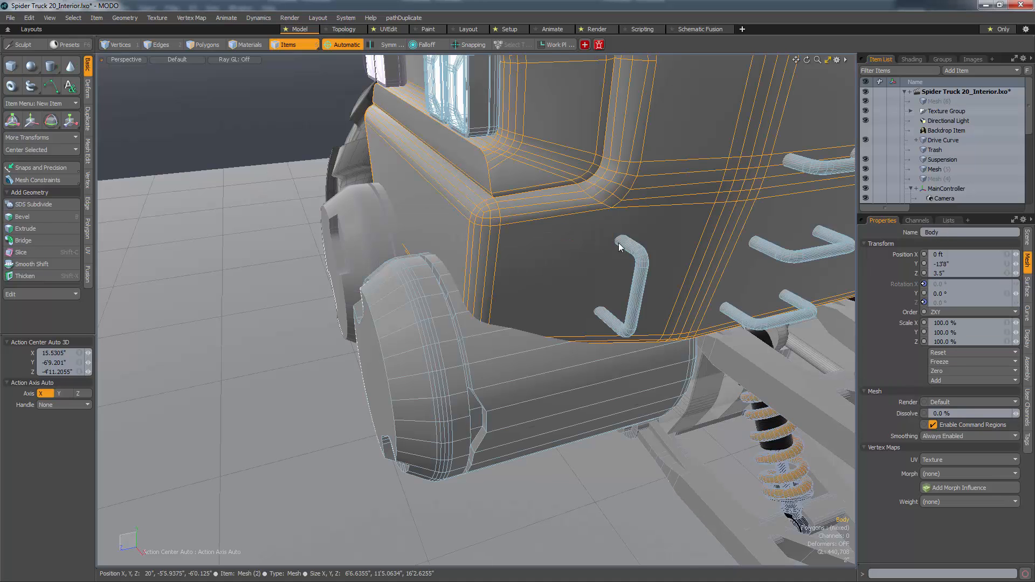
left_click(518, 245)
double_click(515, 354)
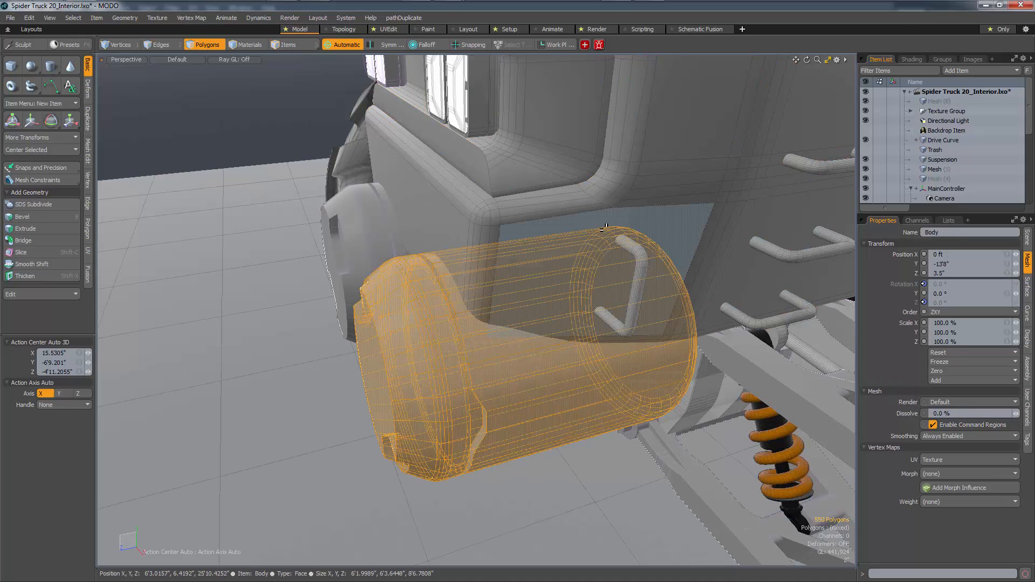
Apply the Scale tool to the pod copy and add its mirrored twin to the selection in the Body mesh
double_click(674, 190)
double_click(461, 369)
left_click_drag(461, 369, 513, 342, "alt")
key("r")
key("space")
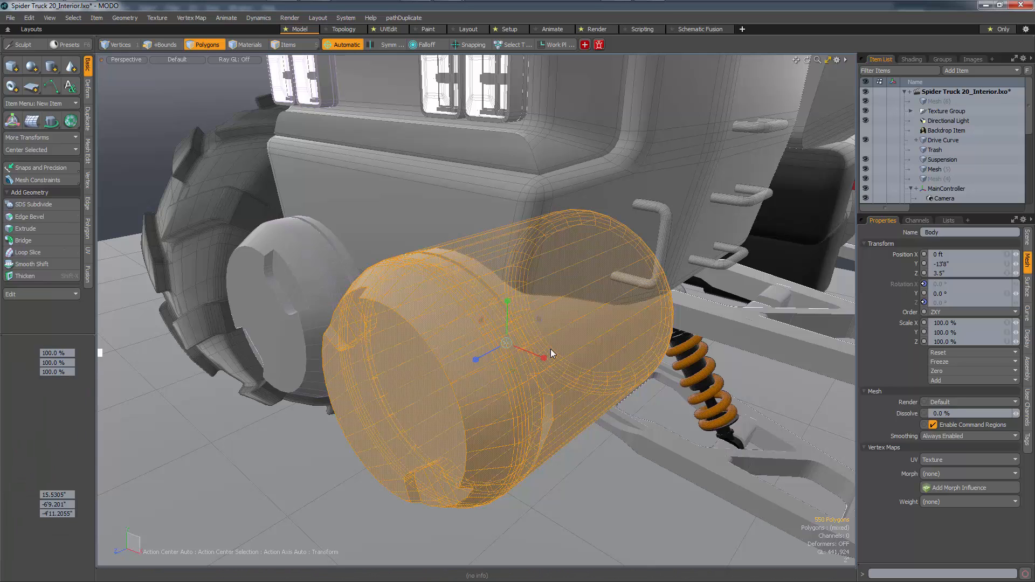
left_click(313, 297, "shift")
double_click(313, 297, "shift")
left_click_drag(530, 341, 556, 330, "alt")
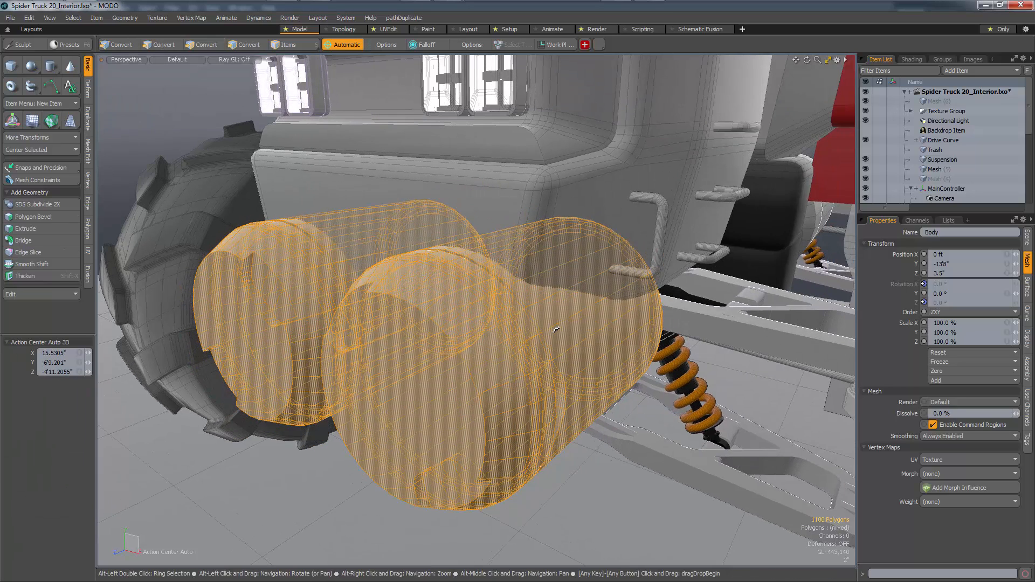
Boolean-subtract both cylindrical pods from the cab body to carve matching pockets into its lower front
key("shift+b")
left_click(878, 418)
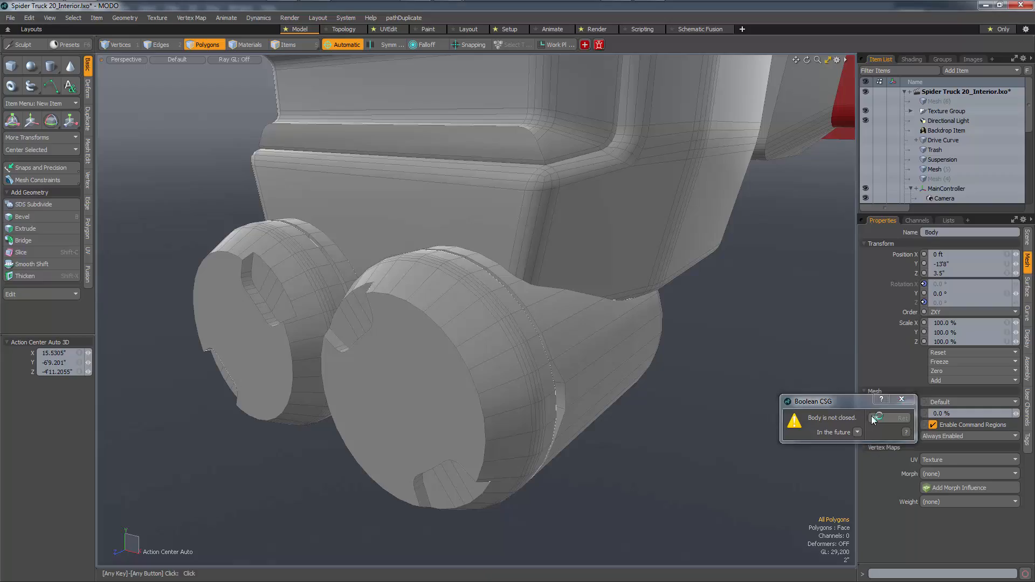
left_click_drag(579, 360, 552, 293, "alt")
Isolate the body shell, enable symmetry and join the stray vertices at the outer corners of the pocket rims
key("2")
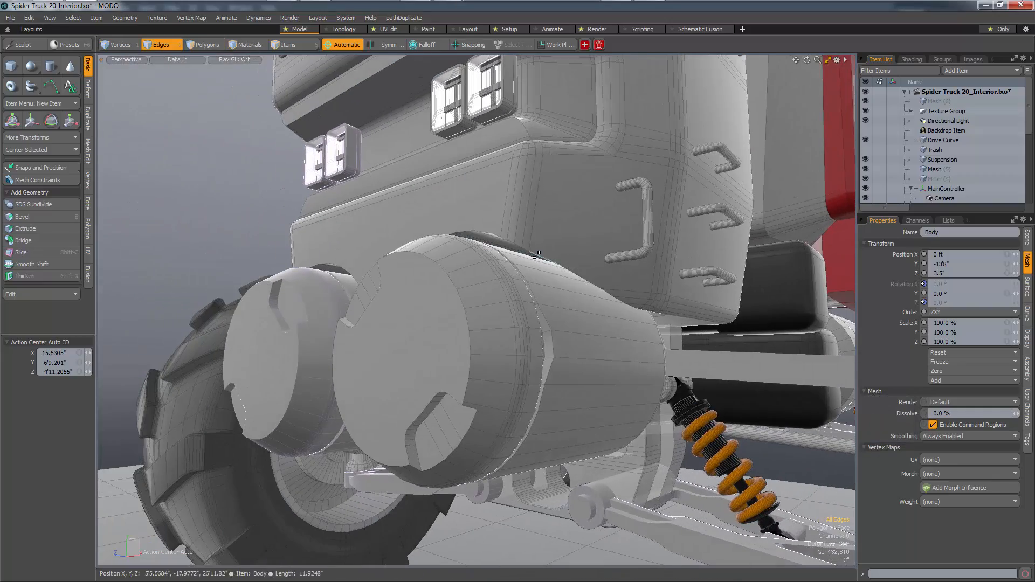
double_click(537, 255)
left_click_drag(537, 255, 552, 262, "alt")
key("3")
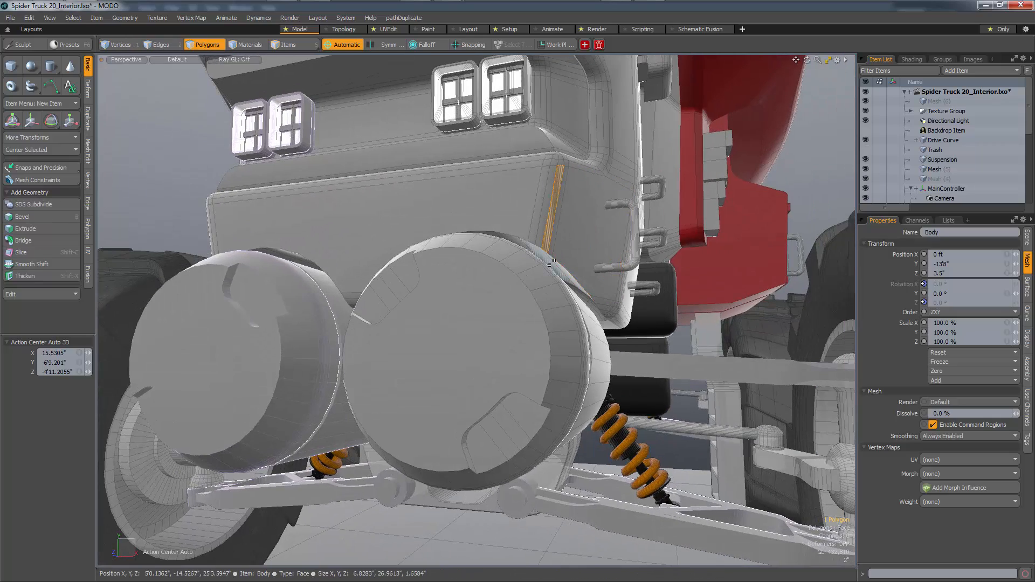
left_click(551, 263)
key("ctrl+3")
left_click(536, 188)
mouse_move(535, 192)
left_mouse_down("alt")
mouse_move(509, 241)
mouse_move(543, 250)
mouse_move(541, 261)
left_mouse_up("alt")
mouse_move(557, 329)
left_mouse_down()
mouse_move(563, 364)
mouse_move(523, 415)
mouse_move(467, 409)
mouse_move(429, 419)
left_mouse_up()
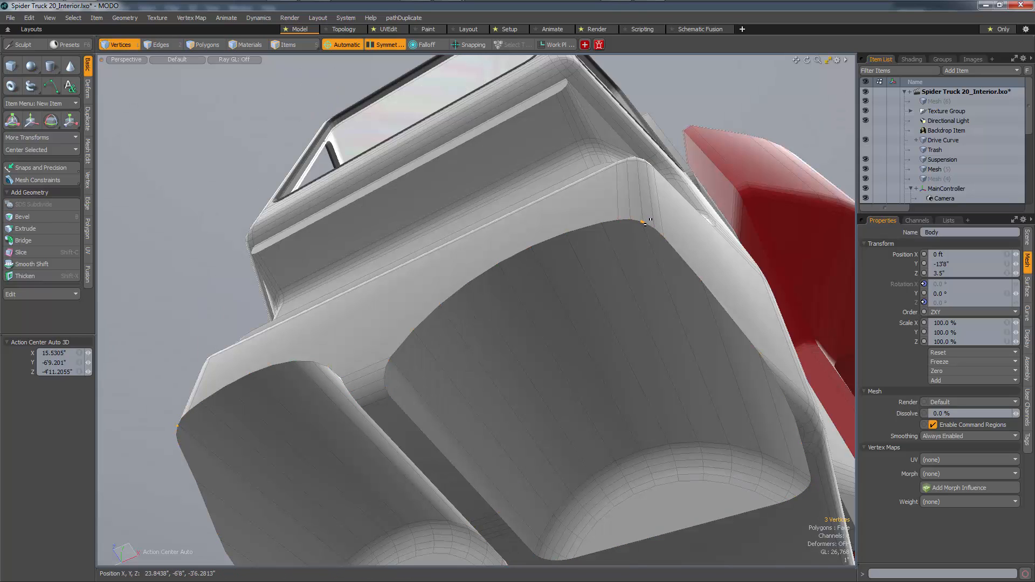
key("j")
Select the complete rim edges of both pockets, leaving out the bridging edges between them, and try to bevel them
key("2")
key("shift")
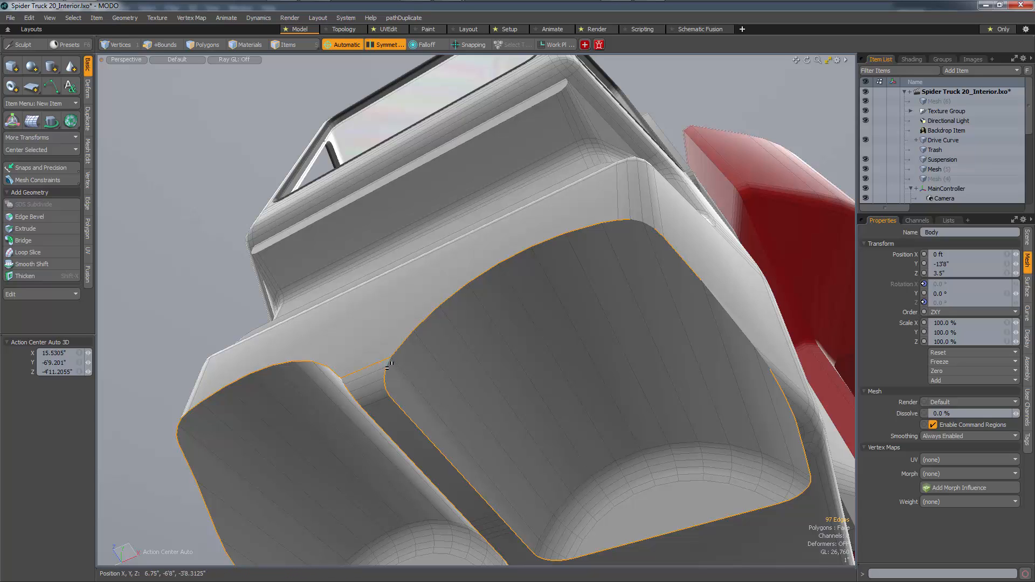
left_click(383, 361, "ctrl")
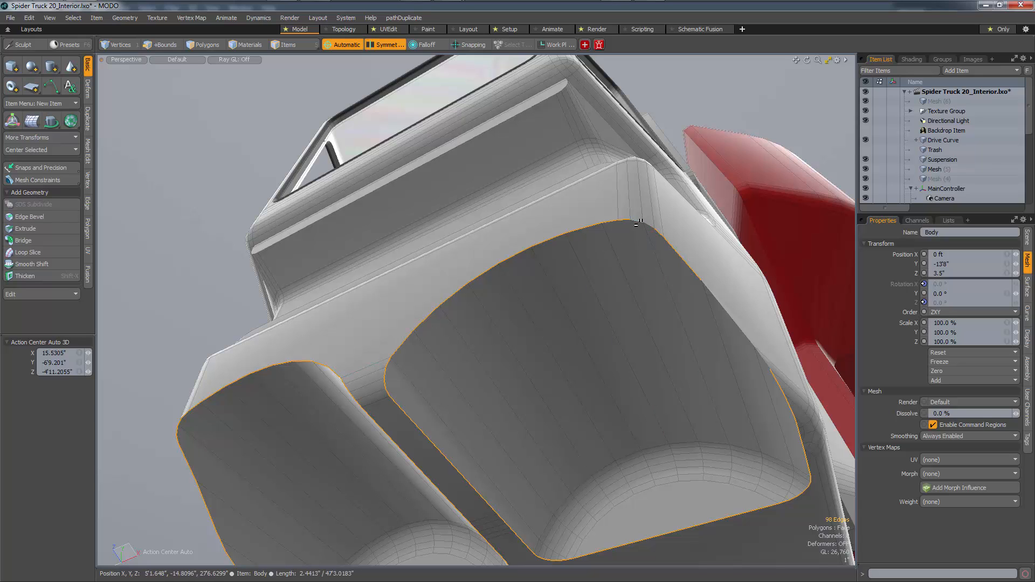
double_click(639, 223, "shift")
key("ctrl+z")
key("2")
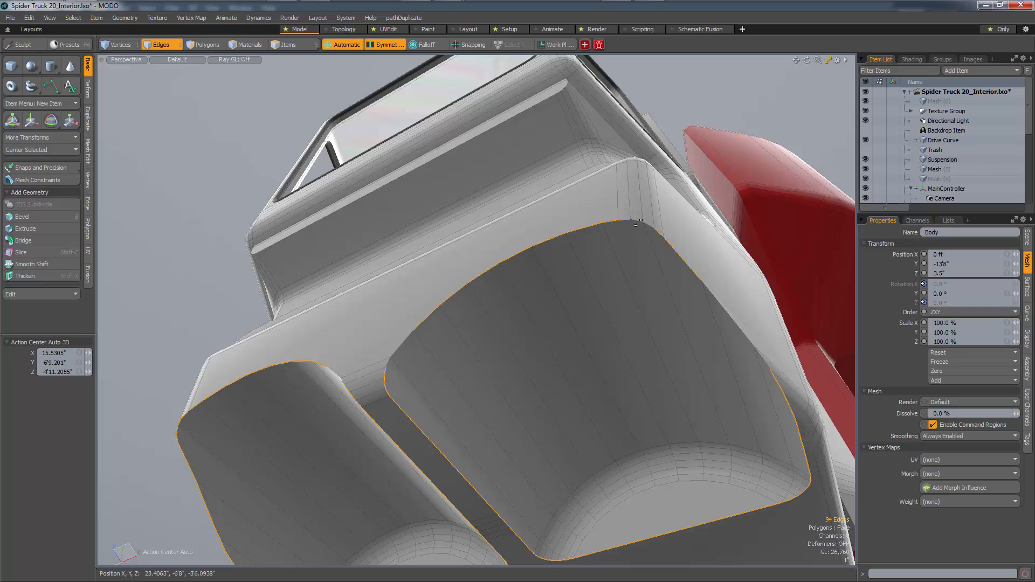
key("shift")
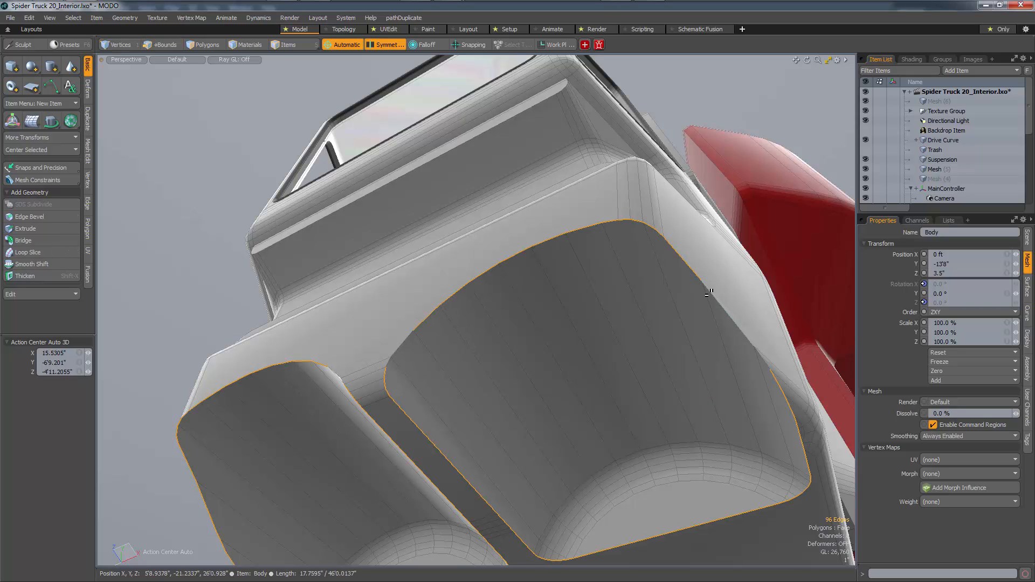
left_click(767, 368, "shift")
left_click_drag(717, 410, 644, 402, "alt")
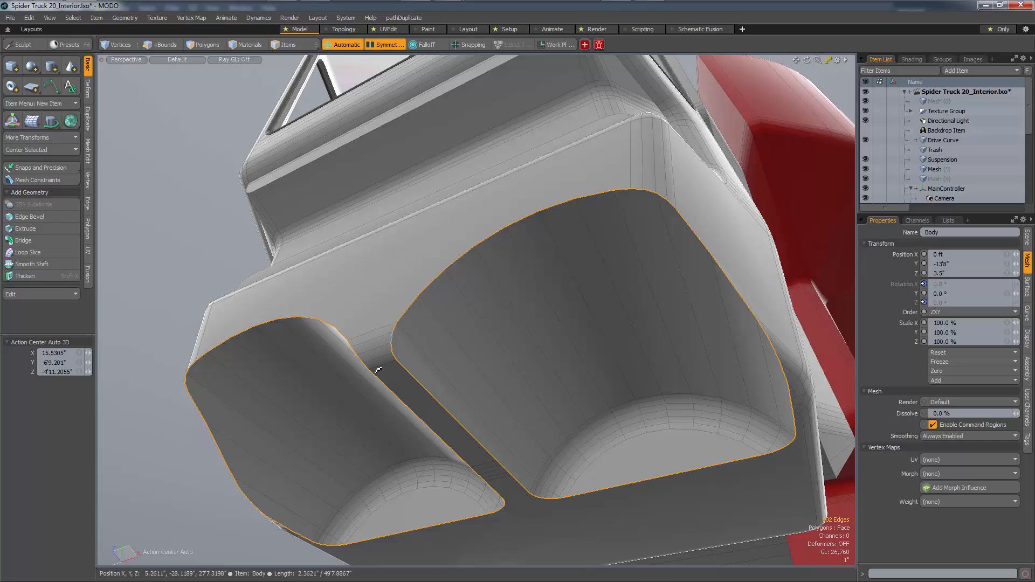
left_click_drag(378, 370, 608, 393, "alt")
key("b")
key("ctrl+z")
Clean up the body's side beside the pocket rims by deleting surplus short edges and merging the crowded vertices
key("1")
key("2")
left_click(571, 394)
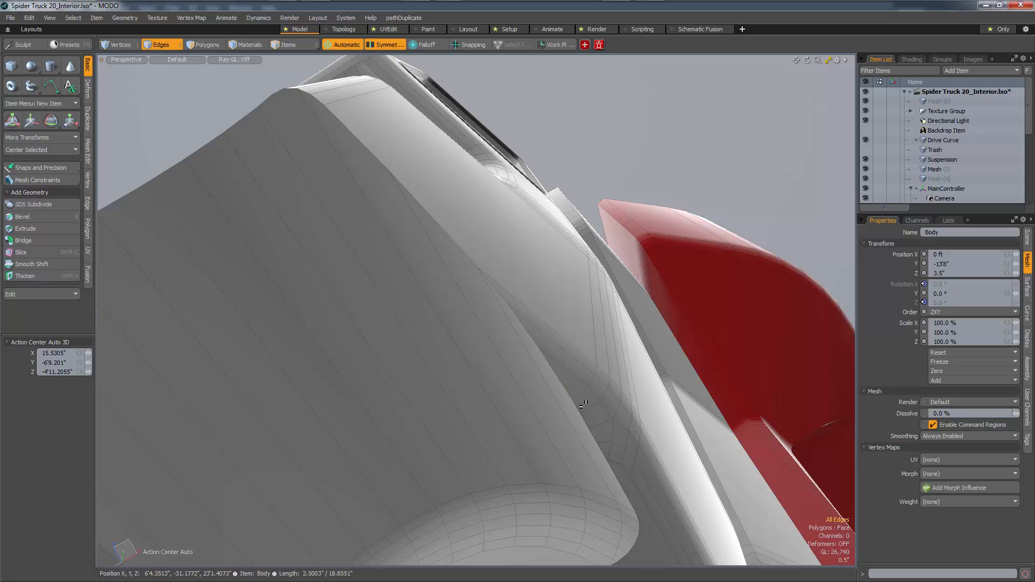
key("BackSpace")
double_click(610, 433)
key("BackSpace")
double_click(614, 460)
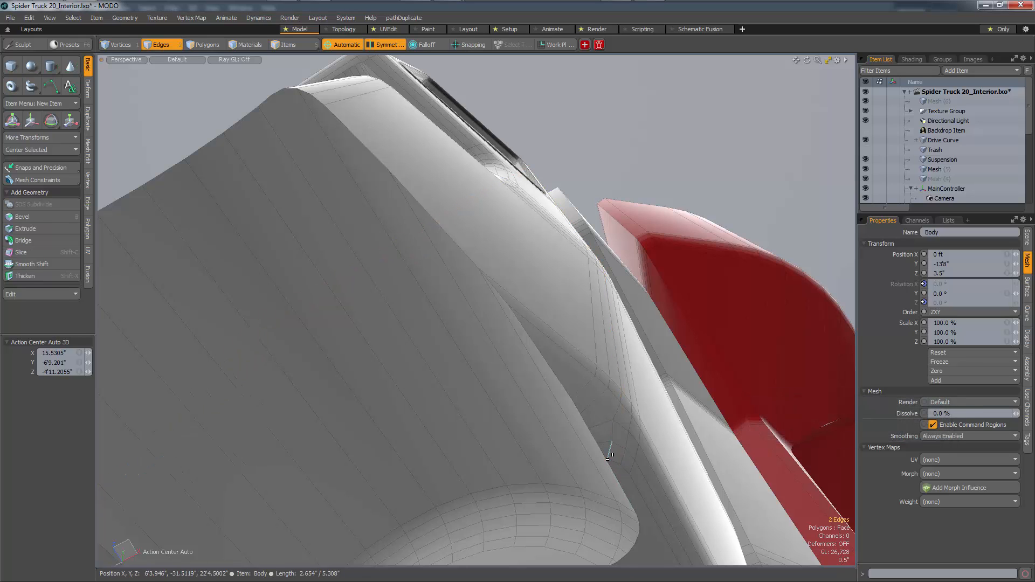
key("1")
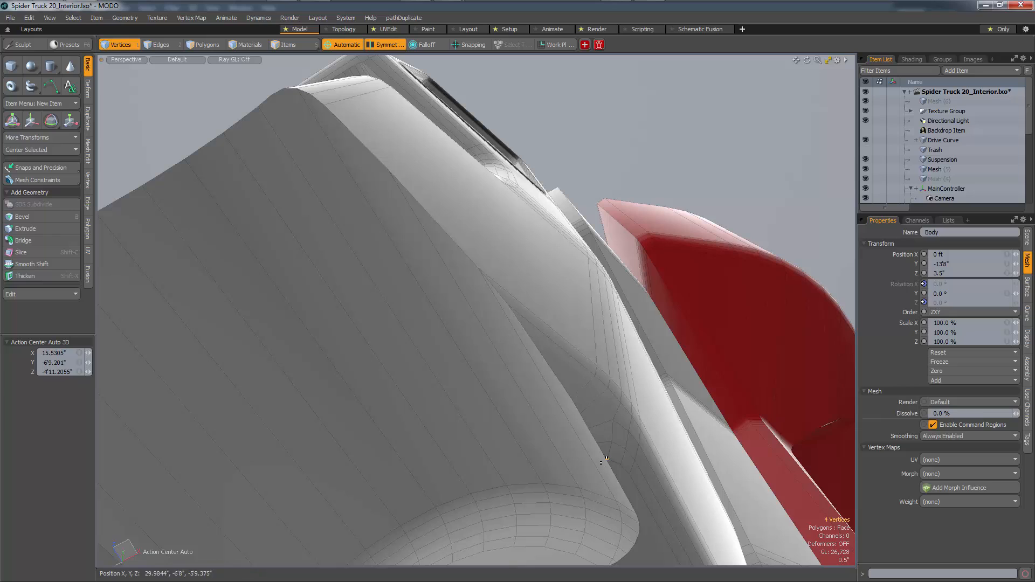
key("2")
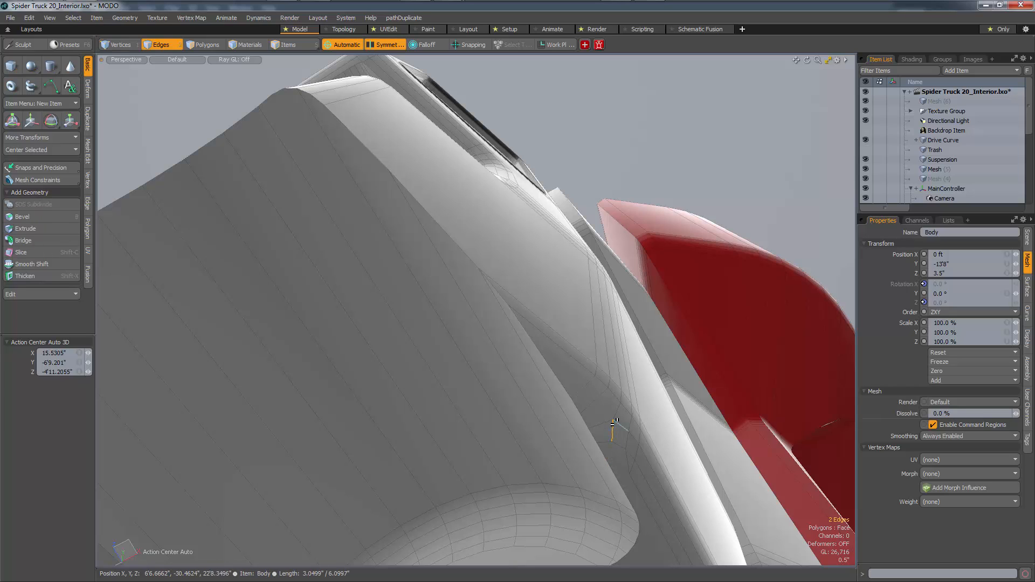
left_click_drag(618, 443, 536, 451, "alt")
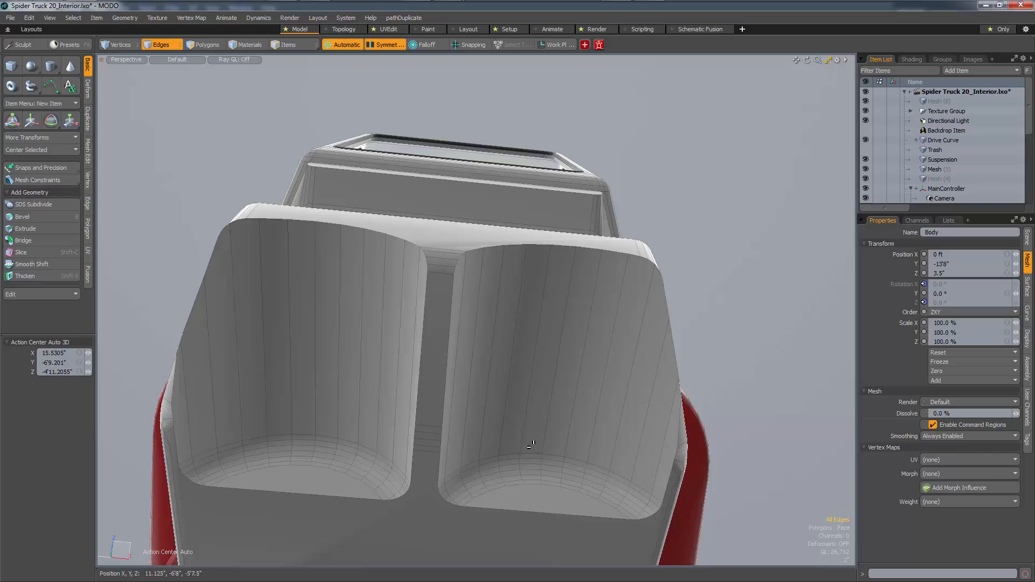
Select all interior polygons of both pockets and convert the selection to its boundary edges
key("3")
left_click_drag(597, 437, 596, 400, "alt")
scroll(481, 483, "down", 3)
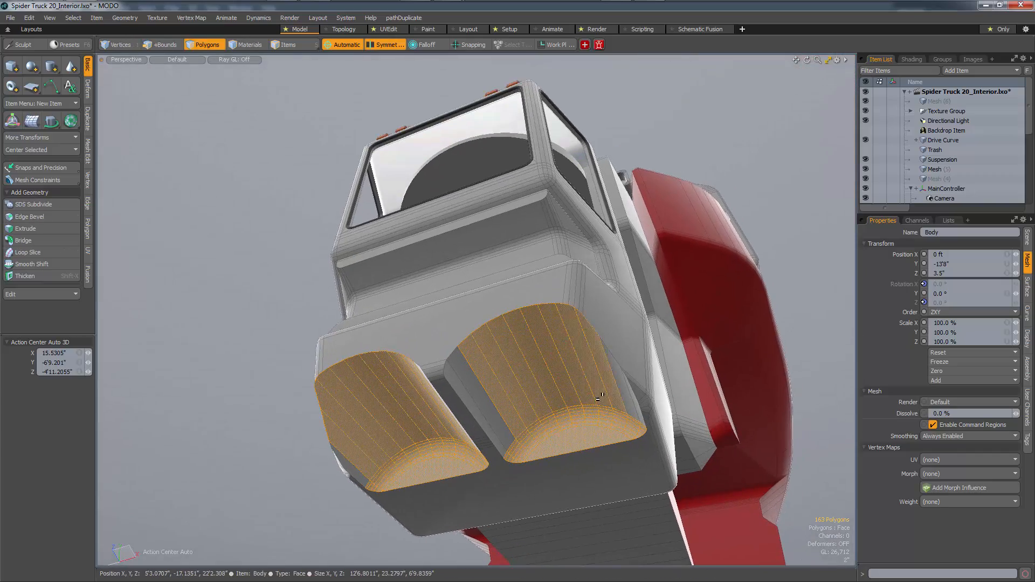
left_click(497, 428, "shift")
left_click(493, 432, "shift")
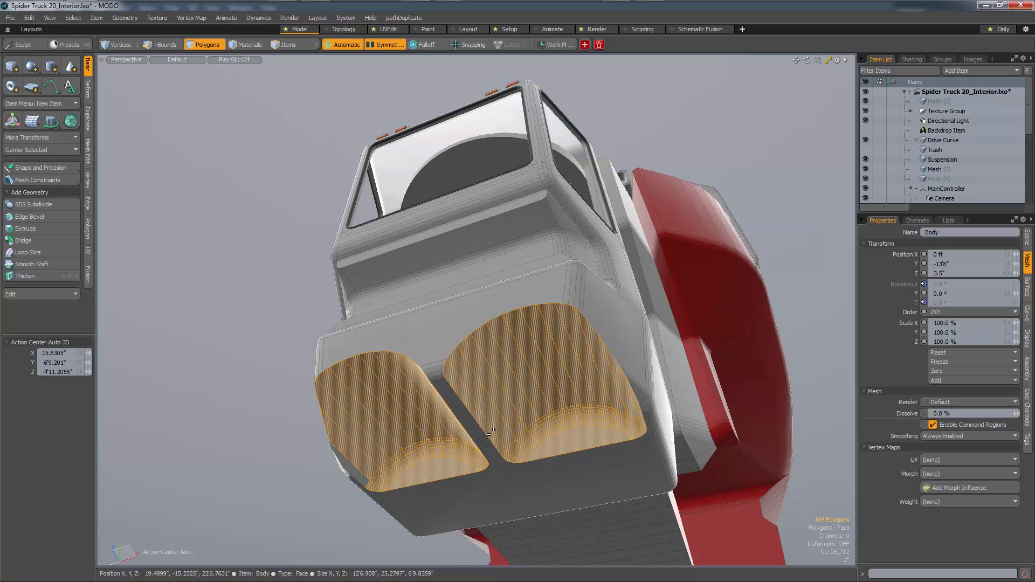
left_click_drag(370, 462, 505, 458, "alt")
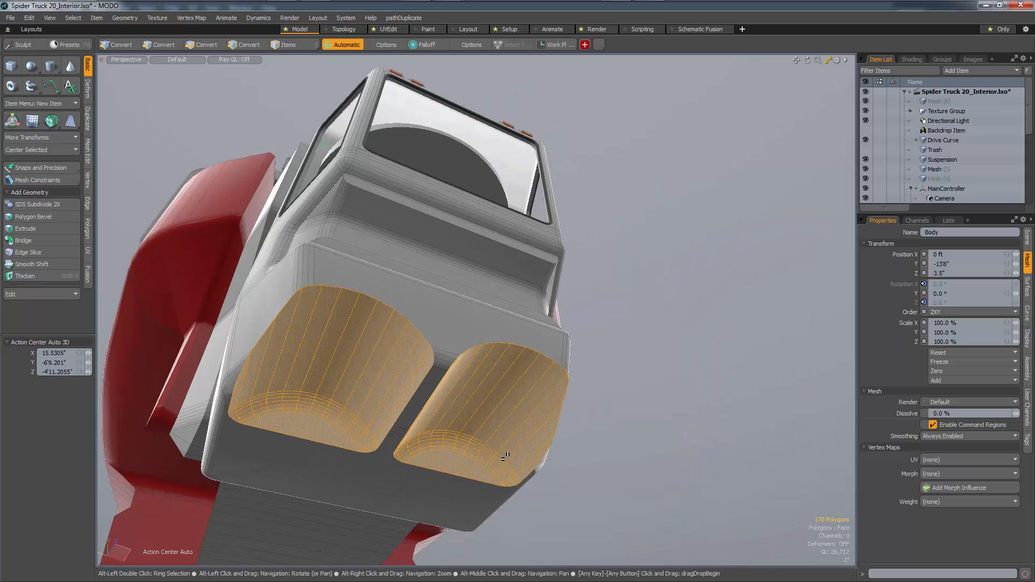
key("ctrl+2")
mouse_move(732, 387)
left_mouse_down("alt")
mouse_move(704, 402)
mouse_move(646, 396)
mouse_move(663, 397)
left_mouse_up("alt")
Try an inset bevel of 1.1094 inches with round level 2 on both pocket rims, inspect the outer corners and undo it
key("b")
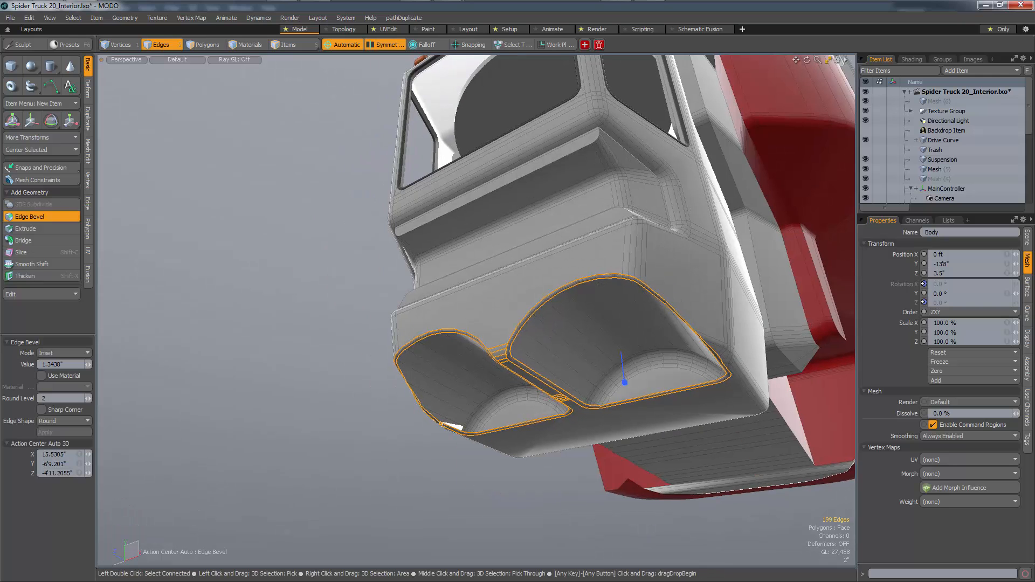
scroll(800, 354, "up", 5)
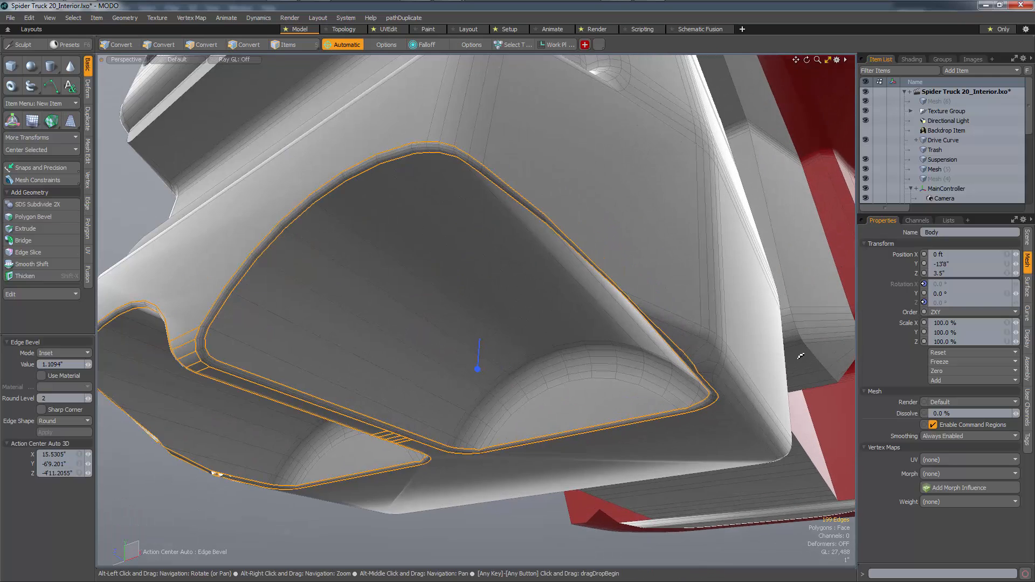
left_click_drag(800, 353, 288, 410, "alt")
scroll(292, 425, "up", 5)
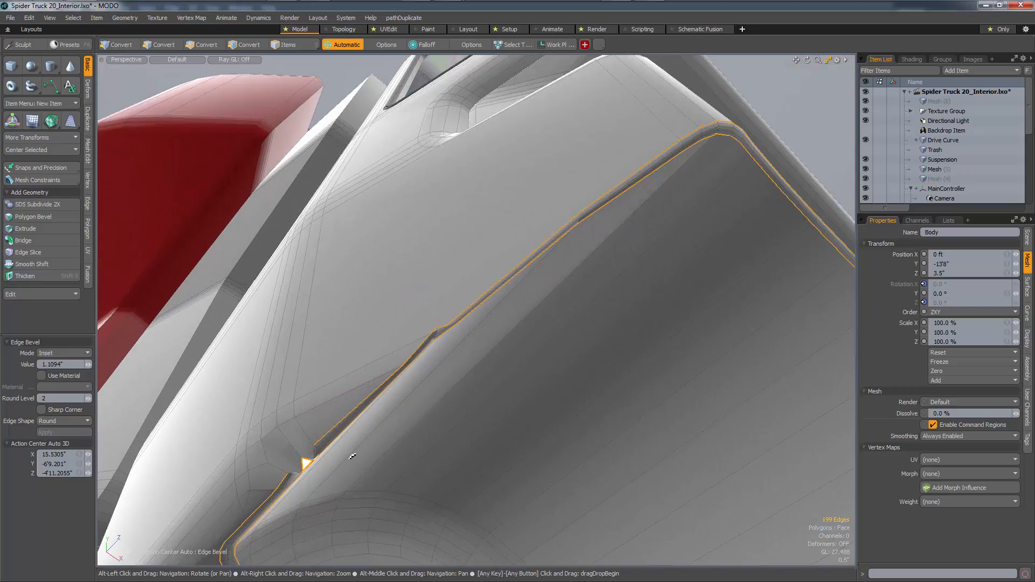
left_click_drag(351, 455, 472, 329, "alt")
key("ctrl+z")
Join the closely spaced vertices on the outer side of the pocket rims
key("alt+1")
left_click(392, 337)
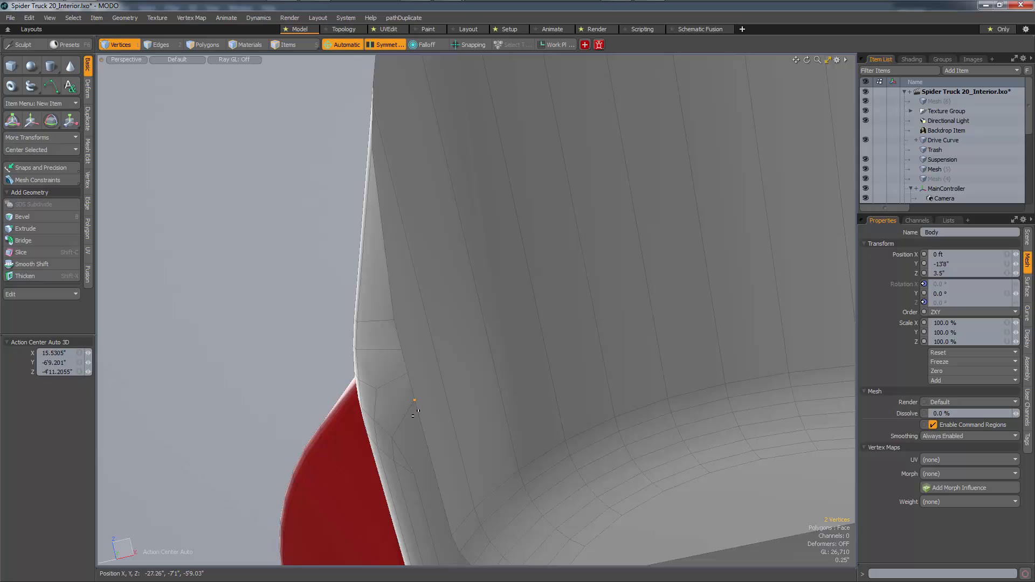
left_click_drag(461, 398, 277, 395, "alt")
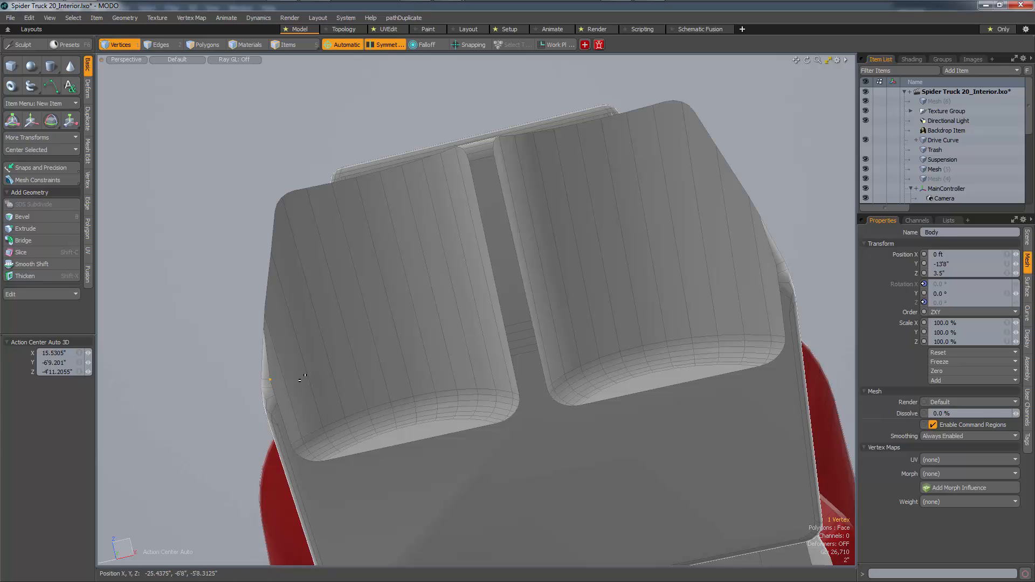
Complete the edge selection around both pocket rims and bevel it with a 1 inch inset and round level 2
key("2")
key("shift")
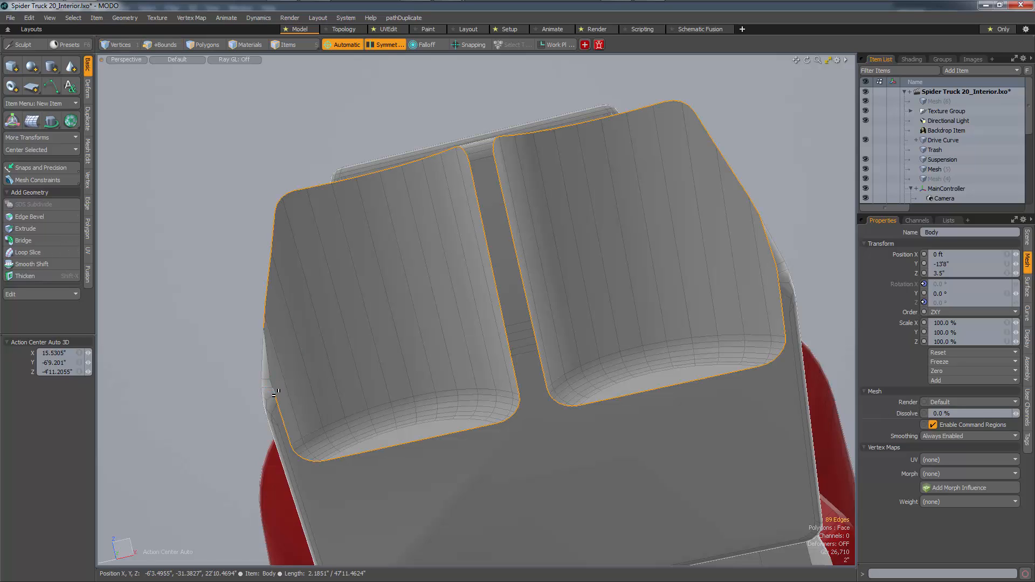
key("b")
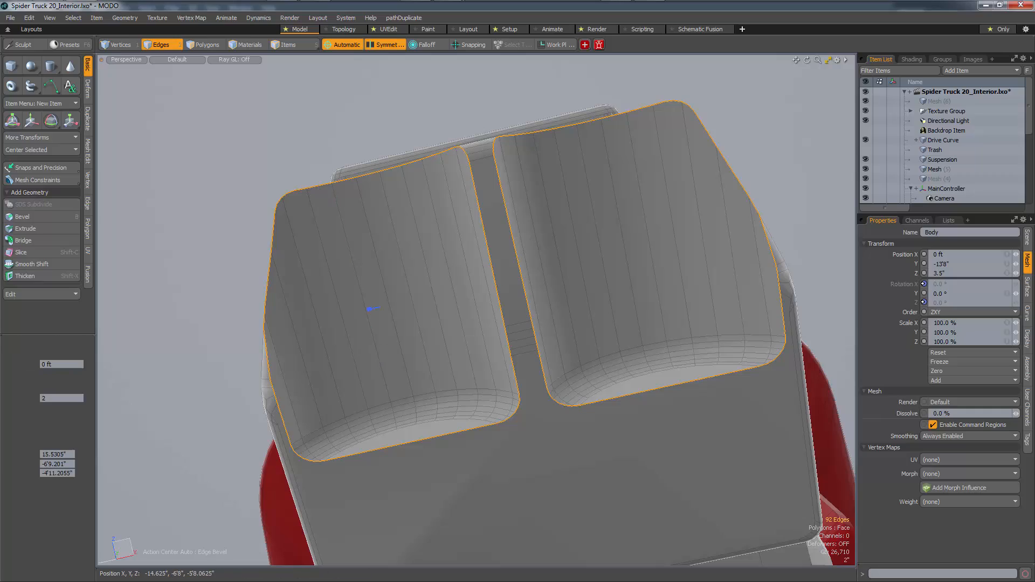
left_click(372, 309)
left_click_drag(378, 348, 467, 412, "alt")
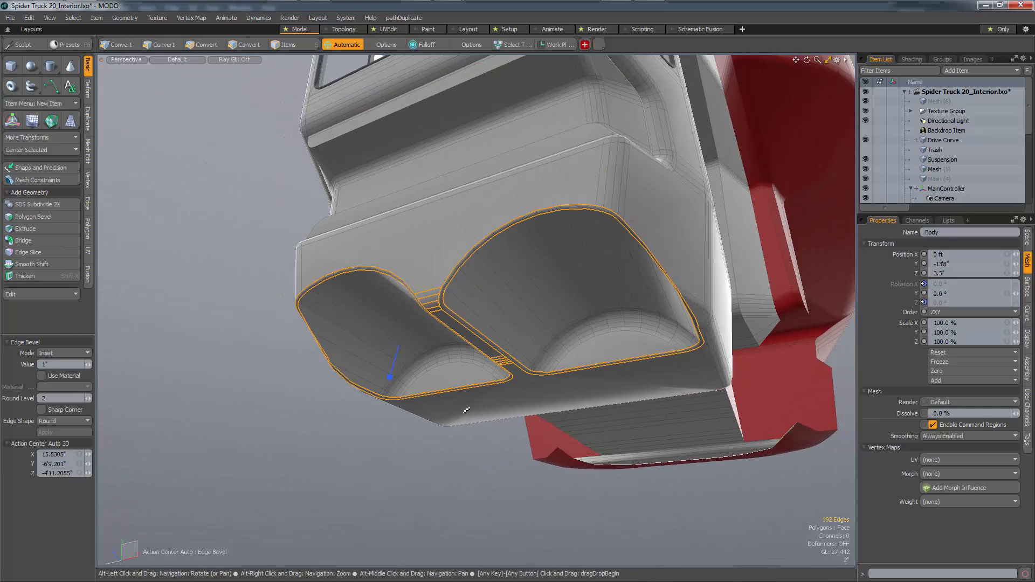
key("1")
double_click(506, 390, "alt")
key("Return")
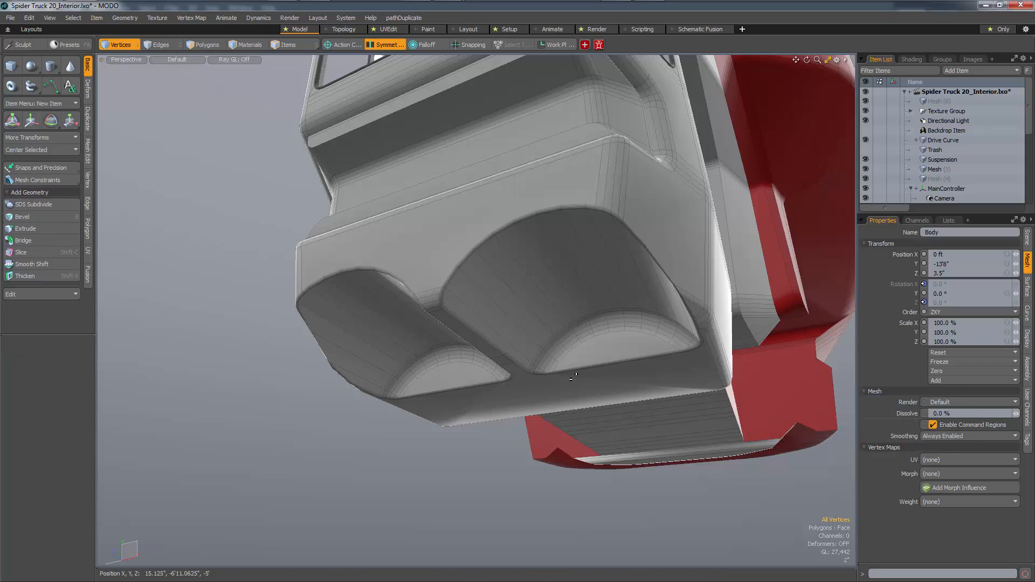
Show all hidden truck geometry again and turn off the wireframe overlay to view the whole model shaded
key("ctrl+3")
left_click(543, 281)
left_click_drag(545, 283, 491, 372, "alt")
scroll(612, 346, "down", 4, "alt")
scroll(611, 345, "down", 4, "alt")
scroll(532, 375, "down", 2, "alt")
scroll(520, 372, "up", 1, "alt")
key("ctrl+3")
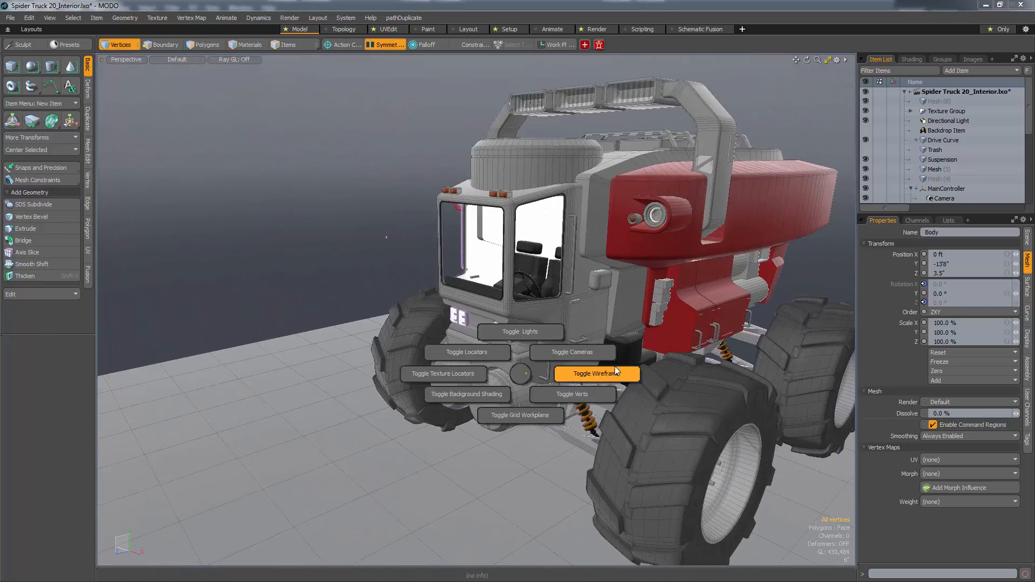
left_click(615, 372)
scroll(616, 372, "up", 2, "alt")
left_click_drag(616, 372, 554, 327, "alt")
scroll(580, 345, "down", 2, "alt")
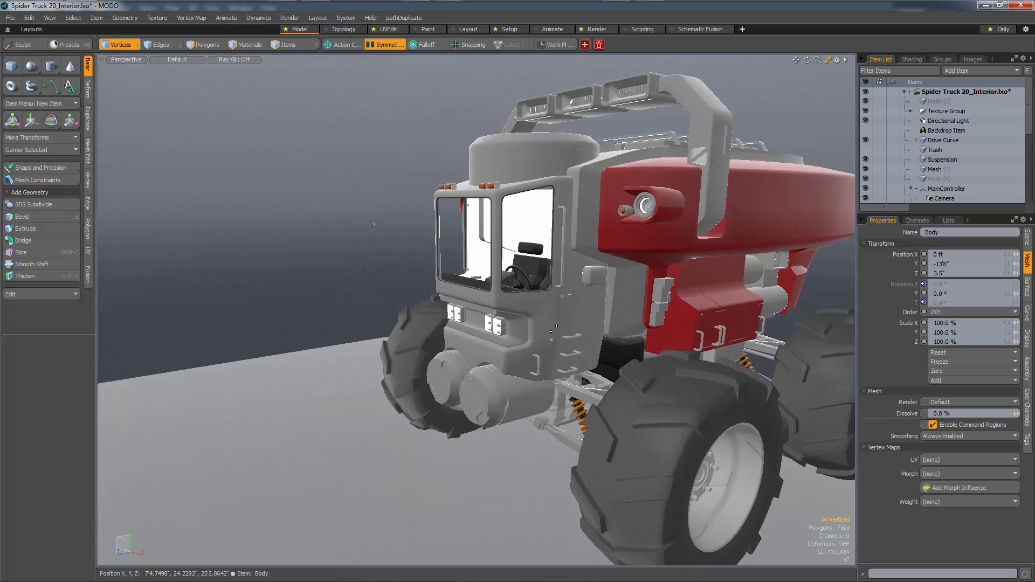
Pick the cab's Structure material, show its settings in the shader tree and save the scene
left_click(554, 326)
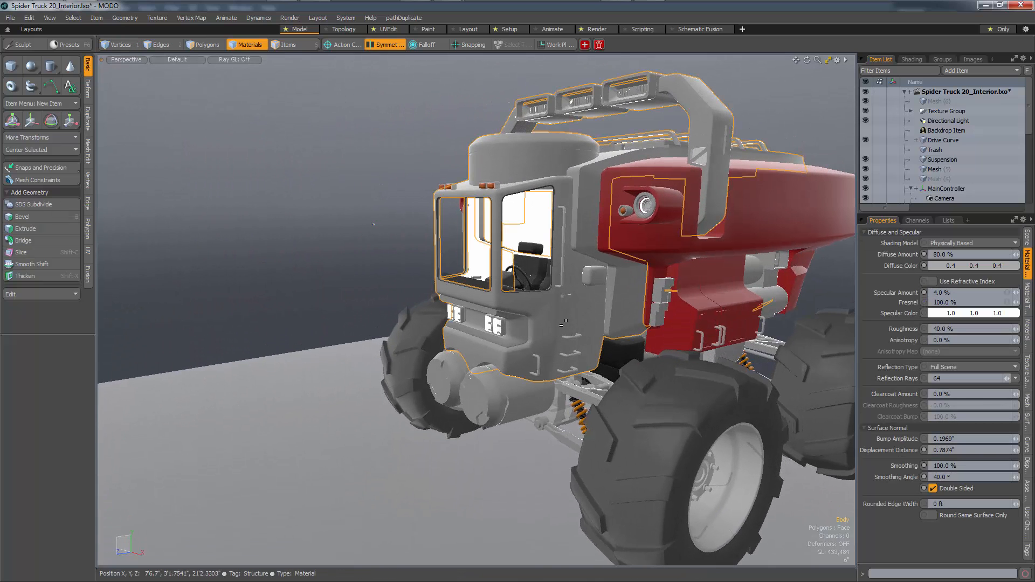
key("5")
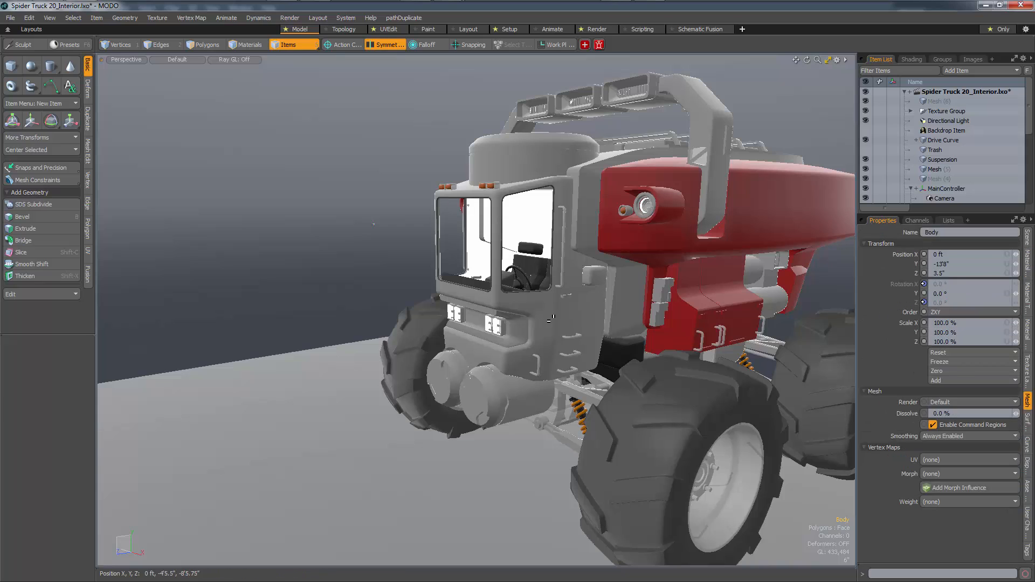
key("4")
left_click(912, 59)
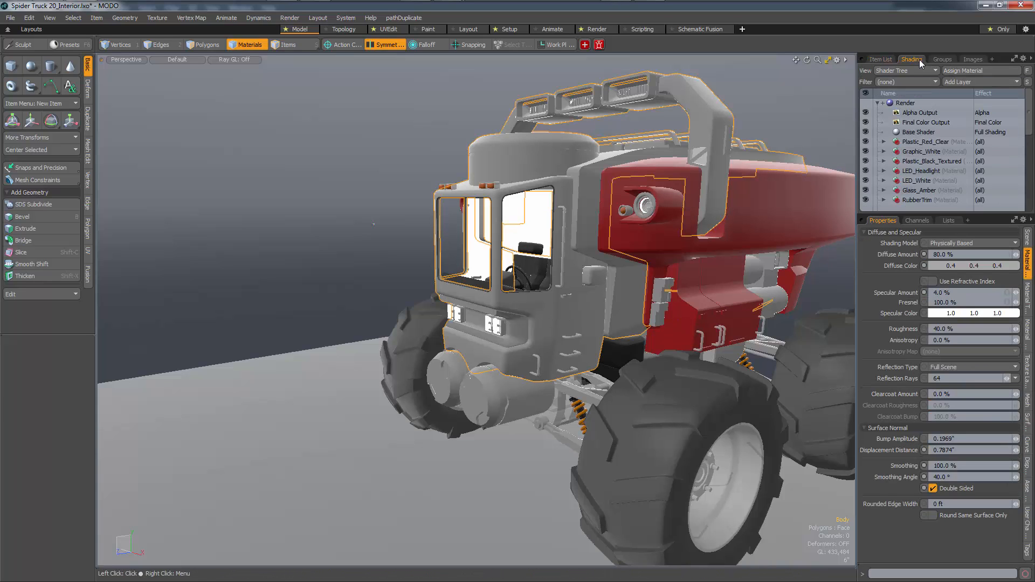
left_click(563, 163)
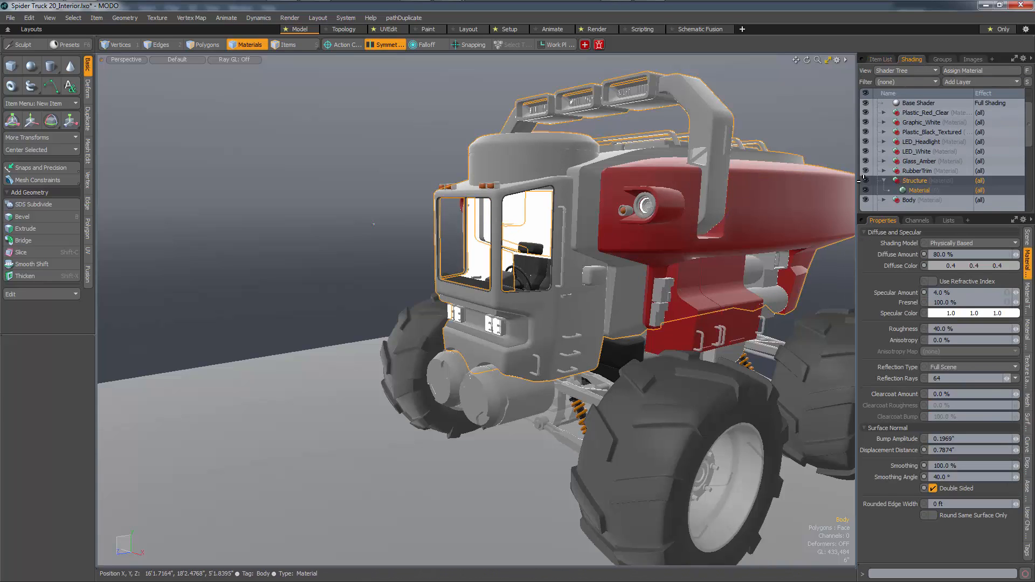
left_click(912, 191)
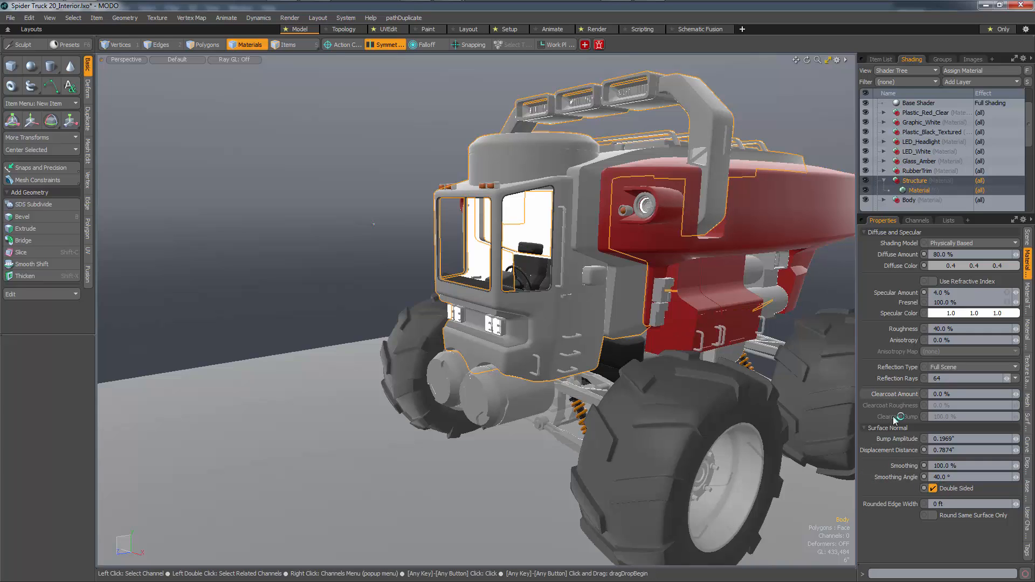
key("ctrl+s")
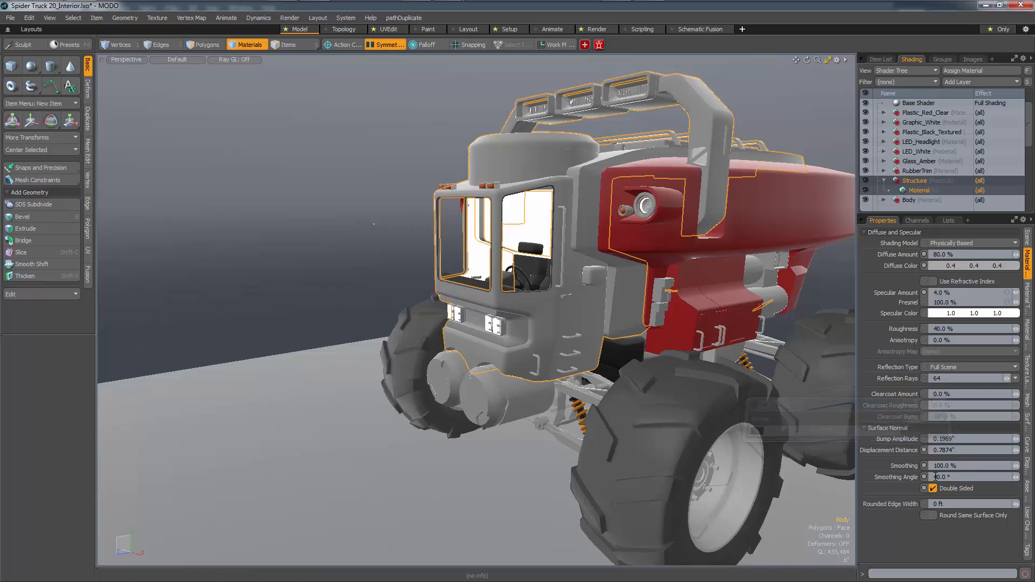
Set the Structure material's smoothing angle to 0° and inspect the shading on the cab front
scroll(560, 320, "up", 5)
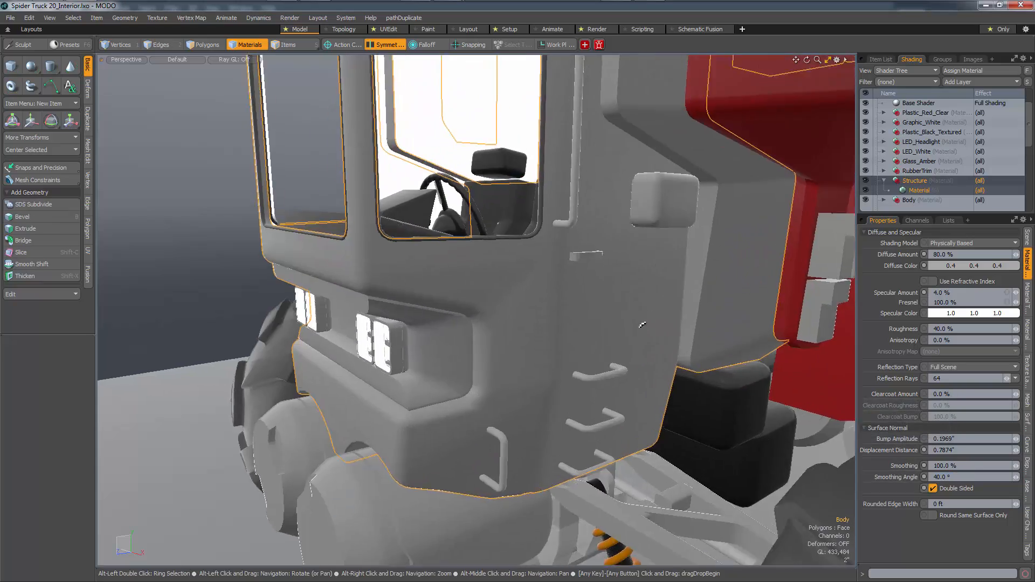
left_click_drag(561, 320, 478, 421, "alt")
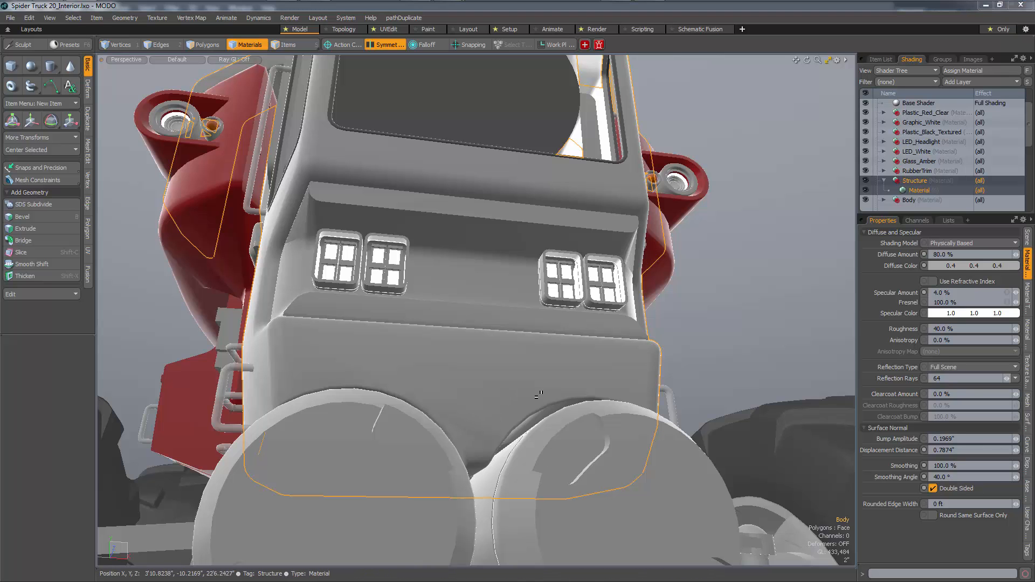
left_click_drag(587, 397, 462, 419, "alt")
left_click_drag(572, 416, 431, 410, "alt")
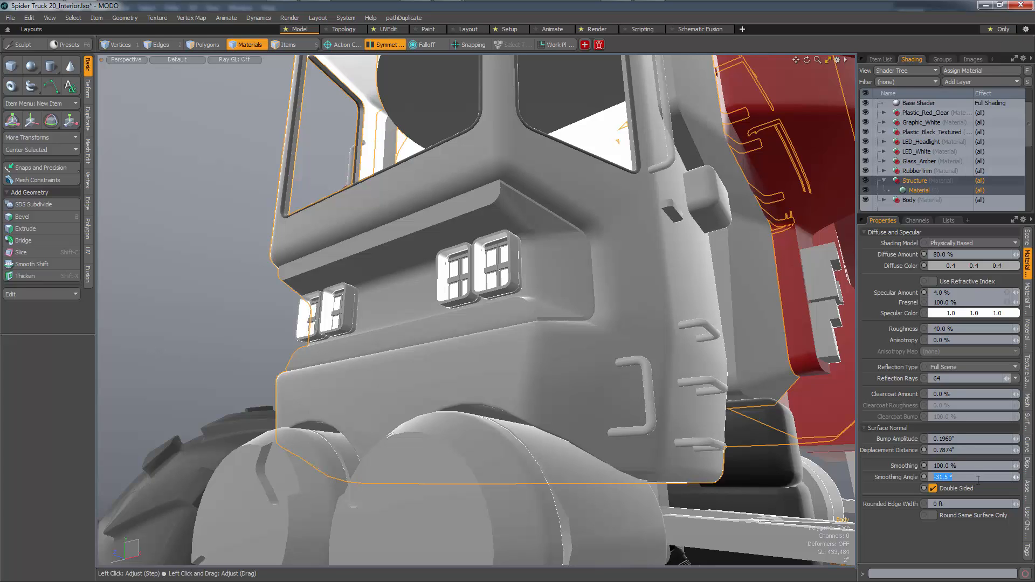
type("0")
key("Return")
left_click_drag(579, 323, 547, 352, "alt")
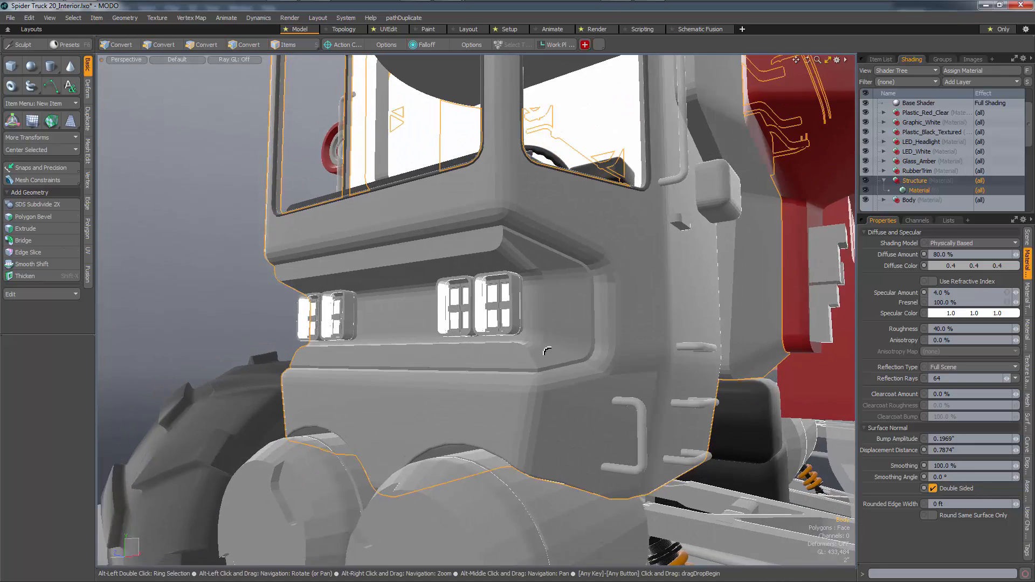
scroll(547, 351, "down", 3)
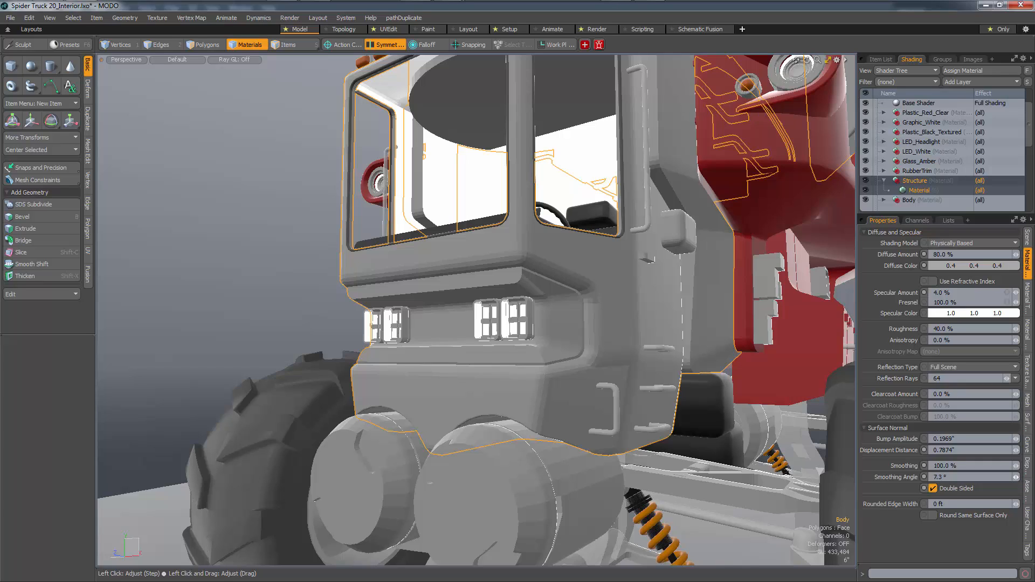
Adjust the Structure material's smoothing angle to about 33.6° while checking the cab's bevelled corners
left_click_drag(1016, 477, 1021, 482)
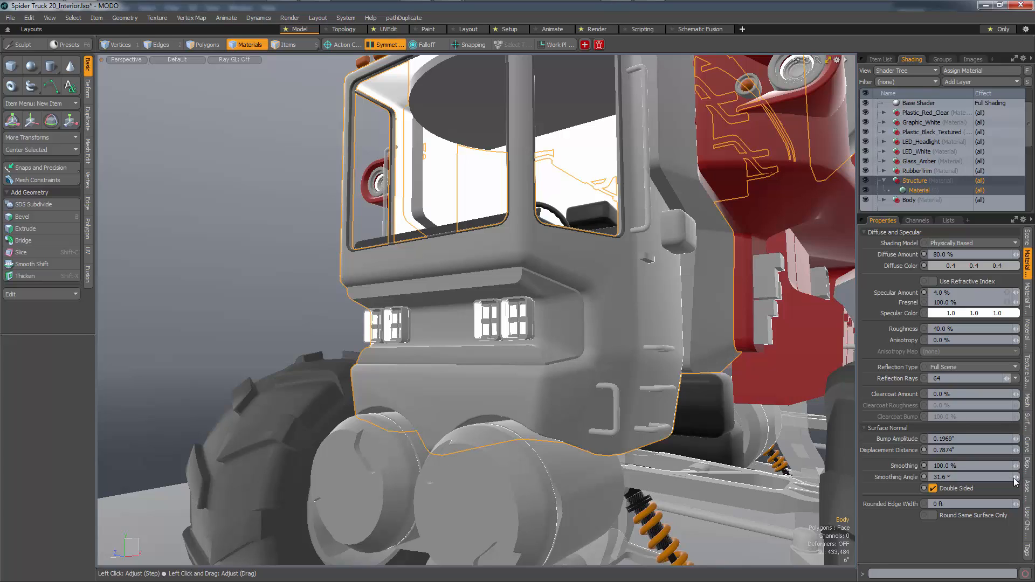
left_click_drag(1016, 482, 1016, 486)
left_click_drag(599, 364, 696, 372, "alt")
scroll(558, 420, "up", 4, "alt")
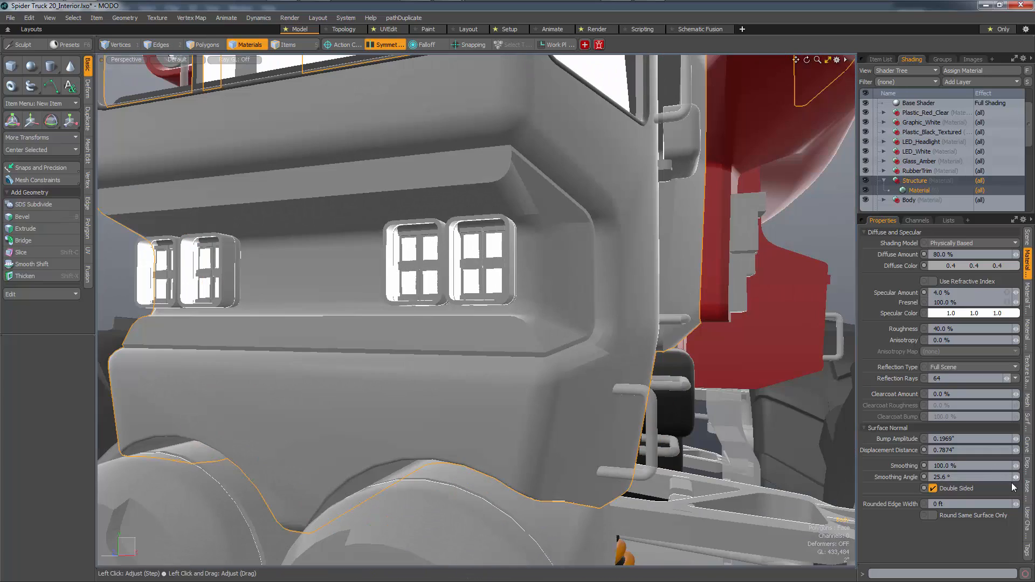
left_click_drag(965, 477, 981, 477)
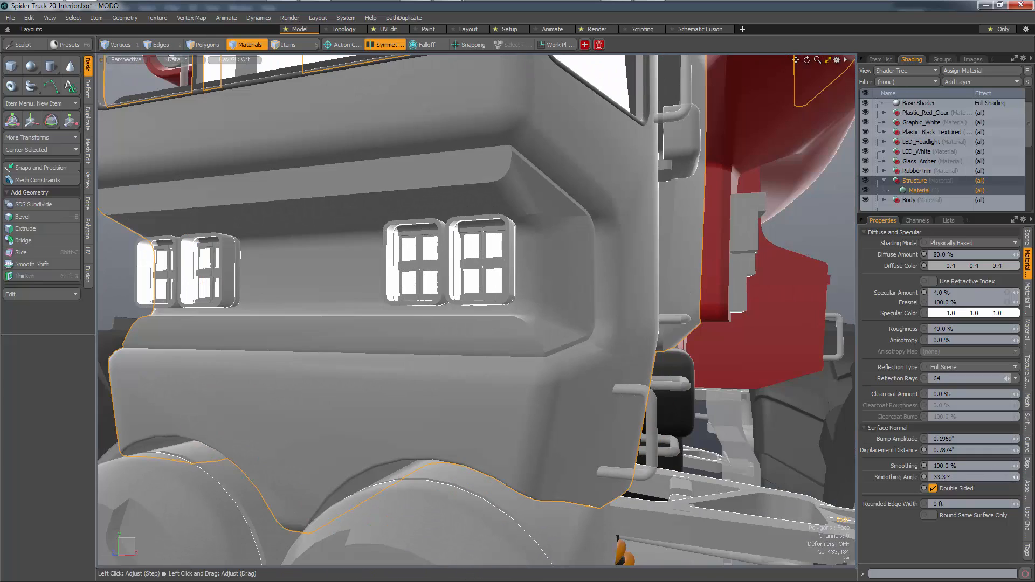
Select all polygons of the recess around the headlights, including its rim loop, and assign them the Chrome material
key("3")
left_click(572, 273)
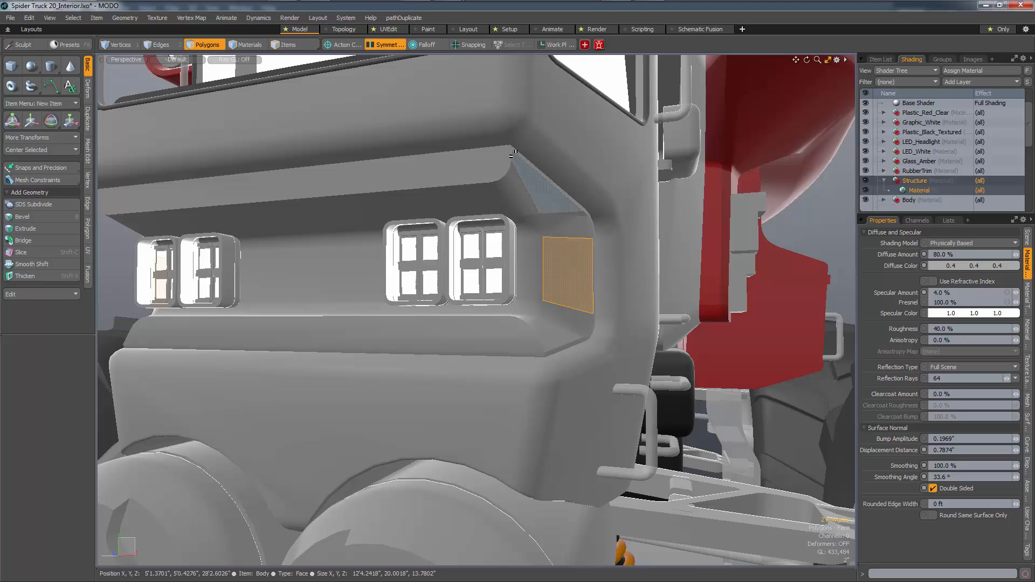
left_click_drag(515, 151, 508, 149)
key("l")
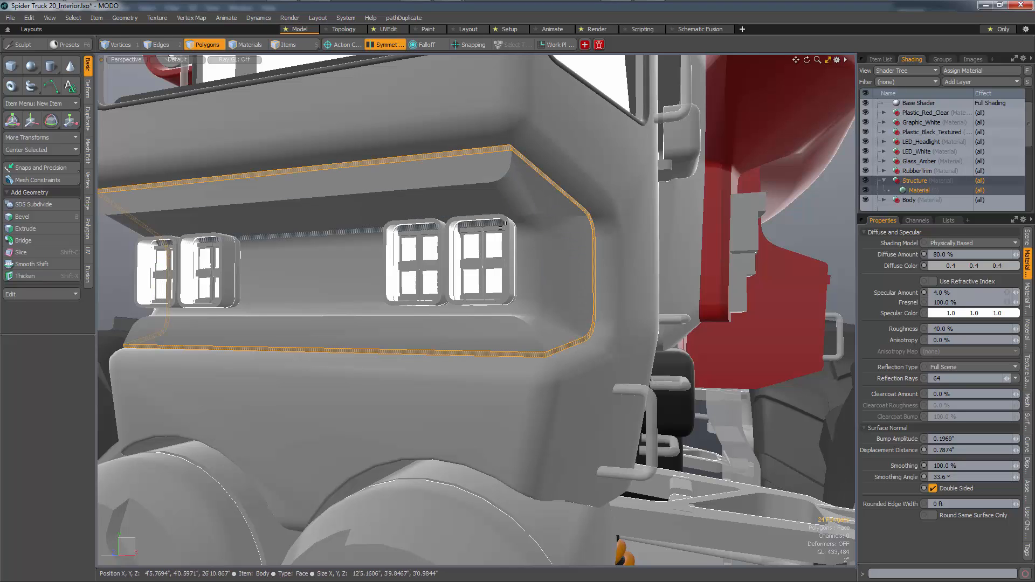
double_click(551, 245, "shift")
key("m")
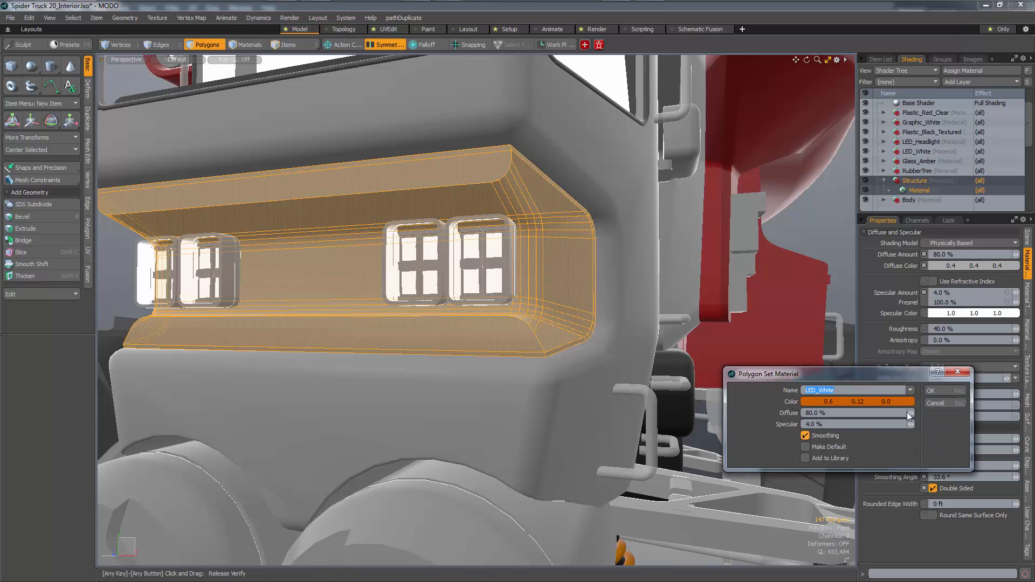
left_click(911, 390)
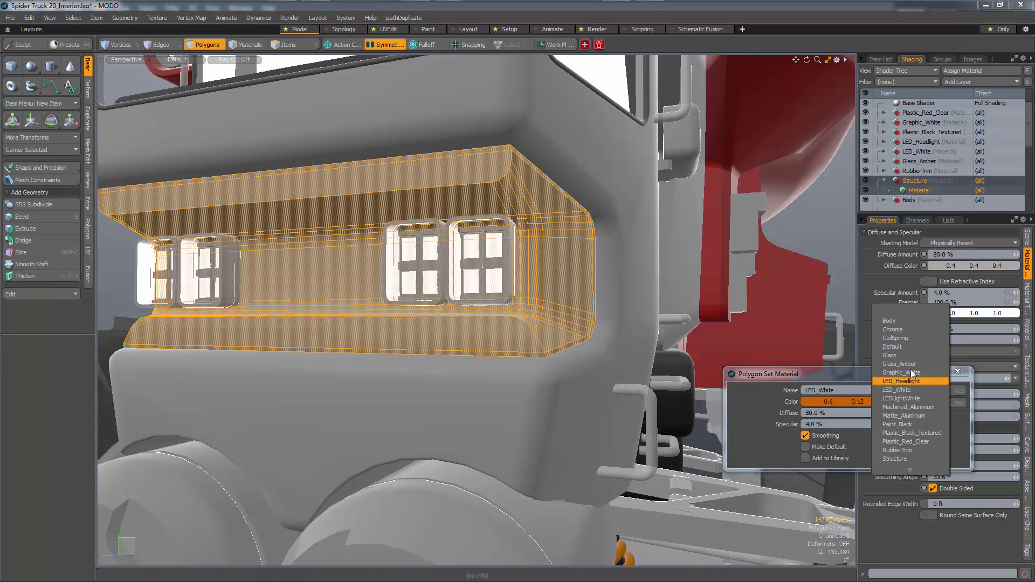
left_click(910, 328)
key("Return")
Clear the recess selection, check the cab from the side and front, and save the scene
key("1")
right_click_drag(667, 394, 526, 434, "alt")
middle_click_drag(604, 390, 538, 436, "alt")
left_click_drag(590, 411, 546, 401, "alt")
right_click_drag(545, 401, 480, 406, "alt")
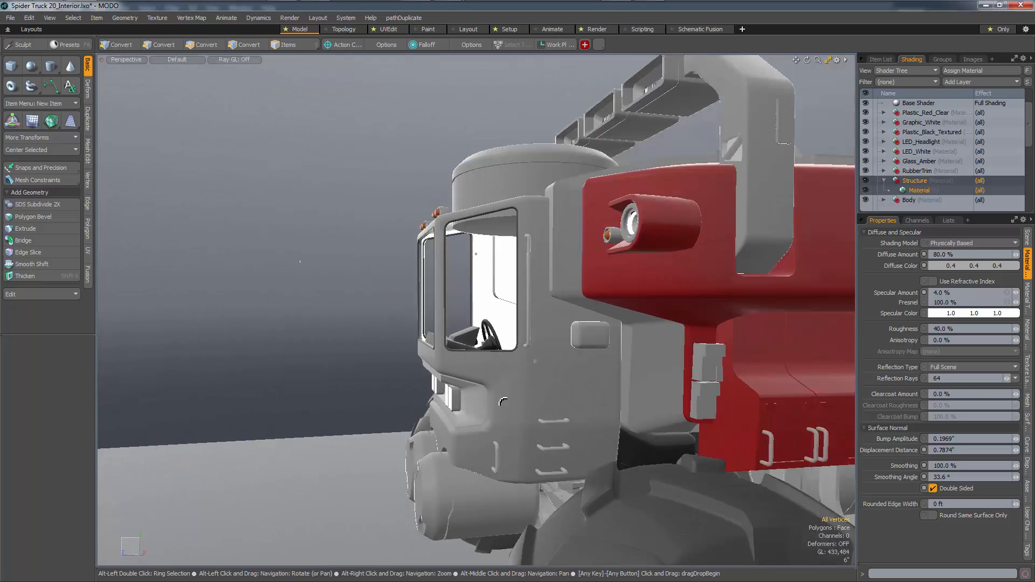
left_click_drag(480, 406, 583, 345, "alt")
key("3")
left_click(547, 342)
left_click(551, 376)
key("ctrl+s")
right_click_drag(582, 345, 610, 345, "alt")
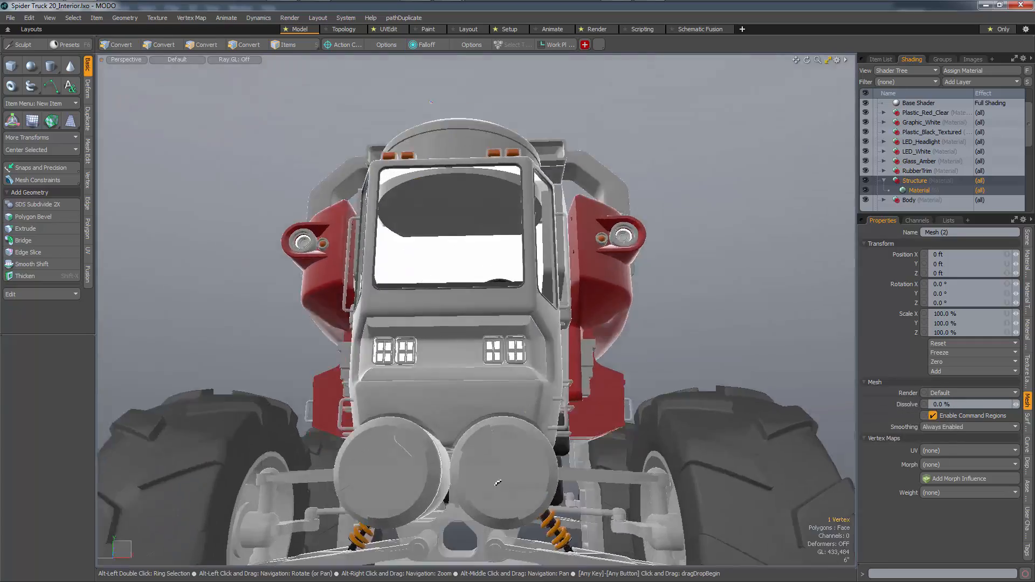
Make the mesh holding the headlights active, hide the other items and return to polygon selection
left_click_drag(609, 345, 518, 397, "alt")
right_click_drag(517, 397, 478, 398, "alt")
left_click_drag(477, 398, 540, 397, "alt")
right_click_drag(540, 396, 577, 399, "alt")
left_click_drag(577, 399, 501, 440, "alt")
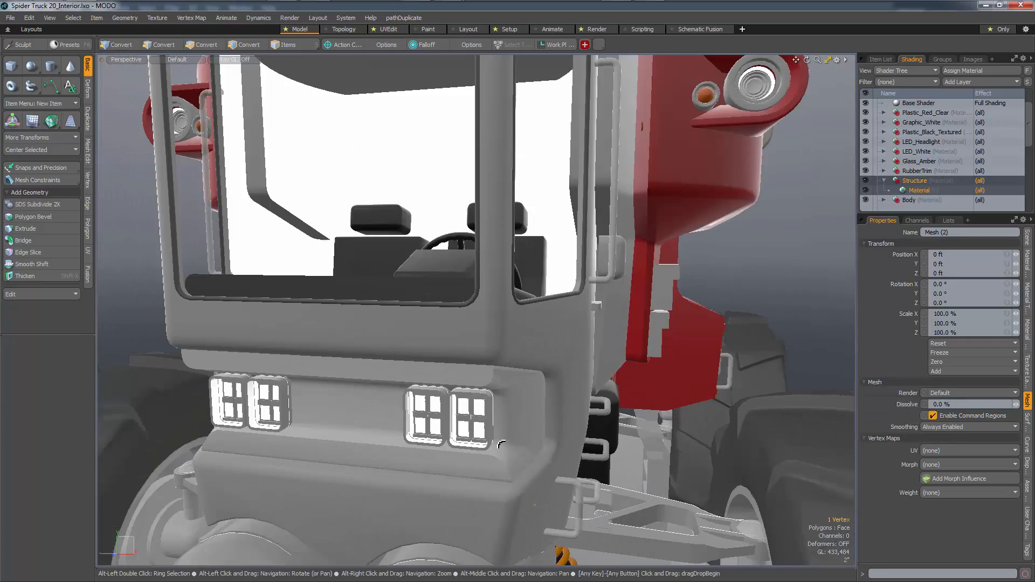
double_click(472, 421)
double_click(424, 419)
left_click(379, 421)
key("space")
key("space")
key("space")
left_click_drag(423, 424, 418, 372, "alt")
key("5")
key("shift+h")
key("3")
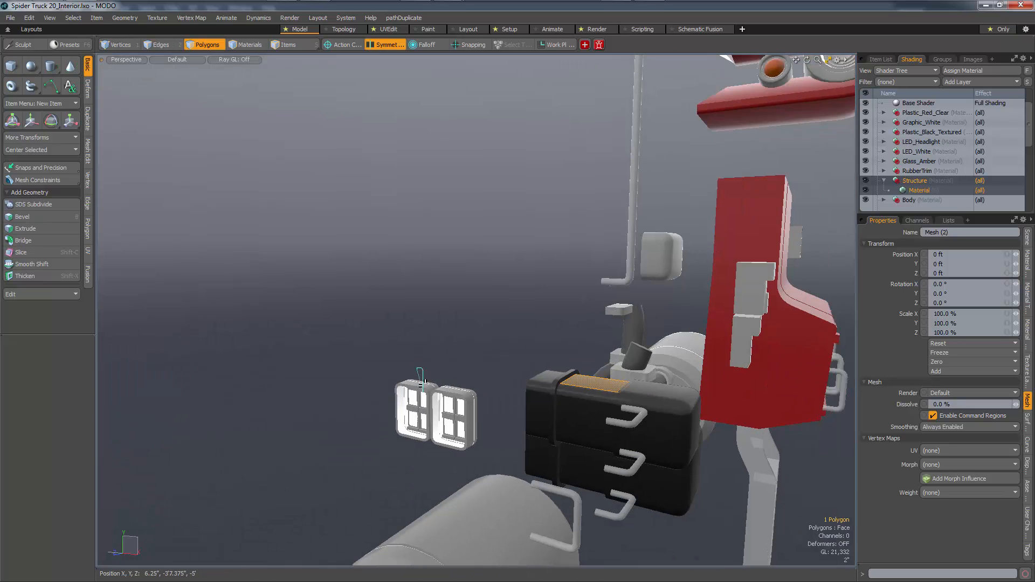
Remove the inner headlight unit, and delete the LED panels and divider bars inside the remaining headlight housing
double_click(403, 411)
key("ctrl+x")
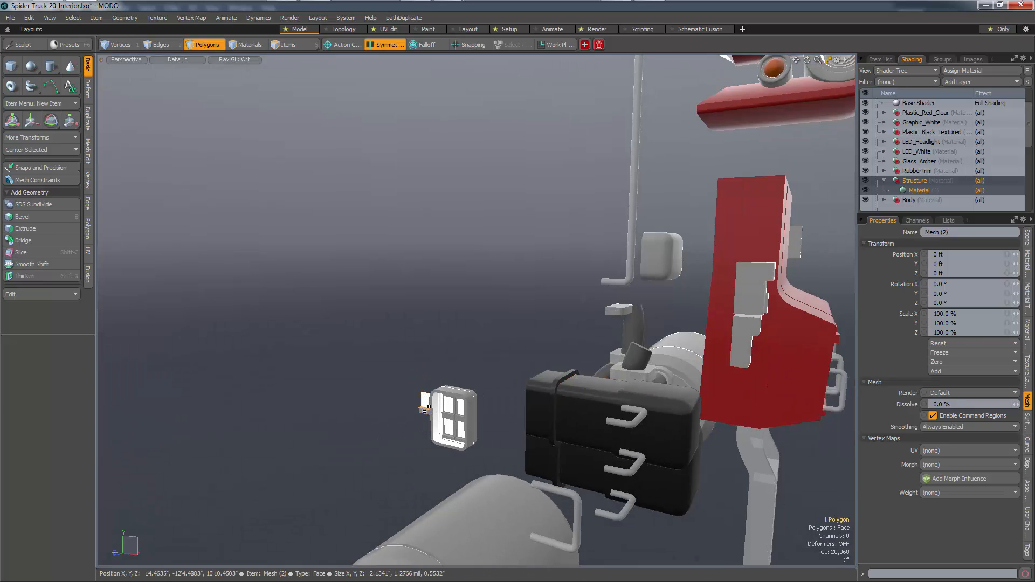
double_click(425, 408)
key("Delete")
key("Delete")
key("ctrl+z")
left_click_drag(425, 405, 561, 399, "alt")
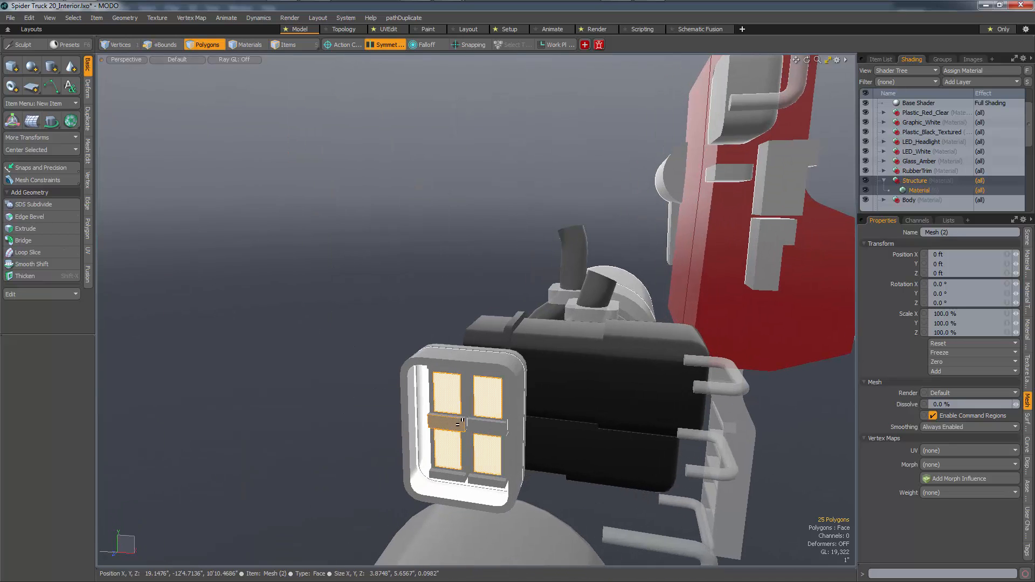
double_click(453, 478, "shift")
key("Delete")
Select the inner rim edge loop of the empty headlight housing and cap it with a single polygon
left_click_drag(451, 469, 557, 426, "alt")
left_click(447, 446)
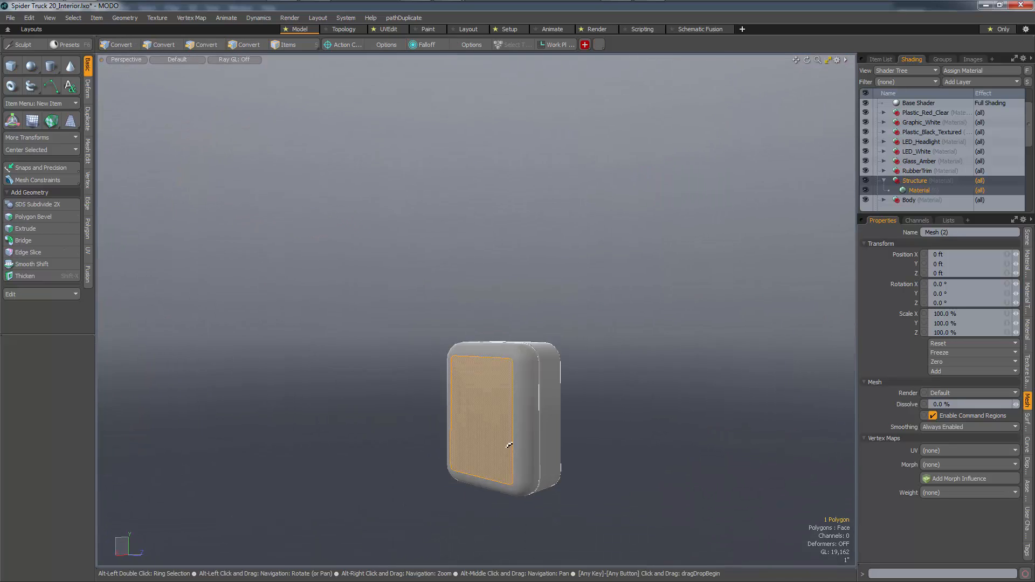
left_click_drag(447, 446, 367, 456, "alt")
key("2")
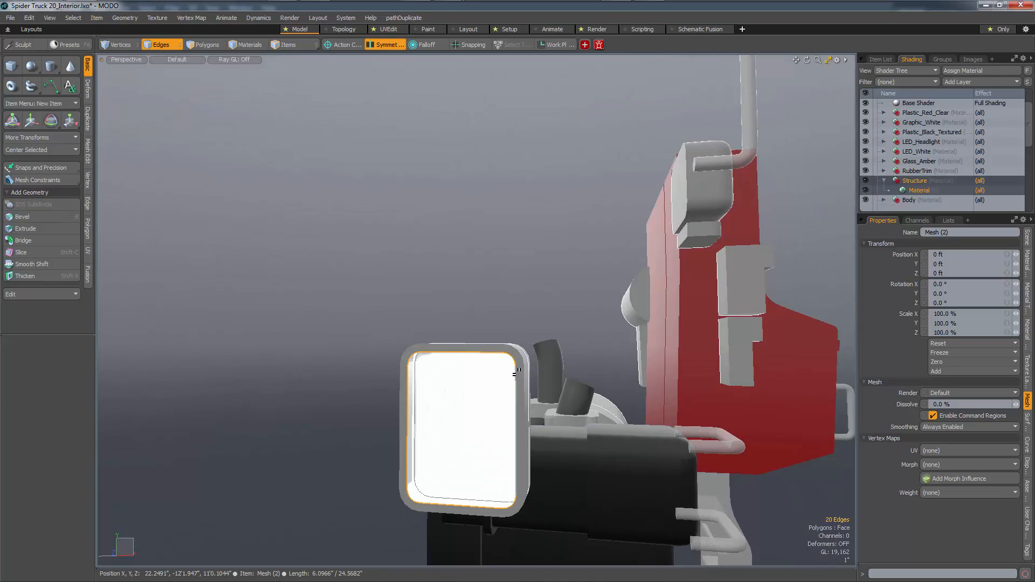
key("3")
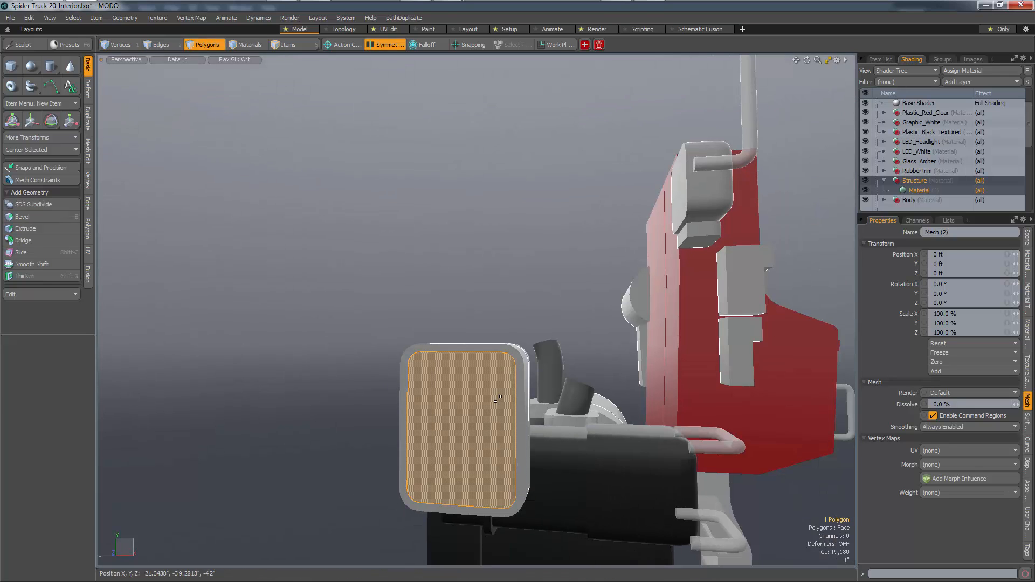
left_click_drag(515, 377, 505, 441, "alt")
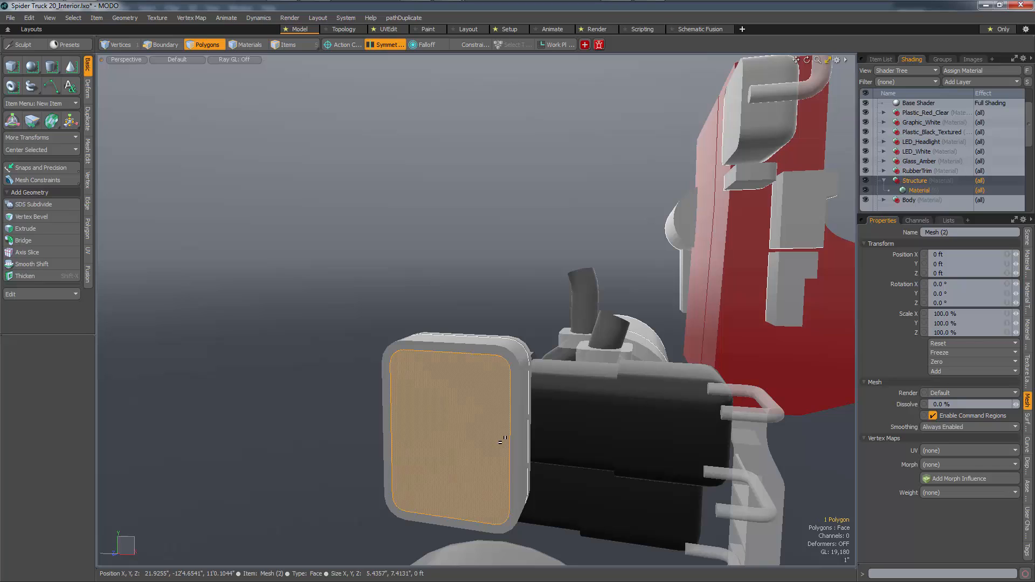
Move the cap polygon about 0.4063 inch into the headlight housing along Z and assign it a material
key("y")
left_click_drag(440, 447, 439, 449)
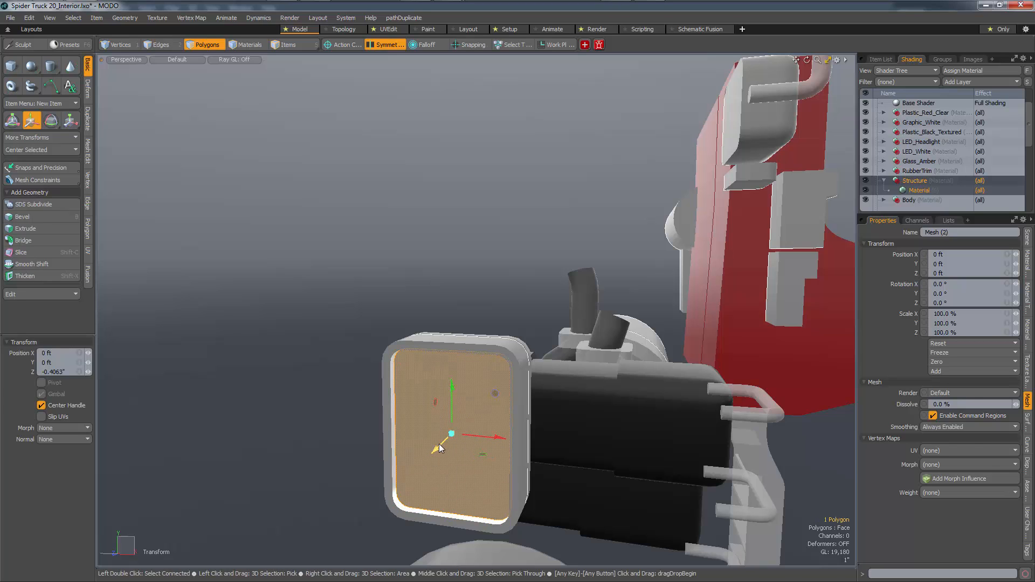
key("m")
left_click(934, 394)
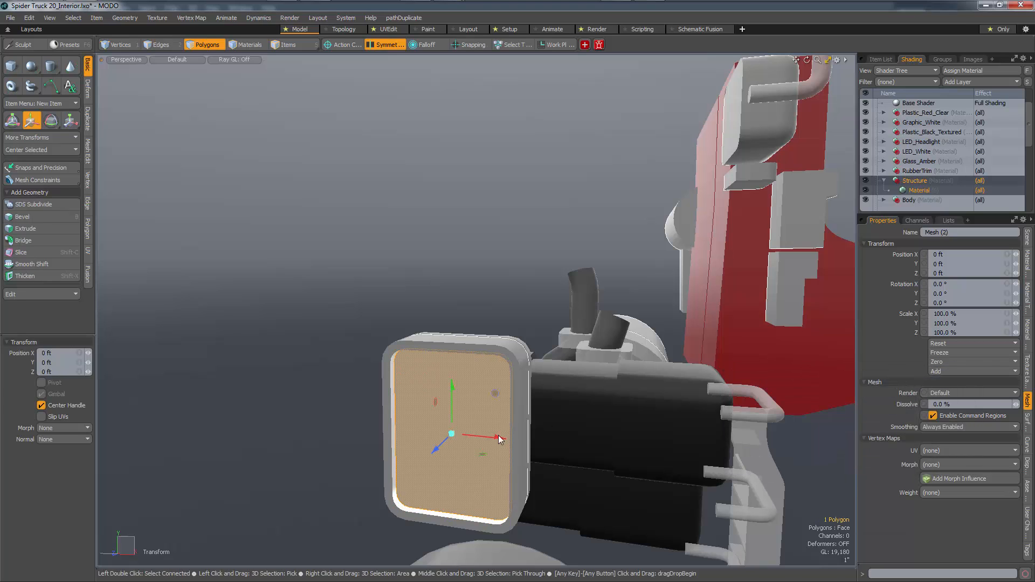
key("space")
Bevel the cap polygon inward and scale its inner face down to form a recess with sloping walls
scroll(468, 448, "up", 1)
key("b")
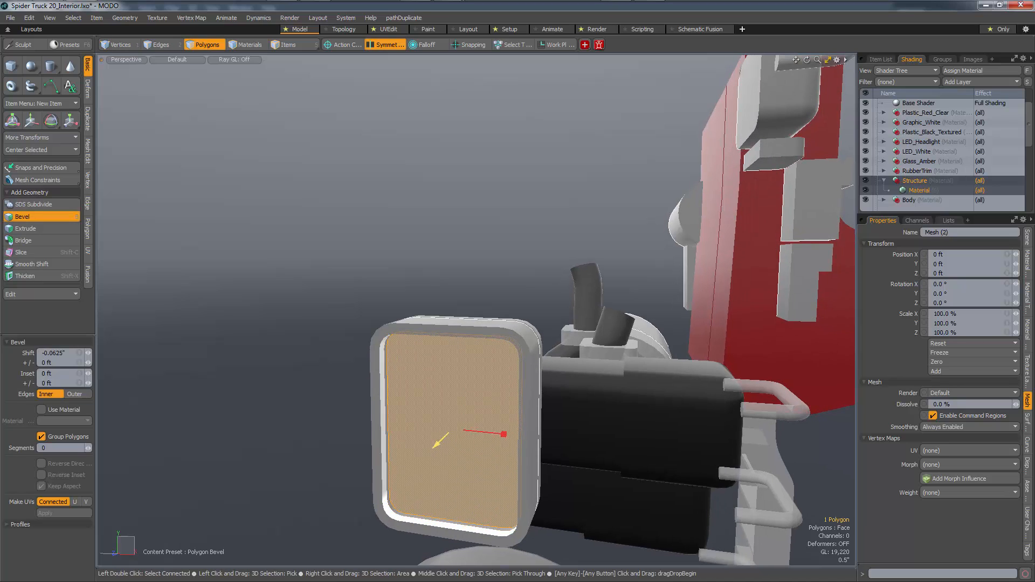
left_click_drag(436, 446, 440, 414)
key("r")
scroll(490, 439, "up", 3)
left_click_drag(490, 439, 547, 383, "alt")
Loop Slice the sloping walls of the headlight recess with uniformly spaced edge loops
key("2")
left_click_drag(546, 335, 533, 290)
key("alt+c")
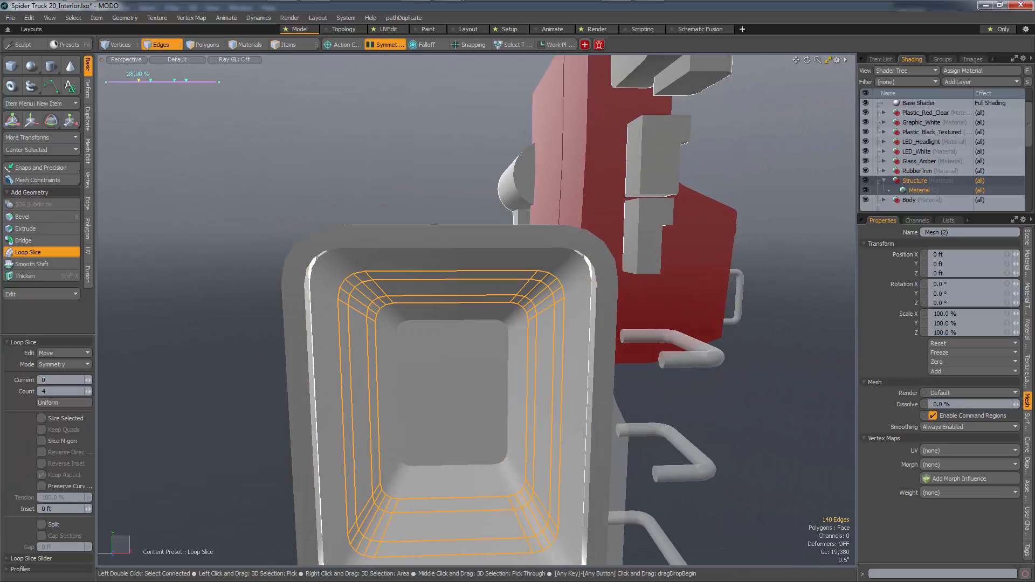
left_click_drag(558, 346, 540, 353)
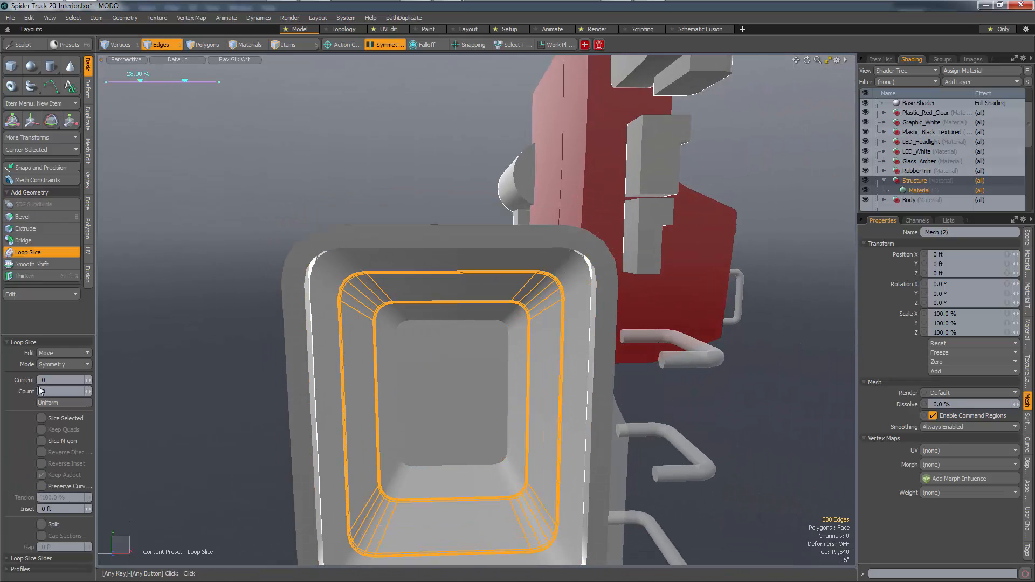
left_click(53, 407)
left_click_drag(491, 383, 525, 341, "alt")
key("Escape")
Select alternate edge loops along the recess walls, offset them into steps and bevel them
key("ctrl+3")
left_click(637, 338)
left_click(569, 340)
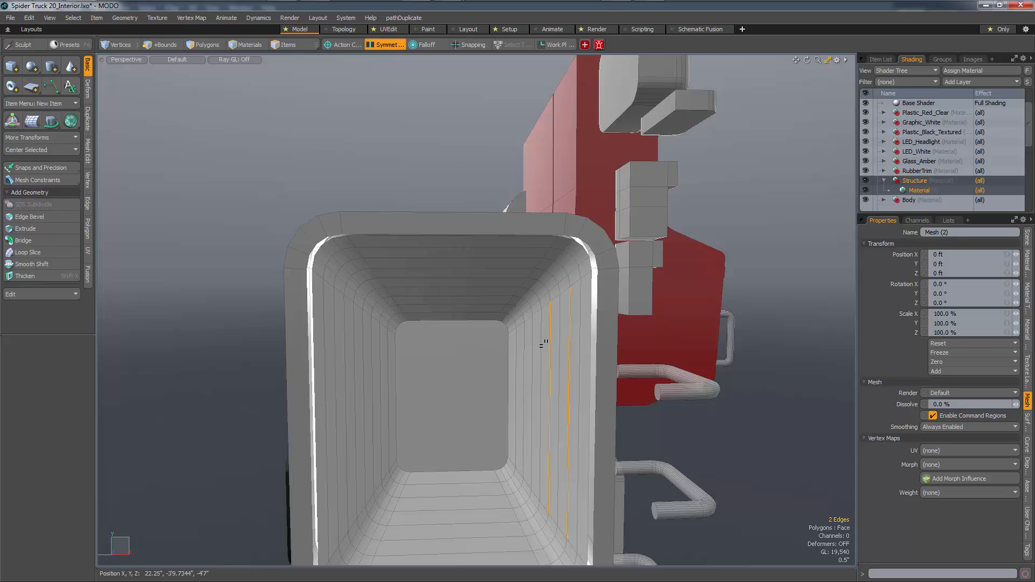
left_click(530, 359, "shift")
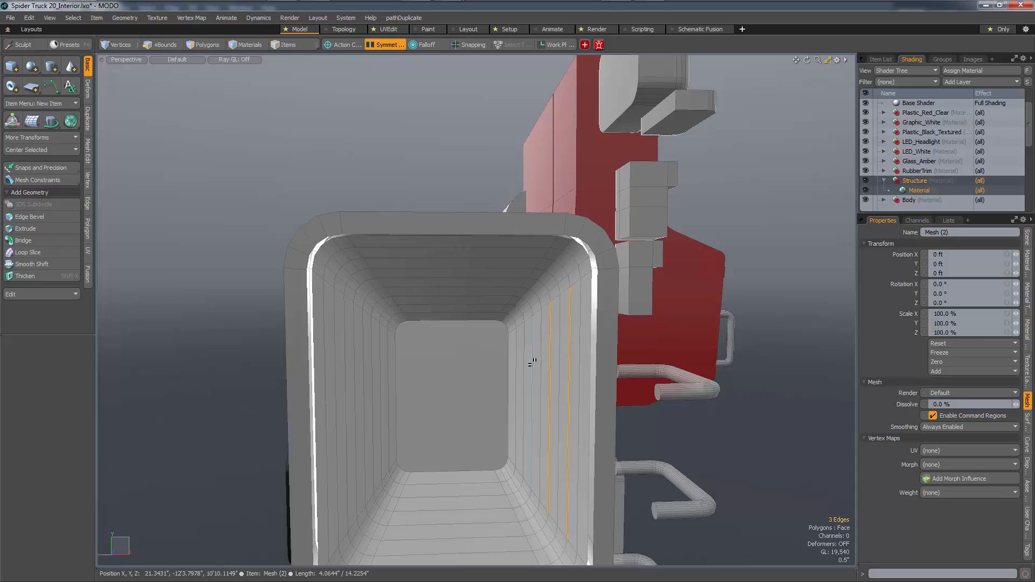
key("l")
left_click_drag(531, 362, 432, 434, "alt")
key("w")
left_click_drag(433, 434, 451, 384, "alt")
key("b")
key("Escape")
Try moving a copy of the recess's back polygon 1.25 inches along Z, and delete that copy
key("3")
left_click(456, 418)
key("w")
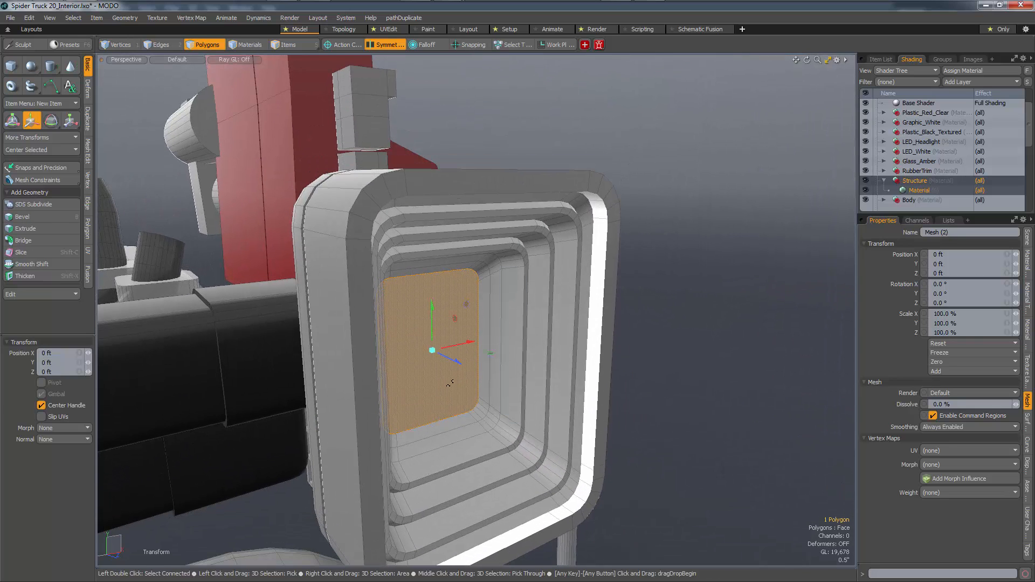
left_click_drag(450, 362, 481, 378)
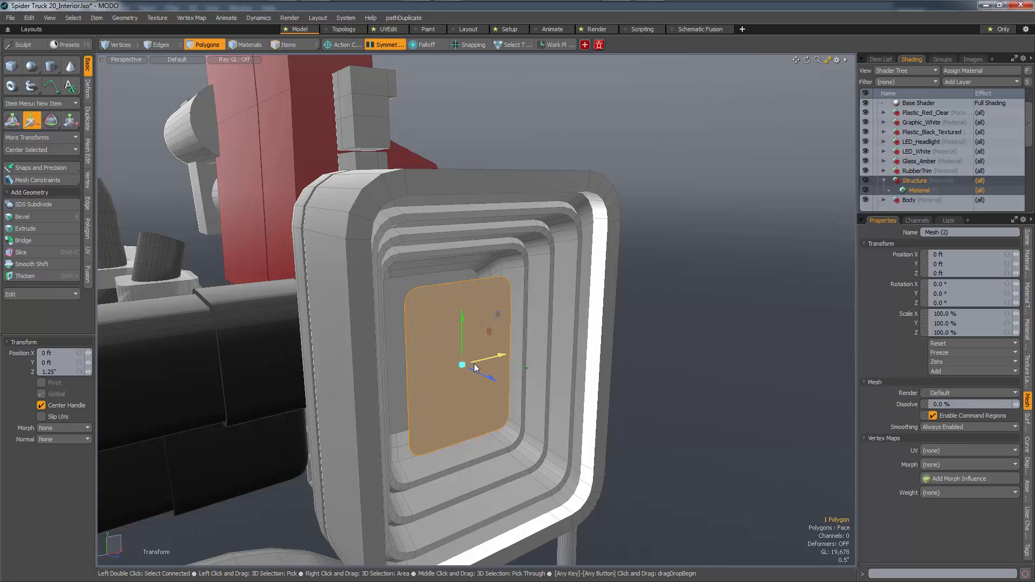
key("Delete")
Bridge the gap between the housing rim and the recess's outer edge loop, and move the inner loop about 0.0938 inch along Z
key("2")
left_click(590, 346)
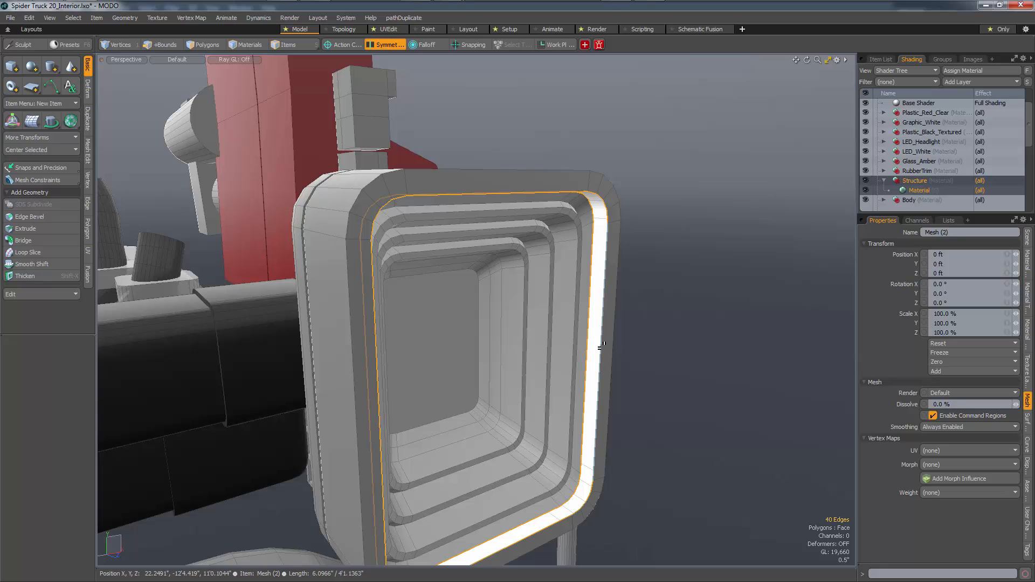
key("shift+b")
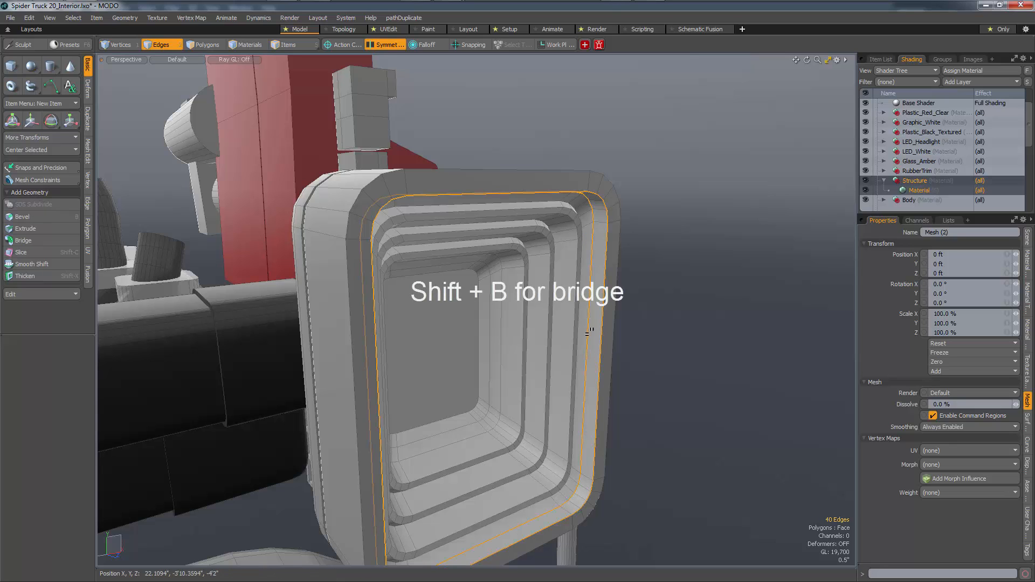
key("3")
key("2")
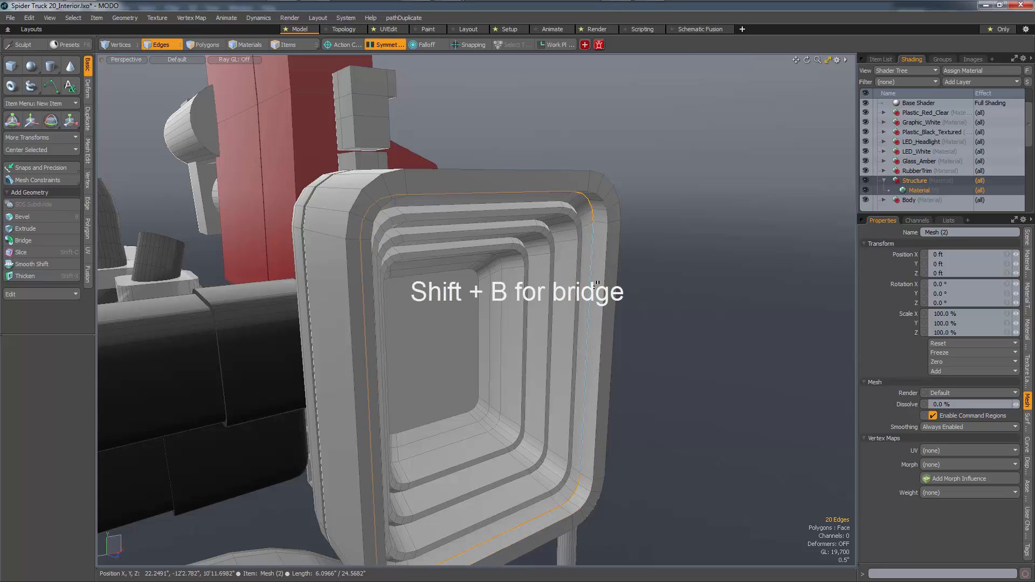
key("w")
left_click_drag(526, 399, 527, 400)
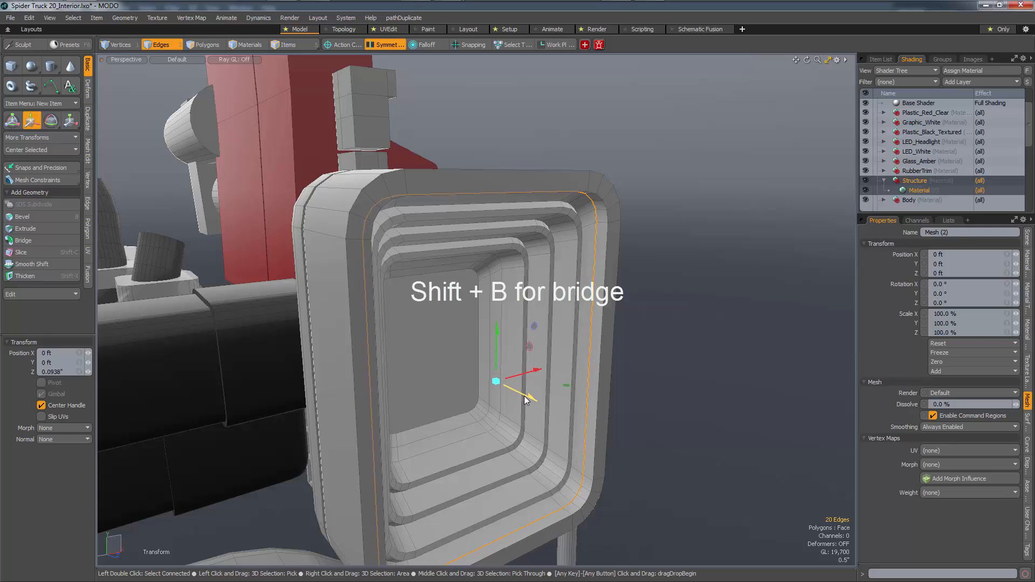
Select the bridged polygon ring around the headlight recess and assign it the LED_White material
key("3")
left_click(578, 430)
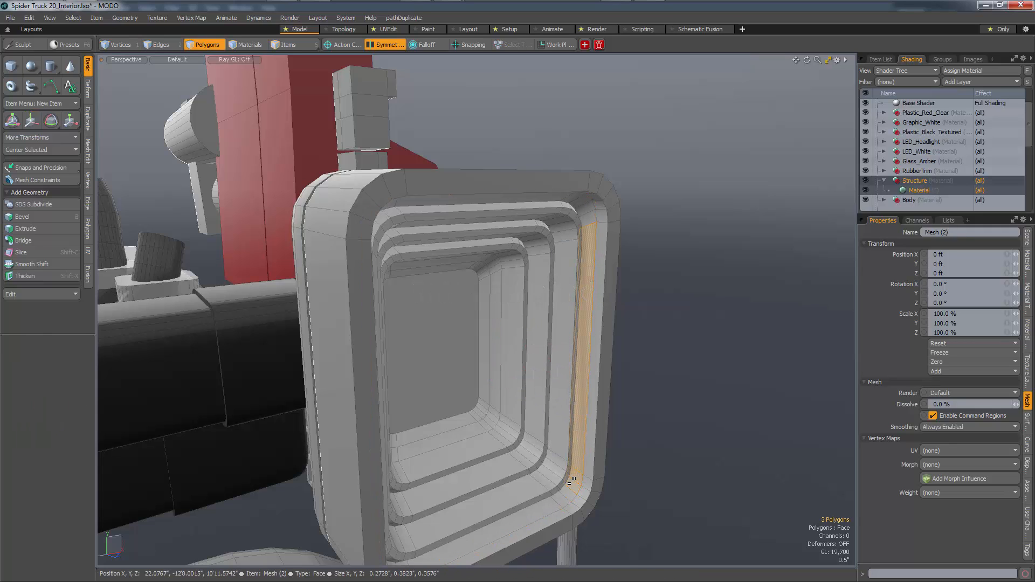
key("l")
key("m")
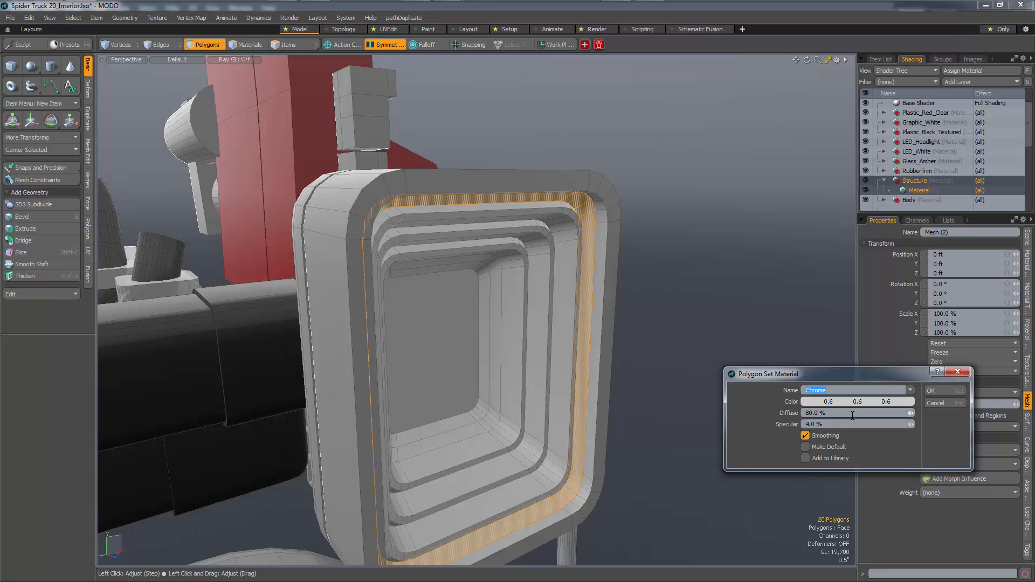
left_click(910, 390)
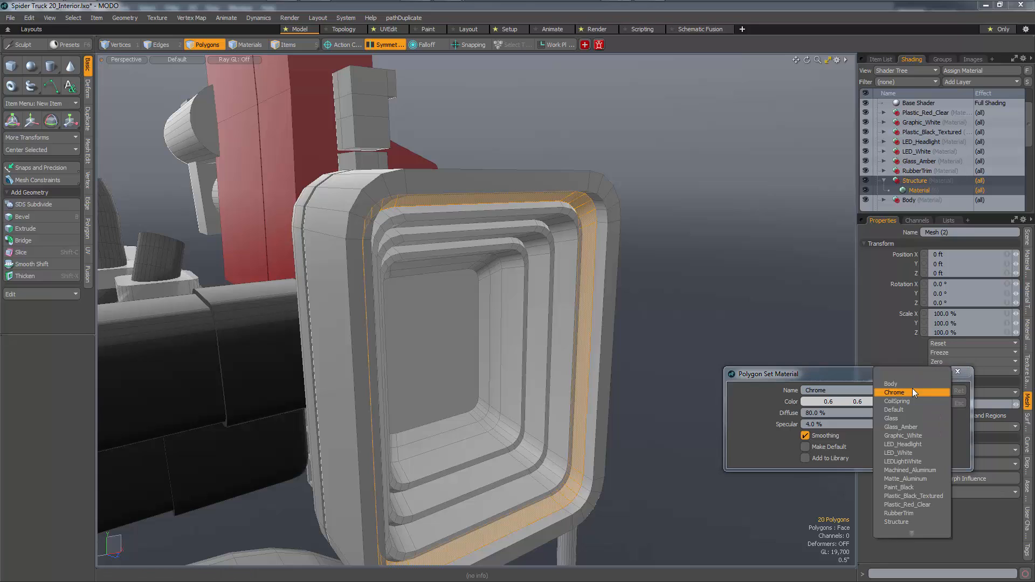
left_click(902, 453)
left_click(940, 390)
Bevel the recess's back polygon inward and scale its inner face down to about 86%
key("space")
left_click_drag(585, 411, 476, 395, "alt")
key("space")
key("space")
left_click(448, 362)
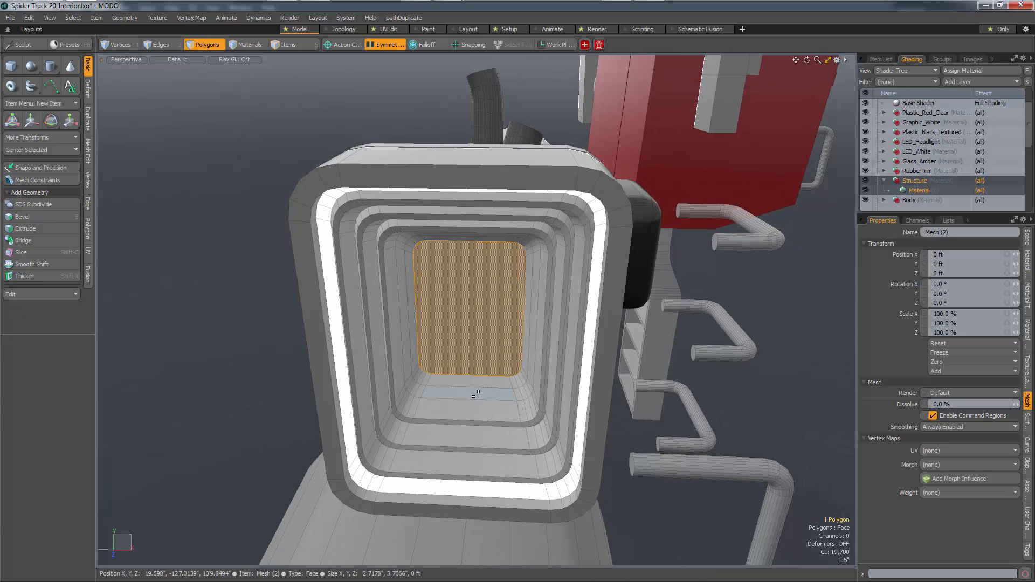
key("b")
left_click_drag(464, 354, 473, 326)
key("r")
key("b")
key("ctrl+z")
key("r")
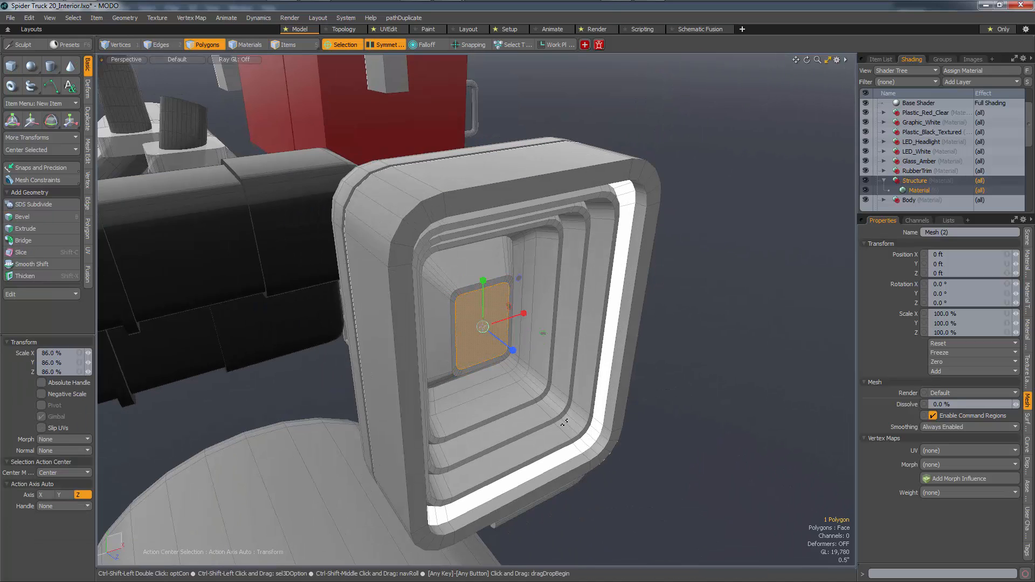
Bevel the small centre face of the headlight recess once more
key("b")
mouse_move(570, 441)
left_mouse_down("ctrl+shift")
mouse_move(570, 450)
mouse_move(559, 411)
mouse_move(447, 388)
mouse_move(490, 437)
mouse_move(509, 346)
left_mouse_up("ctrl+shift")
right_click(571, 431)
key("Escape")
key("Escape")
key("Escape")
Select the whole headlight unit and place a copy of it alongside the original along X
left_click(558, 410)
scroll(449, 387, "down", 5)
mouse_move(443, 281)
middle_mouse_down()
mouse_move(592, 488)
mouse_move(429, 329)
middle_mouse_up()
key("]")
left_click_drag(546, 367, 417, 397, "alt")
key("w")
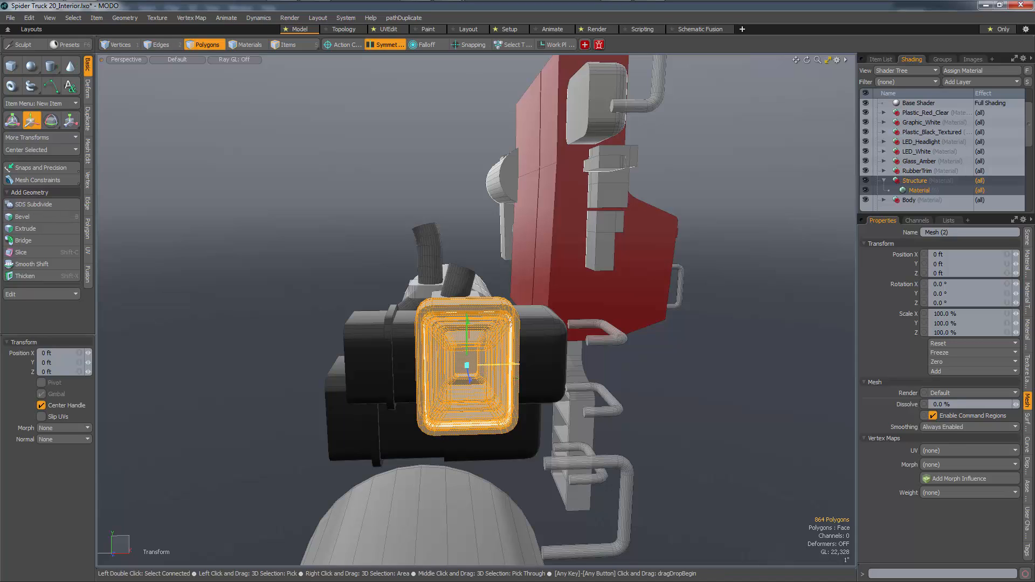
left_click_drag(512, 364, 405, 362)
key("space")
key("space")
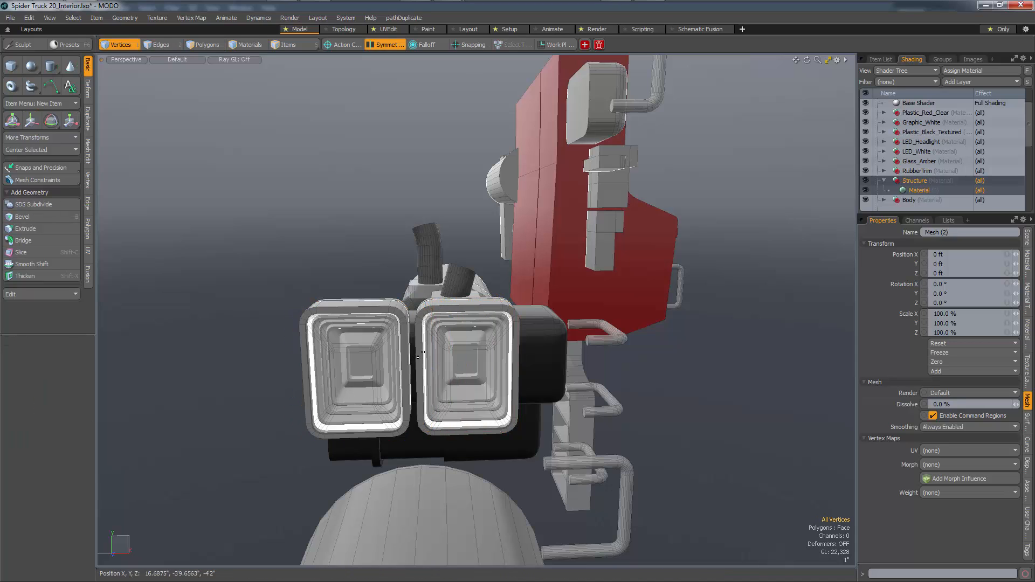
Select the outer front edge loops of both headlight frames and bevel them
key("space")
left_click(376, 307, "shift")
key("l")
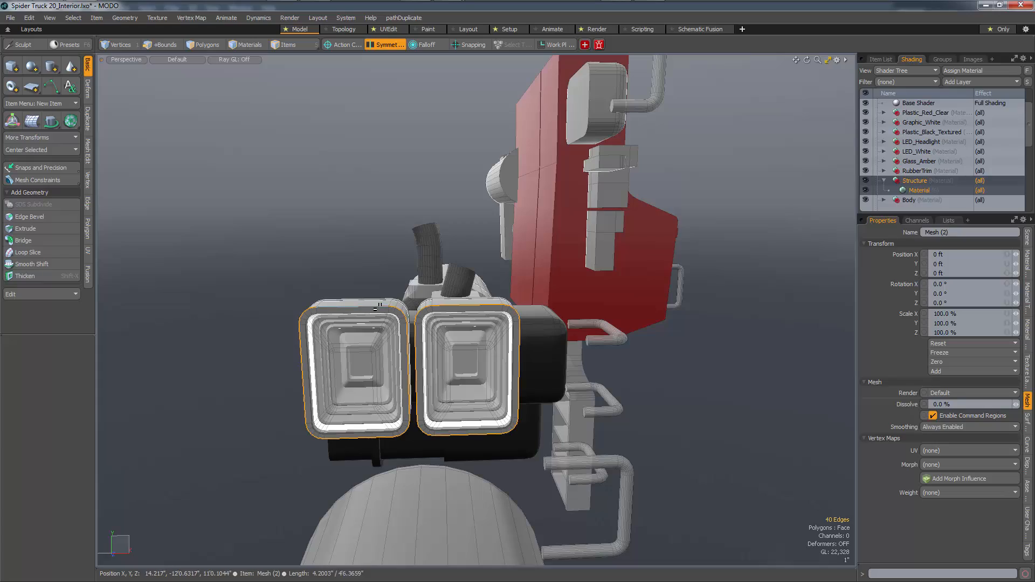
key("b")
left_click_drag(376, 310, 385, 310)
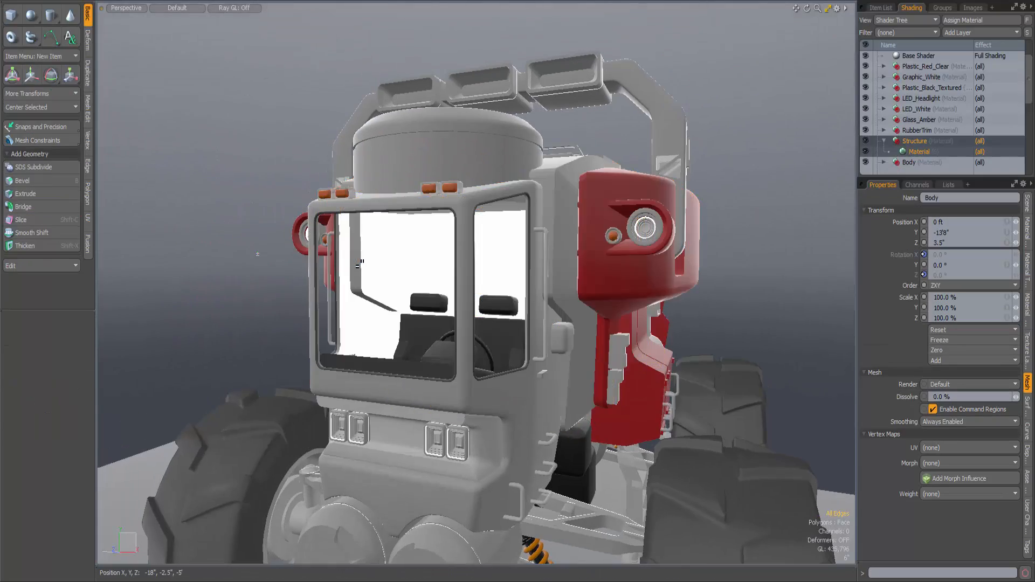
Isolate the main body shell behind the cab and extend the edge loop around its front opening, restoring the hidden geometry
double_click(554, 235)
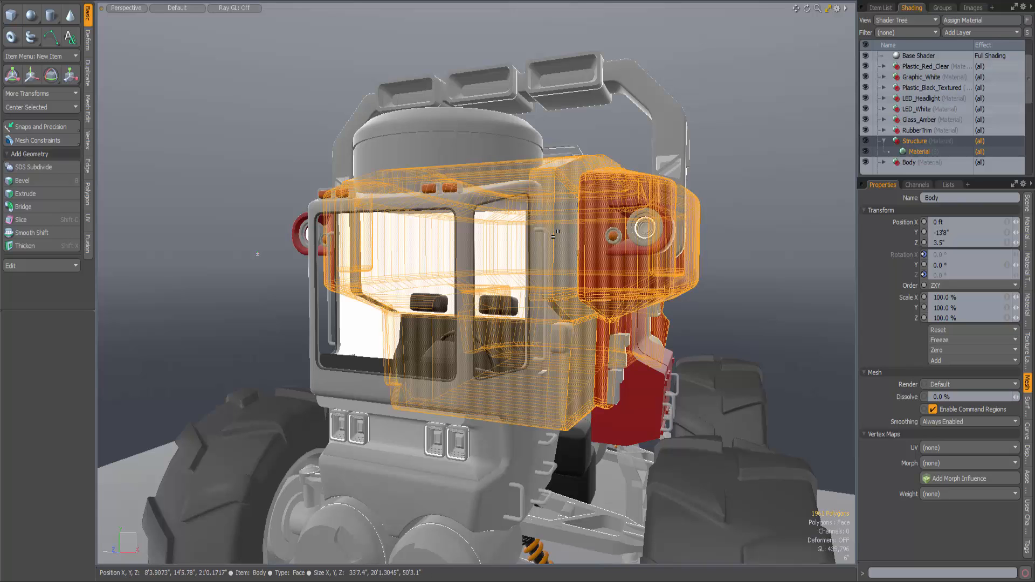
key("Delete")
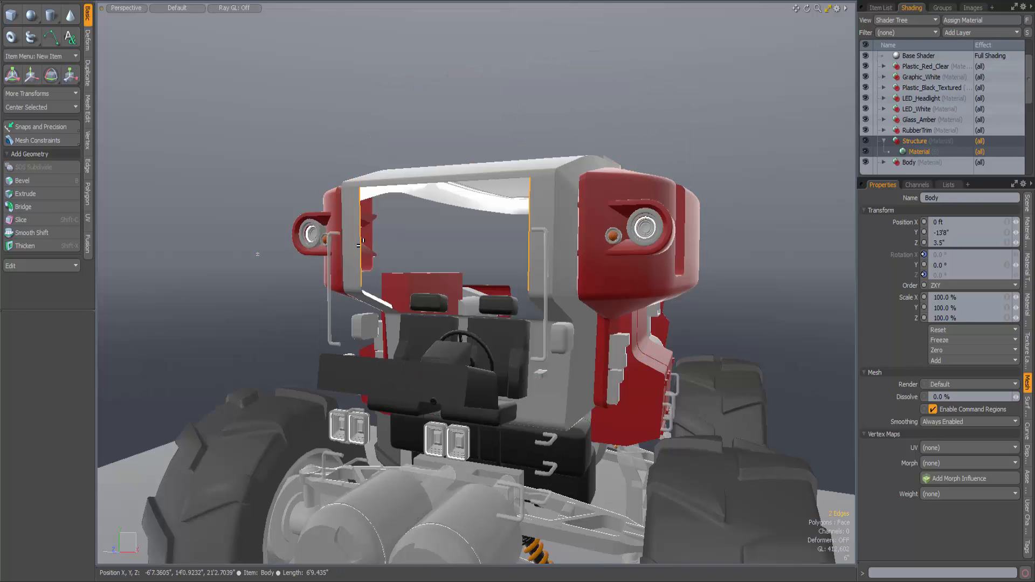
double_click(361, 243)
left_click_drag(360, 243, 245, 271, "alt")
key("z")
key("r")
key("w")
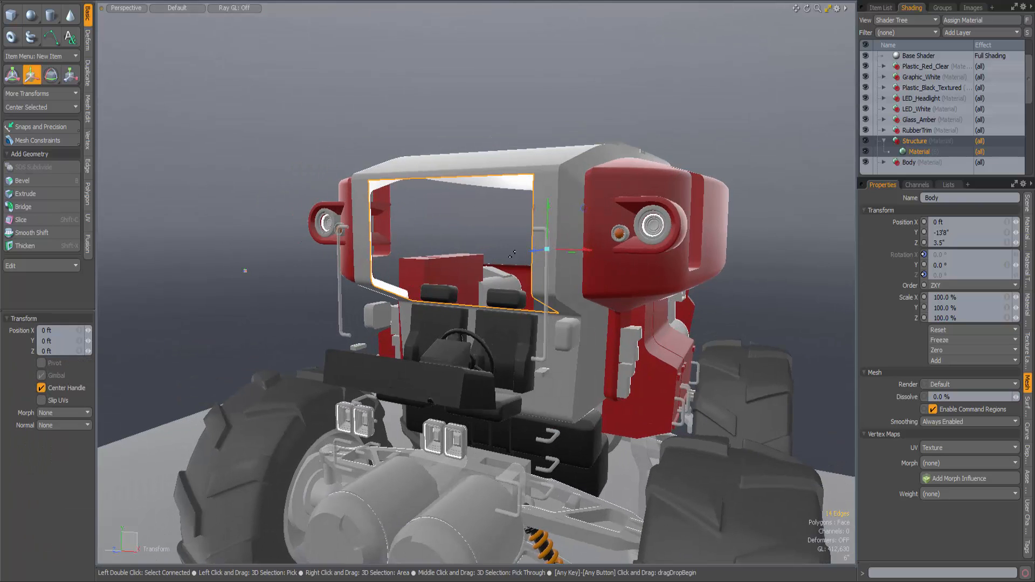
left_click_drag(498, 252, 506, 284, "alt")
key("1")
key("u")
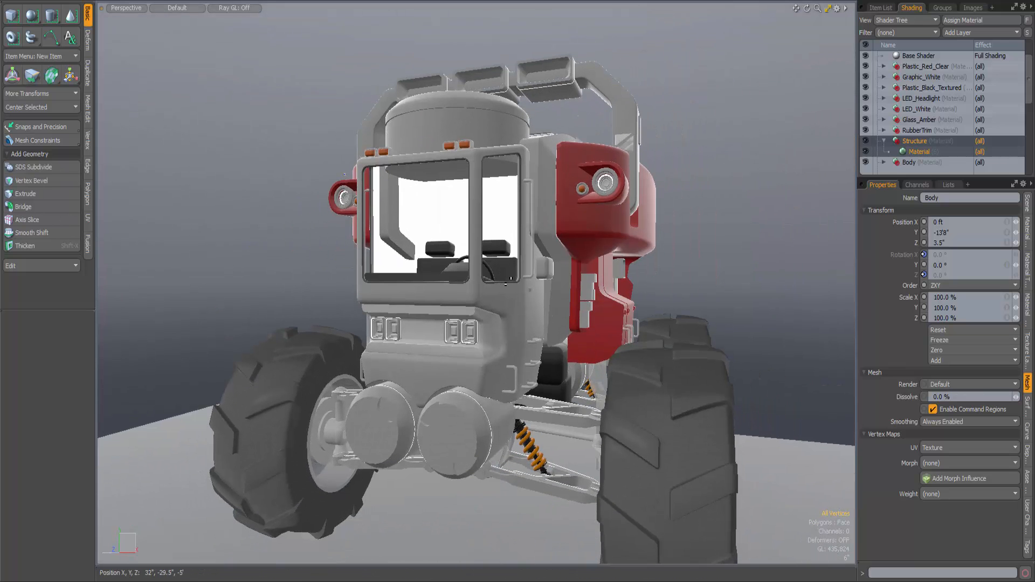
Open a render preview of the whole truck and examine the cab, headlights and materials
left_click_drag(507, 279, 420, 280, "alt")
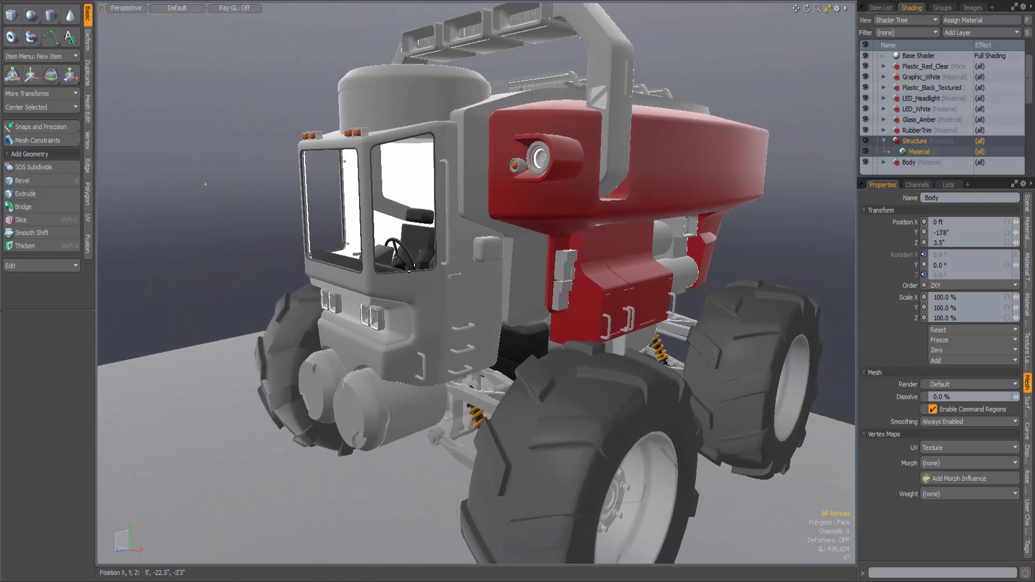
key("F8")
left_click(538, 247)
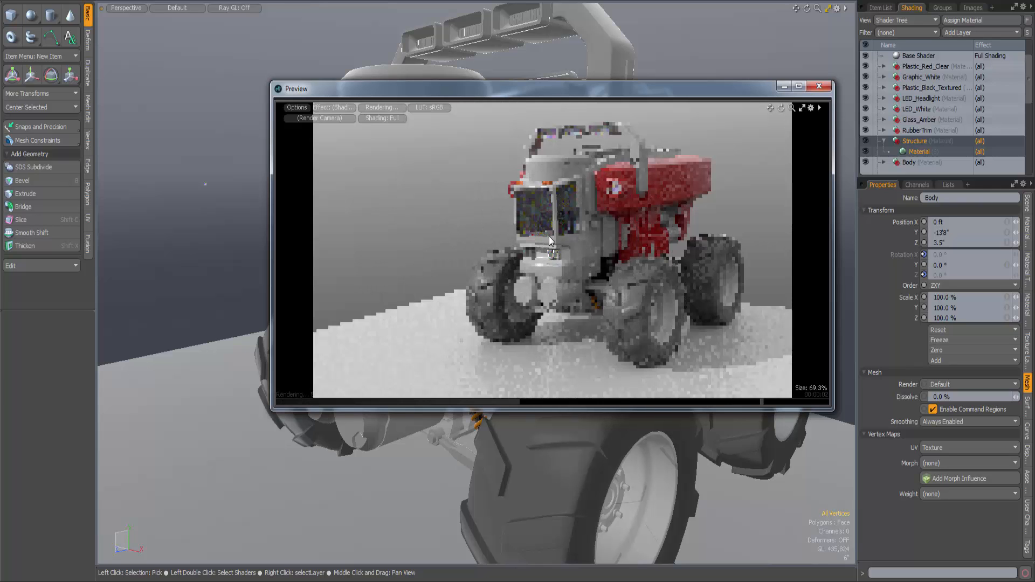
left_click(296, 108)
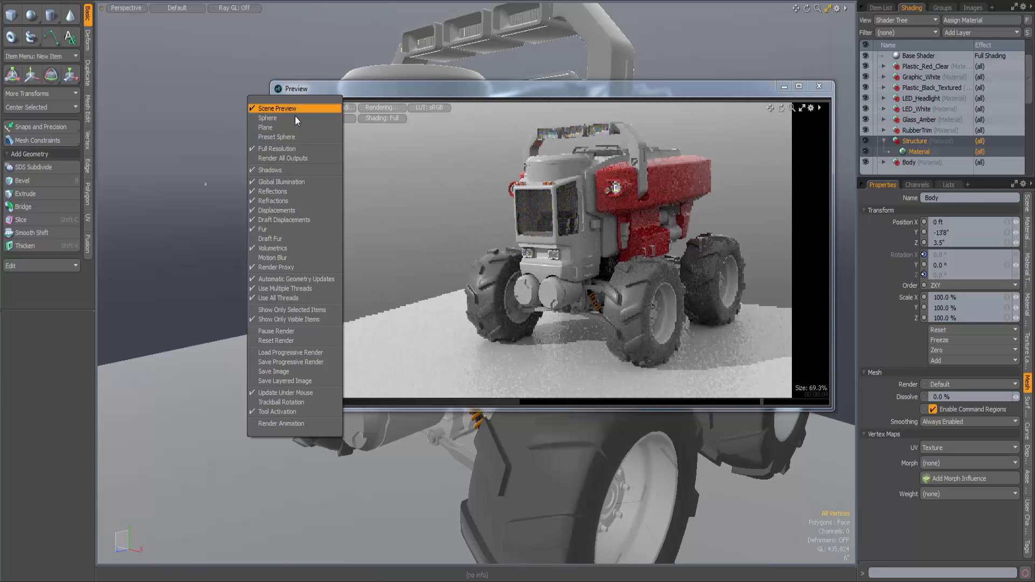
left_click(609, 93)
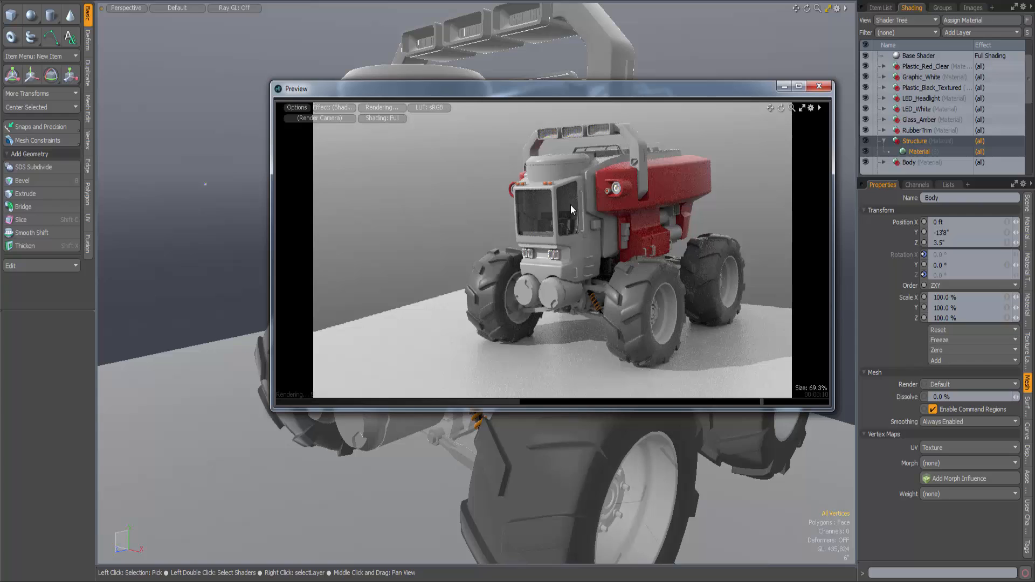
left_click_drag(615, 90, 510, 96)
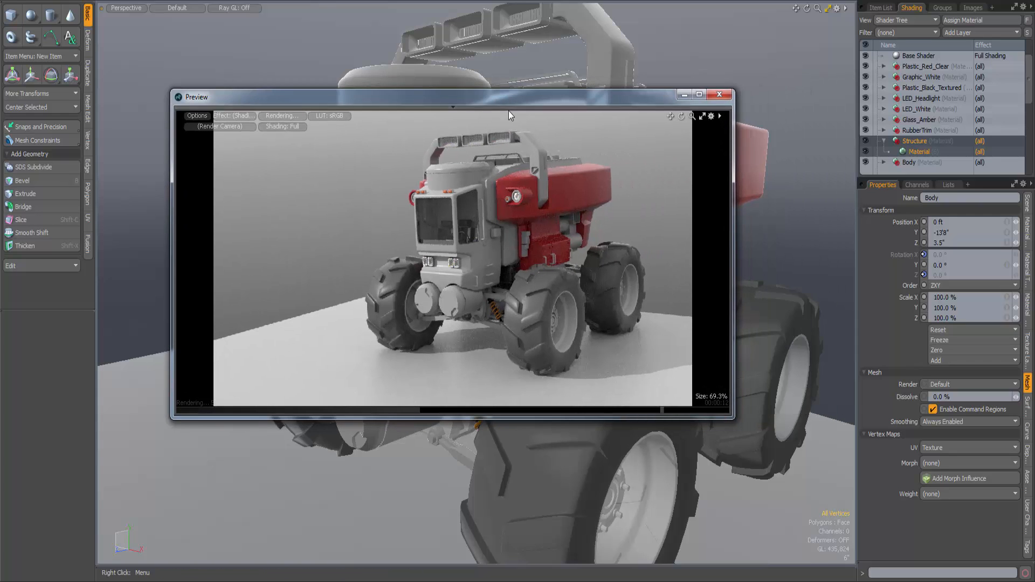